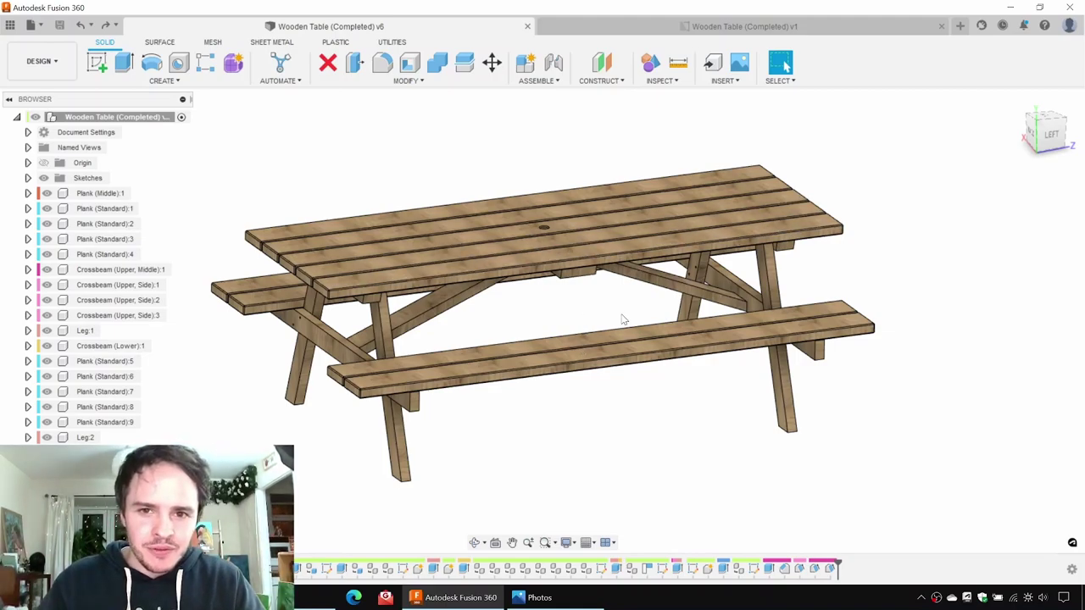
Step: Examine the middle plank and the standard tabletop plank components of the completed picnic table model
{"action": "middle_click_drag", "start_coordinate": [623, 319], "coordinate": [748, 225], "text": "shift"}
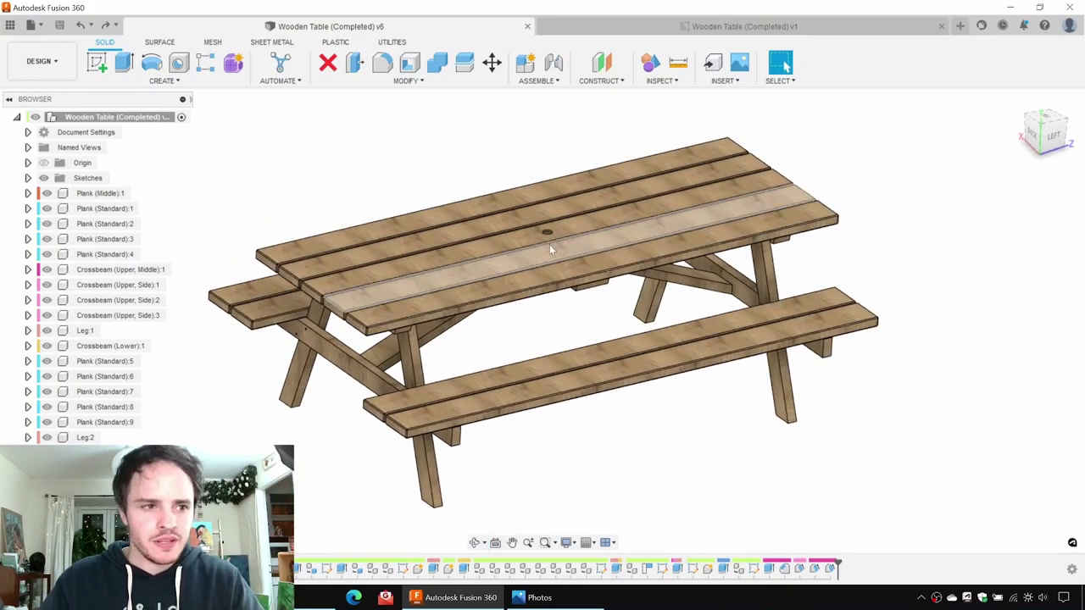
{"action": "left_click", "coordinate": [104, 194]}
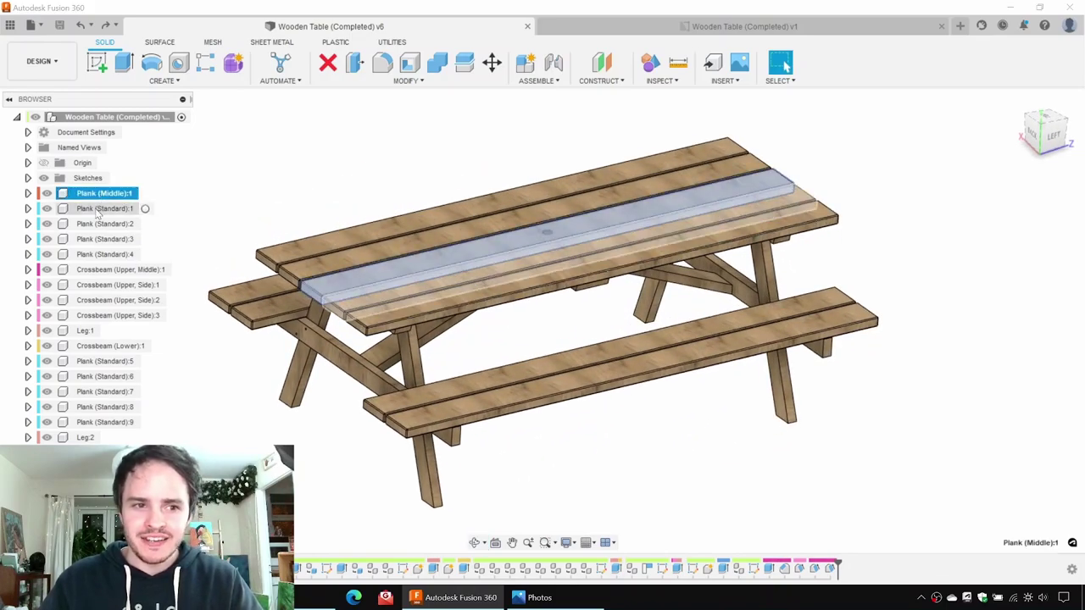
{"action": "left_click", "coordinate": [180, 199]}
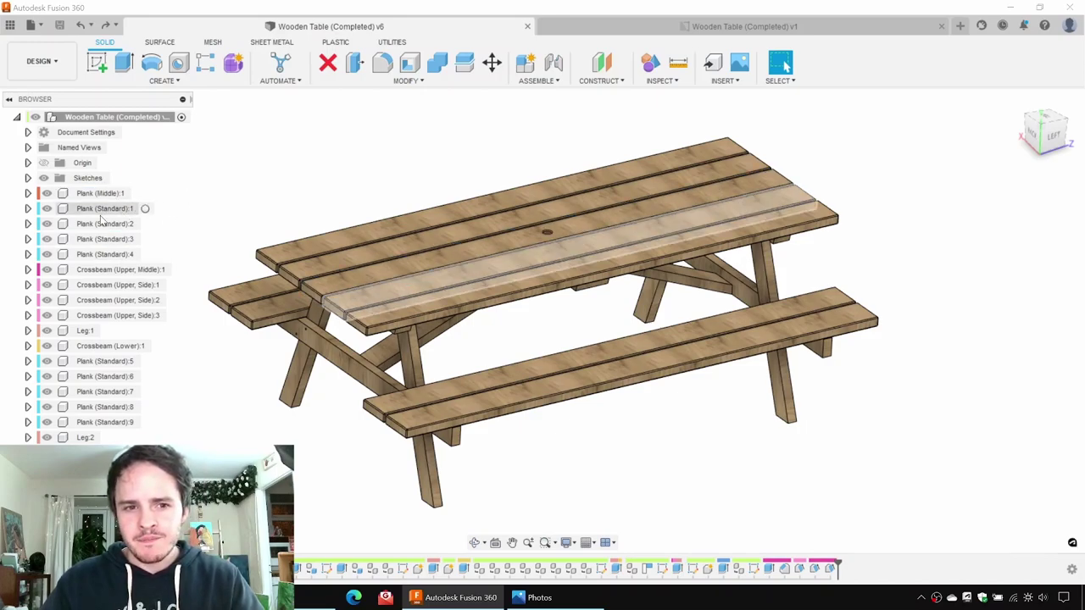
{"action": "left_click", "coordinate": [100, 209]}
{"action": "left_click", "coordinate": [107, 224]}
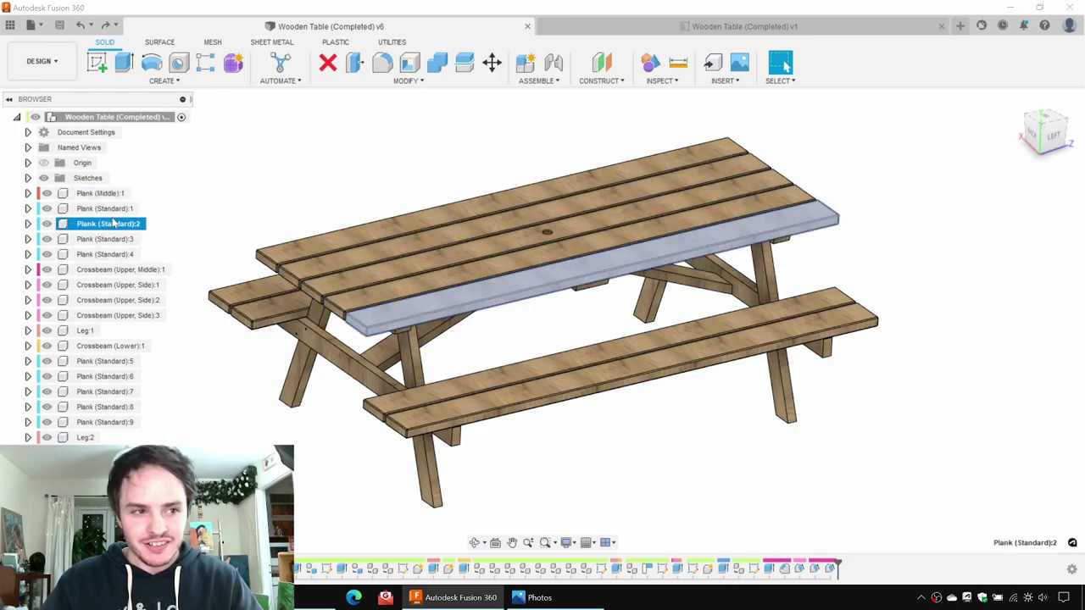
{"action": "left_click", "coordinate": [106, 210]}
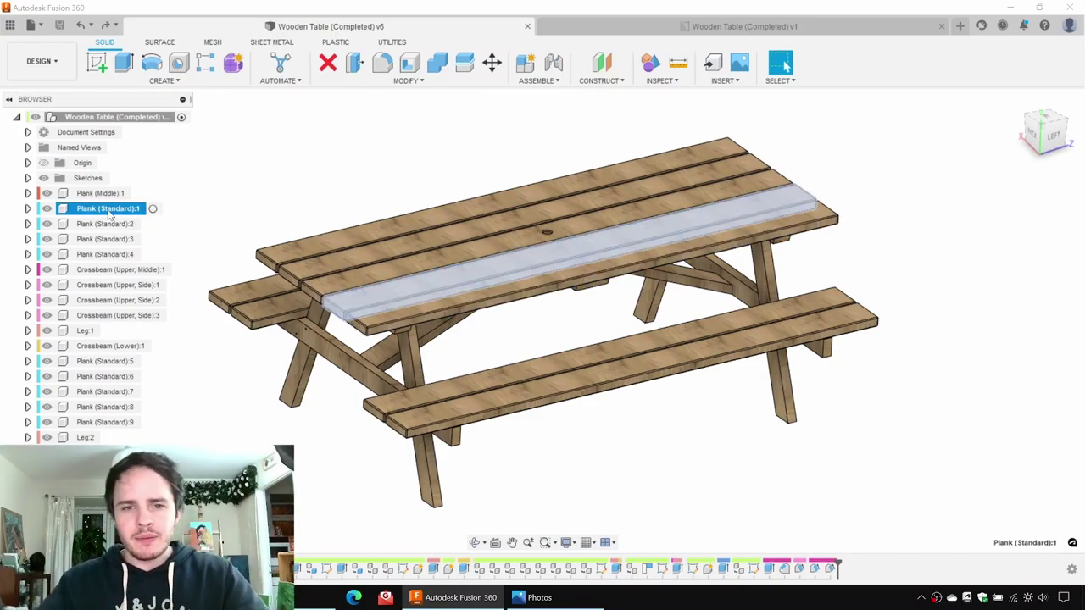
{"action": "left_click", "coordinate": [113, 225]}
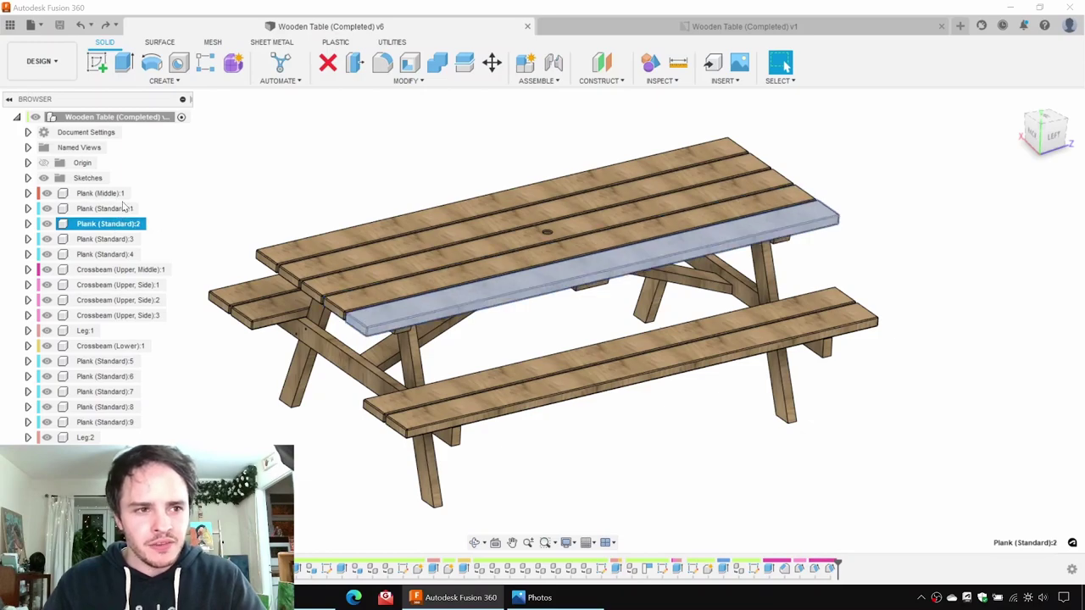
{"action": "left_click", "coordinate": [112, 240]}
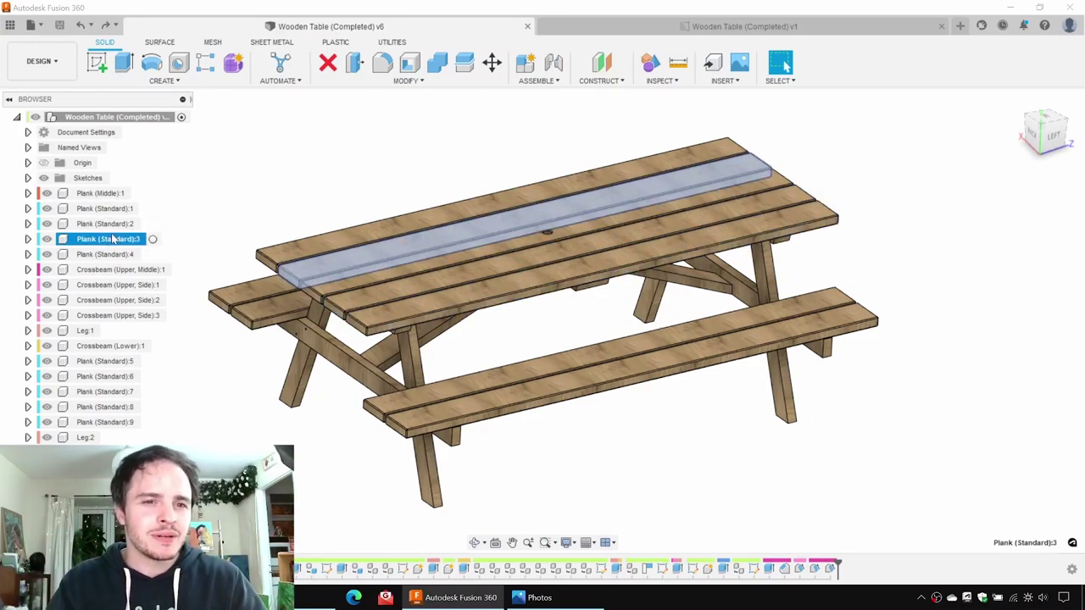
{"action": "left_click", "coordinate": [343, 163]}
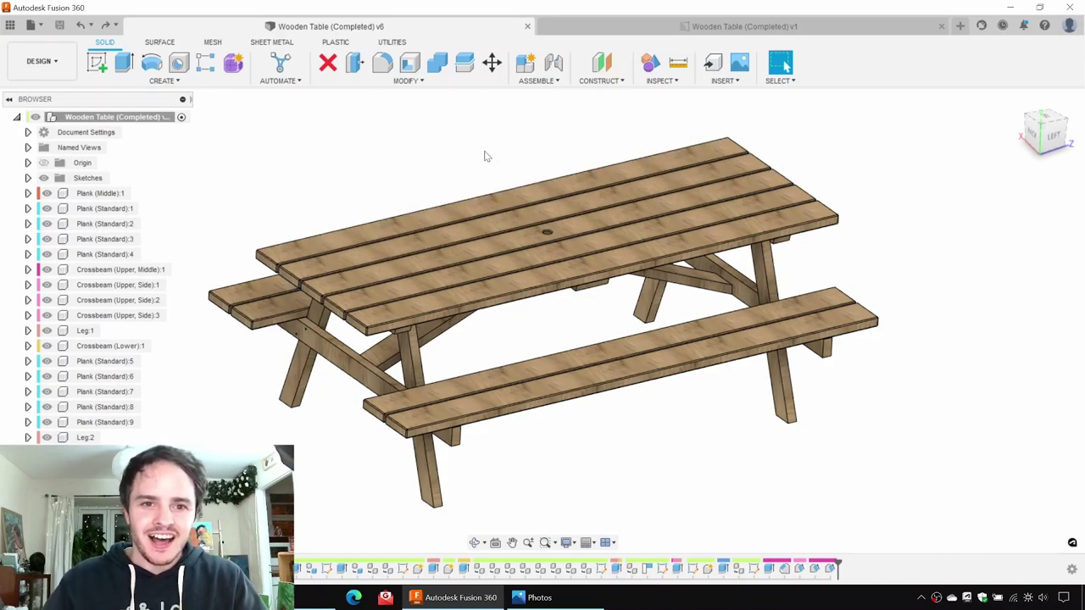
Step: Look over the completed table model and open its technical drawing to review the views and parts list
{"action": "middle_click_drag", "start_coordinate": [486, 156], "coordinate": [486, 193], "text": "shift"}
{"action": "scroll", "coordinate": [423, 149], "scroll_direction": "up", "scroll_amount": 1}
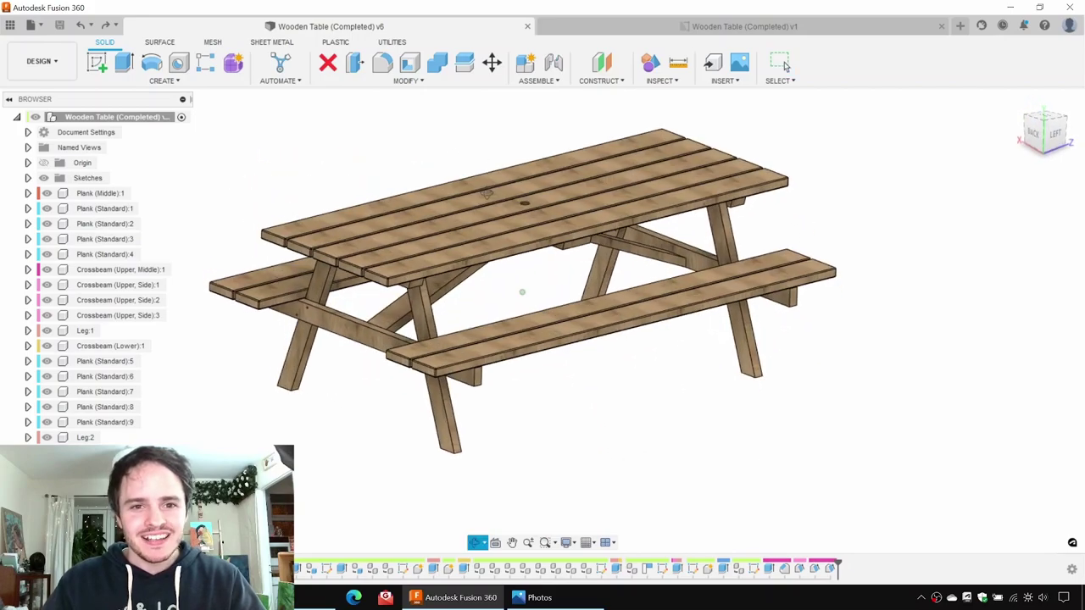
{"action": "middle_click_drag", "start_coordinate": [785, 66], "coordinate": [622, 150], "text": "shift"}
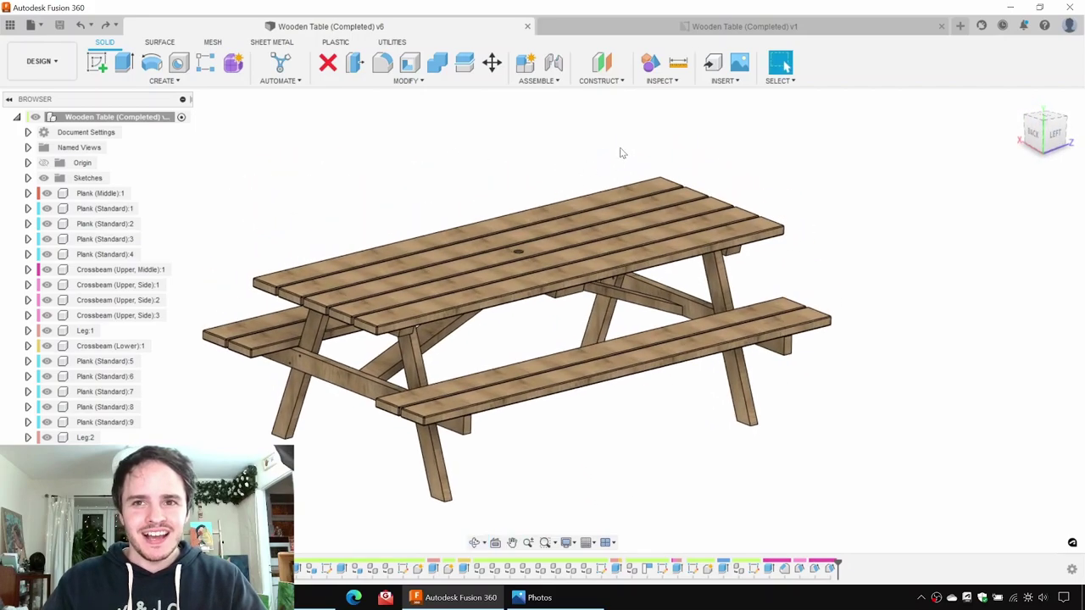
{"action": "left_click", "coordinate": [832, 30]}
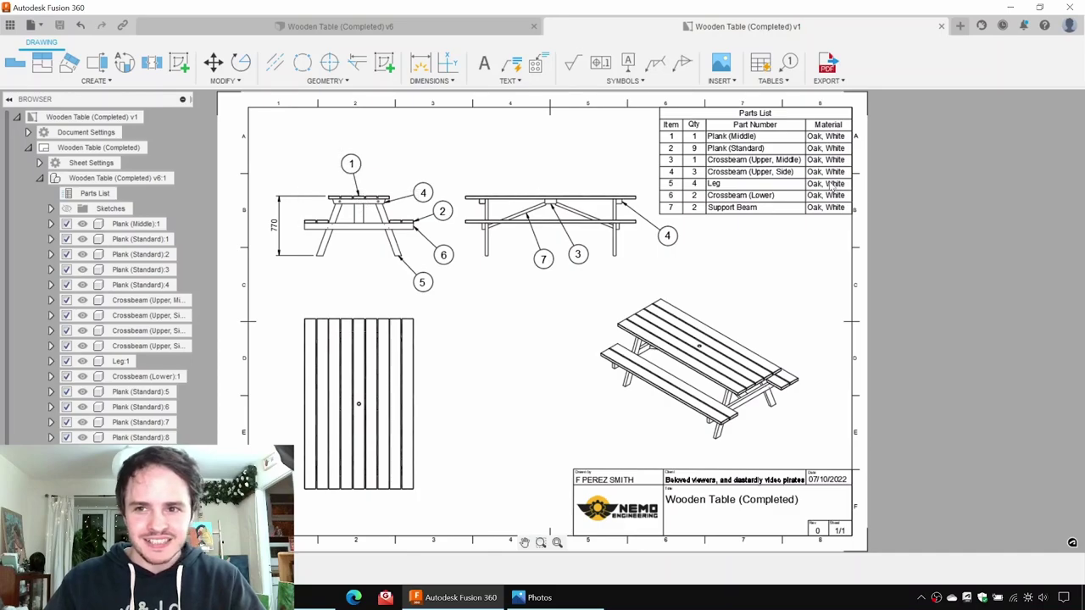
{"action": "left_click", "coordinate": [733, 269]}
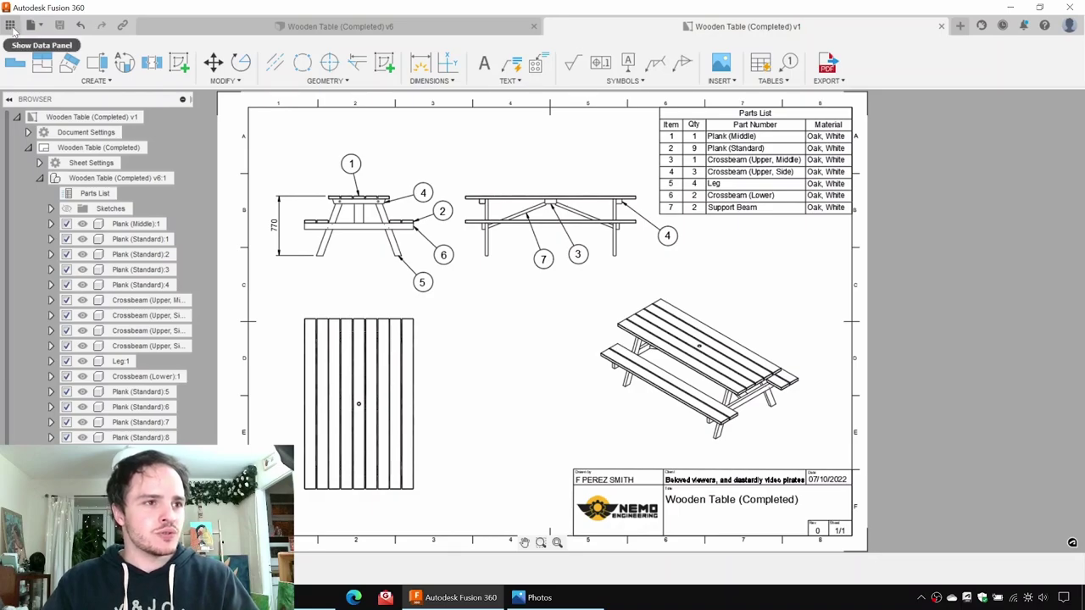
Step: Show the Model 010 - Wooden Table project folder and create a new design
{"action": "left_click", "coordinate": [10, 25]}
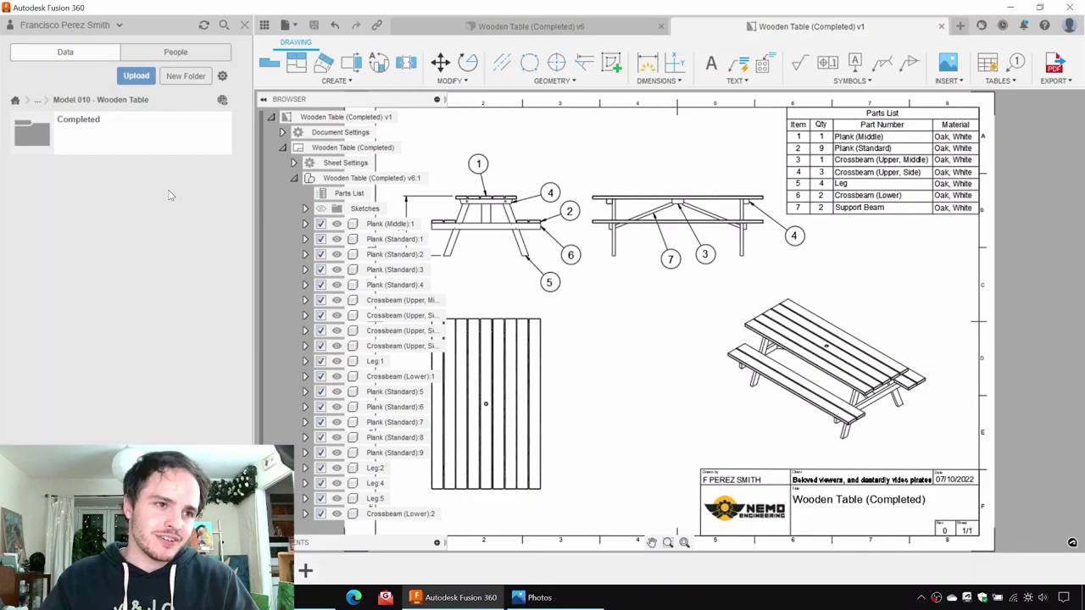
{"action": "left_click", "coordinate": [285, 28]}
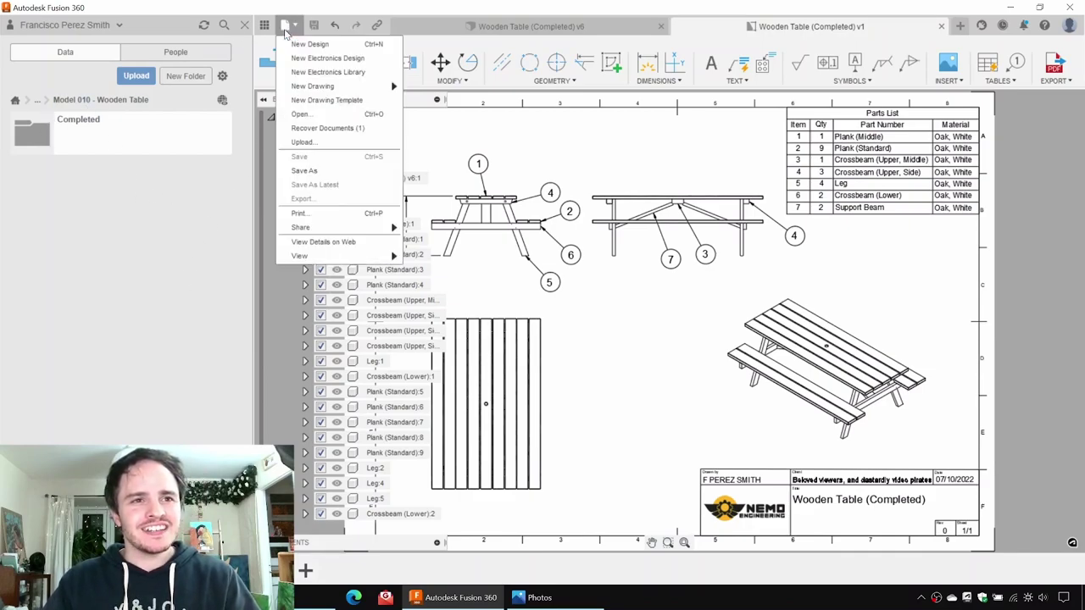
{"action": "left_click", "coordinate": [309, 44]}
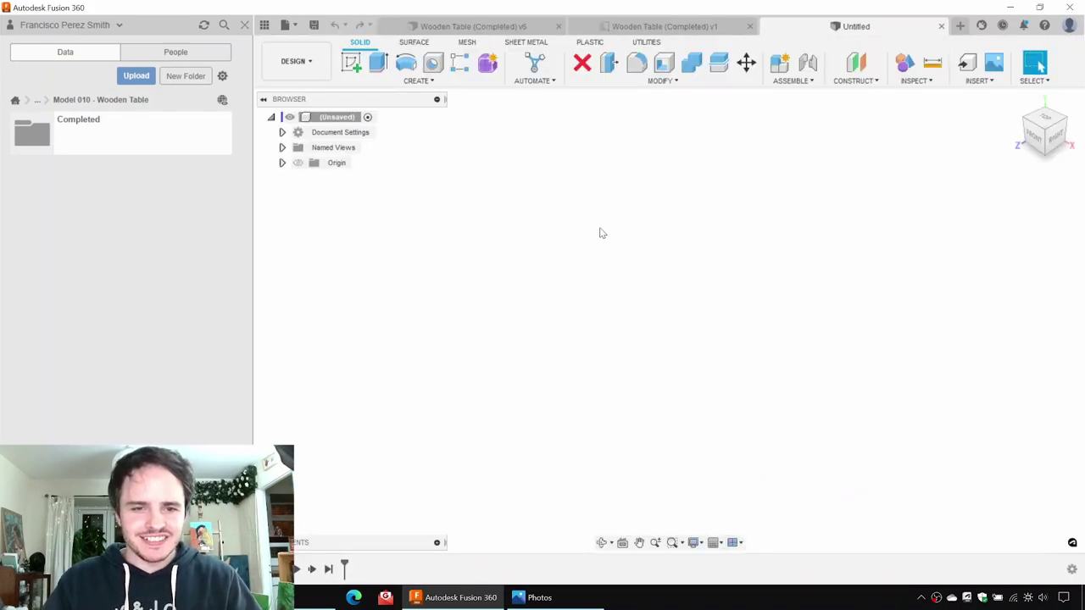
Step: Start a sketch on the horizontal origin plane and orient the top view upright
{"action": "left_click", "coordinate": [349, 67]}
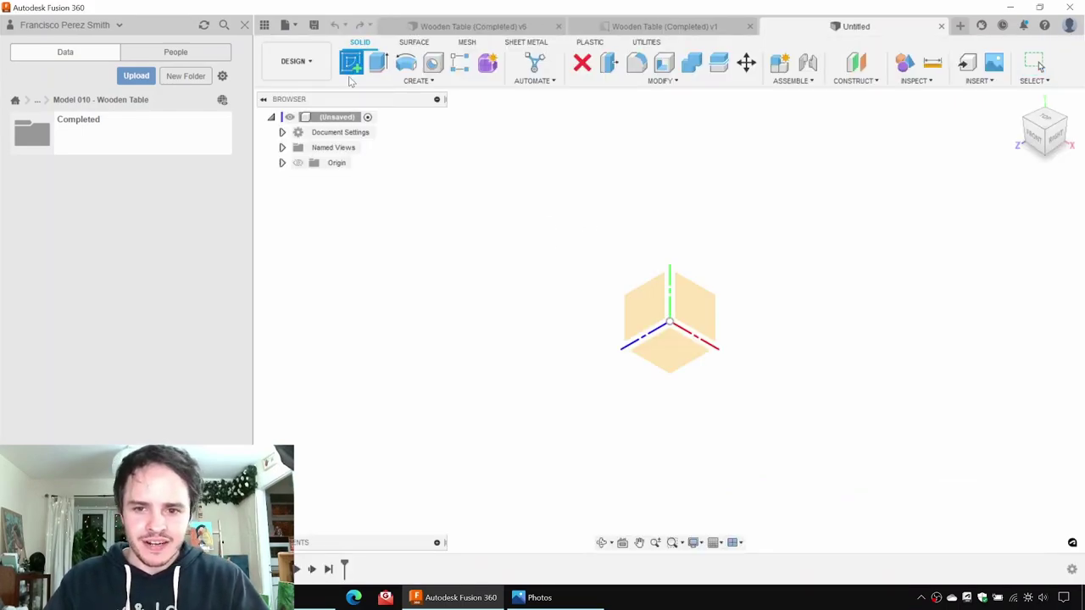
{"action": "left_click", "coordinate": [673, 354]}
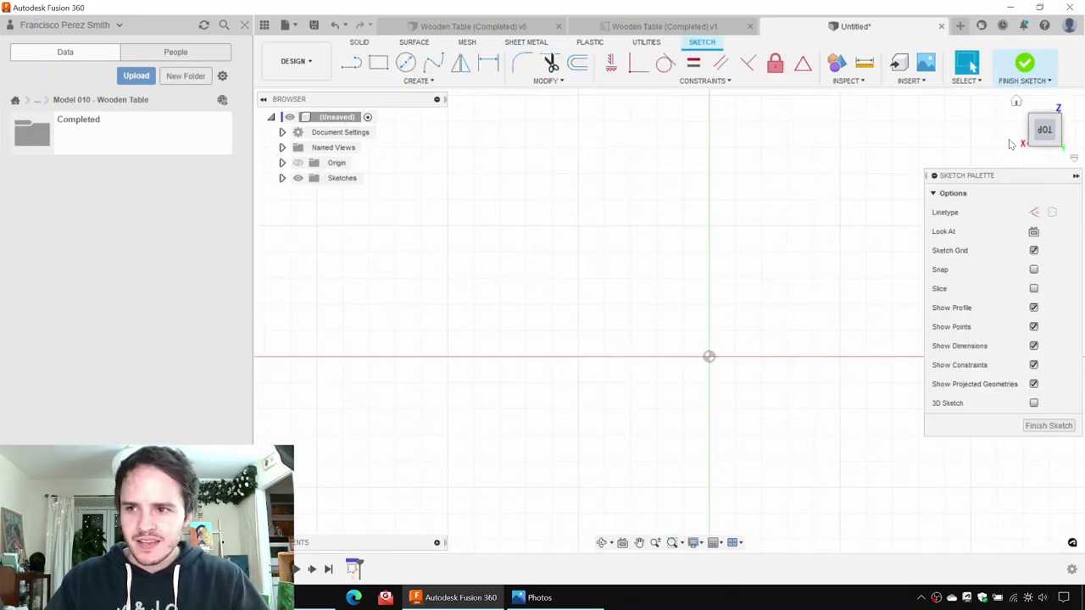
{"action": "left_click", "coordinate": [1064, 102]}
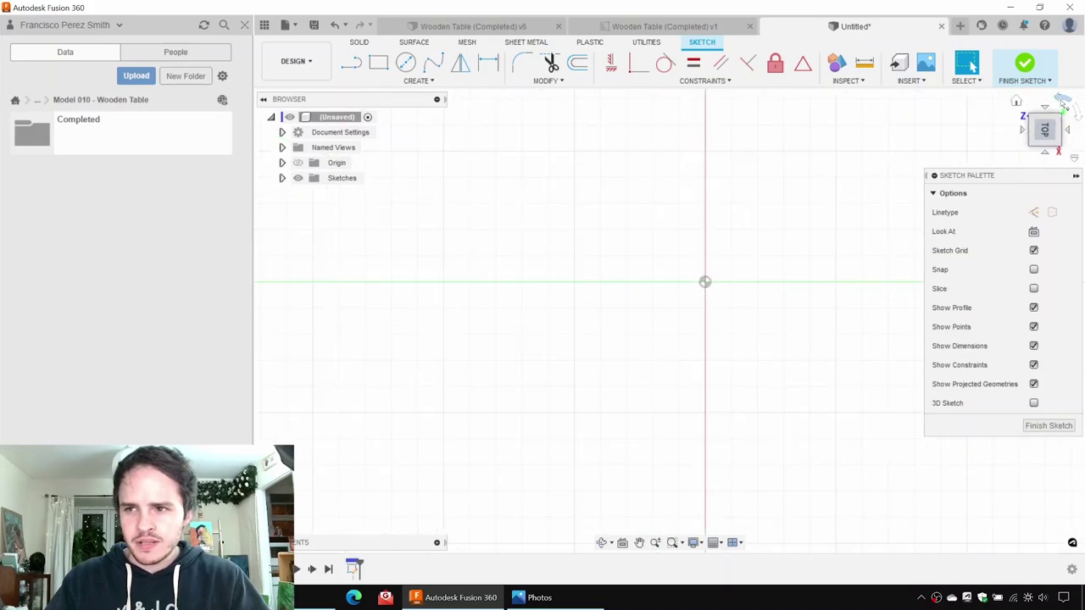
{"action": "left_click", "coordinate": [1064, 102]}
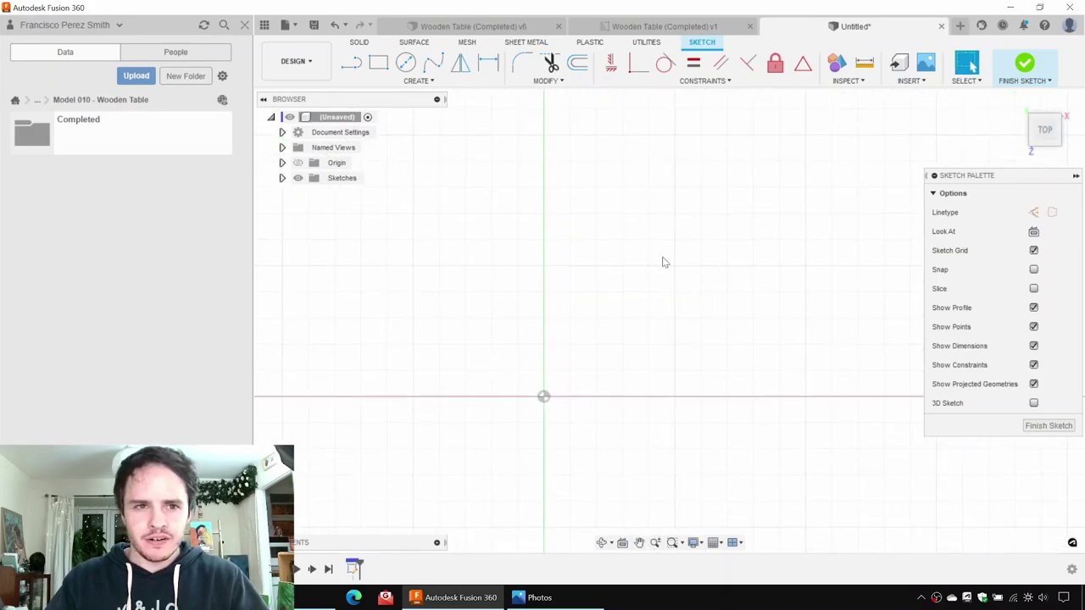
Step: Sketch a tall, narrow center rectangle about 313 mm long, centered on the origin
{"action": "left_click", "coordinate": [398, 81]}
{"action": "mouse_move", "coordinate": [404, 118]}
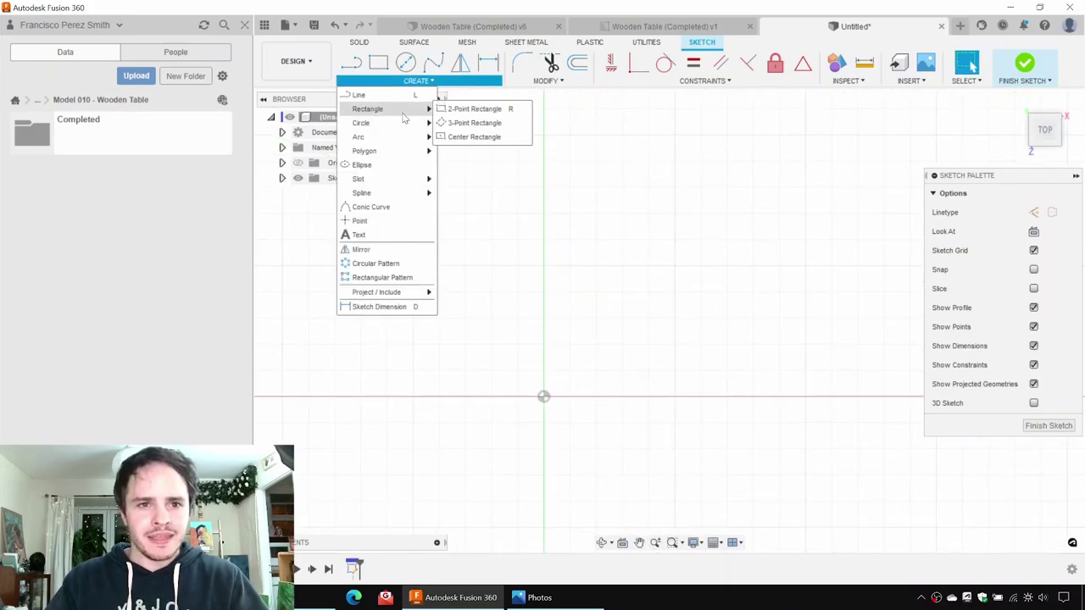
{"action": "left_click", "coordinate": [475, 137]}
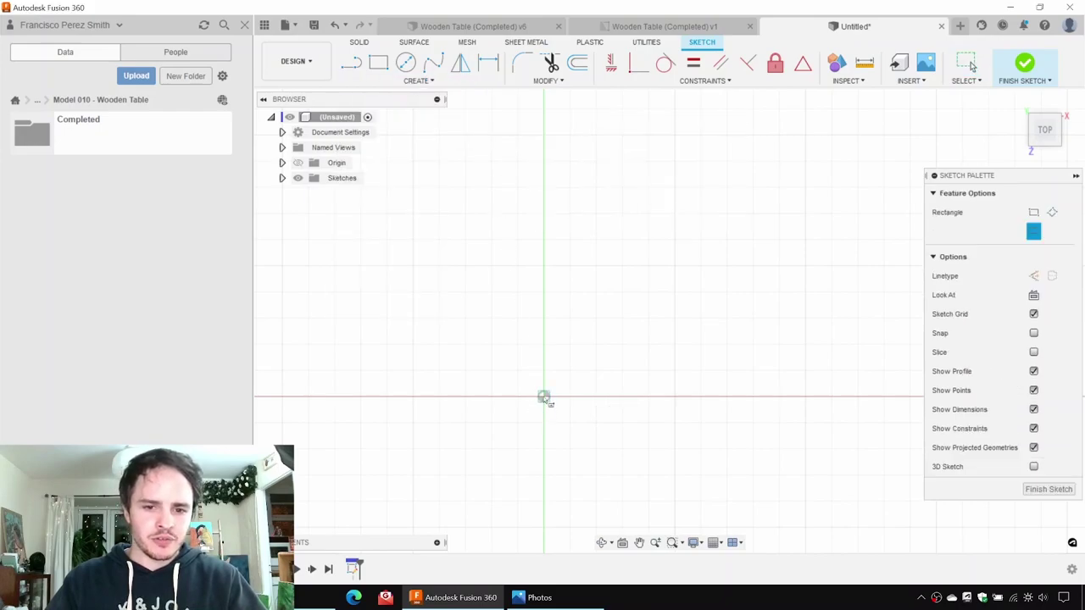
{"action": "left_click", "coordinate": [543, 398]}
{"action": "scroll", "coordinate": [601, 183], "scroll_direction": "down", "scroll_amount": 3}
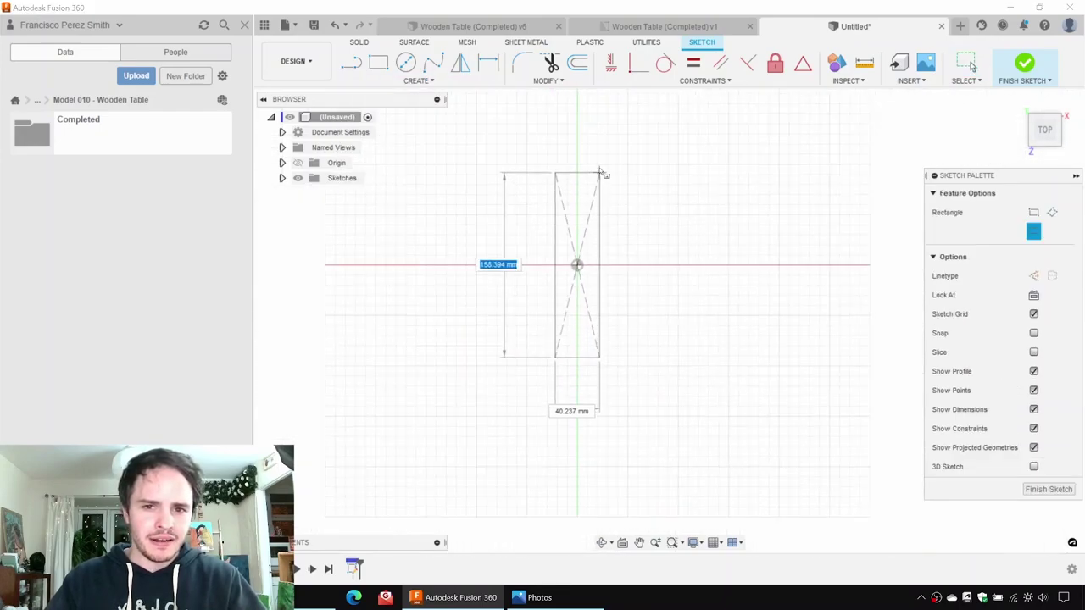
{"action": "left_click", "coordinate": [590, 108]}
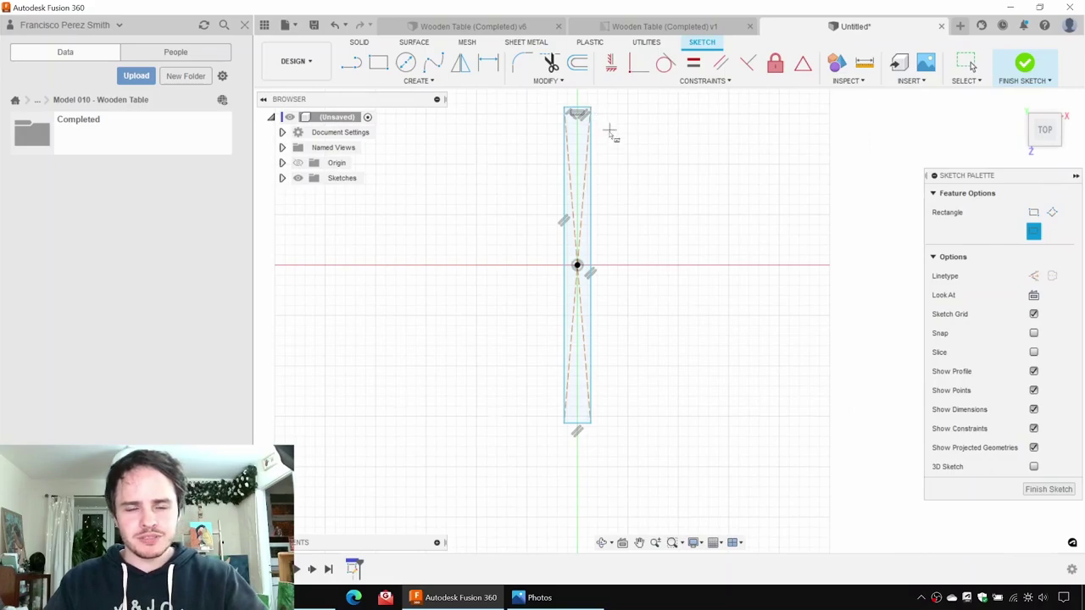
{"action": "middle_click_drag", "start_coordinate": [609, 131], "coordinate": [588, 253]}
{"action": "key", "text": "Escape"}
Step: Dimension the rectangle's long side at 2200 mm
{"action": "scroll", "coordinate": [550, 362], "scroll_direction": "up", "scroll_amount": 1}
{"action": "key", "text": "d"}
{"action": "left_click", "coordinate": [544, 331]}
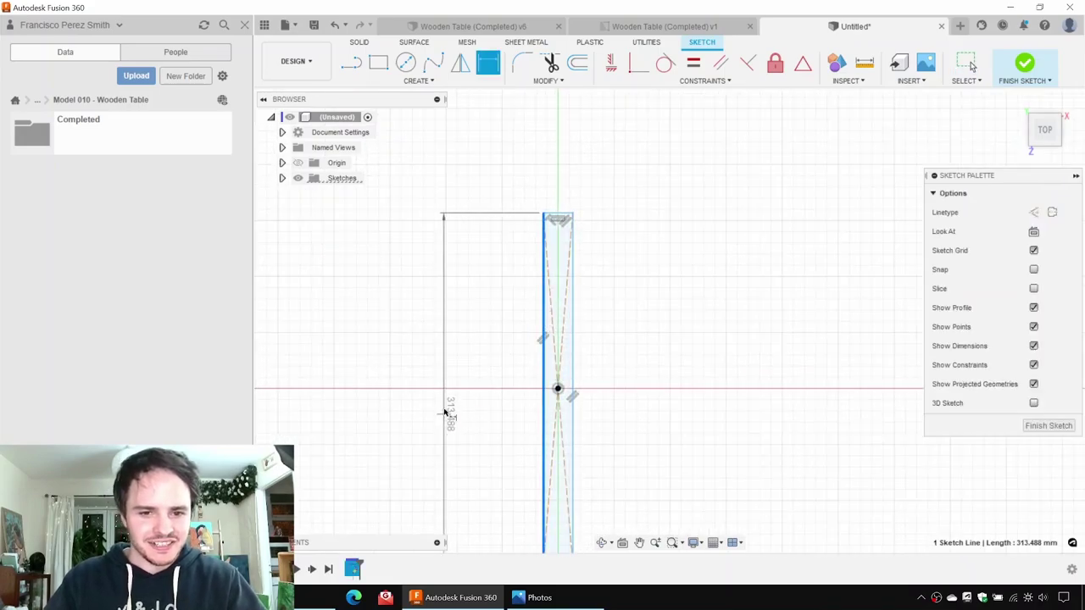
{"action": "left_click", "coordinate": [449, 349]}
{"action": "type", "text": "2"}
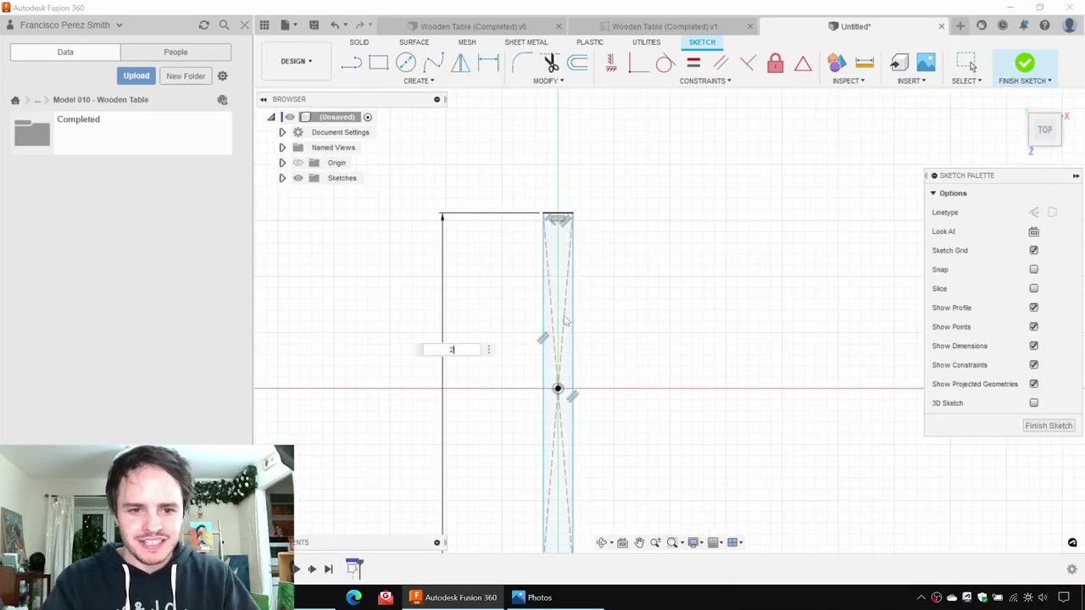
{"action": "type", "text": "200"}
{"action": "key", "text": "Return"}
{"action": "scroll", "coordinate": [566, 315], "scroll_direction": "down", "scroll_amount": 5}
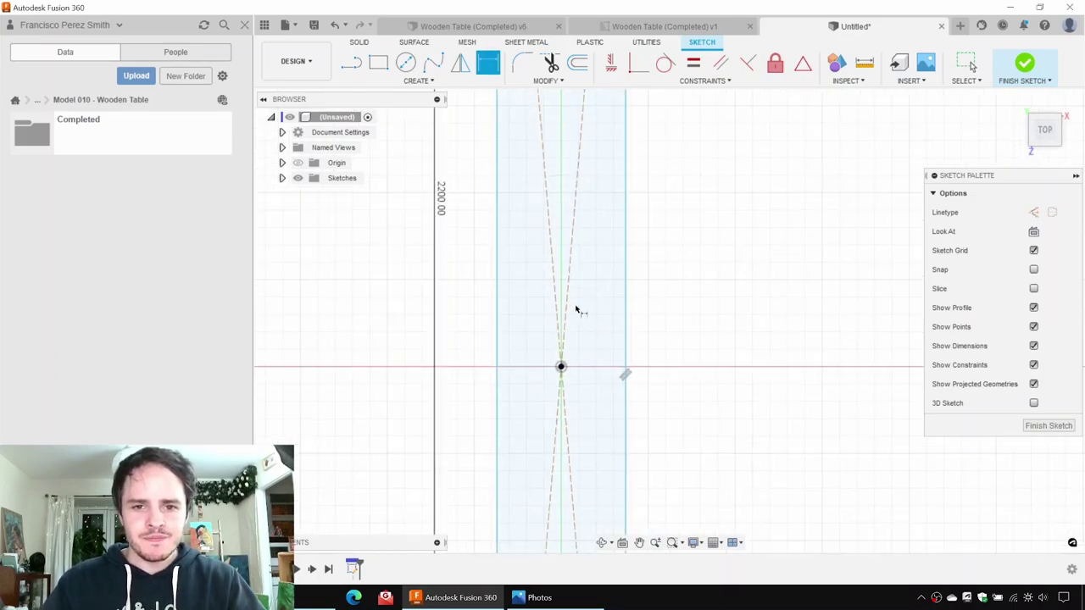
Step: Dimension the rectangle's short side at 150 mm
{"action": "middle_click_drag", "start_coordinate": [614, 248], "coordinate": [593, 500]}
{"action": "left_click", "coordinate": [564, 170]}
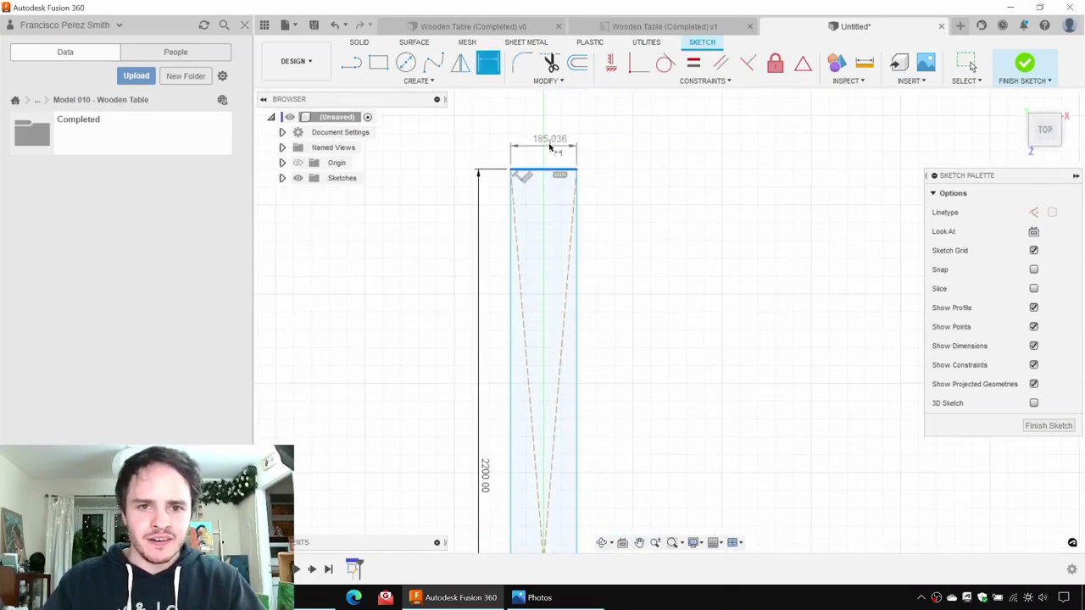
{"action": "left_click", "coordinate": [548, 144]}
{"action": "type", "text": "150"}
{"action": "key", "text": "Return"}
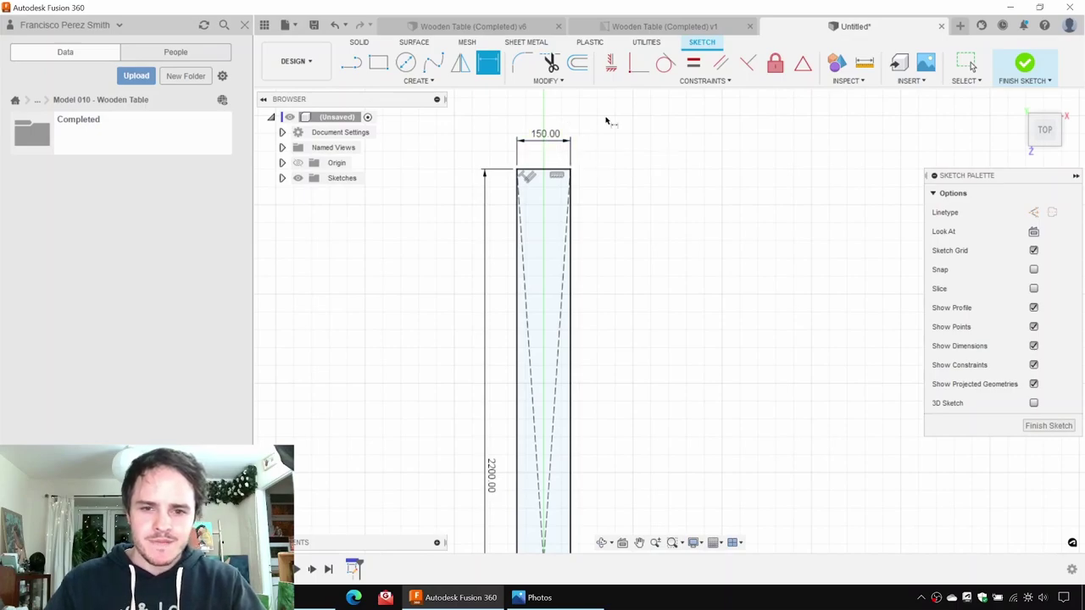
{"action": "key", "text": "Escape"}
Step: Finish the sketch and extrude the rectangle 70 mm upward as a new body
{"action": "scroll", "coordinate": [795, 269], "scroll_direction": "down", "scroll_amount": 2}
{"action": "mouse_move", "coordinate": [795, 268]}
{"action": "middle_mouse_down", "text": "shift"}
{"action": "mouse_move", "coordinate": [770, 242]}
{"action": "mouse_move", "coordinate": [741, 175]}
{"action": "mouse_move", "coordinate": [746, 161]}
{"action": "middle_mouse_up", "text": "shift"}
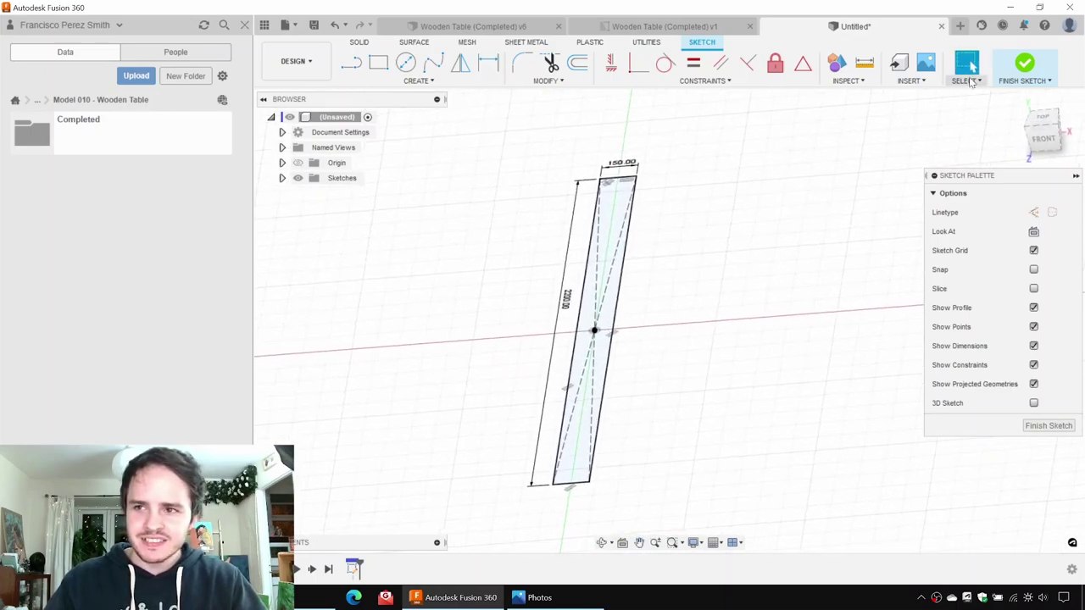
{"action": "left_click", "coordinate": [1024, 63]}
{"action": "mouse_move", "coordinate": [676, 282]}
{"action": "middle_mouse_down", "text": "shift"}
{"action": "mouse_move", "coordinate": [689, 252]}
{"action": "mouse_move", "coordinate": [668, 251]}
{"action": "mouse_move", "coordinate": [676, 264]}
{"action": "middle_mouse_up", "text": "shift"}
{"action": "key", "text": "e"}
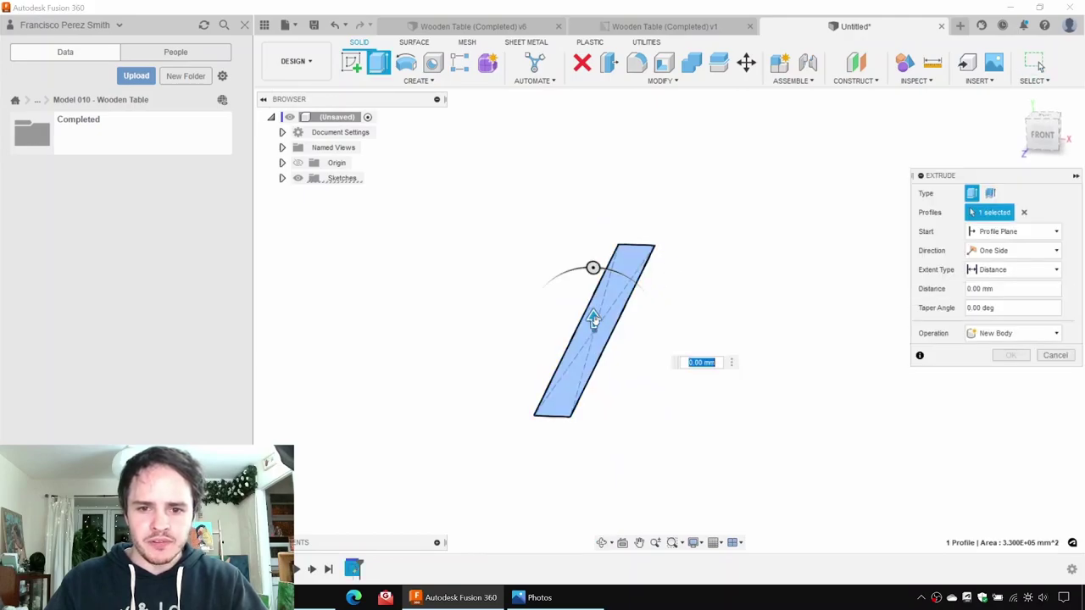
{"action": "left_click_drag", "start_coordinate": [591, 314], "coordinate": [590, 297]}
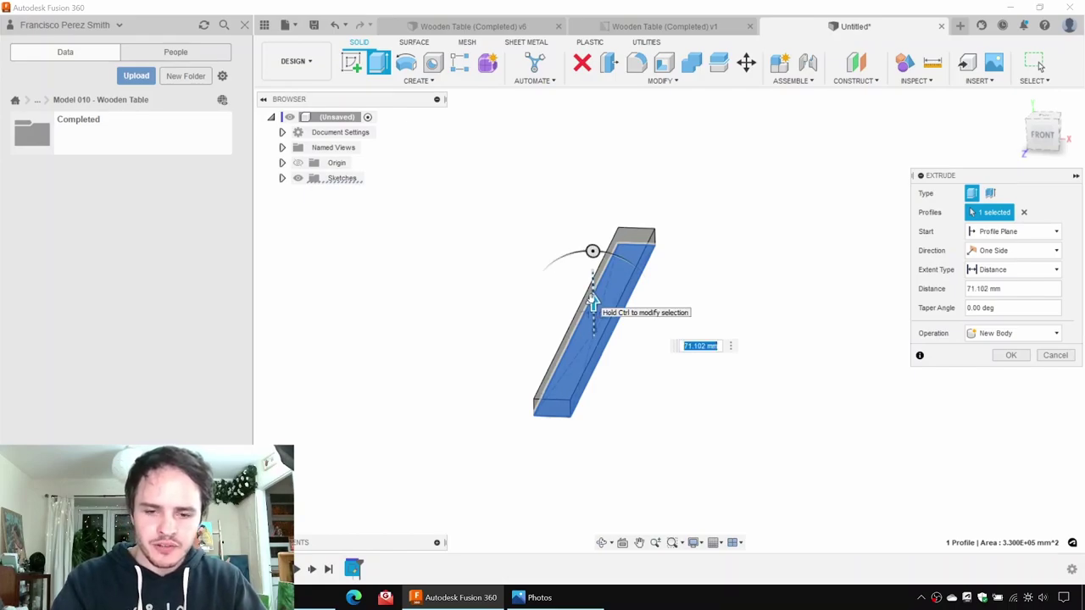
{"action": "type", "text": "70"}
{"action": "key", "text": "Return"}
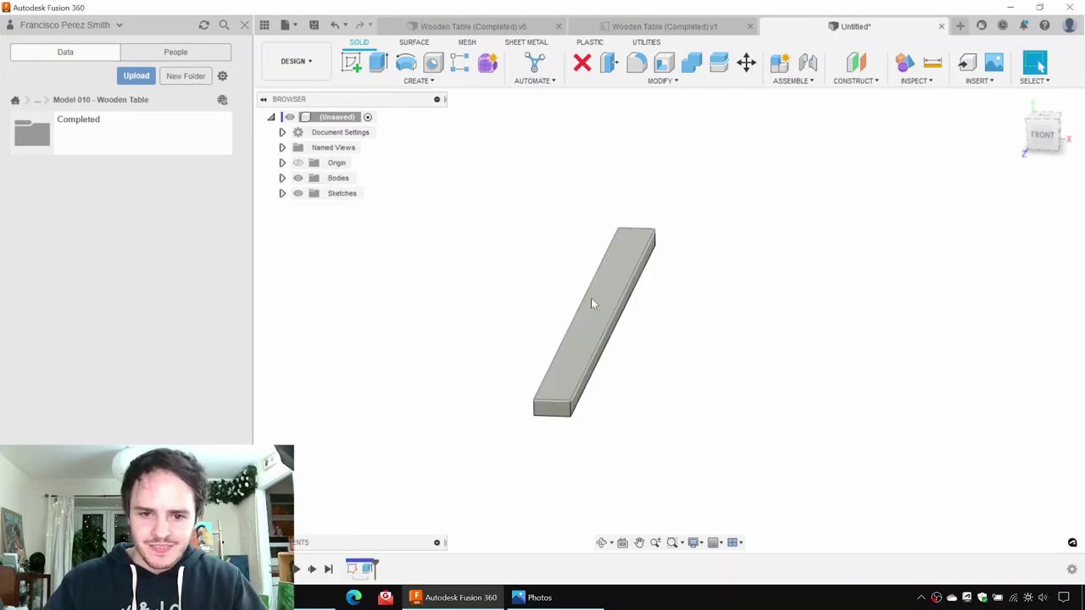
{"action": "middle_click_drag", "start_coordinate": [822, 297], "coordinate": [702, 291], "text": "shift"}
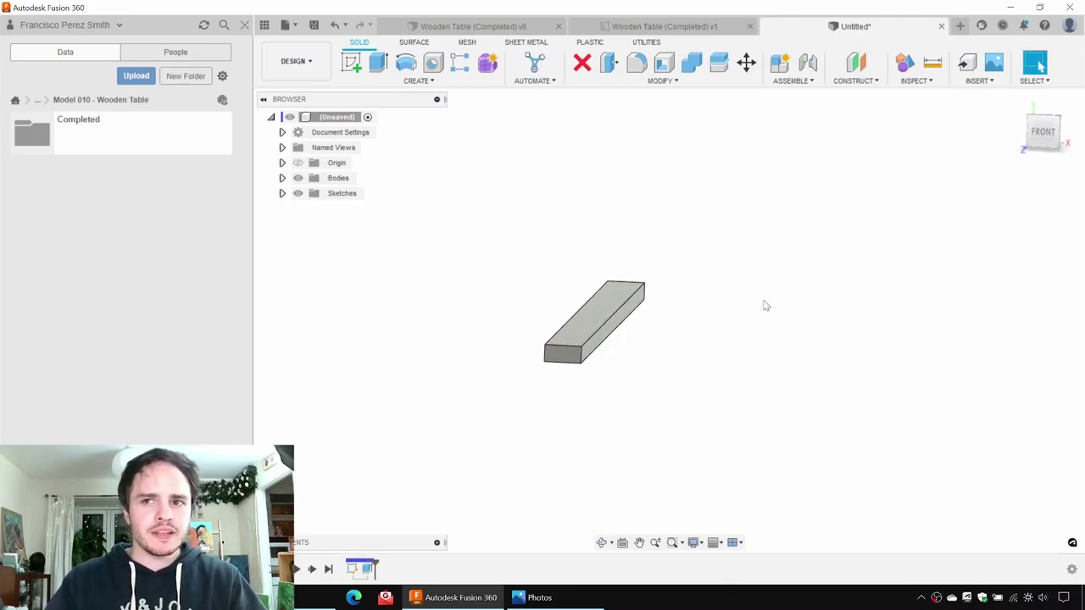
Step: Save the design as "Wooden Table" in the Model 010 - Wooden Table project folder
{"action": "key", "text": "ctrl+s"}
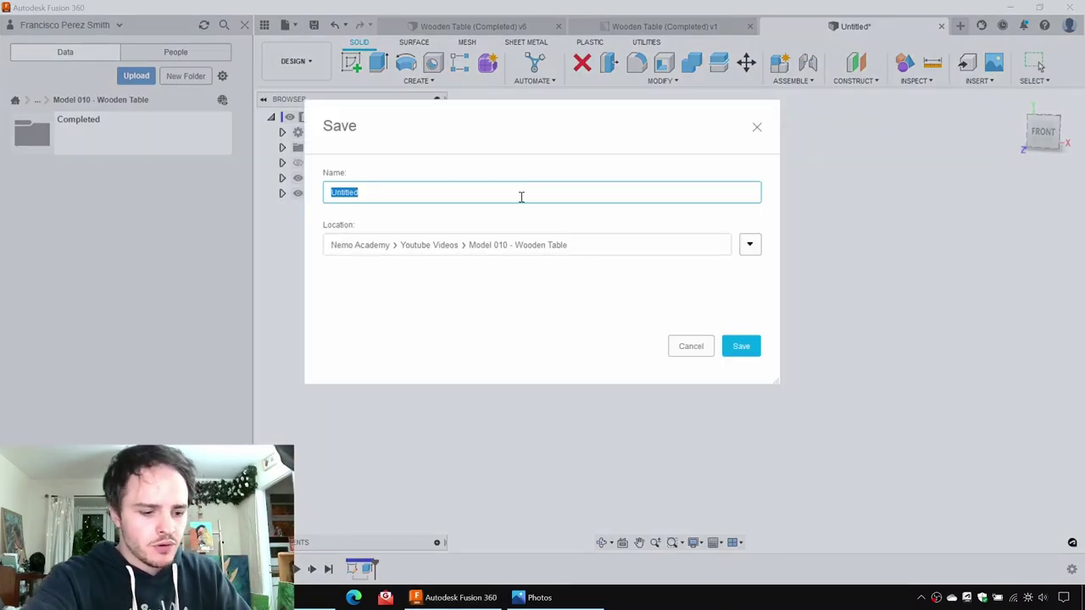
{"action": "type", "text": "Wooden Tabl"}
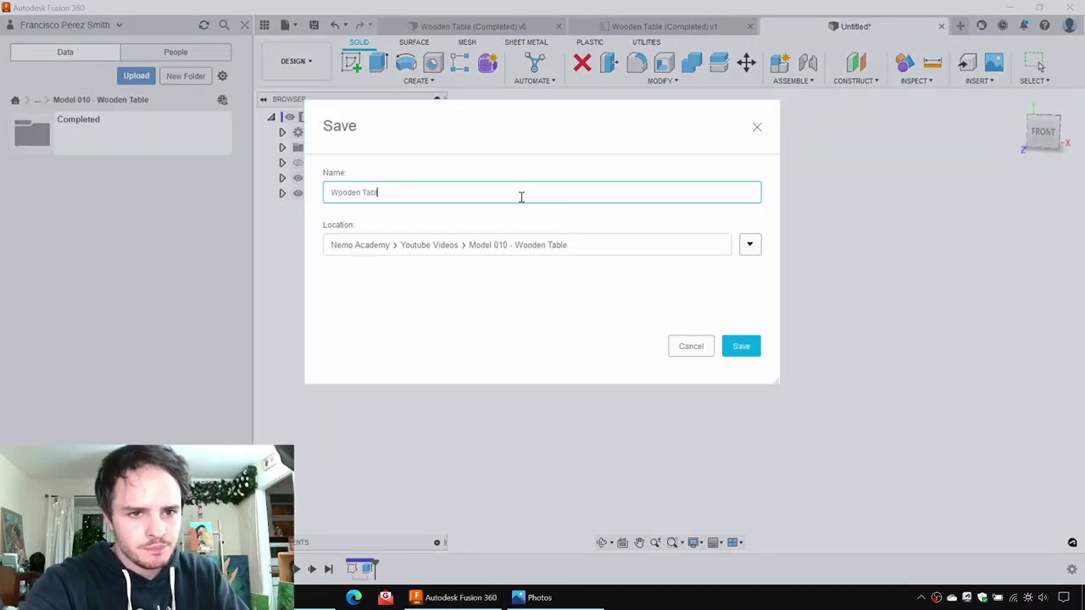
{"action": "type", "text": "e"}
{"action": "key", "text": "Return"}
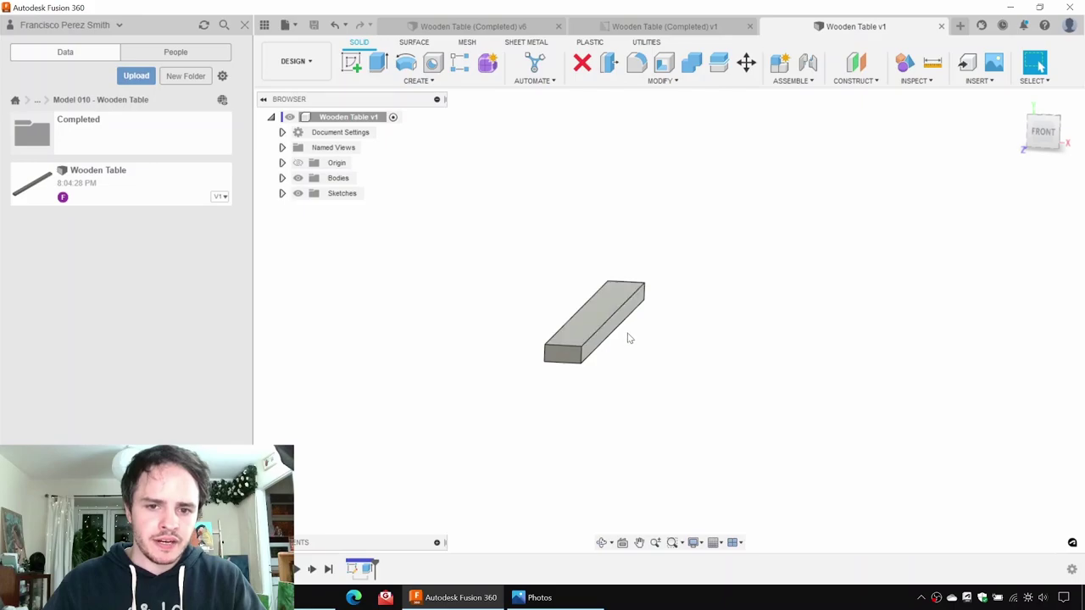
Step: Hide the data panel and convert the plank body into a component
{"action": "left_click", "coordinate": [282, 178]}
{"action": "left_click", "coordinate": [244, 25]}
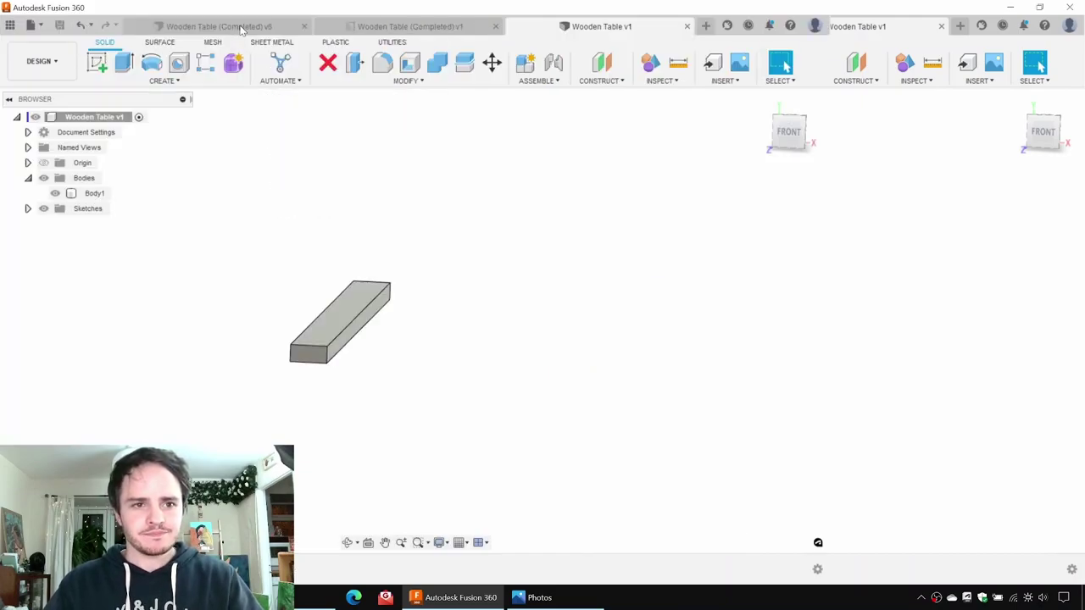
{"action": "left_click", "coordinate": [106, 195]}
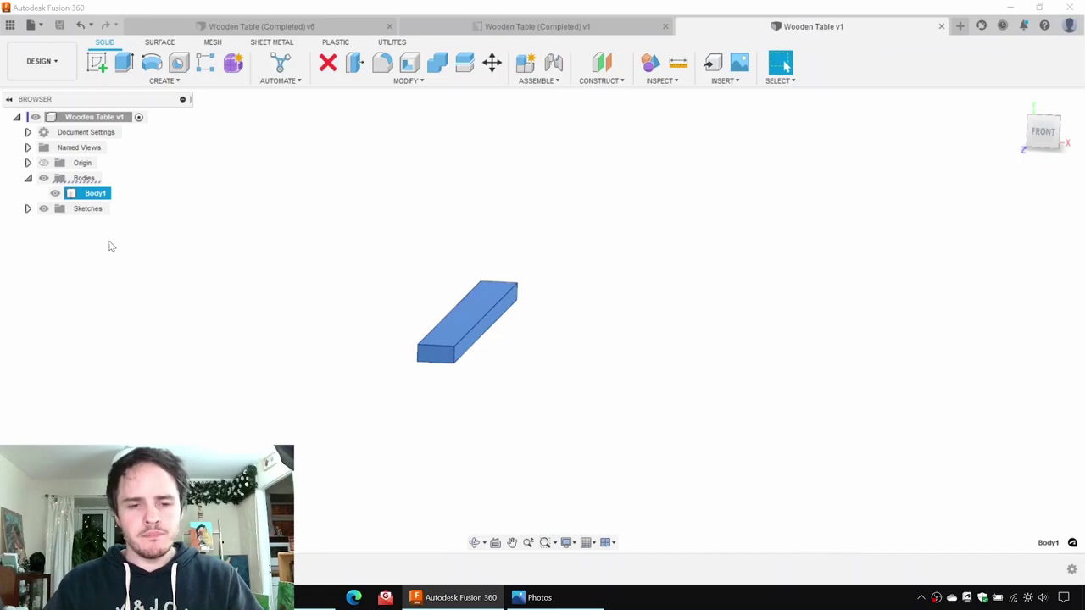
{"action": "left_click", "coordinate": [147, 244]}
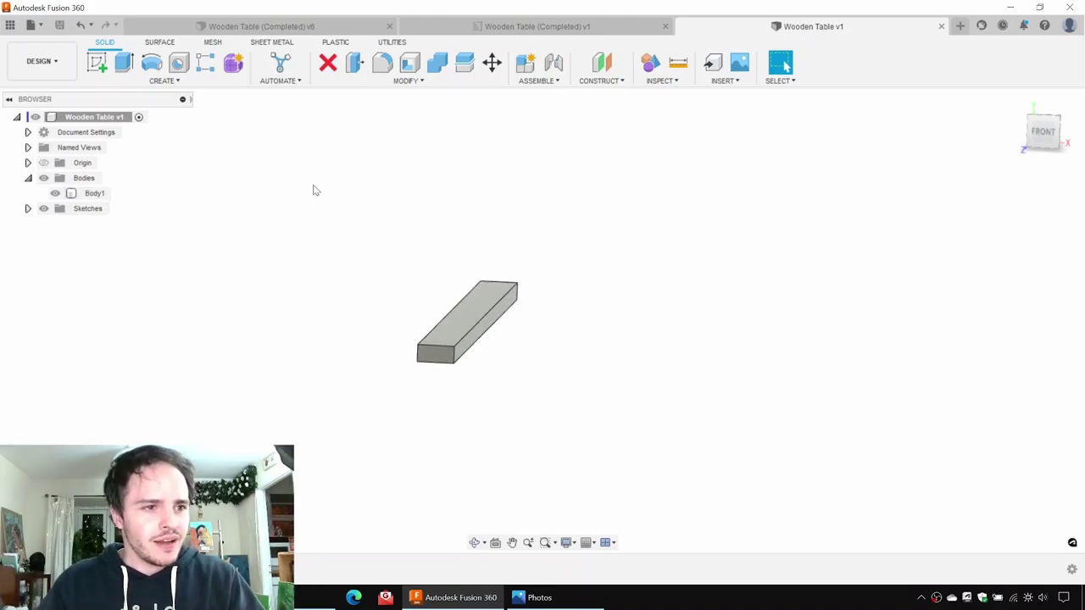
{"action": "left_click", "coordinate": [95, 194]}
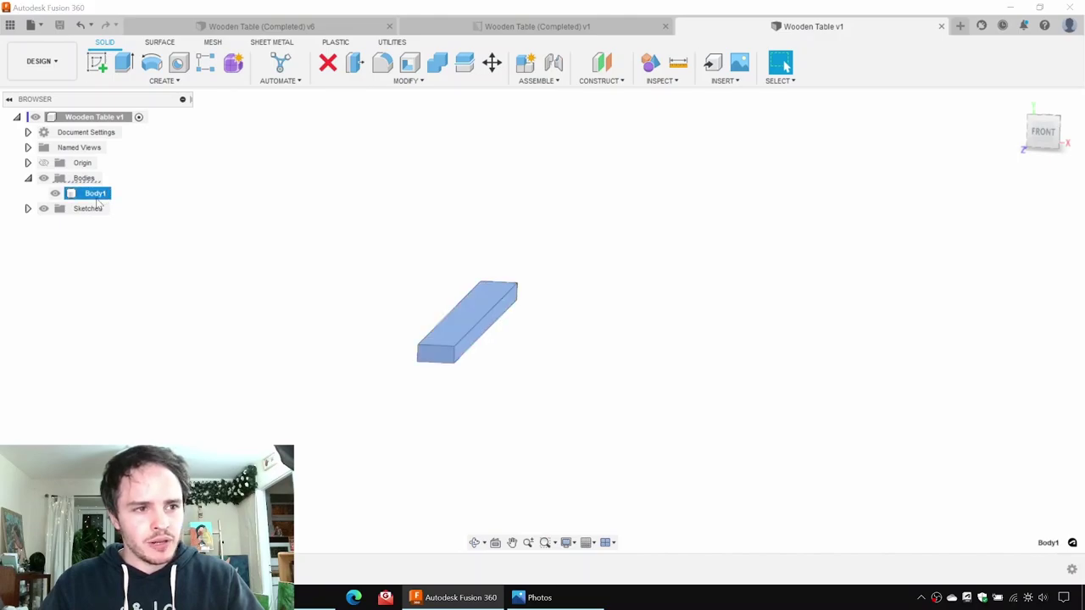
{"action": "right_click", "coordinate": [106, 197]}
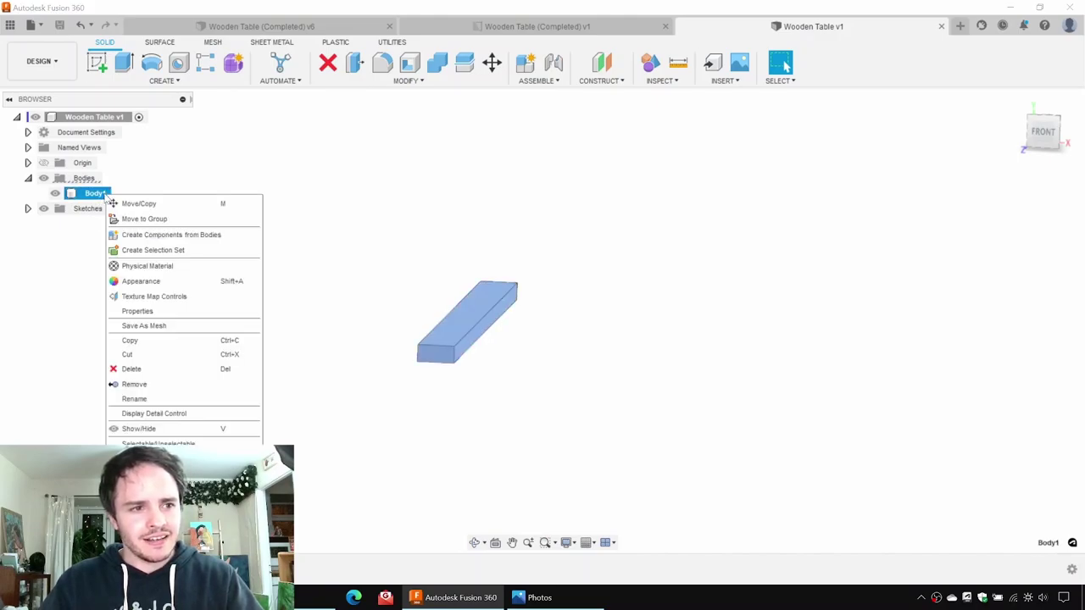
{"action": "left_click", "coordinate": [137, 236]}
{"action": "key", "text": "ctrl"}
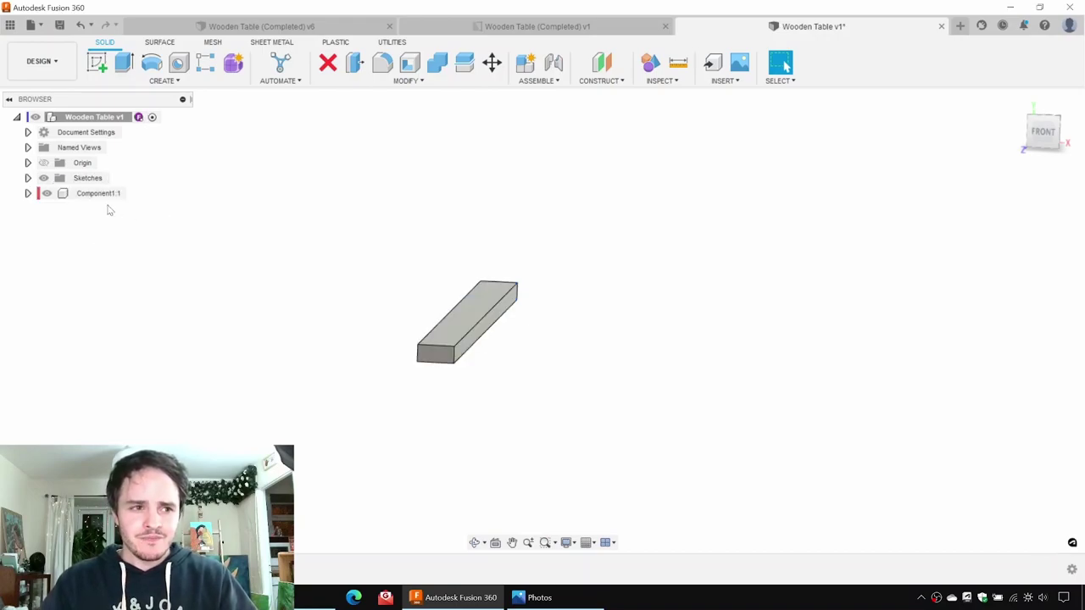
Step: Inspect the new component's body and rename the component "Plank (Middle)"
{"action": "left_click", "coordinate": [83, 195]}
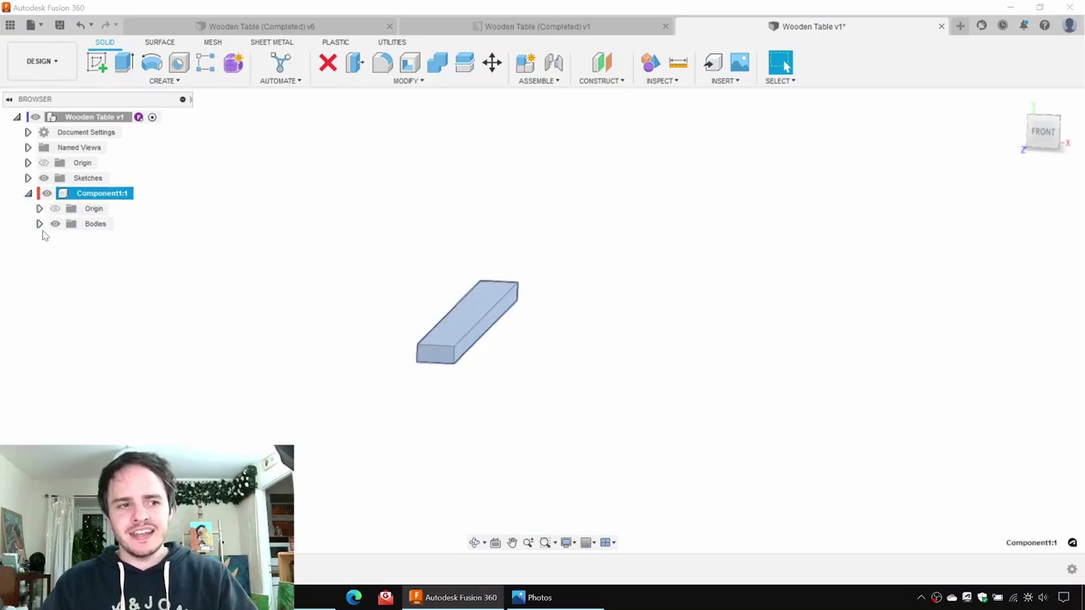
{"action": "left_click", "coordinate": [39, 223]}
{"action": "left_click", "coordinate": [105, 239]}
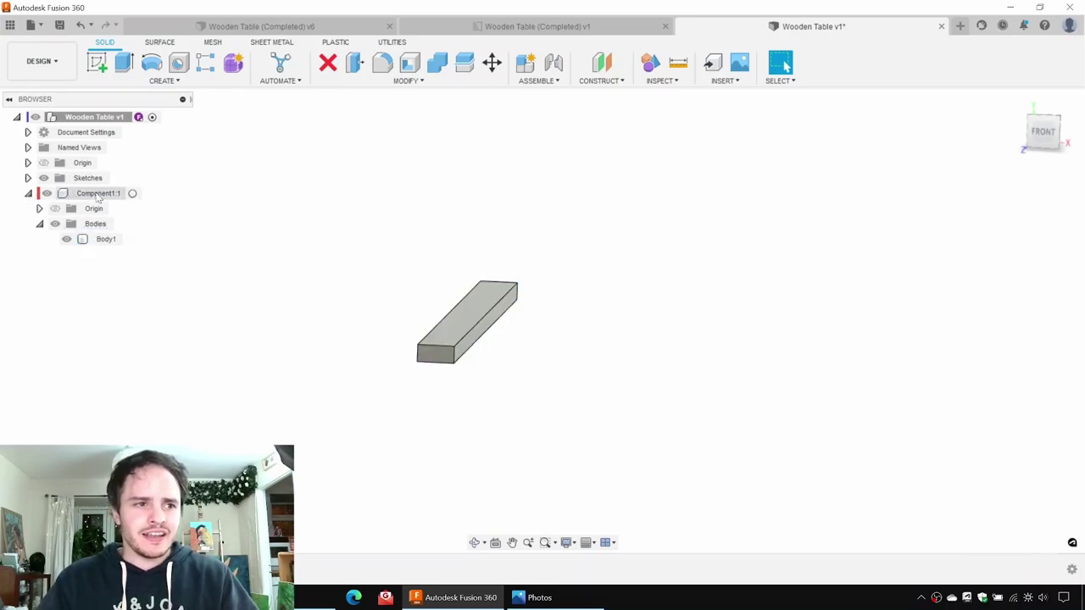
{"action": "left_click", "coordinate": [109, 194]}
{"action": "double_click", "coordinate": [110, 195]}
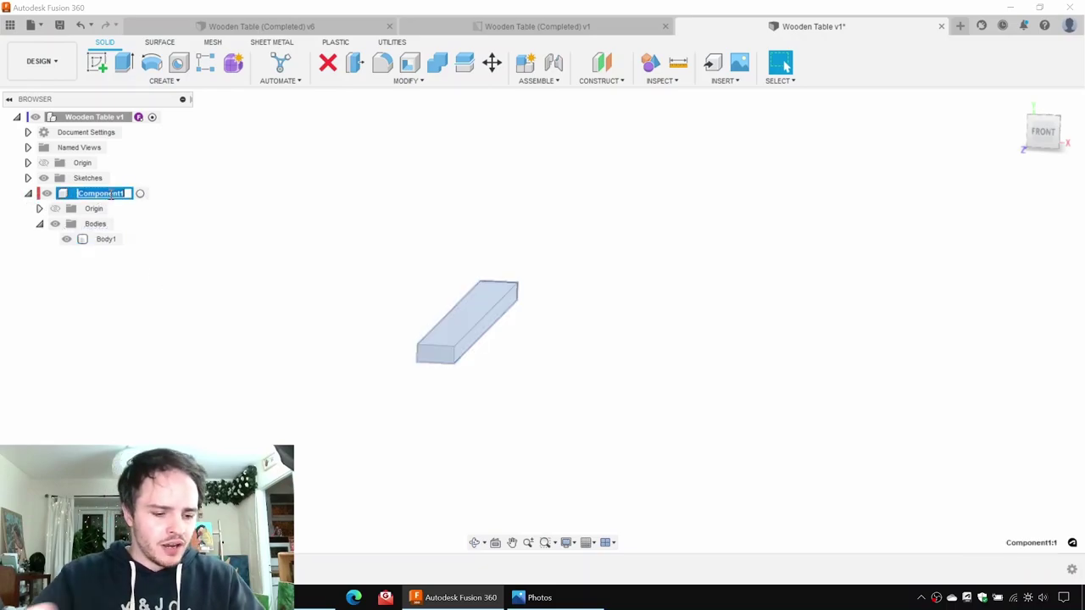
{"action": "type", "text": "Plank (Middle"}
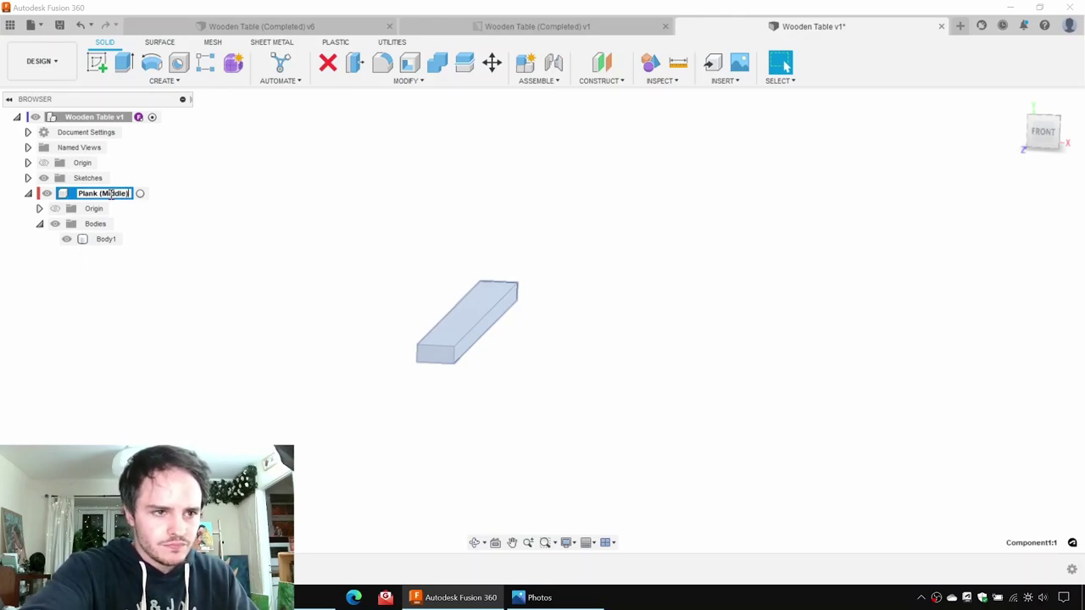
{"action": "key", "text": "Return"}
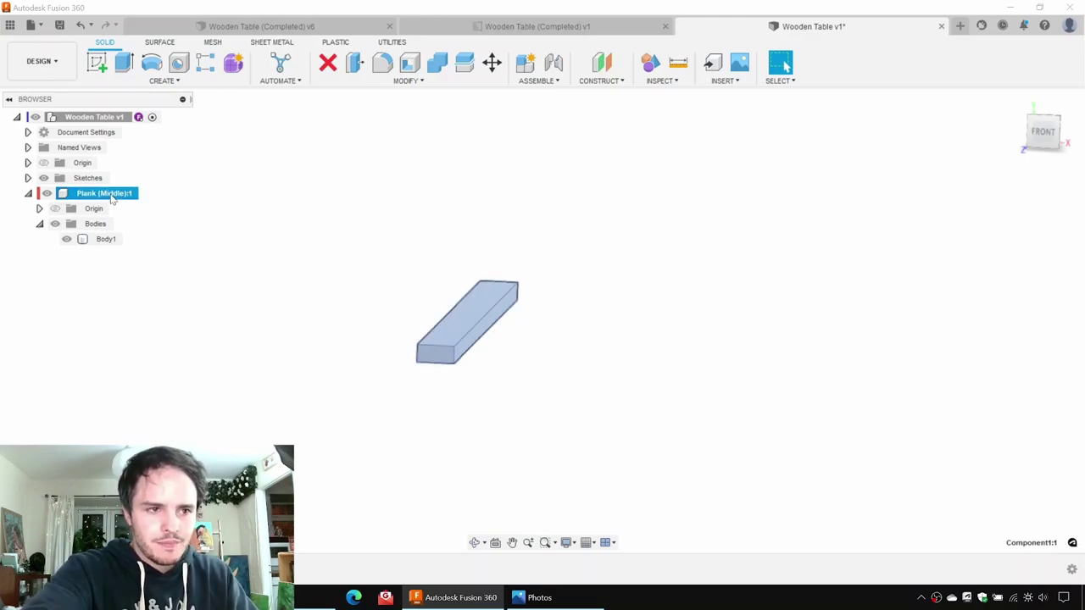
{"action": "left_click", "coordinate": [605, 362]}
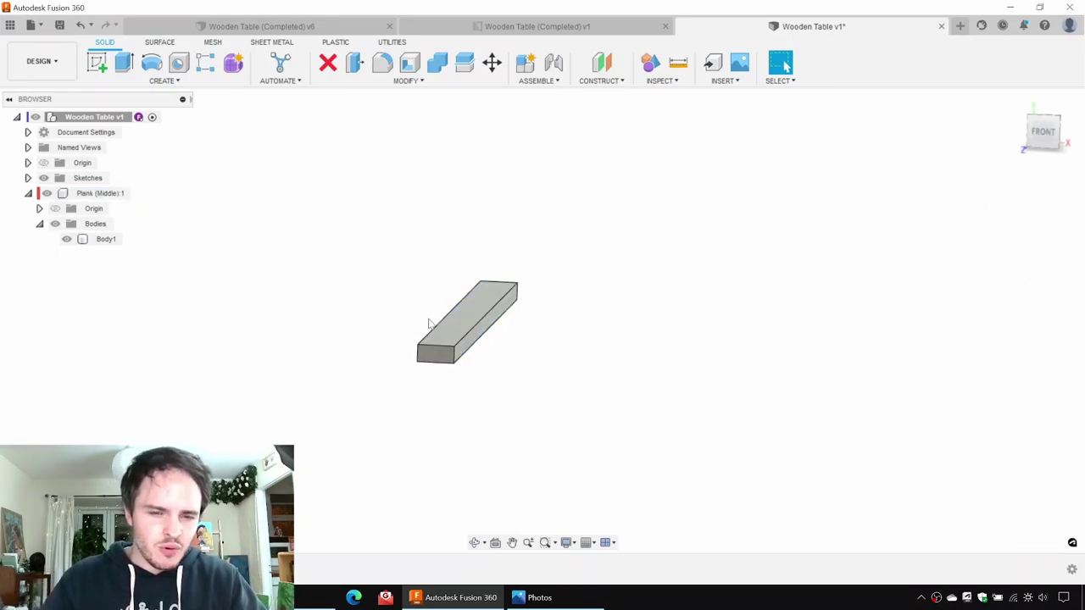
Step: Copy the Plank (Middle) component and paste a linked instance beside the original, leaving a gap between them
{"action": "middle_click_drag", "start_coordinate": [554, 262], "coordinate": [676, 290], "text": "shift"}
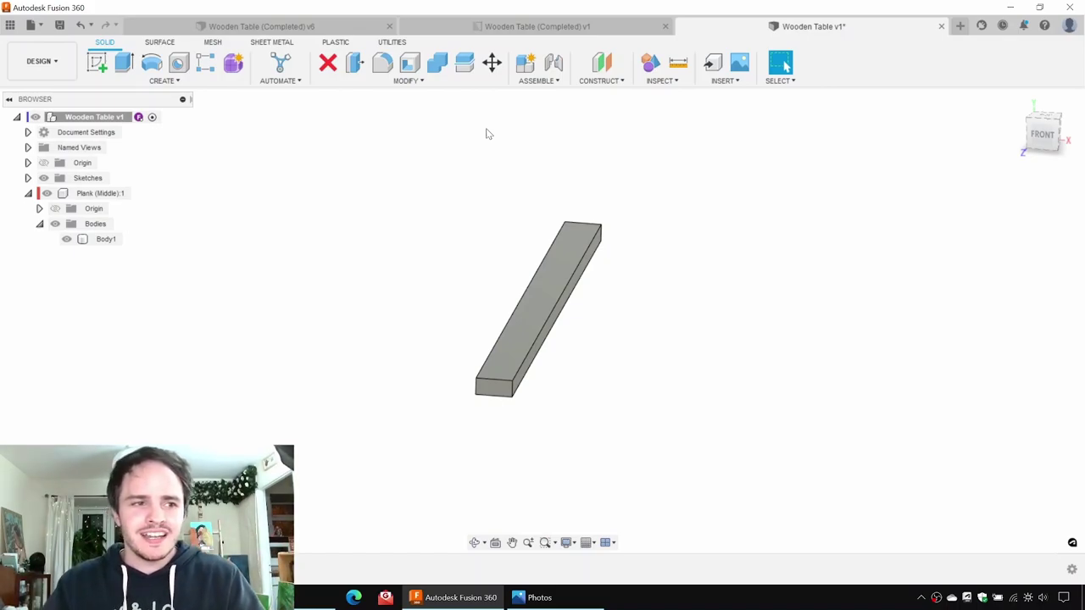
{"action": "left_click", "coordinate": [114, 197]}
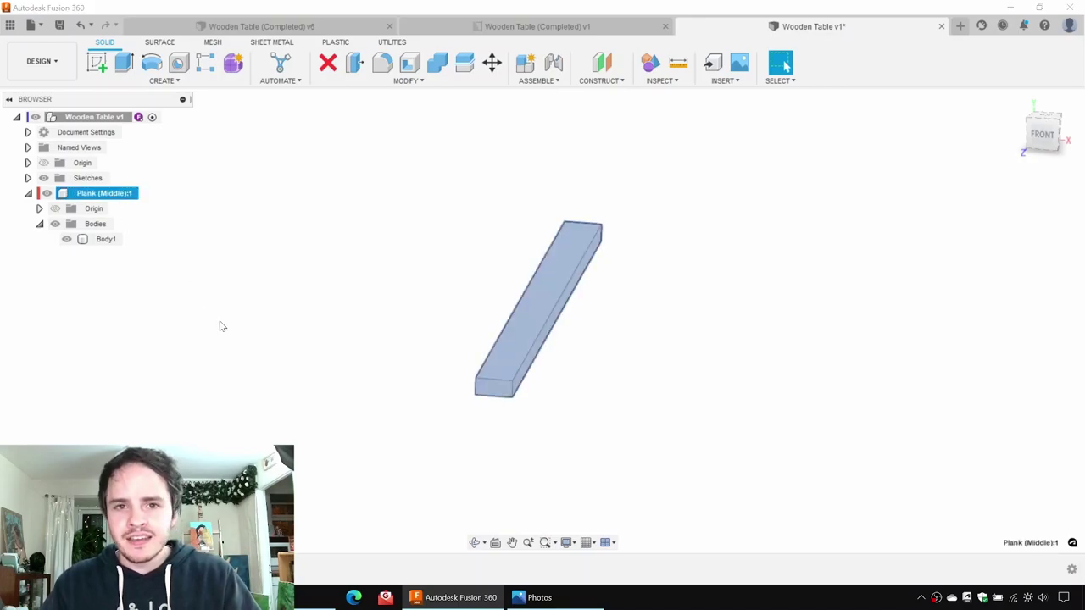
{"action": "key", "text": "ctrl+v"}
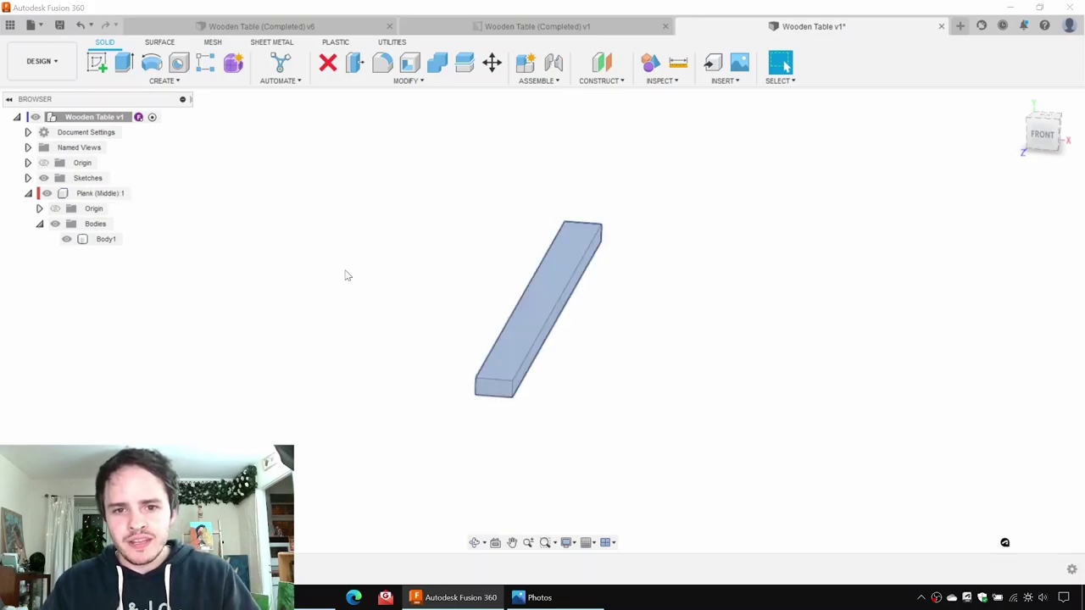
{"action": "left_click_drag", "start_coordinate": [574, 311], "coordinate": [516, 309]}
{"action": "key", "text": "Return"}
{"action": "scroll", "coordinate": [546, 331], "scroll_direction": "up", "scroll_amount": 3}
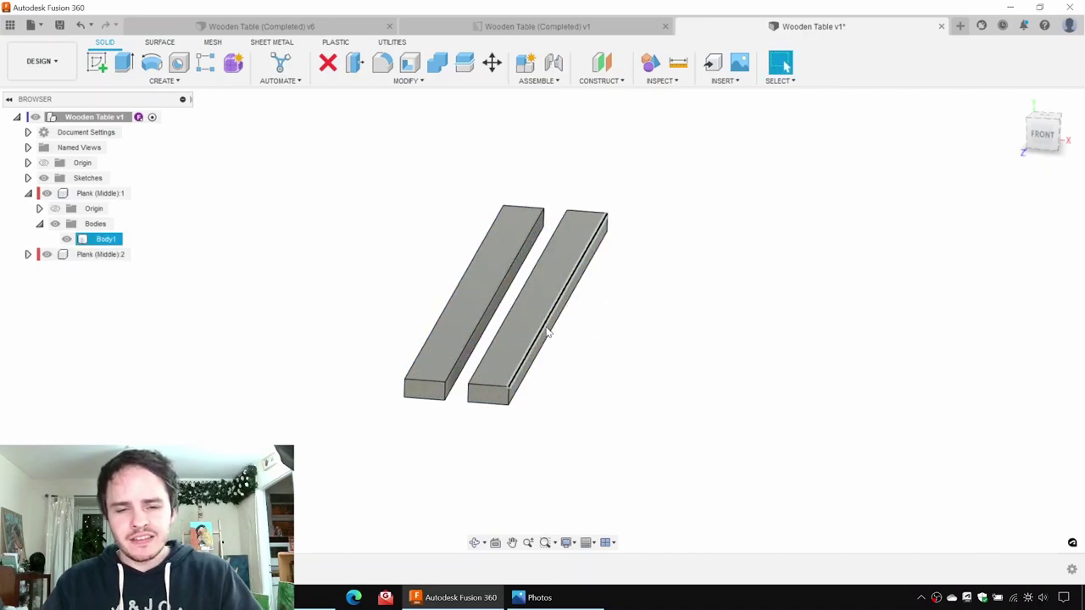
{"action": "scroll", "coordinate": [683, 334], "scroll_direction": "up", "scroll_amount": 2}
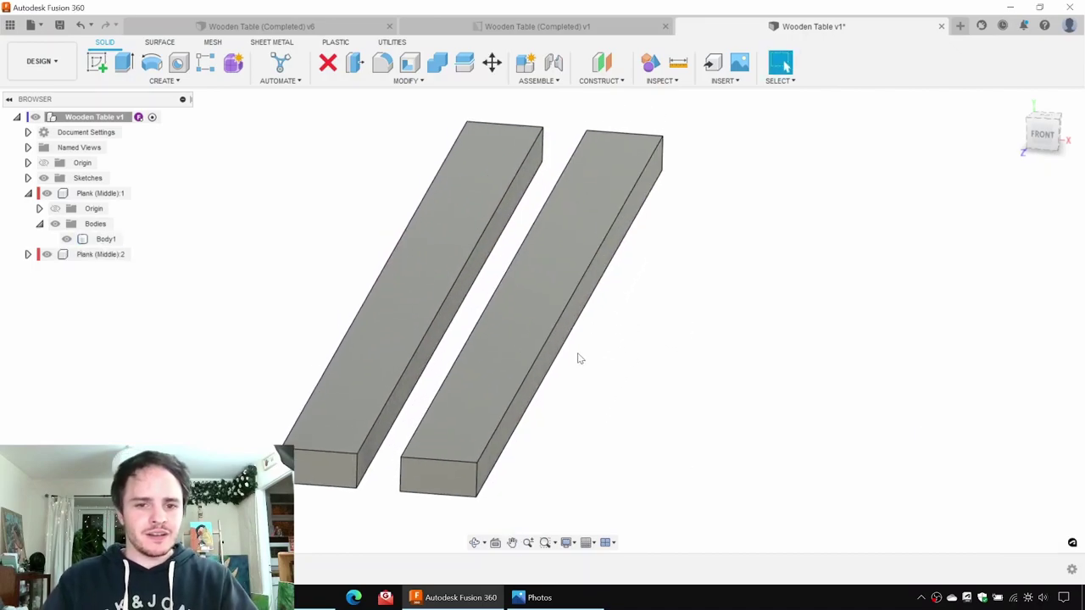
Step: Try a fillet on the original plank's long upper edge, cancel it, and undo the pasted linked plank
{"action": "key", "text": "f"}
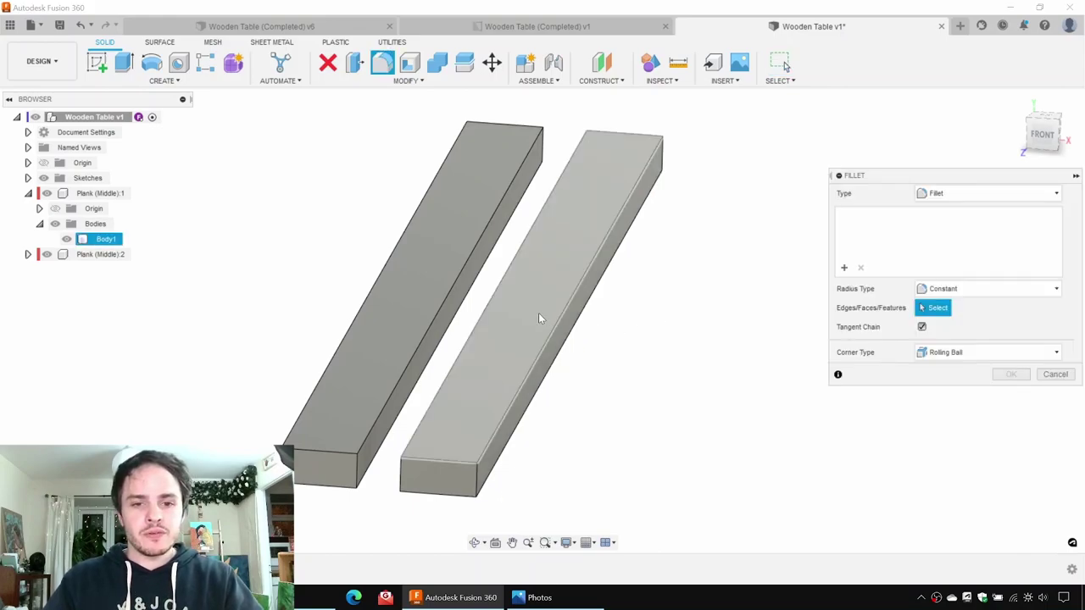
{"action": "left_click", "coordinate": [566, 320]}
{"action": "left_click_drag", "start_coordinate": [566, 315], "coordinate": [568, 311]}
{"action": "left_click", "coordinate": [694, 352]}
{"action": "key", "text": "Escape"}
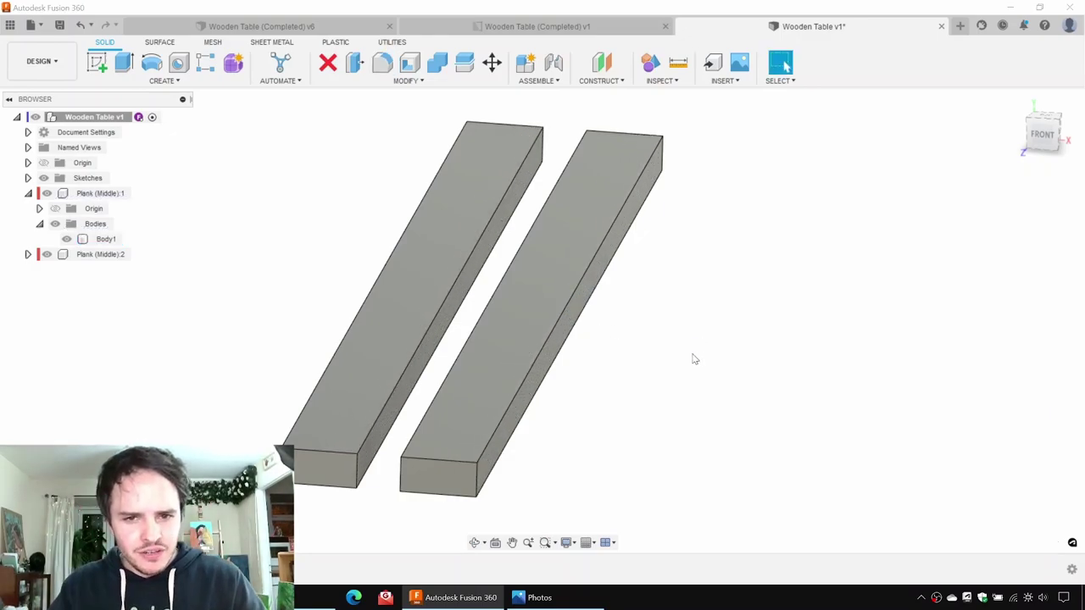
{"action": "key", "text": "ctrl+z"}
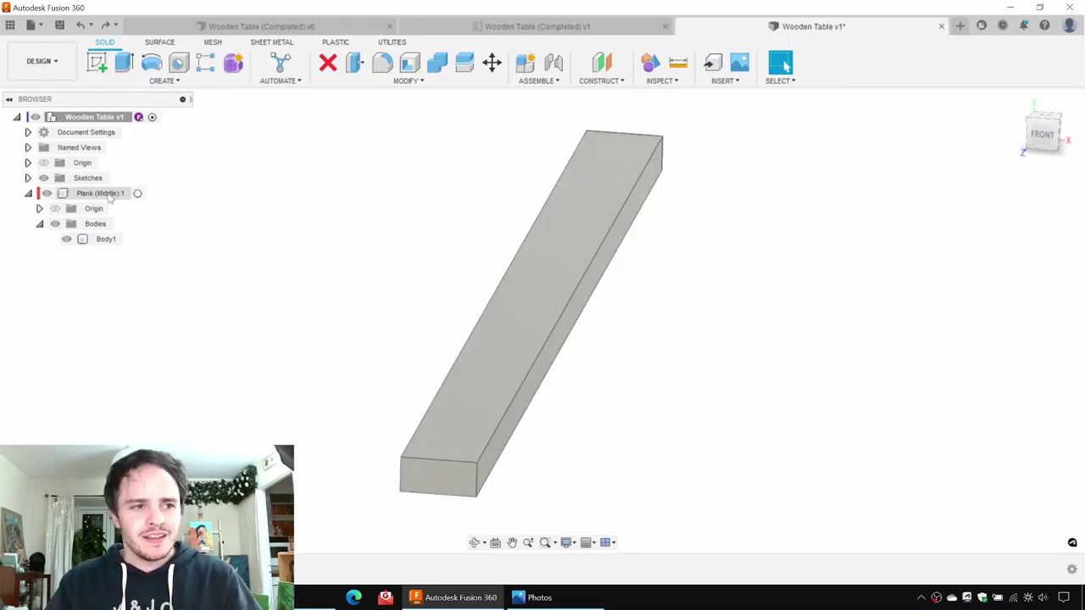
Step: Copy the Plank (Middle) component and insert an independent duplicate with Paste New
{"action": "right_click", "coordinate": [109, 197]}
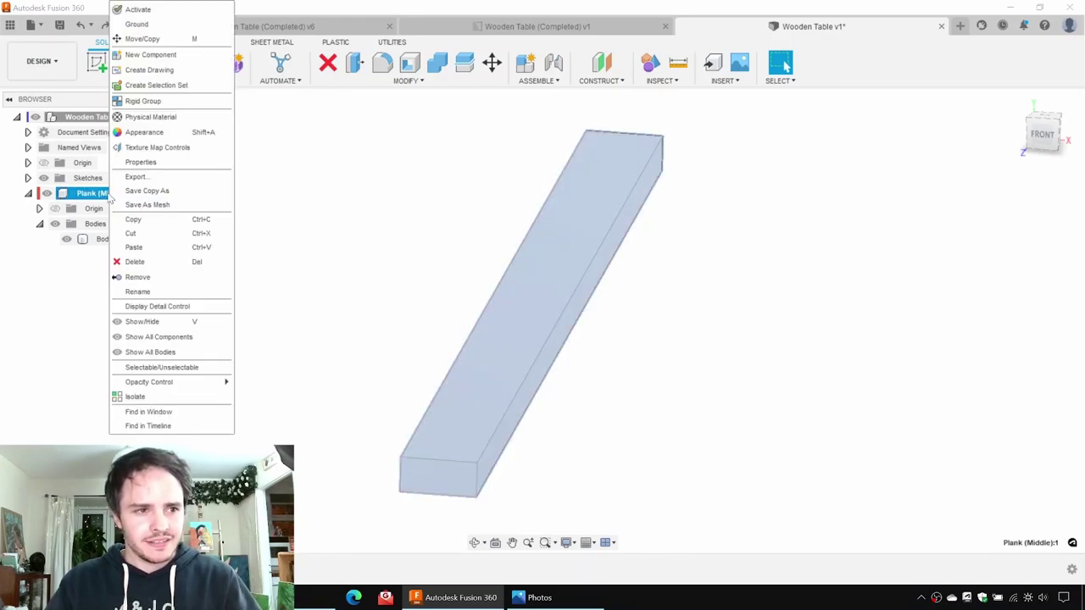
{"action": "left_click", "coordinate": [133, 224]}
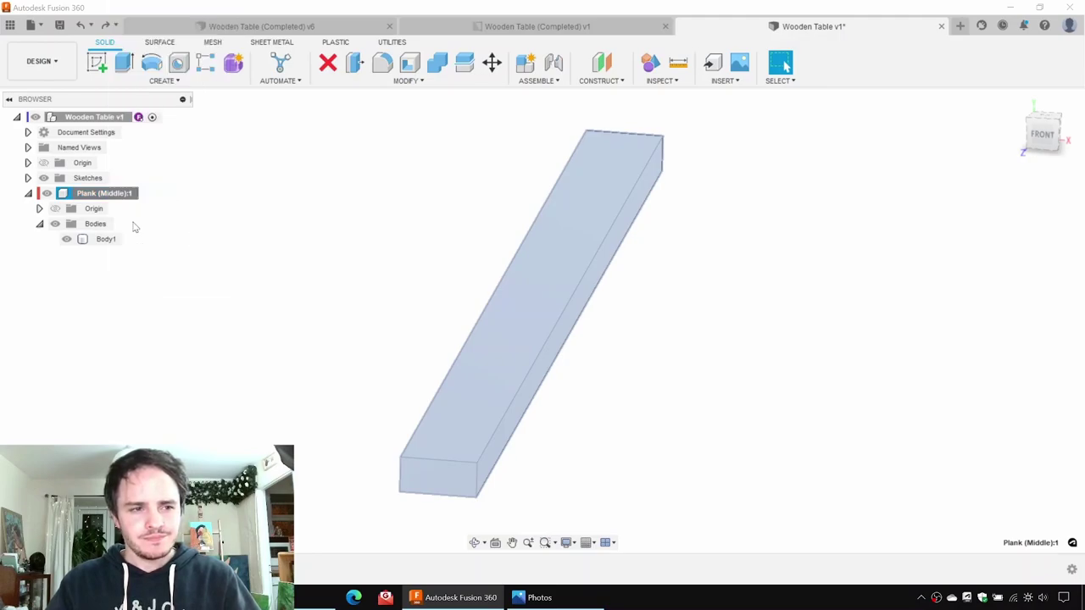
{"action": "left_click", "coordinate": [338, 237]}
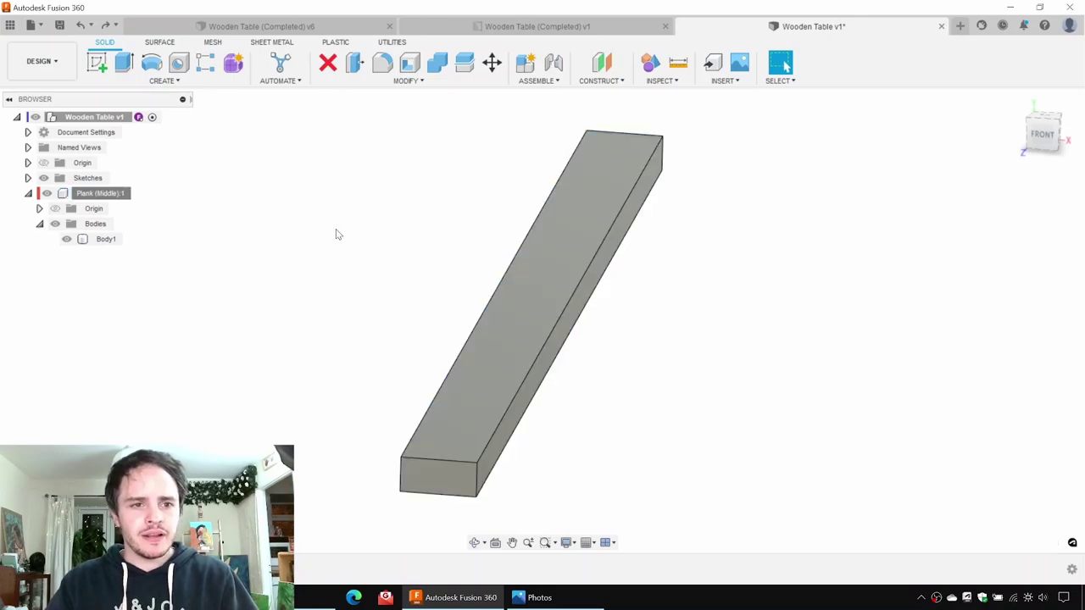
{"action": "right_click", "coordinate": [336, 234]}
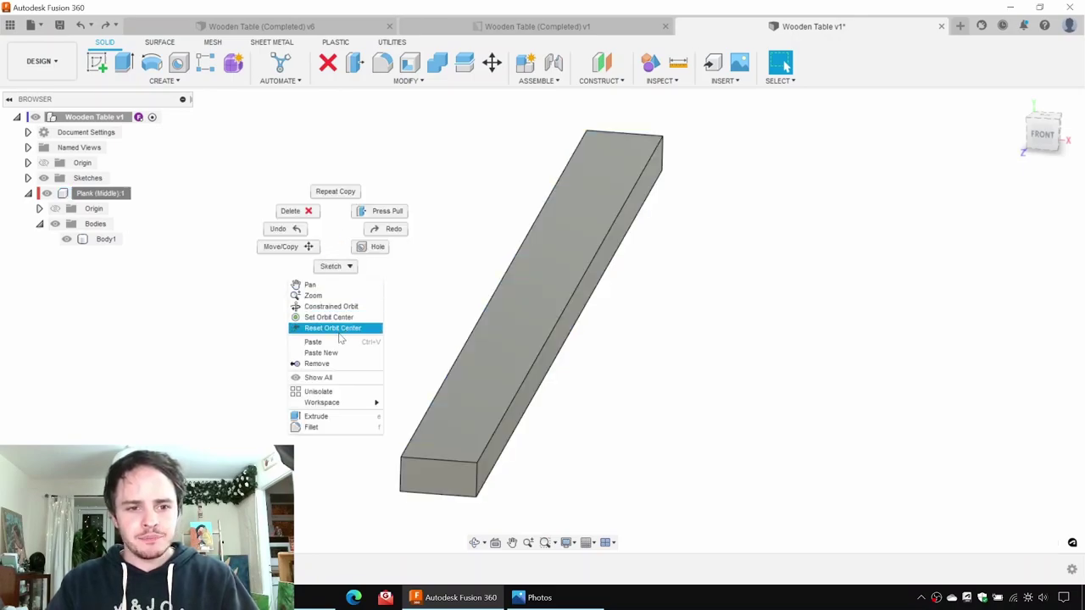
{"action": "key", "text": "ctrl"}
{"action": "key", "text": "ctrl"}
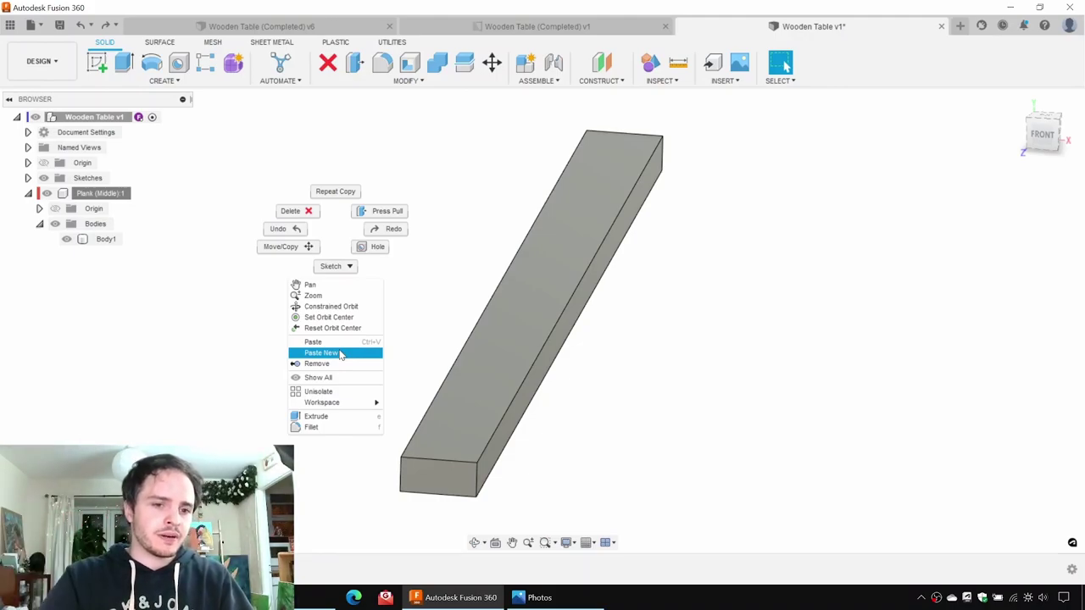
{"action": "left_click", "coordinate": [340, 354]}
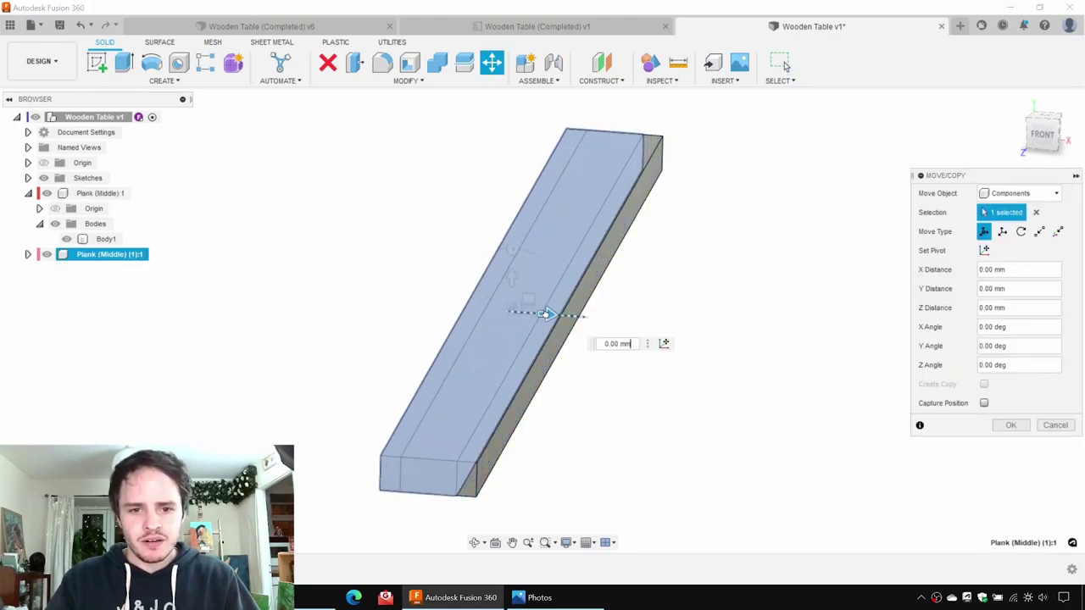
Step: Move the duplicated plank -160 mm along X beside the original
{"action": "left_click_drag", "start_coordinate": [547, 314], "coordinate": [477, 310]}
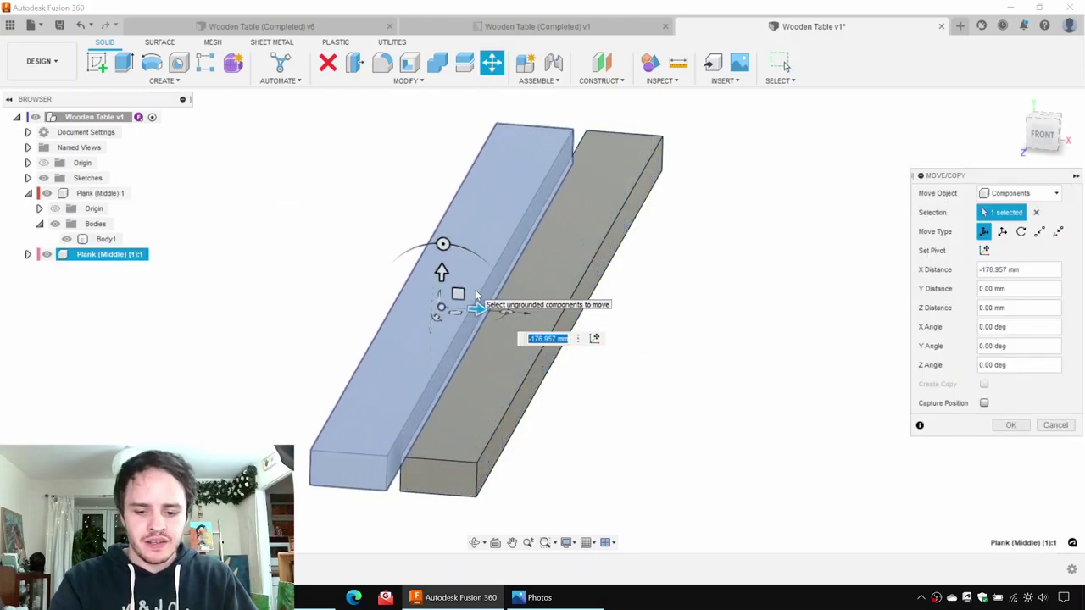
{"action": "type", "text": "-160"}
{"action": "key", "text": "Return"}
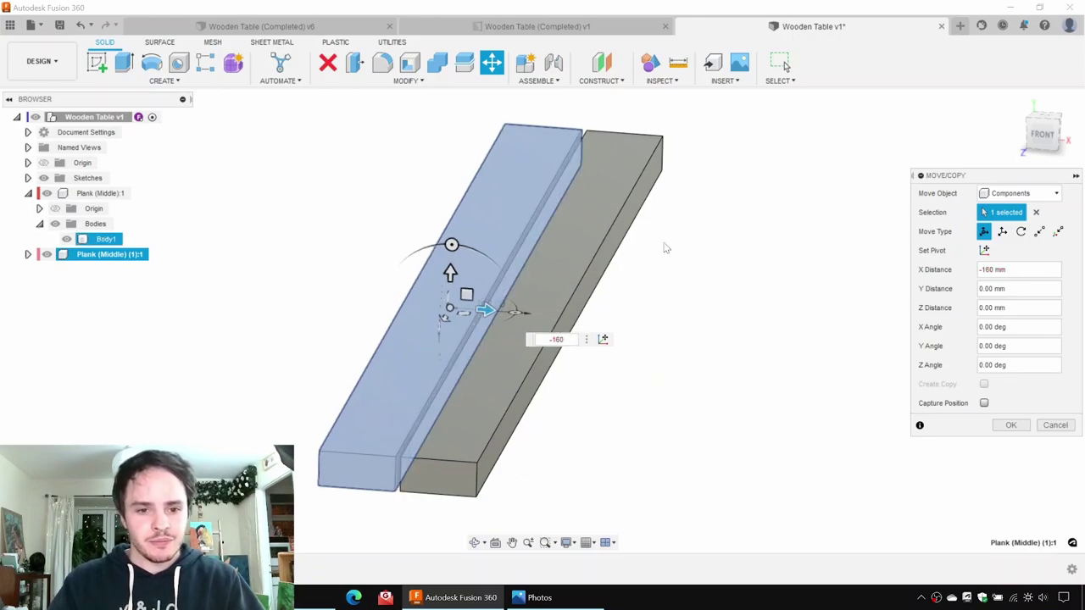
{"action": "key", "text": "Return"}
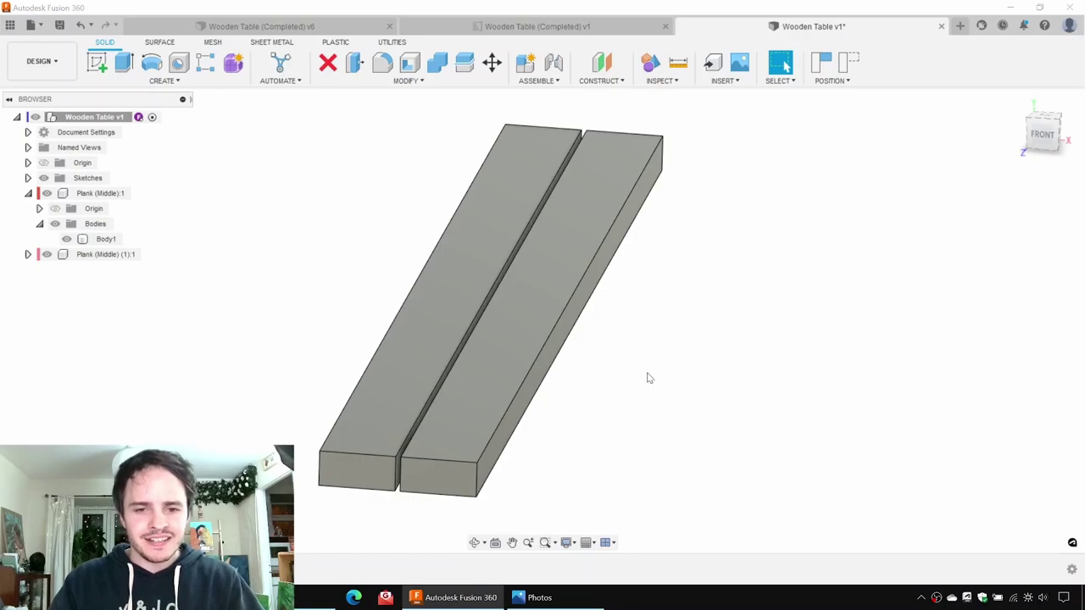
Step: Try a fillet on the original plank's long upper edge to test the duplicate's independence, and cancel it
{"action": "key", "text": "f"}
{"action": "left_click", "coordinate": [563, 319]}
{"action": "left_click_drag", "start_coordinate": [566, 313], "coordinate": [564, 314]}
{"action": "key", "text": "Escape"}
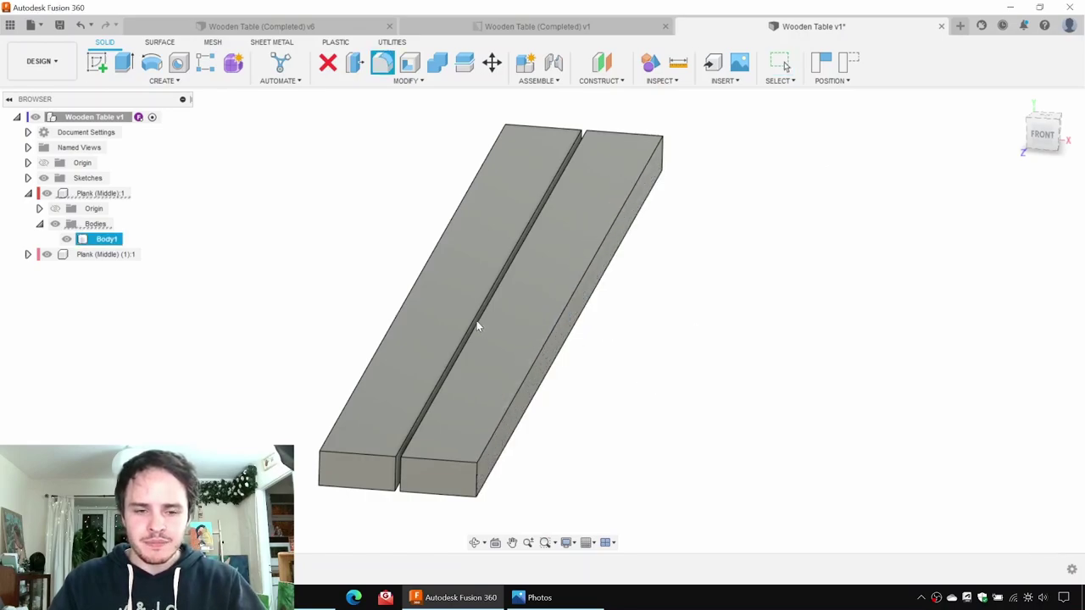
Step: Collapse the original Plank (Middle) component in the browser and select the duplicated plank component
{"action": "left_click", "coordinate": [101, 255]}
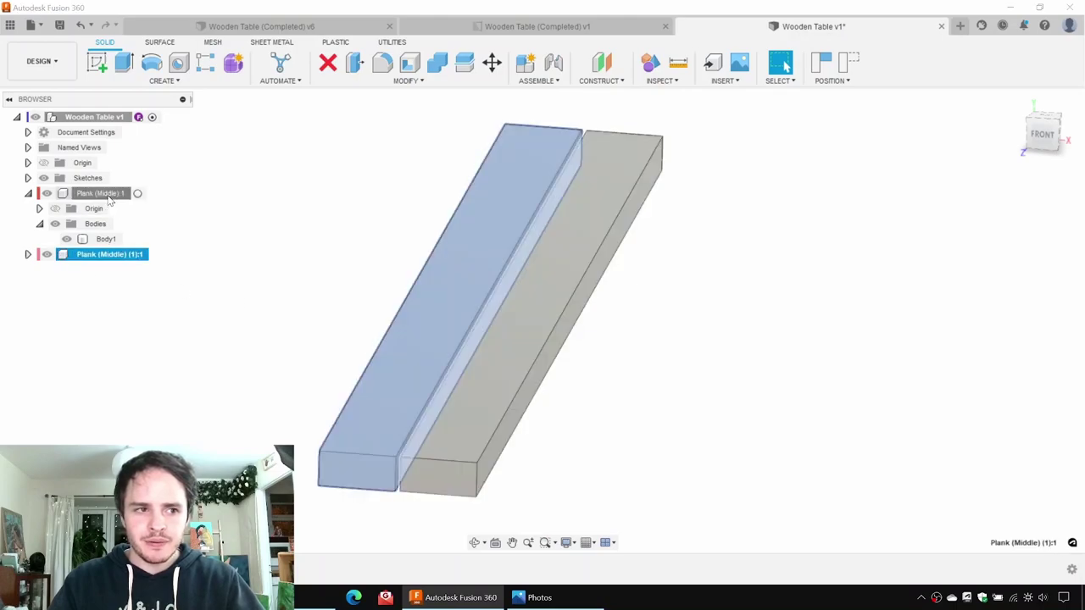
{"action": "left_click", "coordinate": [94, 193]}
{"action": "left_click", "coordinate": [102, 254]}
{"action": "left_click", "coordinate": [28, 193]}
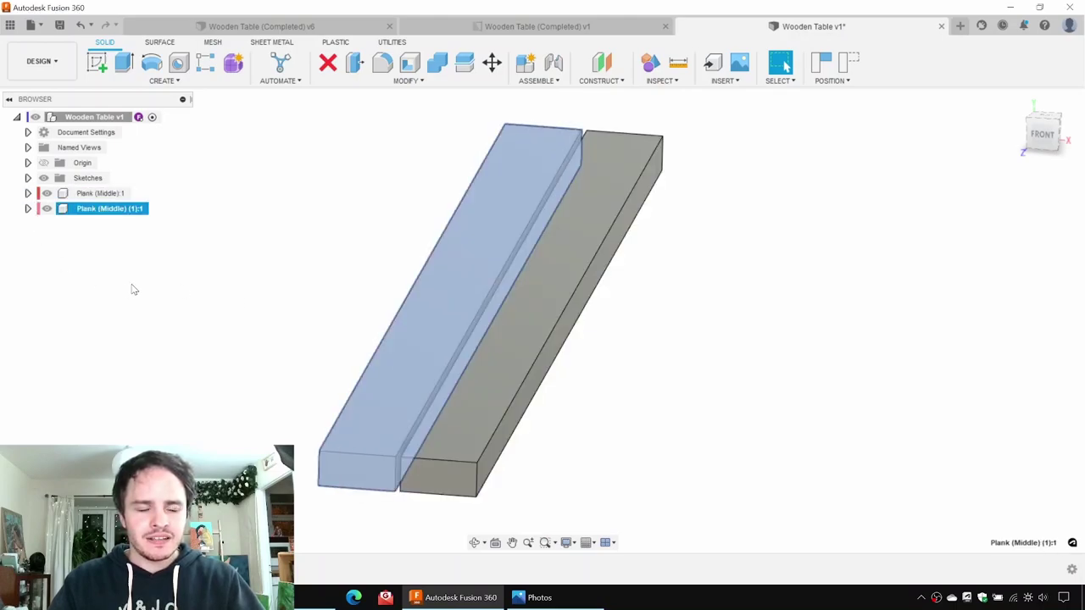
Step: Rename the duplicated plank component as Plank (Standard)
{"action": "key", "text": "Escape"}
{"action": "left_click", "coordinate": [110, 209]}
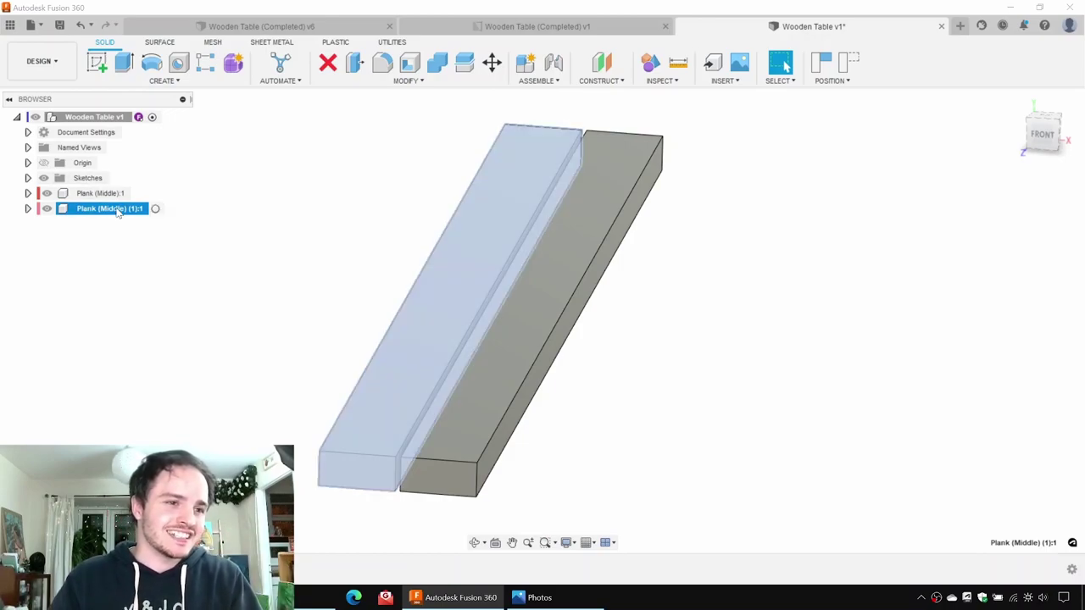
{"action": "double_click", "coordinate": [111, 209]}
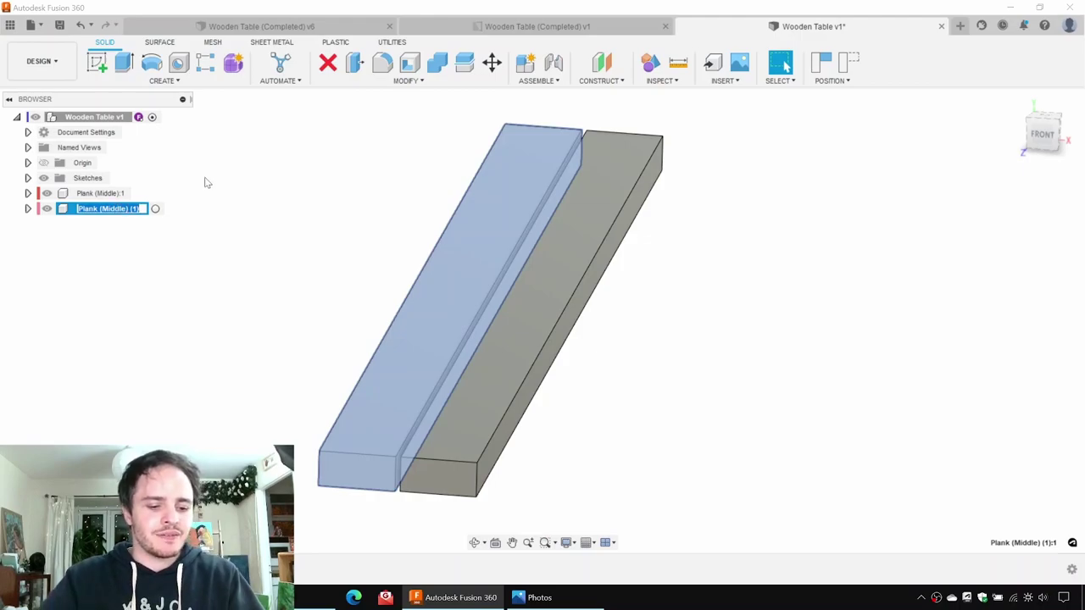
{"action": "type", "text": "Plank (Standa"}
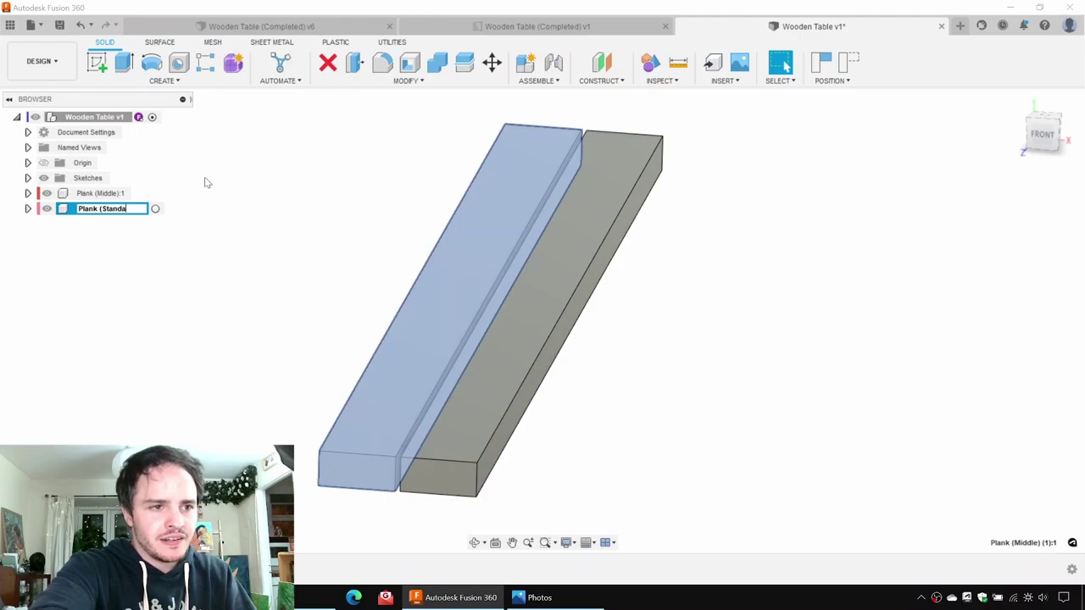
{"action": "key", "text": "Return"}
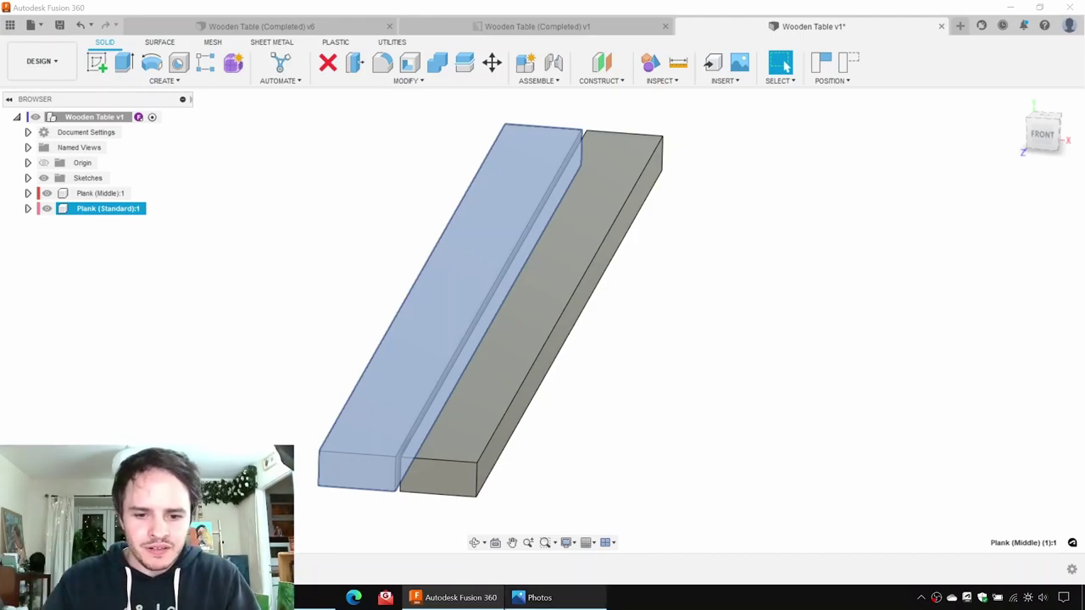
Step: Switch to Photos to check the tabletop in the picnic table reference photo, and return to the Fusion 360 model
{"action": "left_click", "coordinate": [534, 597]}
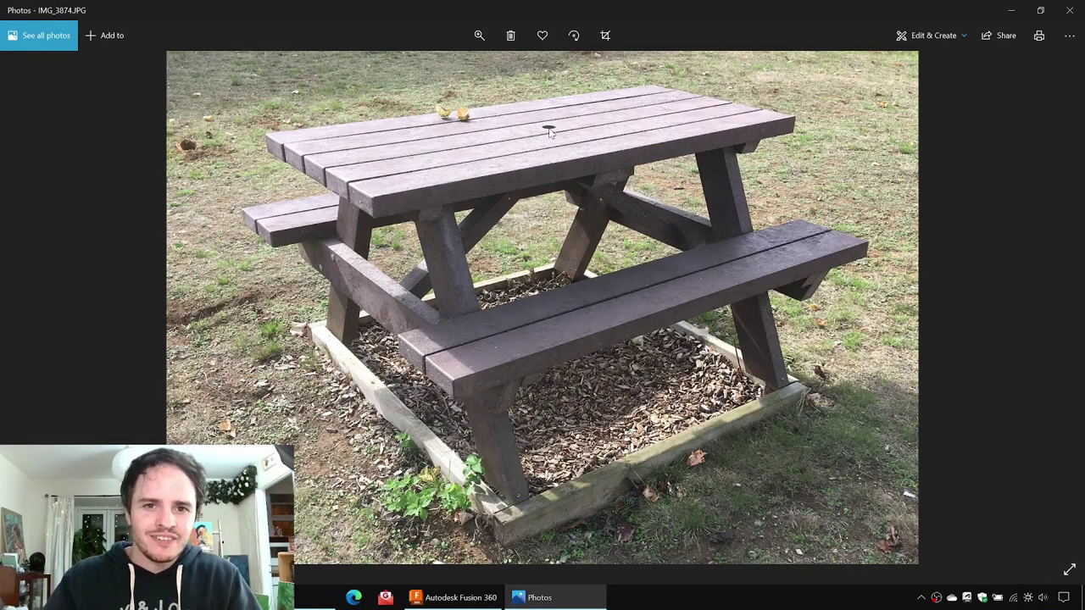
{"action": "left_click", "coordinate": [1010, 10]}
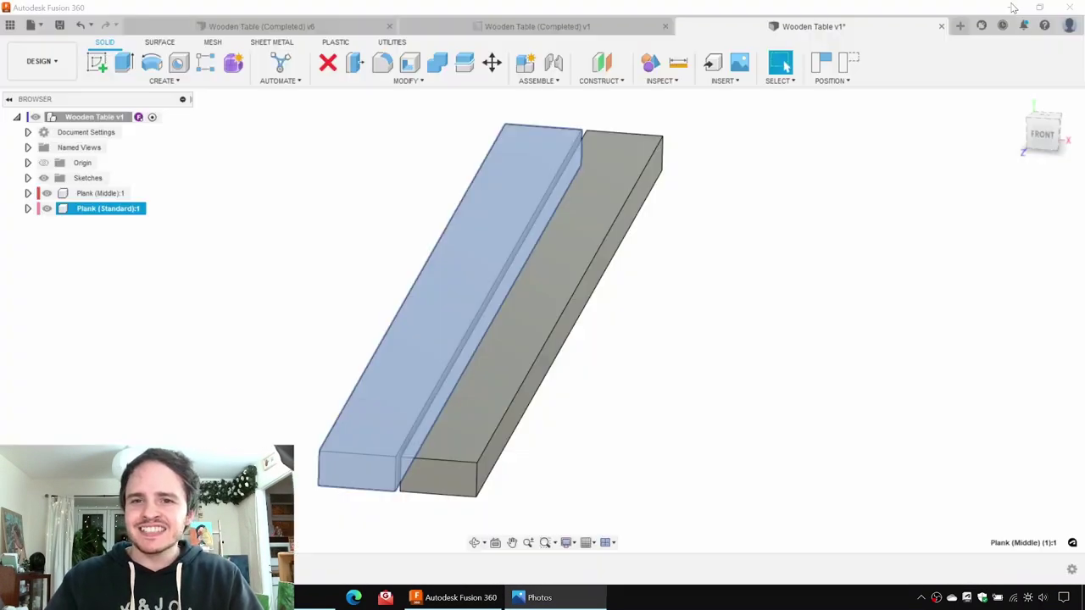
{"action": "left_click", "coordinate": [844, 237]}
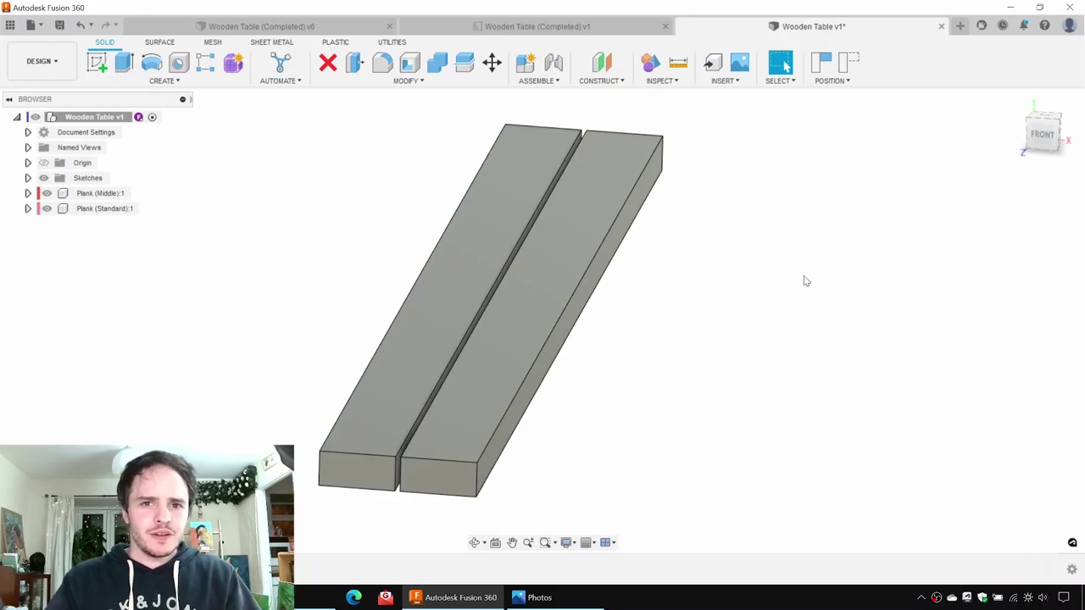
Step: Copy the Plank (Standard) component and paste a linked instance, capturing the current component positions
{"action": "left_click", "coordinate": [109, 211]}
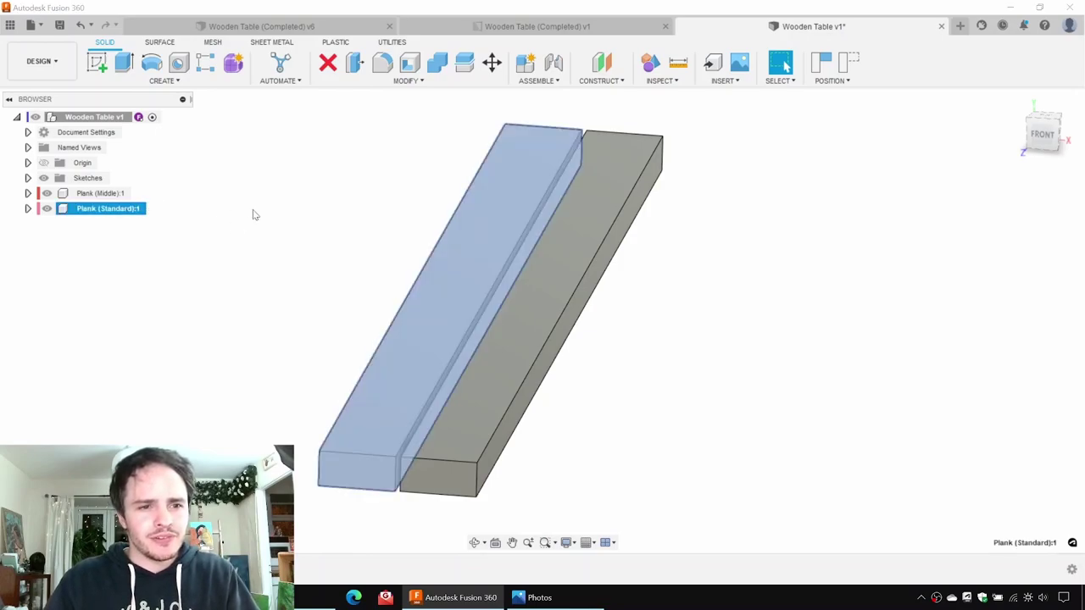
{"action": "left_click", "coordinate": [299, 208]}
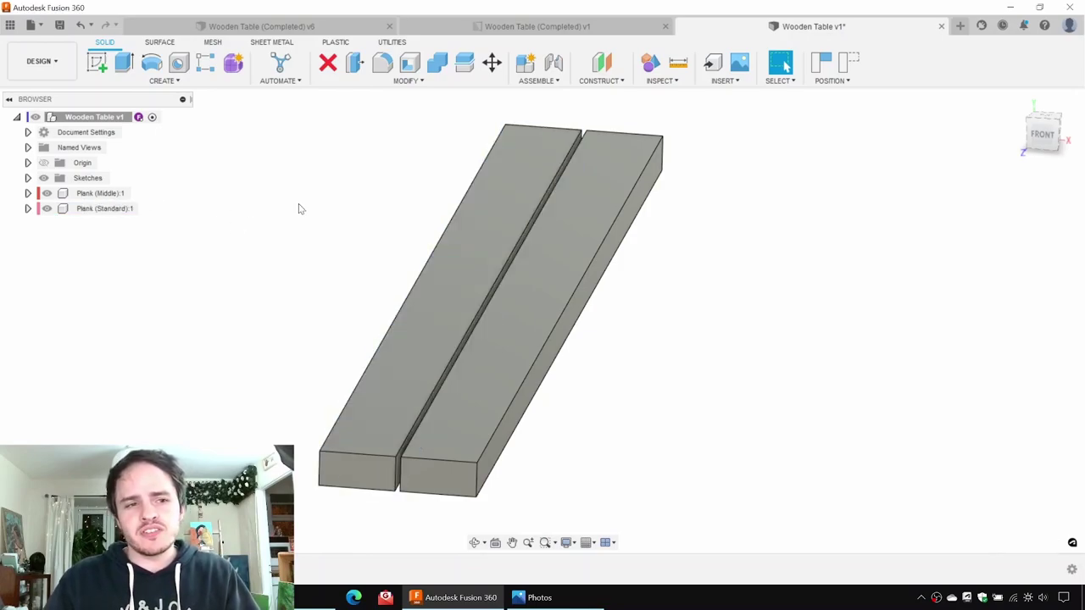
{"action": "right_click", "coordinate": [298, 208]}
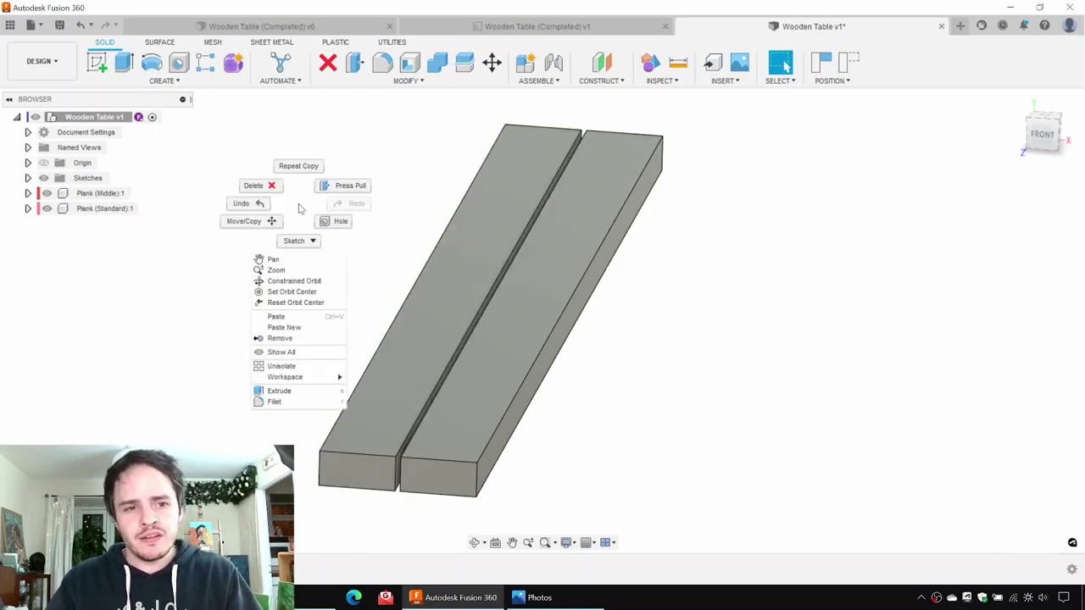
{"action": "left_click", "coordinate": [293, 317]}
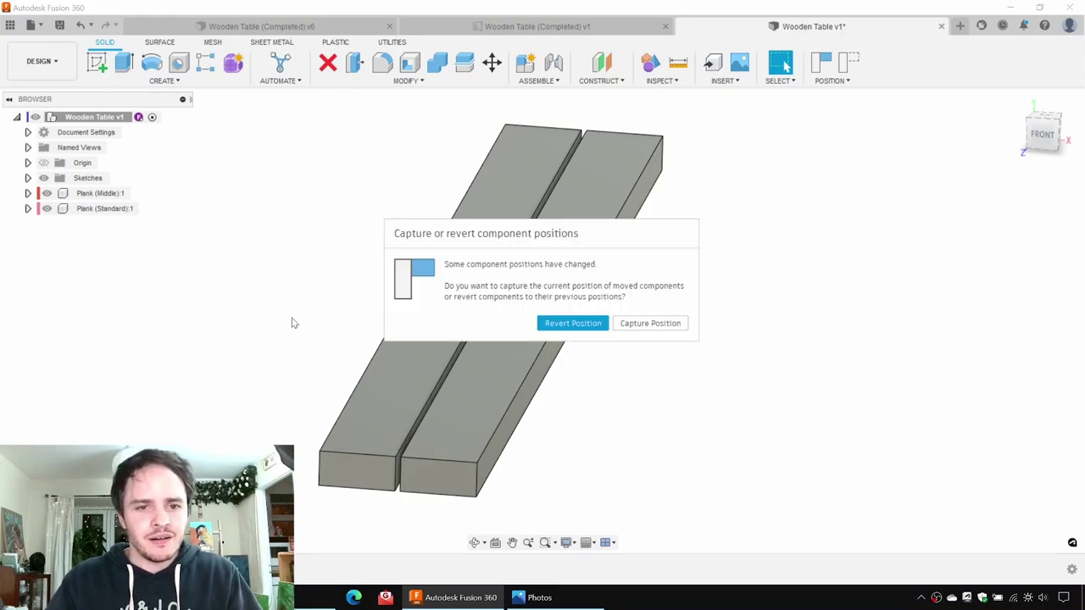
{"action": "left_click", "coordinate": [643, 324]}
Step: Move the pasted standard plank -160 mm along X, beyond the first standard plank
{"action": "left_click_drag", "start_coordinate": [487, 307], "coordinate": [408, 280]}
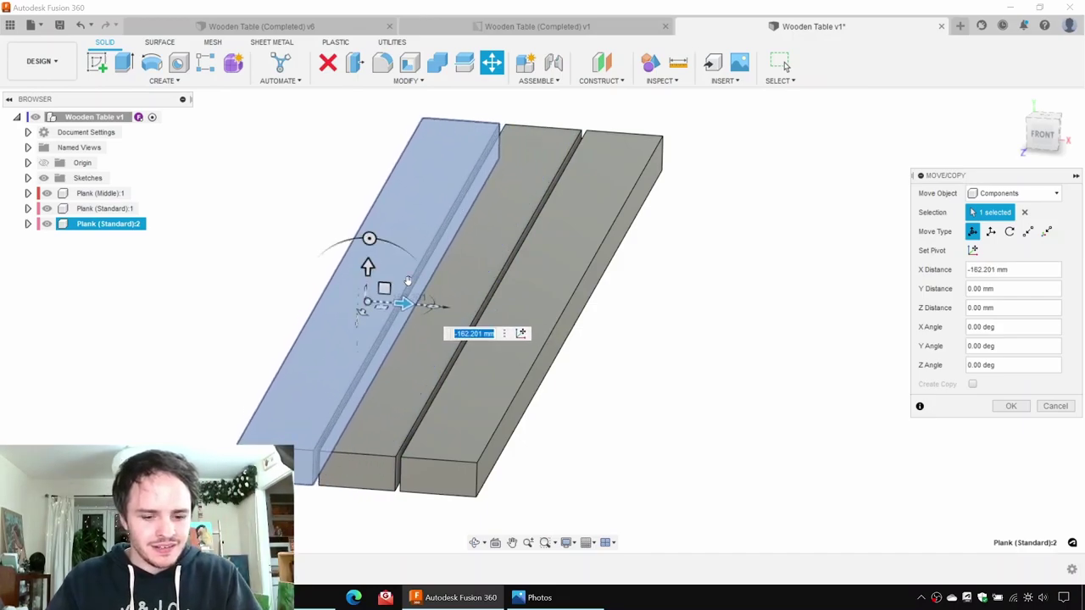
{"action": "type", "text": "-"}
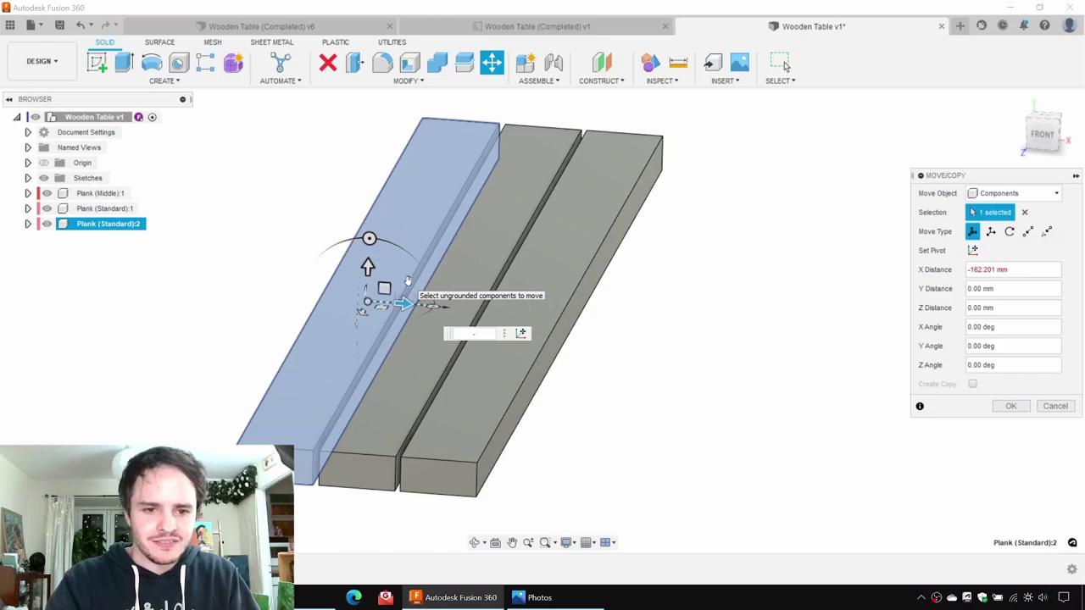
{"action": "type", "text": "160"}
{"action": "key", "text": "Return"}
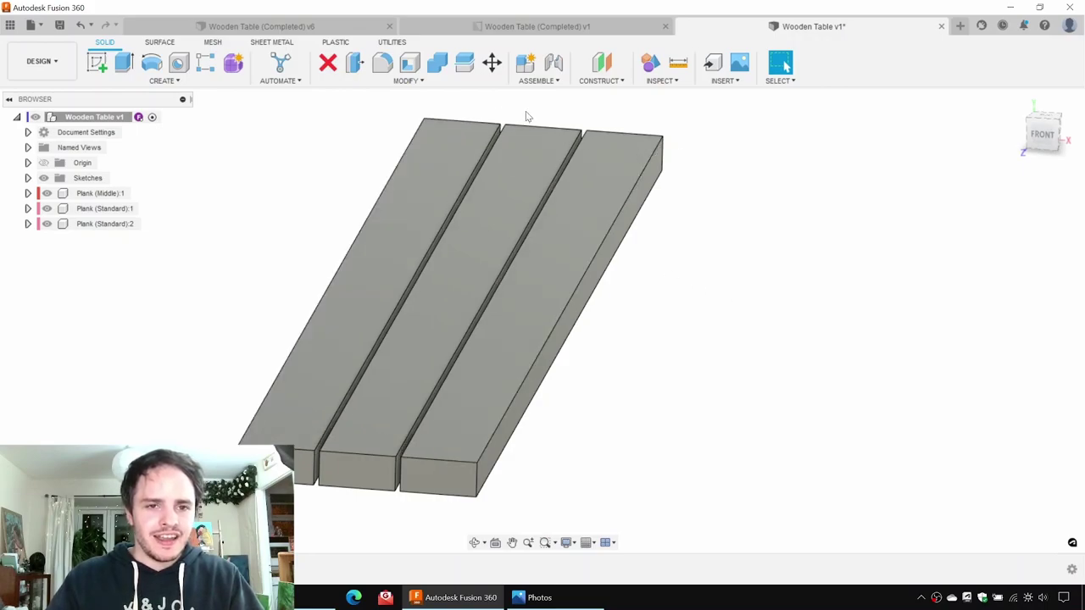
Step: Copy both Plank (Standard) components together and paste them as two more linked instances
{"action": "left_click", "coordinate": [106, 208]}
{"action": "left_click", "coordinate": [111, 227], "text": "ctrl"}
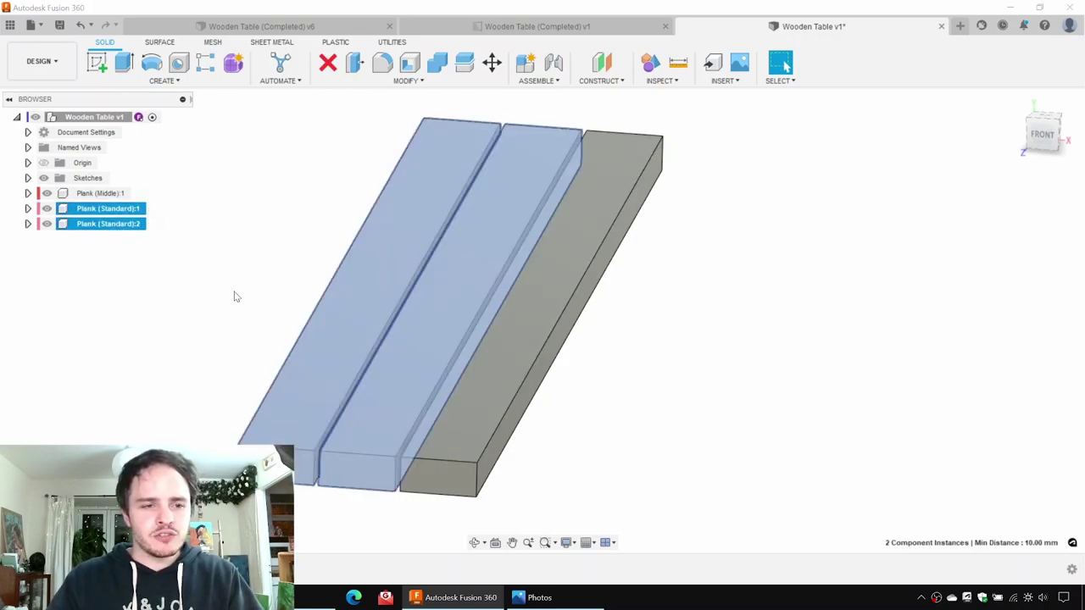
{"action": "key", "text": "ctrl+c"}
{"action": "key", "text": "ctrl+v"}
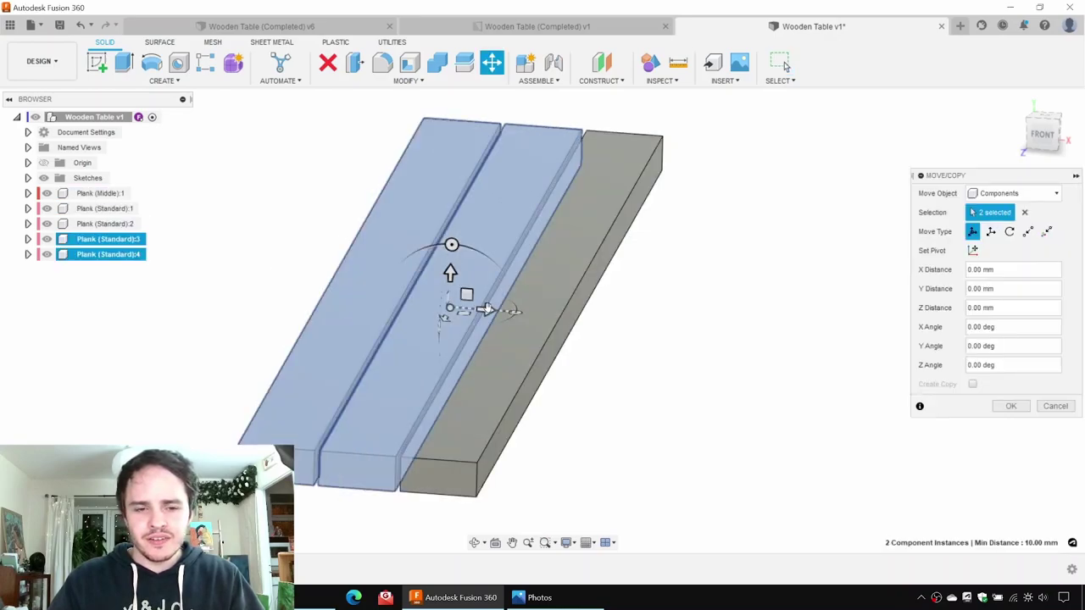
Step: Move the two pasted planks 480 mm along X to the other side of the middle plank
{"action": "left_click_drag", "start_coordinate": [484, 310], "coordinate": [731, 354]}
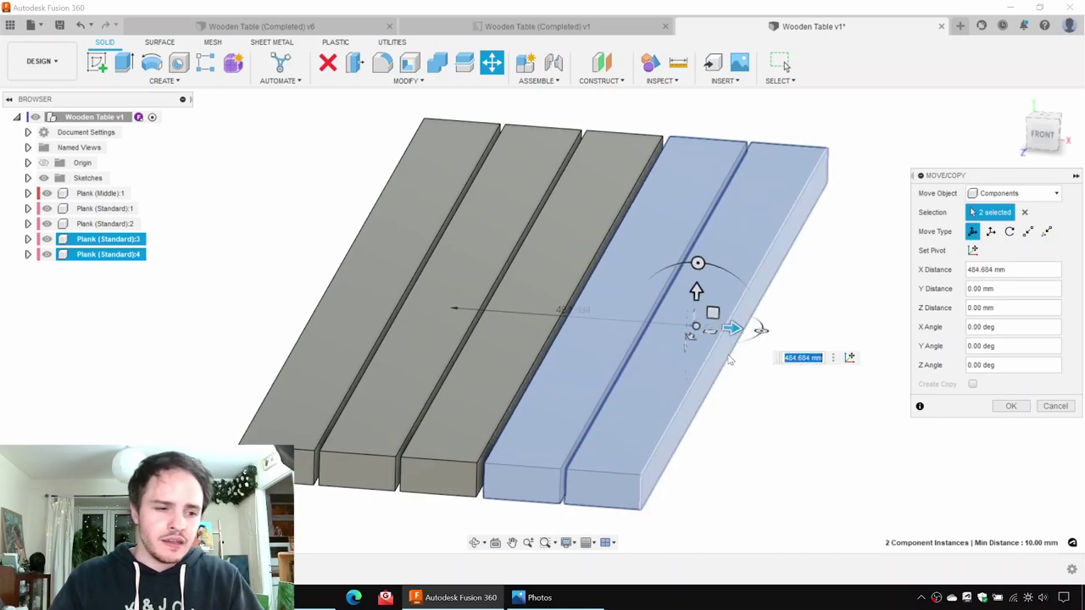
{"action": "key", "text": "super"}
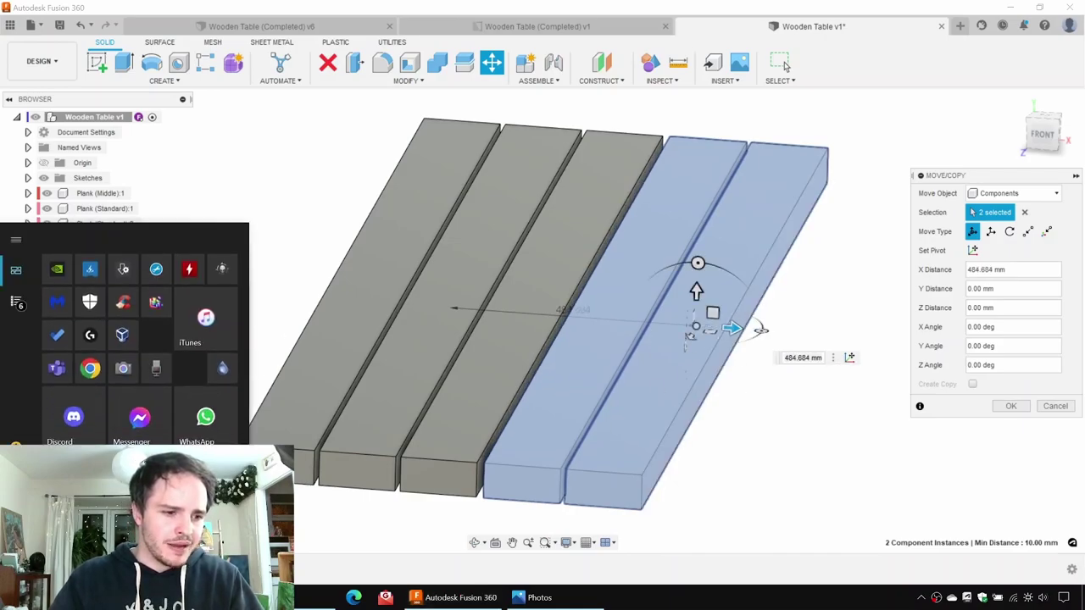
{"action": "key", "text": "Escape"}
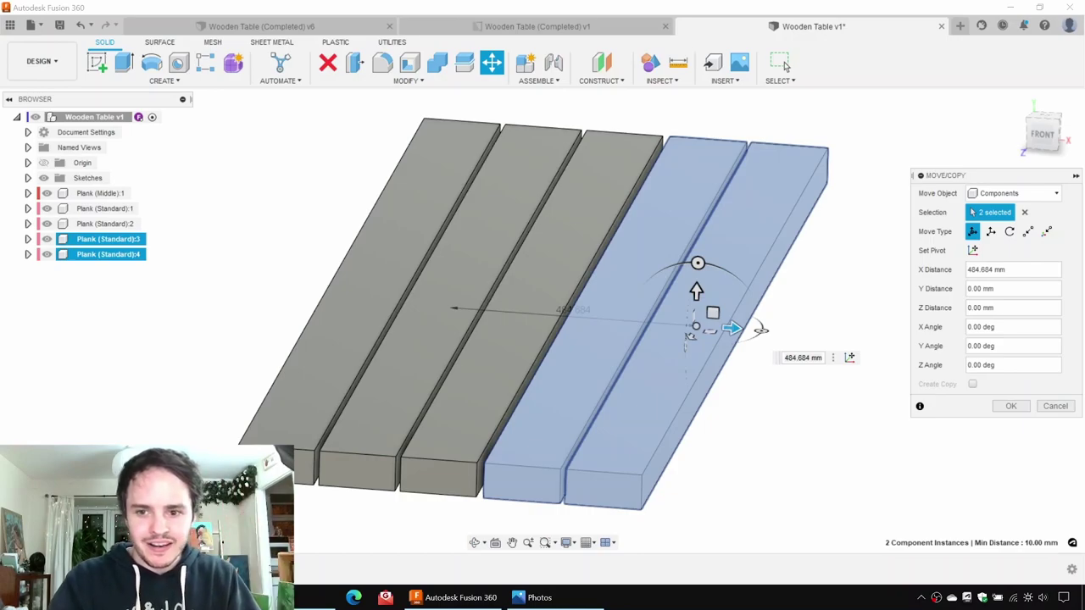
{"action": "left_click", "coordinate": [810, 358]}
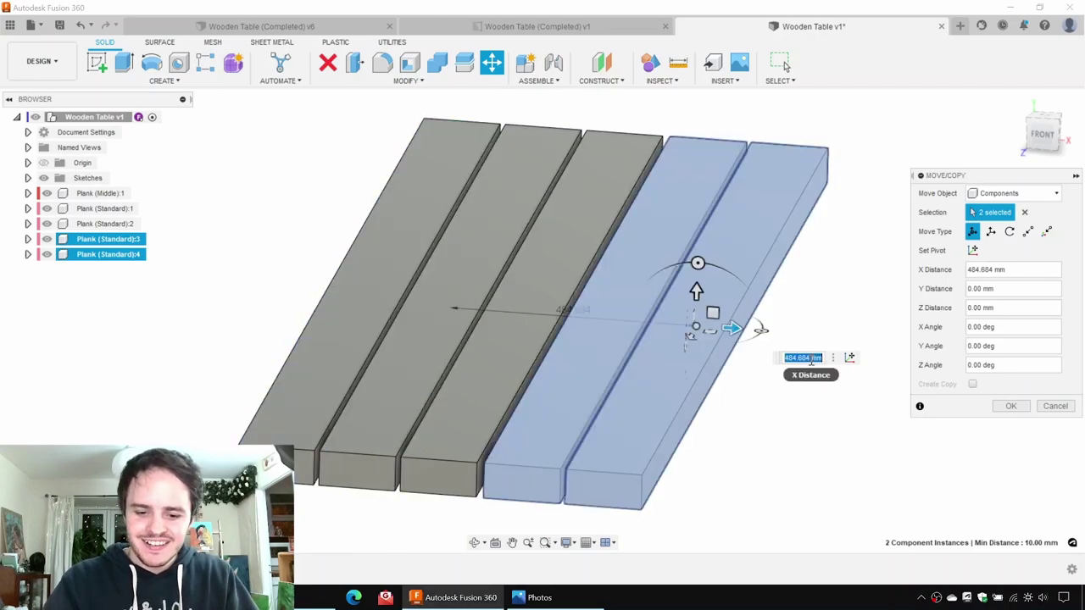
{"action": "type", "text": "418"}
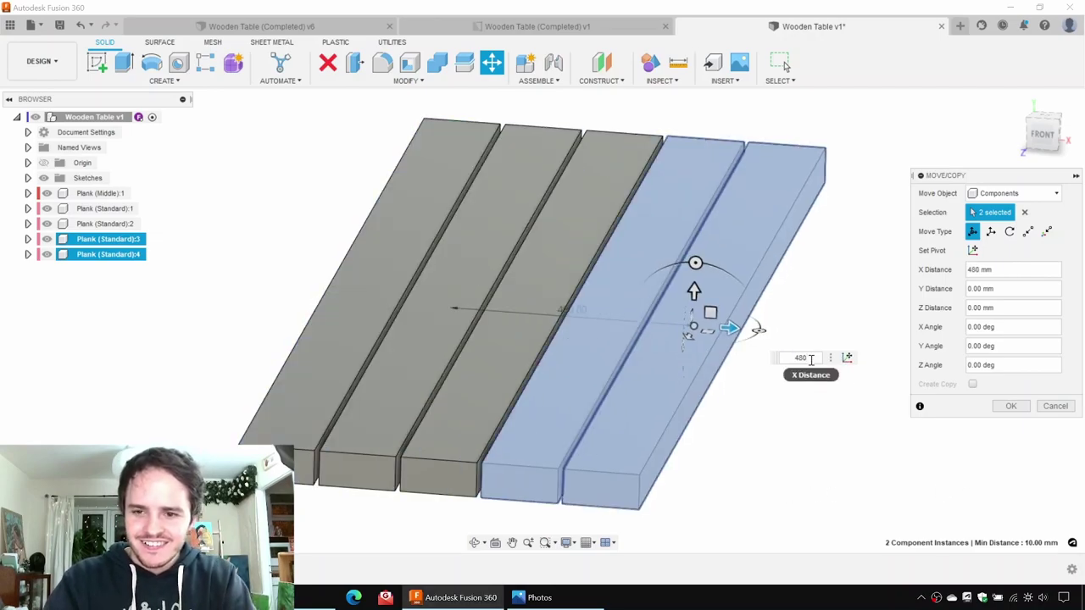
{"action": "key", "text": "Return"}
Step: Select the middle plank and each standard plank in turn in the browser to identify their places in the tabletop
{"action": "mouse_move", "coordinate": [901, 333]}
{"action": "middle_mouse_down", "text": "shift"}
{"action": "mouse_move", "coordinate": [903, 317]}
{"action": "mouse_move", "coordinate": [905, 330]}
{"action": "middle_mouse_up", "text": "shift"}
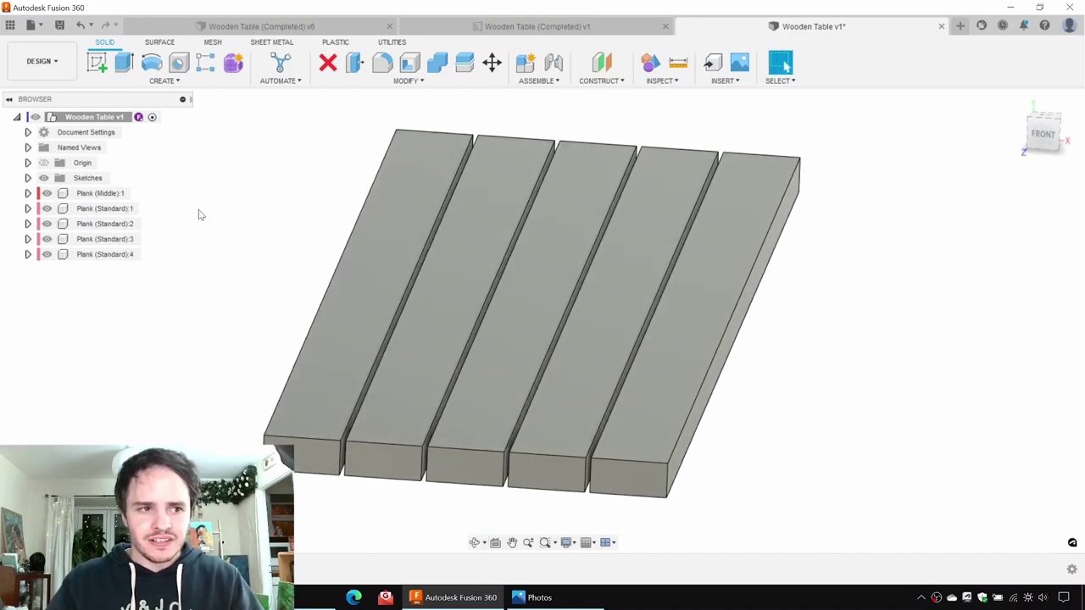
{"action": "left_click", "coordinate": [103, 193]}
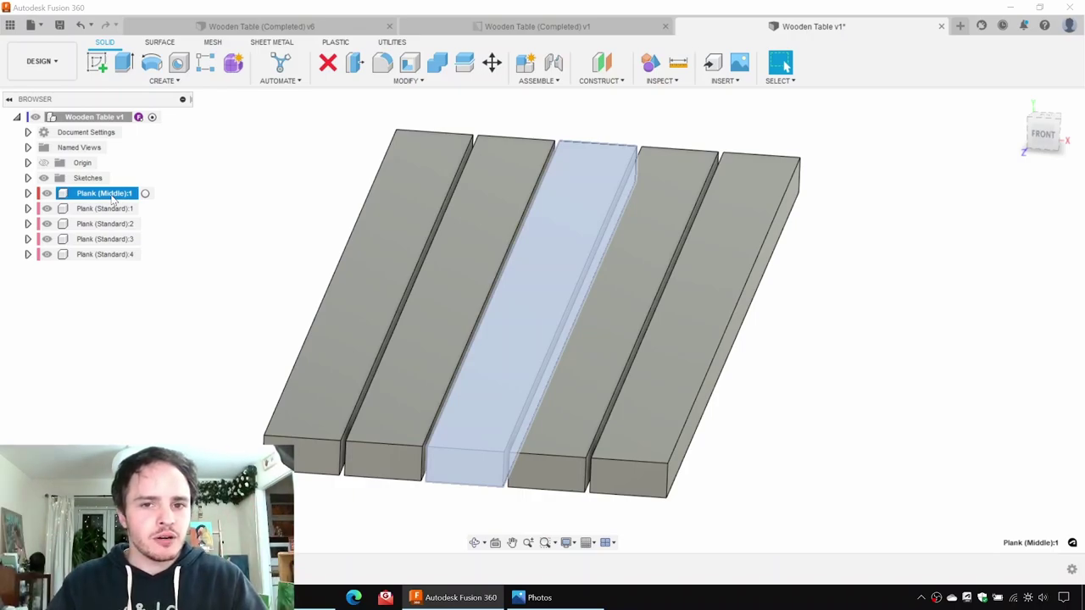
{"action": "left_click", "coordinate": [103, 208]}
{"action": "left_click", "coordinate": [103, 224]}
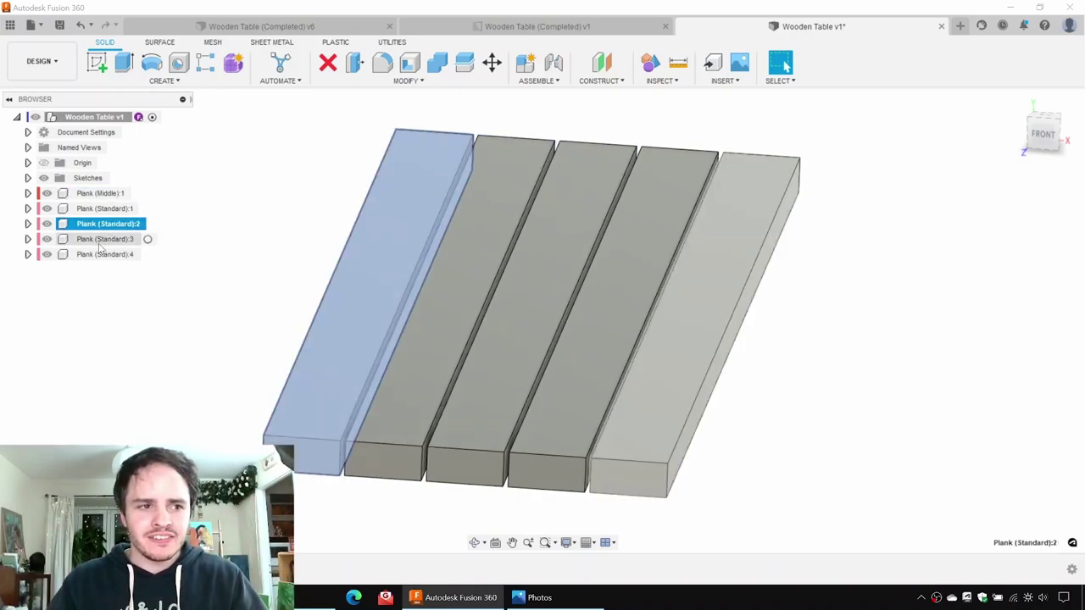
{"action": "left_click", "coordinate": [100, 240]}
{"action": "left_click", "coordinate": [101, 254]}
{"action": "left_click", "coordinate": [273, 293]}
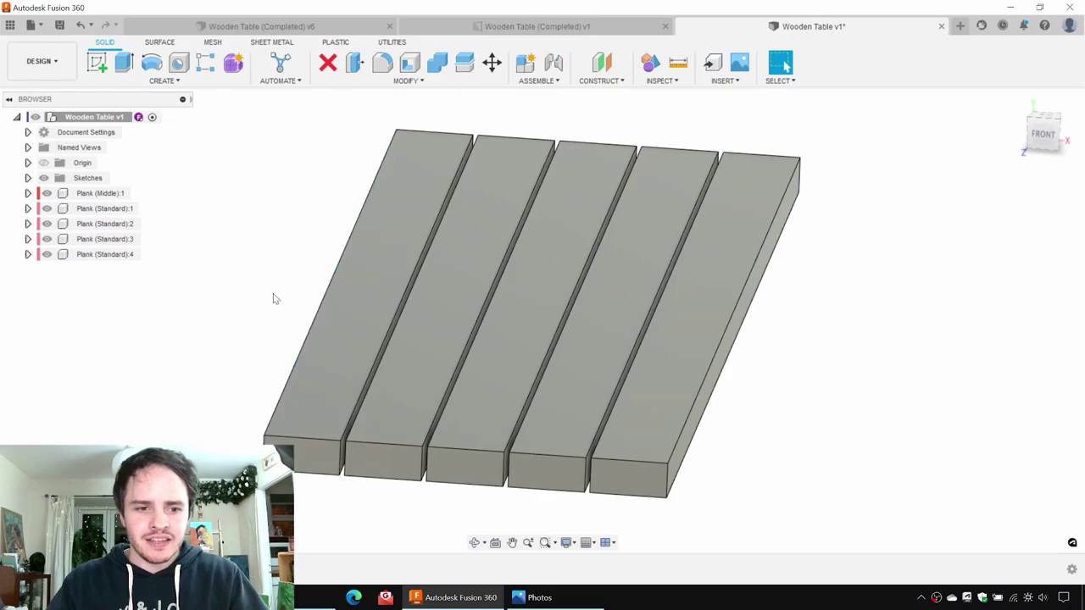
Step: Try a fillet of about 26 mm on the front upper edge of an outer standard plank to test the linked copies, and cancel it
{"action": "key", "text": "f"}
{"action": "left_click", "coordinate": [298, 440]}
{"action": "left_click_drag", "start_coordinate": [299, 441], "coordinate": [296, 432]}
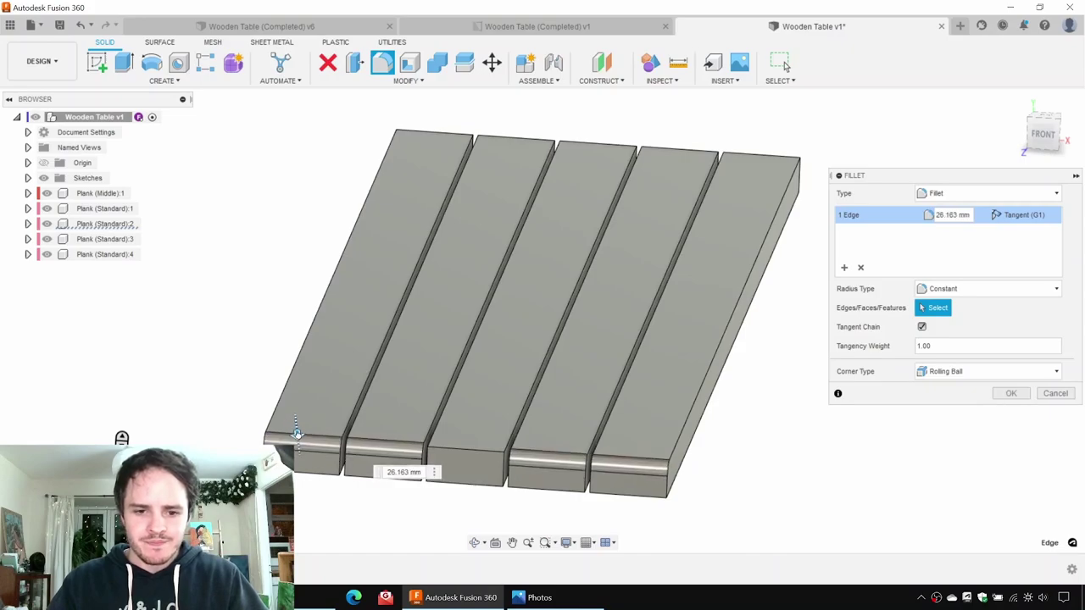
{"action": "key", "text": "Escape"}
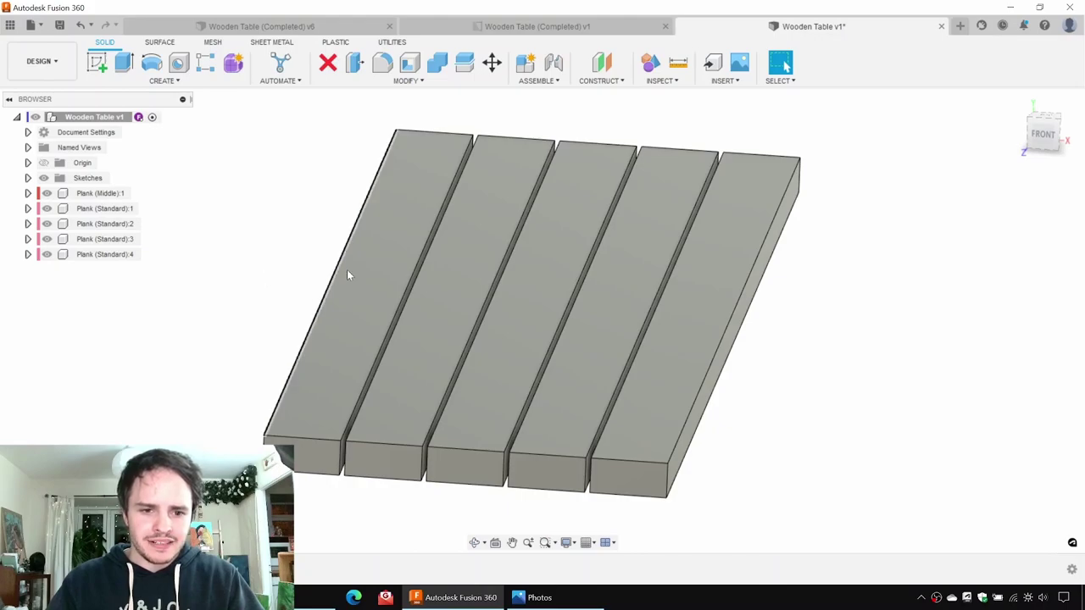
Step: Compare the five-plank tabletop model with the reference photo in Photos, and return to Fusion 360 to view it from a lower angle
{"action": "left_click", "coordinate": [539, 597]}
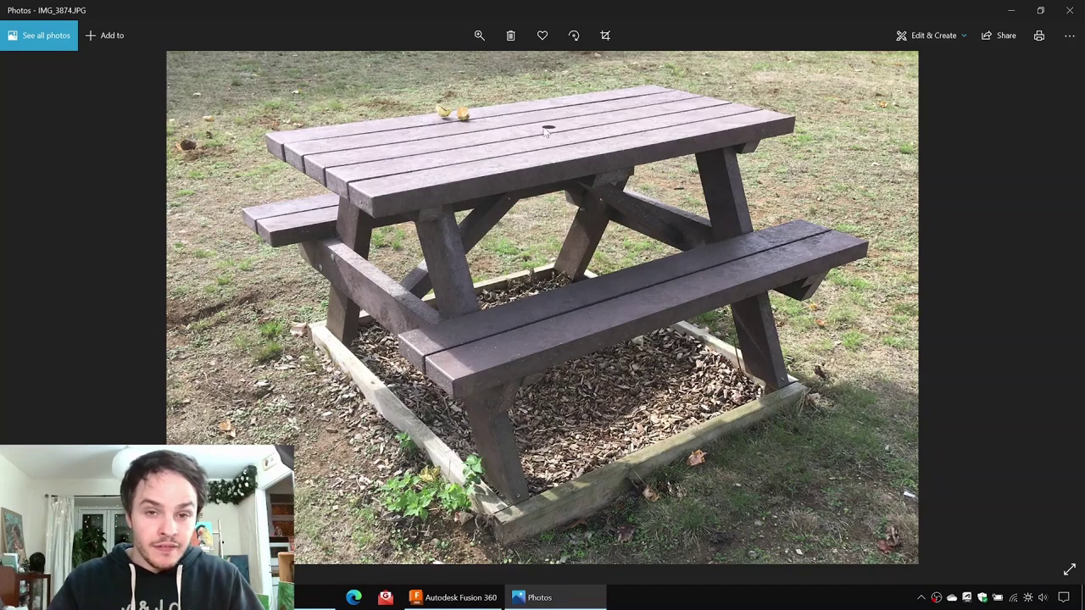
{"action": "left_click", "coordinate": [1012, 16]}
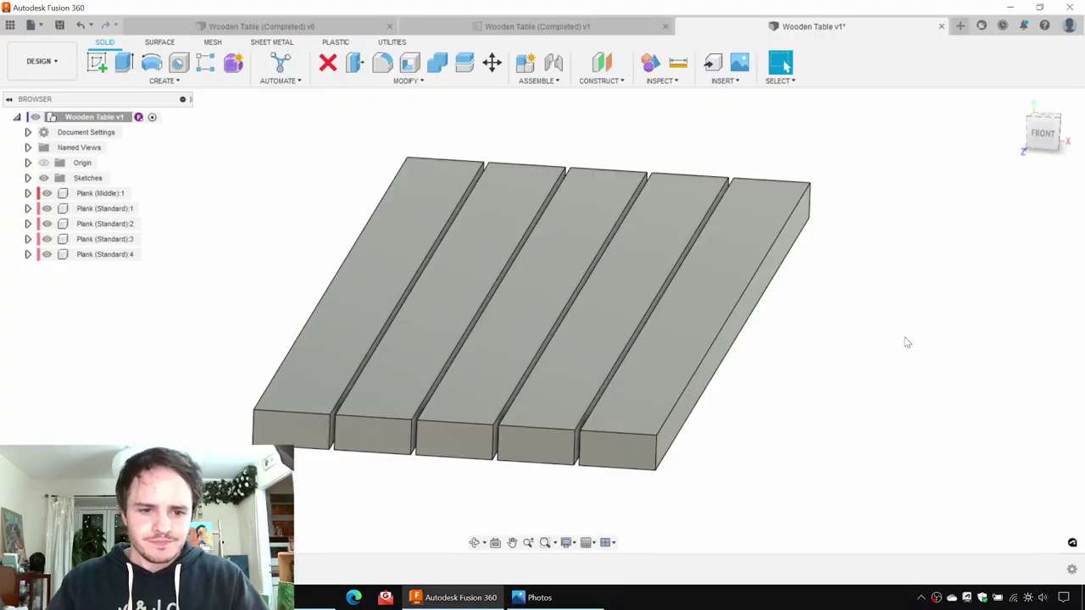
{"action": "middle_click_drag", "start_coordinate": [903, 339], "coordinate": [897, 327], "text": "shift"}
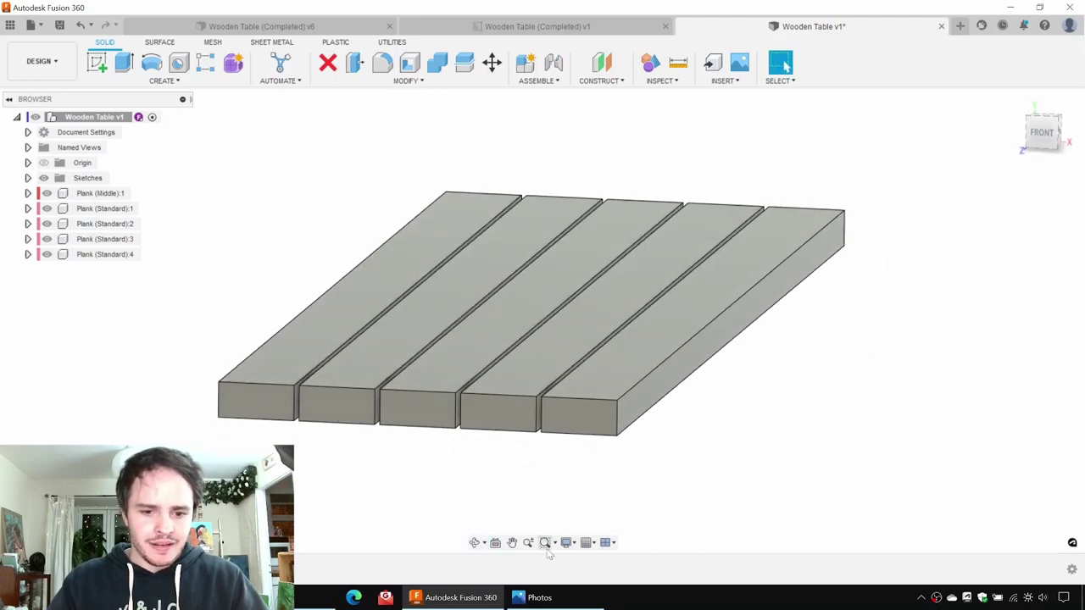
Step: Switch to Photos and browse the reference pictures to examine the table's end frame, legs, top supports and diagonal braces
{"action": "left_click", "coordinate": [546, 597]}
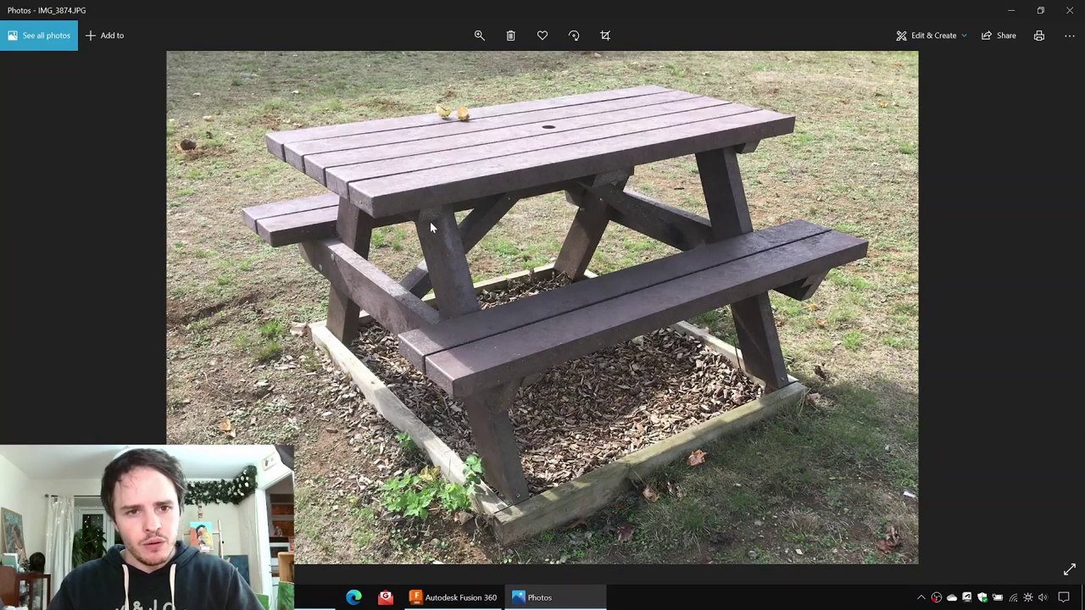
{"action": "key", "text": "ctrl"}
{"action": "key", "text": "ctrl"}
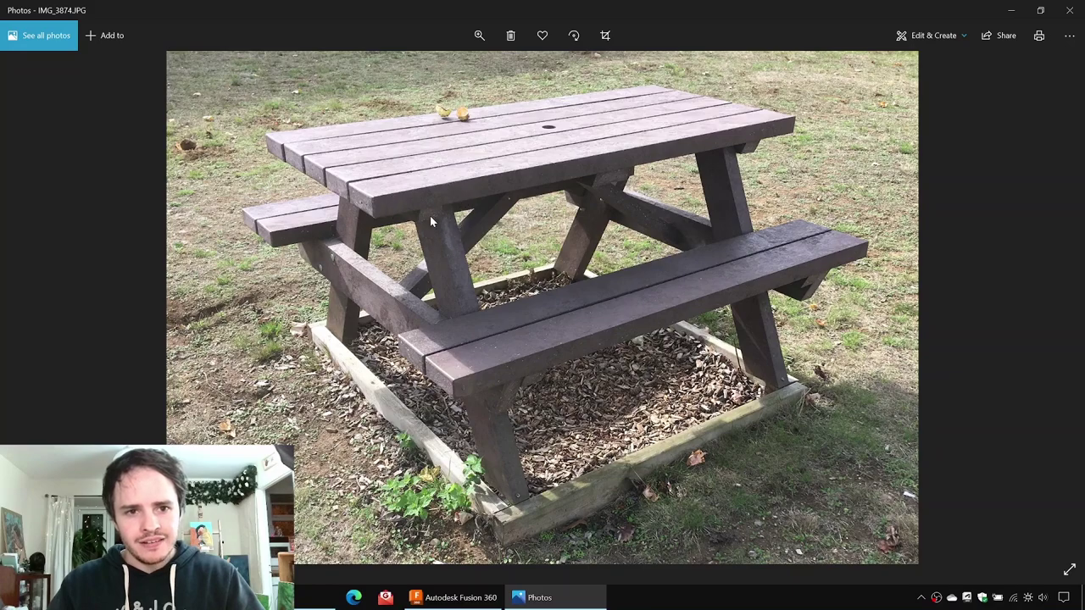
{"action": "key", "text": "Right"}
{"action": "key", "text": "Right"}
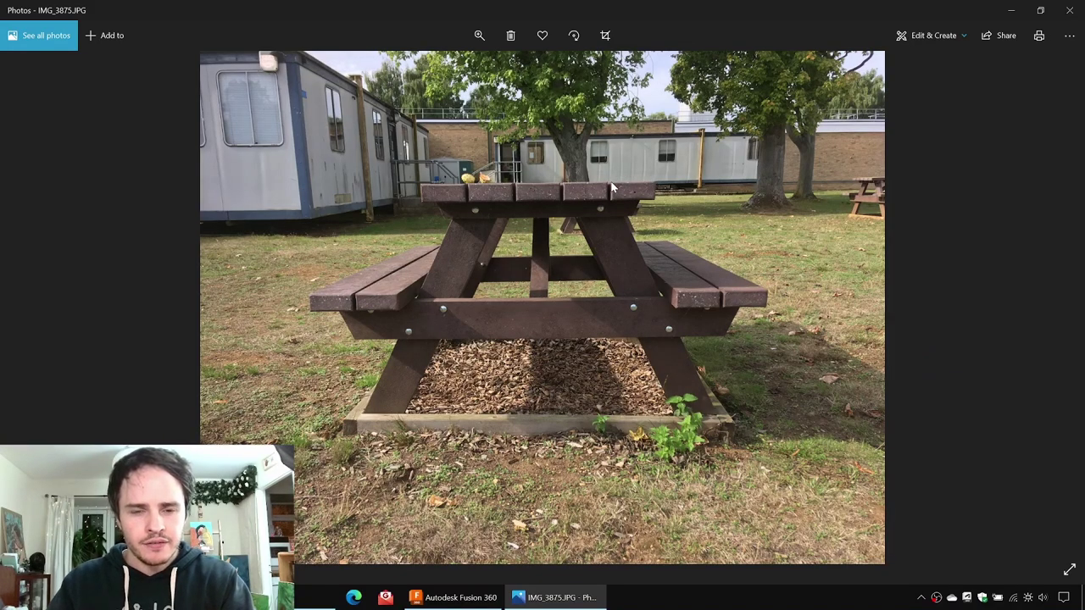
{"action": "key", "text": "Right"}
{"action": "key", "text": "Right"}
{"action": "key", "text": "Right"}
{"action": "key", "text": "Right"}
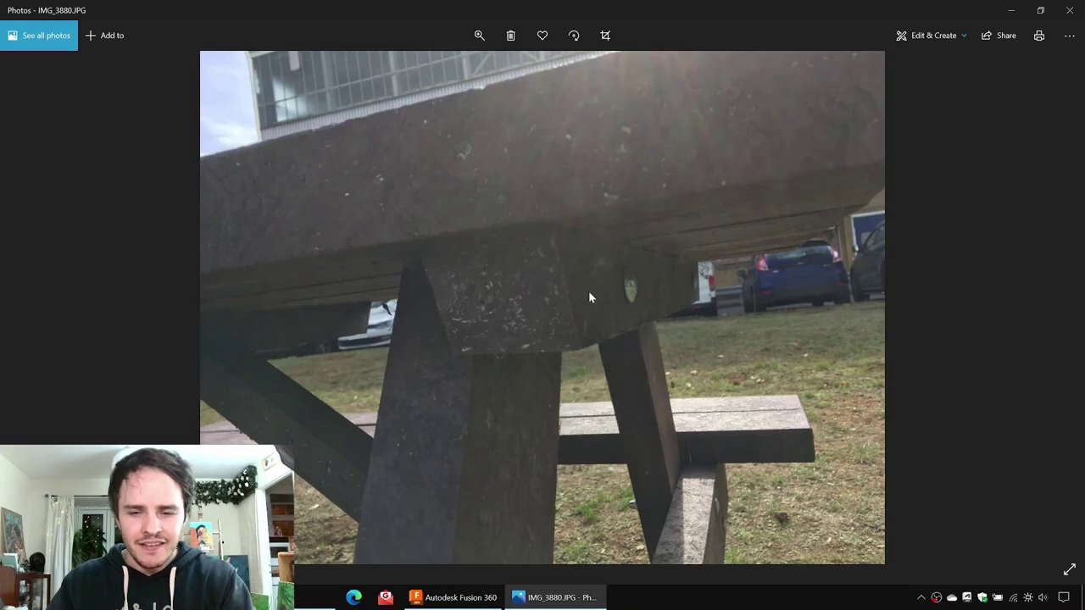
{"action": "key", "text": "Left"}
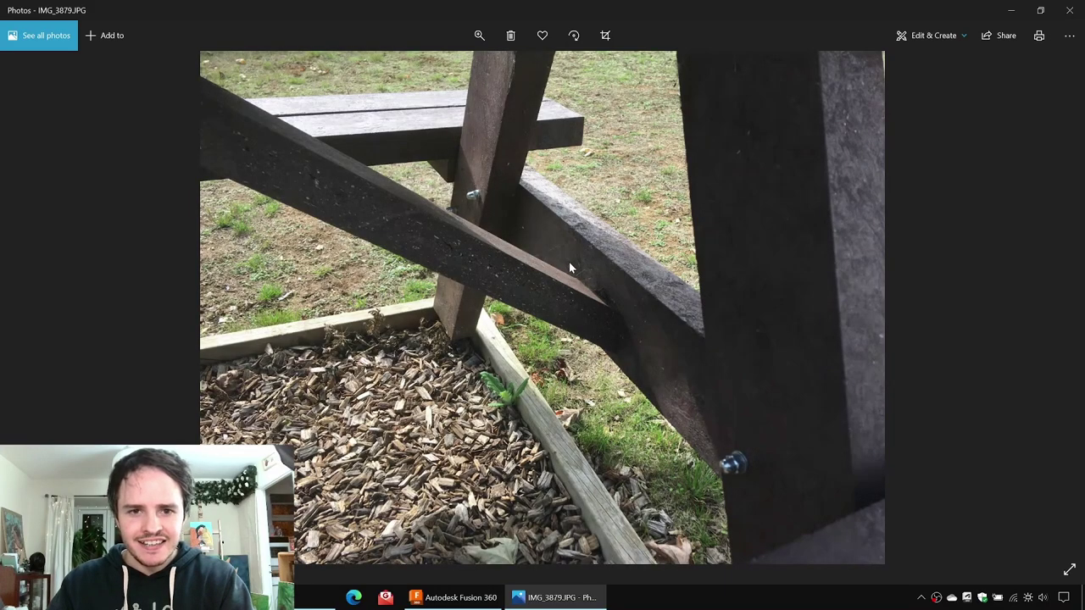
Step: Browse back to the reference photo of the whole picnic table, and return to Fusion 360 to view the tabletop edge-on
{"action": "key", "text": "Left"}
{"action": "key", "text": "Left"}
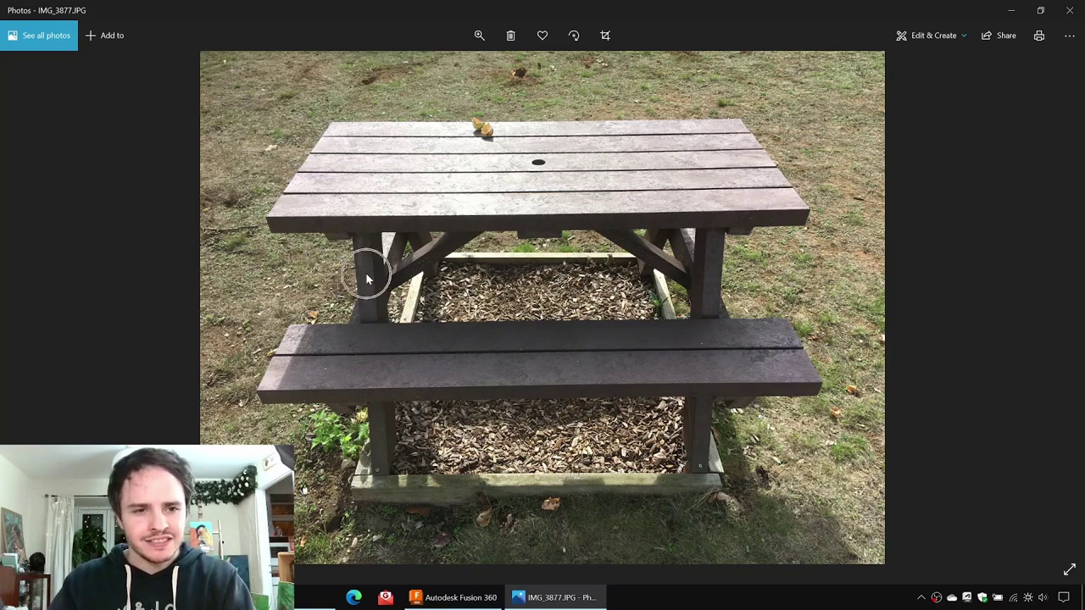
{"action": "left_click", "coordinate": [1010, 10]}
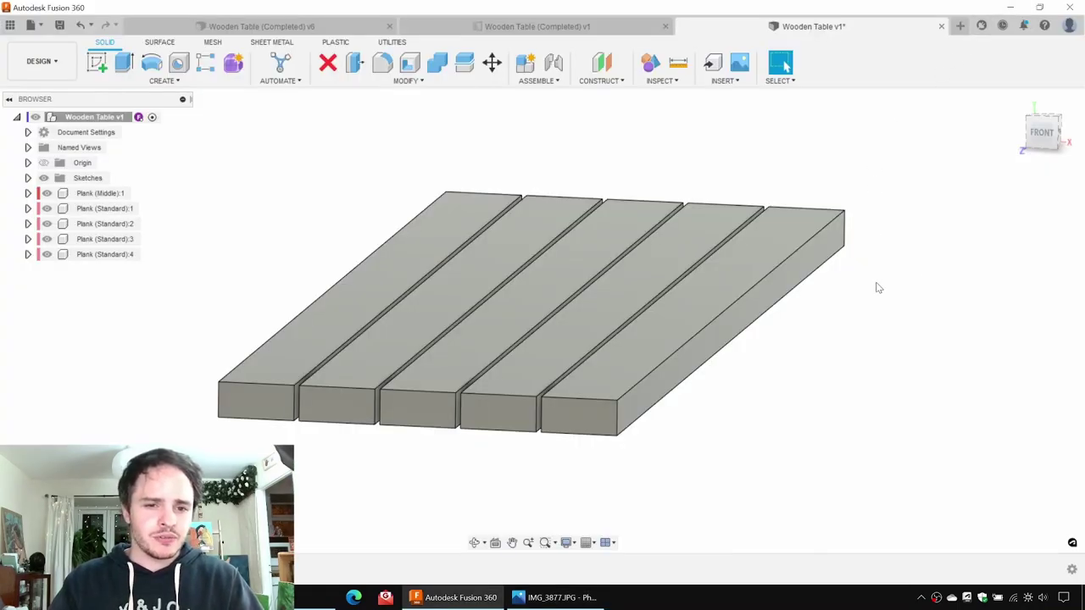
{"action": "middle_click_drag", "start_coordinate": [847, 310], "coordinate": [827, 294], "text": "shift"}
{"action": "scroll", "coordinate": [515, 276], "scroll_direction": "down", "scroll_amount": 1}
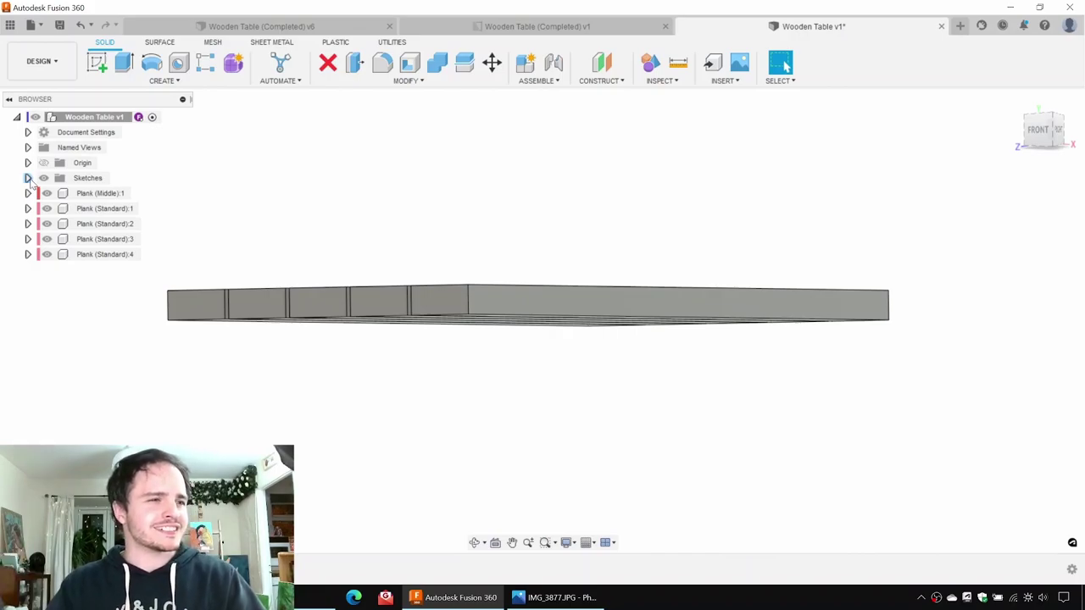
Step: Expand the Sketches and Origin folders of the table and make the origin planes and axes visible
{"action": "left_click", "coordinate": [27, 178]}
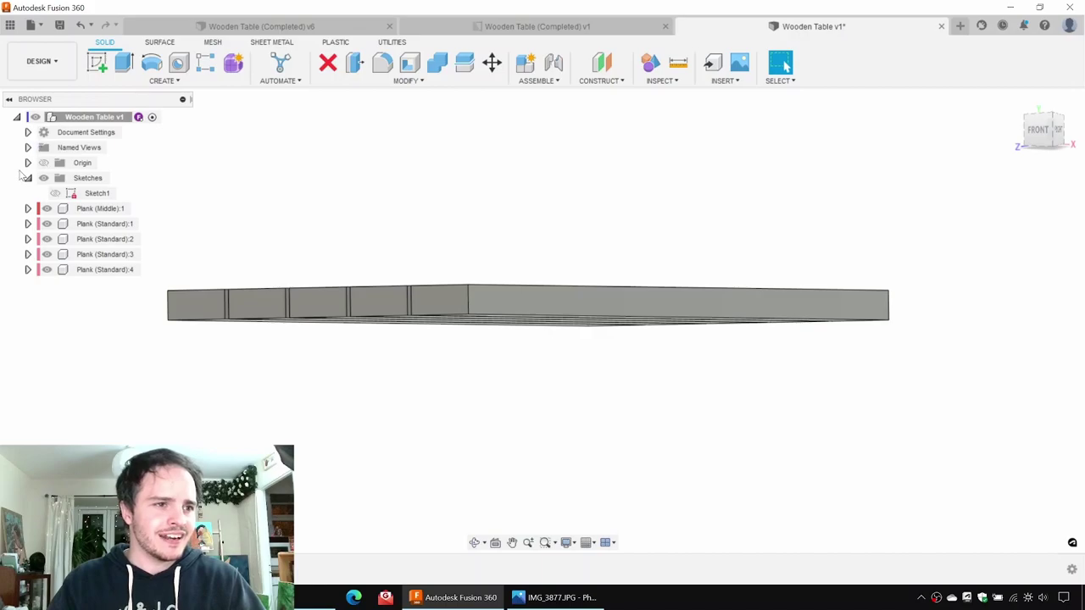
{"action": "left_click", "coordinate": [28, 163]}
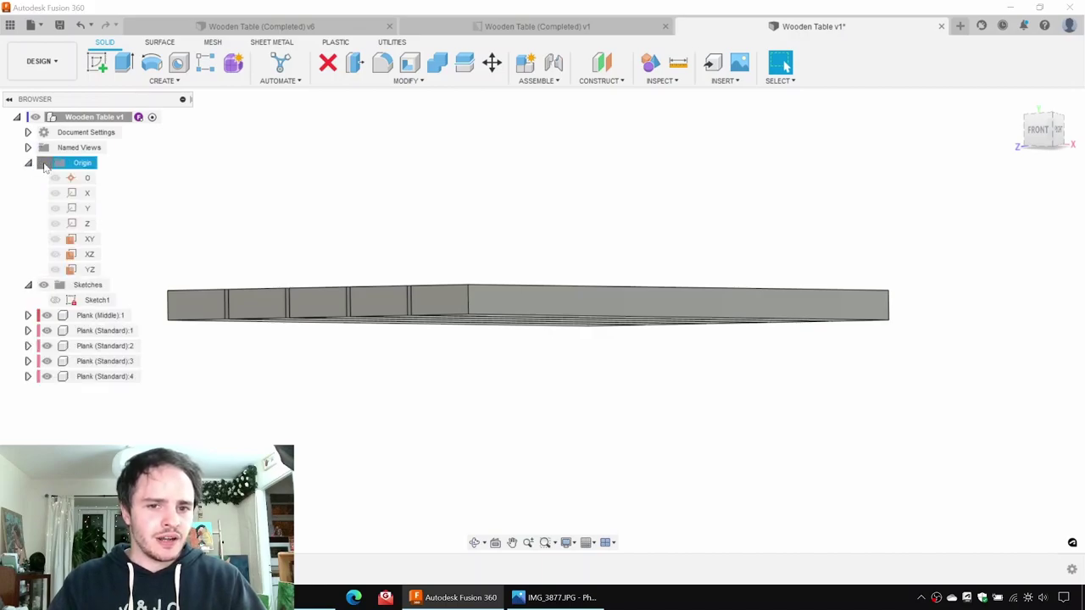
{"action": "left_click", "coordinate": [82, 166]}
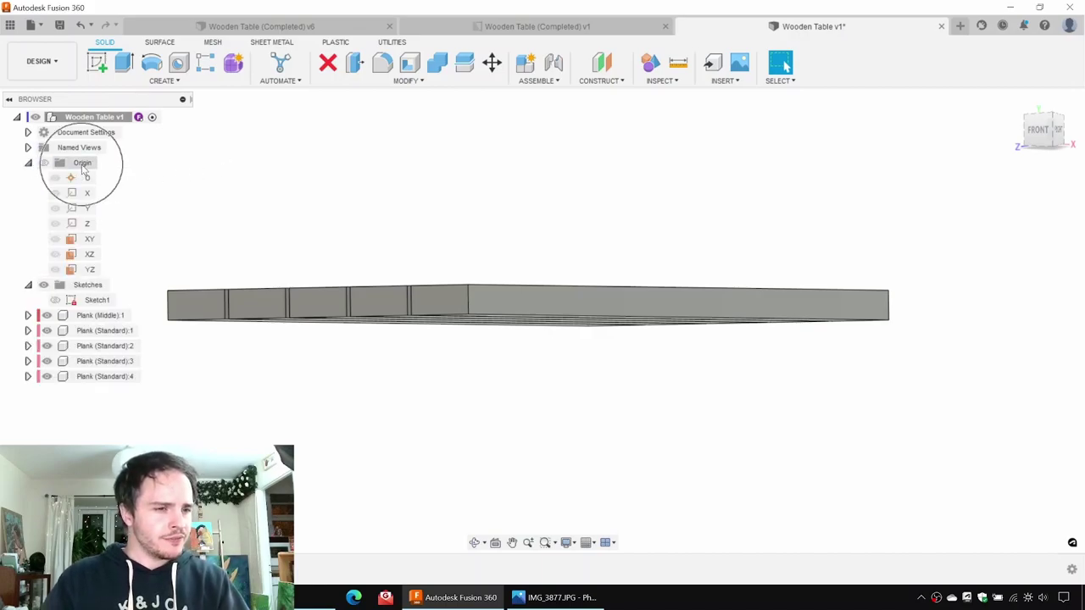
{"action": "left_click", "coordinate": [83, 168]}
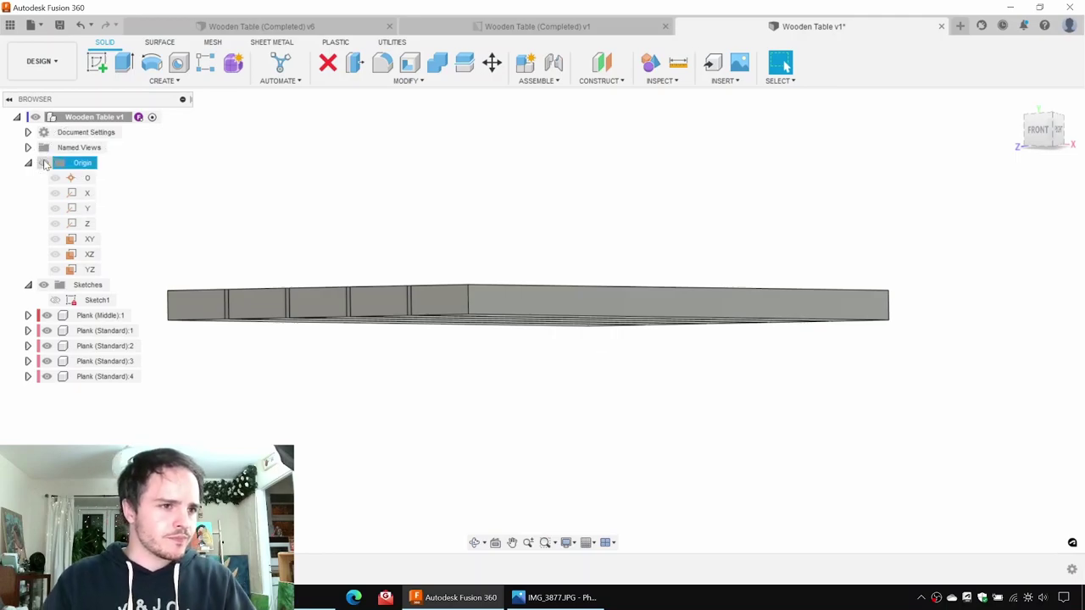
{"action": "left_click", "coordinate": [44, 164]}
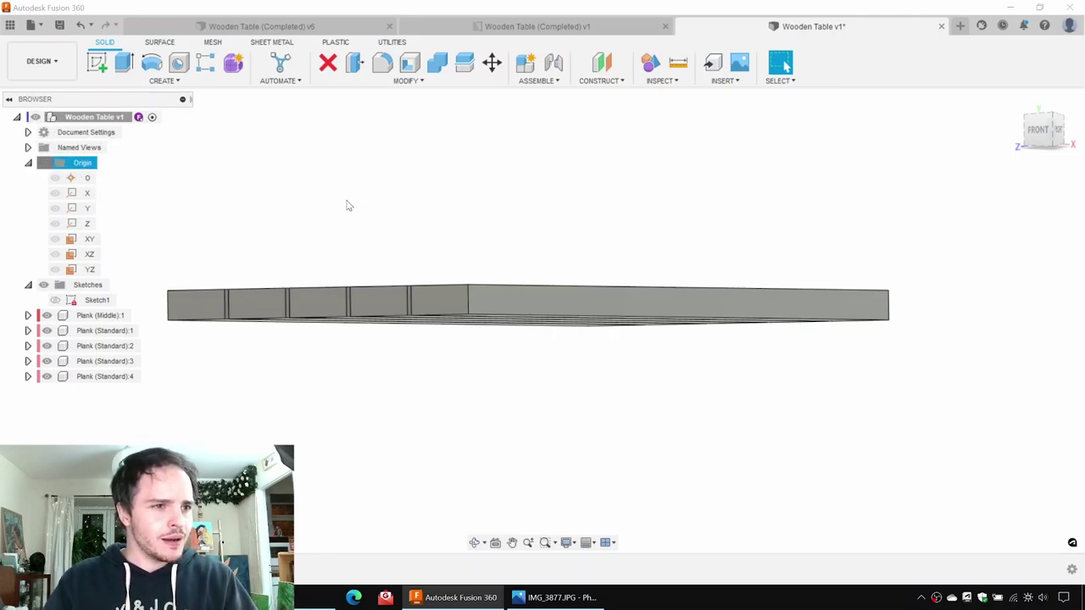
{"action": "middle_click_drag", "start_coordinate": [392, 182], "coordinate": [390, 198], "text": "shift"}
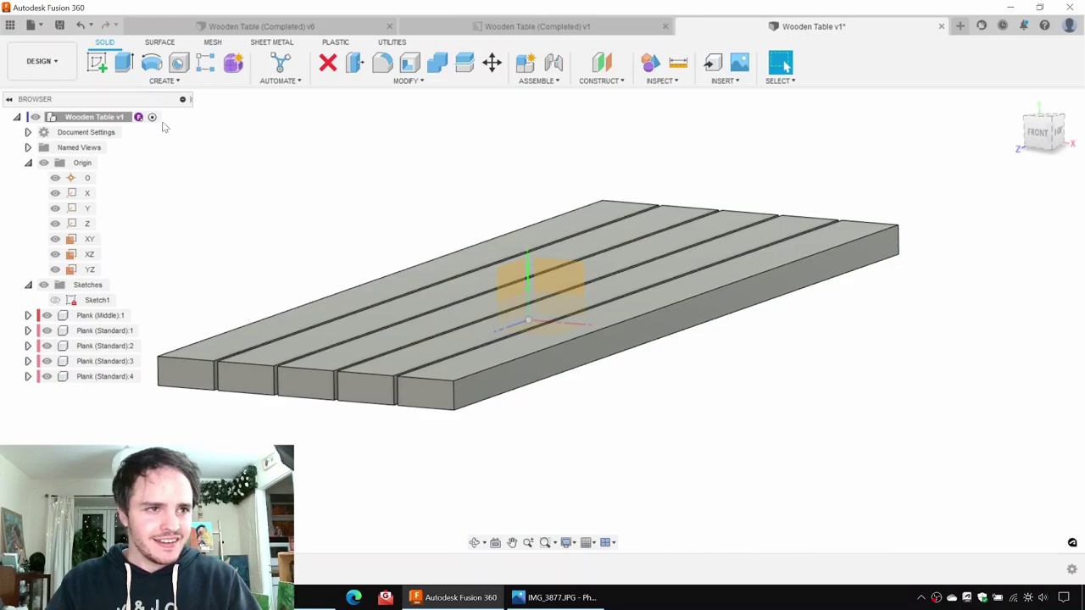
Step: Start a new sketch on the vertical YZ origin plane running along the tabletop's length
{"action": "left_click", "coordinate": [98, 66]}
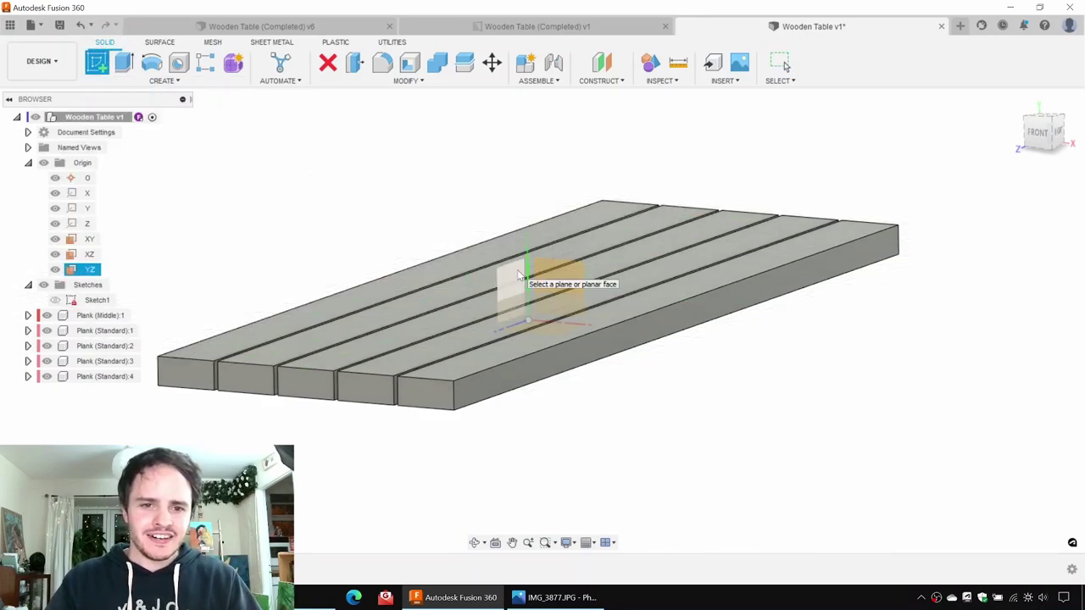
{"action": "scroll", "coordinate": [518, 275], "scroll_direction": "up", "scroll_amount": 5}
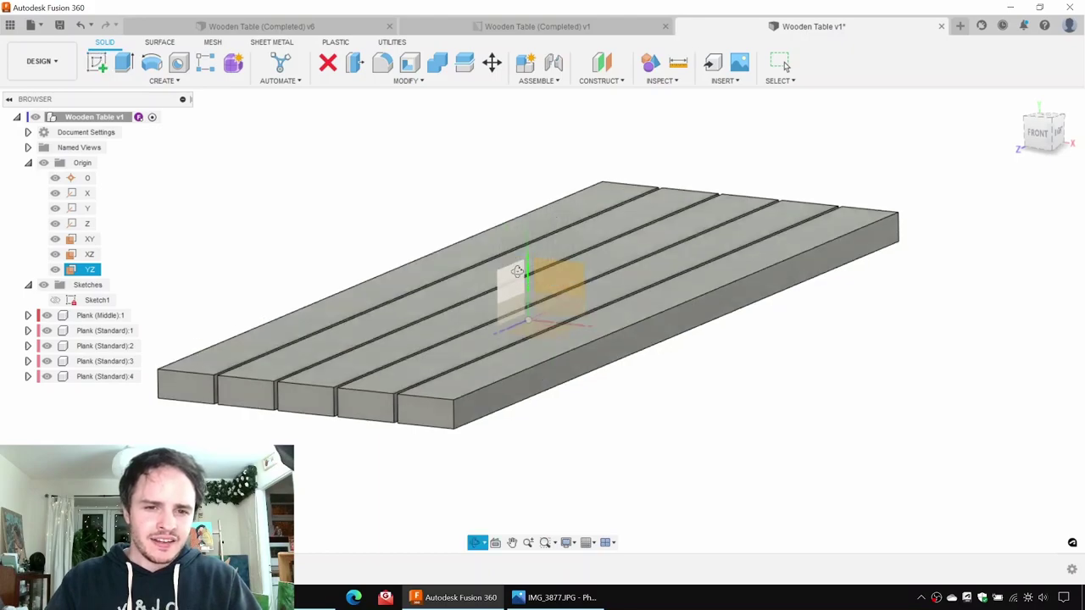
{"action": "scroll", "coordinate": [519, 278], "scroll_direction": "down", "scroll_amount": 5}
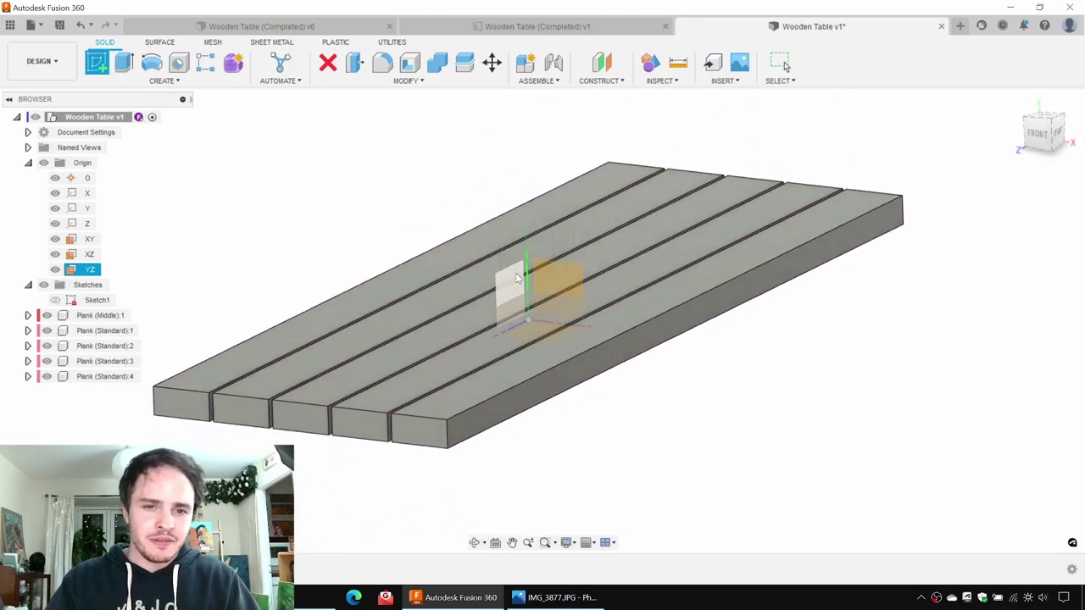
{"action": "left_click", "coordinate": [517, 277]}
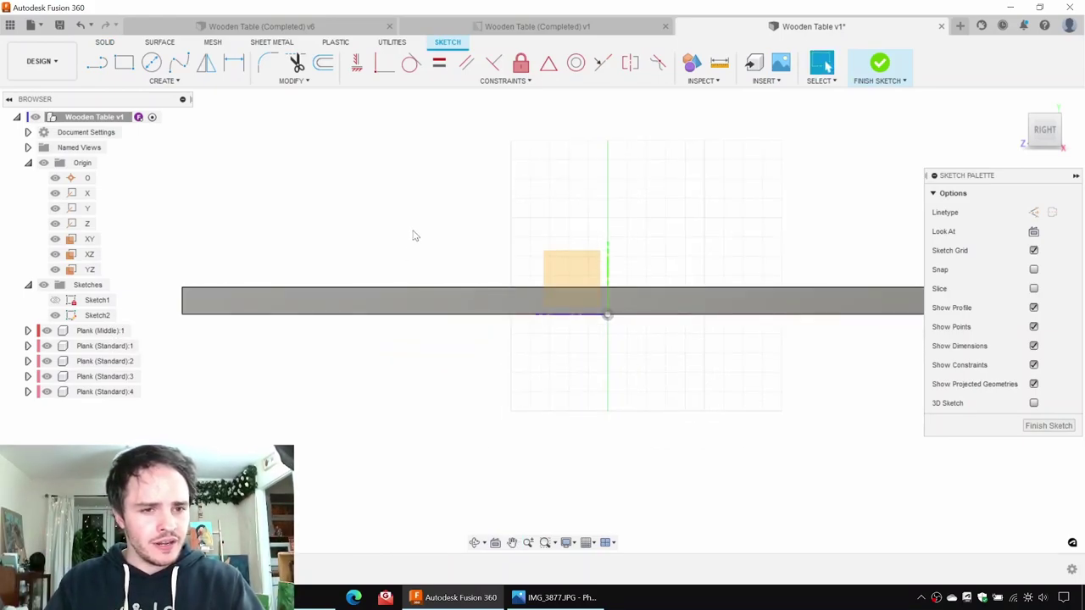
Step: Project the long side face of the tabletop plank into the sketch with the projection link on
{"action": "left_click", "coordinate": [164, 81]}
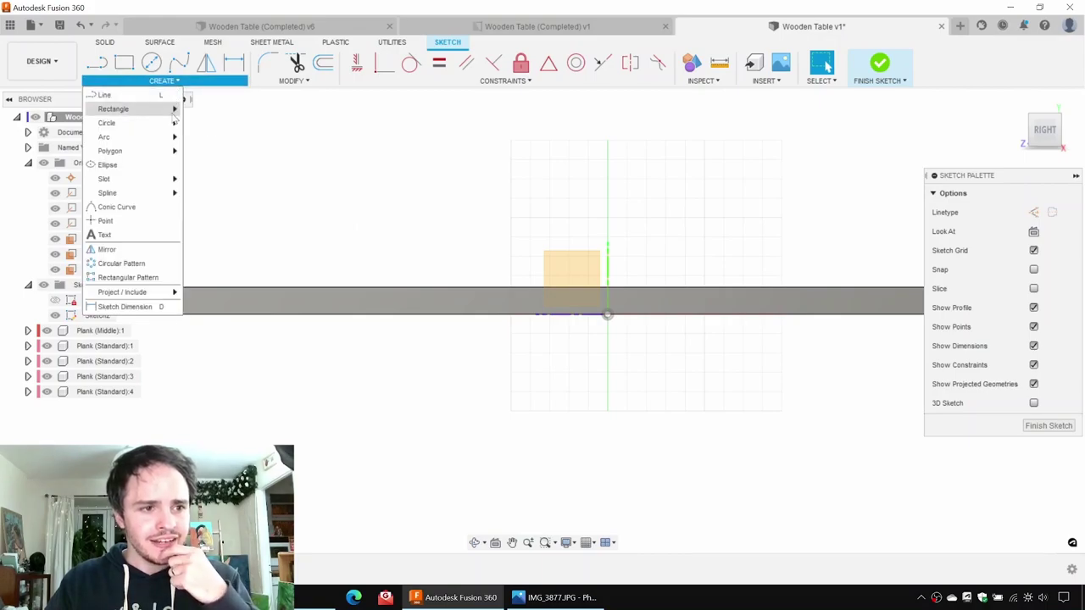
{"action": "mouse_move", "coordinate": [161, 298]}
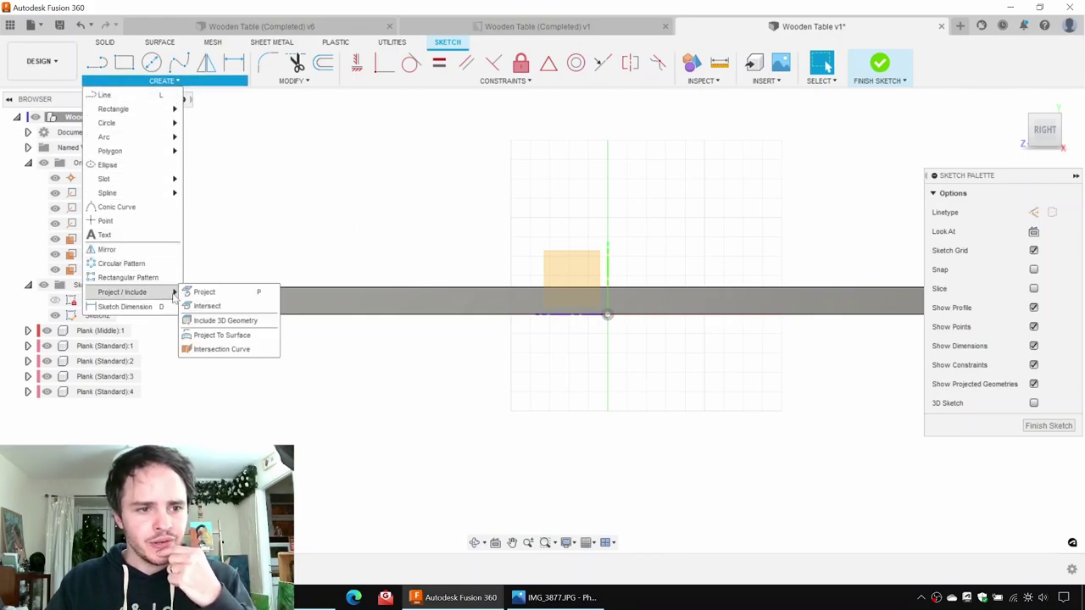
{"action": "left_click", "coordinate": [205, 293]}
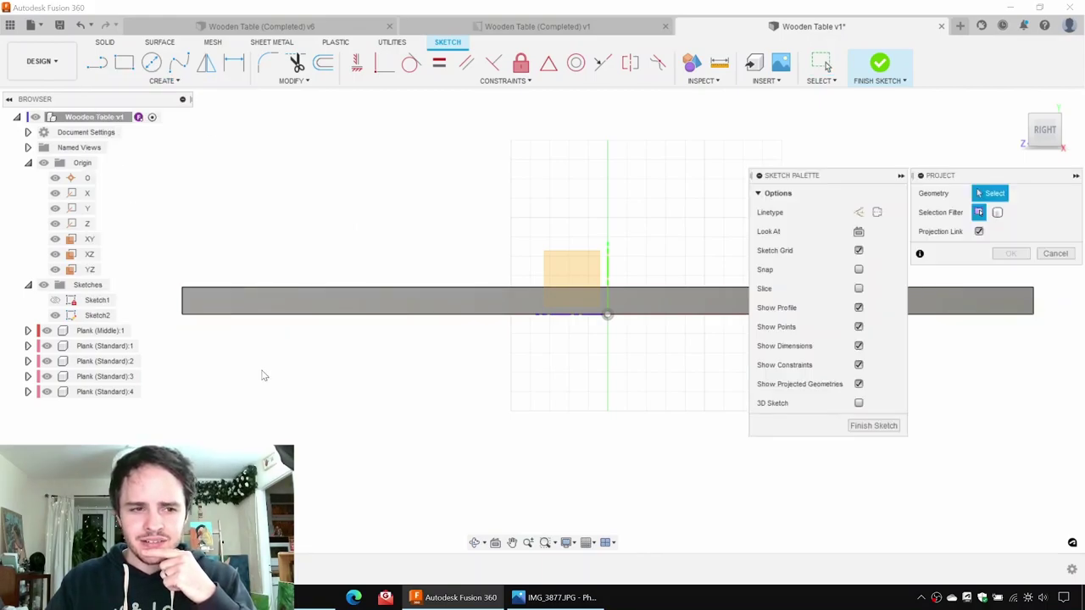
{"action": "left_click", "coordinate": [481, 302]}
{"action": "left_click", "coordinate": [1010, 254]}
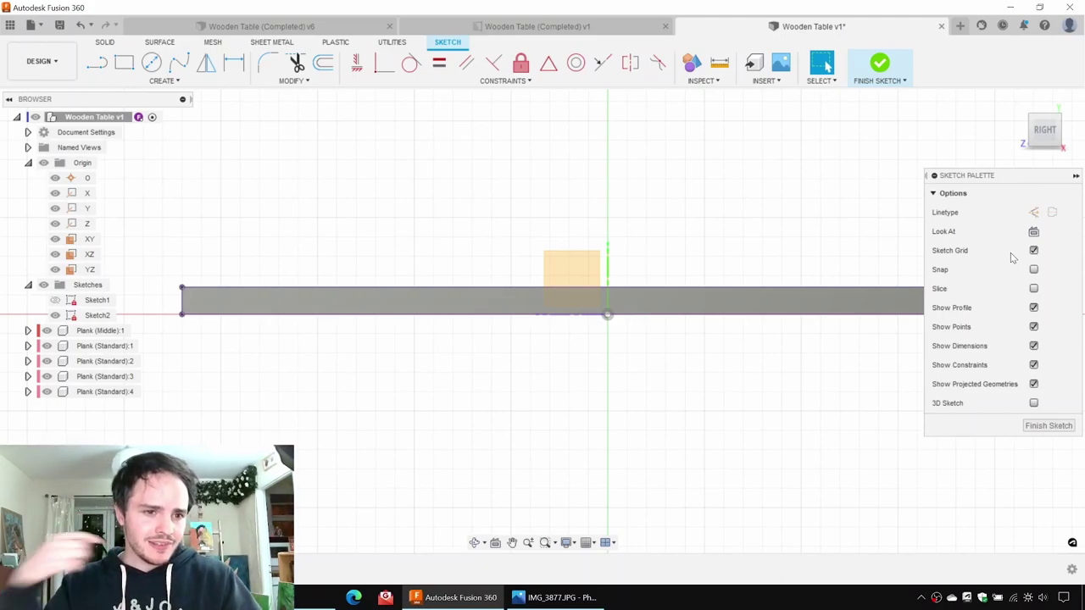
{"action": "middle_click_drag", "start_coordinate": [631, 337], "coordinate": [570, 344]}
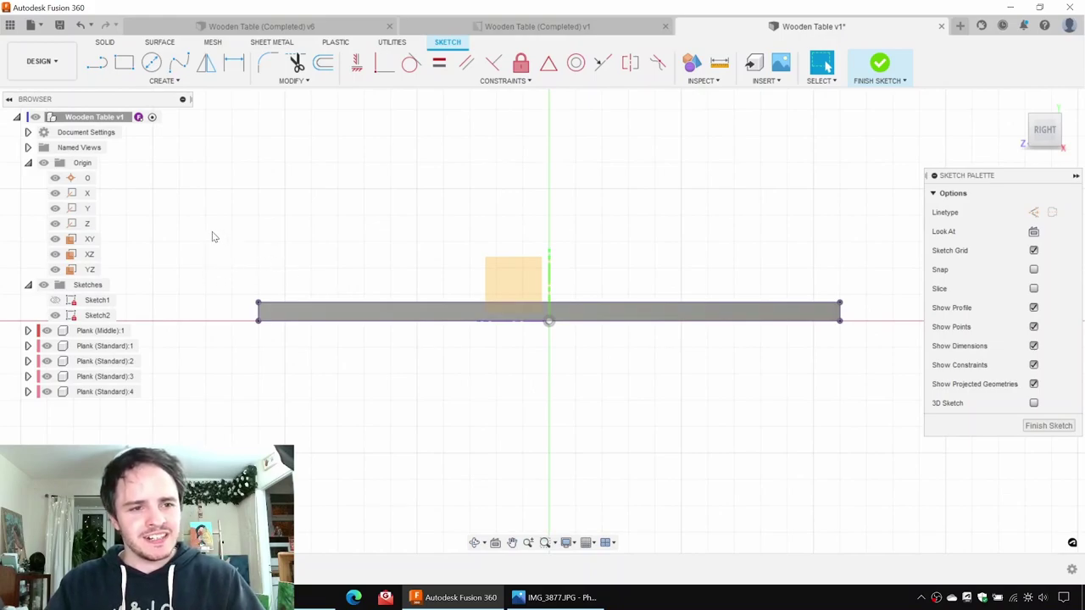
Step: Convert all the projected plank outline lines to construction geometry
{"action": "mouse_move", "coordinate": [213, 238]}
{"action": "left_mouse_down"}
{"action": "mouse_move", "coordinate": [314, 285]}
{"action": "mouse_move", "coordinate": [760, 395]}
{"action": "mouse_move", "coordinate": [881, 405]}
{"action": "left_mouse_up"}
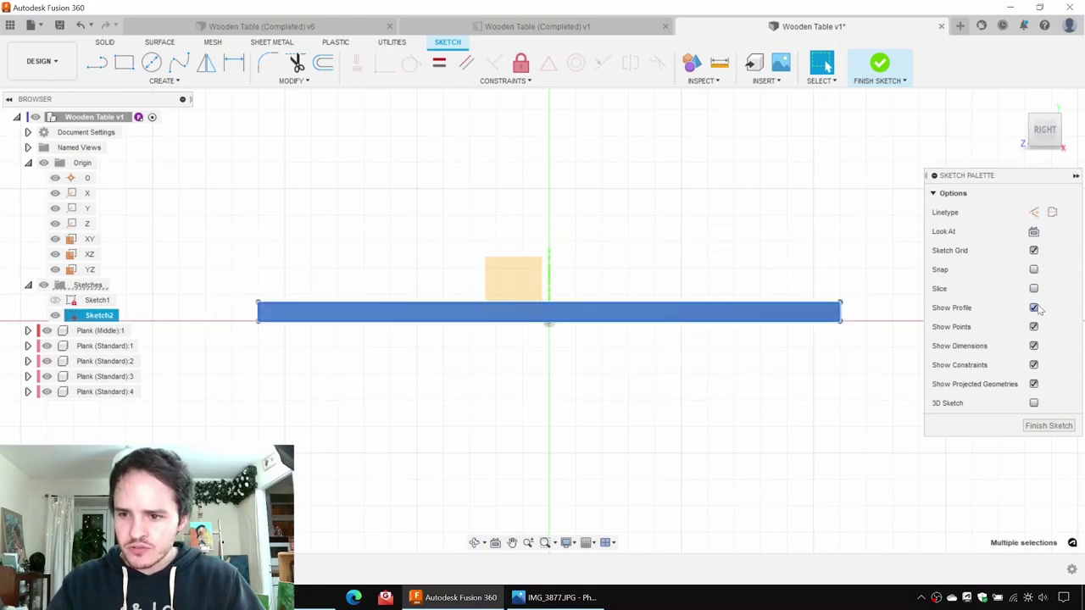
{"action": "left_click", "coordinate": [1035, 213]}
{"action": "left_click", "coordinate": [674, 456]}
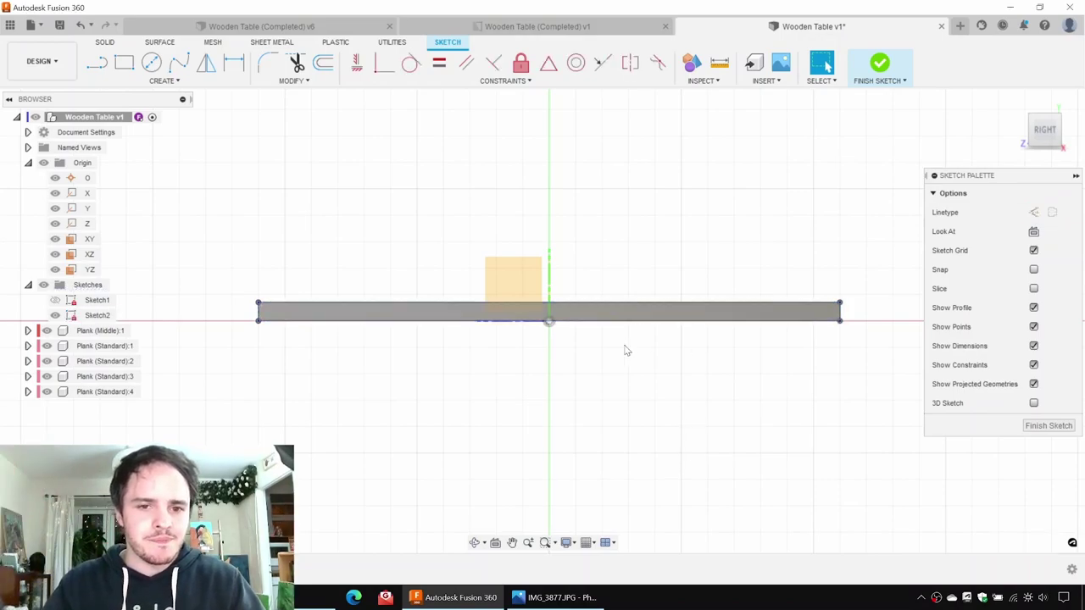
Step: Sketch a two-point rectangle about 365 mm wide and 85 mm high just below the tabletop near the origin
{"action": "left_click", "coordinate": [161, 80]}
{"action": "mouse_move", "coordinate": [118, 107]}
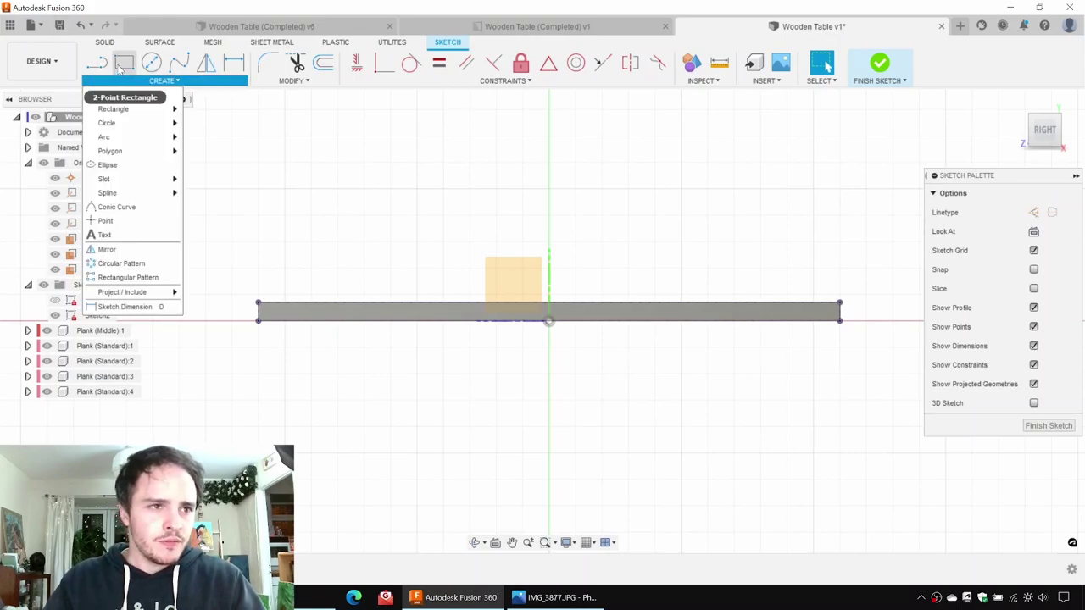
{"action": "left_click", "coordinate": [191, 95]}
{"action": "left_click", "coordinate": [516, 338]}
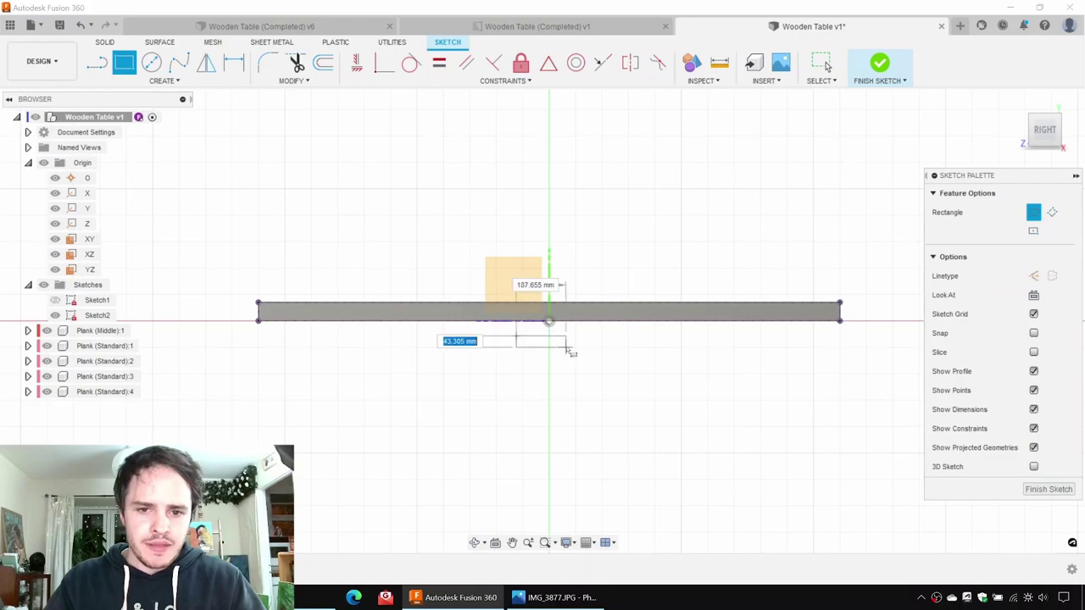
{"action": "left_click", "coordinate": [604, 347]}
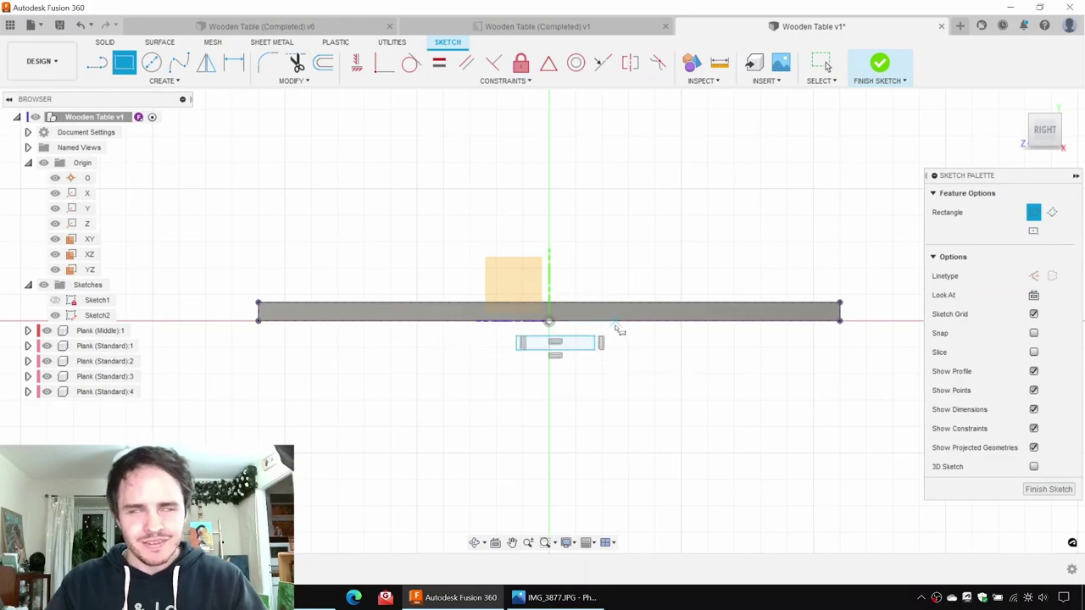
{"action": "key", "text": "Escape"}
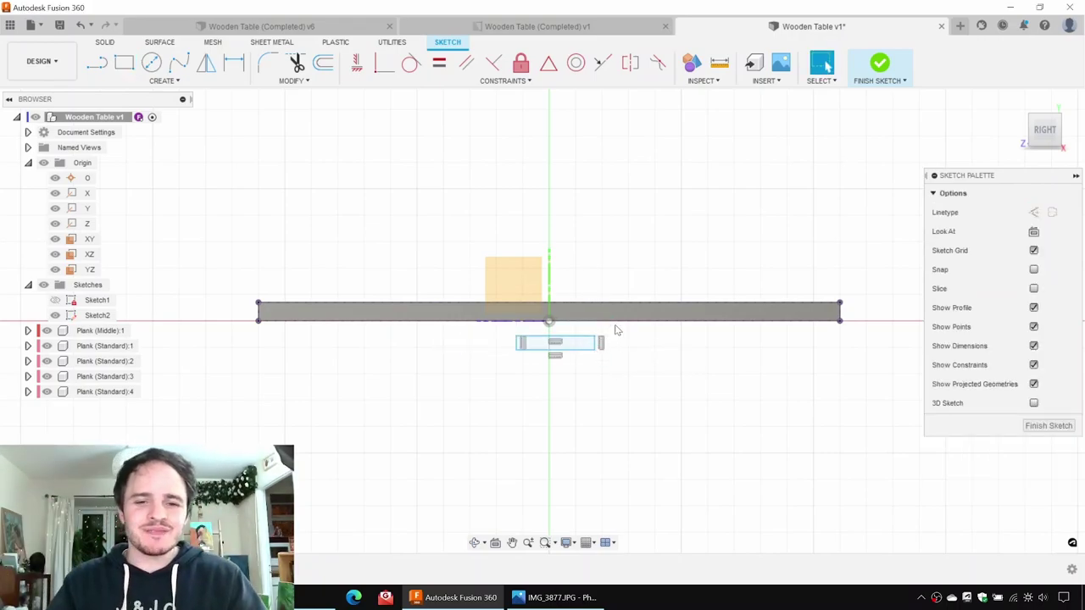
{"action": "scroll", "coordinate": [615, 330], "scroll_direction": "up", "scroll_amount": 3}
{"action": "middle_click_drag", "start_coordinate": [598, 303], "coordinate": [625, 334]}
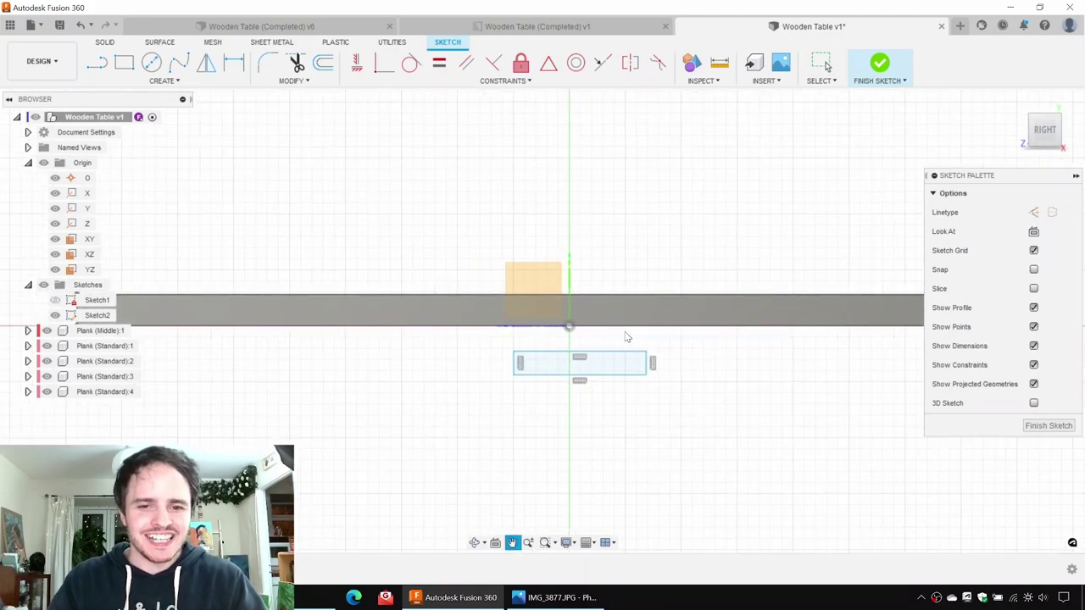
{"action": "left_click_drag", "start_coordinate": [648, 377], "coordinate": [678, 390]}
Step: Dimension the rectangle's height to 70 mm
{"action": "key", "text": "d"}
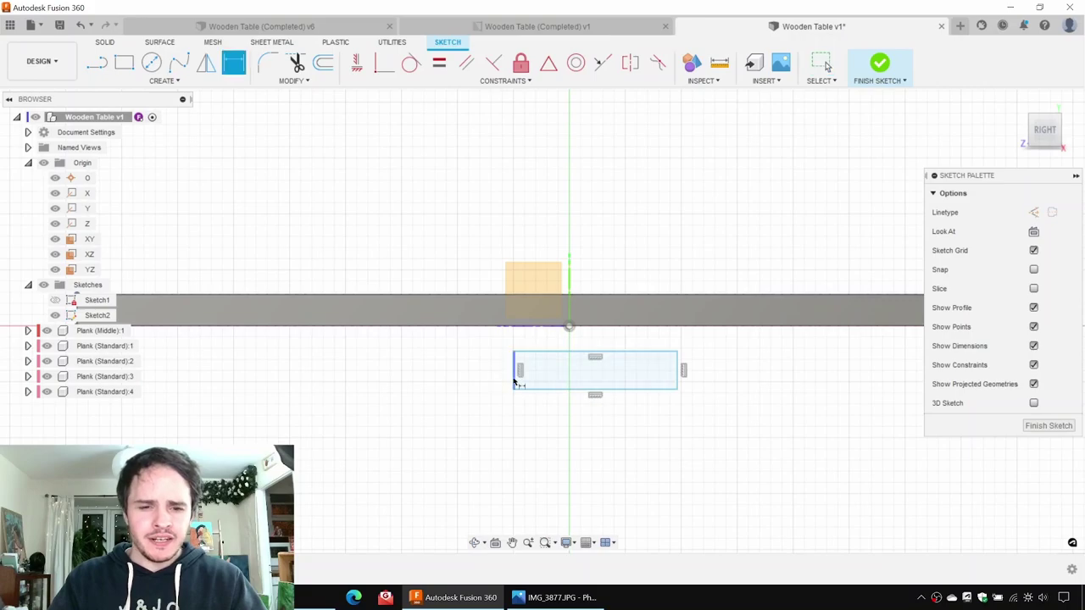
{"action": "left_click", "coordinate": [514, 370]}
{"action": "left_click", "coordinate": [447, 371]}
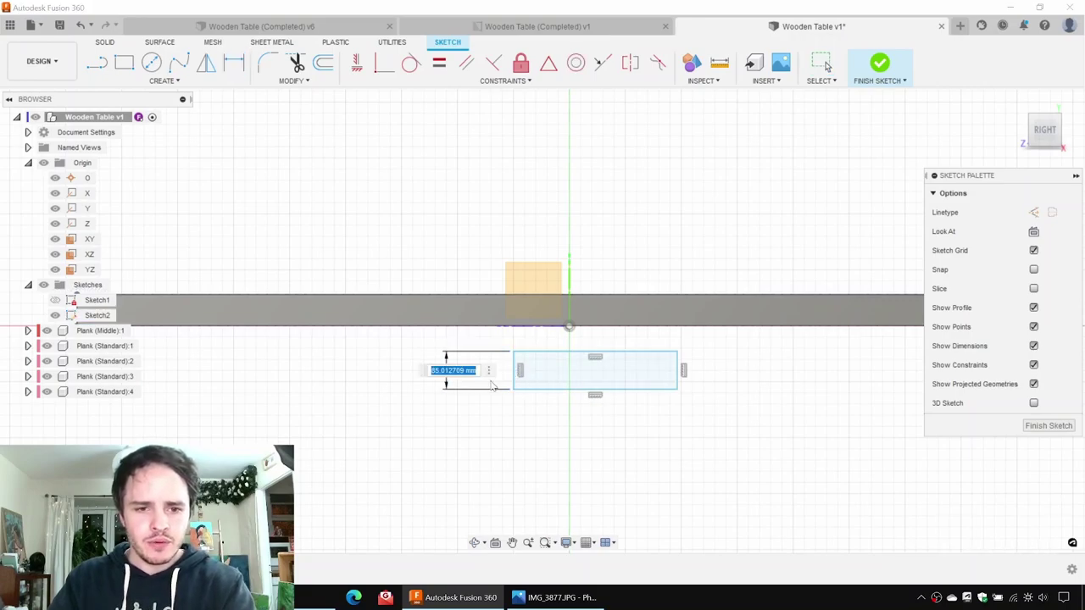
{"action": "type", "text": "70"}
{"action": "key", "text": "Return"}
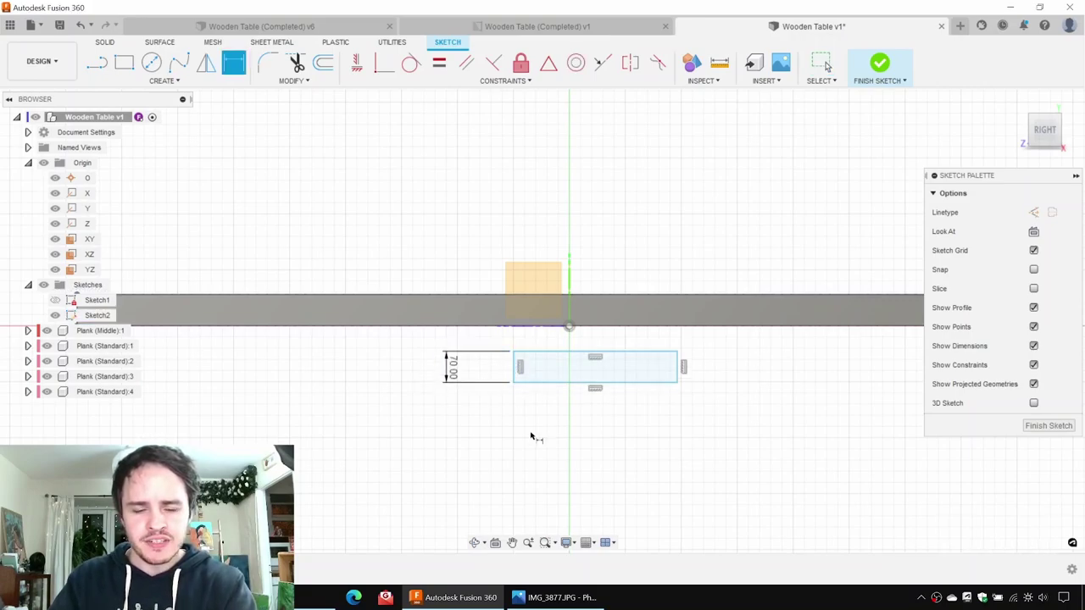
Step: Dimension the rectangle's width to 360 mm
{"action": "left_click", "coordinate": [654, 382]}
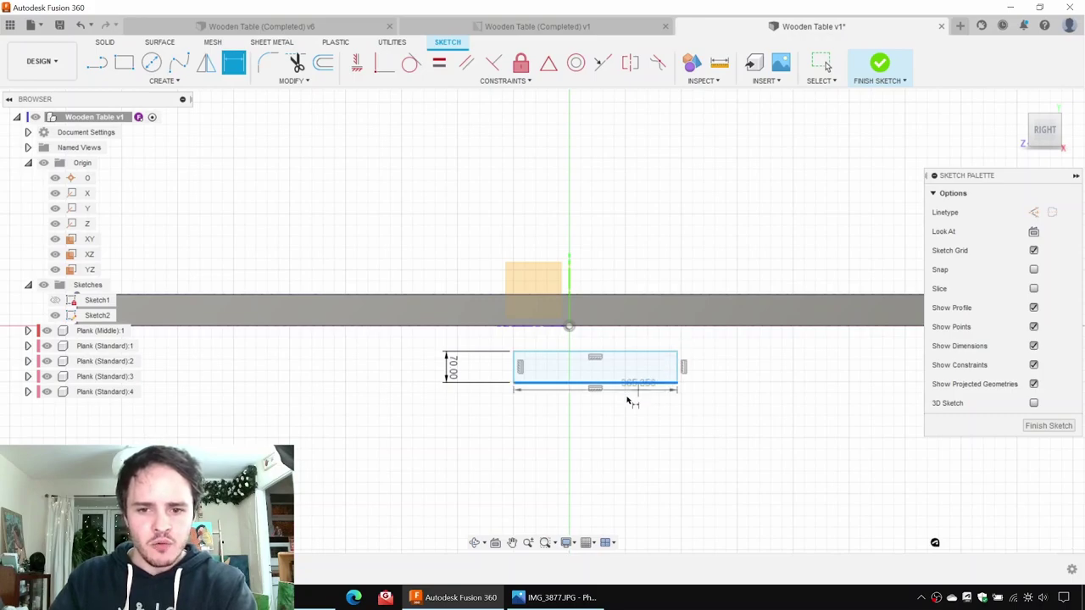
{"action": "left_click", "coordinate": [600, 462]}
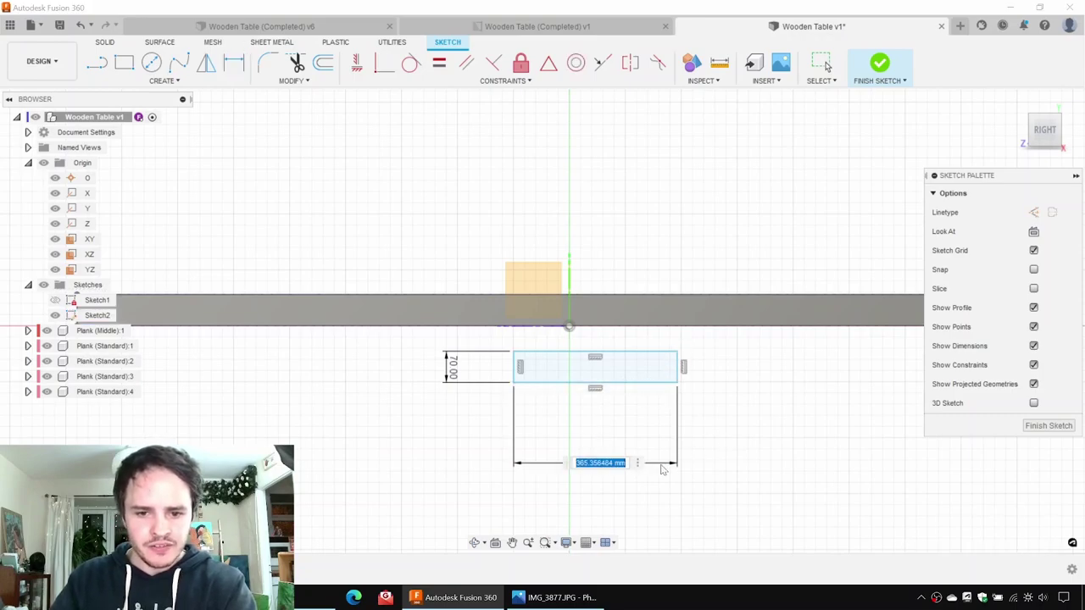
{"action": "type", "text": "360"}
{"action": "key", "text": "Return"}
{"action": "key", "text": "Escape"}
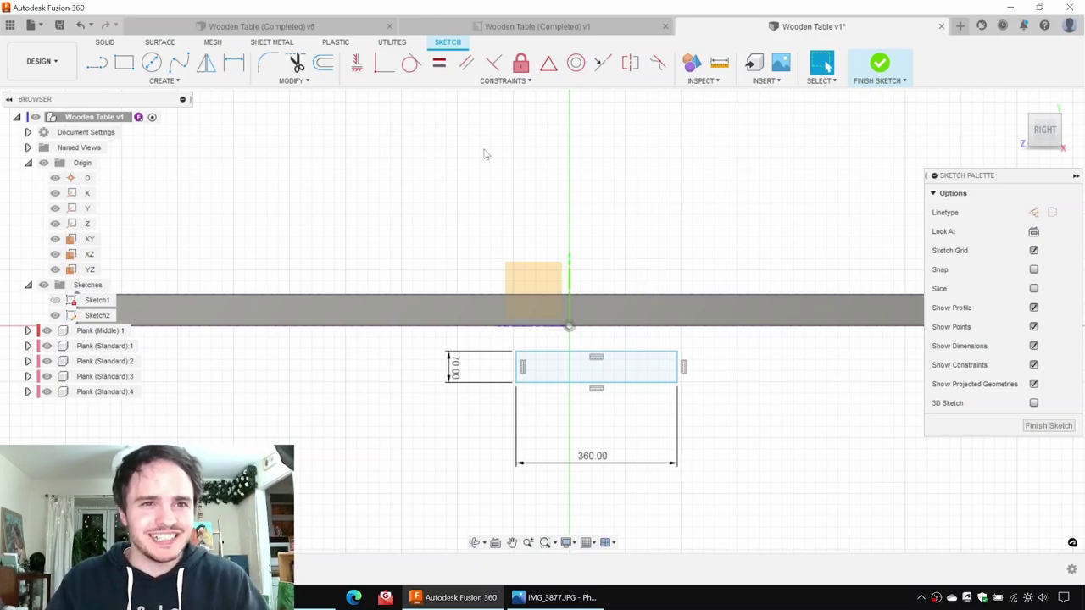
{"action": "left_click", "coordinate": [382, 73]}
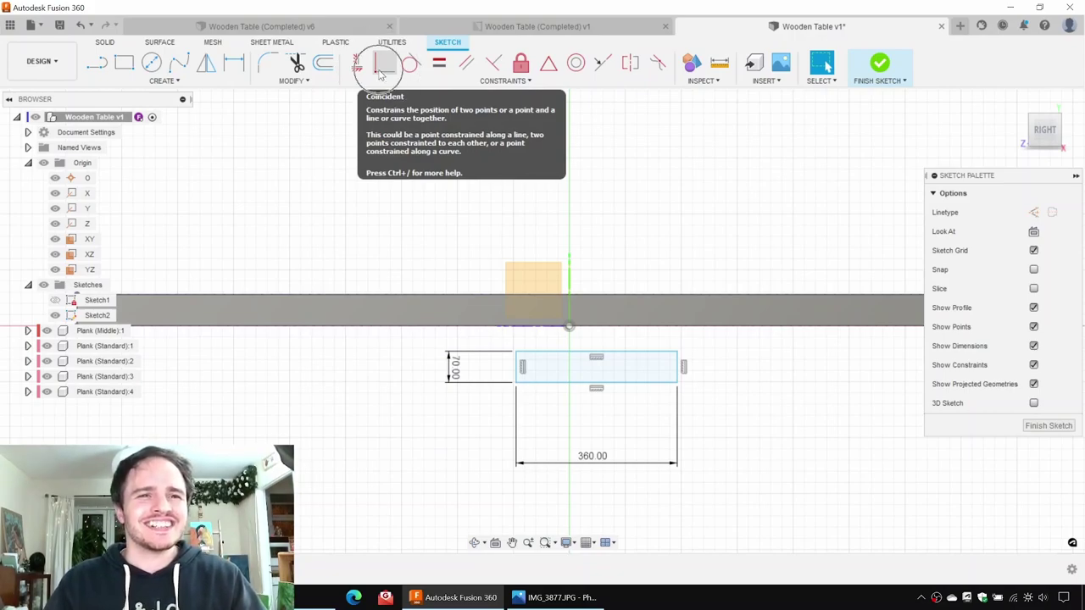
{"action": "left_click", "coordinate": [600, 353]}
{"action": "key", "text": "Escape"}
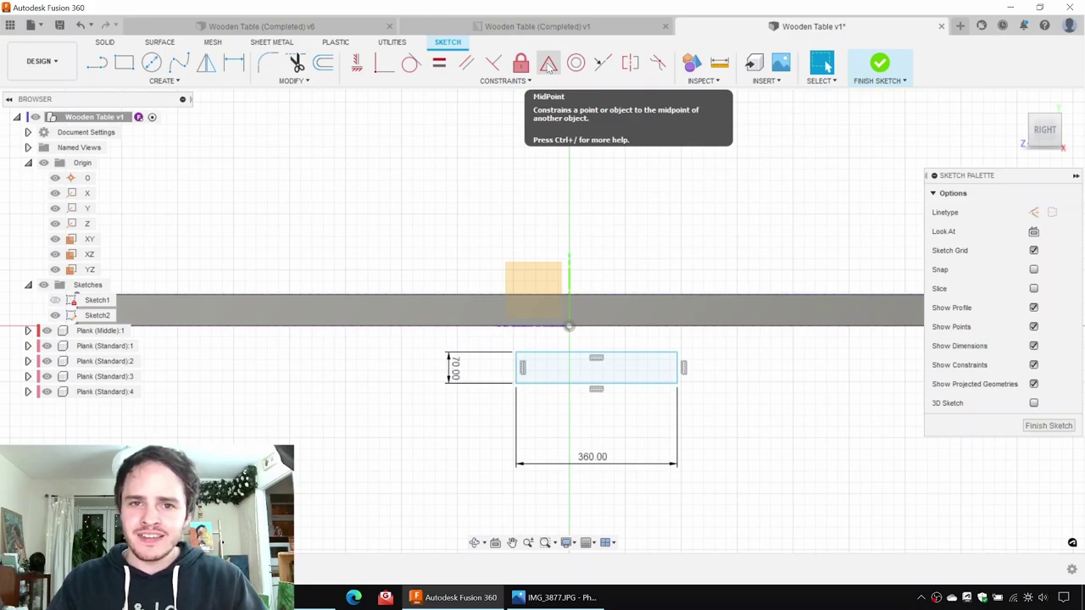
Step: Constrain the midpoint of the 360 mm rectangle's upper edge to the sketch origin with a MidPoint constraint
{"action": "left_click", "coordinate": [548, 66]}
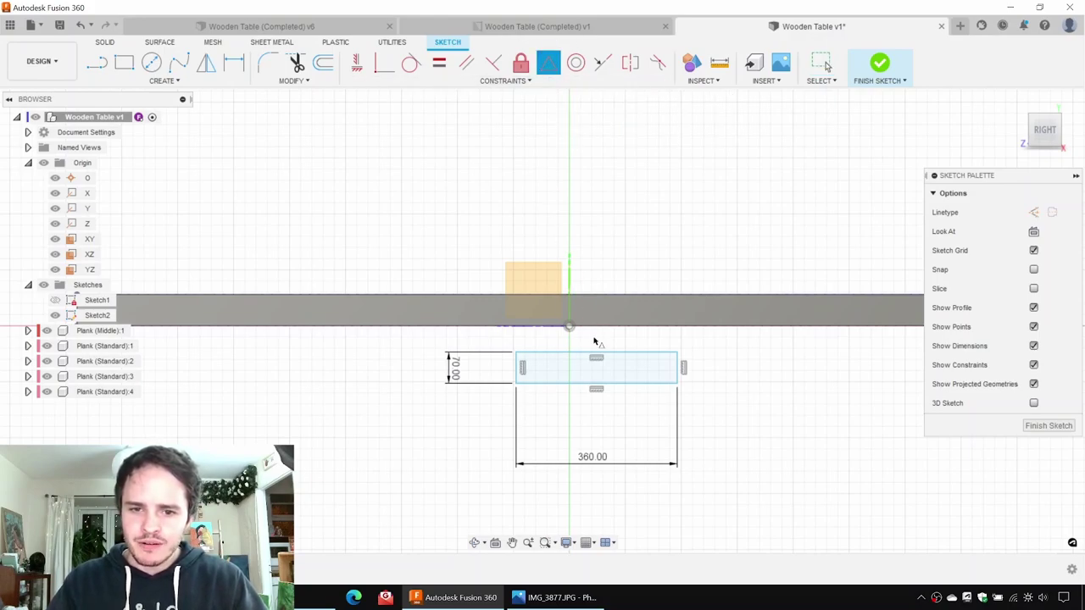
{"action": "left_click", "coordinate": [596, 359]}
{"action": "left_click", "coordinate": [599, 357]}
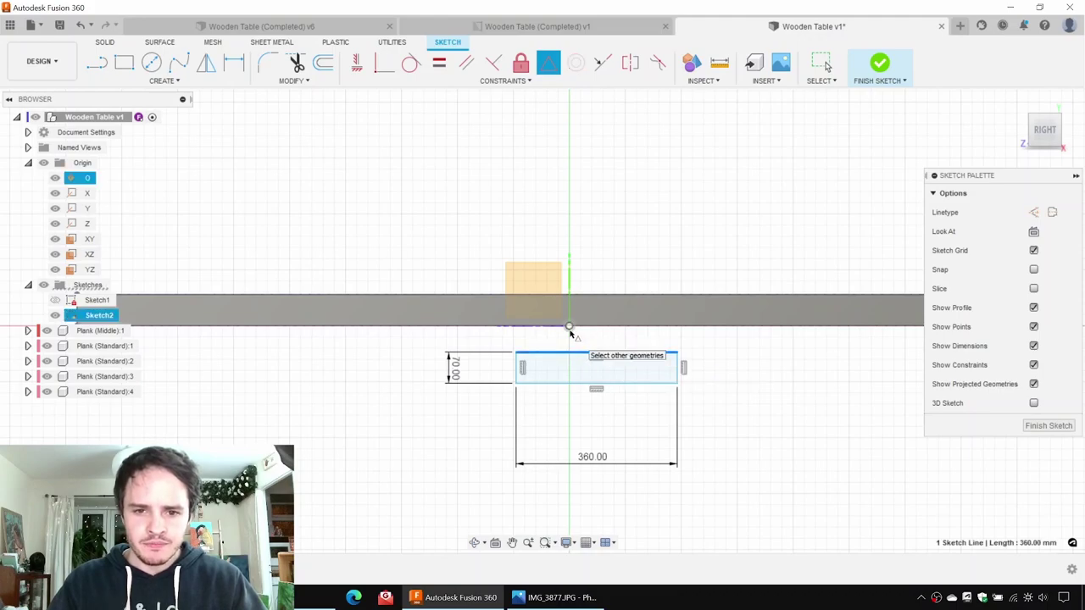
{"action": "left_click", "coordinate": [570, 328]}
{"action": "mouse_move", "coordinate": [592, 388]}
{"action": "middle_mouse_down"}
{"action": "mouse_move", "coordinate": [636, 313]}
{"action": "mouse_move", "coordinate": [609, 285]}
{"action": "mouse_move", "coordinate": [646, 314]}
{"action": "middle_mouse_up"}
{"action": "key", "text": "Escape"}
{"action": "scroll", "coordinate": [609, 283], "scroll_direction": "down", "scroll_amount": 1}
Step: Check the IMG_3877.JPG picnic table photo in Photos, and sketch a two-point rectangle about 173 mm wide beneath the tabletop's +Z end
{"action": "left_click", "coordinate": [558, 598]}
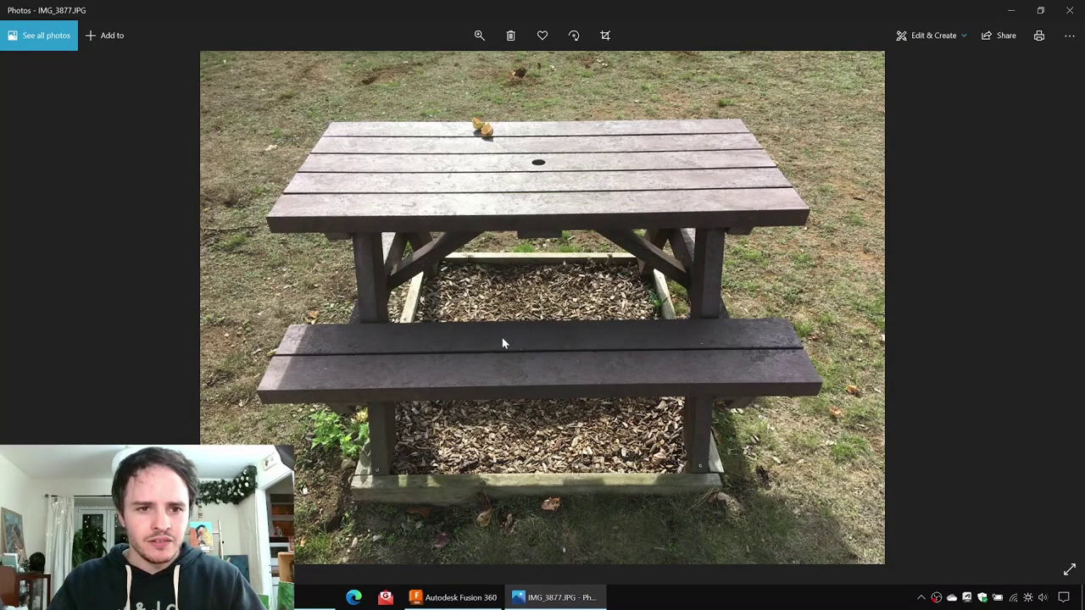
{"action": "key", "text": "ctrl"}
{"action": "key", "text": "ctrl"}
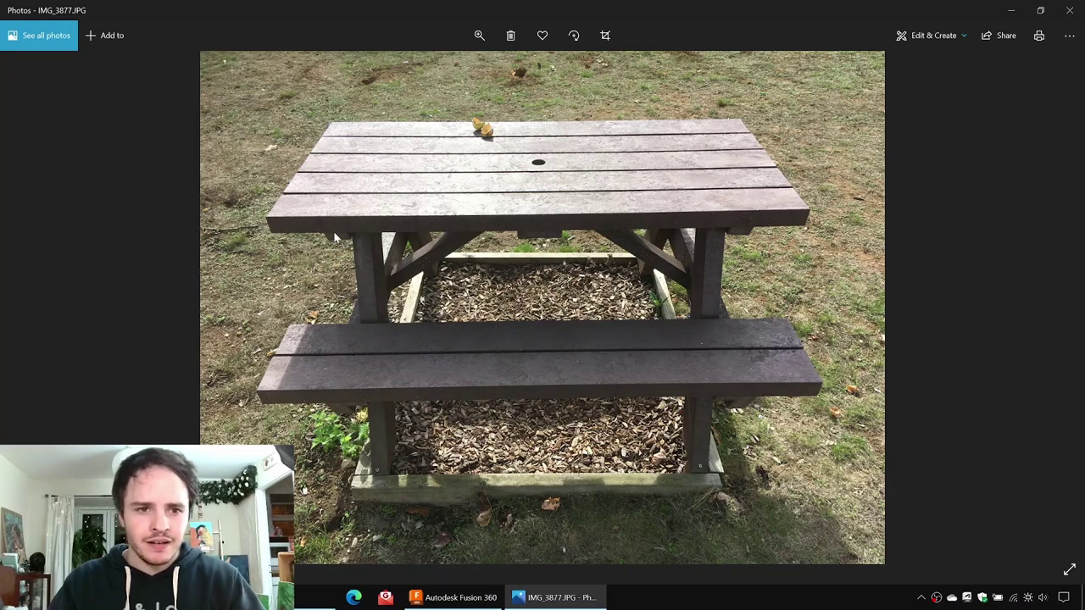
{"action": "left_click", "coordinate": [1009, 10]}
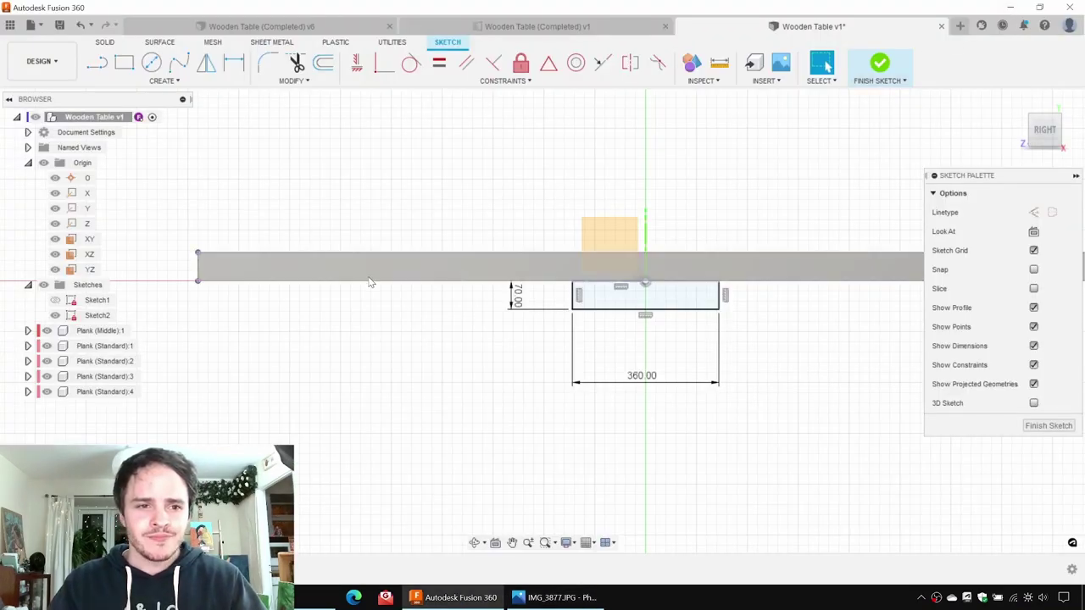
{"action": "left_click", "coordinate": [124, 62]}
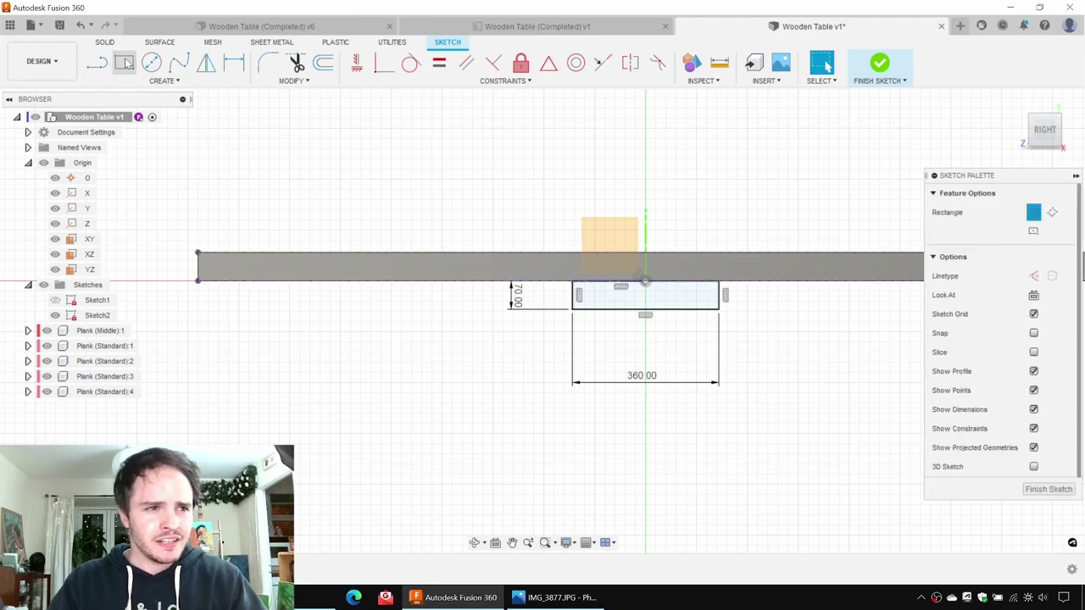
{"action": "left_click", "coordinate": [247, 309]}
{"action": "left_click", "coordinate": [319, 358]}
{"action": "key", "text": "Escape"}
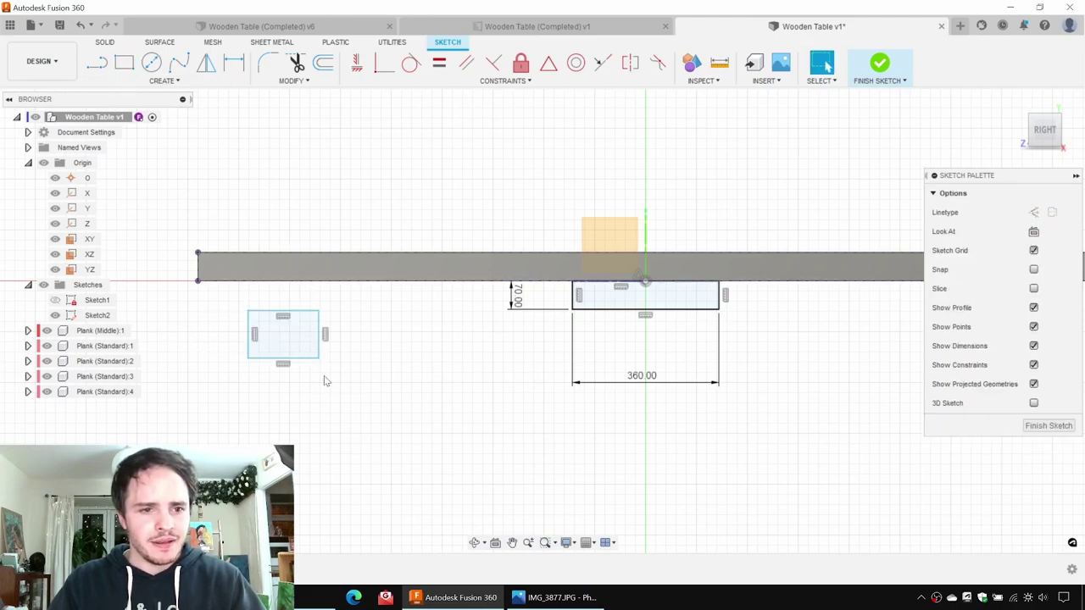
Step: Dimension the new end rectangle to 70 mm high and 120 mm wide
{"action": "key", "text": "d"}
{"action": "left_click", "coordinate": [319, 335]}
{"action": "left_click", "coordinate": [391, 338]}
{"action": "type", "text": "70"}
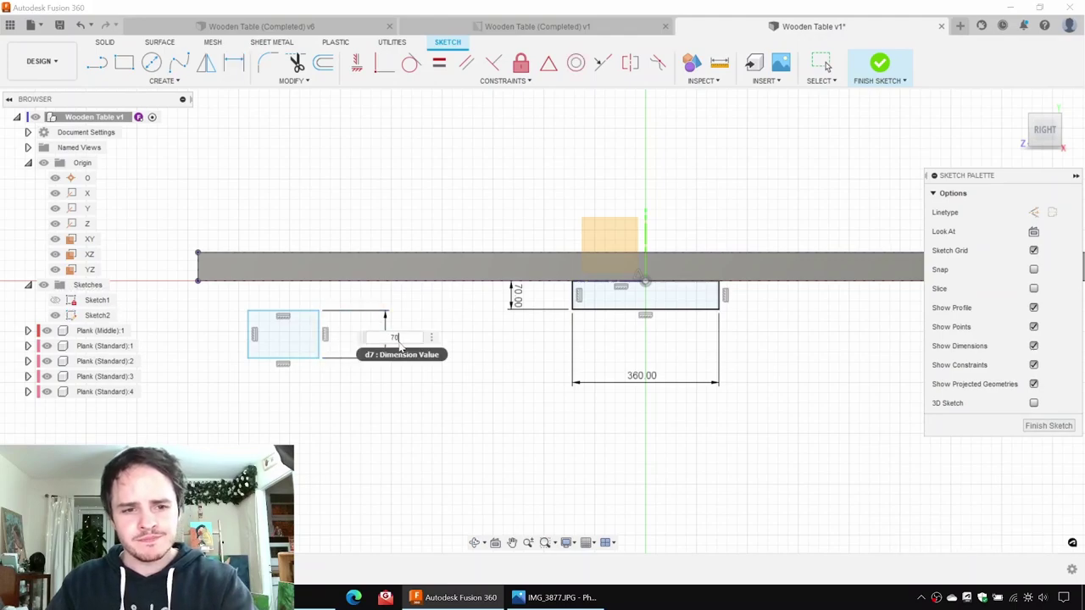
{"action": "key", "text": "Return"}
{"action": "left_click", "coordinate": [289, 339]}
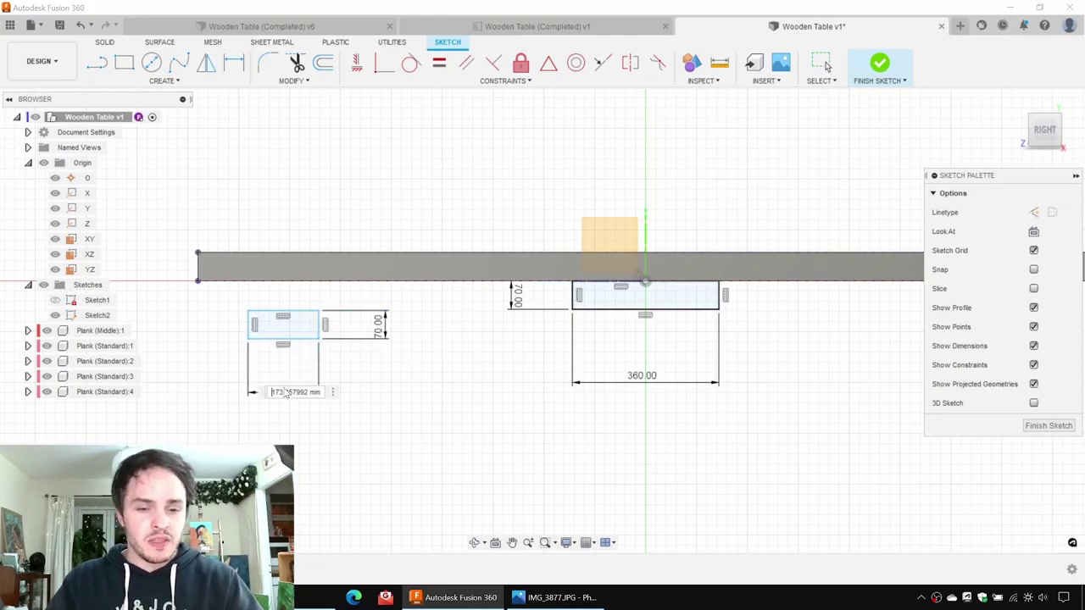
{"action": "left_click", "coordinate": [285, 391]}
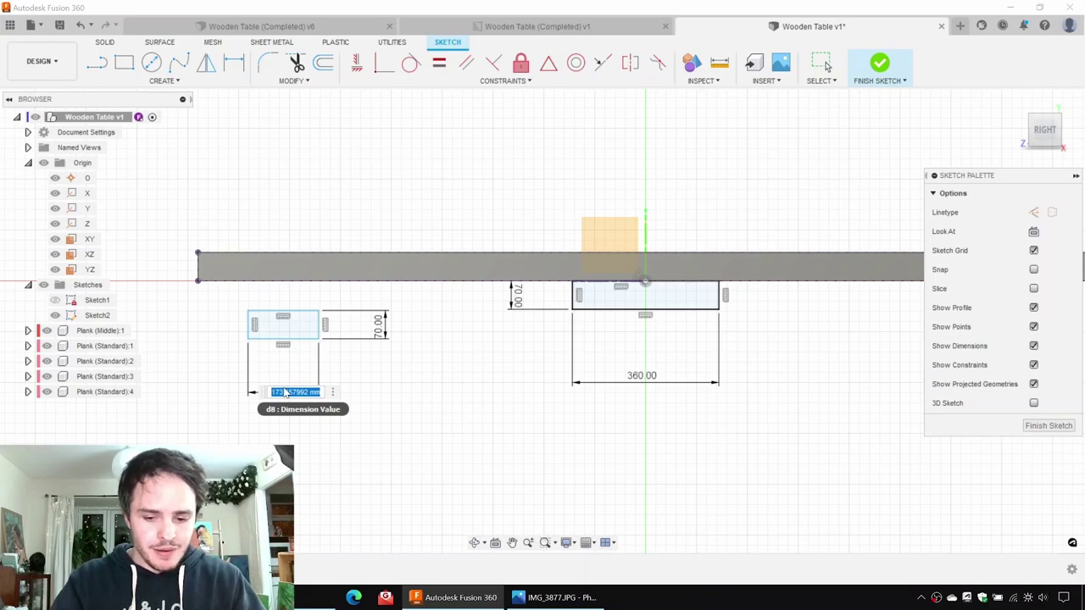
{"action": "type", "text": "120"}
{"action": "key", "text": "Return"}
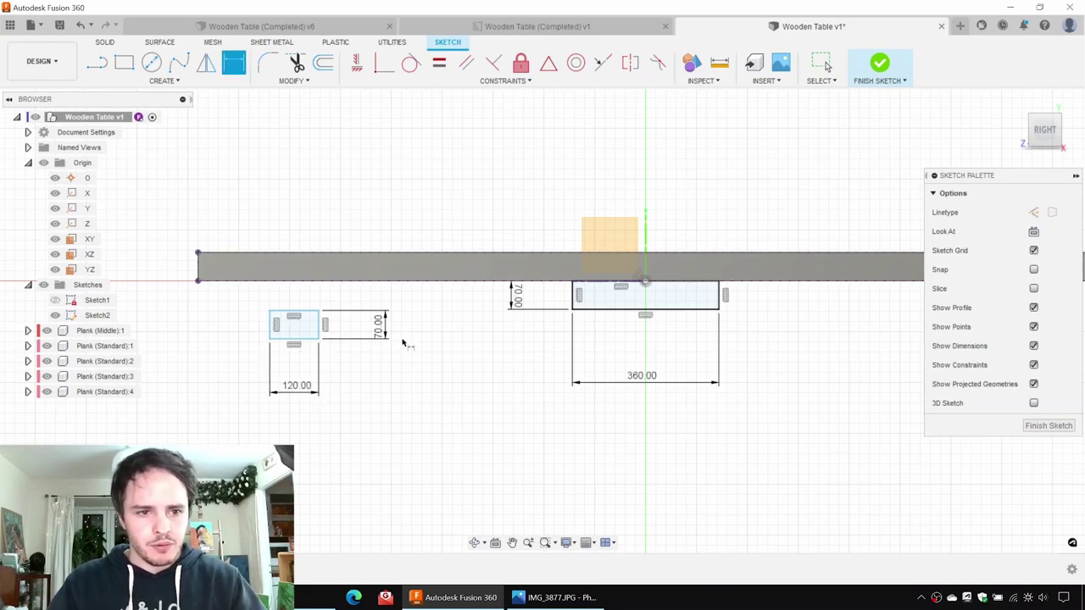
{"action": "key", "text": "Escape"}
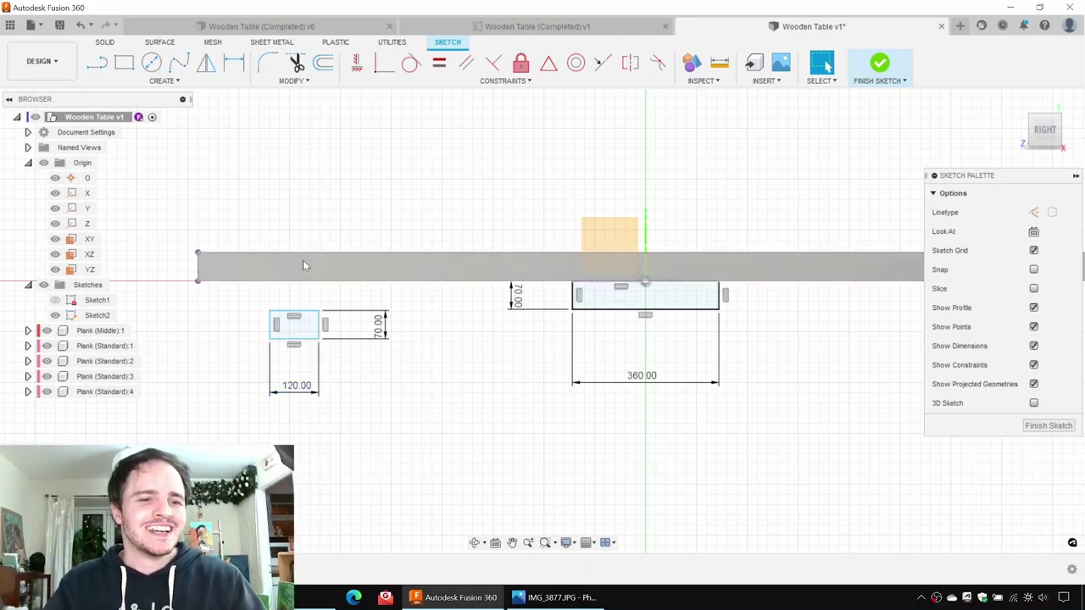
Step: Try to move the 120 mm rectangle's upper outer corner onto the tabletop's underside line, and undo the snap
{"action": "middle_click_drag", "start_coordinate": [231, 296], "coordinate": [242, 330]}
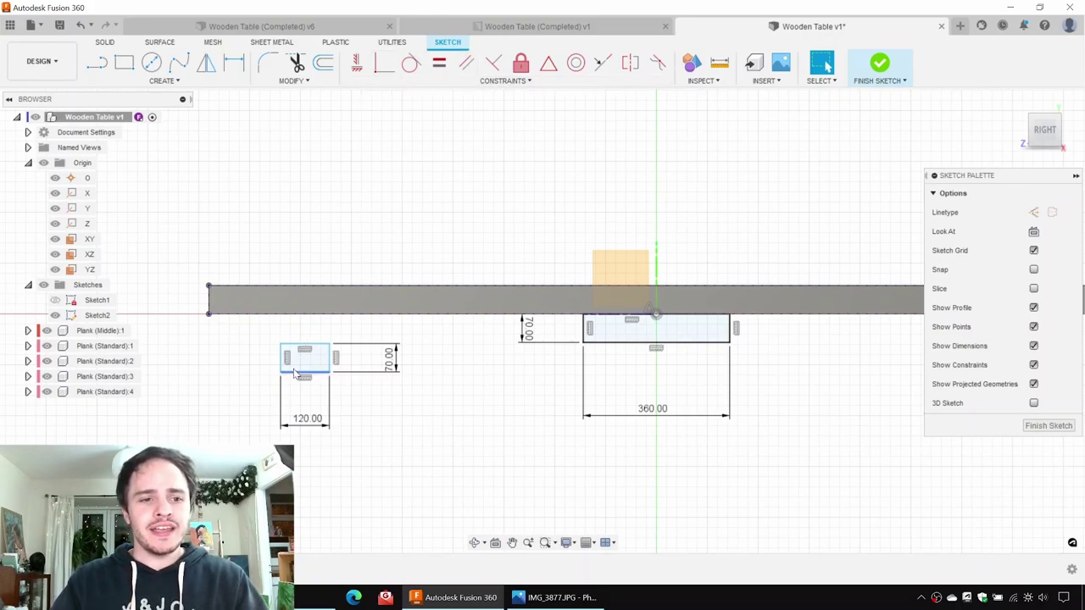
{"action": "left_click_drag", "start_coordinate": [282, 347], "coordinate": [277, 318]}
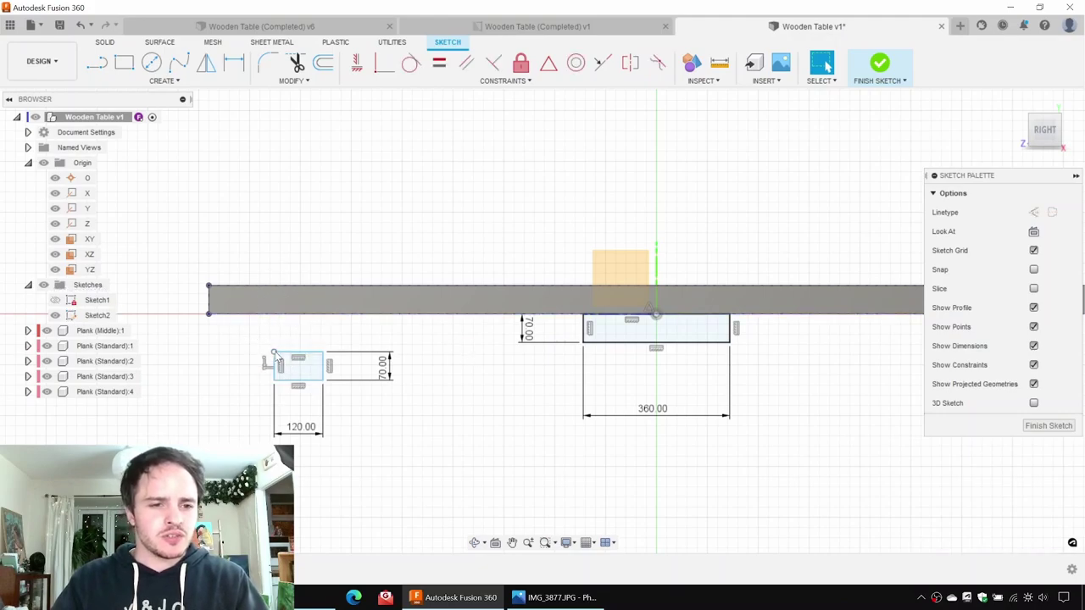
{"action": "left_click_drag", "start_coordinate": [274, 353], "coordinate": [278, 316]}
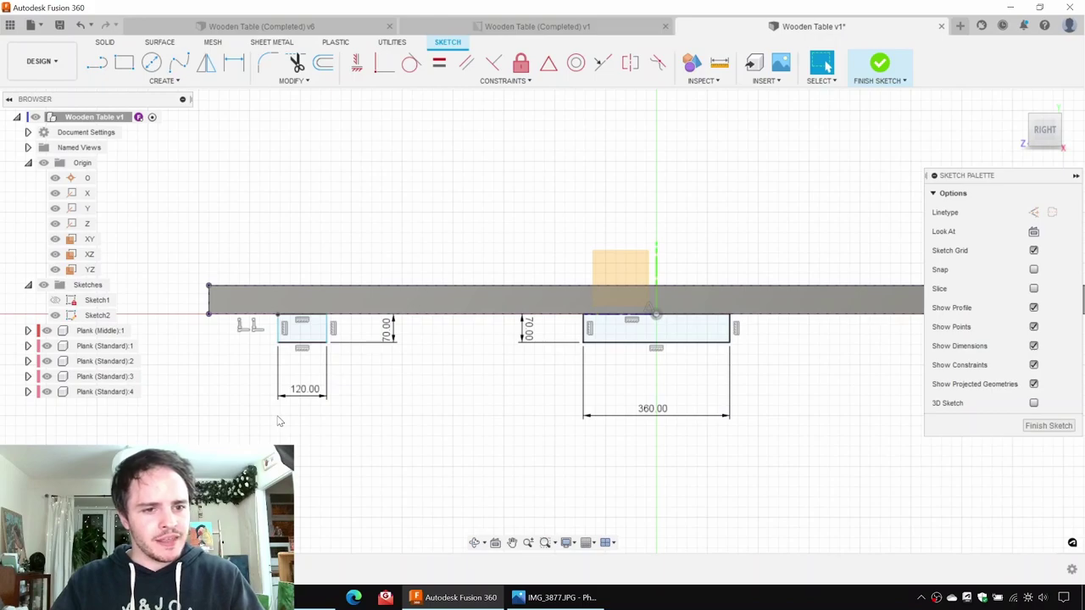
{"action": "key", "text": "ctrl+z"}
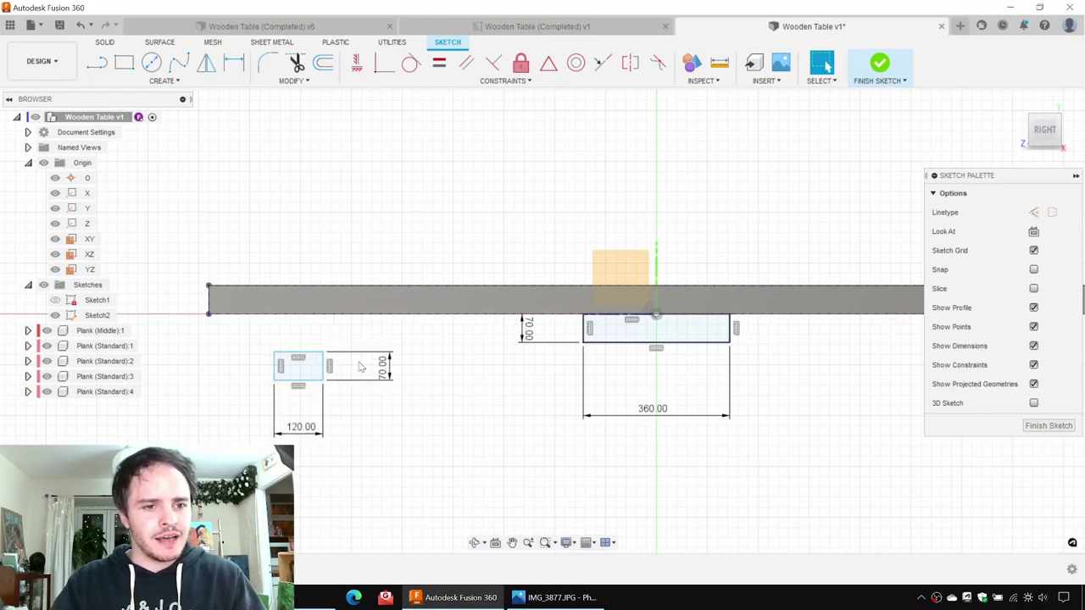
Step: Apply a Coincident constraint between the 120 mm rectangle's upper outer corner and the projected underside line of the tabletop
{"action": "left_click", "coordinate": [385, 65]}
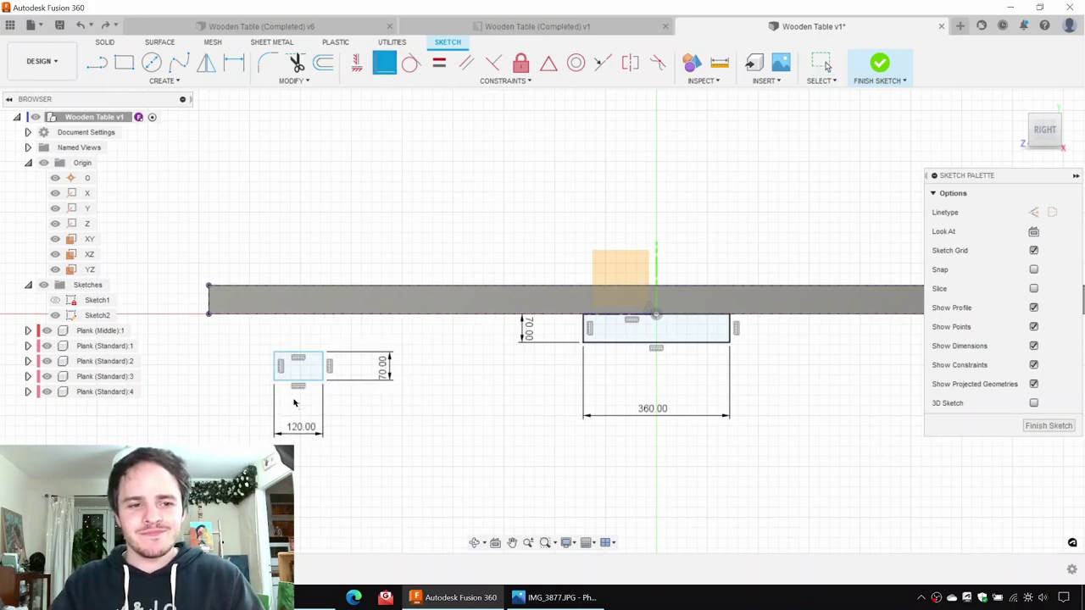
{"action": "left_click", "coordinate": [274, 354]}
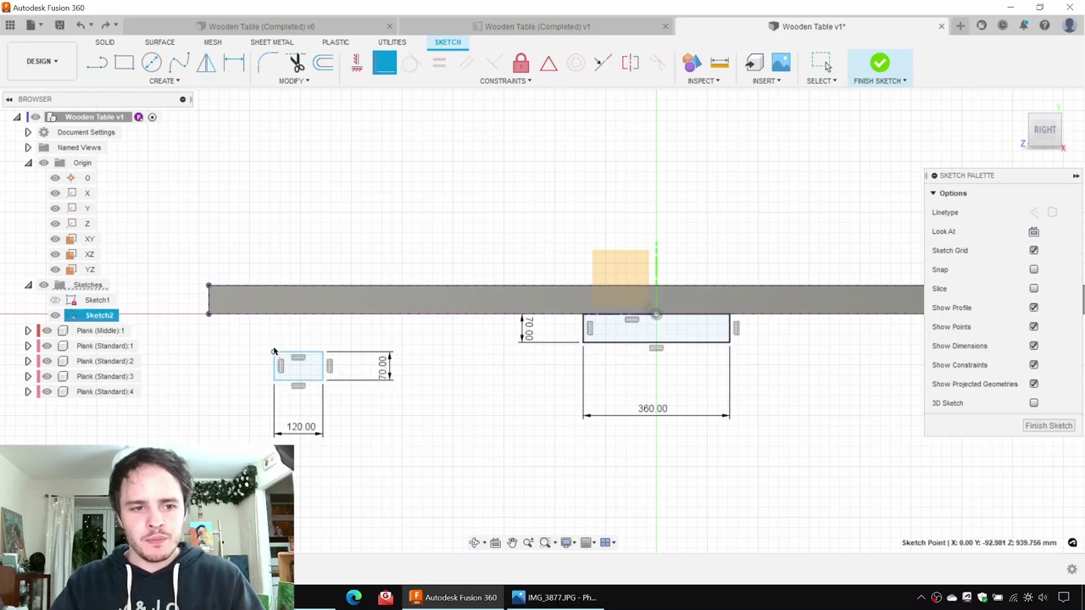
{"action": "left_click", "coordinate": [273, 316]}
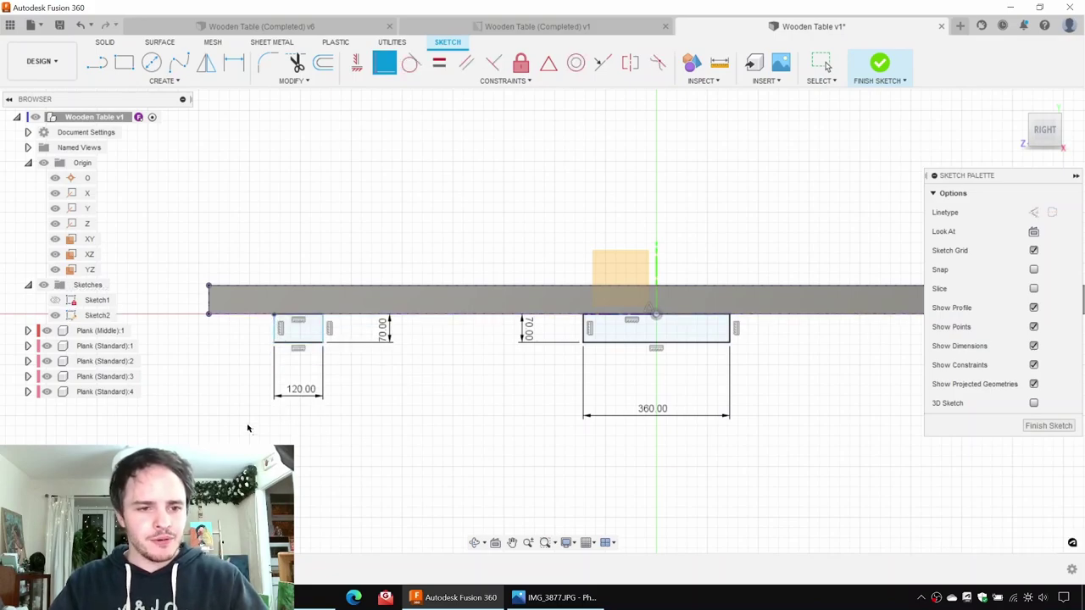
{"action": "key", "text": "Escape"}
Step: Dimension the distance from the tabletop's end edge to the 120 mm rectangle's outer edge as 160 mm
{"action": "middle_click_drag", "start_coordinate": [466, 418], "coordinate": [467, 395]}
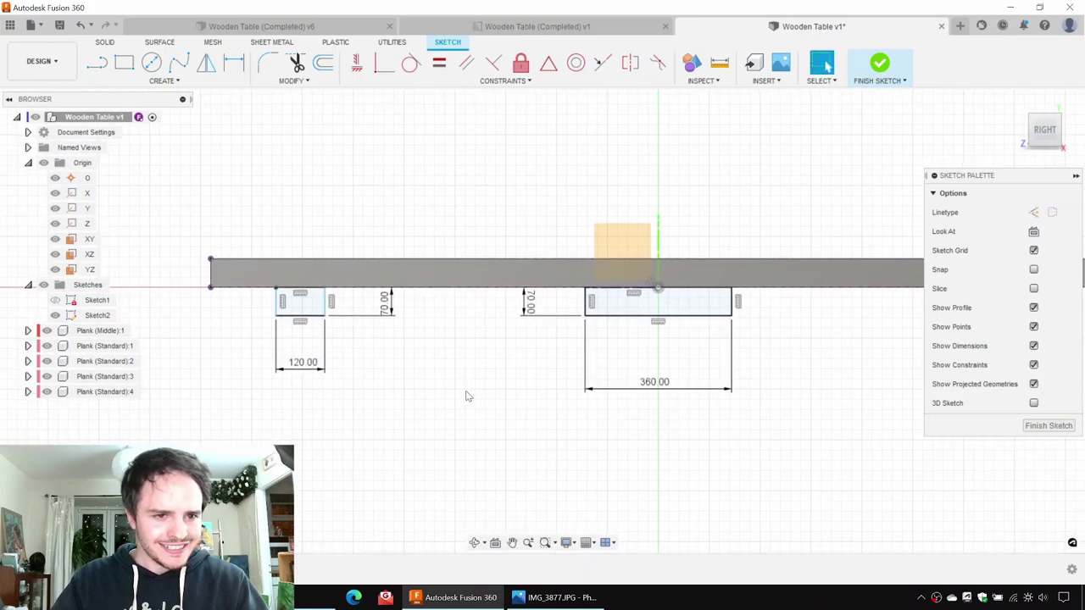
{"action": "key", "text": "d"}
{"action": "left_click", "coordinate": [212, 281]}
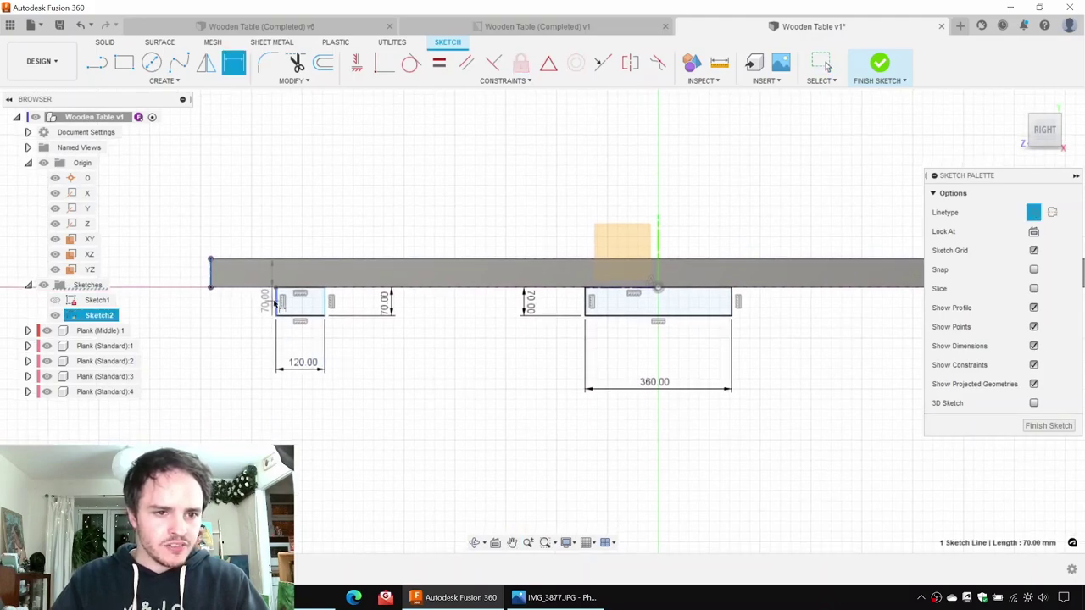
{"action": "left_click", "coordinate": [275, 293]}
{"action": "left_click", "coordinate": [243, 337]}
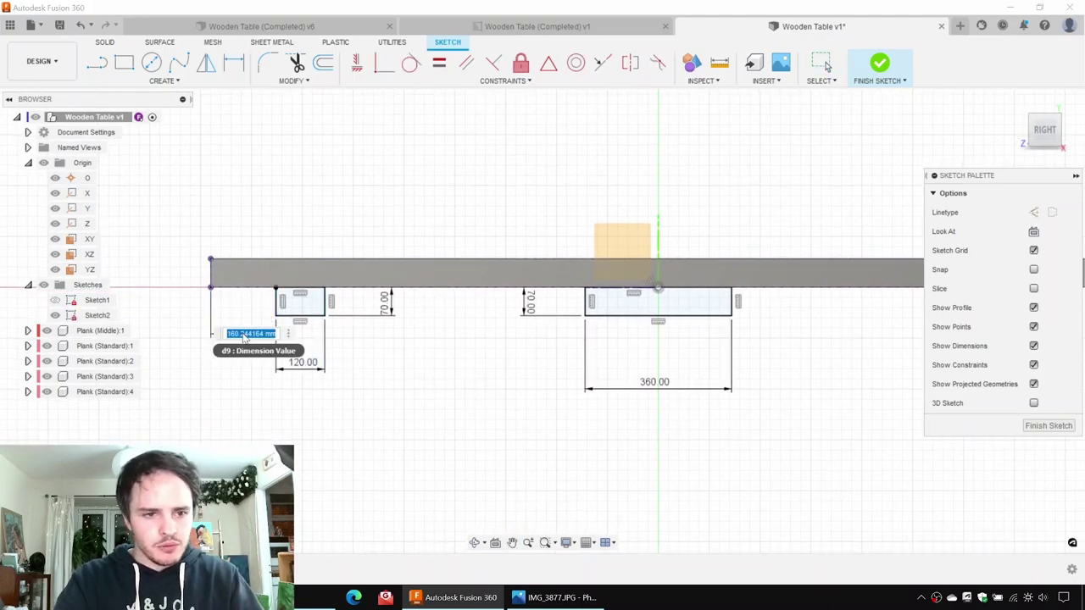
{"action": "type", "text": "160"}
{"action": "key", "text": "Return"}
{"action": "scroll", "coordinate": [436, 322], "scroll_direction": "down", "scroll_amount": 5}
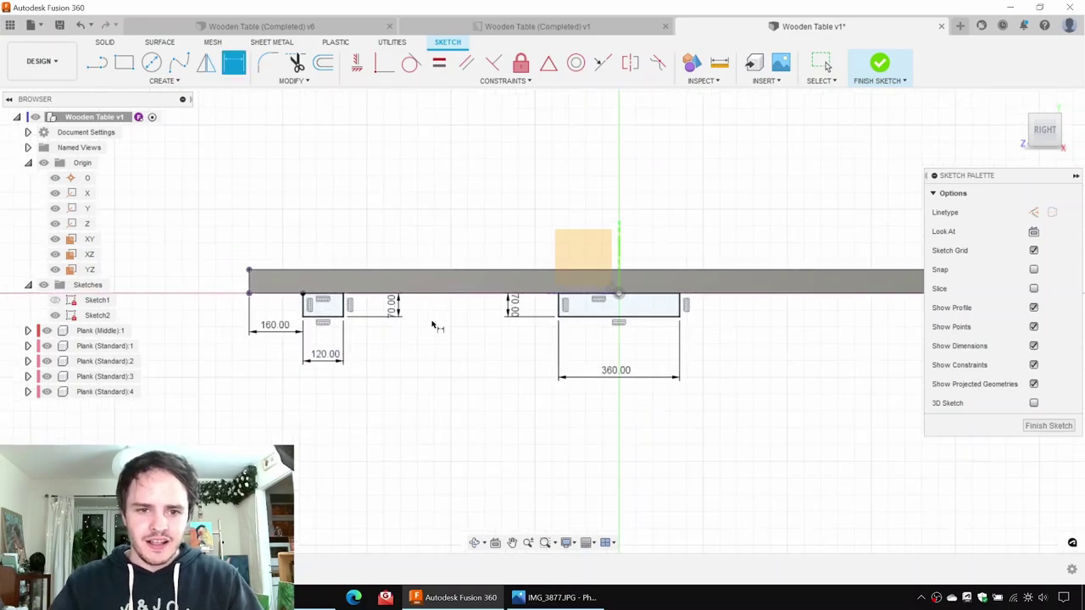
{"action": "scroll", "coordinate": [428, 333], "scroll_direction": "up", "scroll_amount": 2}
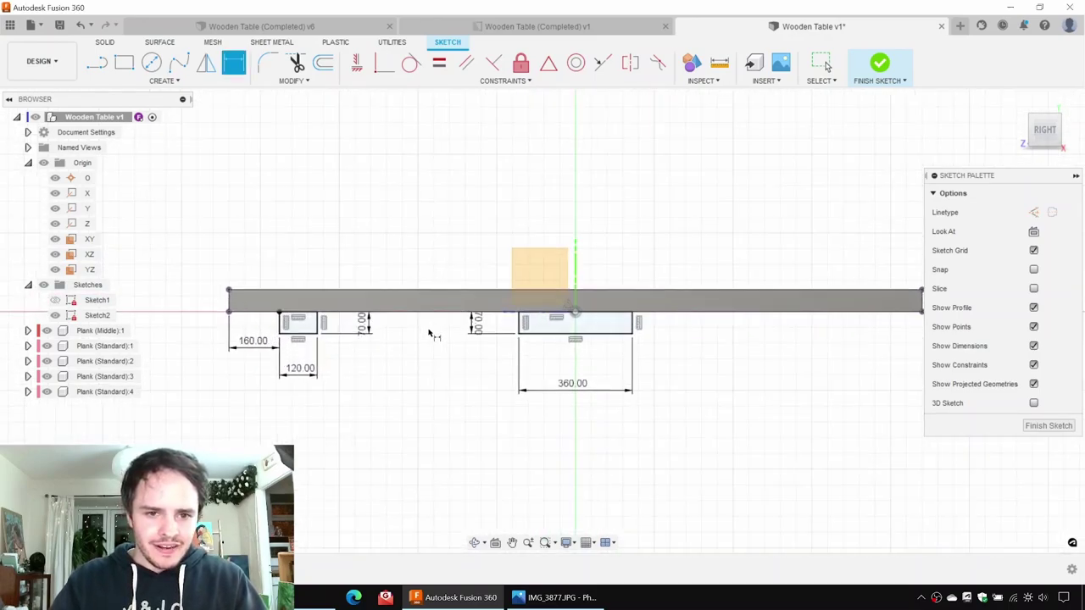
{"action": "middle_click_drag", "start_coordinate": [673, 339], "coordinate": [646, 339]}
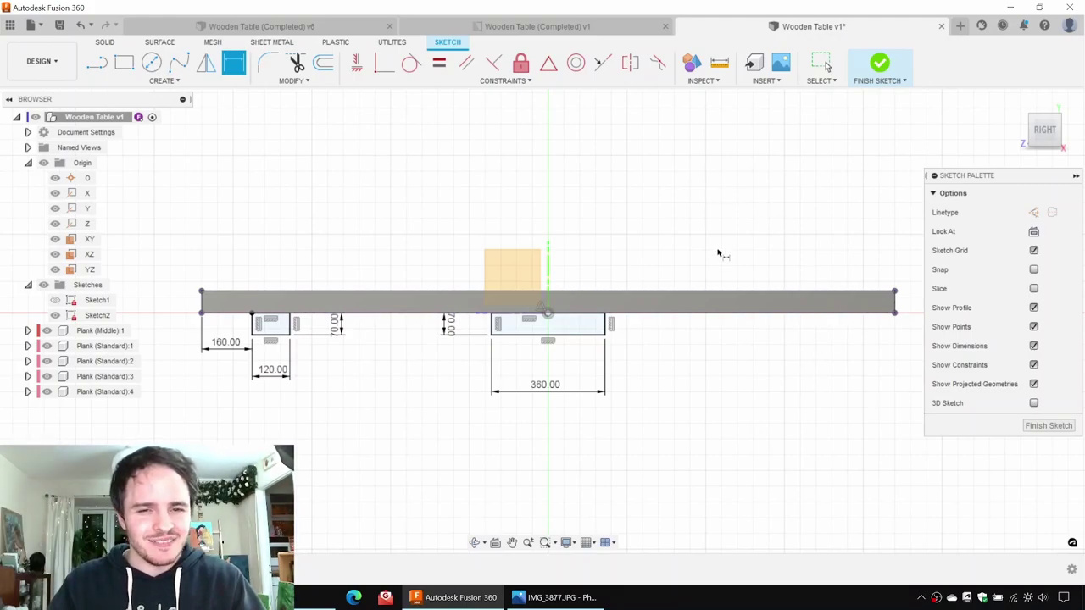
{"action": "key", "text": "Escape"}
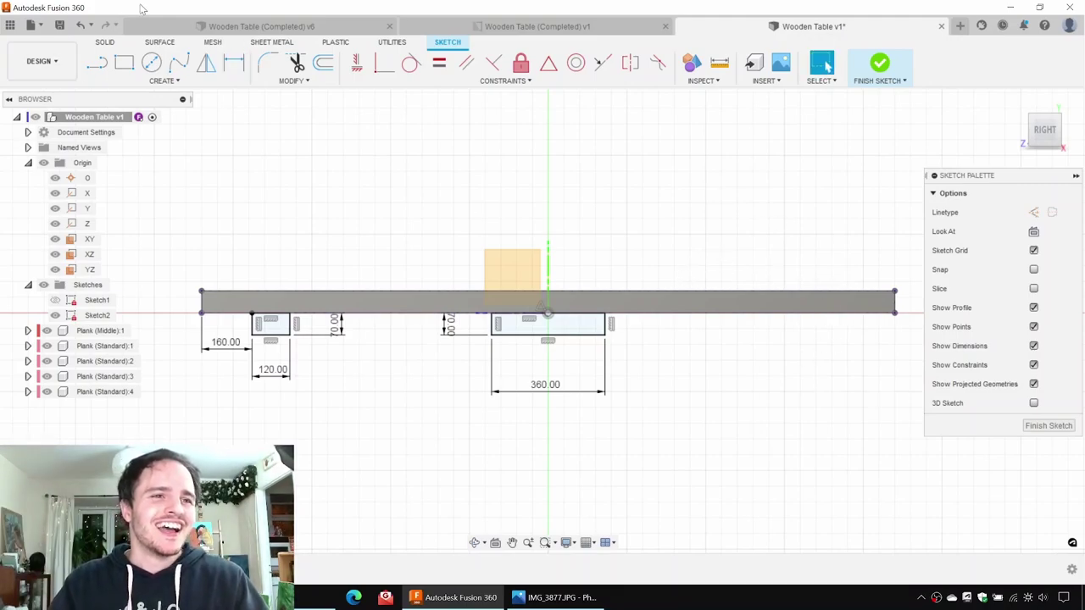
Step: Draw a vertical centre line from the origin to the 360 mm rectangle's lower edge and convert it to construction geometry
{"action": "left_click", "coordinate": [104, 65]}
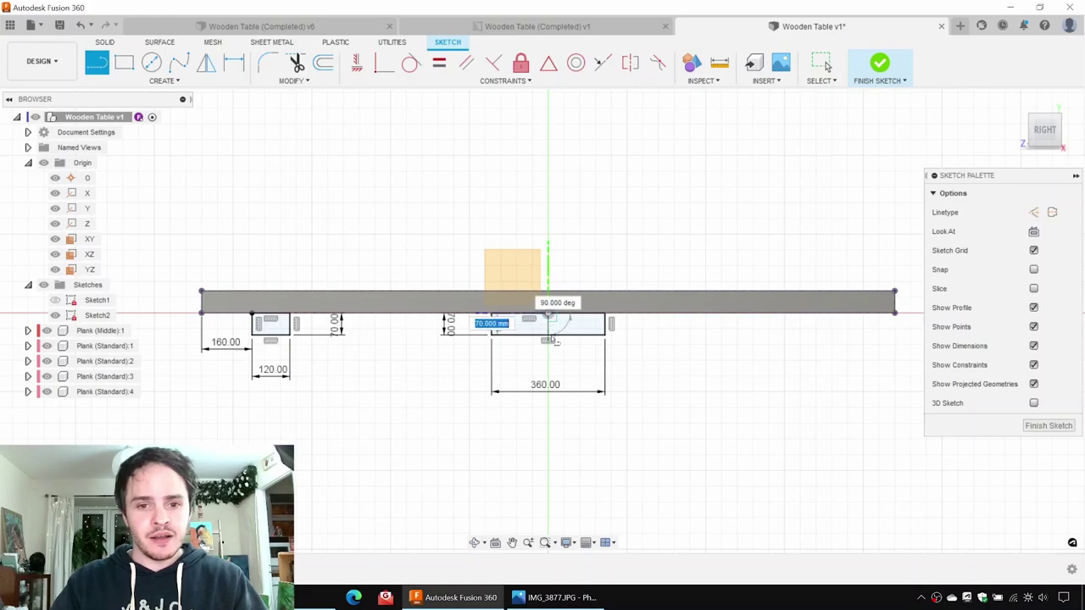
{"action": "left_click", "coordinate": [547, 335]}
{"action": "key", "text": "Escape"}
{"action": "left_click", "coordinate": [548, 325]}
{"action": "key", "text": "x"}
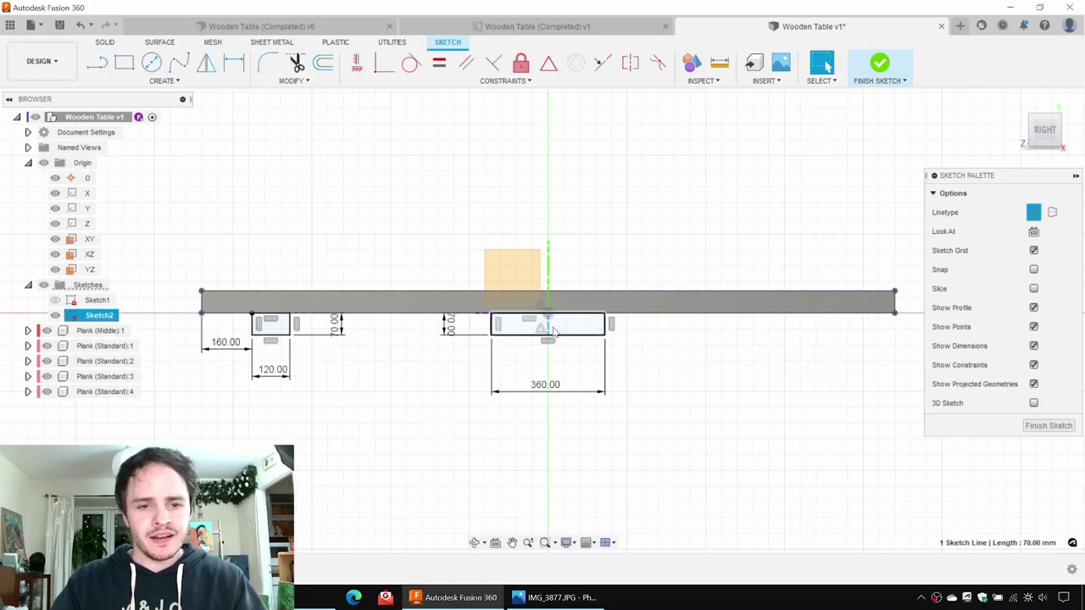
{"action": "key", "text": "Escape"}
Step: Mirror the 120 mm rectangle about the vertical construction line at the origin, and finish the sketch
{"action": "left_click_drag", "start_coordinate": [230, 267], "coordinate": [328, 387]}
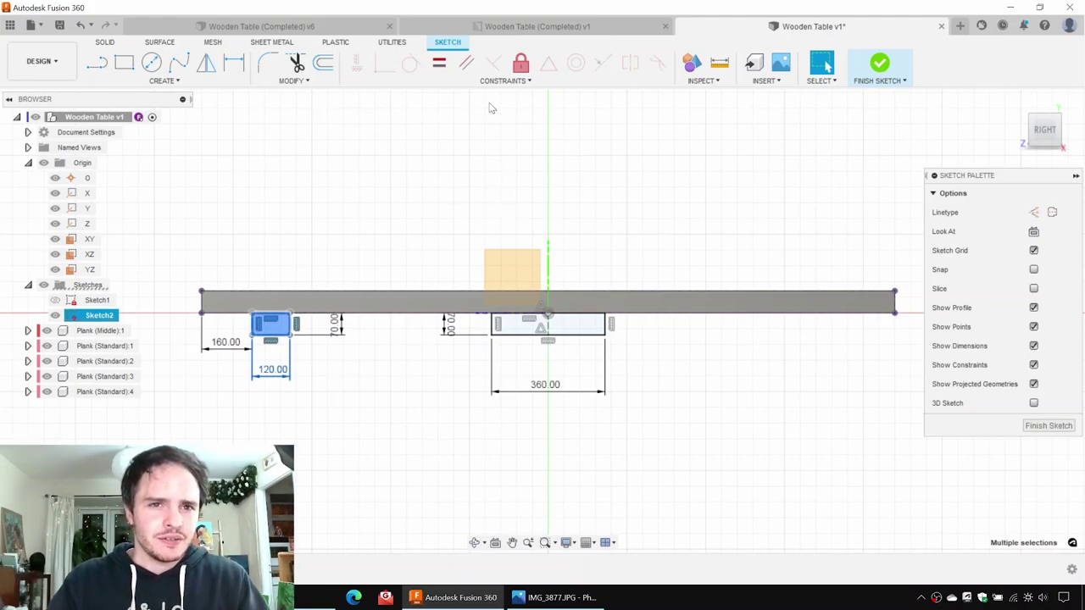
{"action": "key", "text": "Escape"}
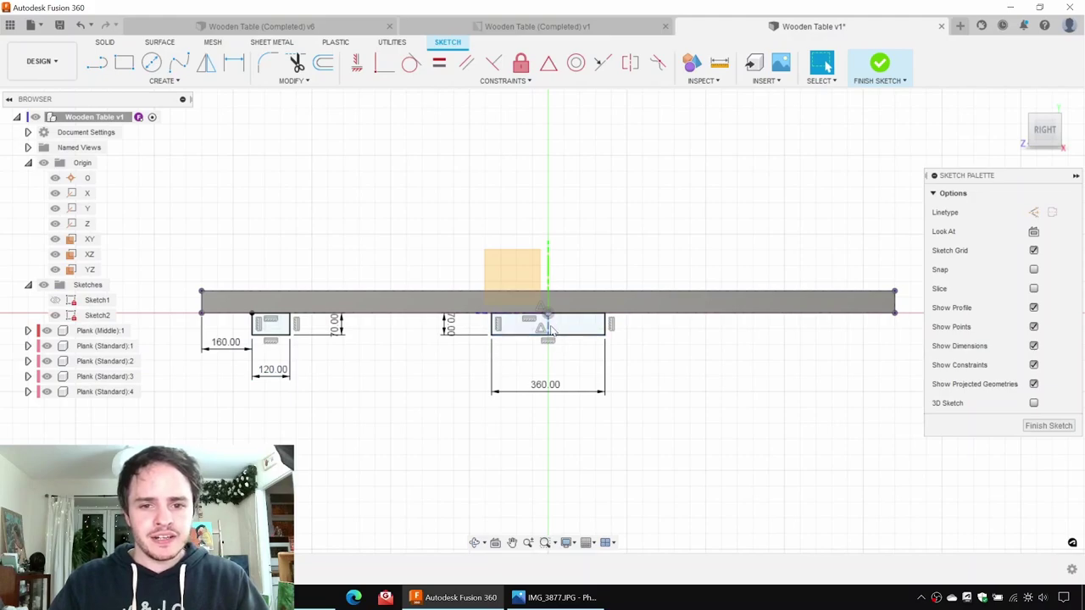
{"action": "left_click", "coordinate": [174, 81]}
{"action": "left_click", "coordinate": [106, 235]}
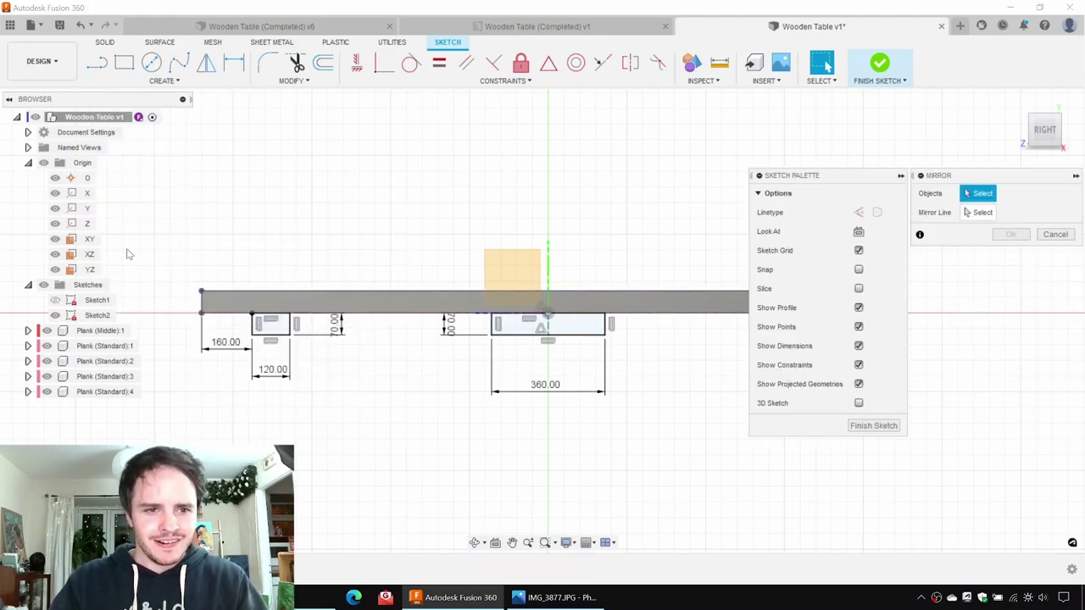
{"action": "left_click_drag", "start_coordinate": [224, 235], "coordinate": [403, 407]}
{"action": "left_click", "coordinate": [985, 213]}
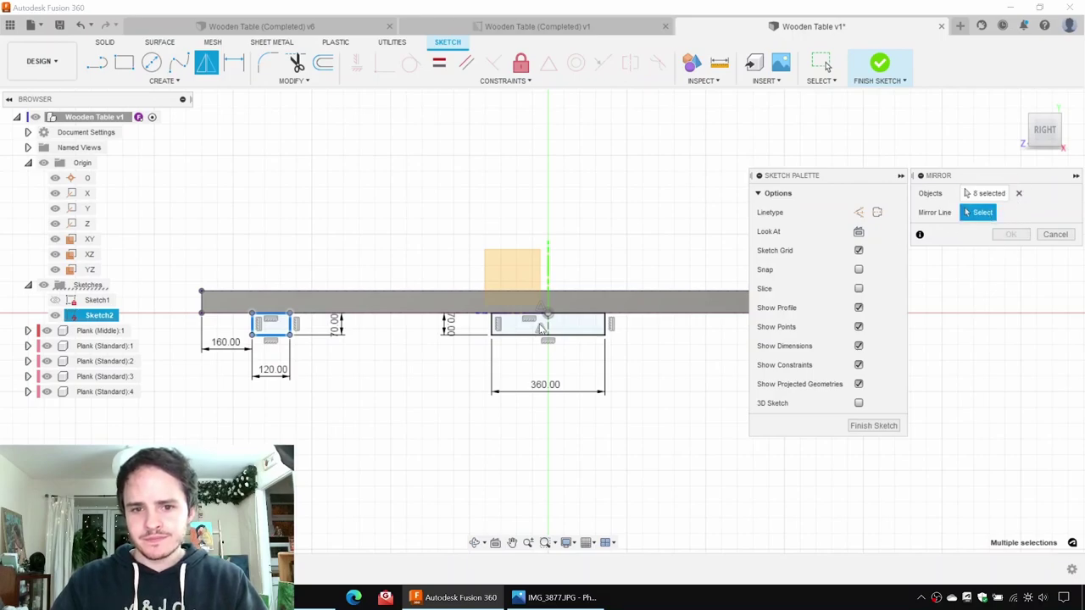
{"action": "left_click", "coordinate": [549, 328]}
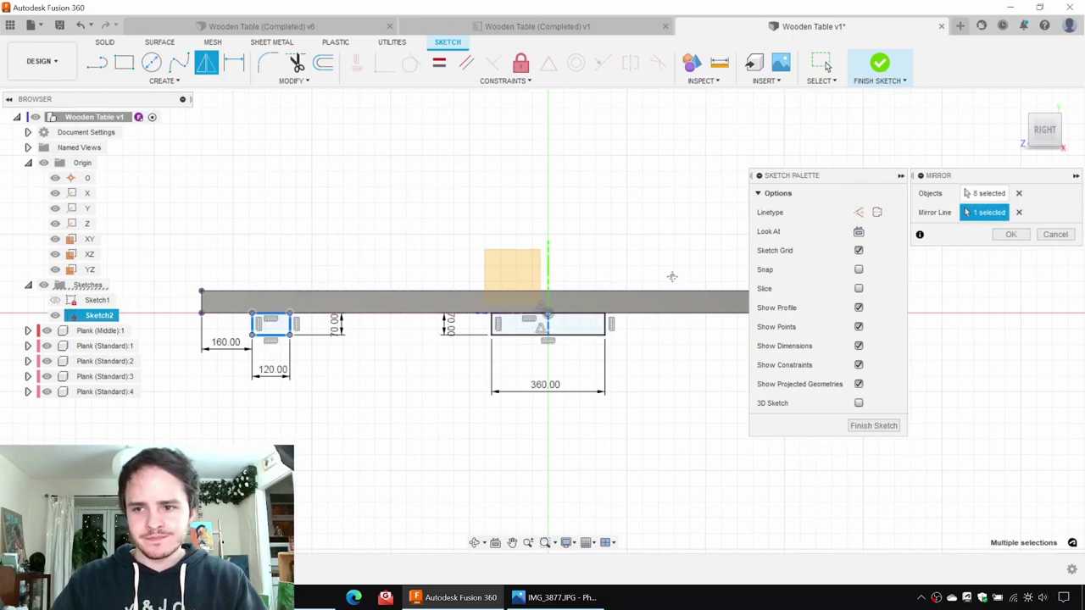
{"action": "left_click", "coordinate": [1010, 233]}
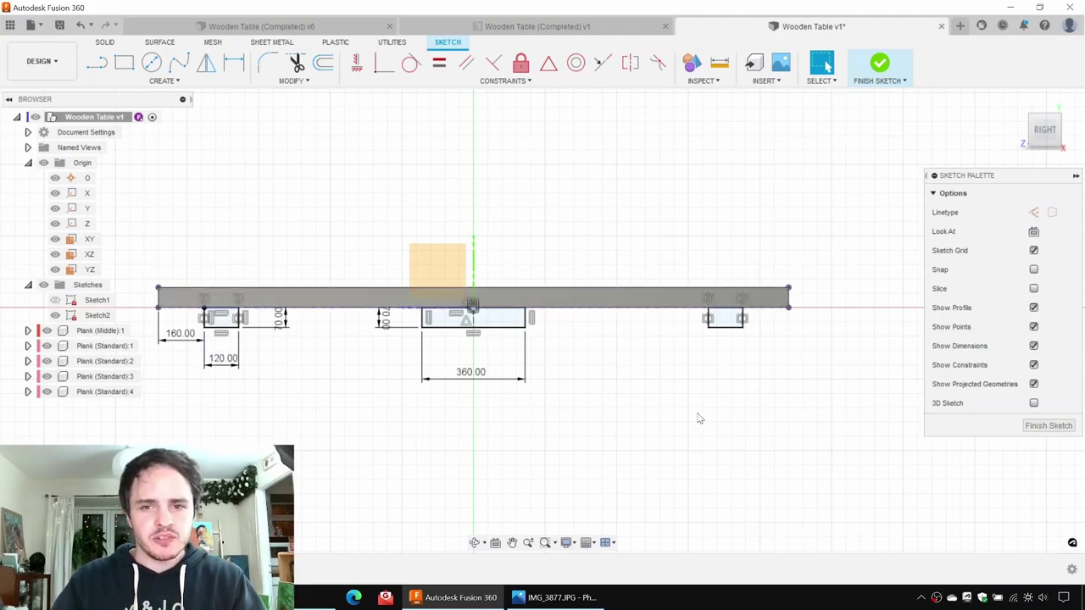
{"action": "left_click", "coordinate": [881, 63]}
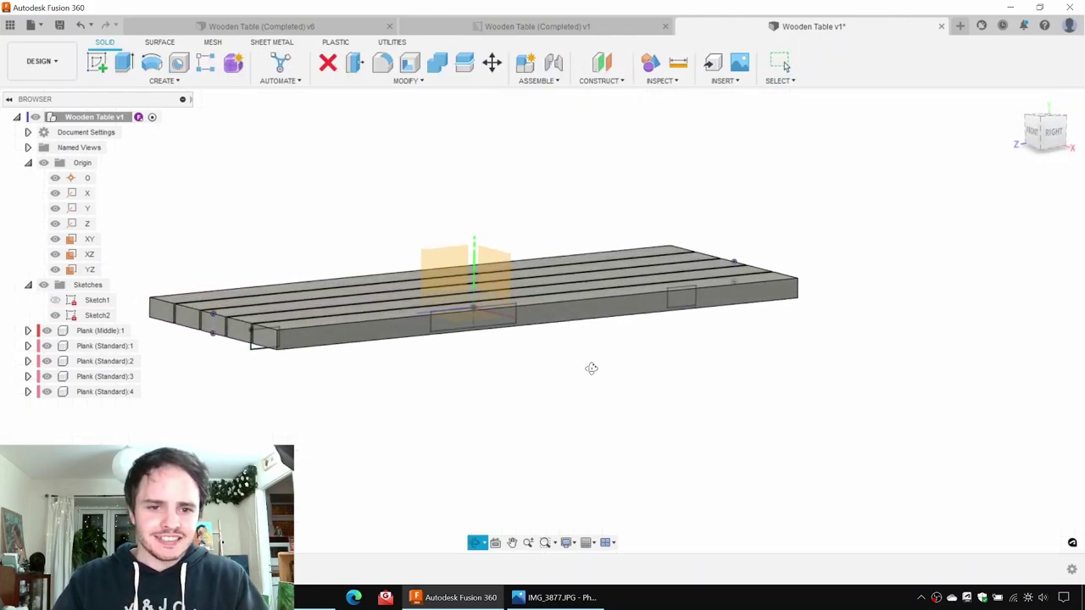
Step: Hide the origin geometry and start an extrusion of the 360 mm middle rectangle with its direction set to Symmetric
{"action": "left_click", "coordinate": [43, 162]}
{"action": "middle_click_drag", "start_coordinate": [433, 250], "coordinate": [460, 222], "text": "shift"}
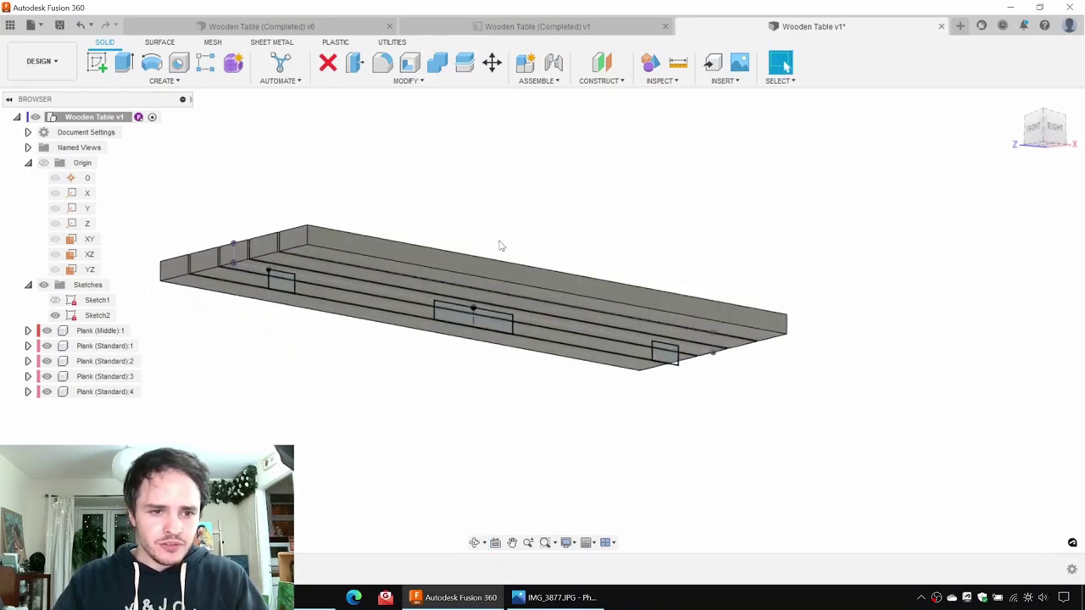
{"action": "key", "text": "e"}
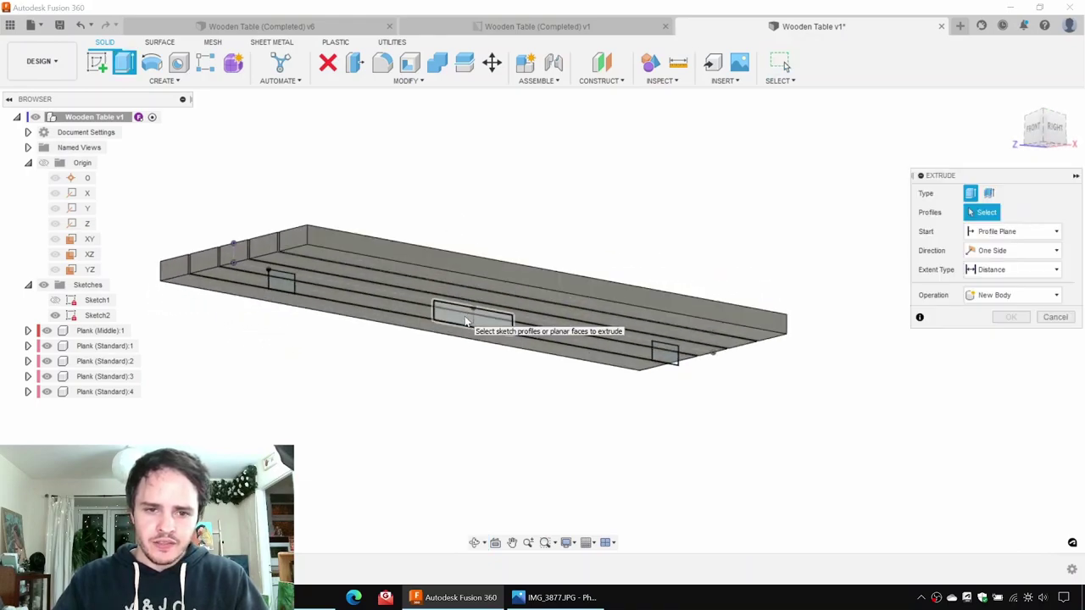
{"action": "left_click", "coordinate": [464, 321]}
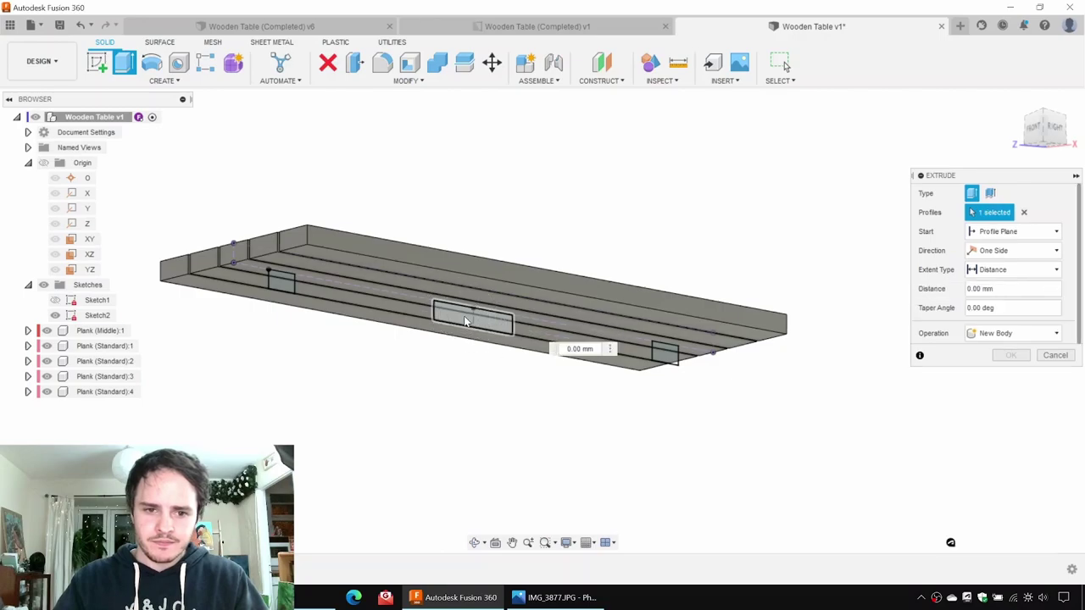
{"action": "mouse_move", "coordinate": [466, 322]}
{"action": "middle_mouse_down", "text": "shift"}
{"action": "mouse_move", "coordinate": [481, 385]}
{"action": "mouse_move", "coordinate": [497, 382]}
{"action": "middle_mouse_up", "text": "shift"}
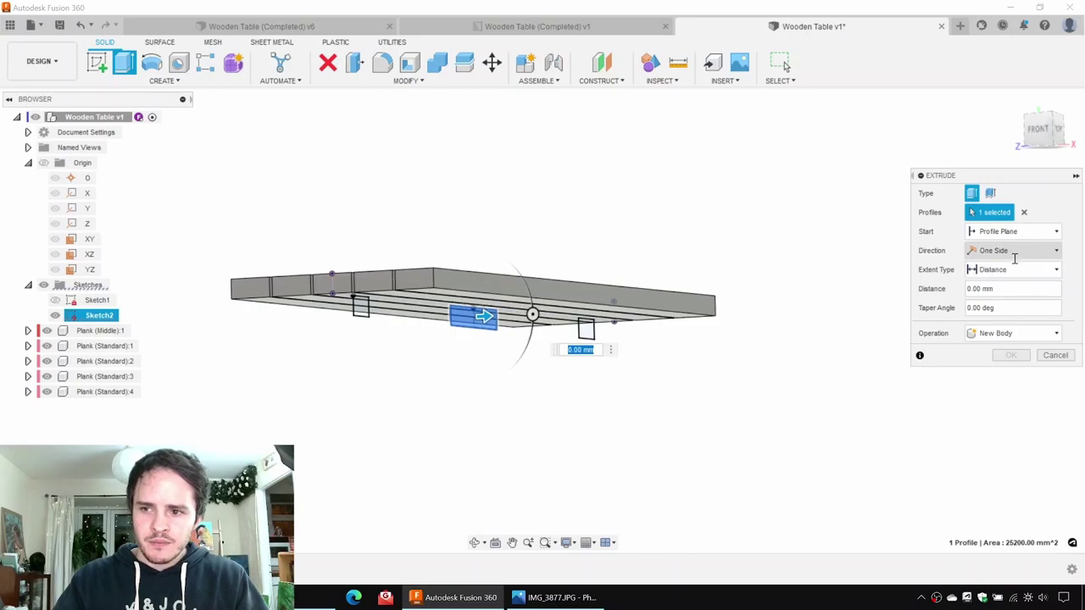
{"action": "left_click_drag", "start_coordinate": [485, 315], "coordinate": [588, 319]}
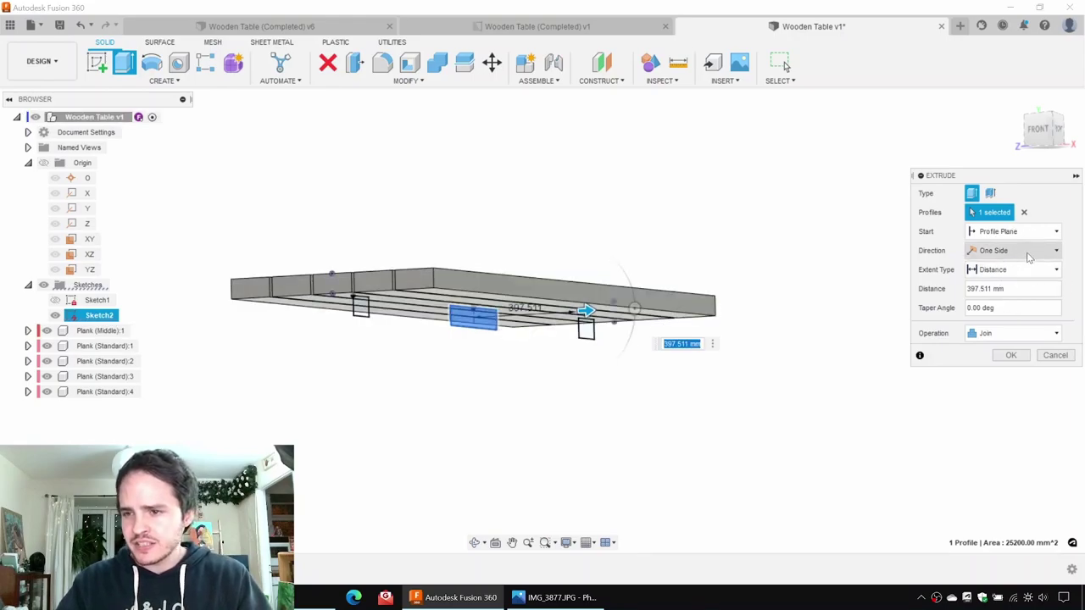
{"action": "left_click", "coordinate": [1027, 254]}
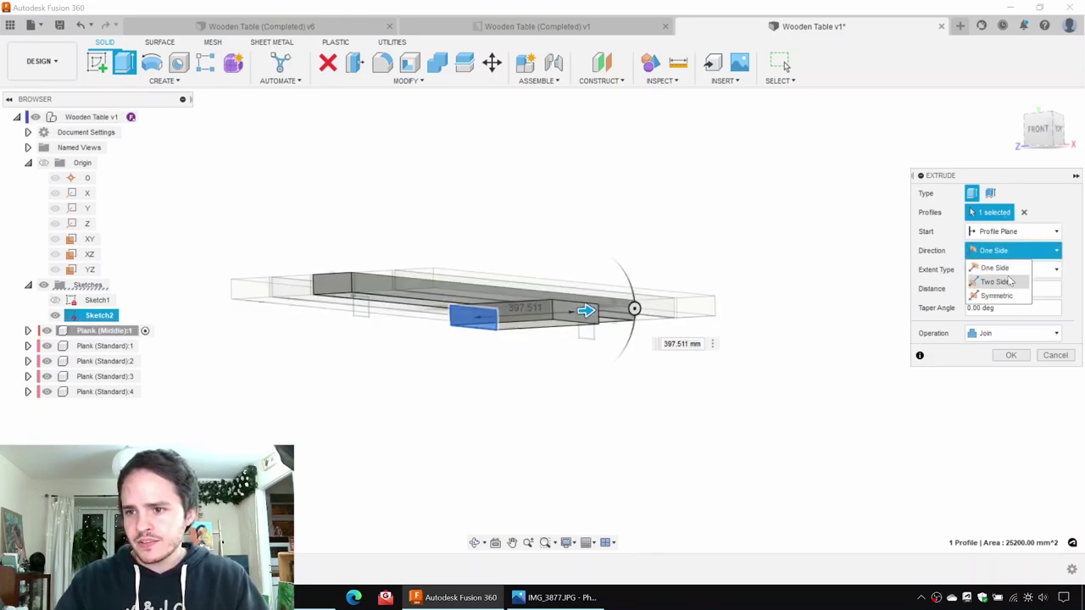
{"action": "left_click", "coordinate": [998, 296]}
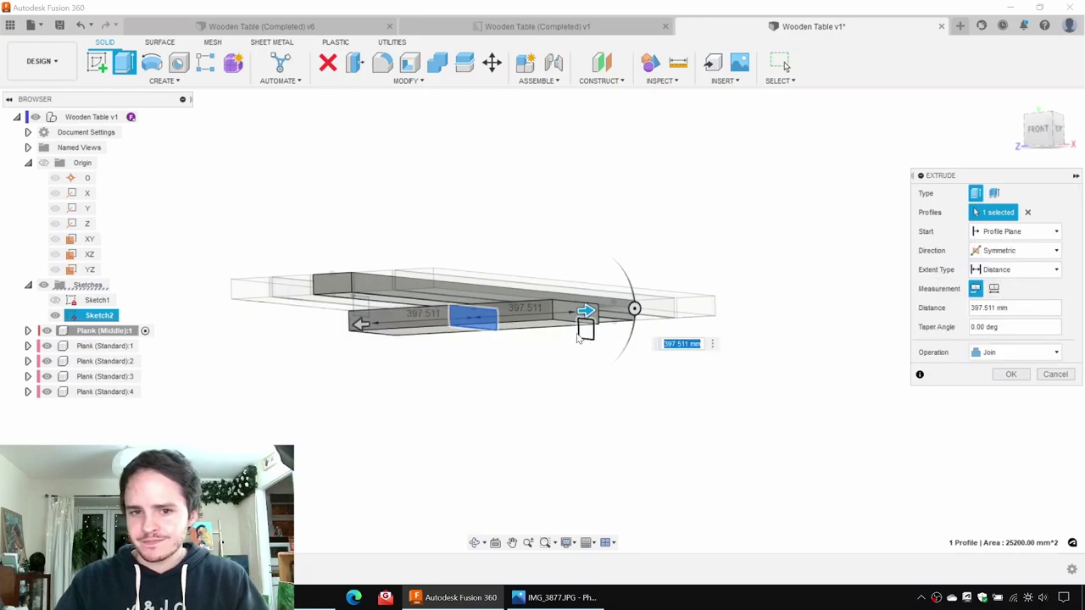
Step: Set the symmetric extrusion's distance to 340 mm on each side of the middle profile
{"action": "left_click_drag", "start_coordinate": [585, 310], "coordinate": [550, 313]}
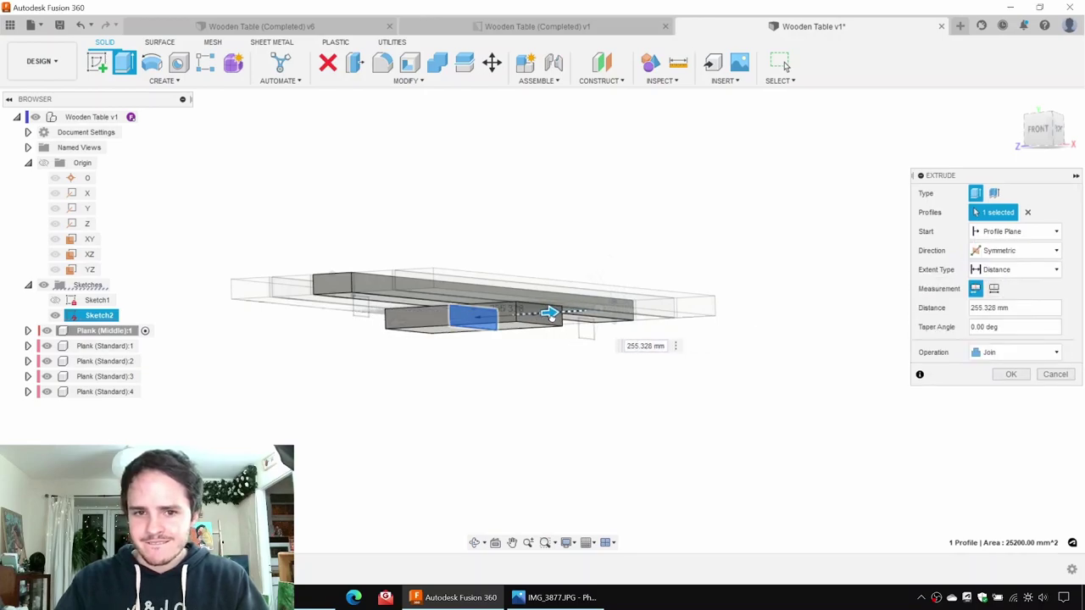
{"action": "middle_click_drag", "start_coordinate": [561, 361], "coordinate": [579, 382], "text": "shift"}
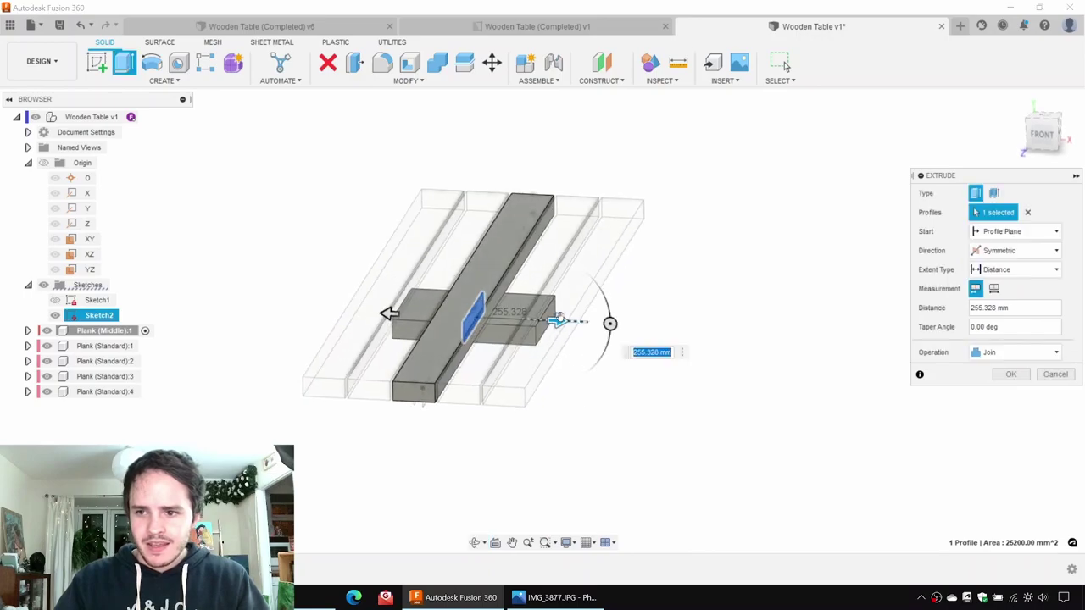
{"action": "left_click_drag", "start_coordinate": [560, 319], "coordinate": [574, 321]}
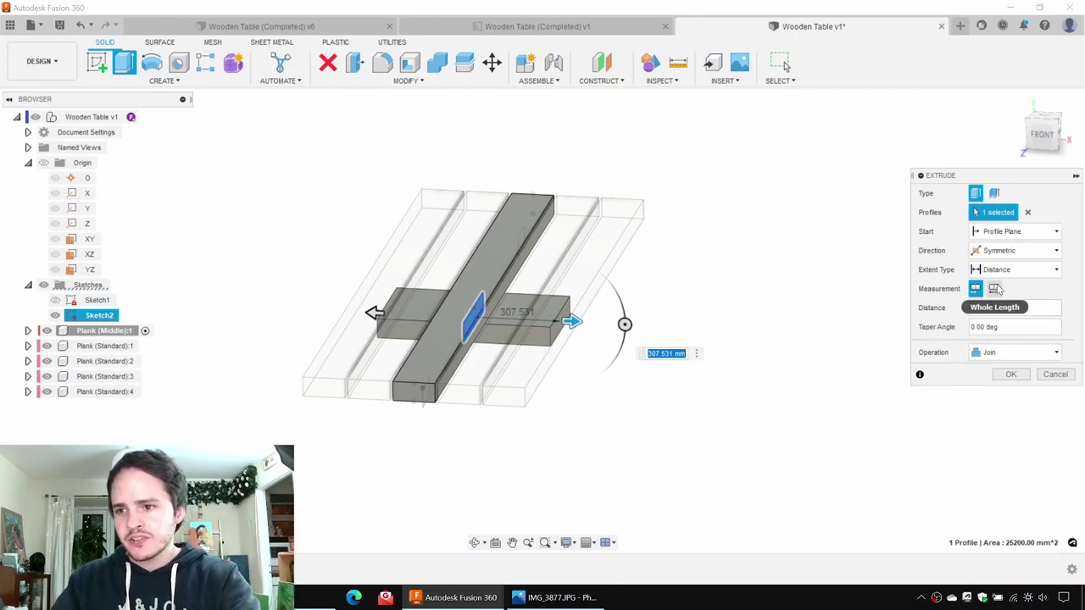
{"action": "left_click_drag", "start_coordinate": [1021, 306], "coordinate": [942, 311]}
{"action": "type", "text": "34"}
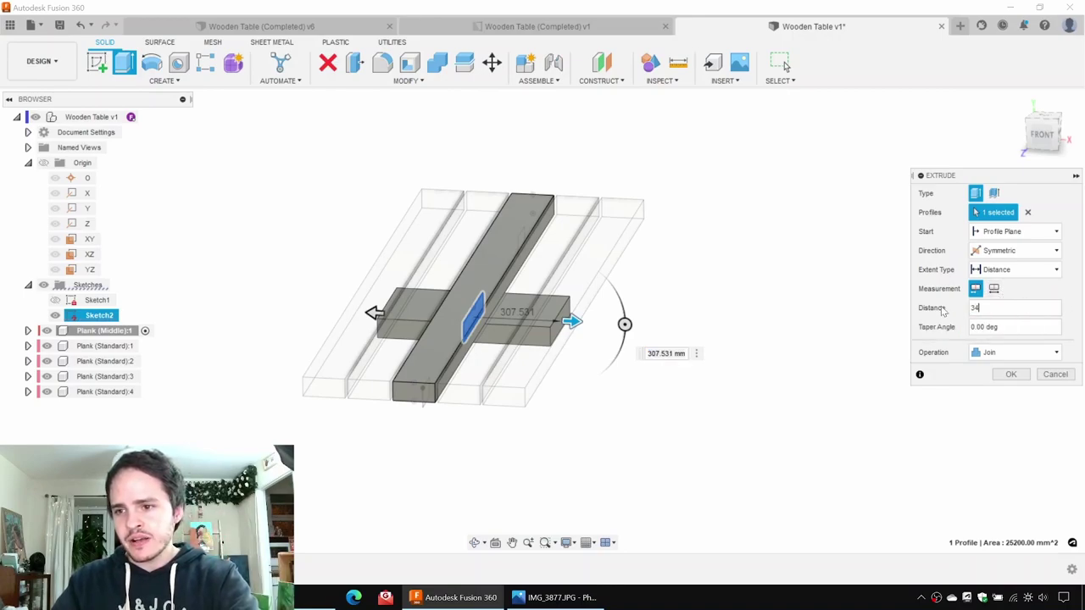
{"action": "type", "text": "0"}
{"action": "middle_click_drag", "start_coordinate": [581, 351], "coordinate": [502, 331], "text": "shift"}
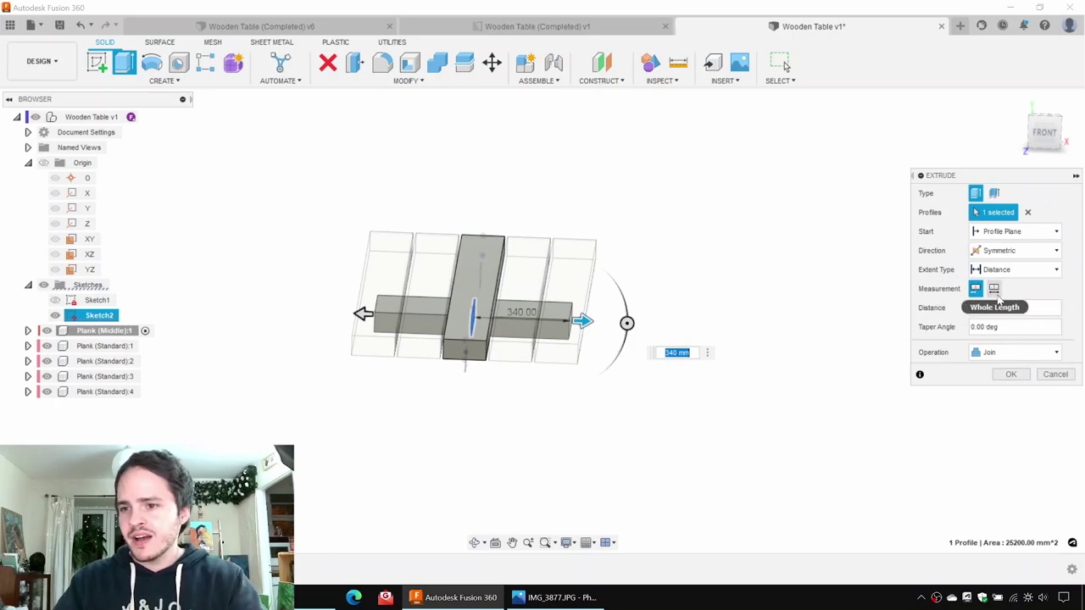
Step: Try the Whole Length measurement with a distance of 680 mm, and return to Half Length with 340 mm
{"action": "left_click", "coordinate": [994, 289]}
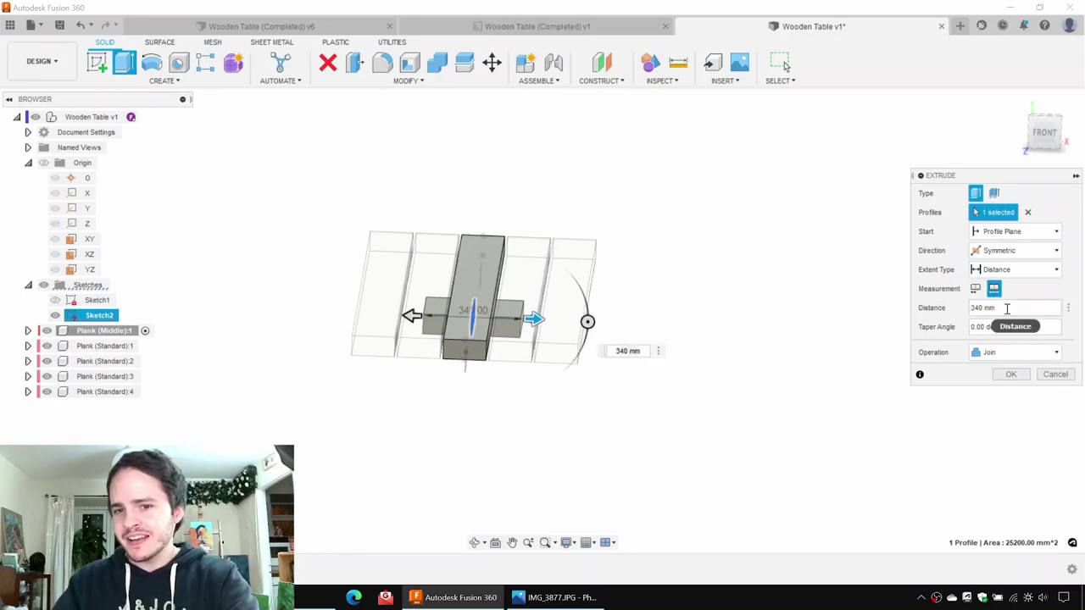
{"action": "type", "text": "680"}
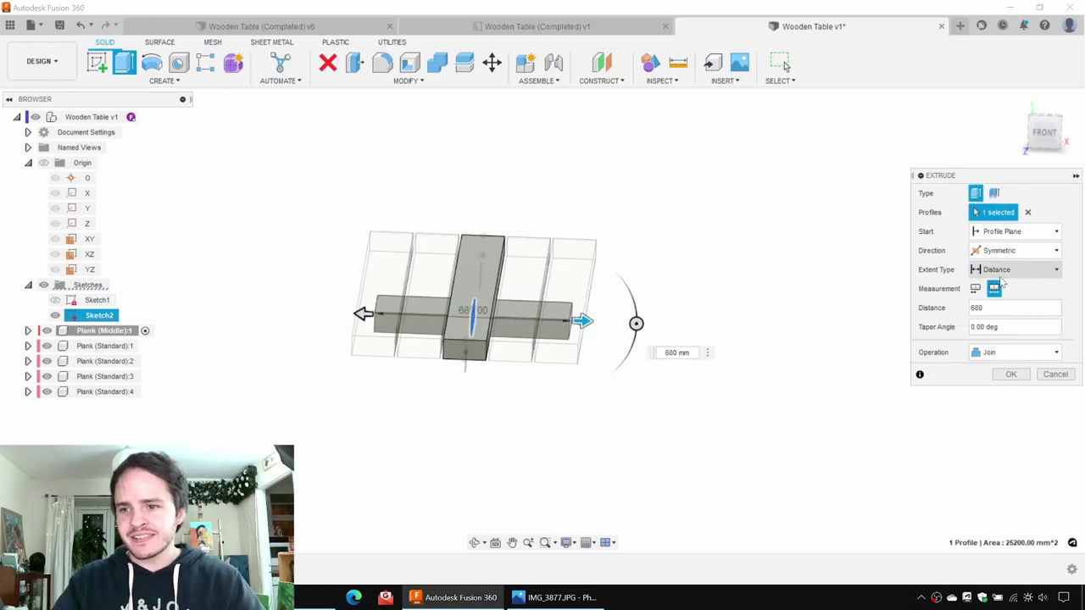
{"action": "left_click", "coordinate": [975, 289]}
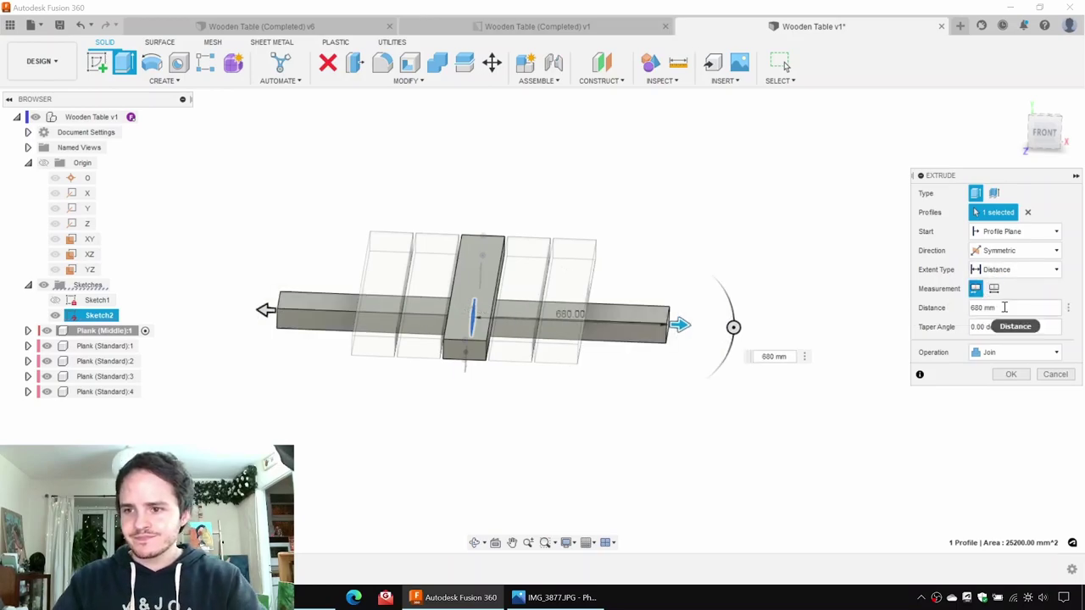
{"action": "type", "text": "0"}
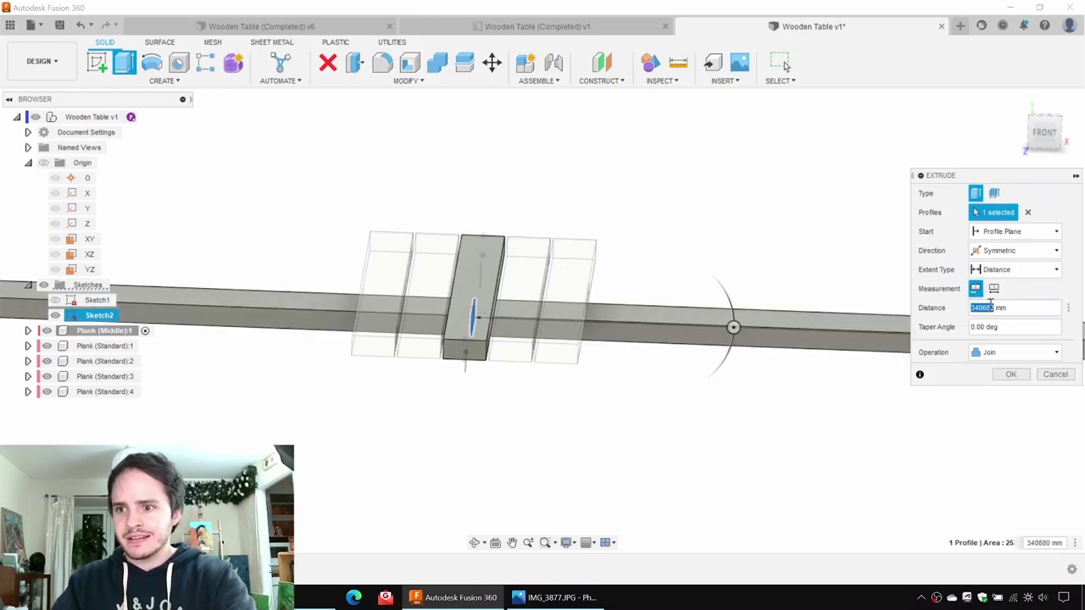
{"action": "type", "text": "340"}
Step: Set the middle support's extrusion operation to New Component and complete the extrusion
{"action": "middle_click_drag", "start_coordinate": [630, 361], "coordinate": [597, 347], "text": "shift"}
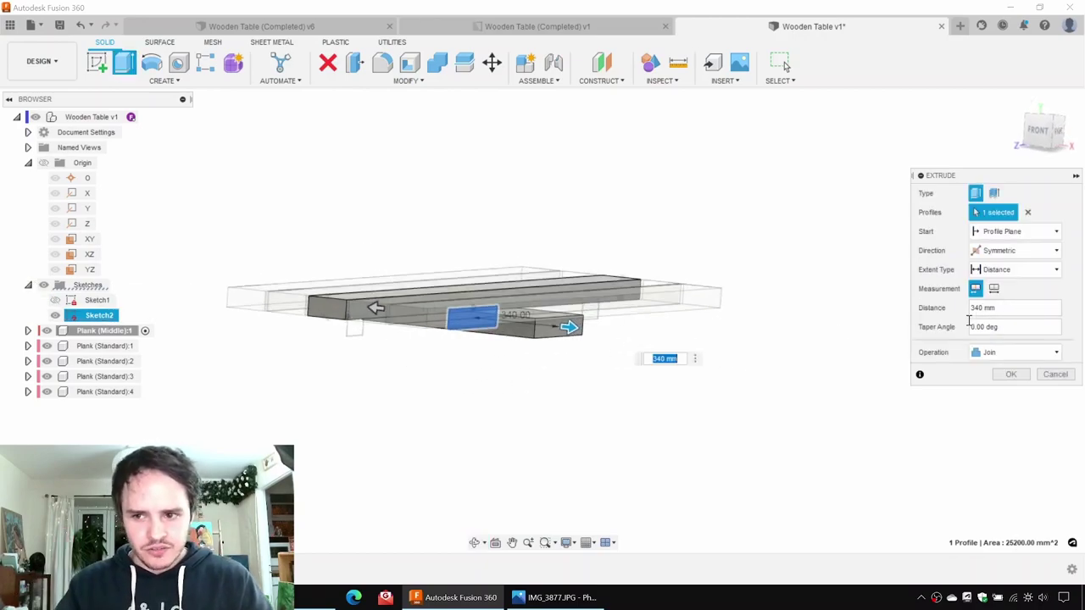
{"action": "middle_click_drag", "start_coordinate": [657, 251], "coordinate": [653, 279], "text": "shift"}
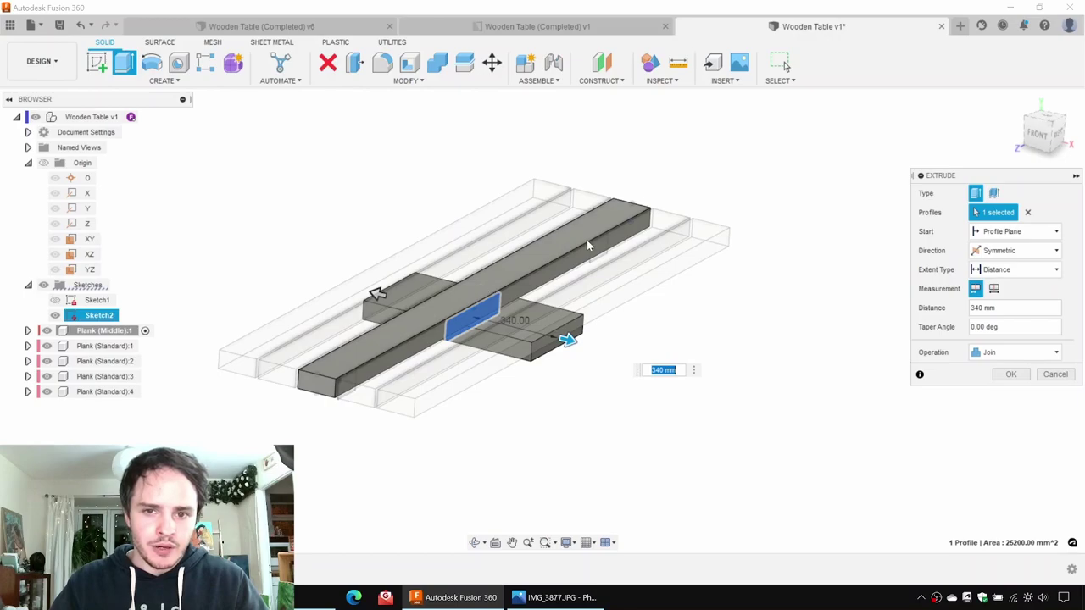
{"action": "left_click", "coordinate": [1025, 364]}
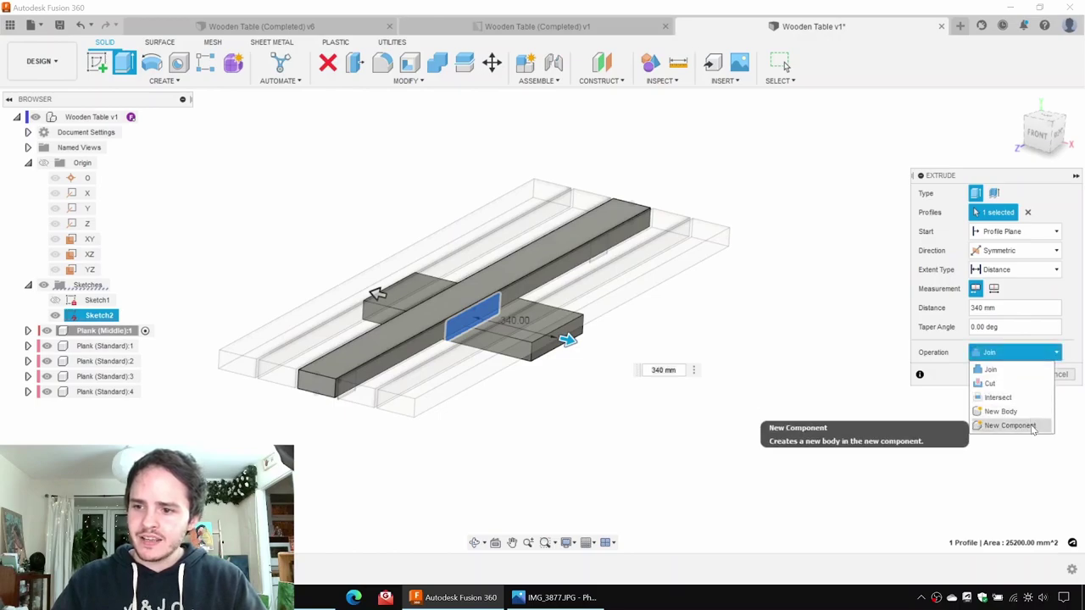
{"action": "left_click", "coordinate": [1009, 426]}
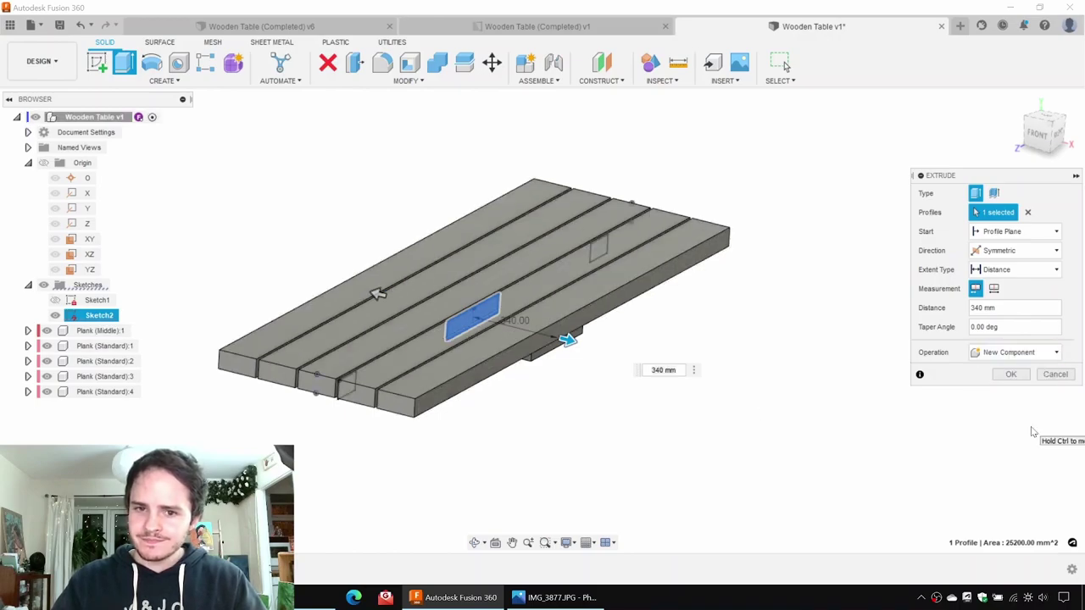
{"action": "middle_click_drag", "start_coordinate": [705, 431], "coordinate": [587, 349], "text": "shift"}
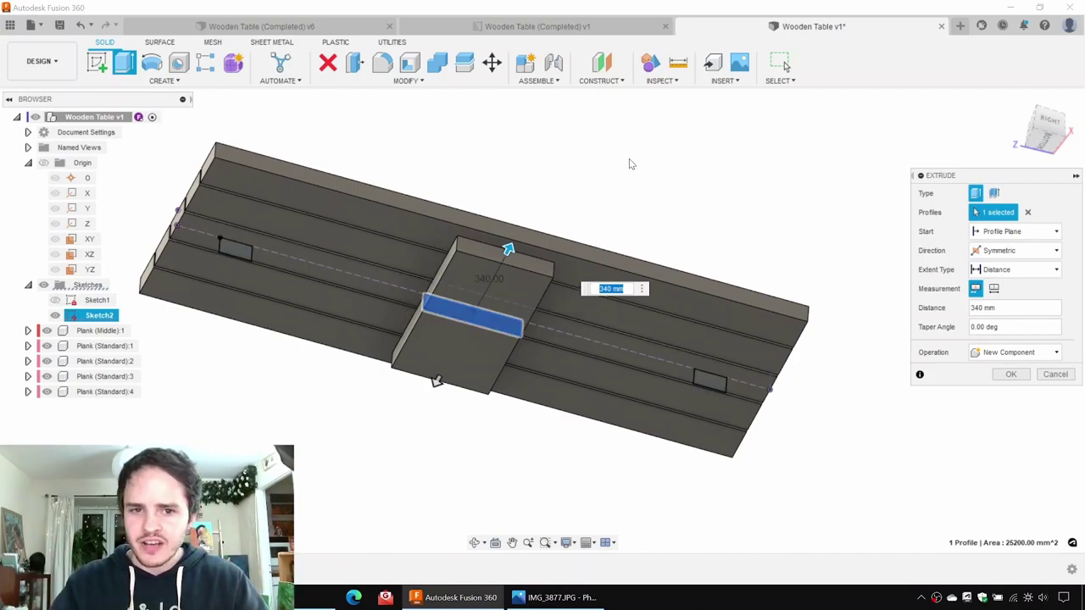
{"action": "left_click", "coordinate": [1013, 374]}
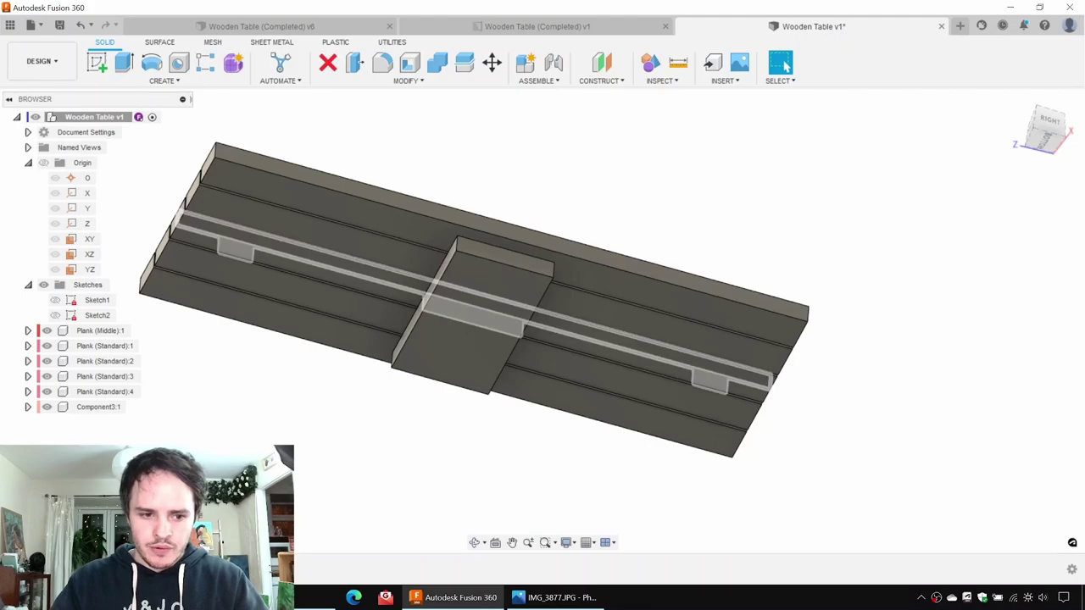
Step: Edit the support sketch to set the middle rectangle's width to 240 mm, and finish the sketch
{"action": "double_click", "coordinate": [211, 569]}
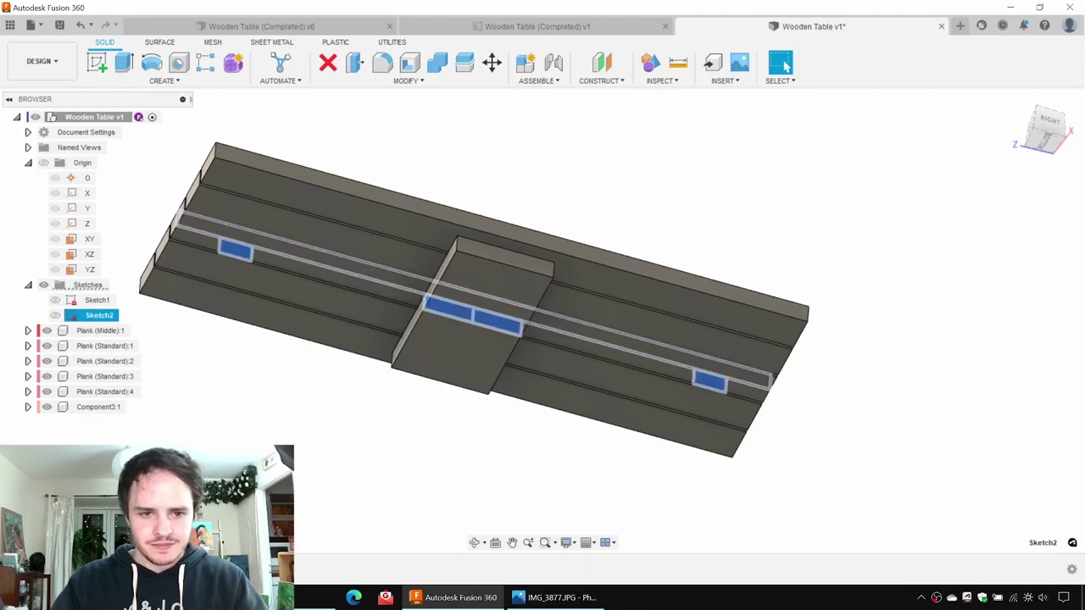
{"action": "double_click", "coordinate": [480, 388]}
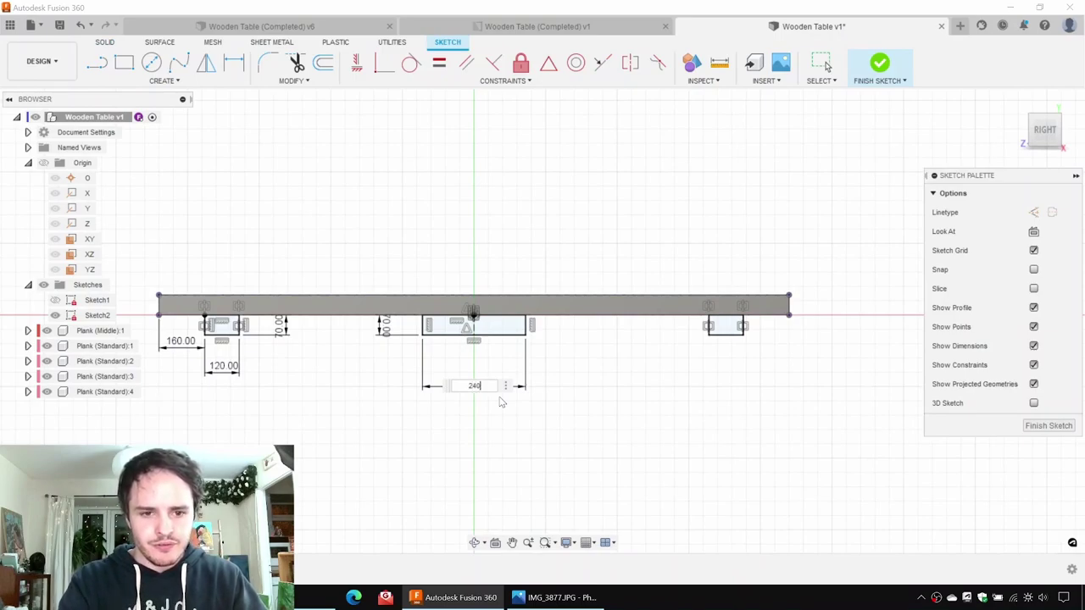
{"action": "type", "text": "240"}
{"action": "key", "text": "Return"}
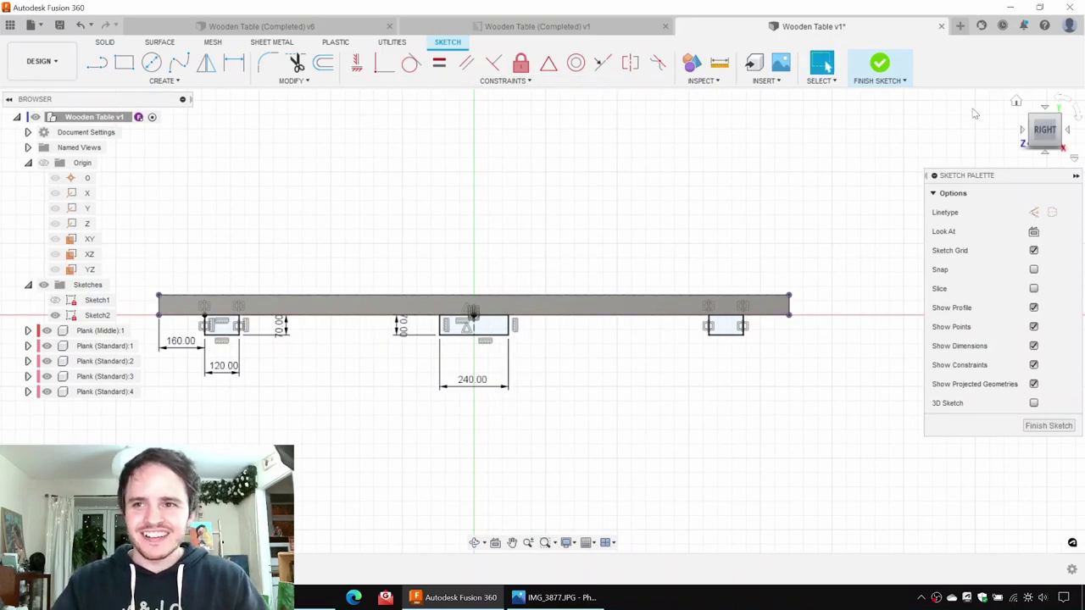
{"action": "left_click", "coordinate": [880, 66]}
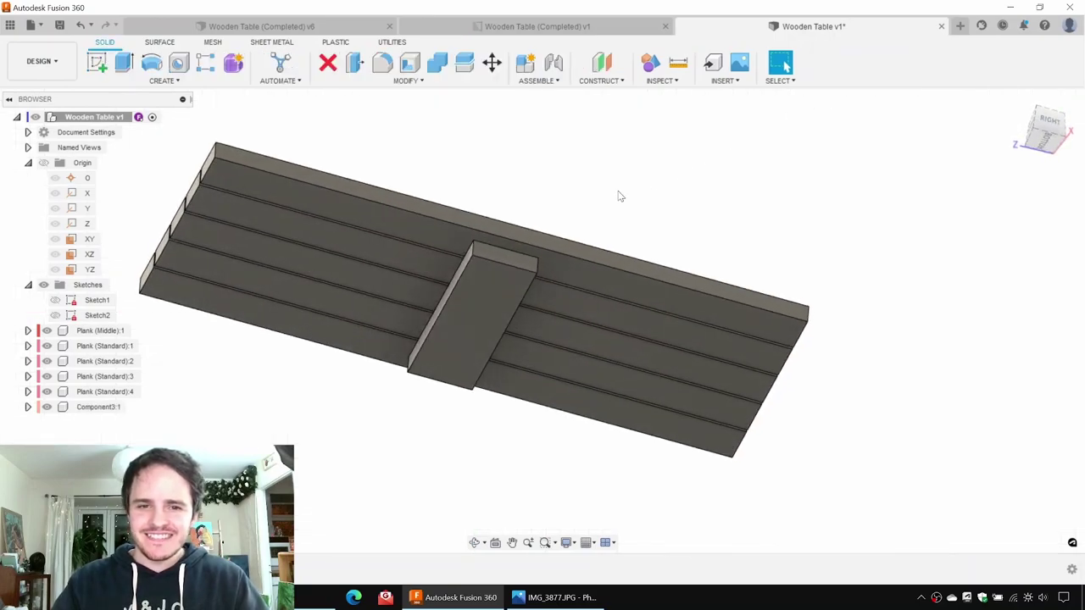
Step: Make Sketch2 visible again so the end support profiles beneath the tabletop can be selected
{"action": "mouse_move", "coordinate": [606, 186]}
{"action": "middle_mouse_down", "text": "shift"}
{"action": "mouse_move", "coordinate": [635, 206]}
{"action": "mouse_move", "coordinate": [667, 201]}
{"action": "mouse_move", "coordinate": [639, 218]}
{"action": "middle_mouse_up", "text": "shift"}
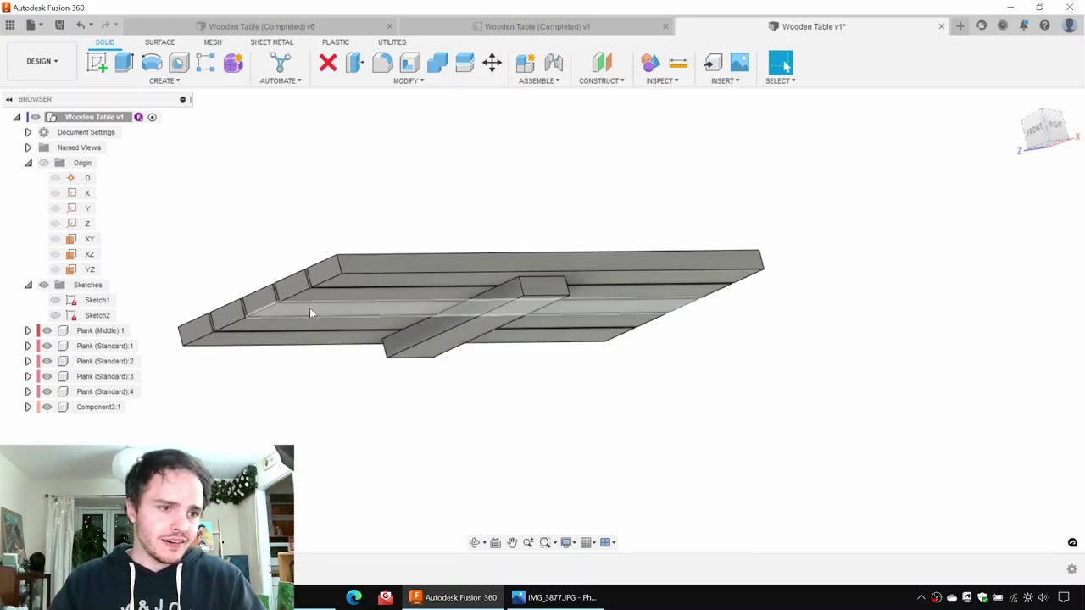
{"action": "left_click", "coordinate": [55, 316]}
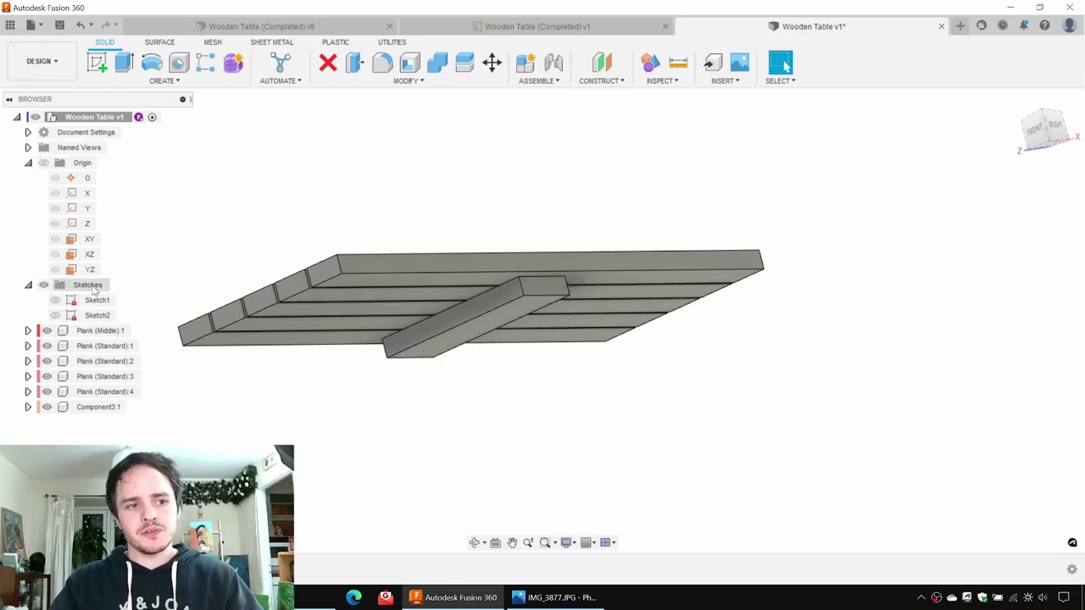
{"action": "left_click", "coordinate": [28, 285]}
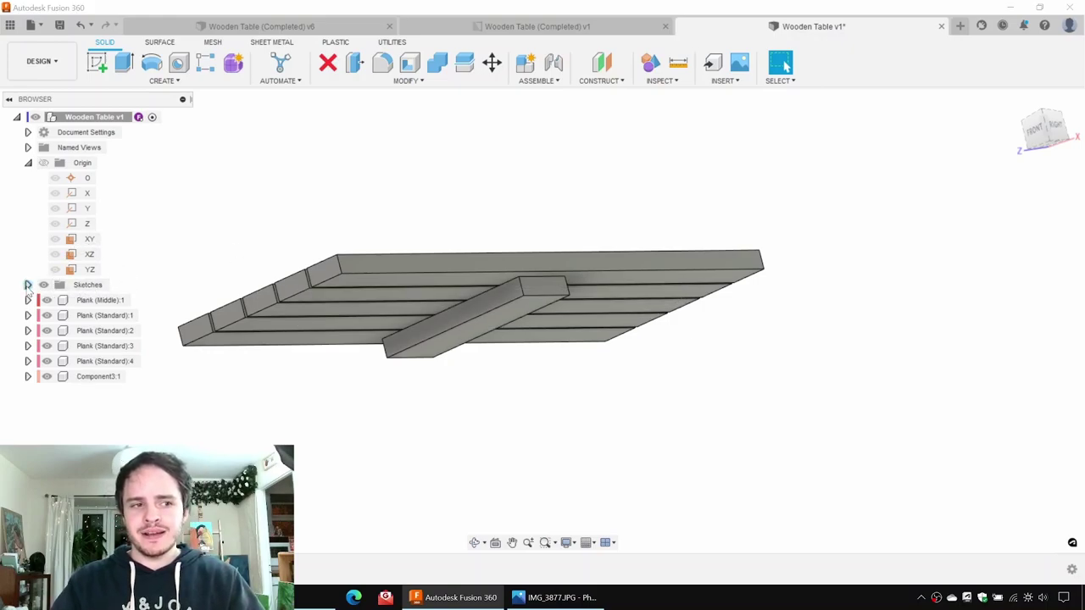
{"action": "left_click", "coordinate": [28, 285]}
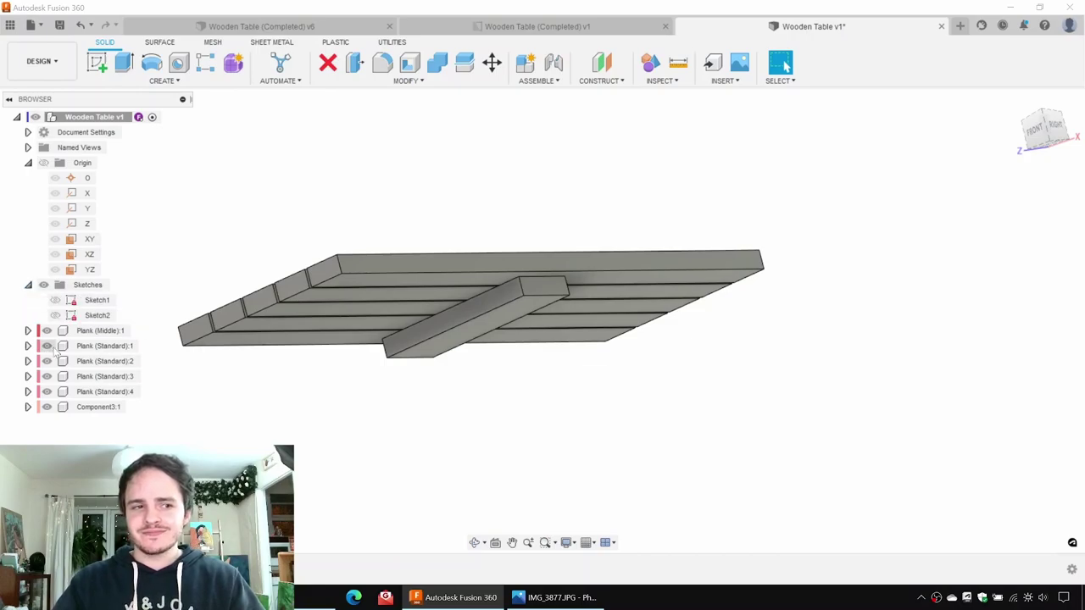
{"action": "left_click", "coordinate": [89, 316]}
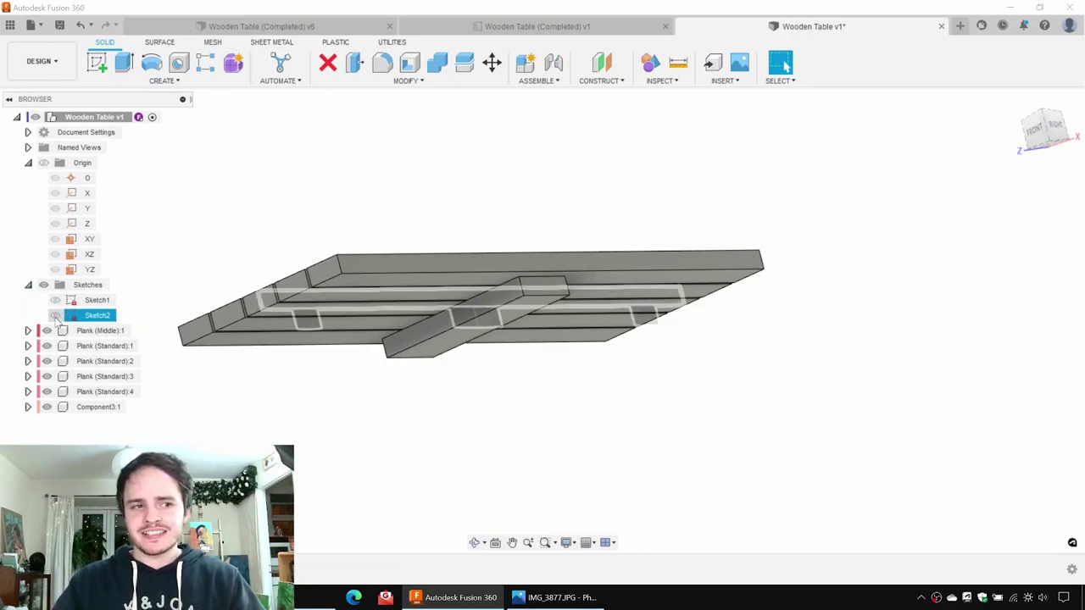
{"action": "left_click", "coordinate": [55, 316]}
{"action": "middle_click_drag", "start_coordinate": [354, 199], "coordinate": [406, 194], "text": "shift"}
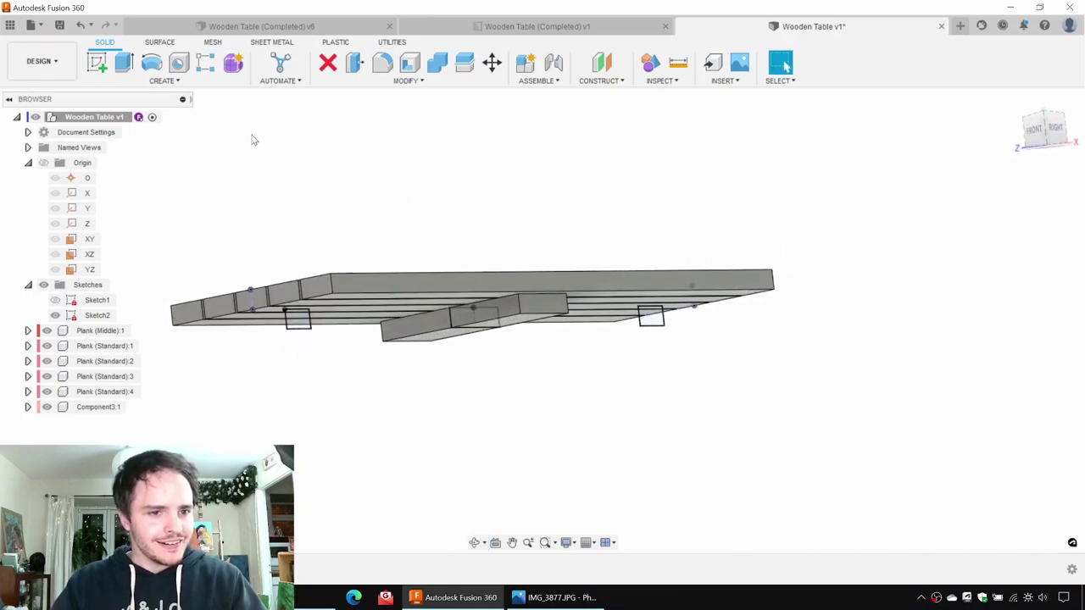
Step: Extrude the end support profile at the front end of the tabletop symmetrically, with a Half Length distance of 340 mm
{"action": "key", "text": "e"}
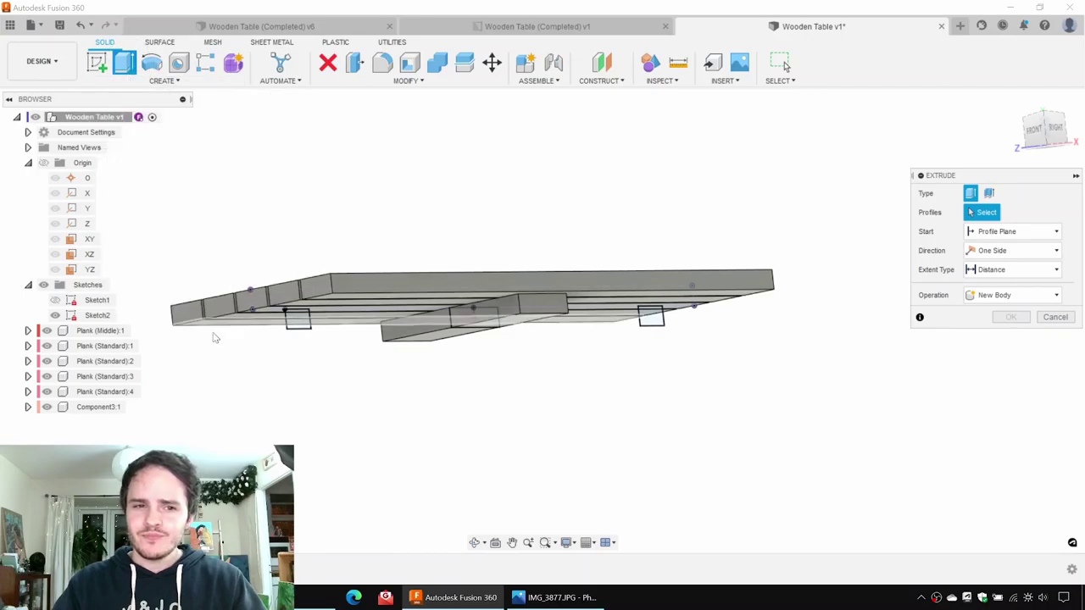
{"action": "left_click", "coordinate": [300, 326]}
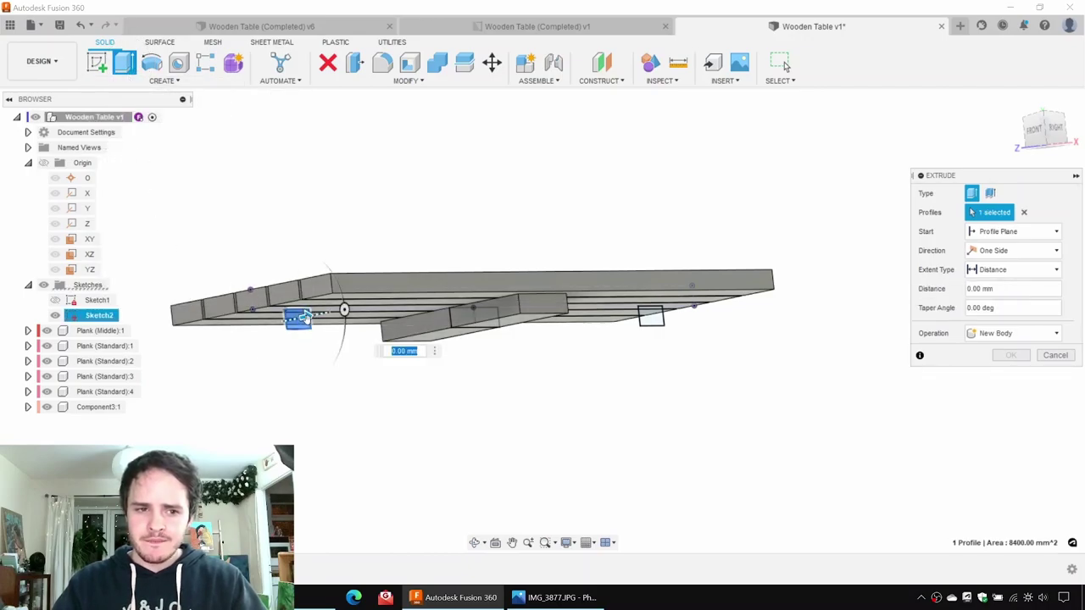
{"action": "mouse_move", "coordinate": [339, 308]}
{"action": "left_mouse_down"}
{"action": "mouse_move", "coordinate": [327, 312]}
{"action": "mouse_move", "coordinate": [347, 307]}
{"action": "left_mouse_up"}
{"action": "left_click", "coordinate": [1020, 288]}
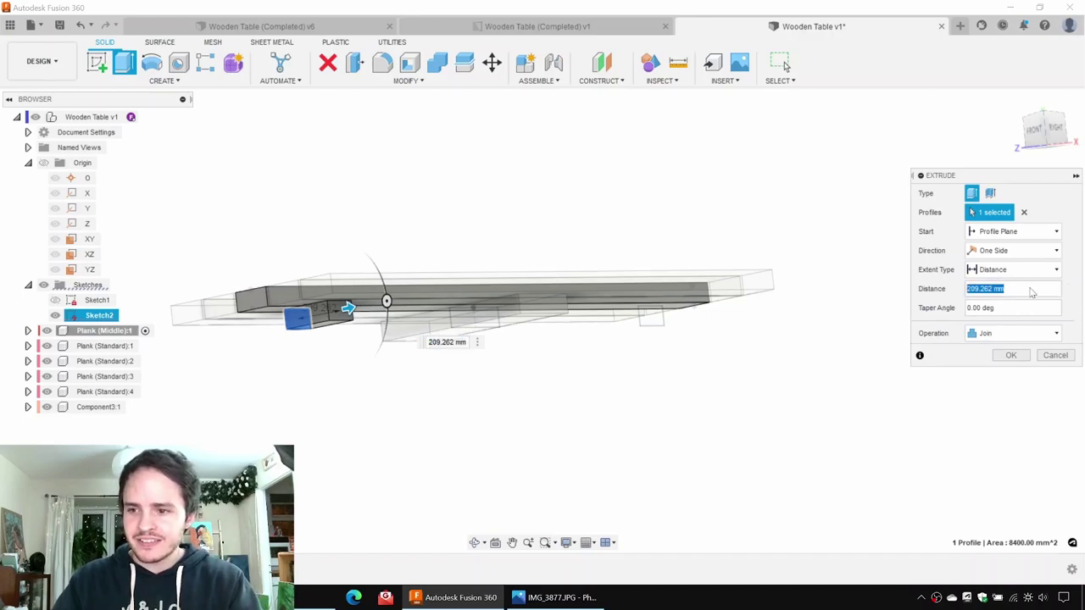
{"action": "left_click", "coordinate": [1016, 269]}
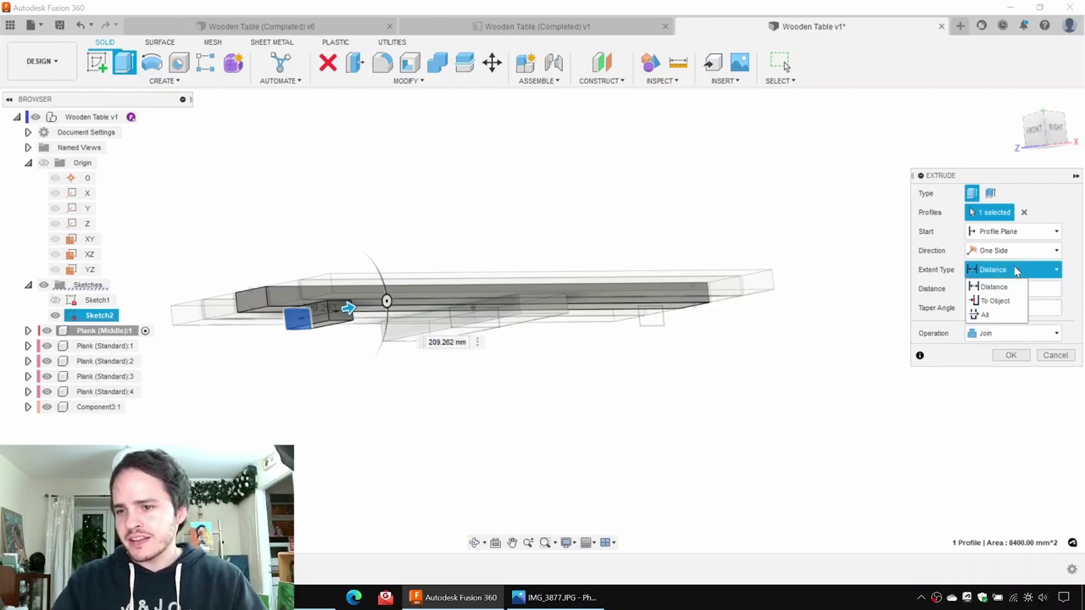
{"action": "left_click", "coordinate": [1015, 252]}
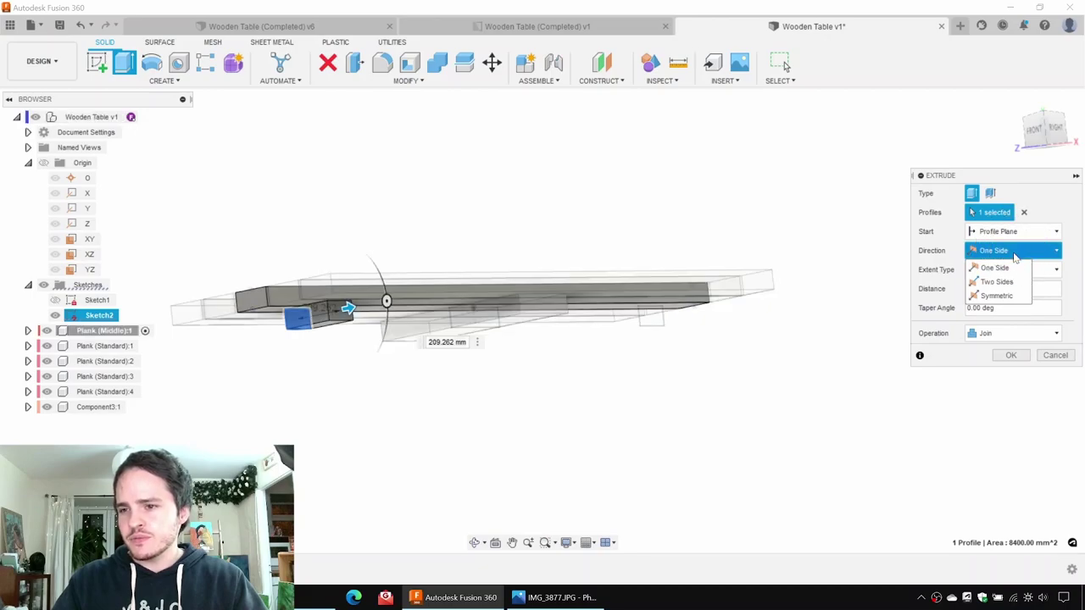
{"action": "left_click", "coordinate": [998, 296]}
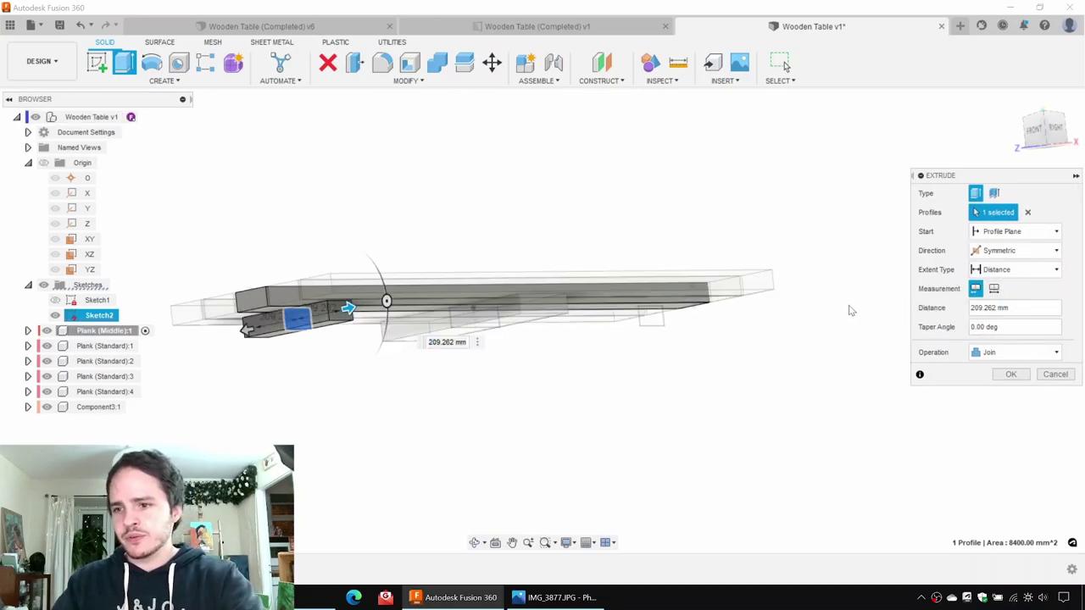
{"action": "left_click", "coordinate": [1015, 307]}
{"action": "type", "text": "340"}
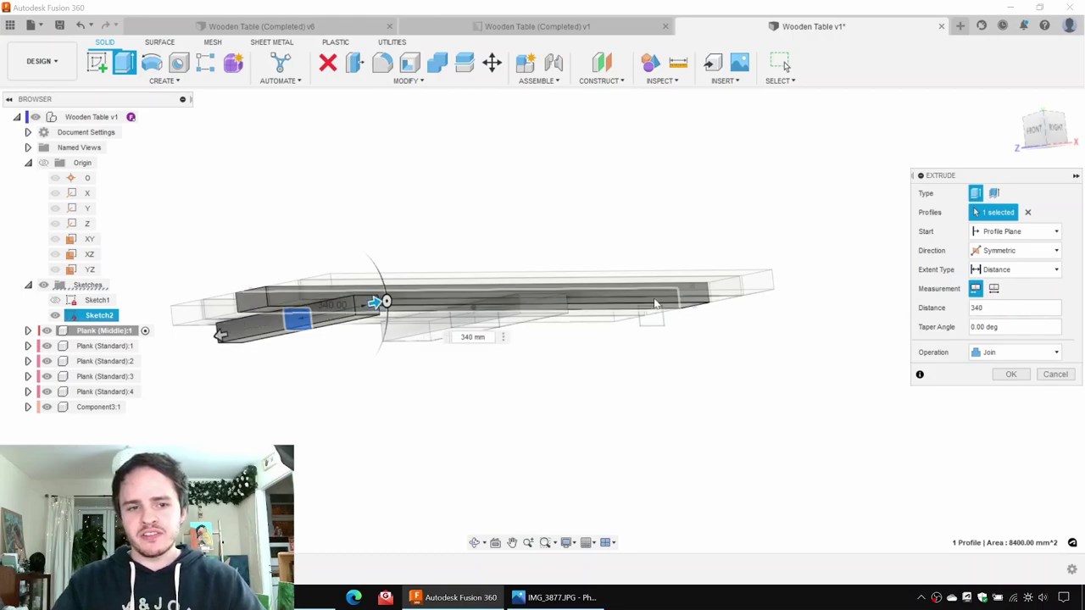
Step: Set the end support's extrusion operation to New Component and complete the extrusion
{"action": "middle_click_drag", "start_coordinate": [654, 303], "coordinate": [659, 310], "text": "shift"}
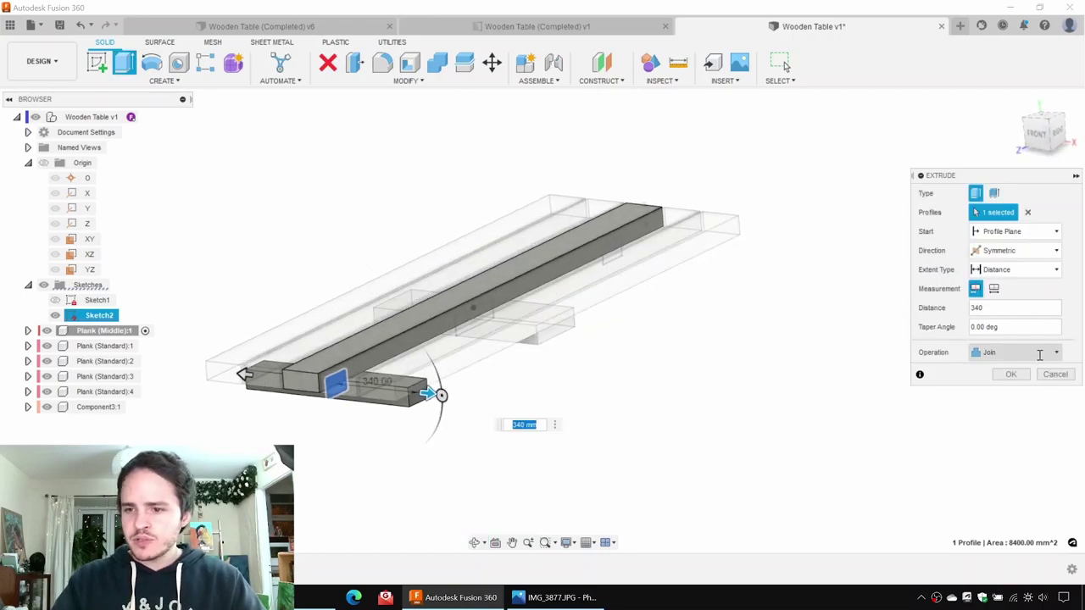
{"action": "left_click", "coordinate": [1039, 353]}
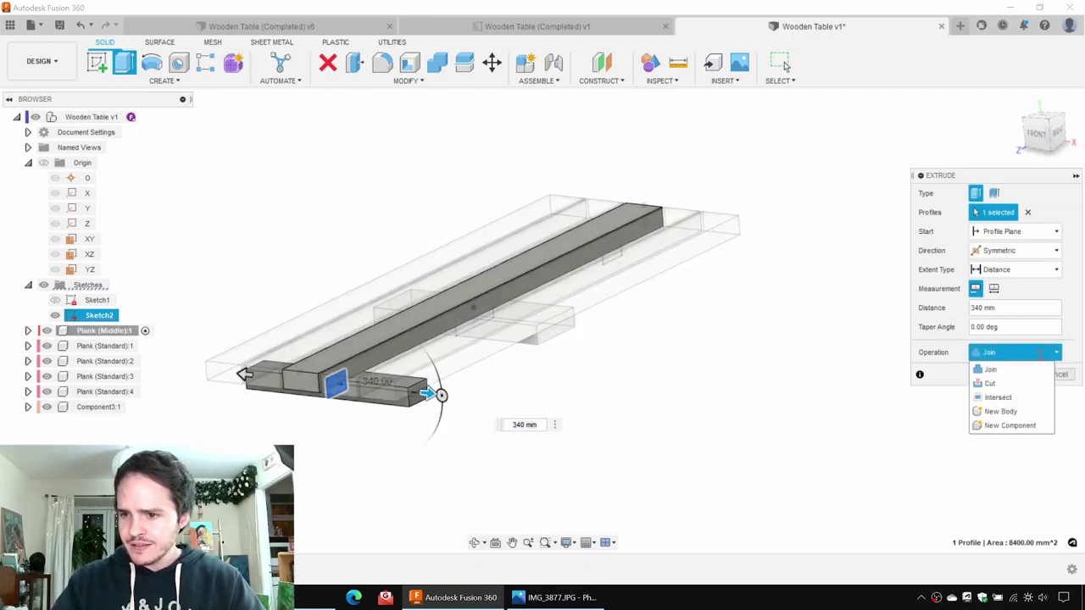
{"action": "left_click", "coordinate": [1011, 426]}
{"action": "middle_click_drag", "start_coordinate": [878, 400], "coordinate": [766, 353], "text": "shift"}
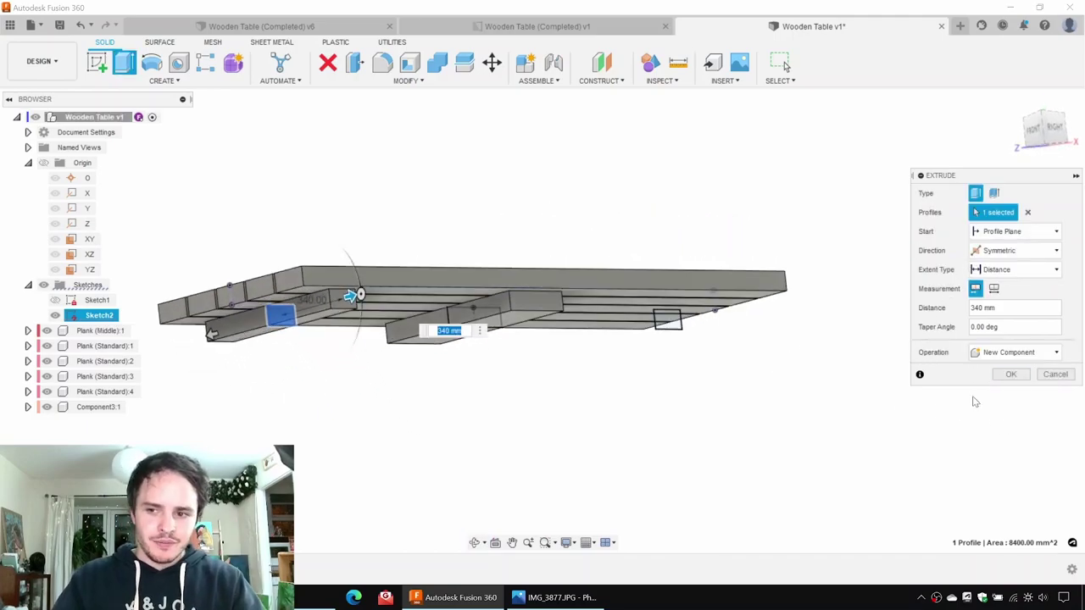
{"action": "left_click", "coordinate": [1021, 375]}
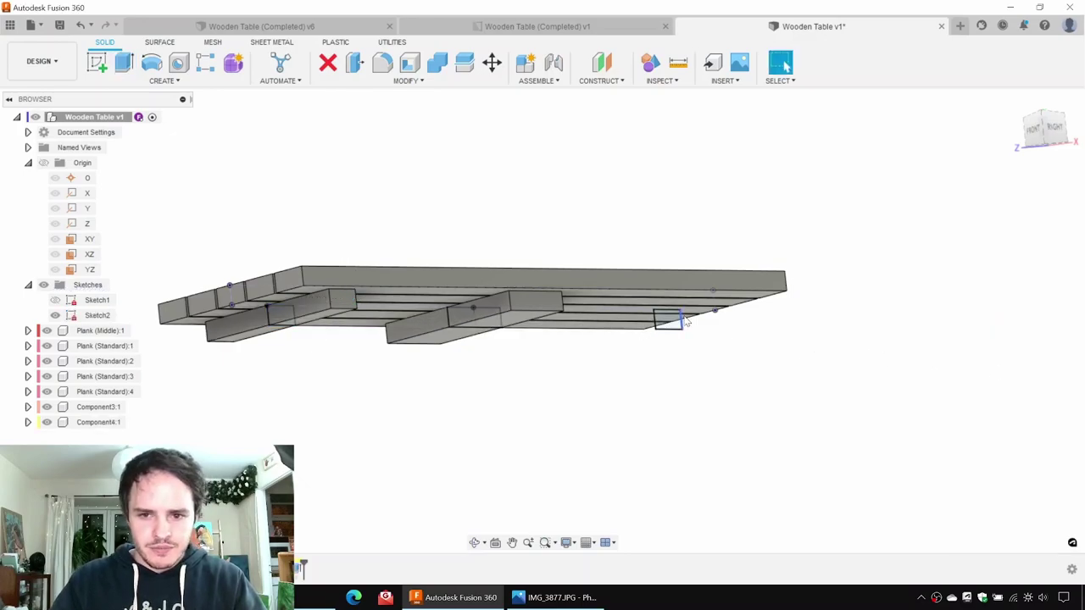
{"action": "key", "text": "e"}
{"action": "left_click", "coordinate": [669, 320]}
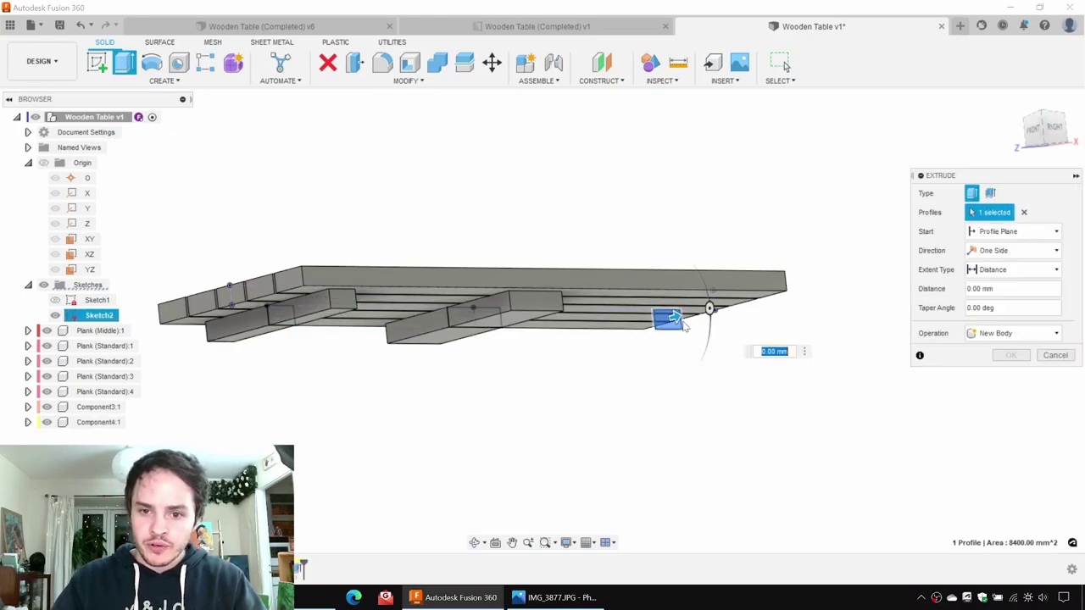
{"action": "left_click_drag", "start_coordinate": [695, 311], "coordinate": [703, 309]}
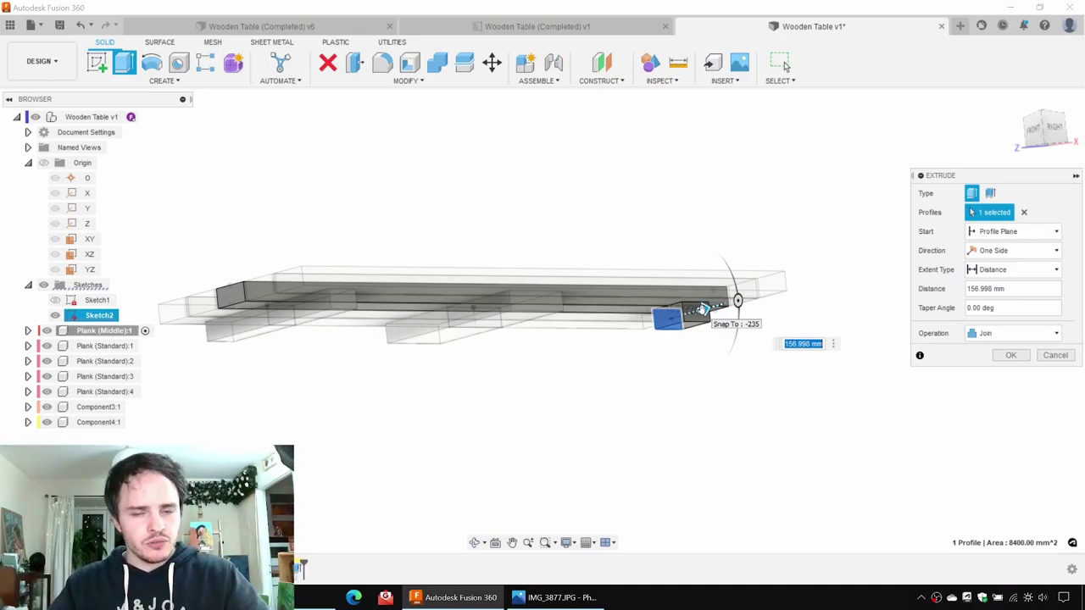
{"action": "key", "text": "Return"}
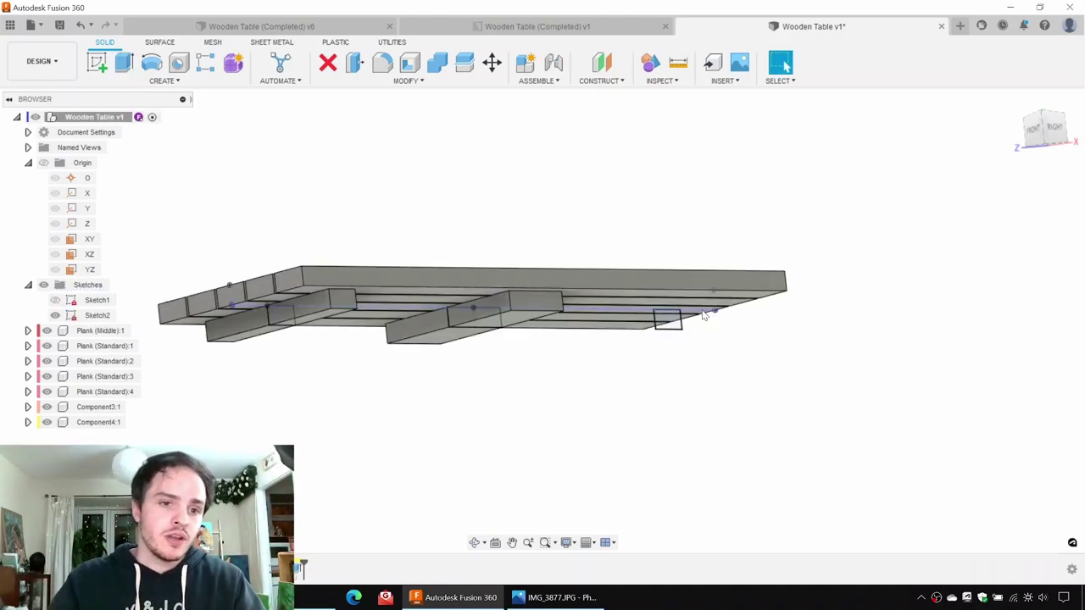
Step: Clear the selection on the end support and hide Sketch2
{"action": "left_click", "coordinate": [313, 326]}
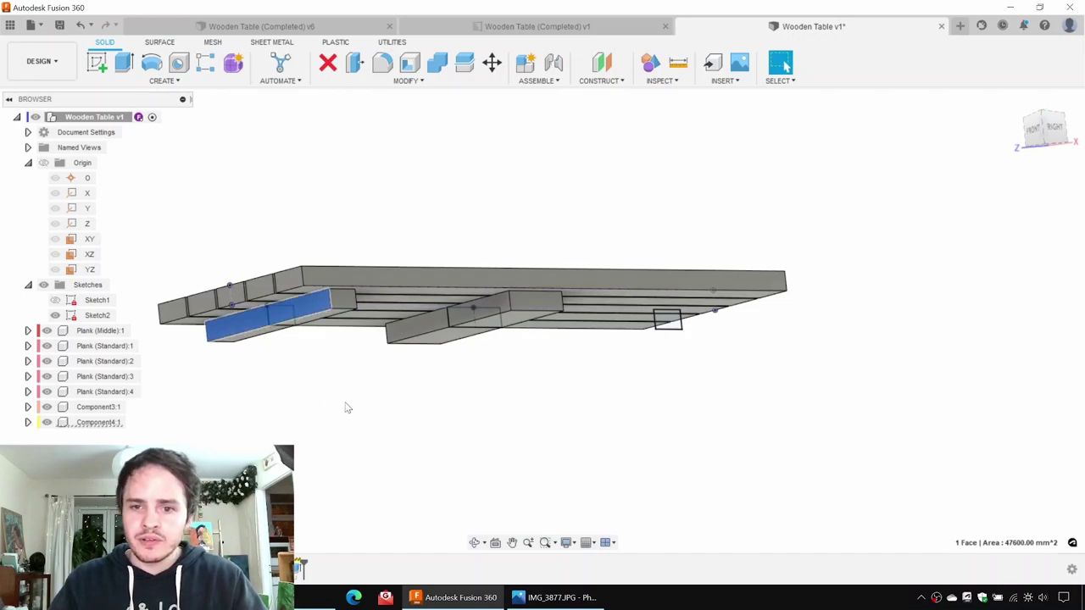
{"action": "left_click", "coordinate": [428, 419]}
{"action": "left_click", "coordinate": [55, 315]}
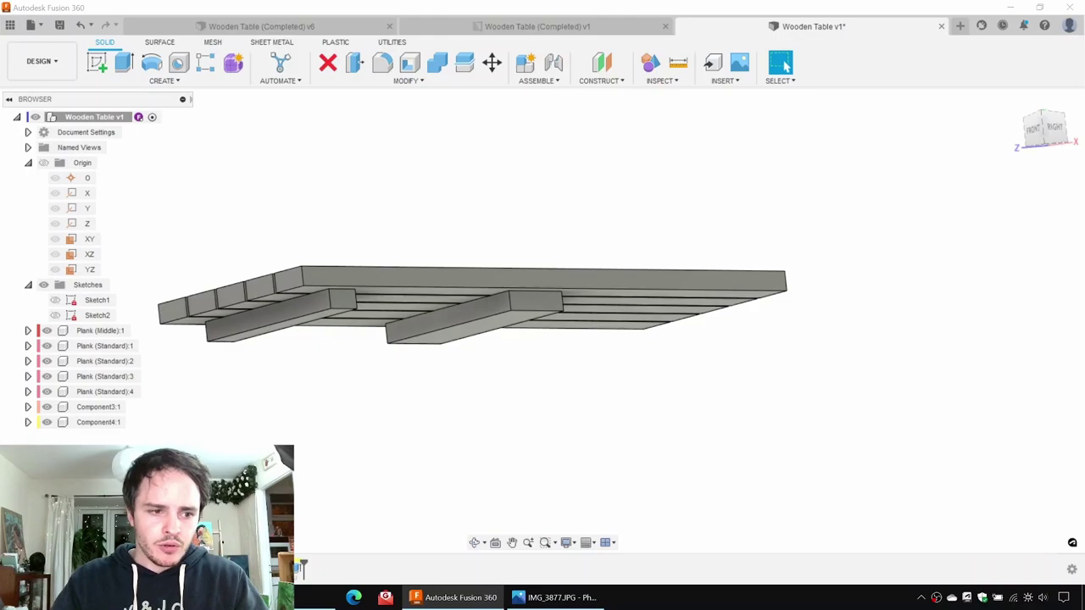
Step: Rename the middle support component as Crossbeam (Middle)
{"action": "left_click", "coordinate": [92, 408]}
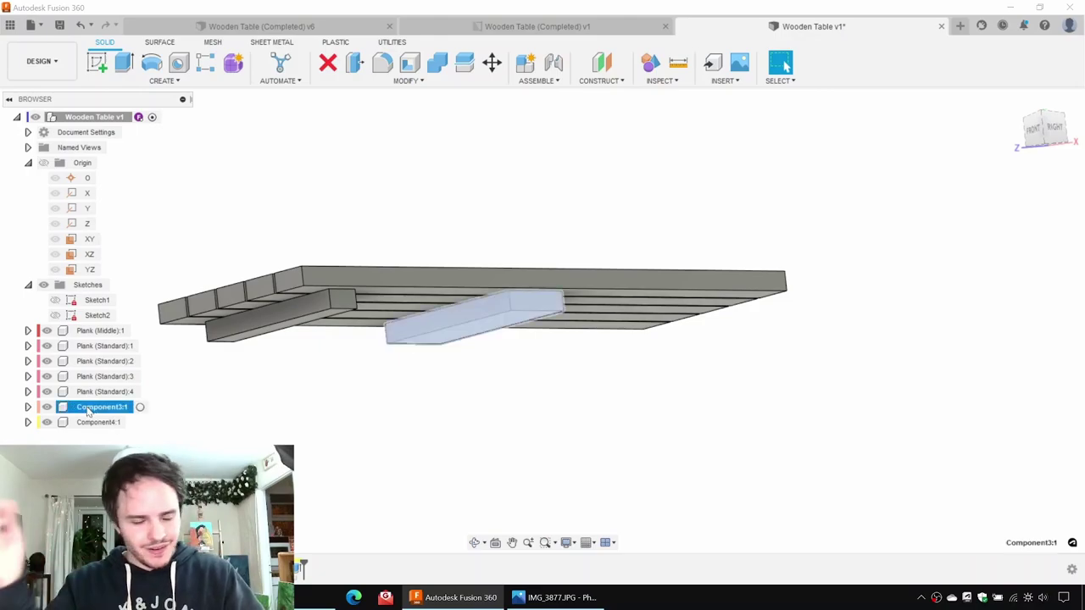
{"action": "left_click", "coordinate": [201, 440]}
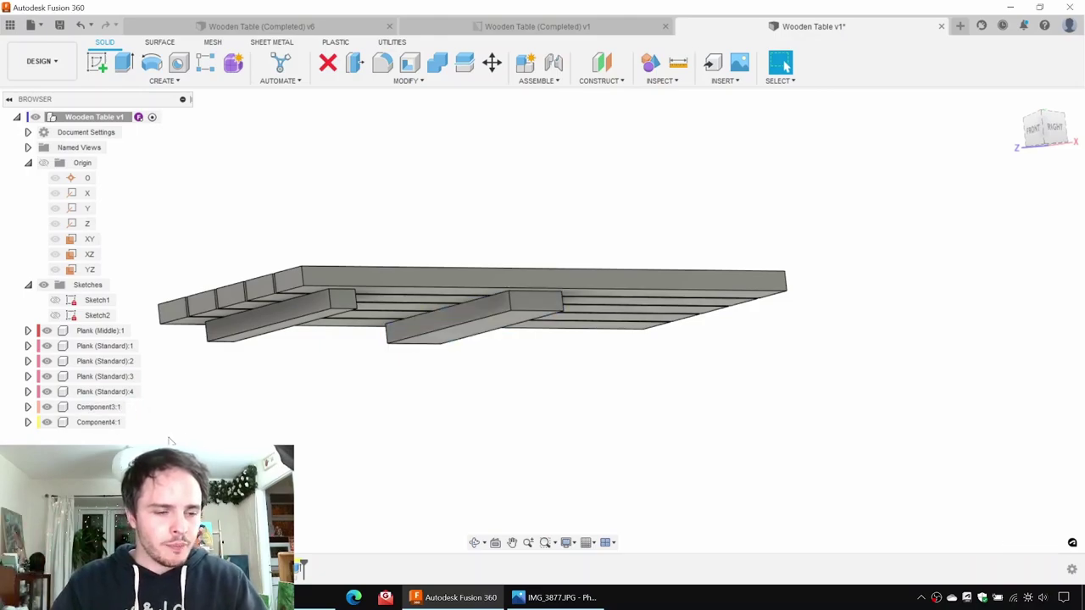
{"action": "left_click", "coordinate": [105, 410]}
{"action": "double_click", "coordinate": [105, 410]}
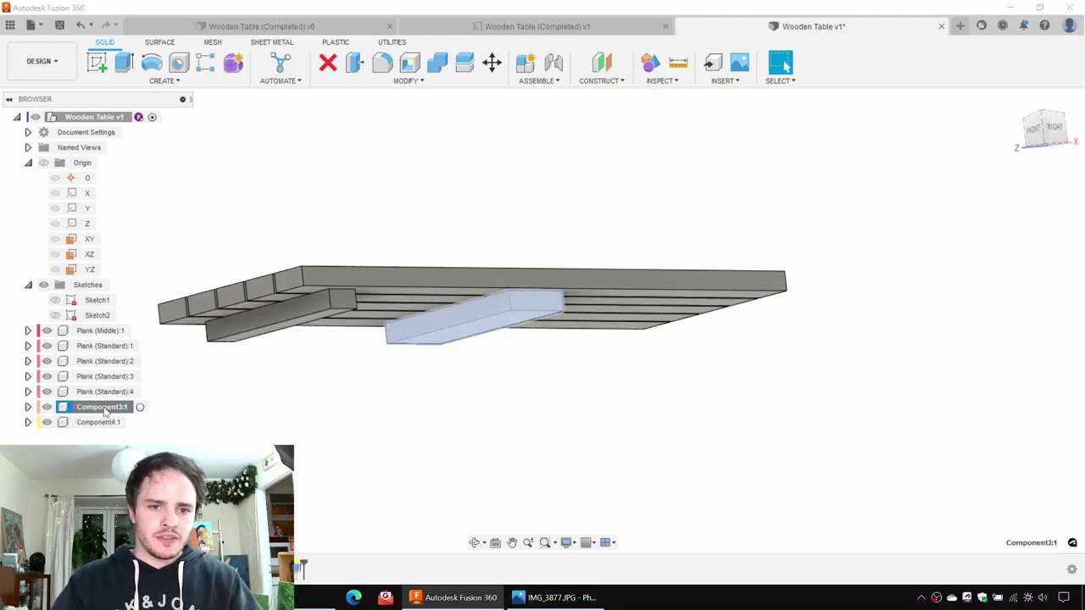
{"action": "type", "text": "Crossbeam (Middle"}
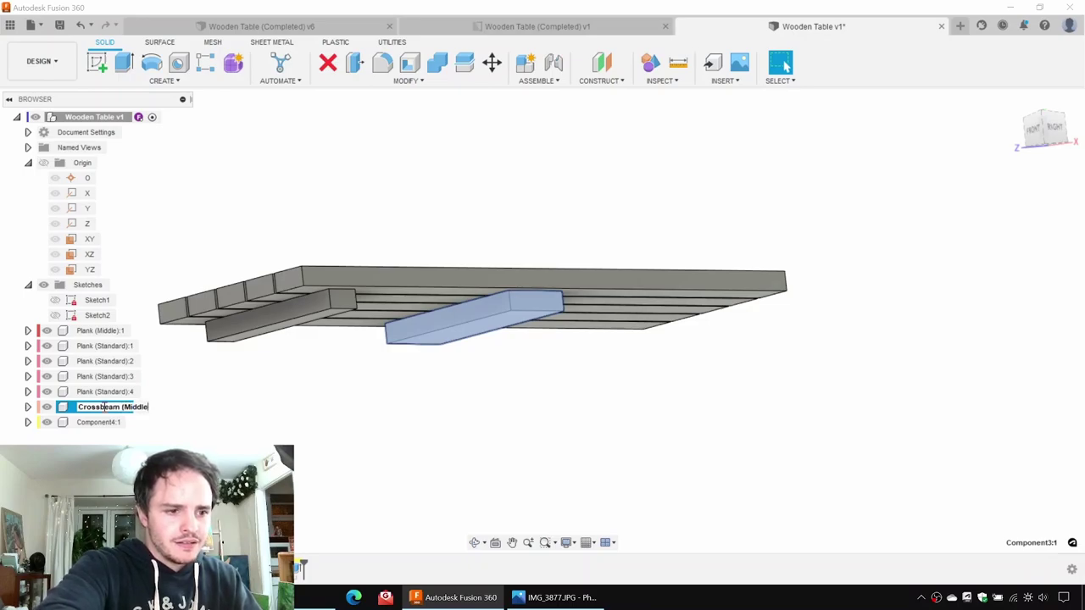
{"action": "key", "text": "Return"}
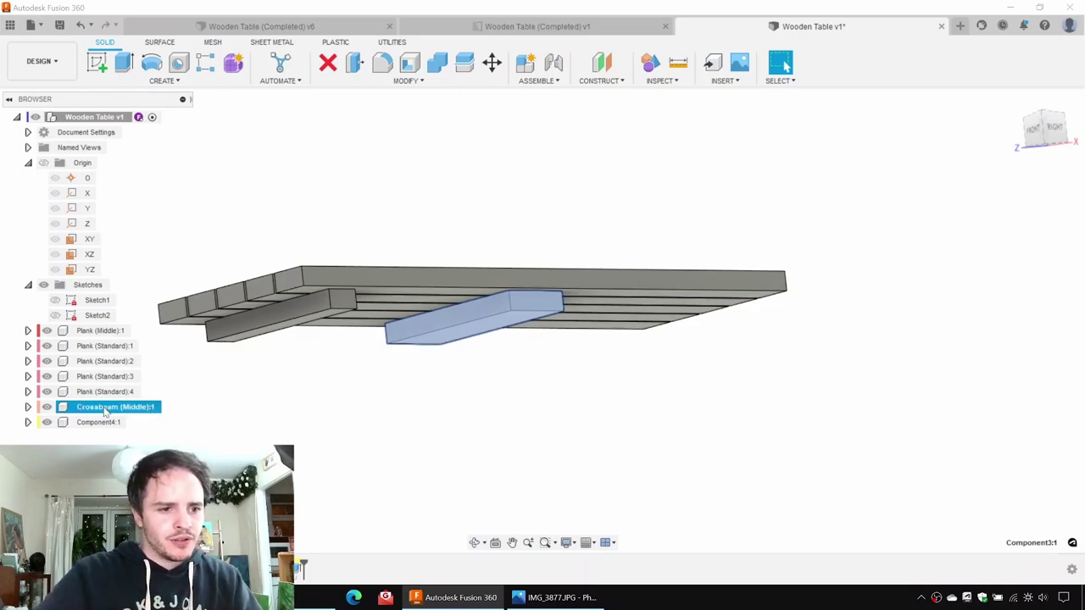
Step: Rename the end support component as Crossbeam (Side) and clear the selection
{"action": "left_click", "coordinate": [100, 421]}
{"action": "double_click", "coordinate": [100, 421]}
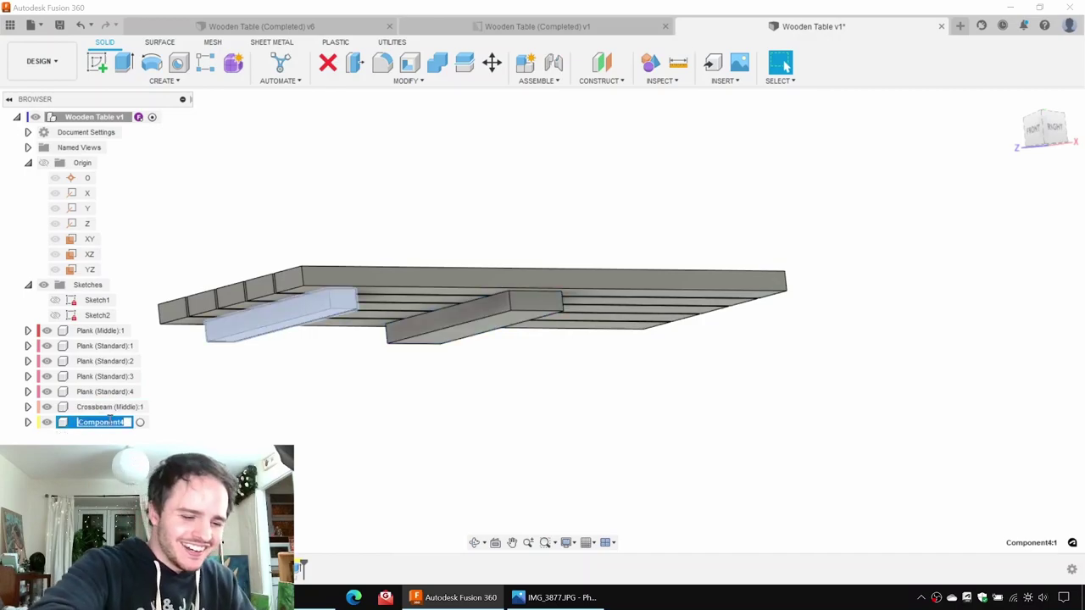
{"action": "type", "text": "Crossbeam (Side"}
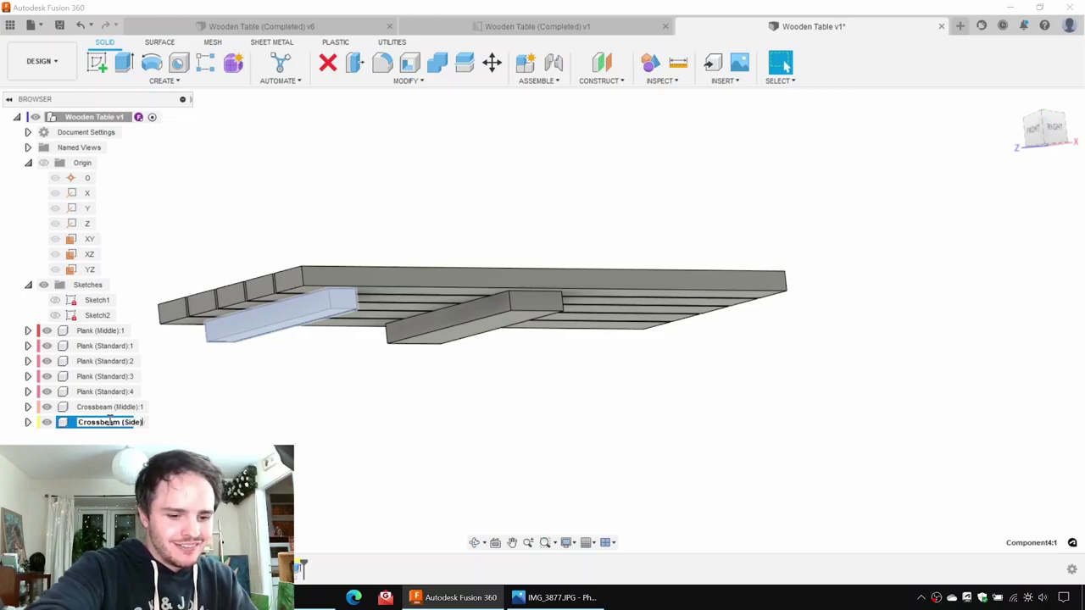
{"action": "key", "text": "Return"}
{"action": "left_click", "coordinate": [500, 426]}
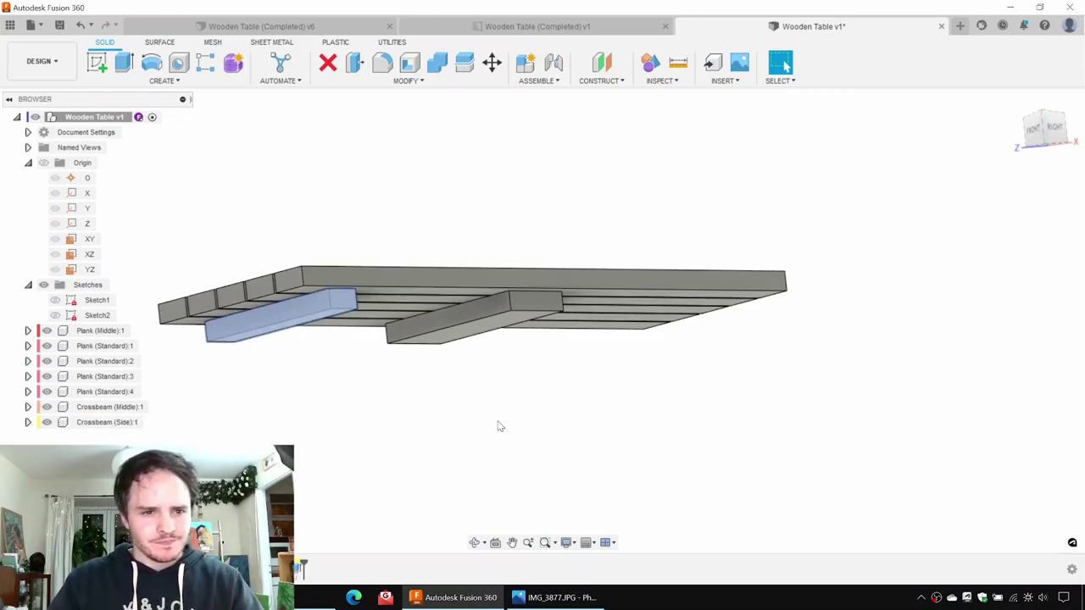
Step: Switch to Photos to examine the legs and crossbeams in reference images IMG_3874, IMG_3875 and IMG_3877, comparing them with the Fusion 360 model
{"action": "mouse_move", "coordinate": [360, 366]}
{"action": "middle_mouse_down", "text": "shift"}
{"action": "mouse_move", "coordinate": [399, 351]}
{"action": "mouse_move", "coordinate": [389, 315]}
{"action": "mouse_move", "coordinate": [376, 358]}
{"action": "middle_mouse_up", "text": "shift"}
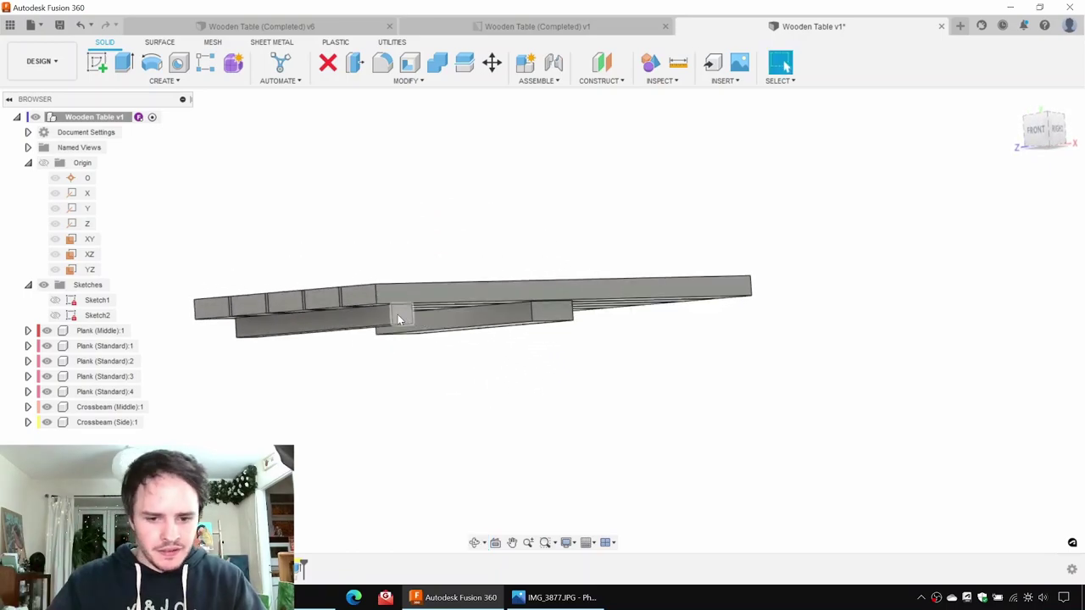
{"action": "key", "text": "alt+Tab"}
{"action": "key", "text": "Left"}
{"action": "key", "text": "Left"}
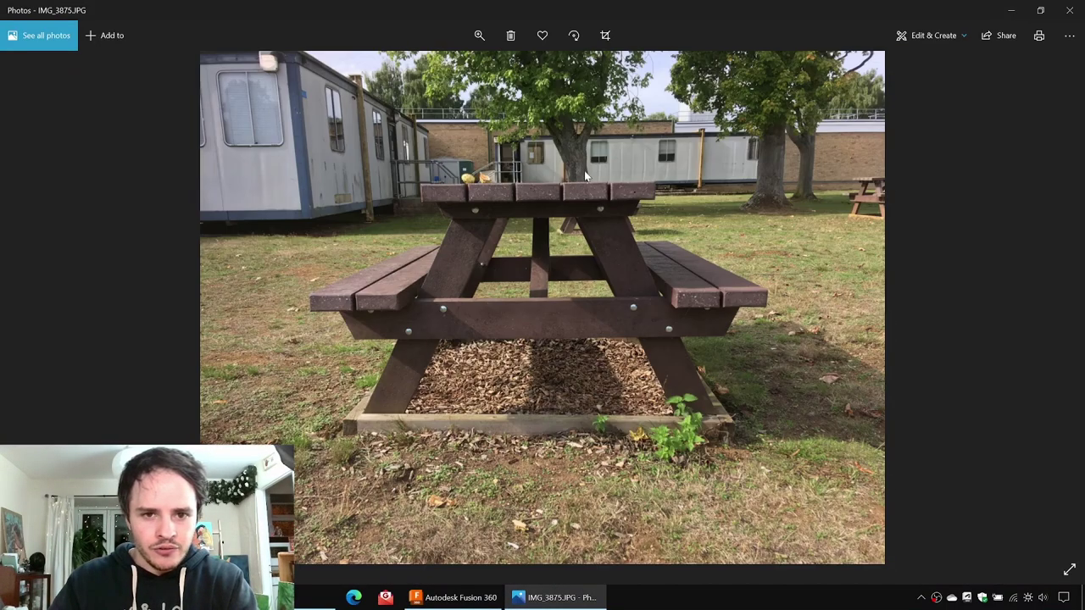
{"action": "key", "text": "Left"}
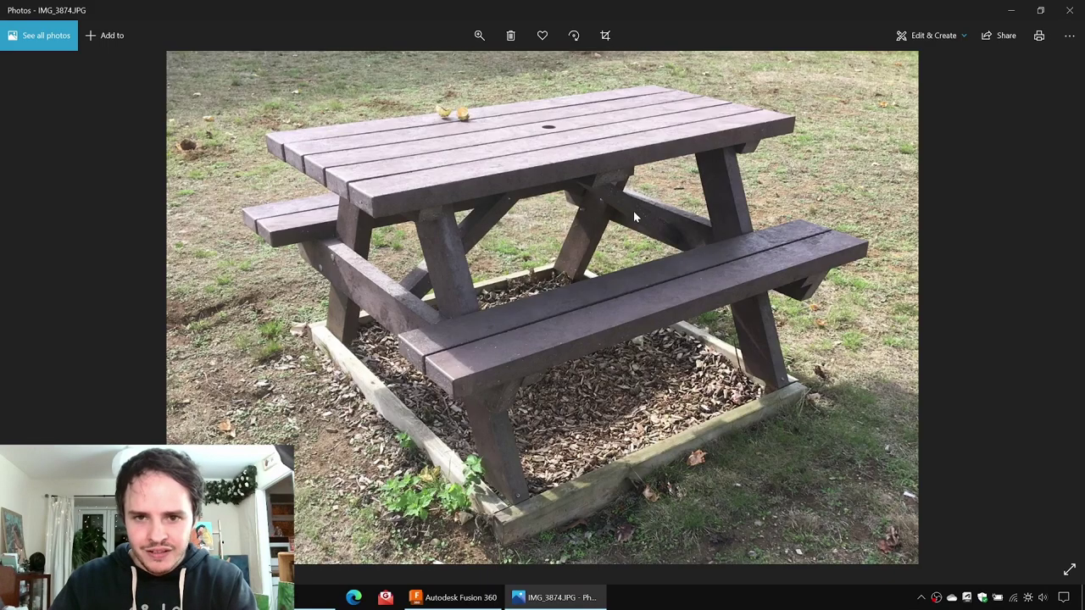
{"action": "left_click", "coordinate": [1010, 11]}
{"action": "middle_click_drag", "start_coordinate": [788, 187], "coordinate": [670, 212], "text": "shift"}
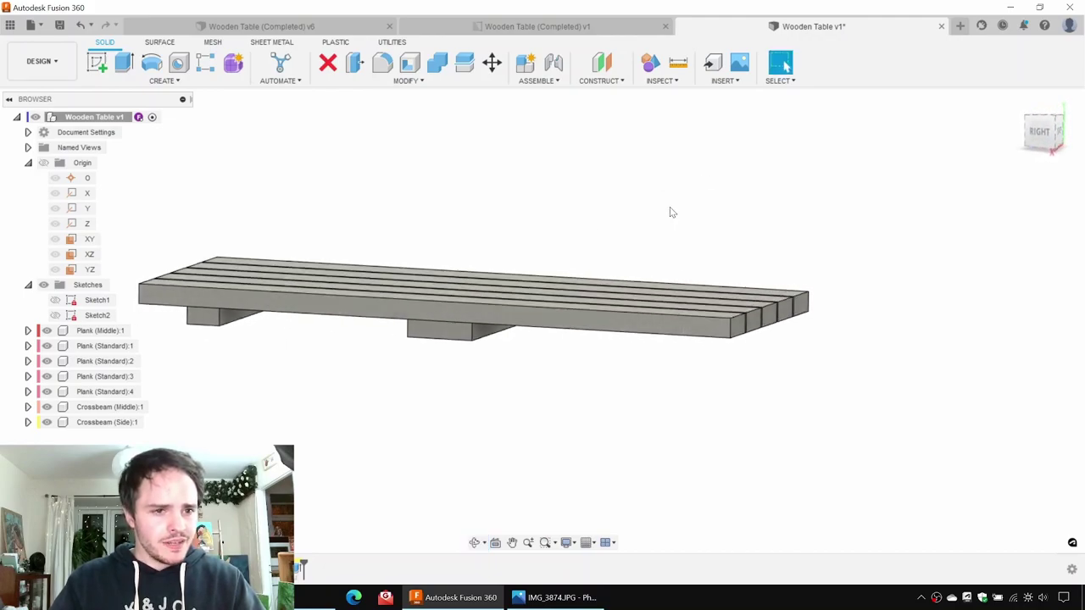
{"action": "left_click", "coordinate": [555, 597]}
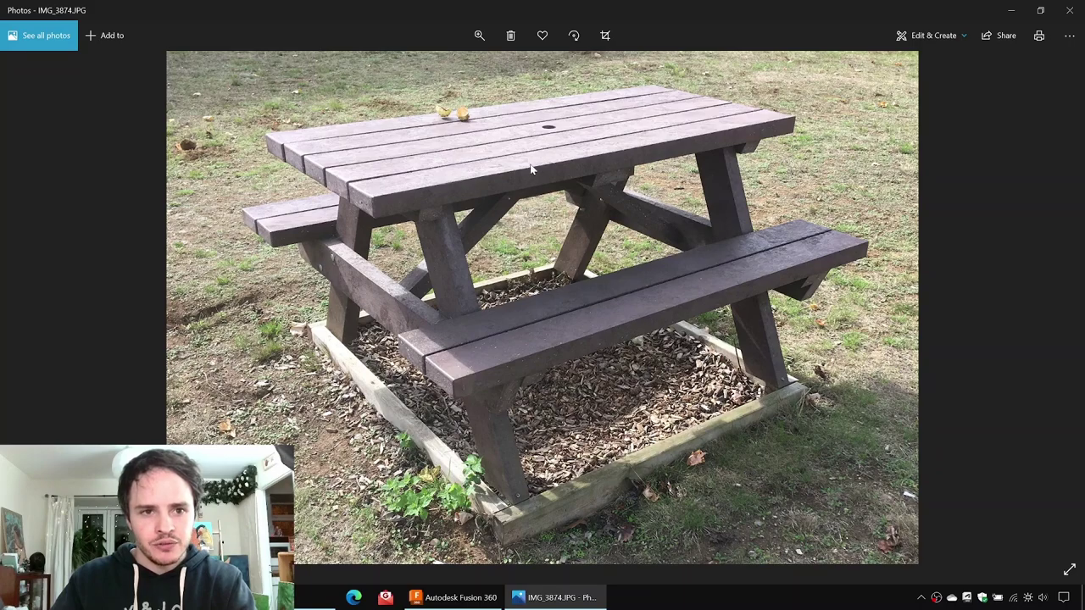
{"action": "key", "text": "Right"}
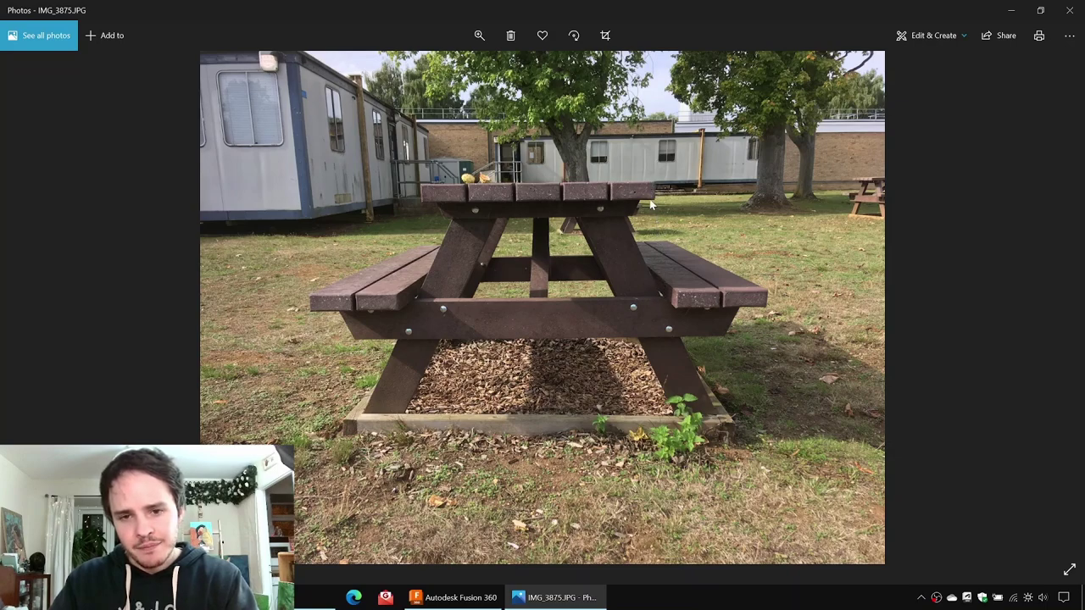
{"action": "left_click", "coordinate": [1012, 11]}
{"action": "mouse_move", "coordinate": [407, 190]}
{"action": "middle_mouse_down", "text": "shift"}
{"action": "mouse_move", "coordinate": [365, 184]}
{"action": "mouse_move", "coordinate": [436, 186]}
{"action": "mouse_move", "coordinate": [416, 189]}
{"action": "mouse_move", "coordinate": [415, 208]}
{"action": "middle_mouse_up", "text": "shift"}
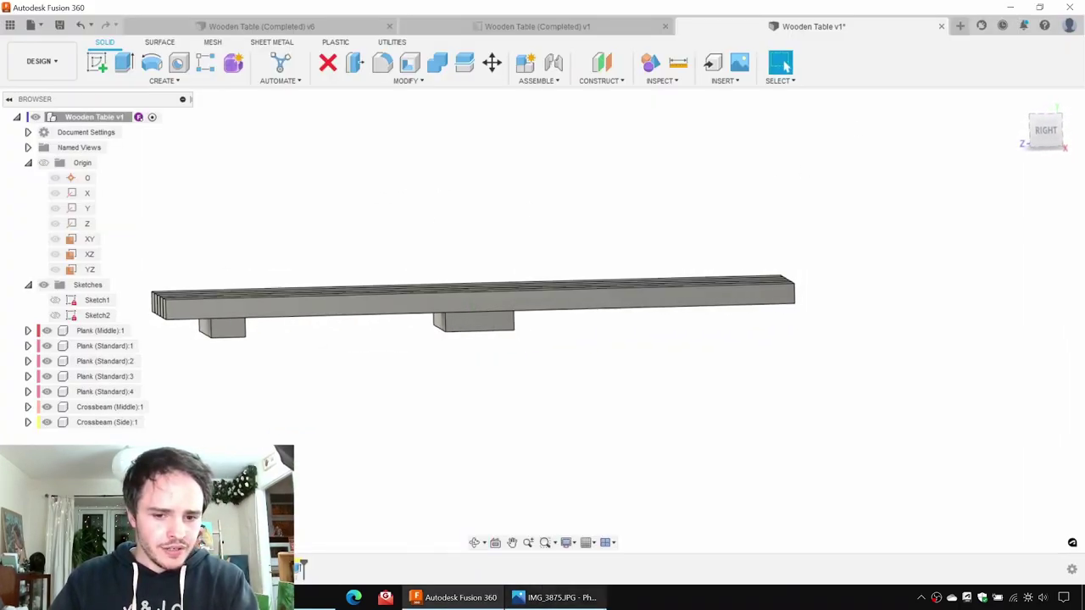
{"action": "left_click", "coordinate": [598, 597]}
{"action": "key", "text": "Right"}
{"action": "key", "text": "Right"}
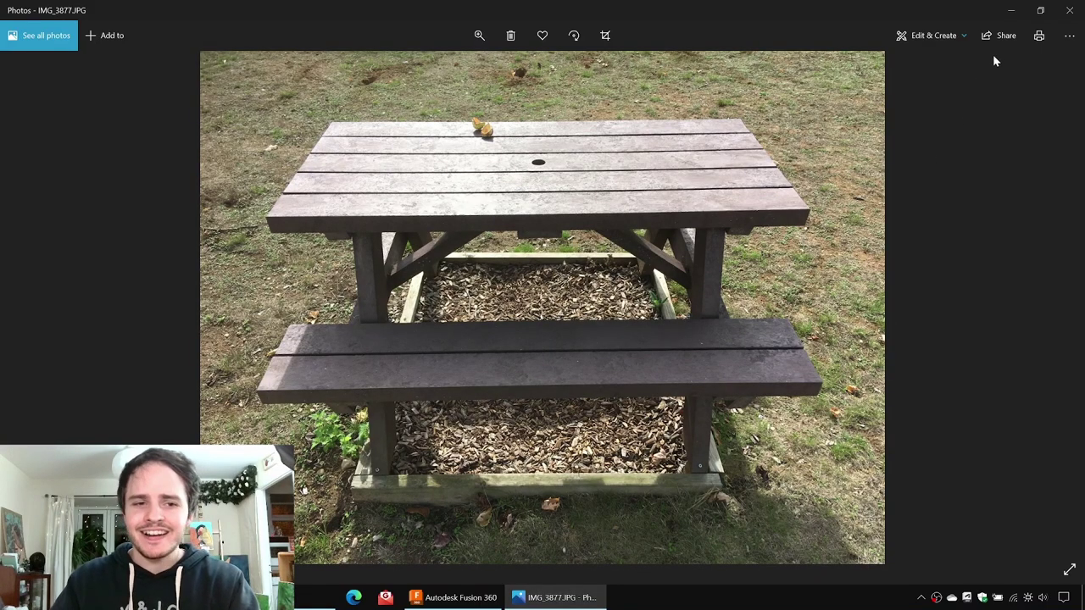
{"action": "left_click", "coordinate": [1011, 10]}
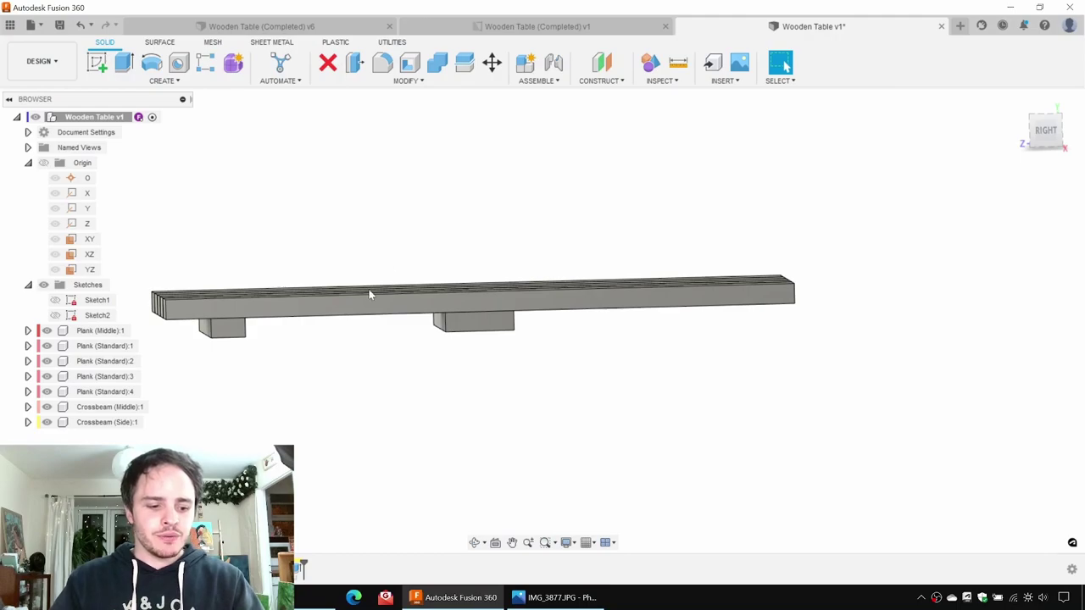
Step: Start a new sketch on the inner long face of the side crossbeam beneath the tabletop
{"action": "middle_click_drag", "start_coordinate": [462, 370], "coordinate": [513, 317], "text": "shift"}
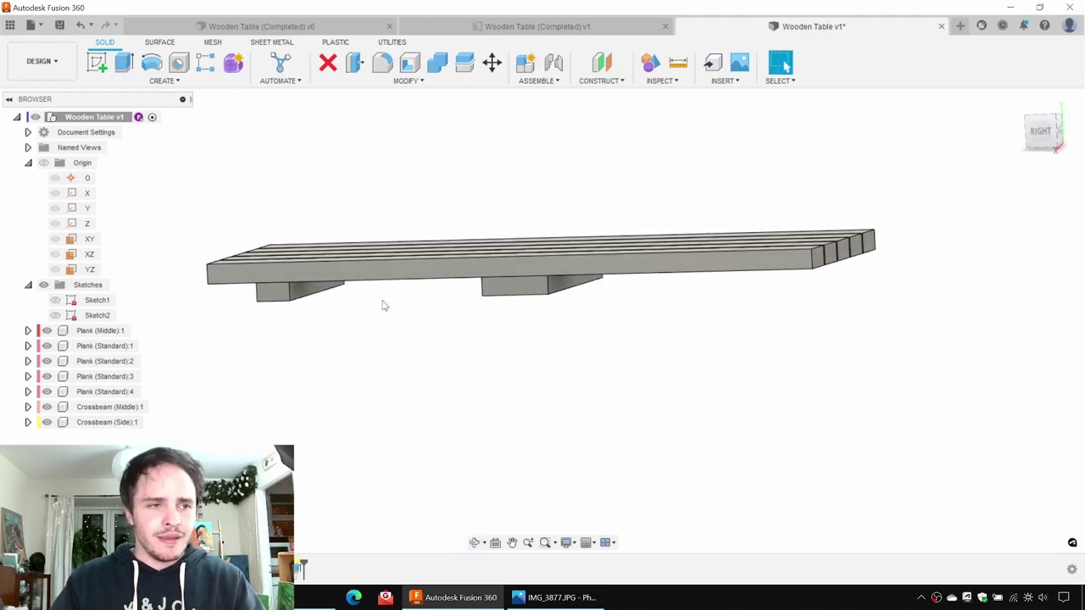
{"action": "left_click", "coordinate": [98, 61]}
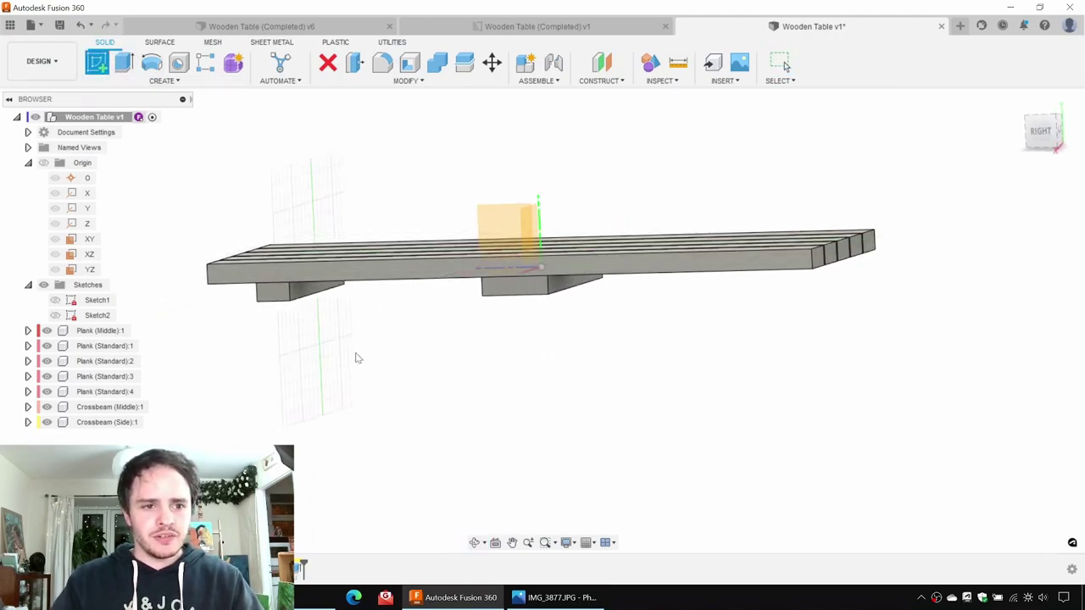
{"action": "middle_click_drag", "start_coordinate": [356, 359], "coordinate": [370, 363], "text": "shift"}
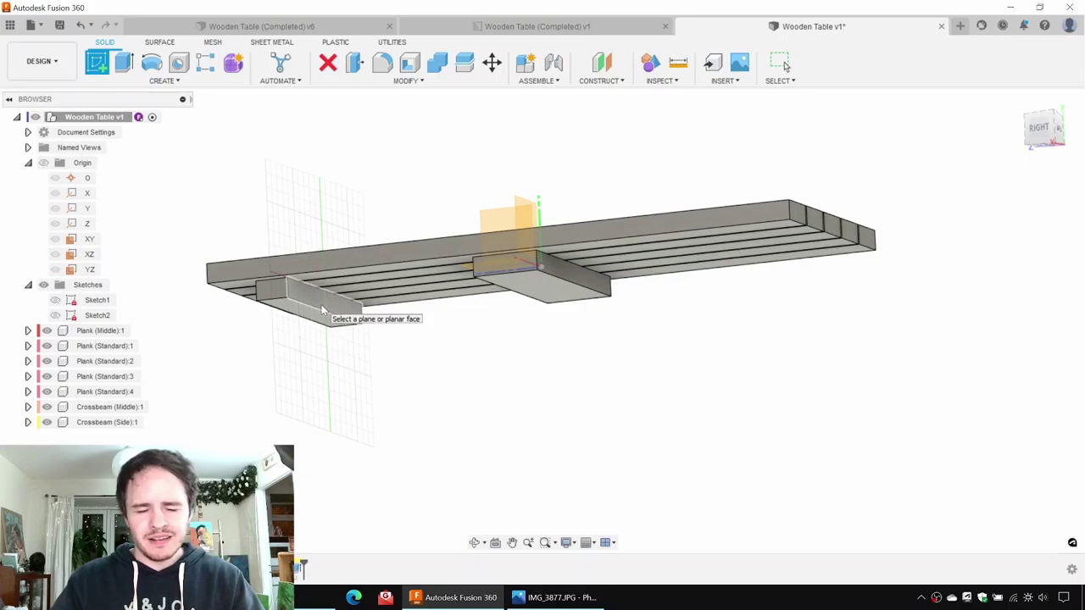
{"action": "left_click", "coordinate": [321, 307]}
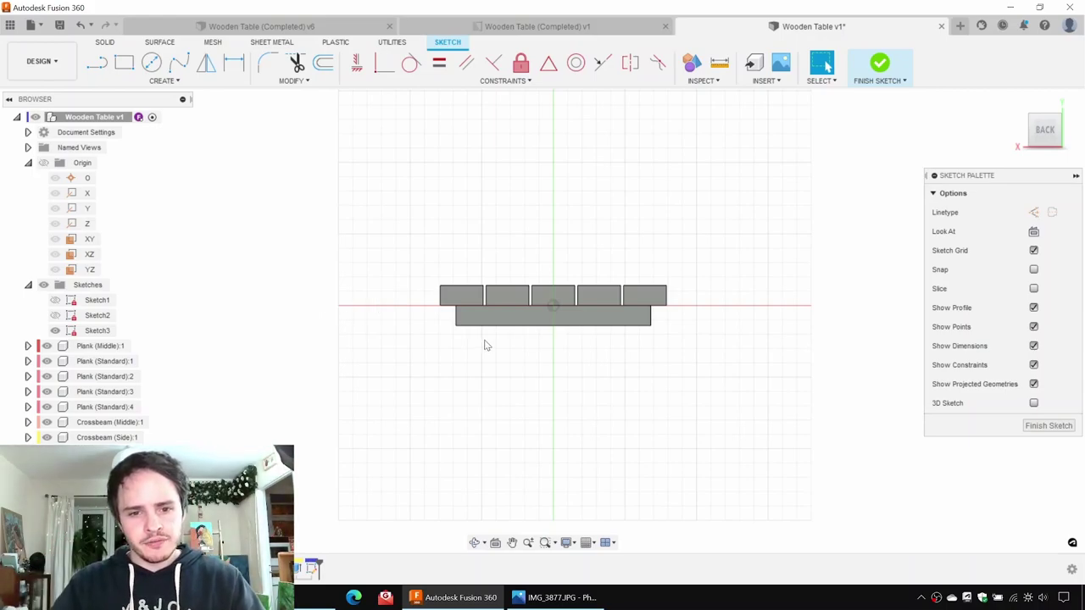
Step: Turn on the Slice option for the sketch to cut the planks away at the sketch plane
{"action": "middle_click_drag", "start_coordinate": [486, 345], "coordinate": [538, 324], "text": "shift"}
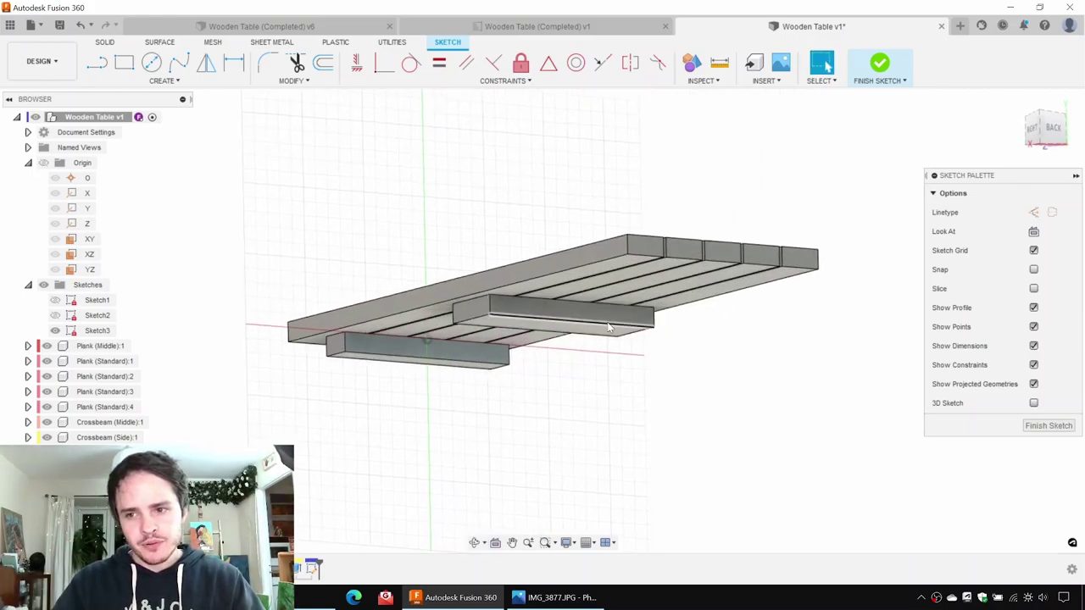
{"action": "left_click", "coordinate": [1034, 289]}
{"action": "left_click", "coordinate": [1034, 289]}
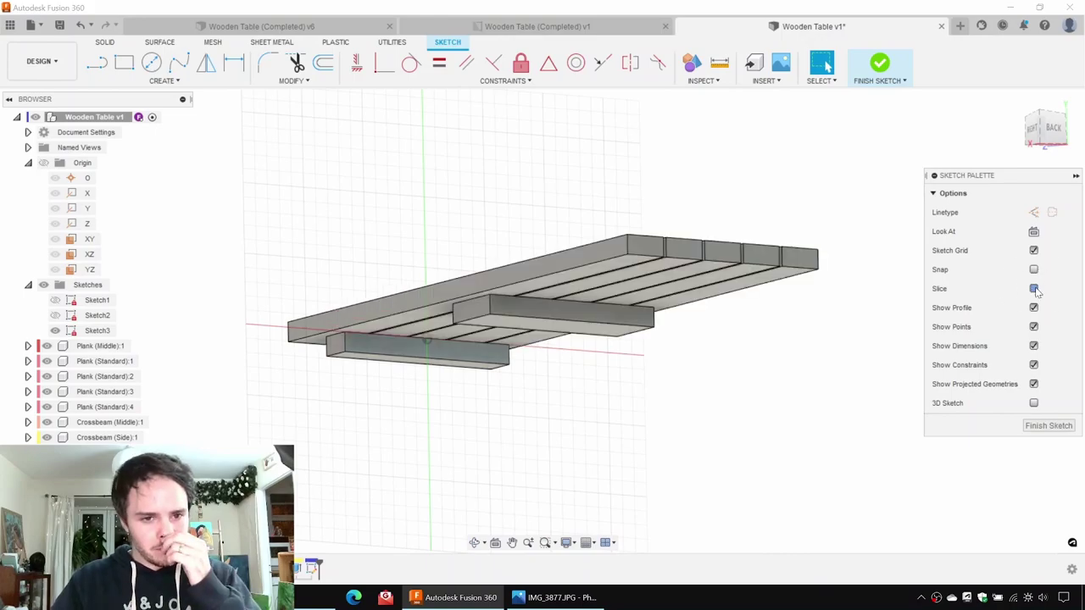
{"action": "left_click", "coordinate": [1034, 289]}
{"action": "left_click", "coordinate": [1034, 289]}
{"action": "left_click", "coordinate": [1033, 289]}
{"action": "left_click", "coordinate": [1034, 289]}
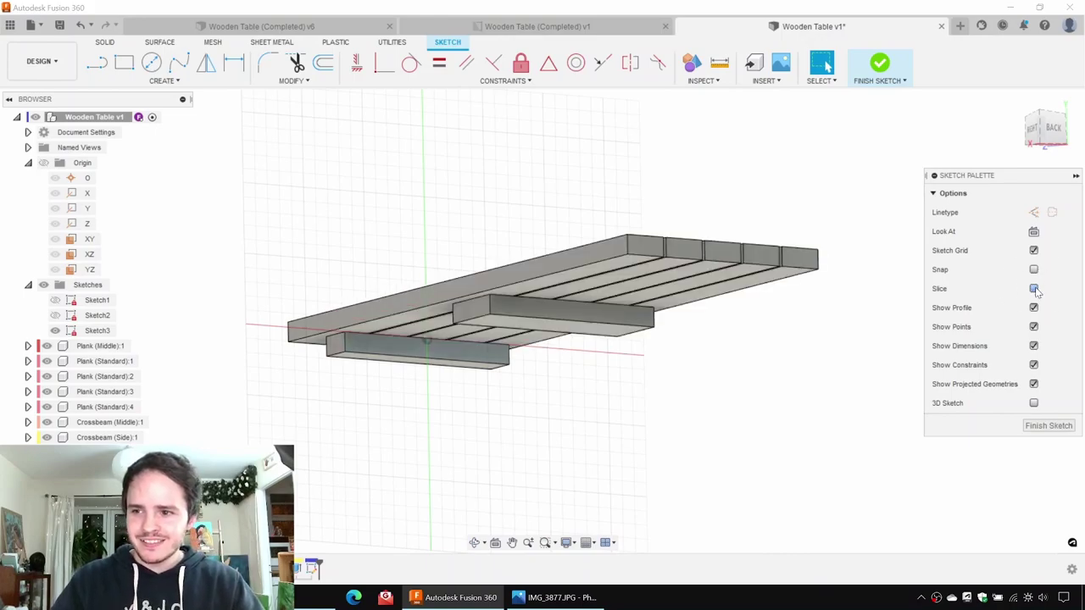
{"action": "left_click", "coordinate": [1034, 289]}
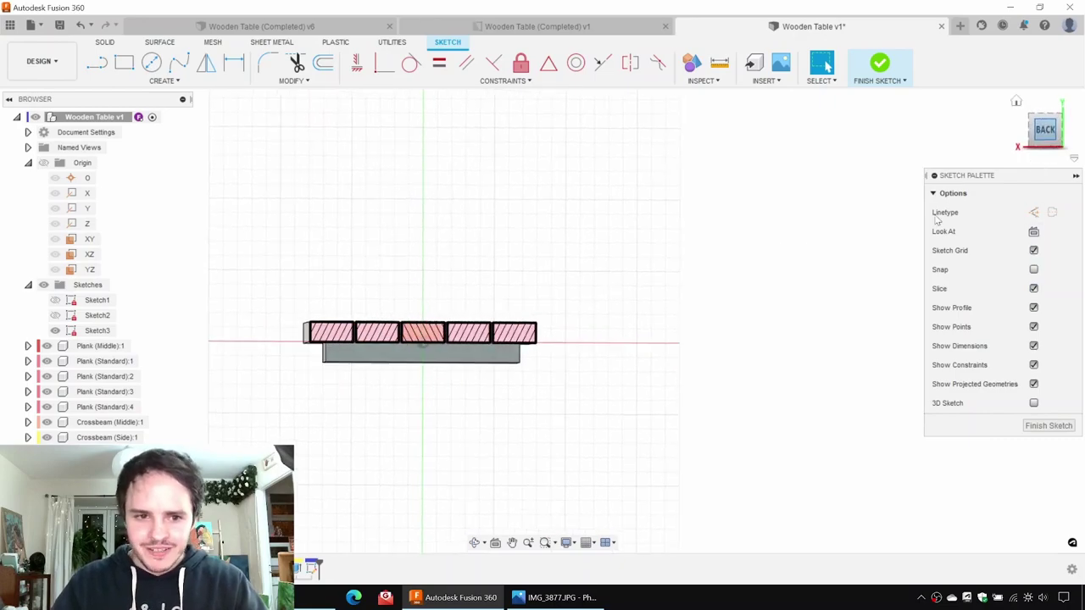
{"action": "scroll", "coordinate": [336, 342], "scroll_direction": "up", "scroll_amount": 3}
{"action": "middle_click_drag", "start_coordinate": [422, 383], "coordinate": [507, 292]}
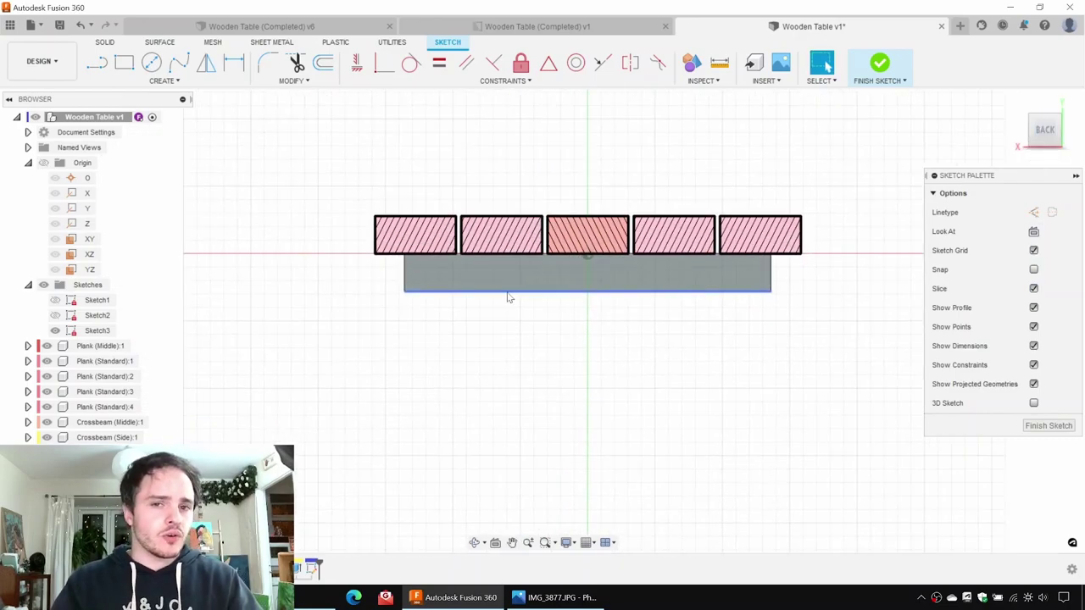
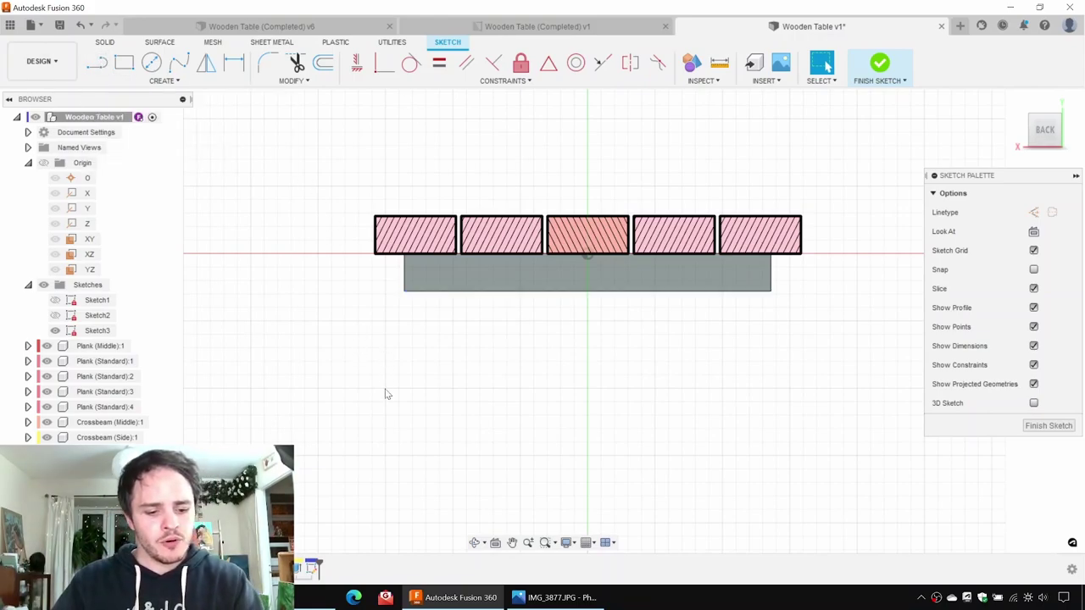
Step: Project the side crossbeam's face outline into the sketch and convert the projected lines to construction
{"action": "left_click", "coordinate": [162, 81]}
{"action": "mouse_move", "coordinate": [153, 299]}
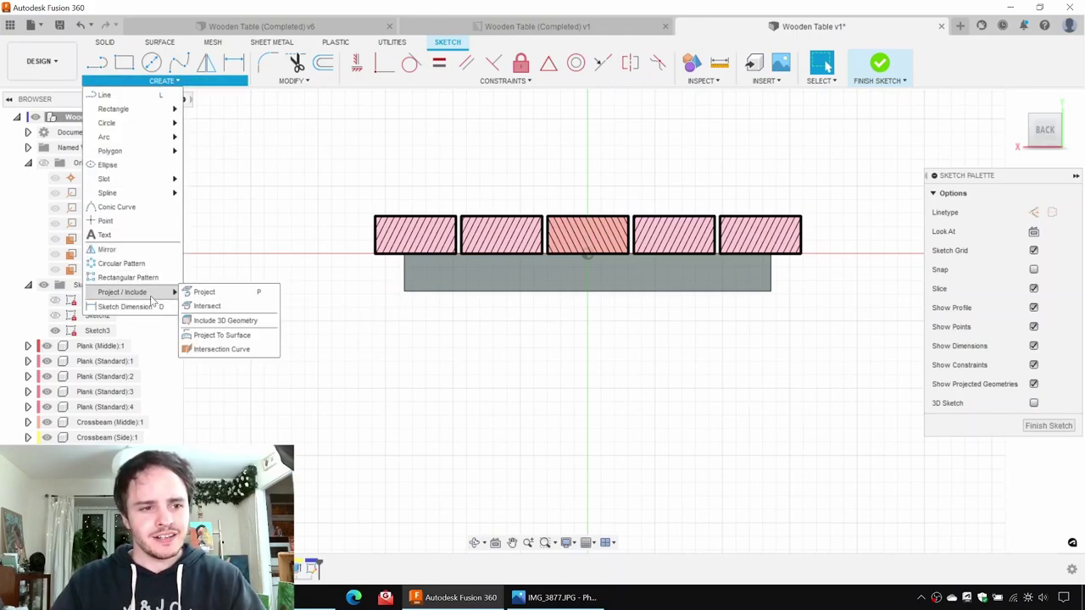
{"action": "left_click", "coordinate": [206, 293]}
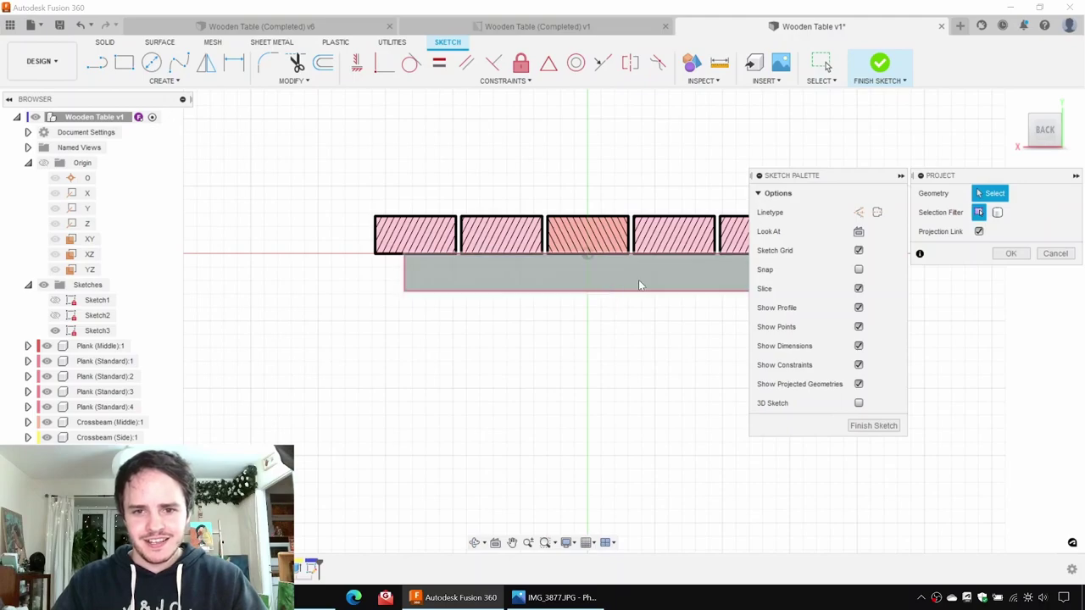
{"action": "middle_click_drag", "start_coordinate": [638, 285], "coordinate": [524, 315]}
{"action": "left_click", "coordinate": [477, 317]}
{"action": "key", "text": "Return"}
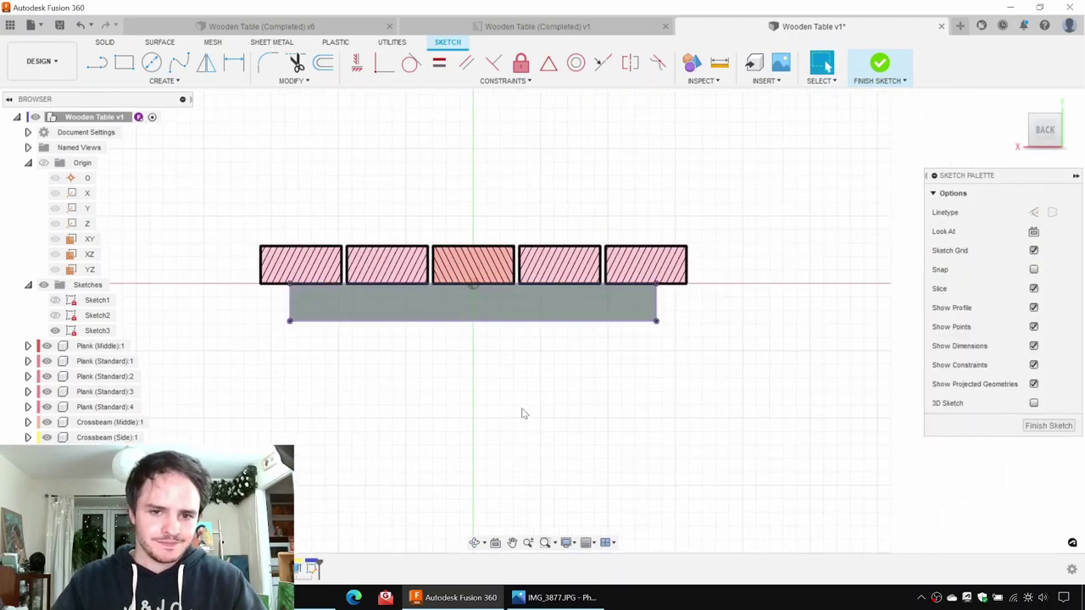
{"action": "left_click_drag", "start_coordinate": [262, 165], "coordinate": [708, 430]}
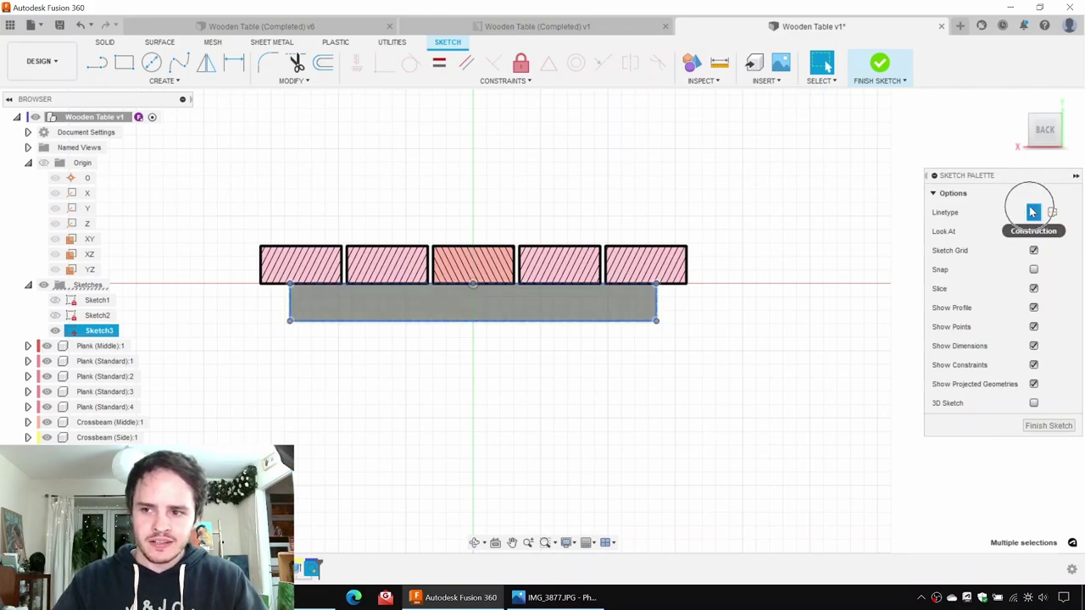
{"action": "left_click", "coordinate": [266, 436]}
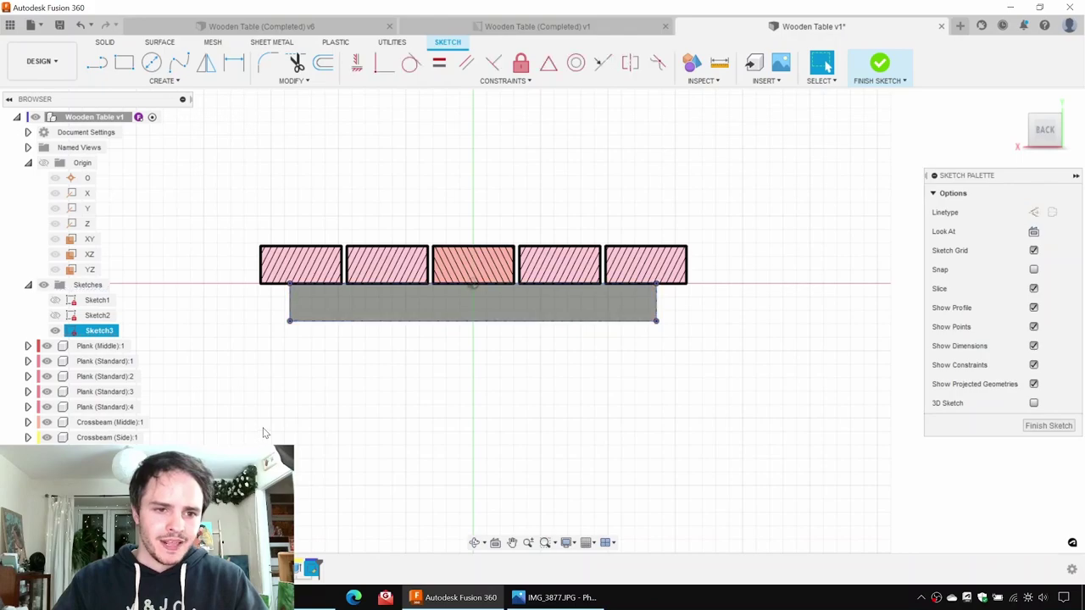
Step: Sketch a closed four-sided leg outline sloping outward from inside the crossbeam, its inner side about 778 mm long at about 41 degrees
{"action": "middle_click_drag", "start_coordinate": [311, 413], "coordinate": [436, 353]}
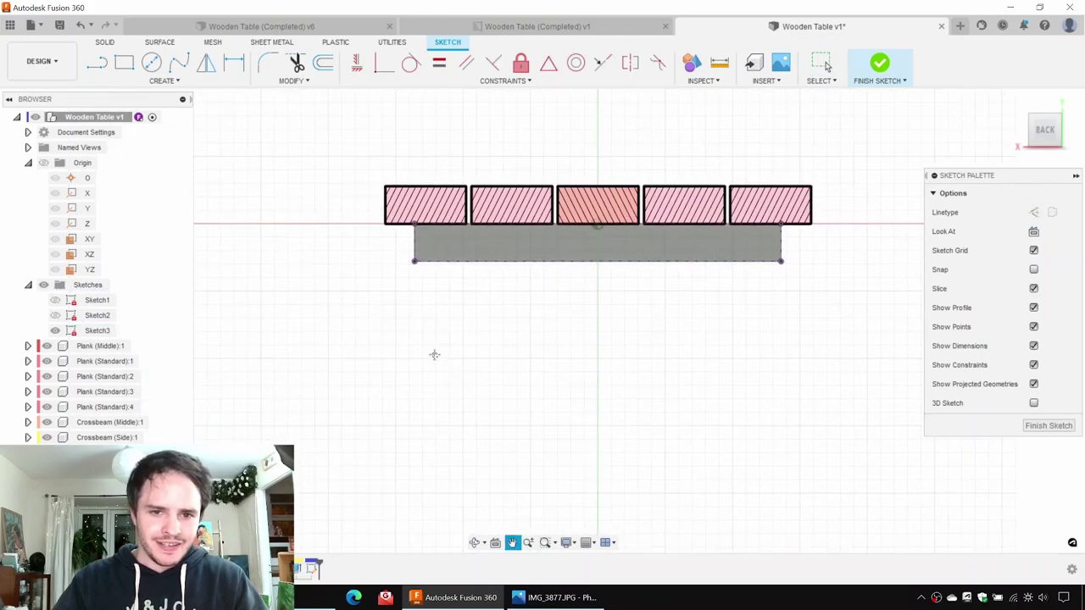
{"action": "left_click", "coordinate": [97, 62]}
{"action": "scroll", "coordinate": [395, 230], "scroll_direction": "up", "scroll_amount": 5}
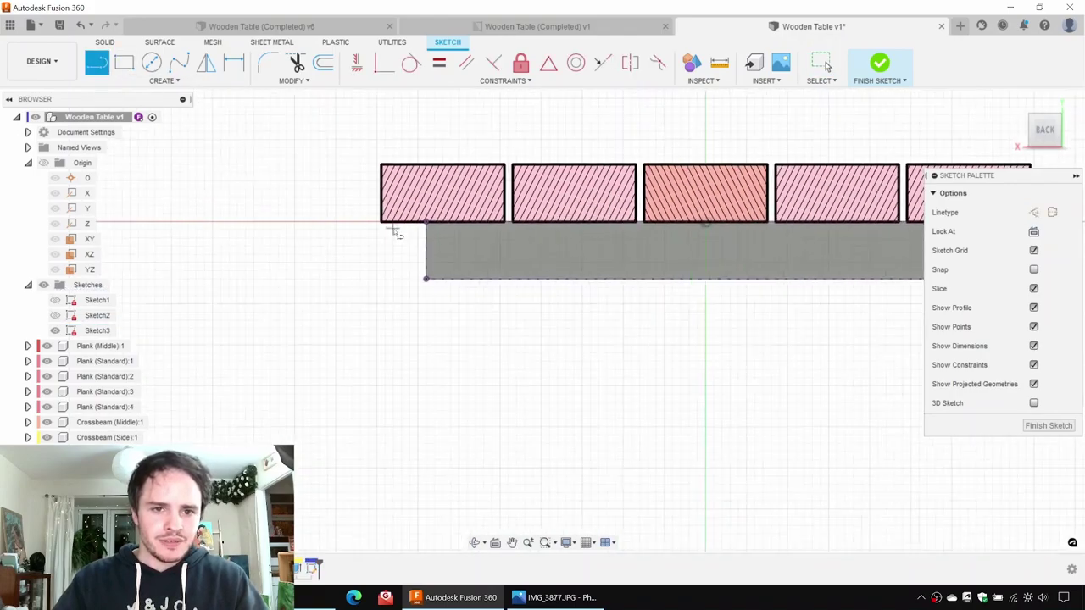
{"action": "left_click", "coordinate": [528, 258]}
{"action": "left_click", "coordinate": [788, 259]}
{"action": "scroll", "coordinate": [648, 436], "scroll_direction": "down", "scroll_amount": 1}
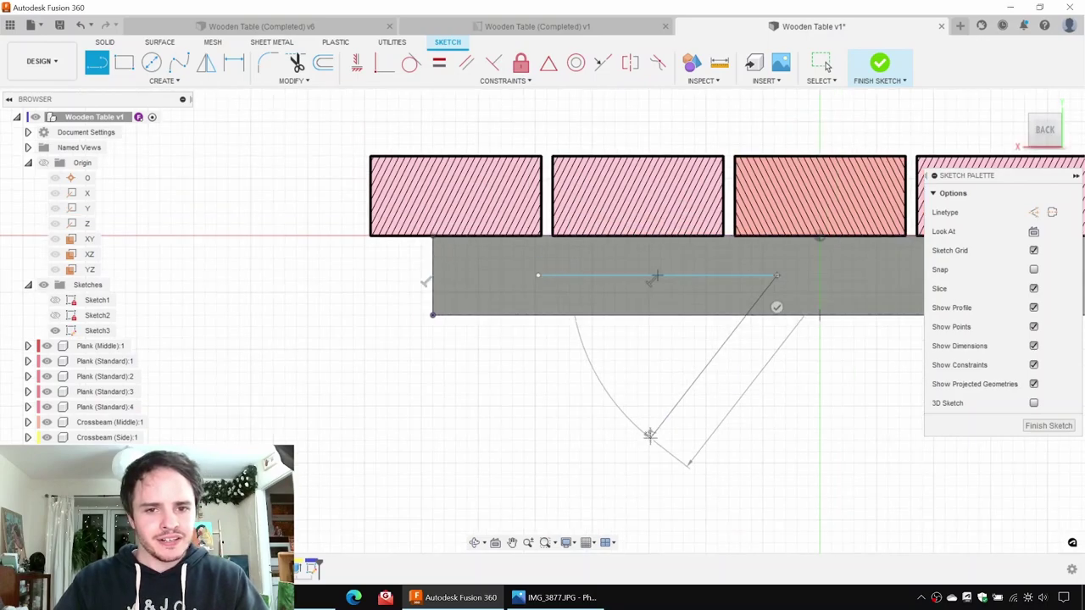
{"action": "scroll", "coordinate": [648, 435], "scroll_direction": "down", "scroll_amount": 4}
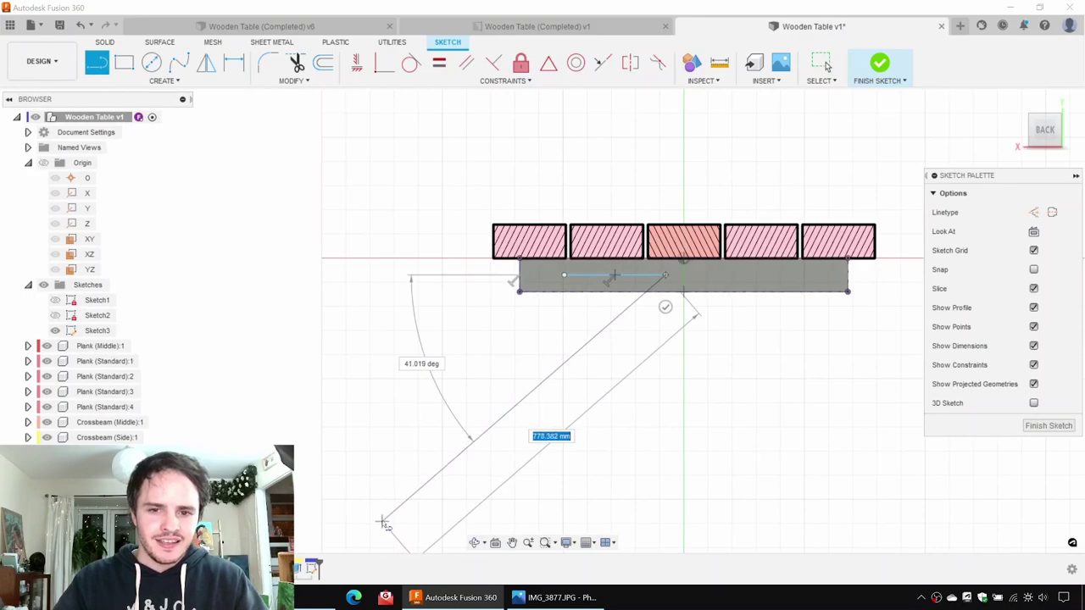
{"action": "left_click", "coordinate": [382, 523]}
{"action": "left_click", "coordinate": [326, 524]}
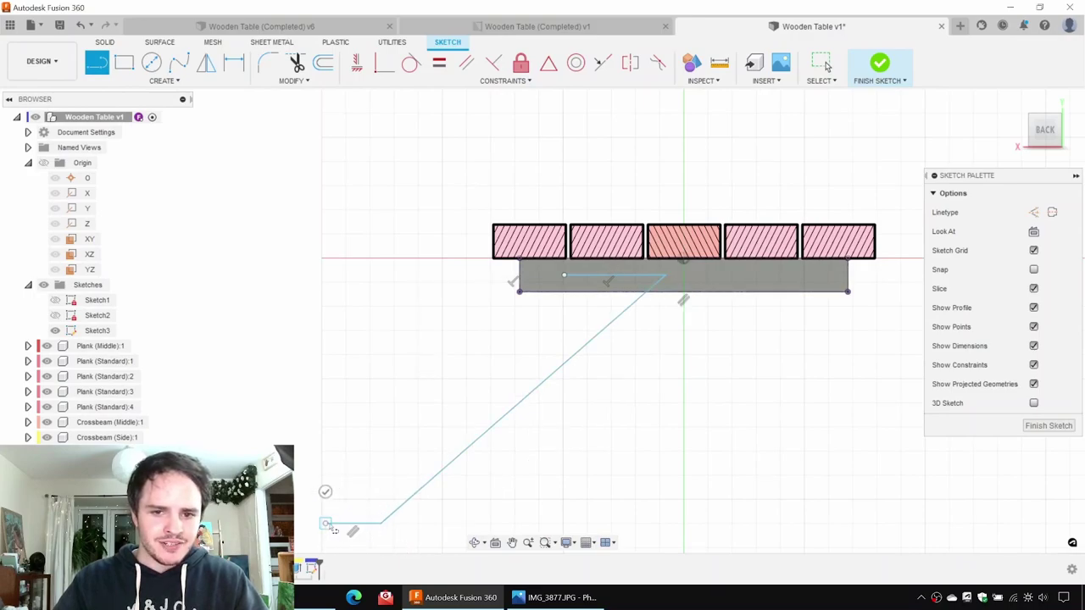
{"action": "left_click", "coordinate": [565, 278]}
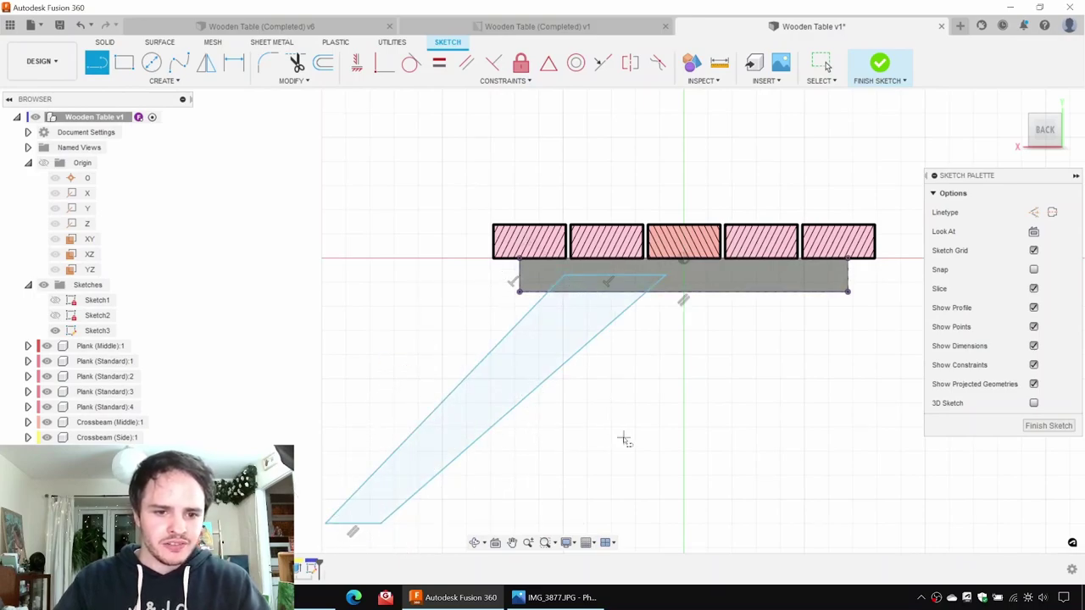
{"action": "key", "text": "Escape"}
Step: Adjust the leg outline's lower end and constrain its two long sloping sides parallel
{"action": "mouse_move", "coordinate": [380, 523]}
{"action": "left_mouse_down"}
{"action": "mouse_move", "coordinate": [294, 517]}
{"action": "mouse_move", "coordinate": [341, 519]}
{"action": "left_mouse_up"}
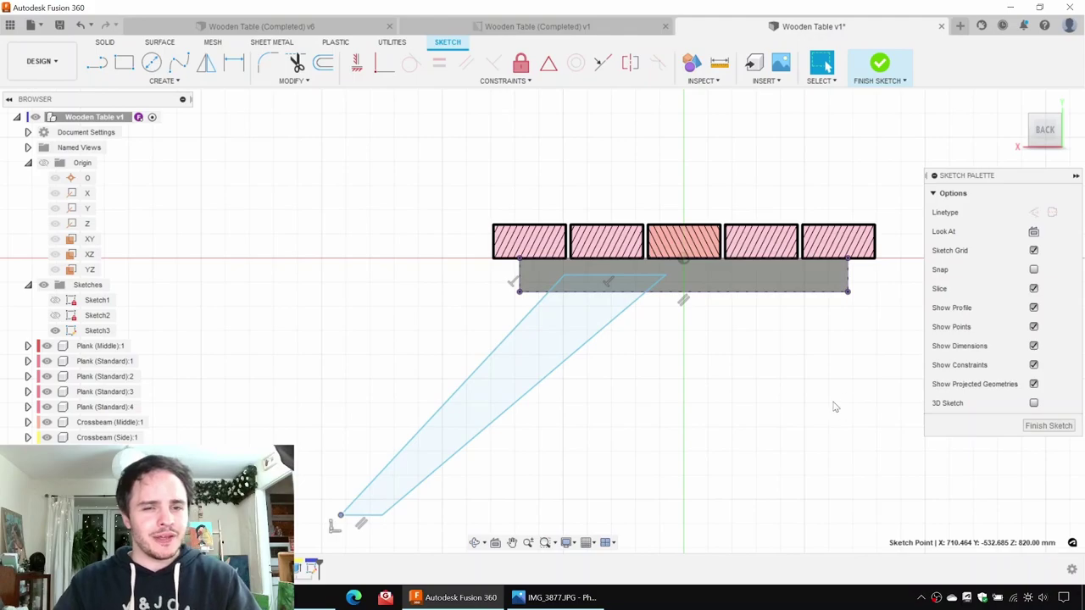
{"action": "left_click", "coordinate": [712, 437]}
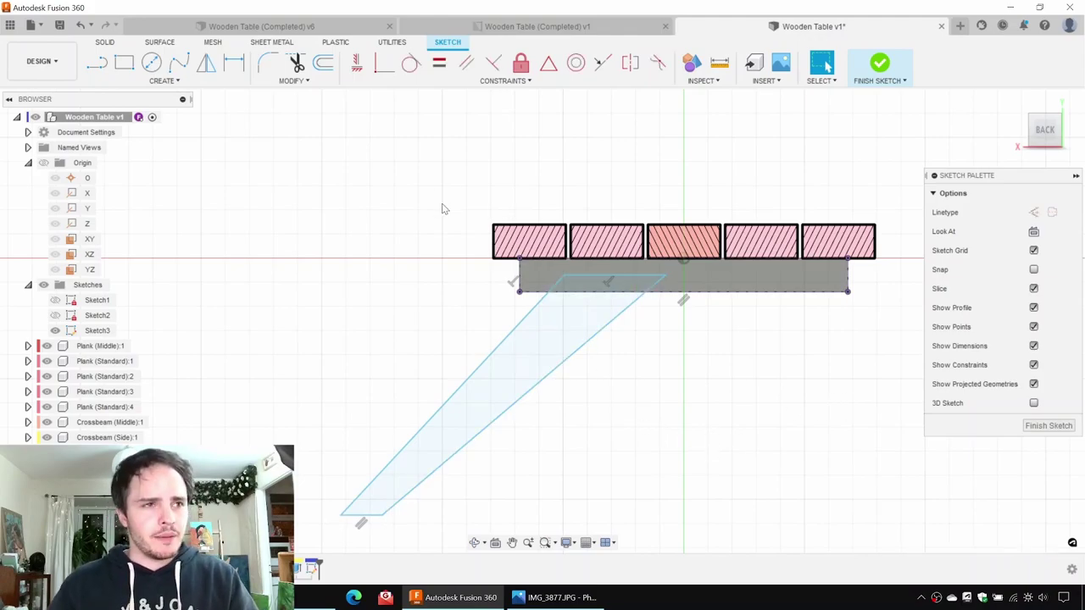
{"action": "left_click", "coordinate": [472, 66]}
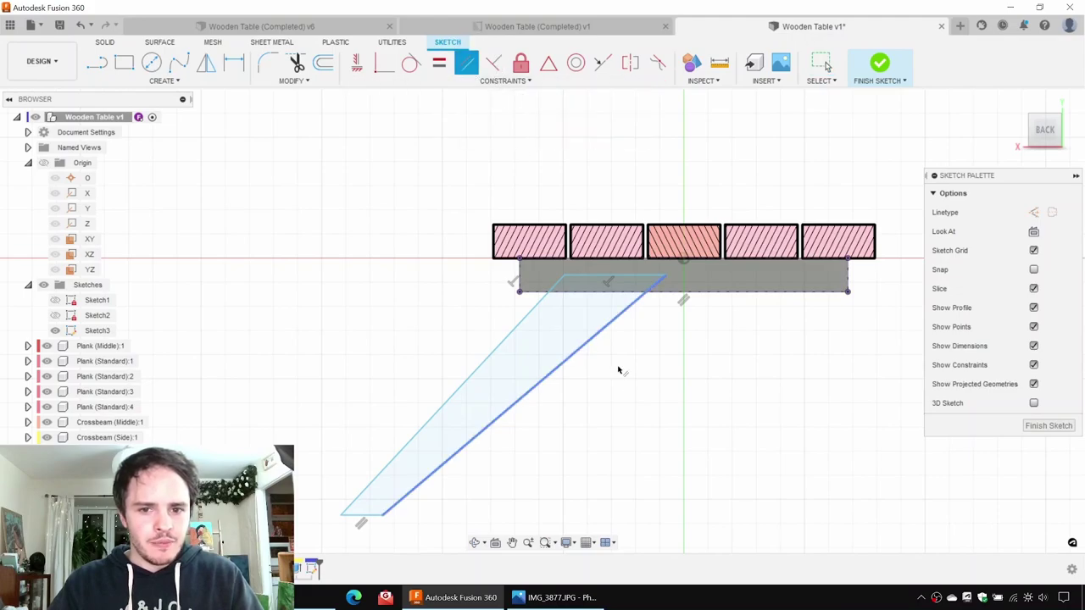
{"action": "left_click", "coordinate": [576, 353]}
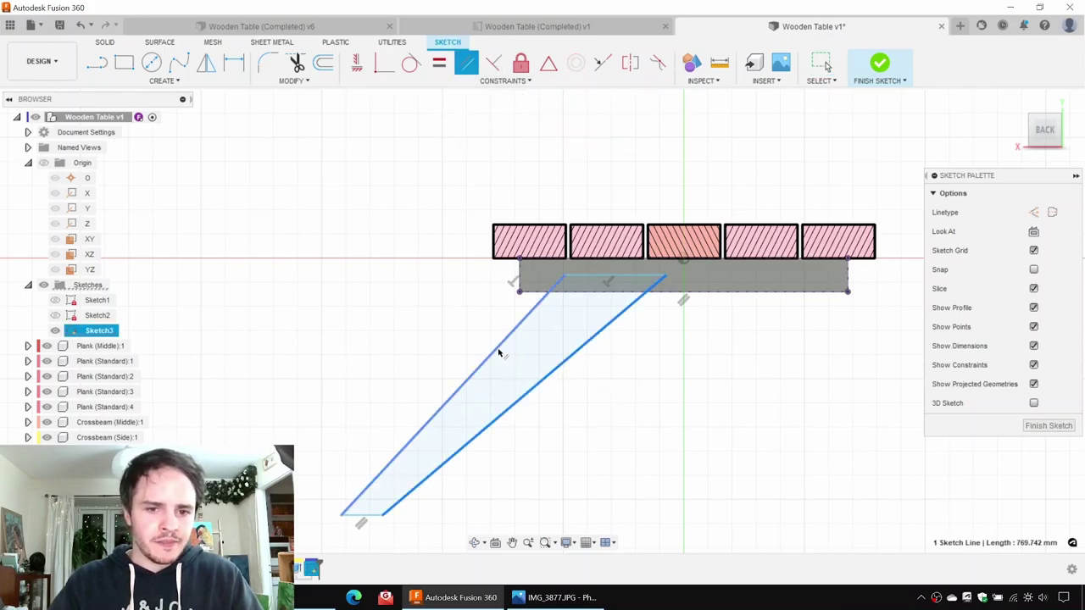
{"action": "left_click", "coordinate": [497, 351]}
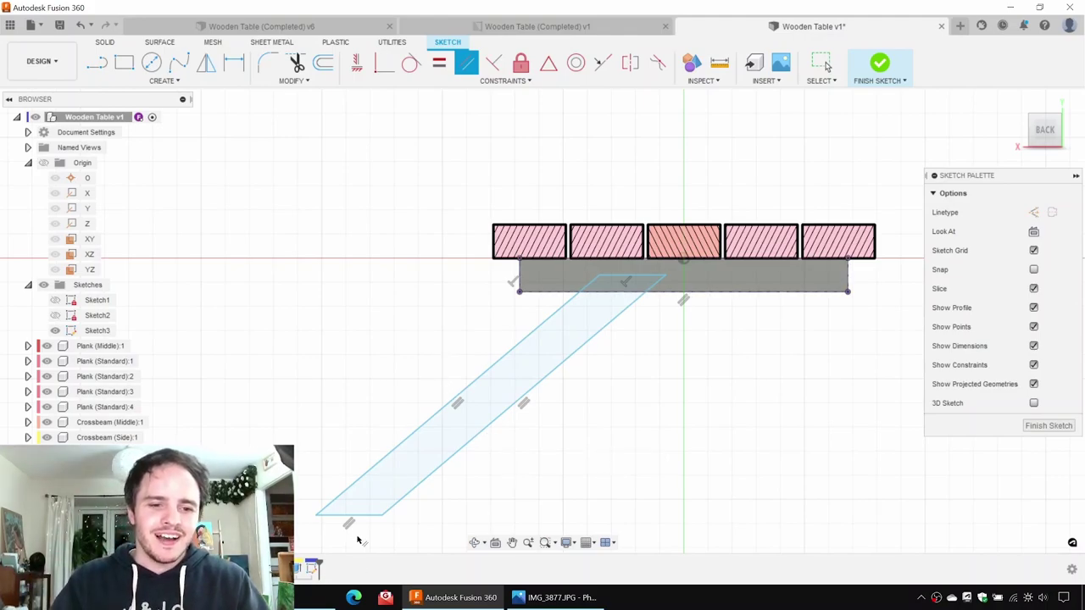
{"action": "key", "text": "Escape"}
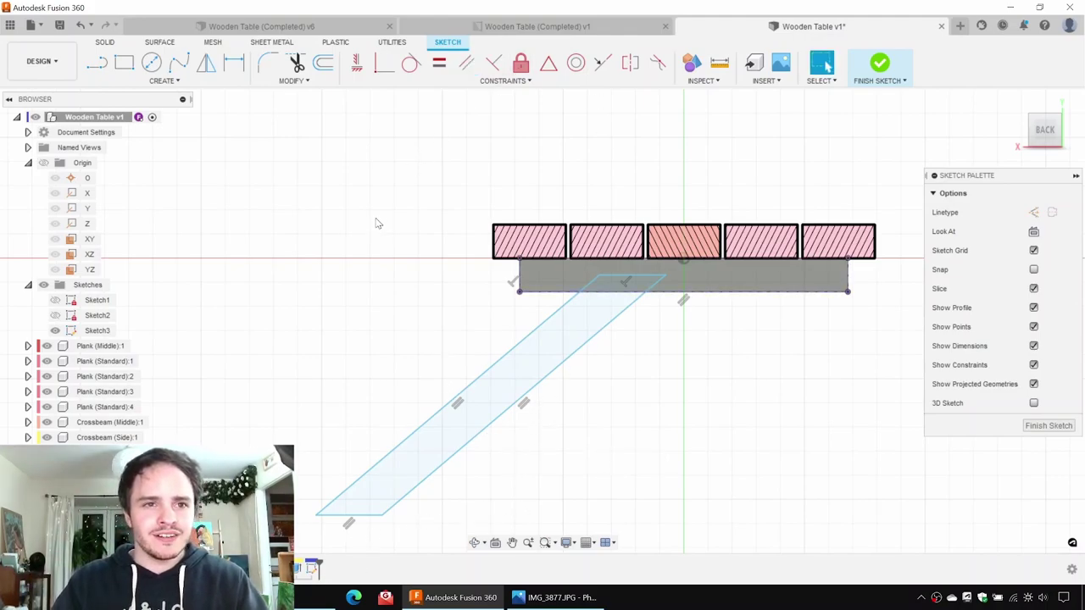
Step: Try to apply a Horizontal/Vertical constraint to the leg outline's bottom edge
{"action": "left_click", "coordinate": [358, 68]}
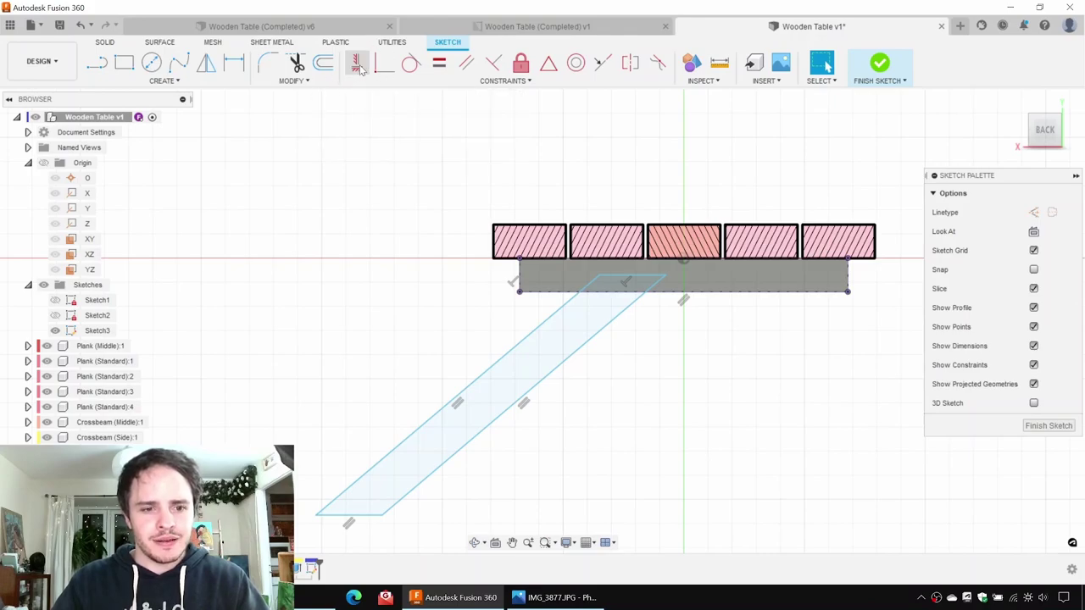
{"action": "left_click", "coordinate": [366, 515]}
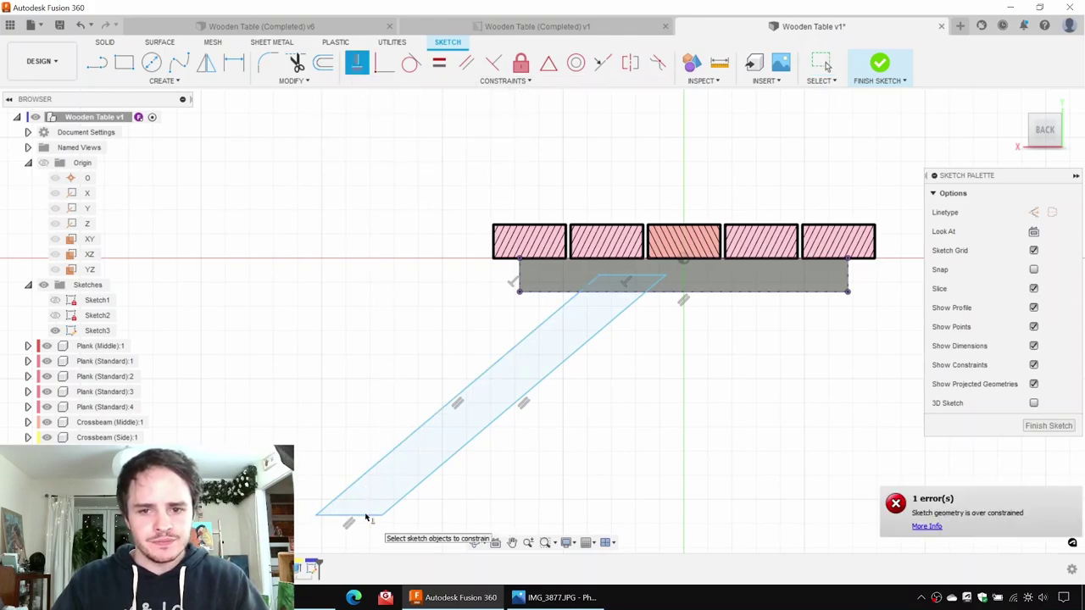
{"action": "key", "text": "Escape"}
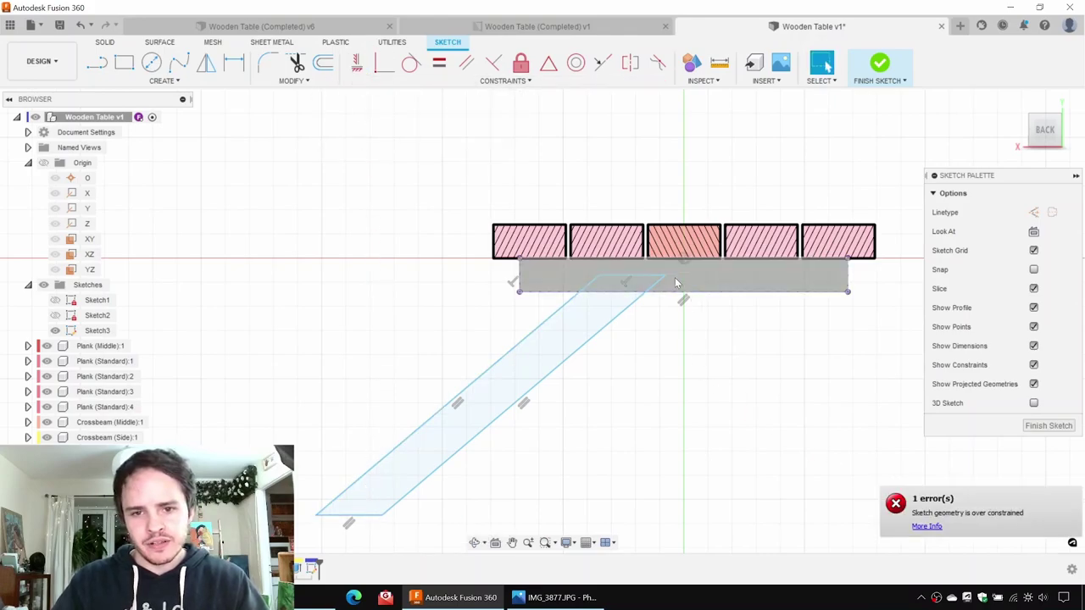
Step: Shift the leg outline's upper inner corner slightly outward within the crossbeam and inspect the top edge's perpendicular constraint
{"action": "left_click_drag", "start_coordinate": [665, 276], "coordinate": [654, 273]}
{"action": "scroll", "coordinate": [624, 278], "scroll_direction": "up", "scroll_amount": 1}
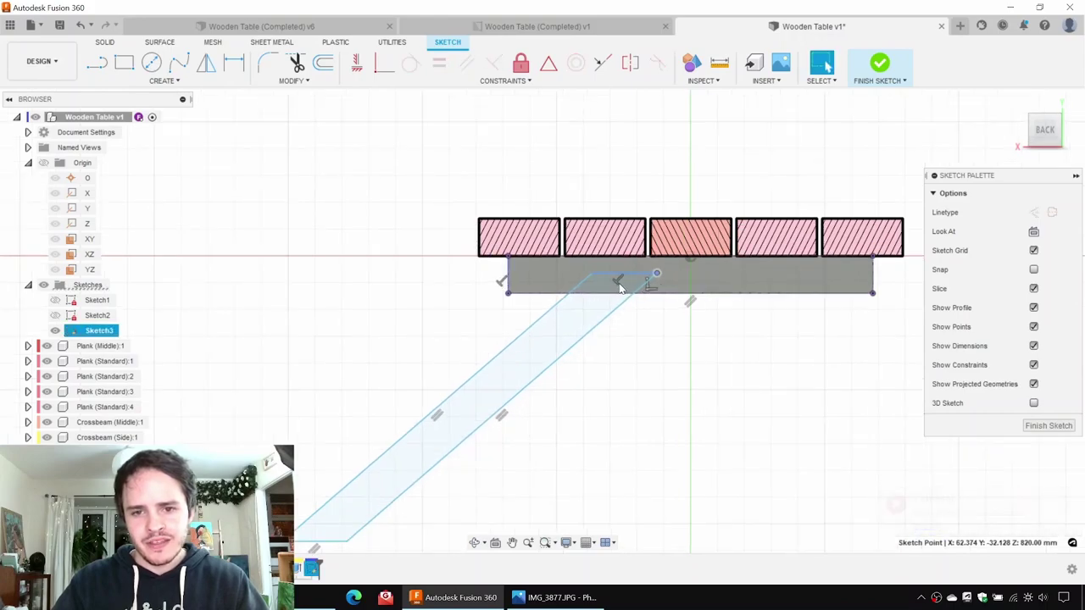
{"action": "left_click", "coordinate": [623, 283]}
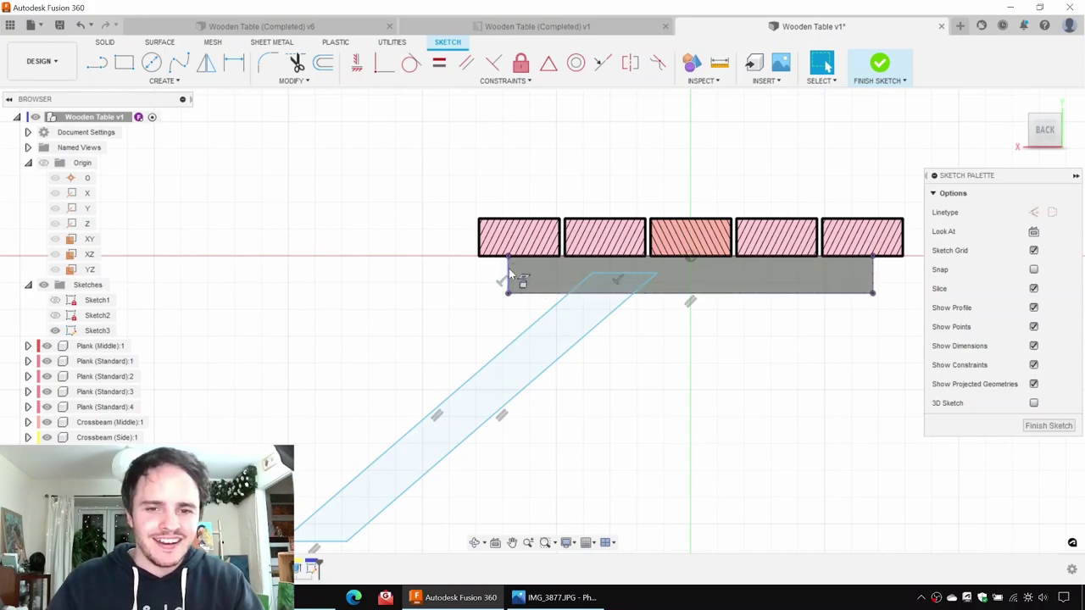
Step: Constrain the leg outline's upper outer corner coincident with the side crossbeam's top edge
{"action": "scroll", "coordinate": [594, 273], "scroll_direction": "up", "scroll_amount": 3}
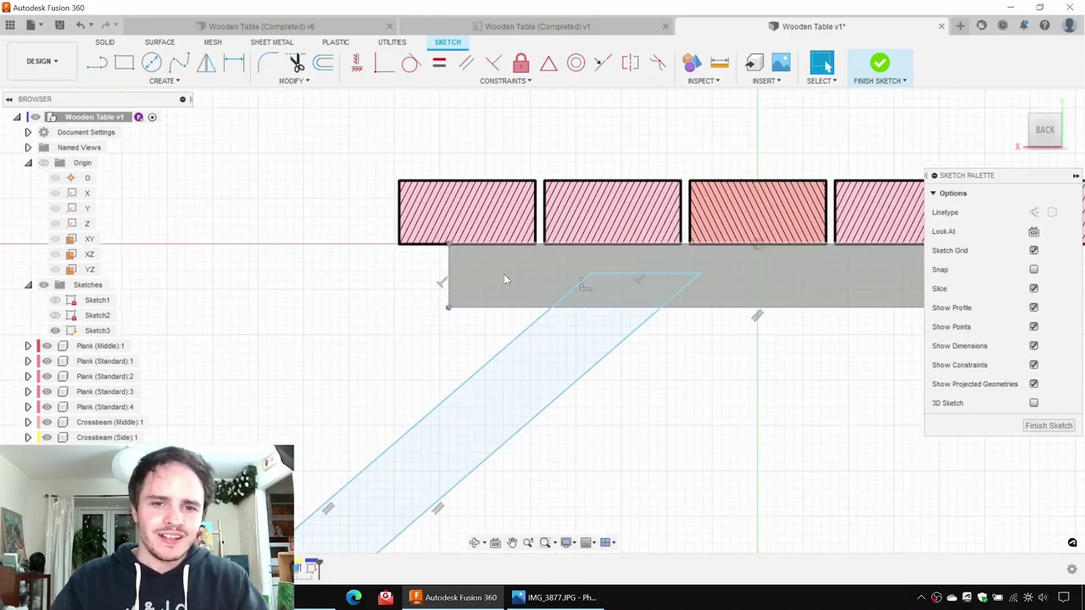
{"action": "scroll", "coordinate": [472, 237], "scroll_direction": "up", "scroll_amount": 1}
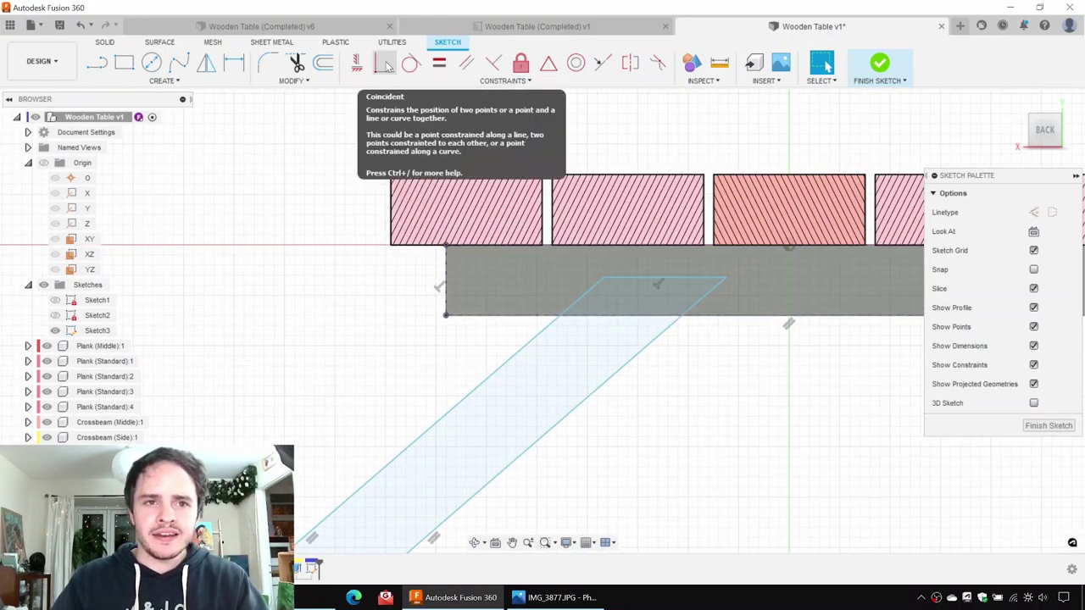
{"action": "left_click", "coordinate": [384, 64]}
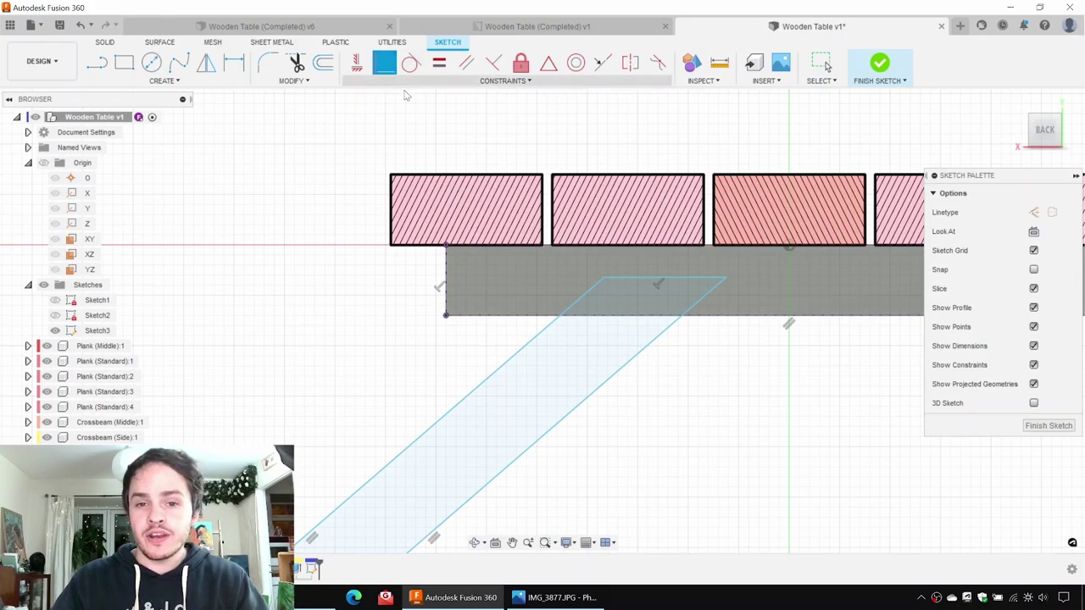
{"action": "left_click", "coordinate": [604, 277]}
{"action": "scroll", "coordinate": [556, 248], "scroll_direction": "up", "scroll_amount": 4}
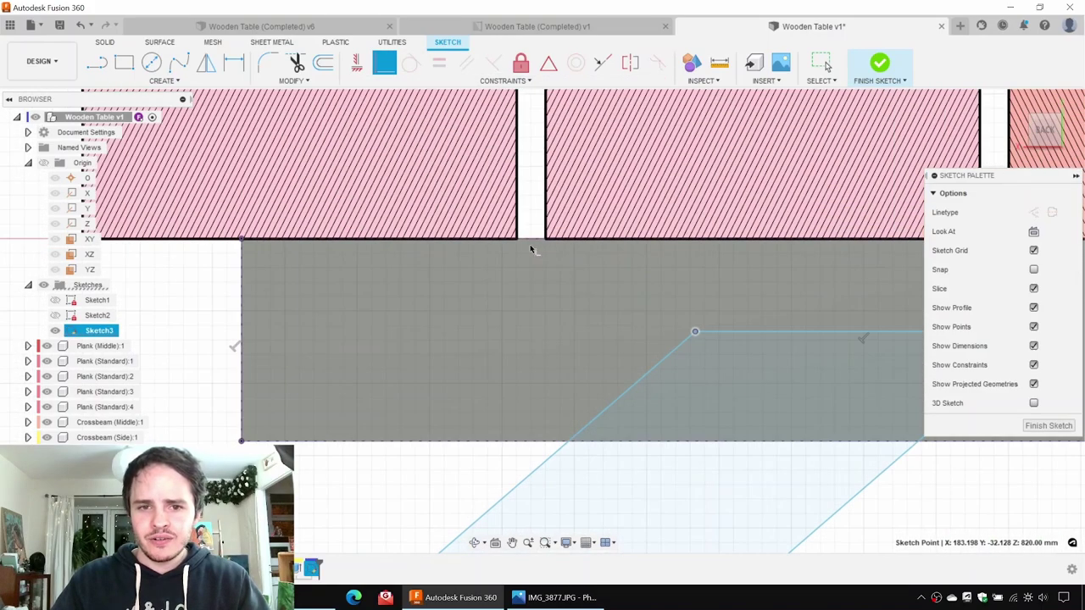
{"action": "left_click", "coordinate": [531, 241]}
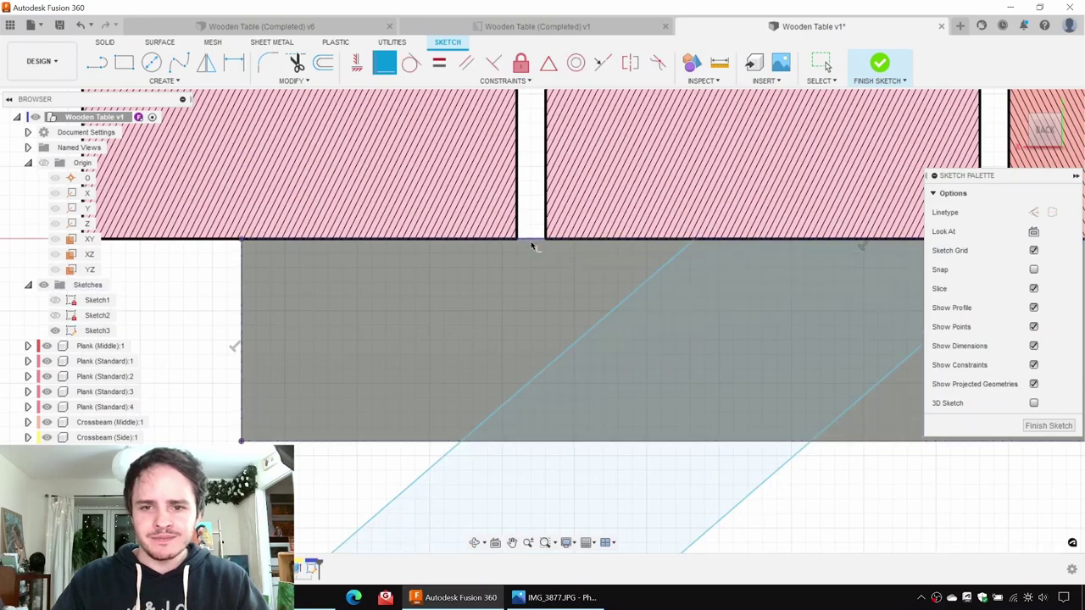
{"action": "scroll", "coordinate": [533, 242], "scroll_direction": "down", "scroll_amount": 6}
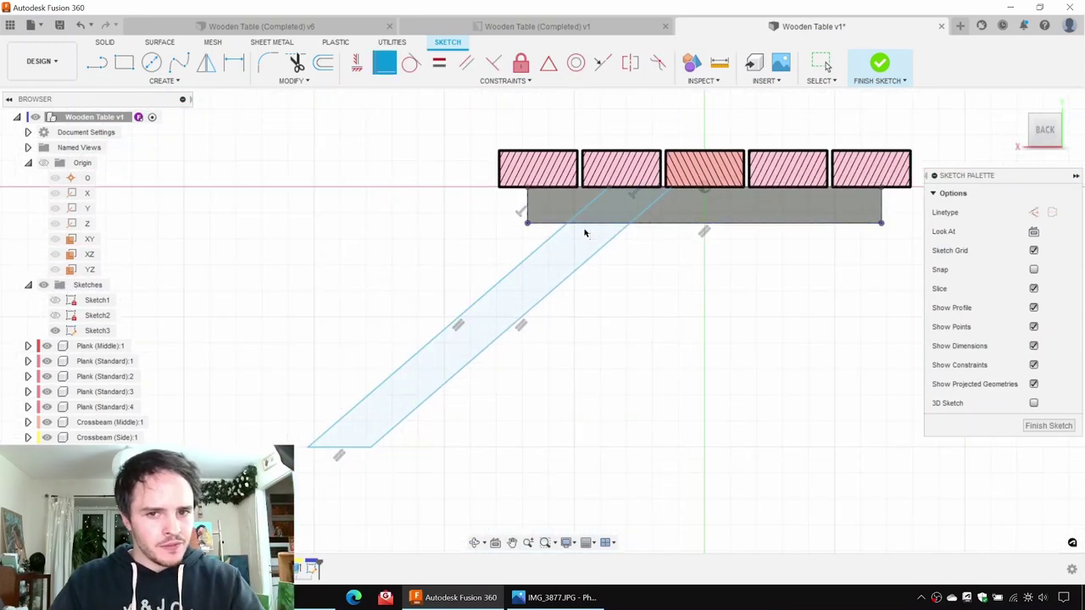
{"action": "scroll", "coordinate": [621, 196], "scroll_direction": "up", "scroll_amount": 1}
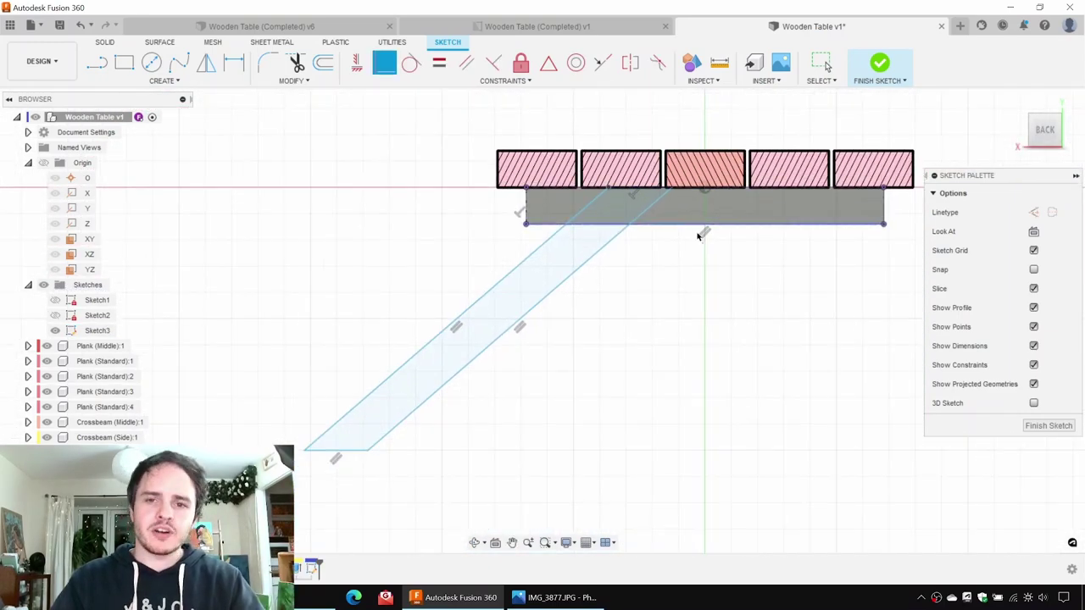
{"action": "scroll", "coordinate": [566, 330], "scroll_direction": "down", "scroll_amount": 1}
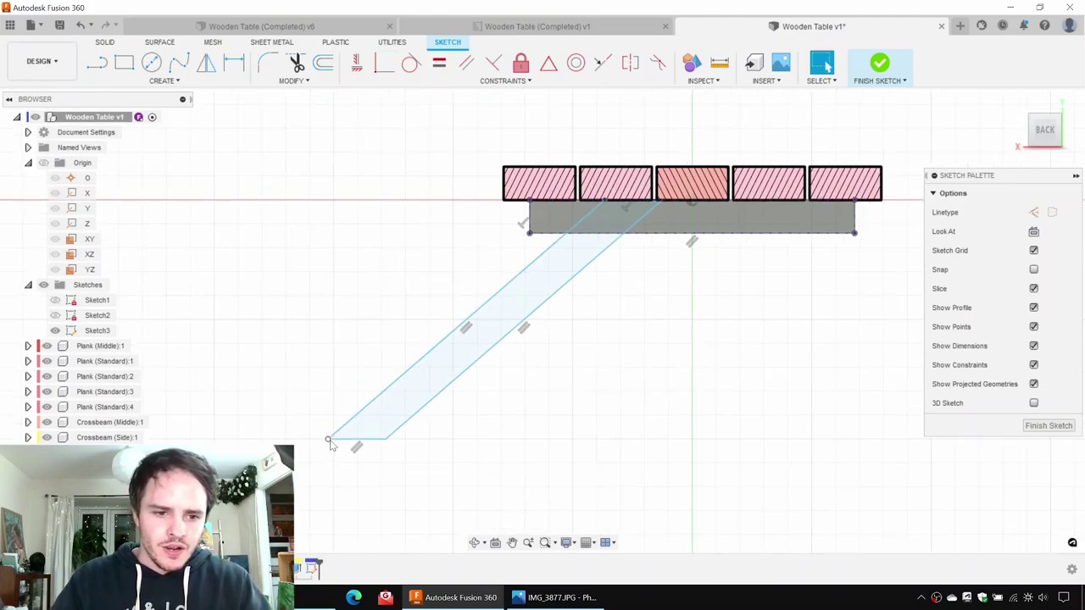
Step: Pull the leg outline's lower outer corner downward so the leg is longer and slopes more steeply
{"action": "left_click_drag", "start_coordinate": [330, 438], "coordinate": [319, 503]}
{"action": "scroll", "coordinate": [599, 382], "scroll_direction": "down", "scroll_amount": 1}
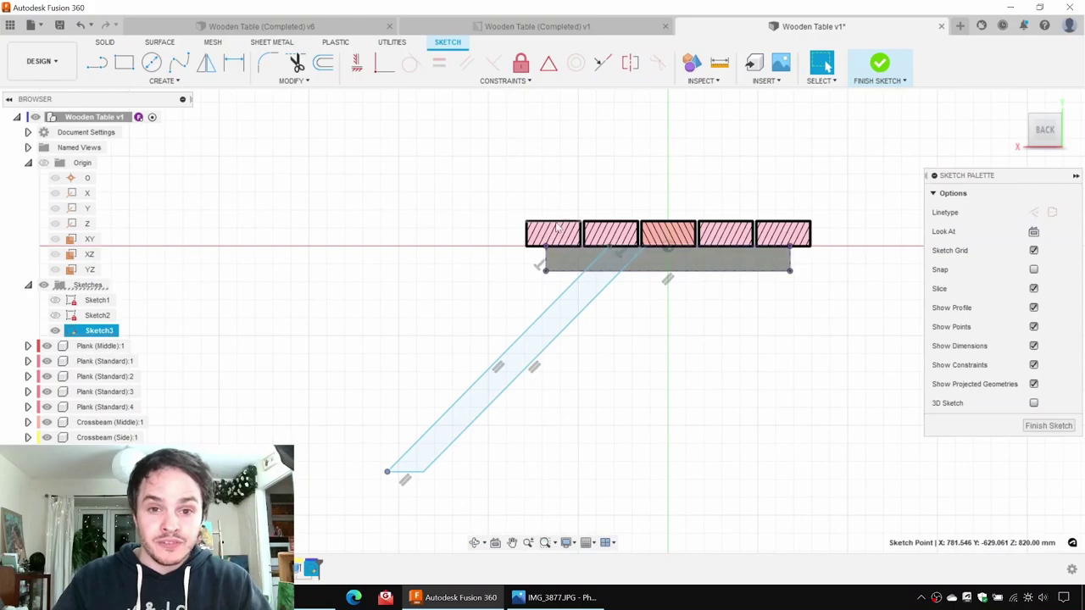
{"action": "scroll", "coordinate": [555, 219], "scroll_direction": "up", "scroll_amount": 3}
{"action": "scroll", "coordinate": [553, 221], "scroll_direction": "up", "scroll_amount": 2}
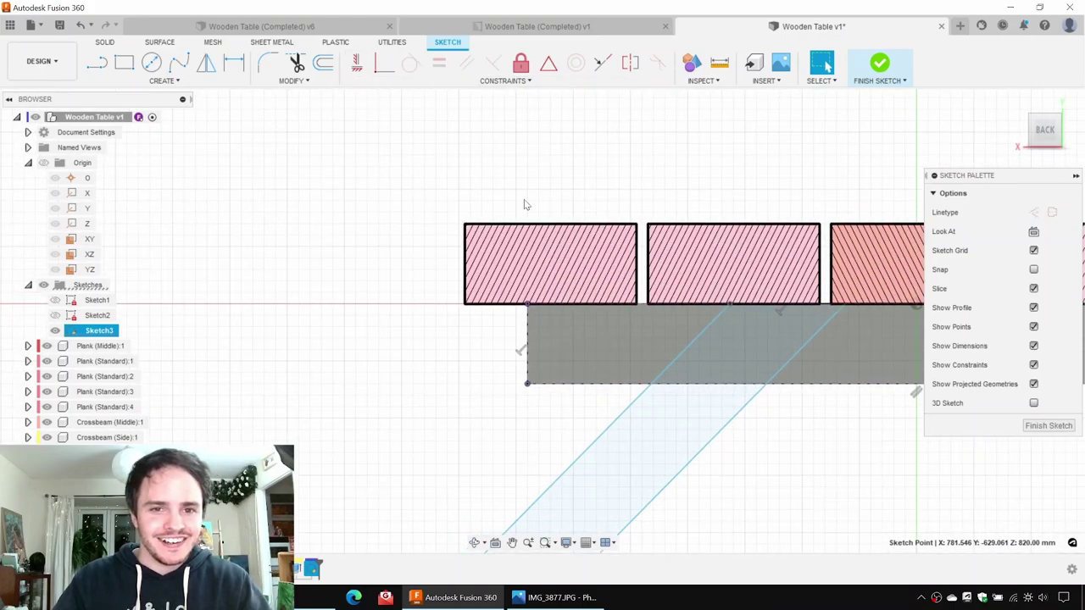
Step: Dimension the height from the outermost plank's top edge to the leg outline's bottom edge as 450+150 mm
{"action": "key", "text": "d"}
{"action": "left_click", "coordinate": [528, 225]}
{"action": "left_click", "coordinate": [527, 305]}
{"action": "scroll", "coordinate": [526, 312], "scroll_direction": "down", "scroll_amount": 3}
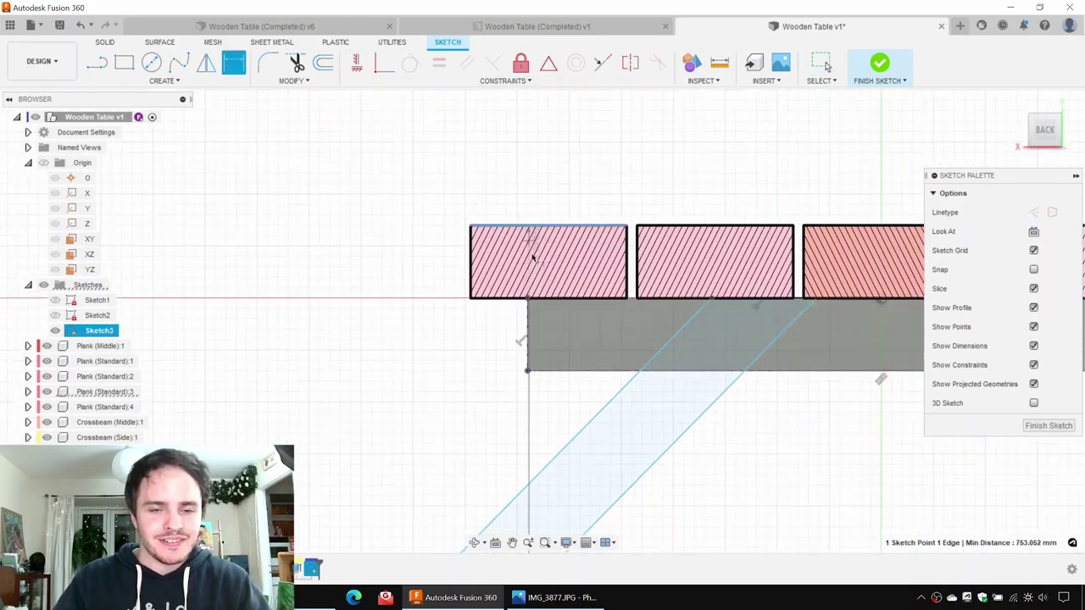
{"action": "scroll", "coordinate": [509, 372], "scroll_direction": "down", "scroll_amount": 1}
{"action": "middle_click_drag", "start_coordinate": [399, 508], "coordinate": [455, 314]}
{"action": "left_click", "coordinate": [249, 241]}
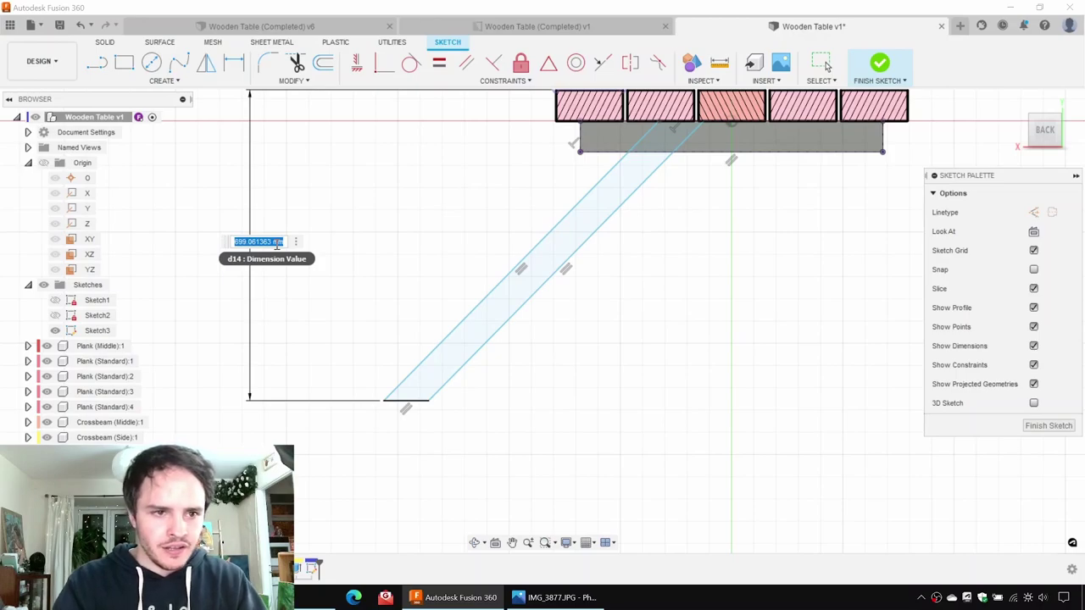
{"action": "type", "text": "450+150"}
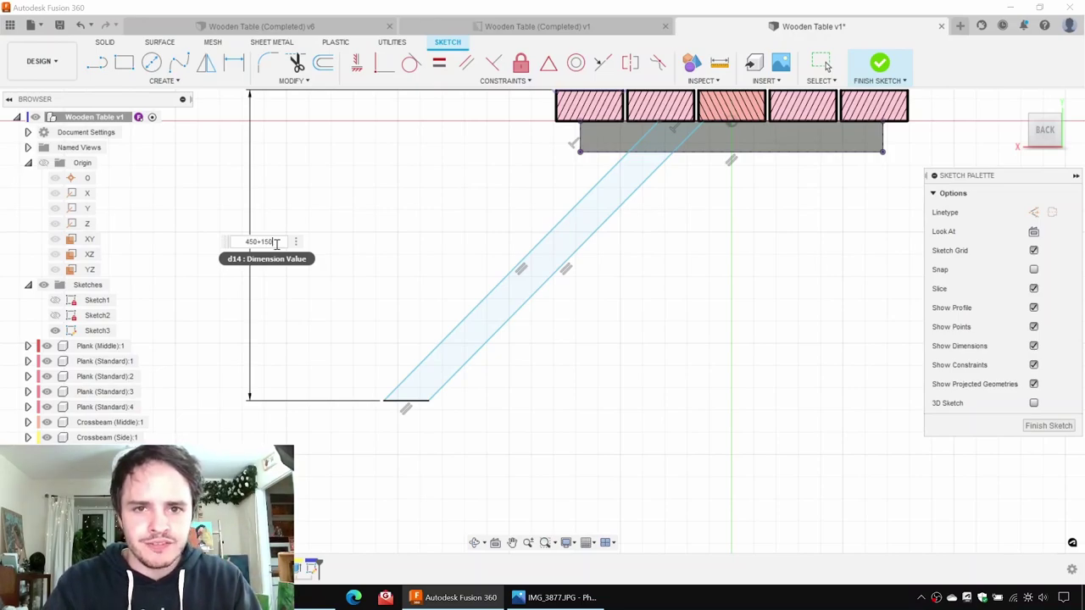
{"action": "key", "text": "Return"}
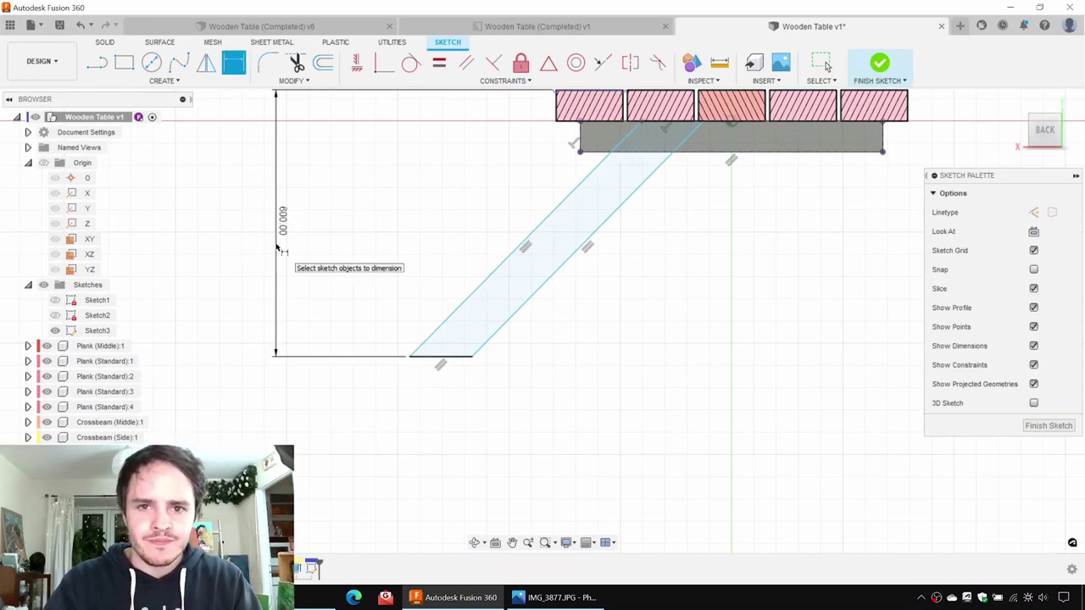
{"action": "middle_click_drag", "start_coordinate": [729, 257], "coordinate": [685, 377]}
{"action": "key", "text": "Escape"}
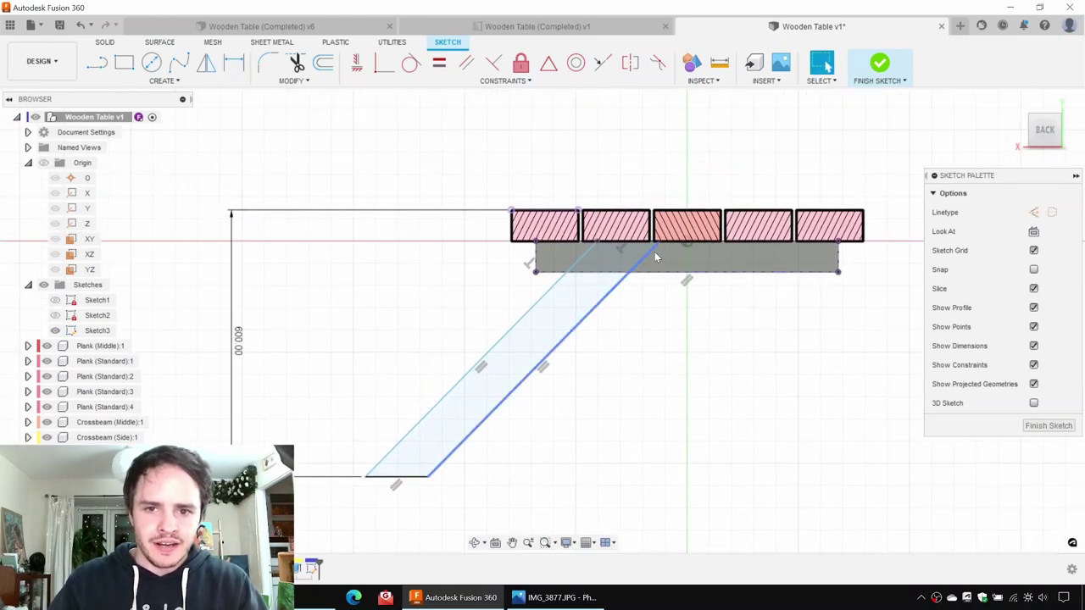
Step: Narrow the leg outline by moving its upper inner corner outward, and set the overall table height to 650 mm
{"action": "mouse_move", "coordinate": [653, 247]}
{"action": "left_mouse_down"}
{"action": "mouse_move", "coordinate": [644, 249]}
{"action": "mouse_move", "coordinate": [660, 256]}
{"action": "mouse_move", "coordinate": [636, 272]}
{"action": "left_mouse_up"}
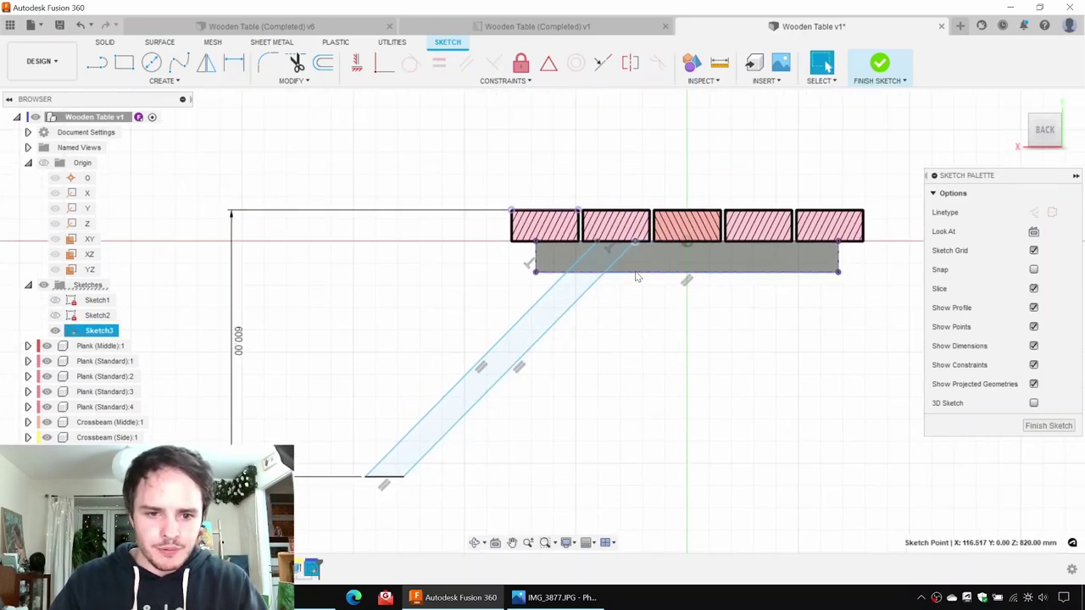
{"action": "left_click", "coordinate": [336, 311]}
{"action": "double_click", "coordinate": [238, 339]}
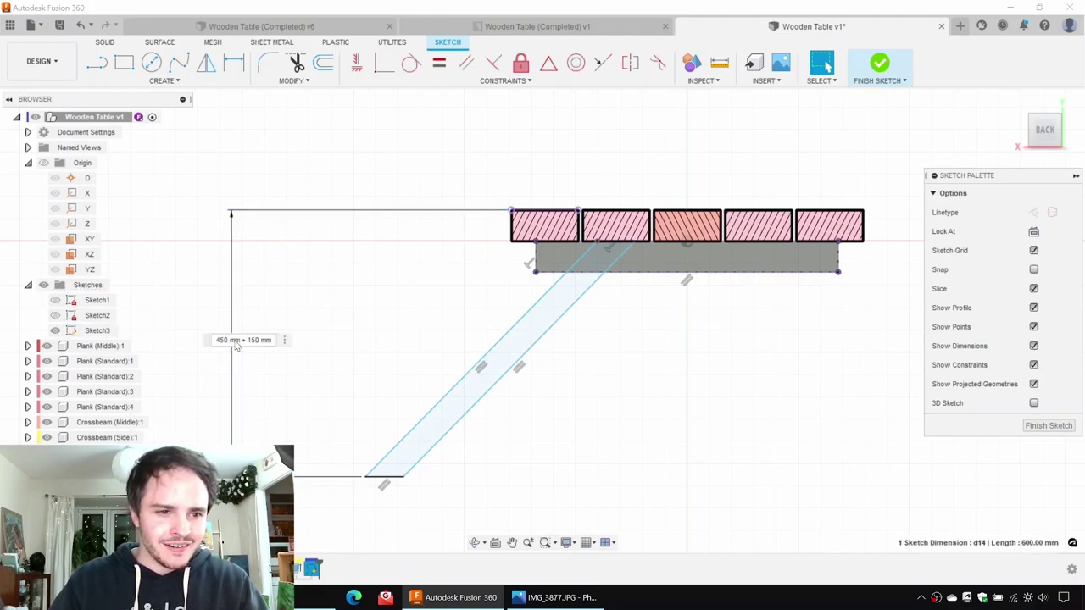
{"action": "left_click", "coordinate": [230, 339]}
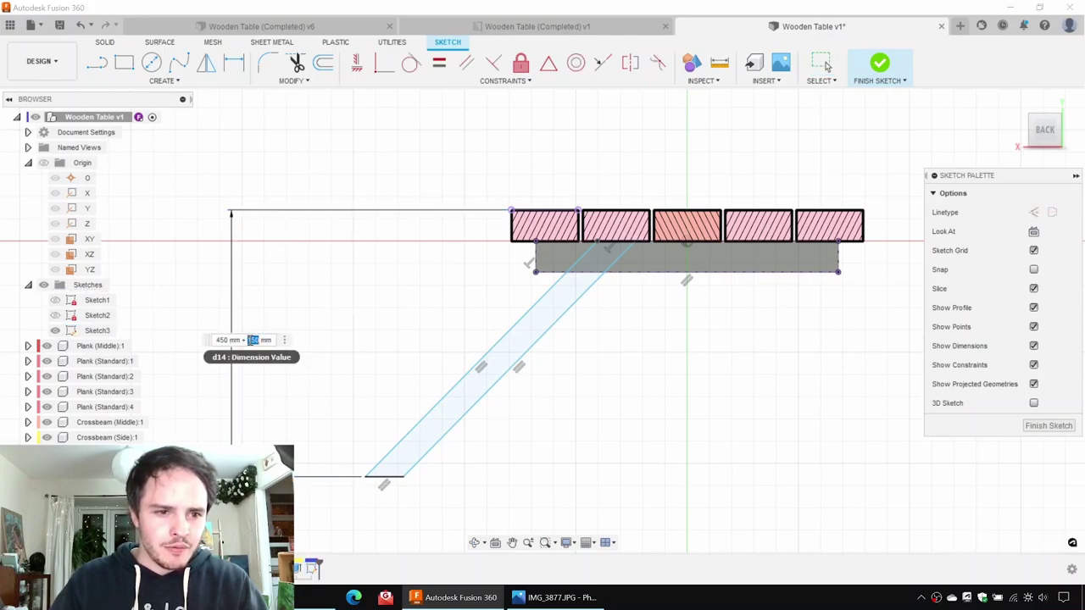
{"action": "key", "text": "Return"}
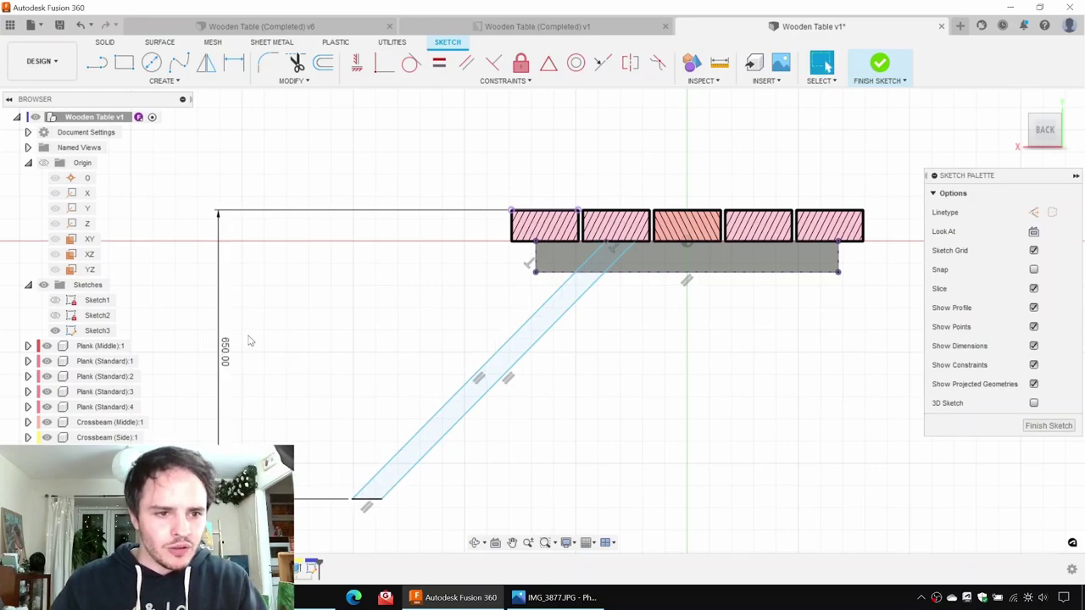
Step: Widen the leg outline by moving its inner side, and dimension the distance between its two long sides as 80 mm
{"action": "left_click_drag", "start_coordinate": [513, 365], "coordinate": [535, 369]}
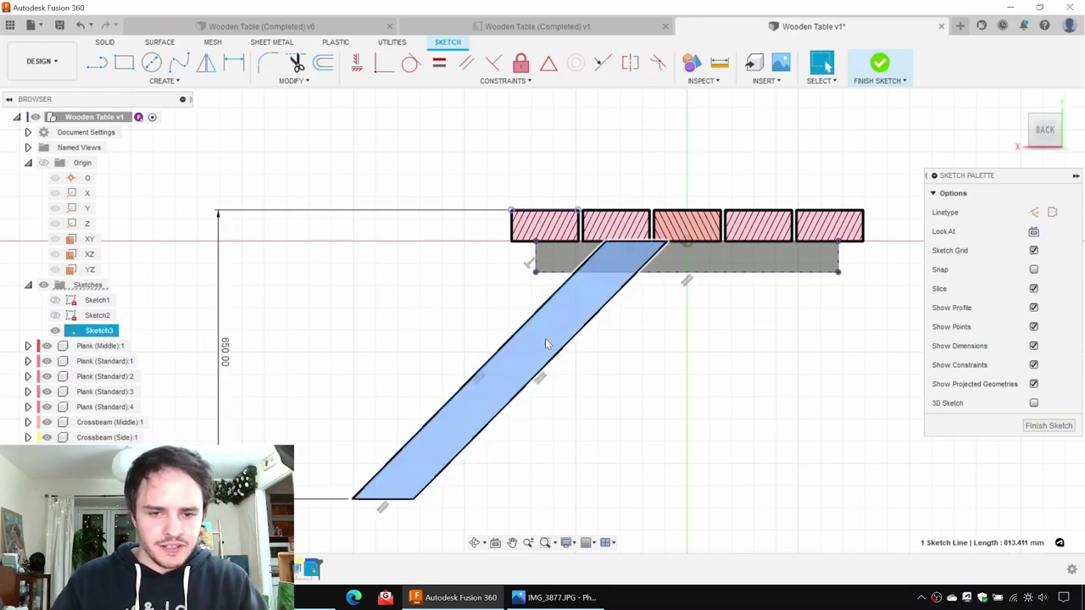
{"action": "key", "text": "d"}
{"action": "left_click", "coordinate": [541, 371]}
{"action": "left_click", "coordinate": [496, 356]}
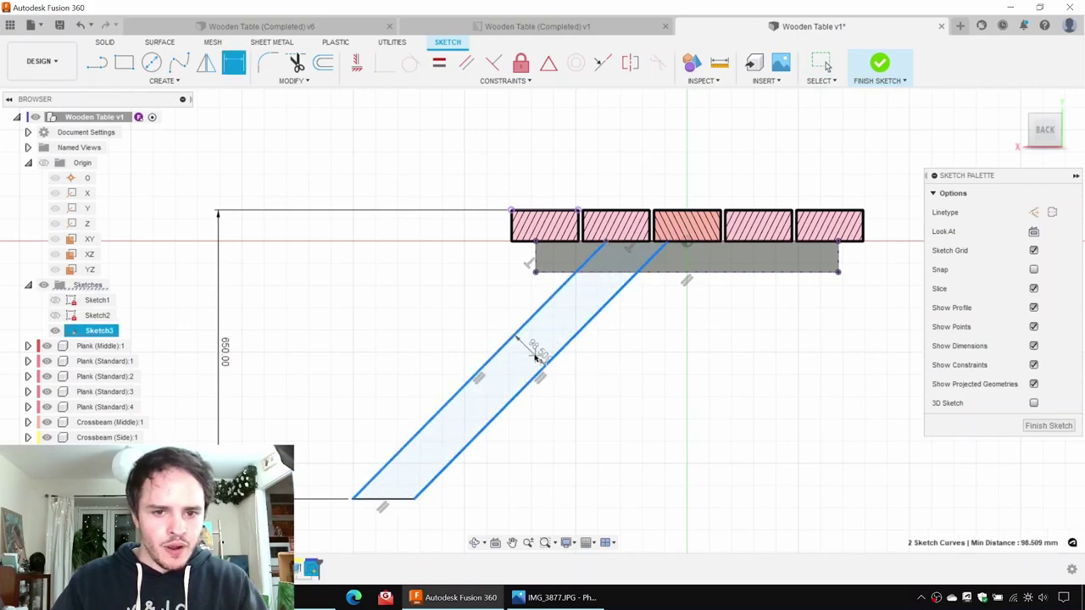
{"action": "left_click", "coordinate": [555, 374]}
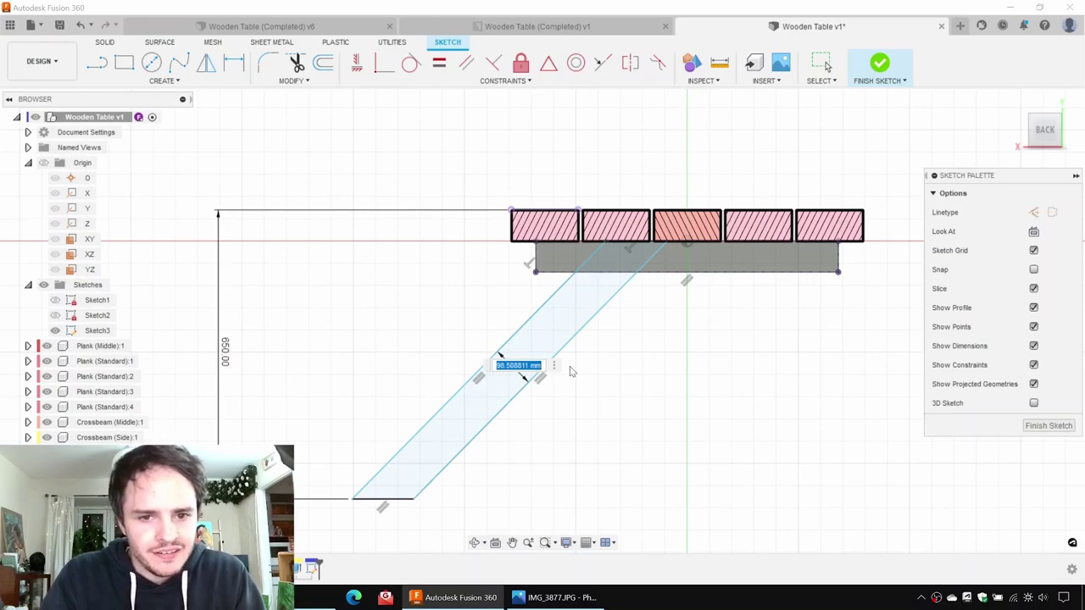
{"action": "type", "text": "80"}
{"action": "key", "text": "Return"}
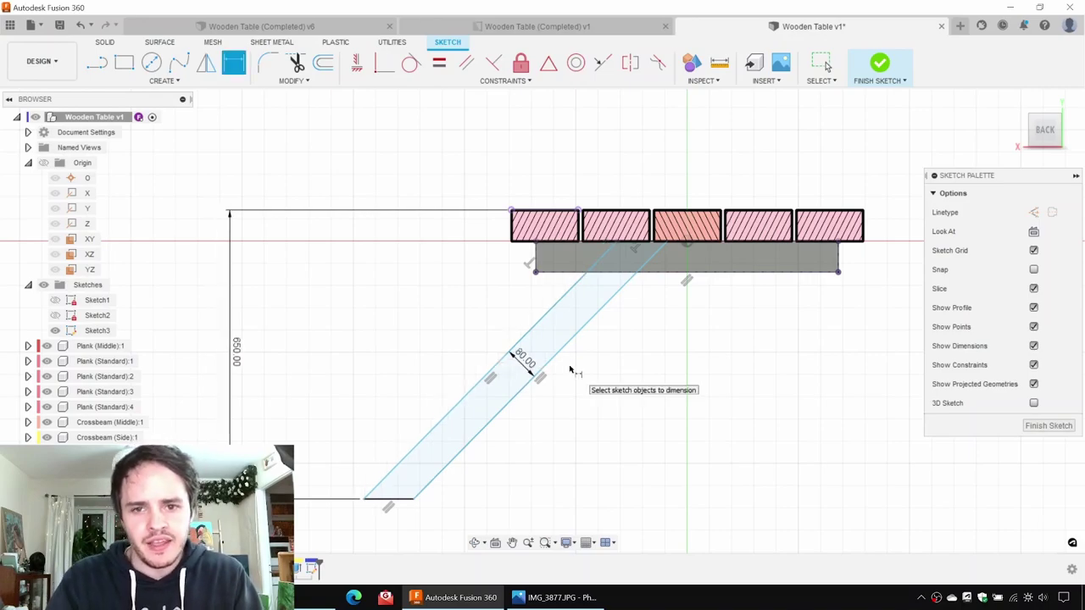
{"action": "key", "text": "Escape"}
Step: Measure the outermost plank's thickness between its top and bottom edges
{"action": "left_click", "coordinate": [558, 244]}
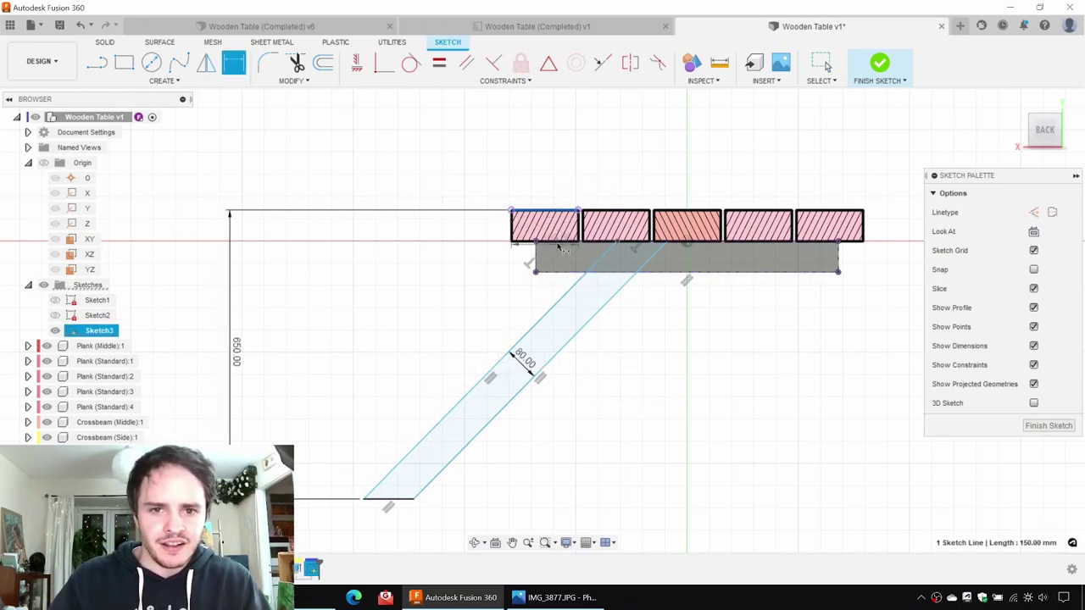
{"action": "left_click", "coordinate": [546, 241]}
{"action": "key", "text": "Escape"}
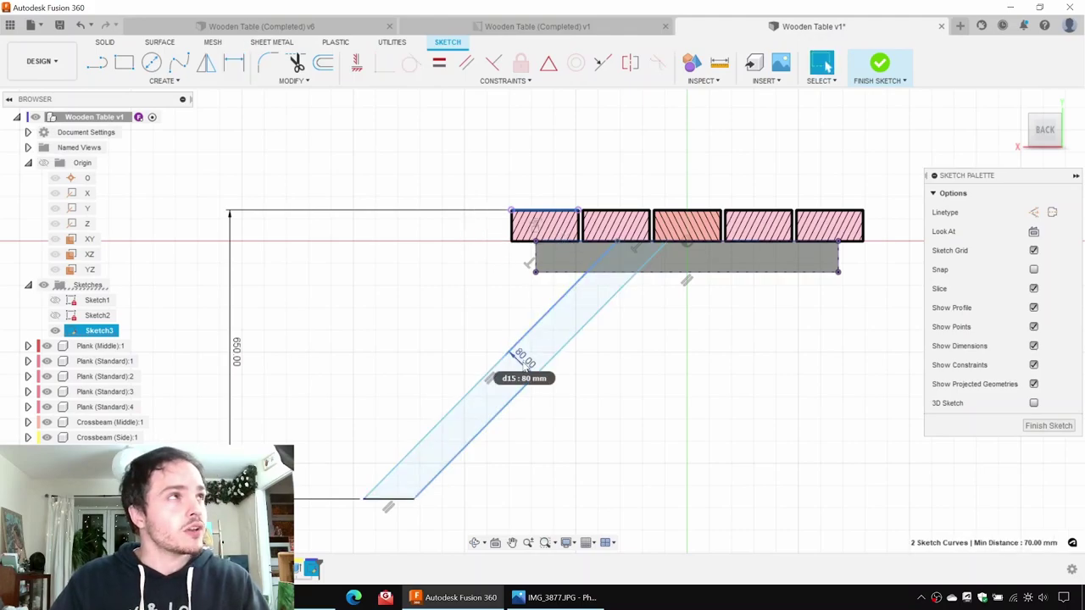
Step: Set the leg outline's width between its two long sides to 90 mm
{"action": "double_click", "coordinate": [524, 361]}
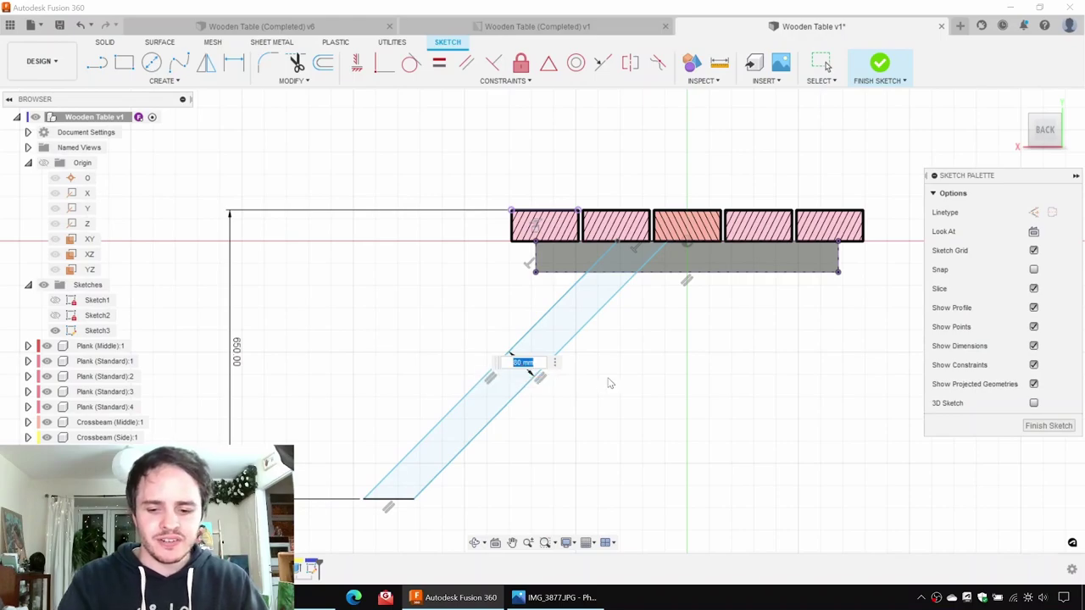
{"action": "type", "text": "90"}
{"action": "key", "text": "Return"}
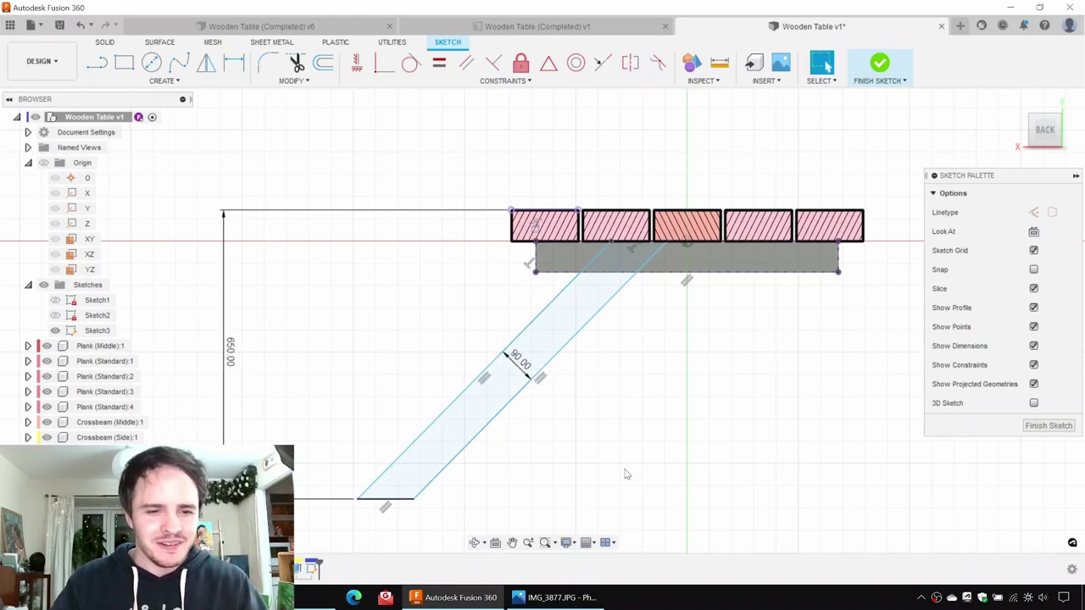
Step: Move the upper end of the angled leg slightly outward along the underside of the tabletop
{"action": "mouse_move", "coordinate": [663, 243]}
{"action": "left_mouse_down"}
{"action": "mouse_move", "coordinate": [601, 276]}
{"action": "mouse_move", "coordinate": [621, 276]}
{"action": "mouse_move", "coordinate": [645, 308]}
{"action": "left_mouse_up"}
{"action": "left_click", "coordinate": [752, 411]}
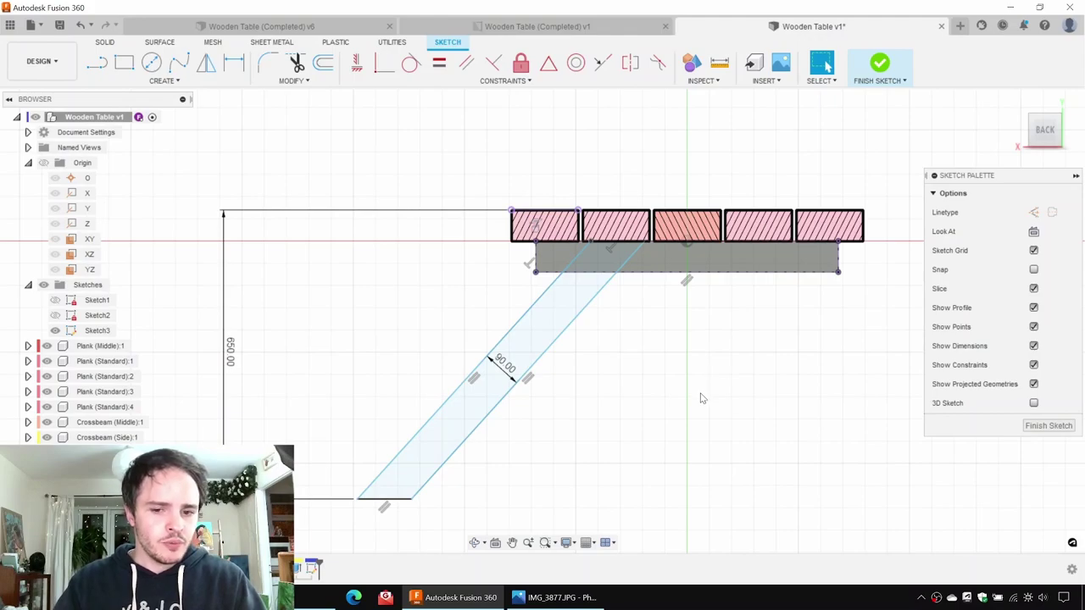
Step: Switch to Photos, examine the leg and bench supports in the end-on picnic table photo IMG_3876.JPG, and return to Fusion 360
{"action": "left_click", "coordinate": [555, 597]}
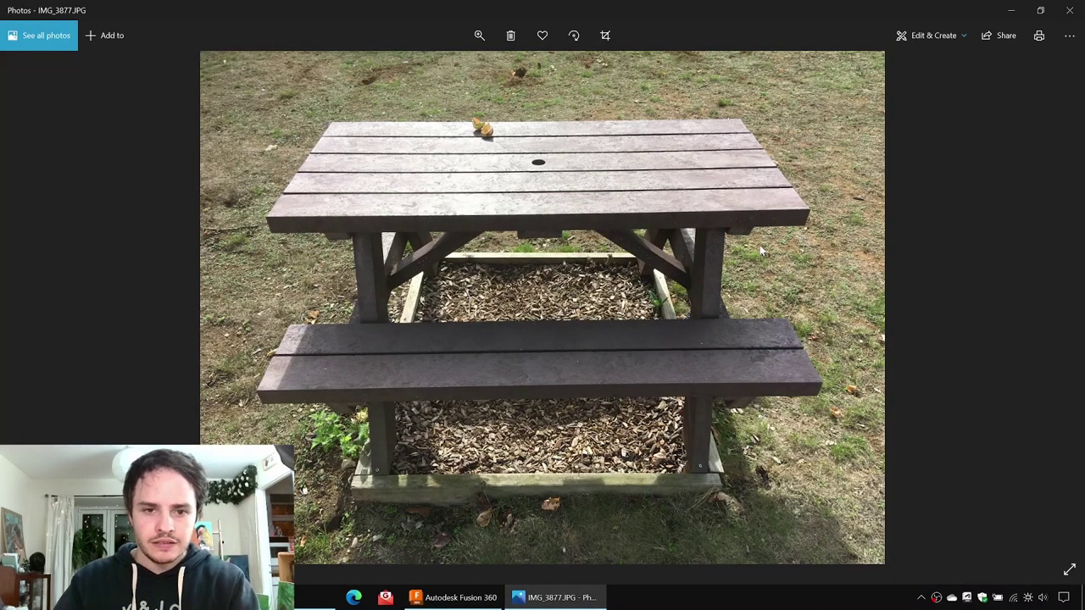
{"action": "key", "text": "Left"}
{"action": "key", "text": "ctrl"}
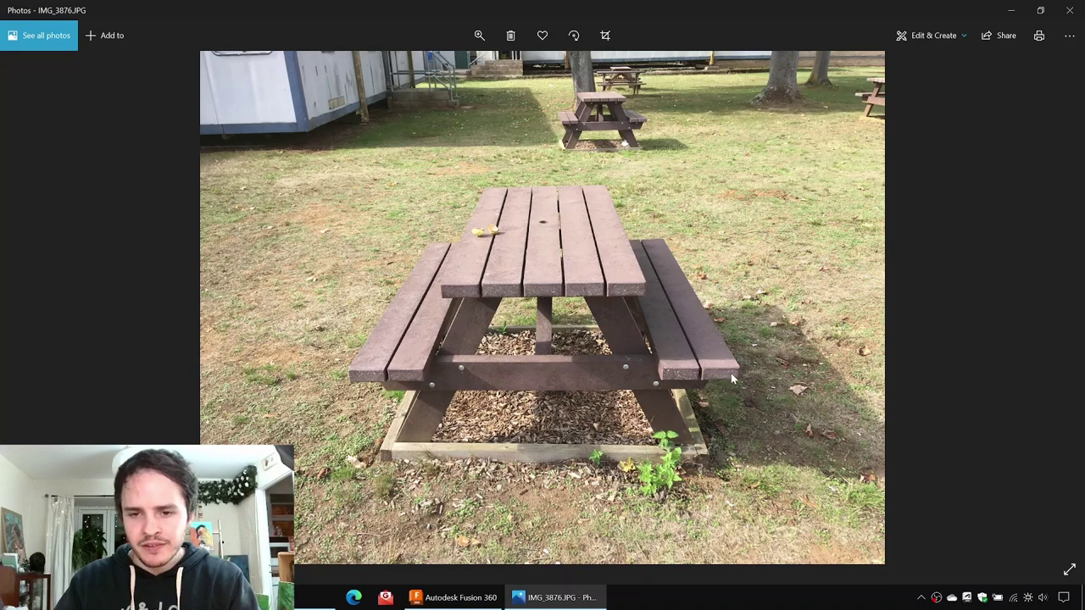
{"action": "left_click", "coordinate": [638, 345]}
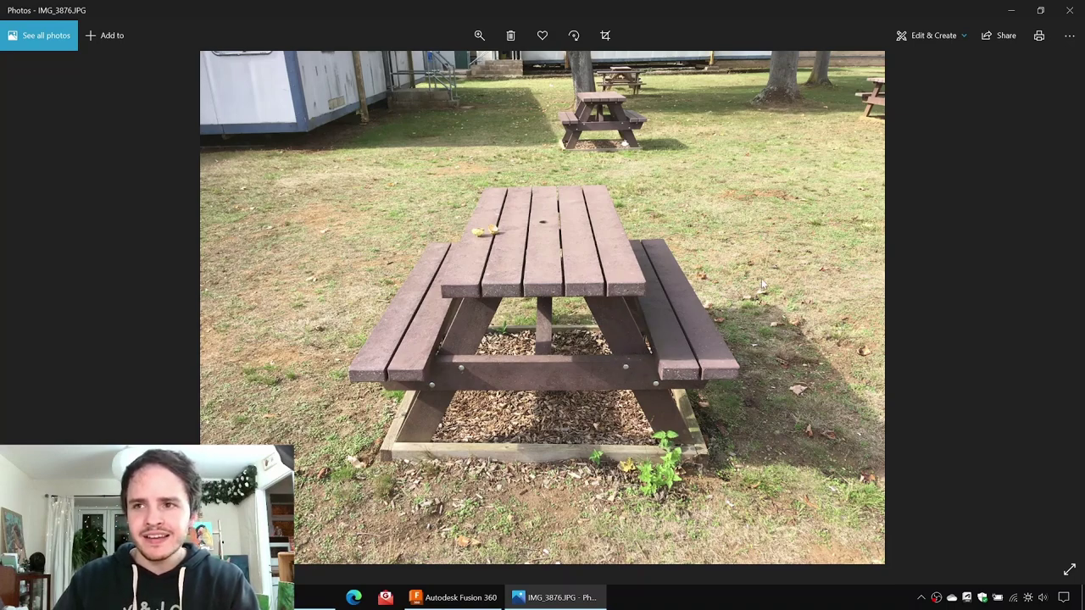
{"action": "left_click", "coordinate": [1011, 10]}
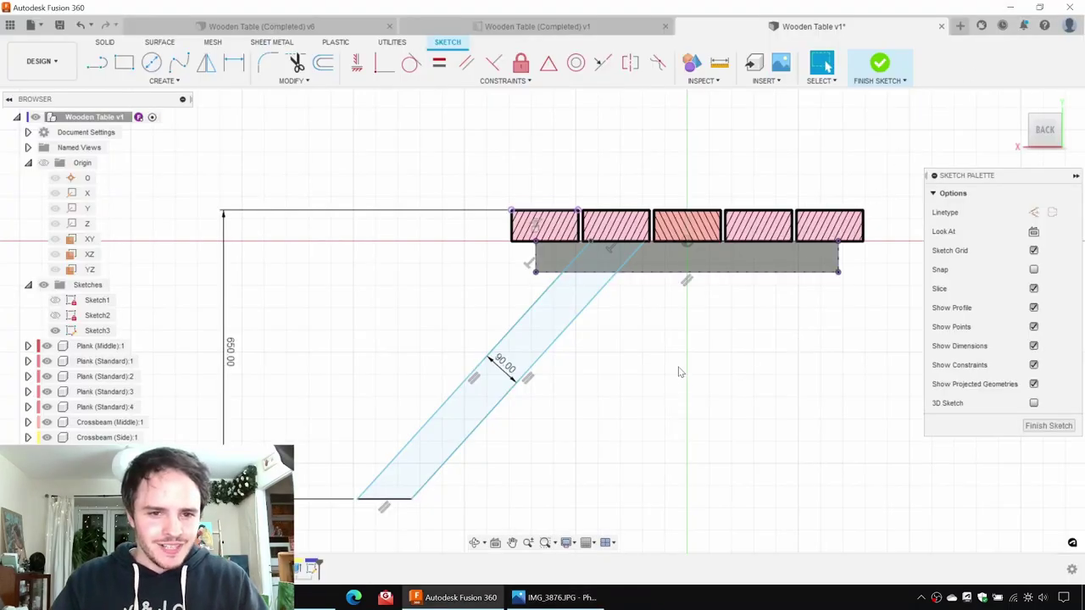
Step: Sketch a long horizontal rectangle crossing the angled leg and stretch it past the centre of the table
{"action": "left_click", "coordinate": [123, 63]}
{"action": "left_click", "coordinate": [300, 359]}
{"action": "middle_click_drag", "start_coordinate": [765, 401], "coordinate": [513, 379]}
{"action": "left_click", "coordinate": [394, 373]}
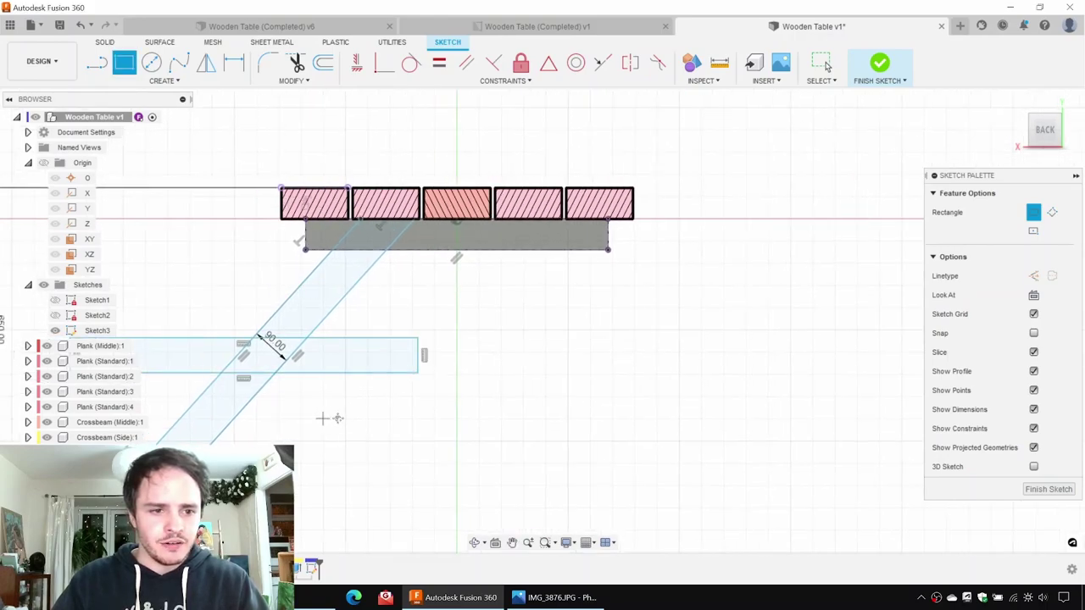
{"action": "middle_click_drag", "start_coordinate": [270, 261], "coordinate": [424, 268]}
{"action": "key", "text": "Escape"}
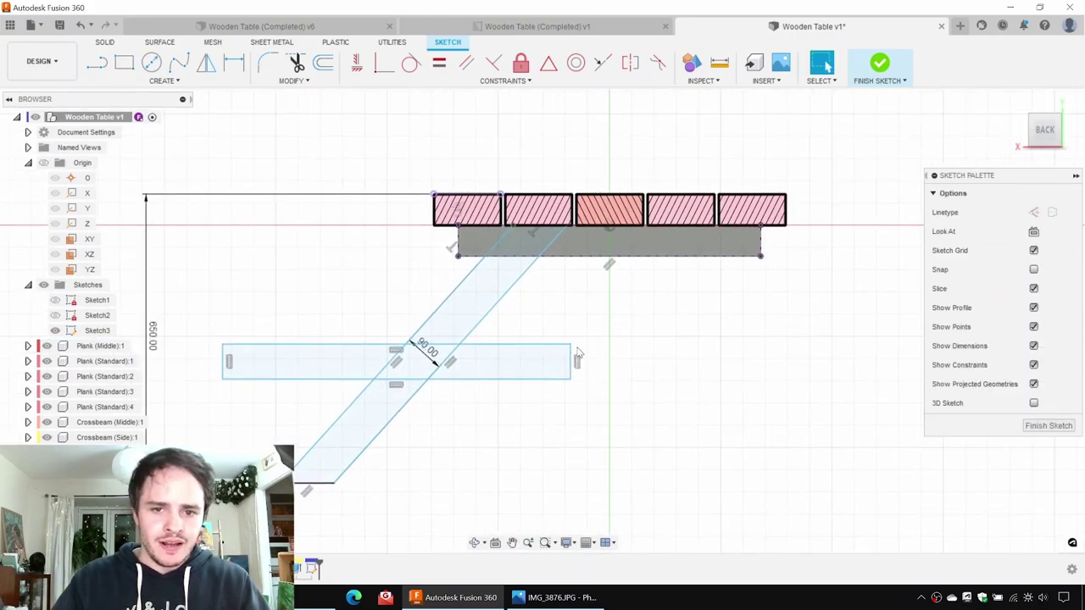
{"action": "left_click_drag", "start_coordinate": [570, 345], "coordinate": [816, 353]}
{"action": "left_click", "coordinate": [596, 442]}
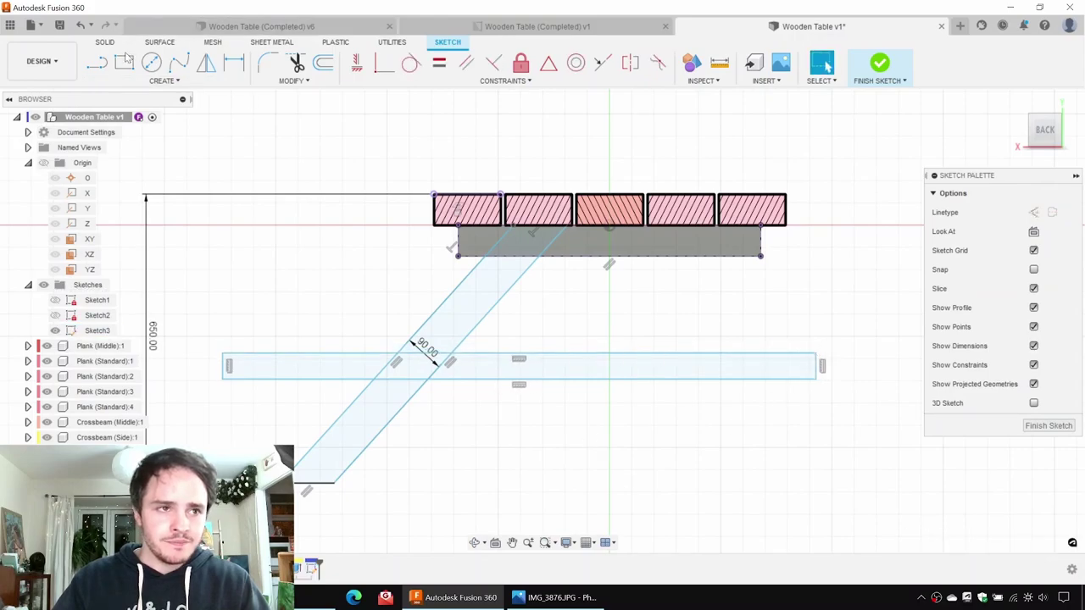
Step: Draw a line from the midpoint of the long rectangle's upper edge to the origin and convert it to construction geometry
{"action": "left_click", "coordinate": [102, 68]}
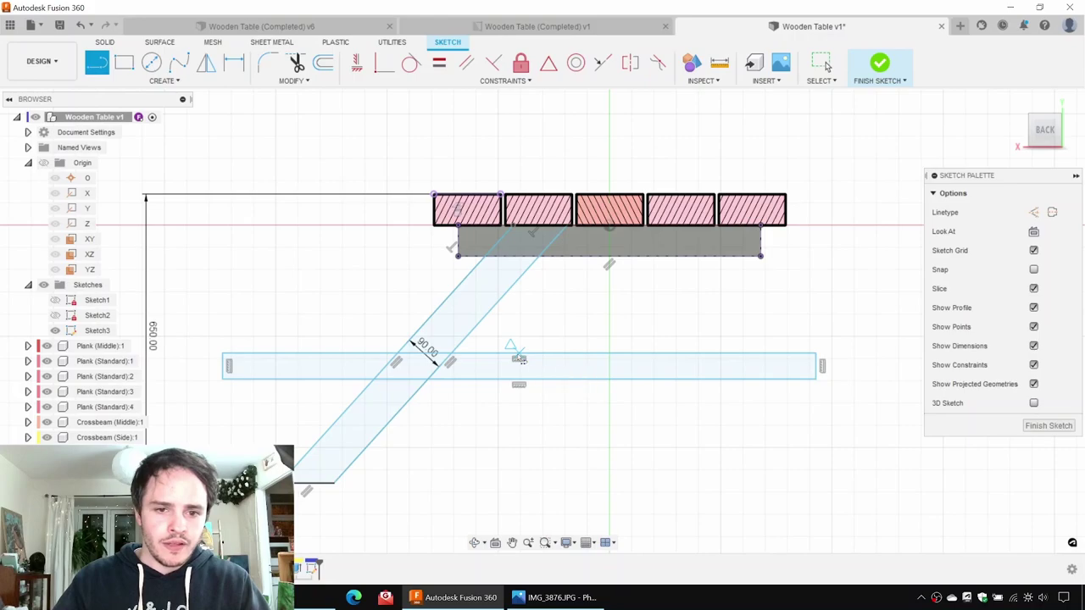
{"action": "left_click", "coordinate": [519, 354]}
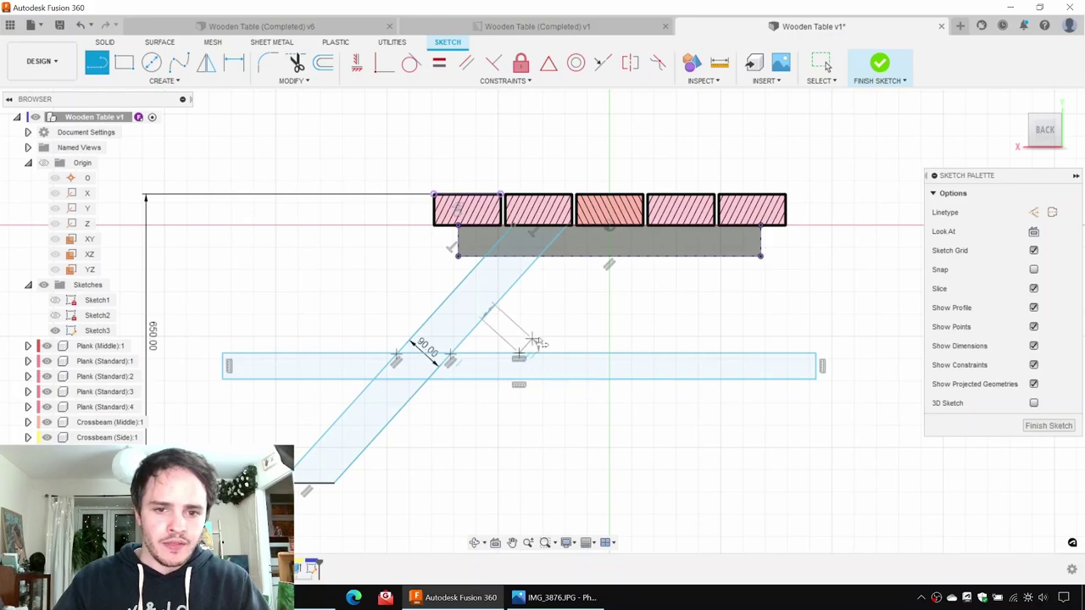
{"action": "left_click", "coordinate": [610, 227]}
{"action": "key", "text": "Escape"}
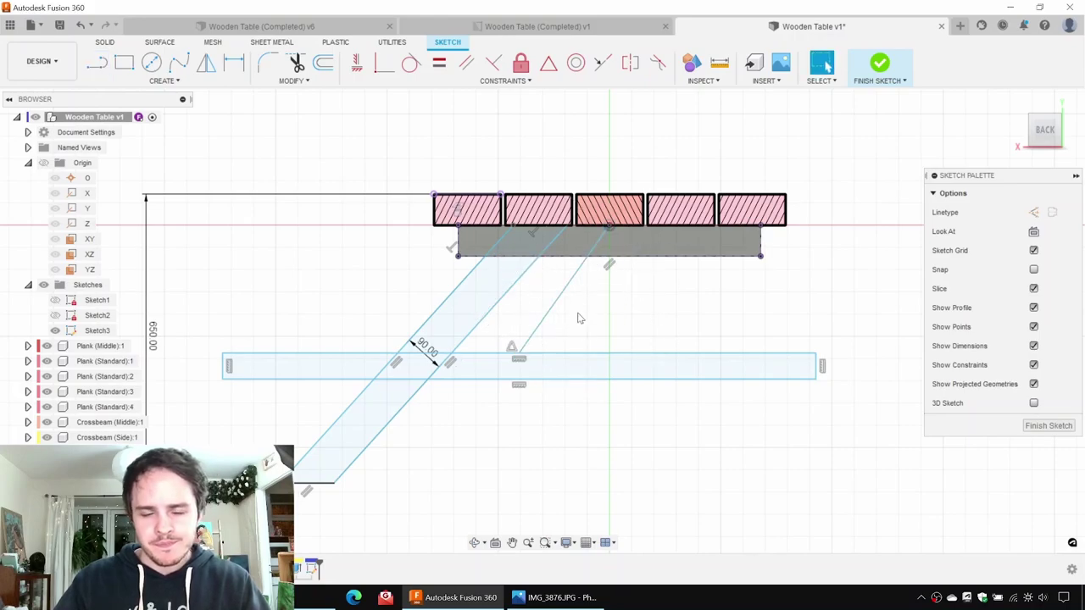
{"action": "left_click", "coordinate": [572, 289]}
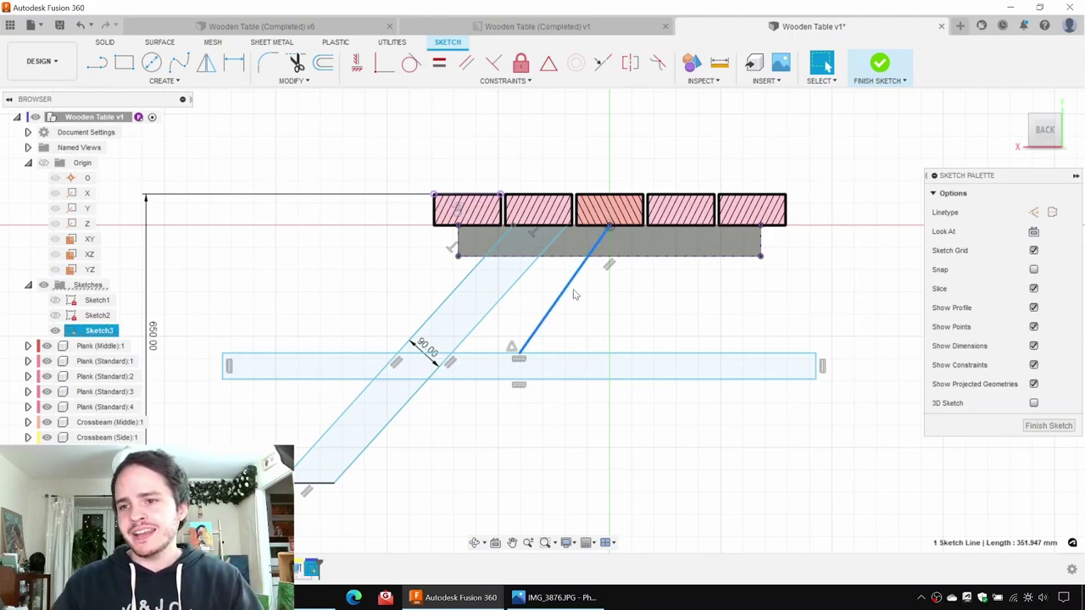
{"action": "key", "text": "x"}
{"action": "left_click", "coordinate": [652, 333]}
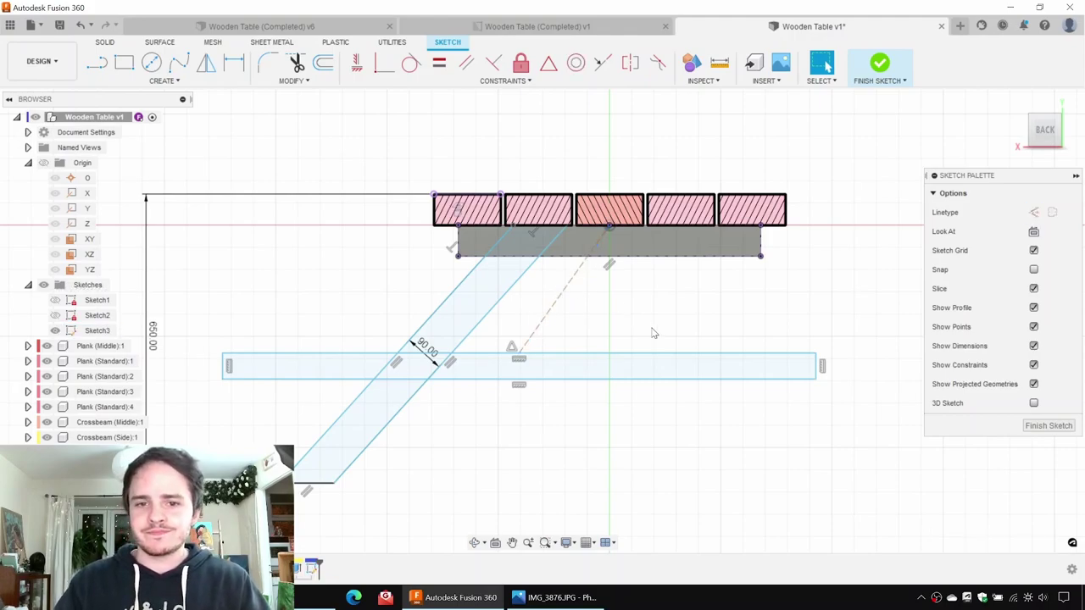
Step: Centre the horizontal beam under the tabletop by constraining the construction line to be vertical
{"action": "mouse_move", "coordinate": [518, 359]}
{"action": "left_mouse_down"}
{"action": "mouse_move", "coordinate": [592, 356]}
{"action": "mouse_move", "coordinate": [581, 354]}
{"action": "left_mouse_up"}
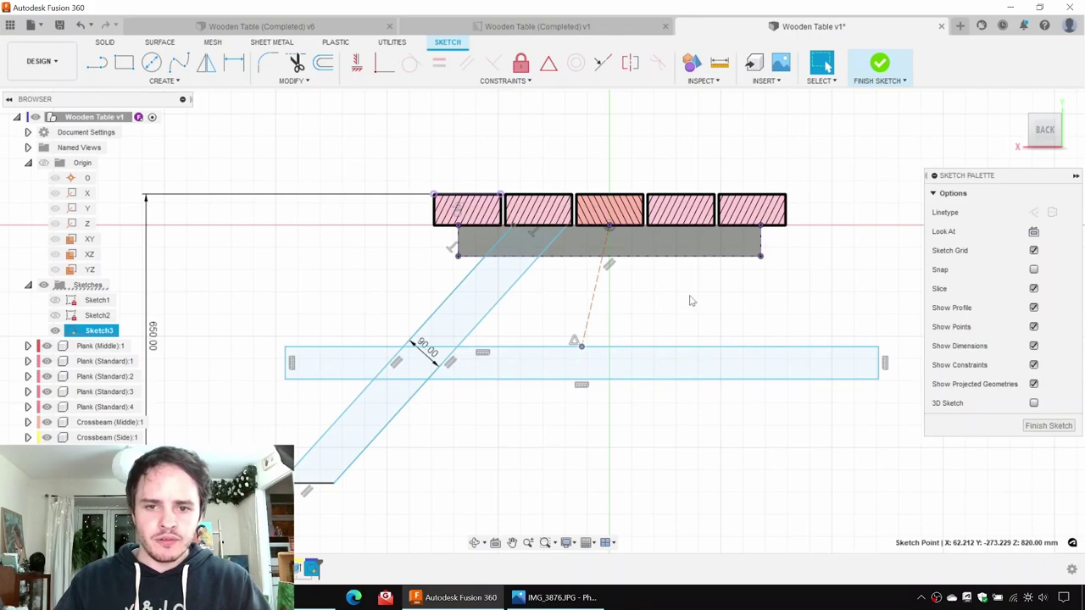
{"action": "left_click", "coordinate": [604, 317]}
{"action": "left_click", "coordinate": [591, 313]}
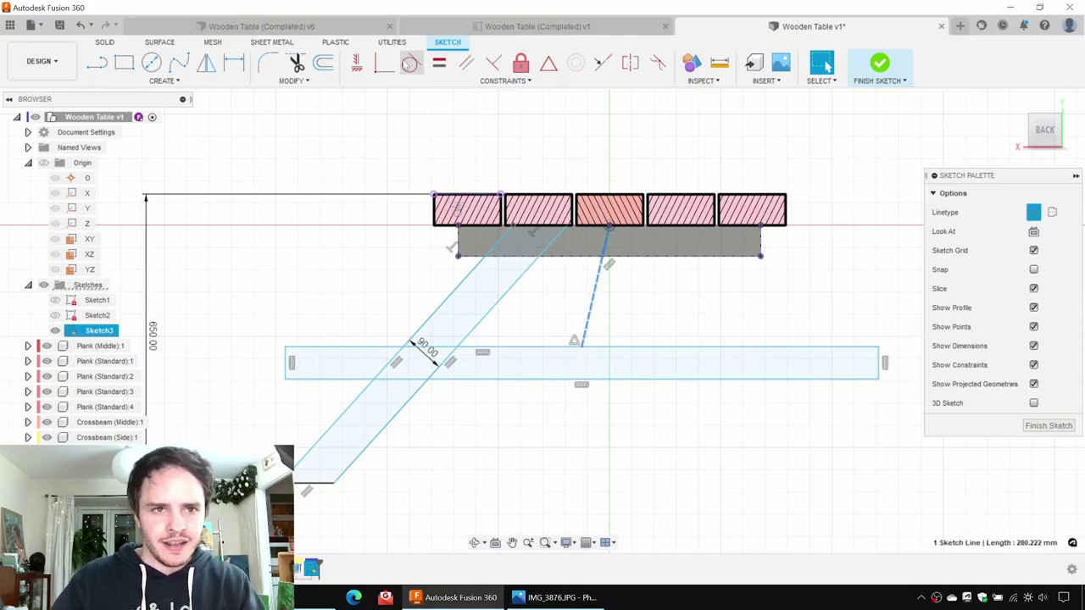
{"action": "left_click", "coordinate": [357, 64]}
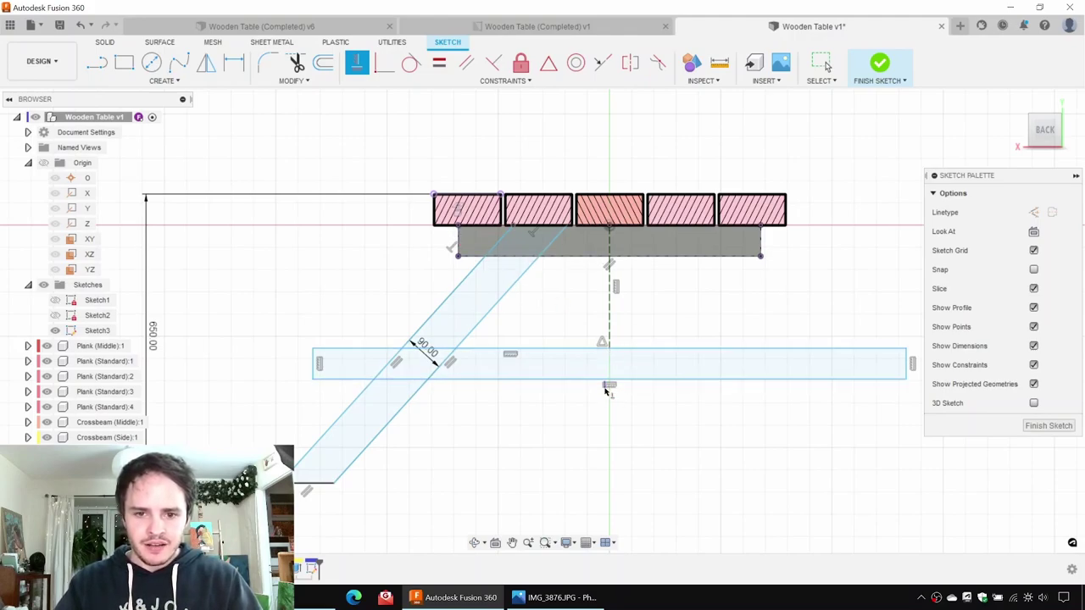
{"action": "key", "text": "Escape"}
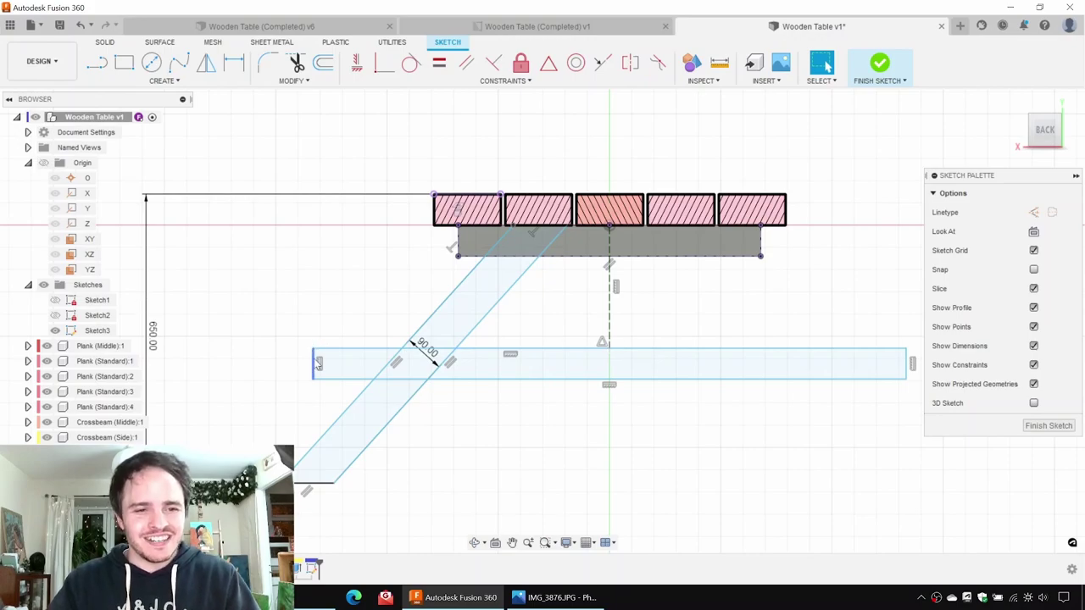
Step: Lengthen the centred horizontal beam by moving its end beside the angled leg further outward
{"action": "mouse_move", "coordinate": [318, 362]}
{"action": "left_mouse_down"}
{"action": "mouse_move", "coordinate": [274, 362]}
{"action": "mouse_move", "coordinate": [379, 364]}
{"action": "mouse_move", "coordinate": [267, 362]}
{"action": "left_mouse_up"}
{"action": "left_click", "coordinate": [379, 291]}
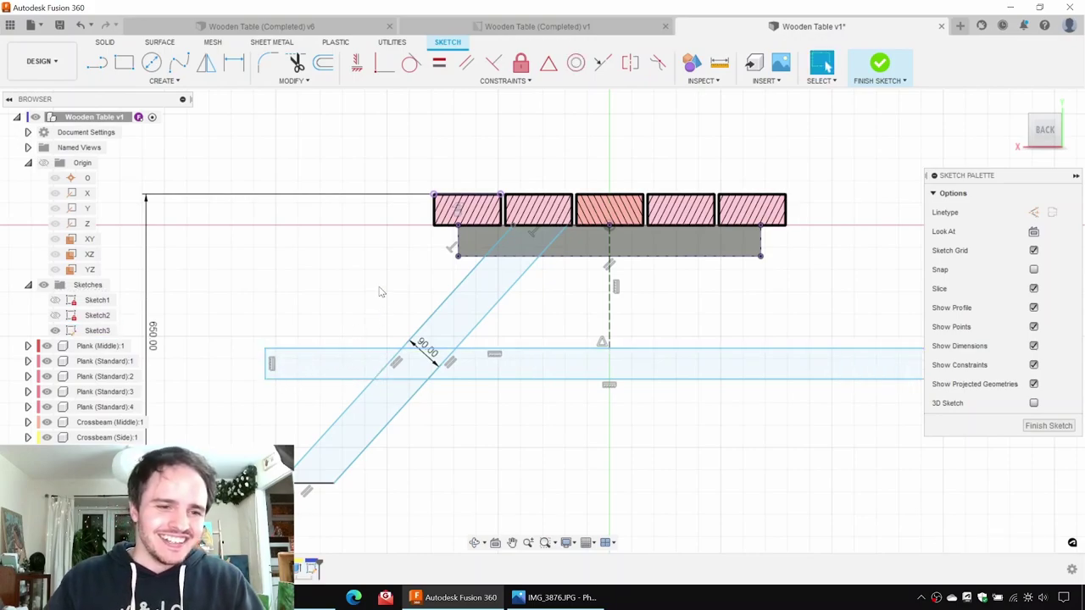
Step: Check the picnic table photo in Photos, then in Fusion 360 sketch two side-by-side bench plank rectangles above the horizontal beam, outside the leg
{"action": "left_click", "coordinate": [555, 598]}
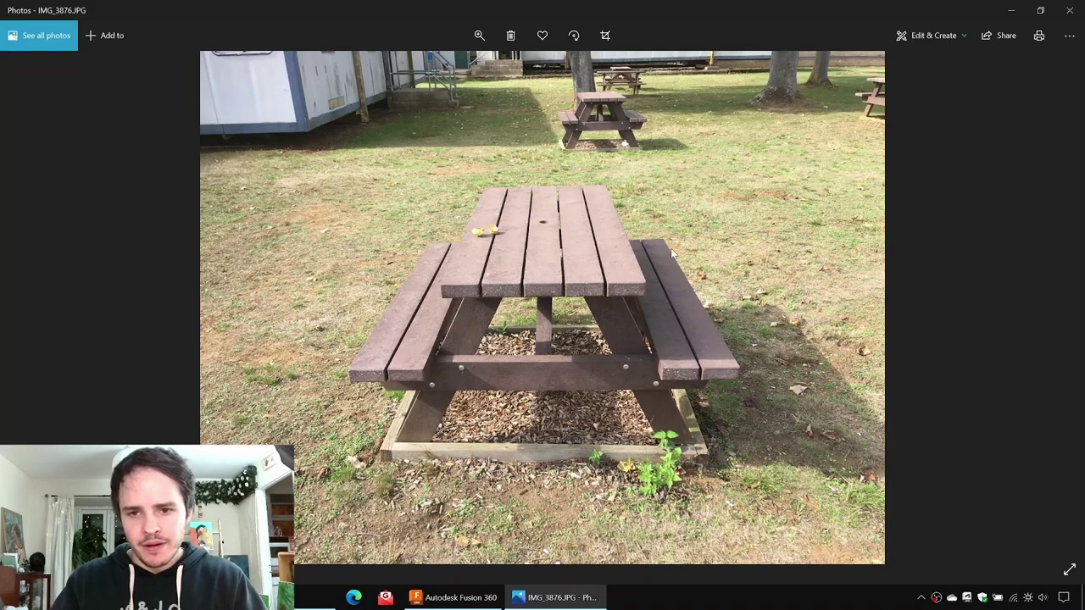
{"action": "left_click", "coordinate": [1014, 10]}
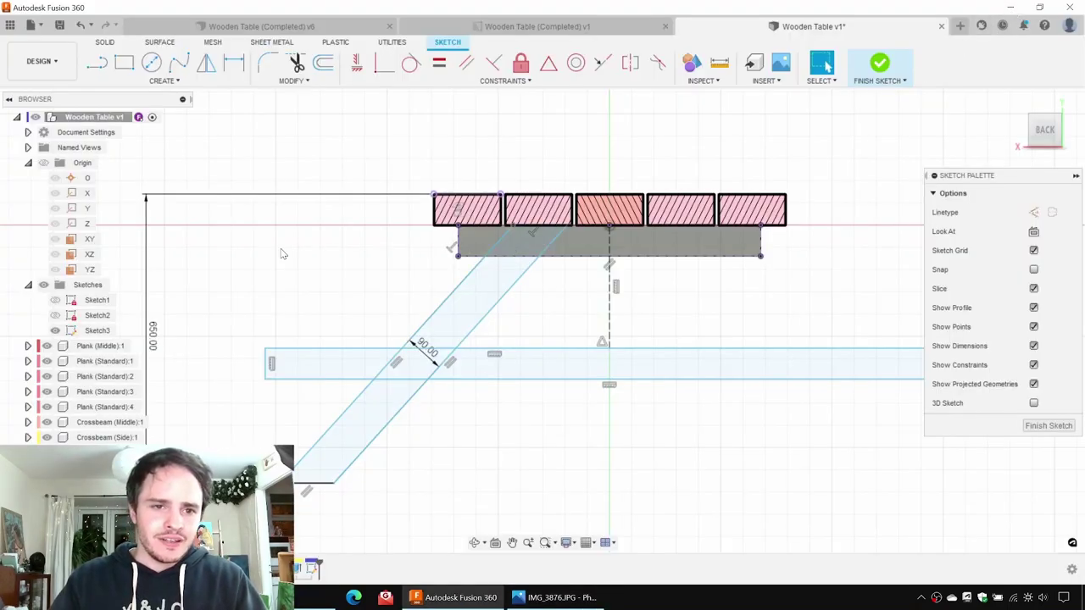
{"action": "left_click", "coordinate": [124, 62]}
{"action": "left_click", "coordinate": [455, 271]}
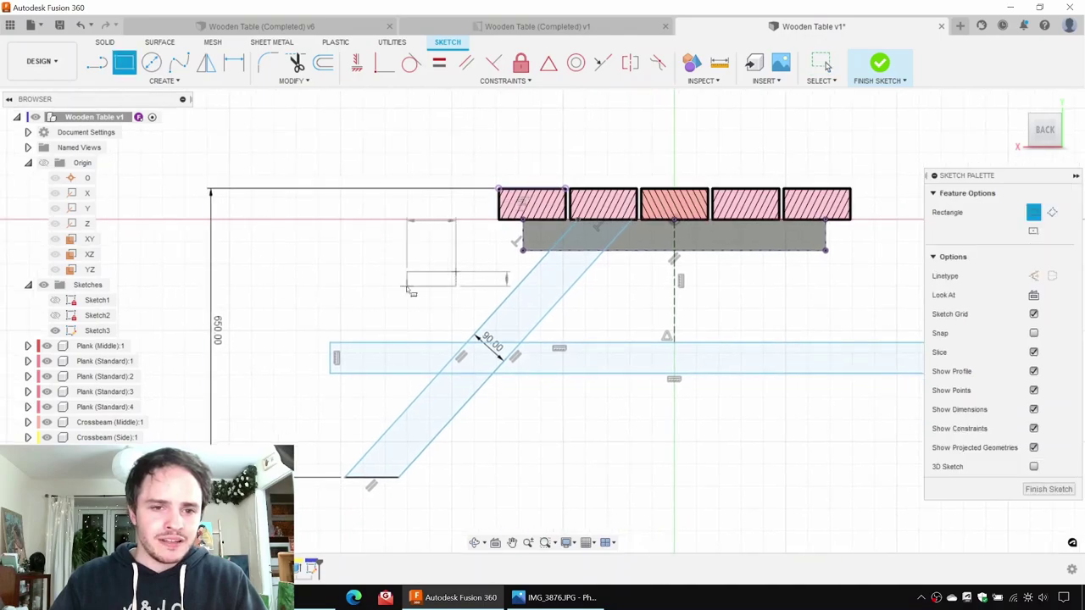
{"action": "left_click", "coordinate": [392, 300]}
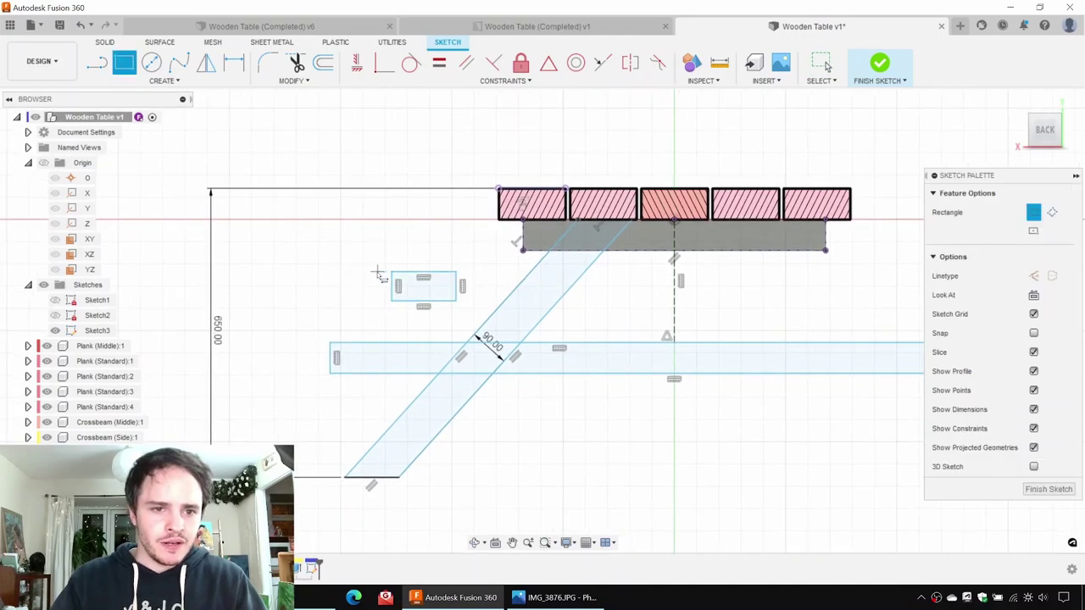
{"action": "left_click", "coordinate": [377, 273]}
{"action": "left_click", "coordinate": [302, 300]}
{"action": "key", "text": "Escape"}
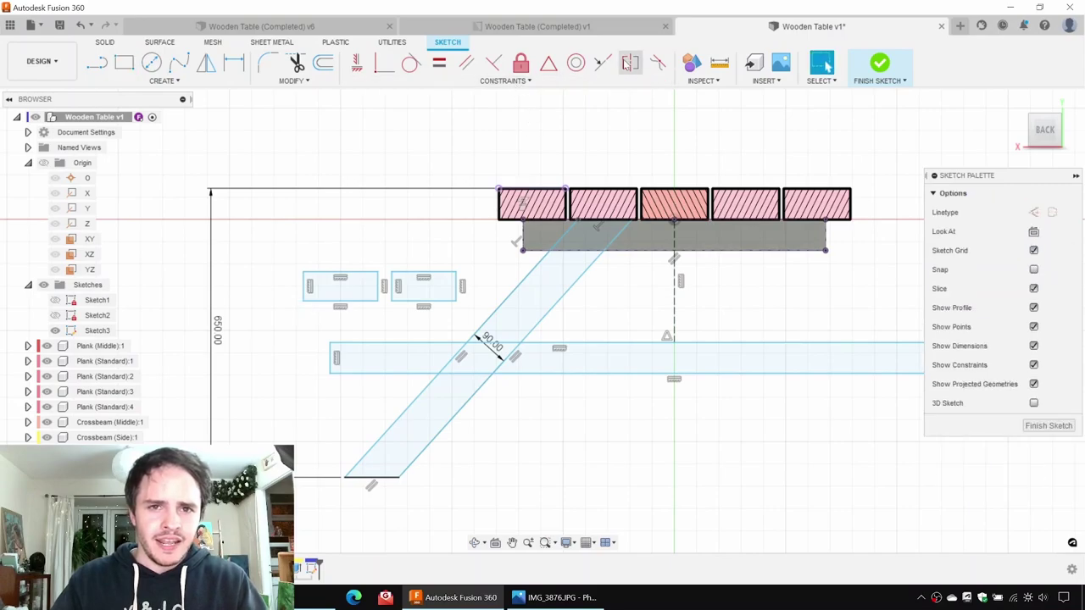
Step: Apply Equal constraints so both bench plank rectangles share the same height and width
{"action": "left_click", "coordinate": [438, 62]}
{"action": "left_click", "coordinate": [378, 291]}
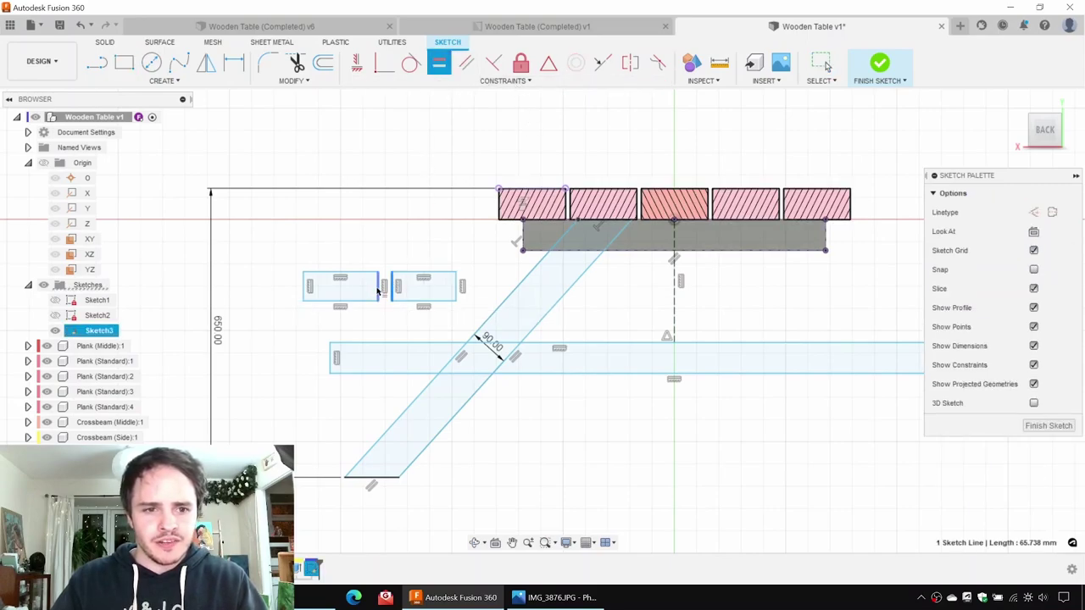
{"action": "left_click", "coordinate": [378, 291]}
{"action": "left_click", "coordinate": [364, 301]}
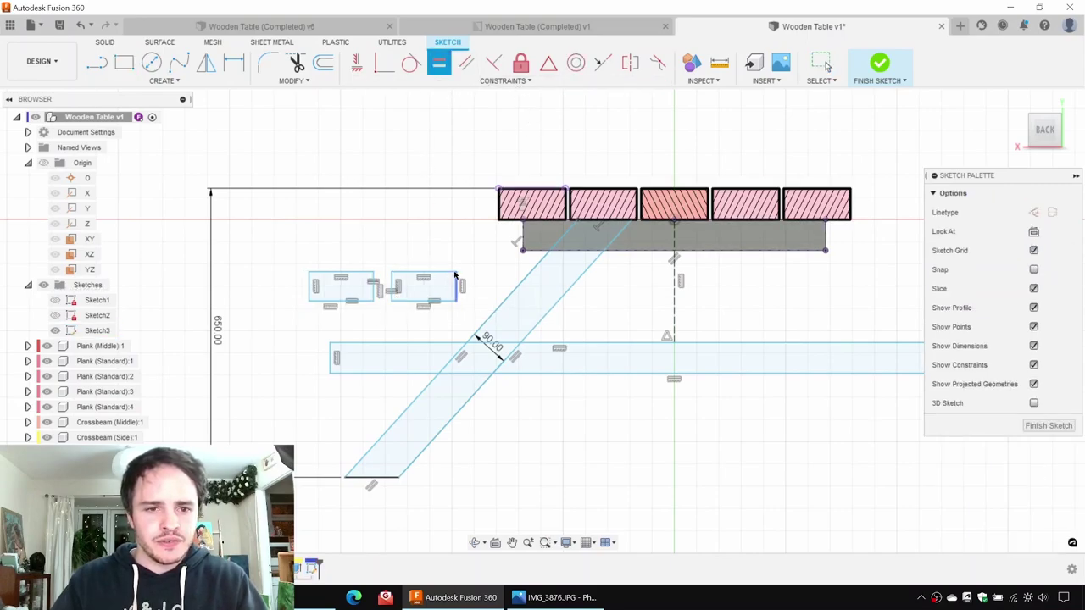
{"action": "key", "text": "Escape"}
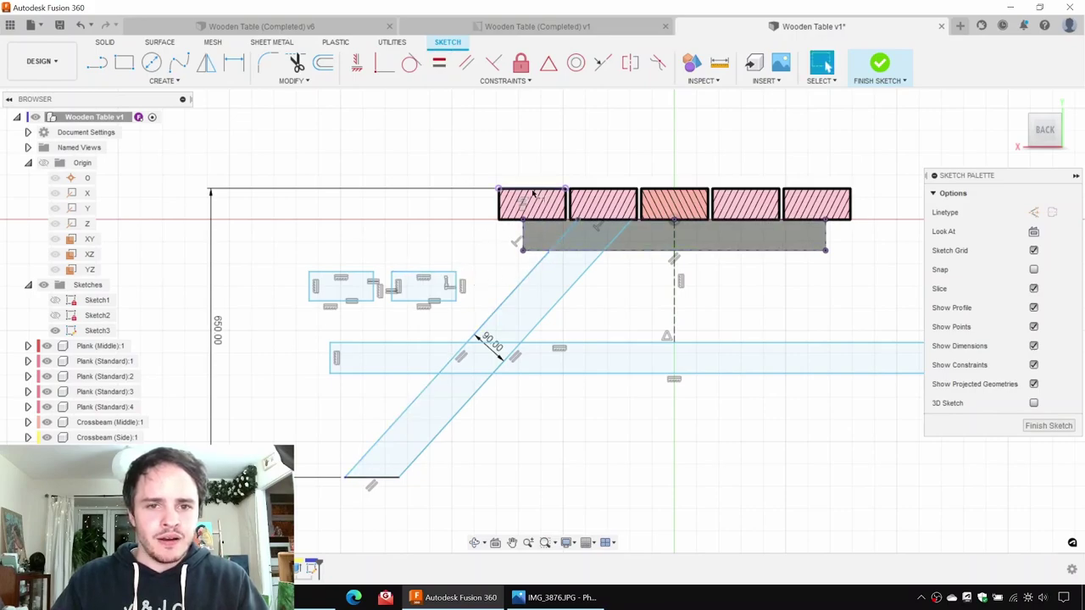
Step: Check the width of the outermost tabletop plank with the Dimension tool, without placing a dimension
{"action": "key", "text": "d"}
{"action": "left_click", "coordinate": [523, 189]}
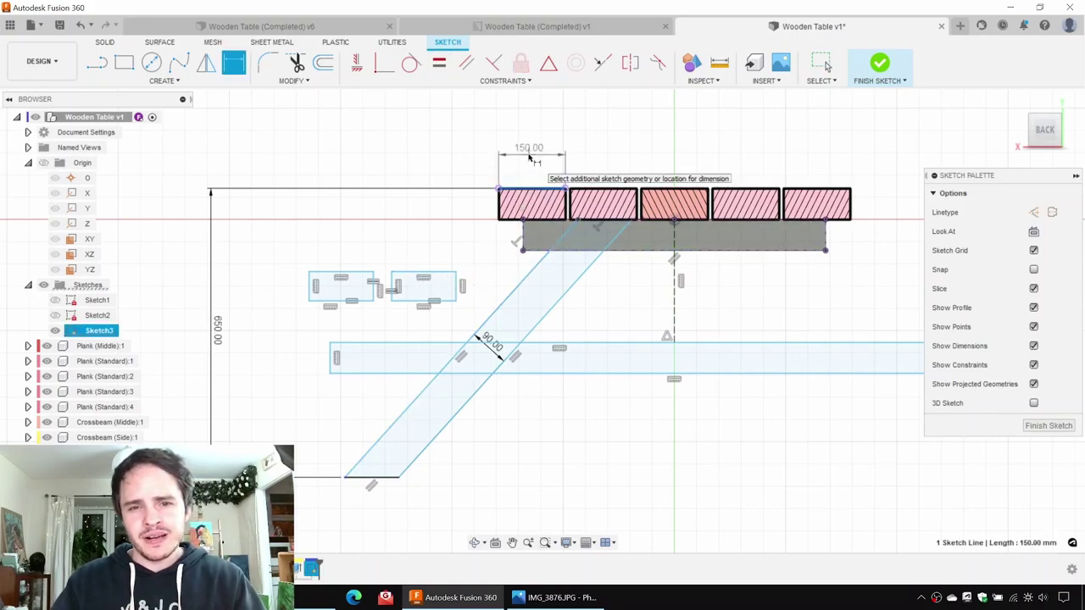
{"action": "key", "text": "Escape"}
{"action": "key", "text": "d"}
{"action": "key", "text": "Escape"}
Step: Dimension the width of the bench plank nearer the leg as 150 mm
{"action": "key", "text": "d"}
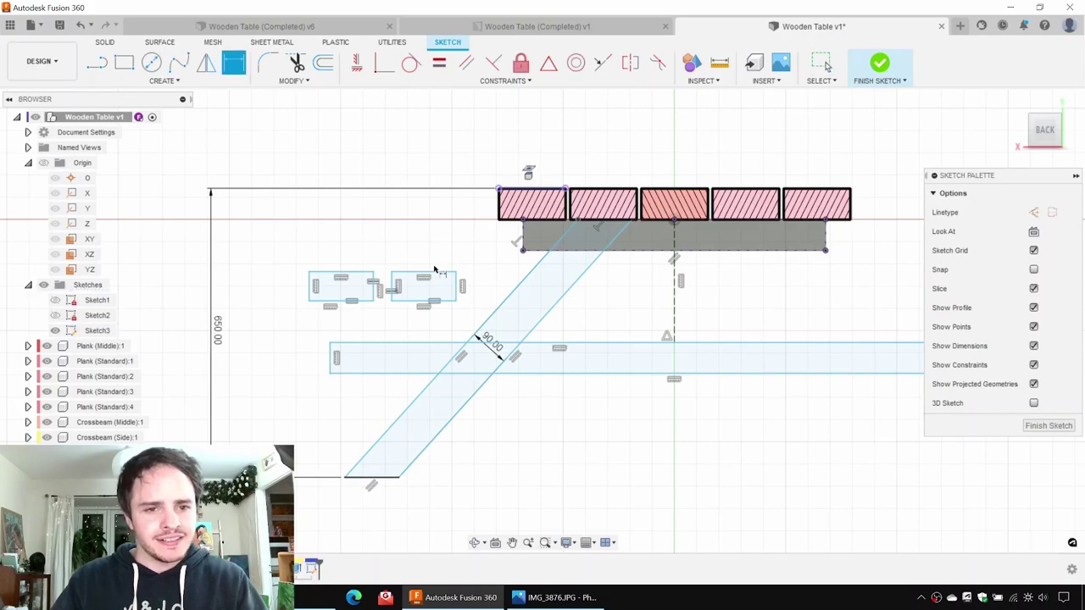
{"action": "left_click", "coordinate": [434, 276]}
{"action": "left_click", "coordinate": [432, 246]}
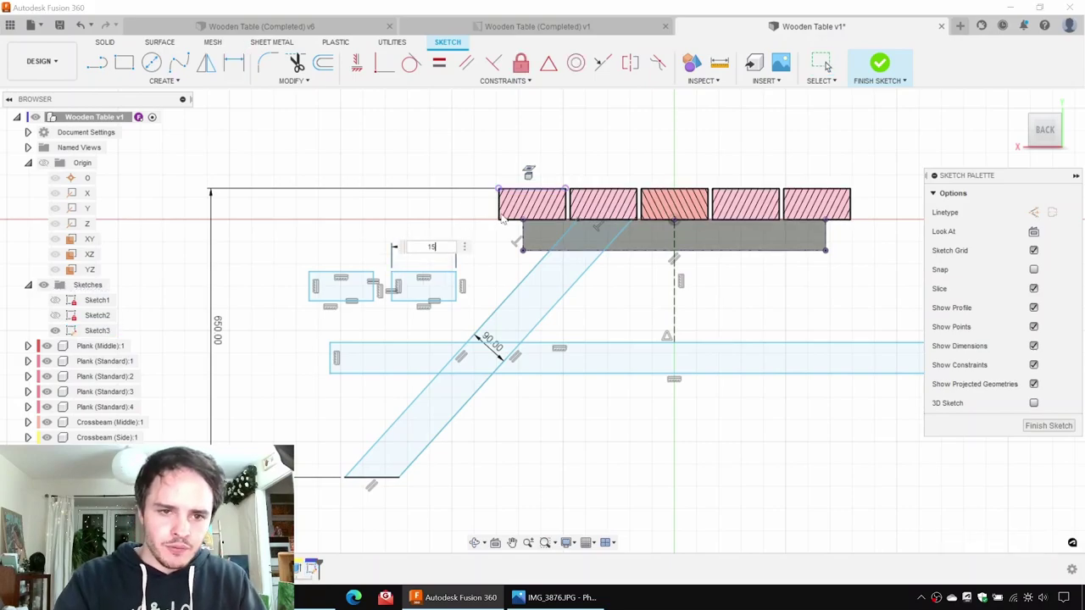
{"action": "key", "text": "Return"}
Step: Set the gap between the two bench planks to 10 mm
{"action": "scroll", "coordinate": [369, 300], "scroll_direction": "up", "scroll_amount": 3}
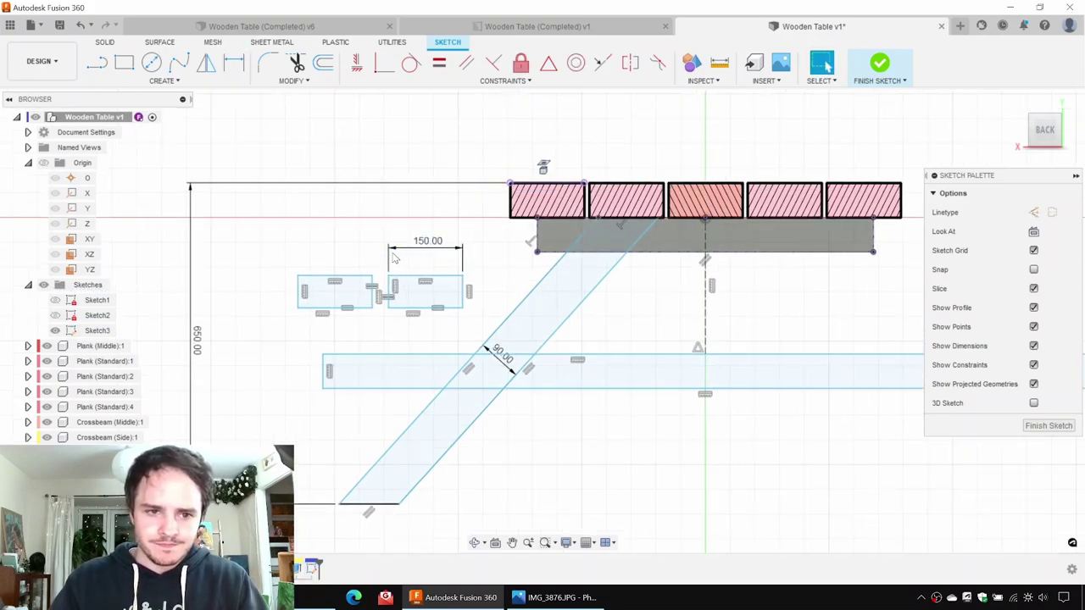
{"action": "left_click", "coordinate": [366, 305]}
{"action": "left_click", "coordinate": [387, 305]}
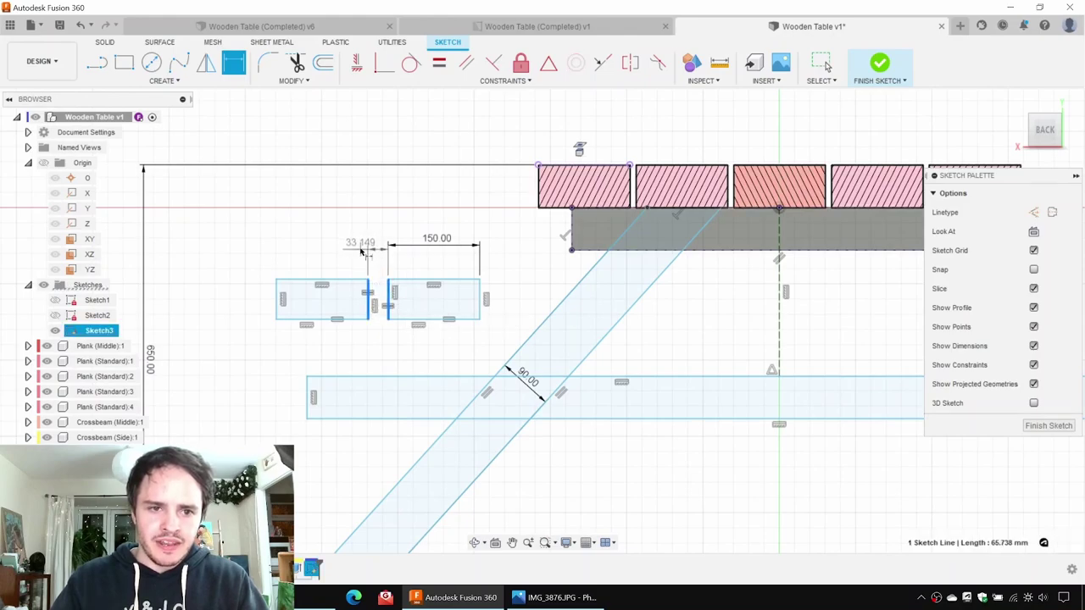
{"action": "left_click", "coordinate": [347, 245]}
{"action": "type", "text": "10"}
{"action": "key", "text": "Return"}
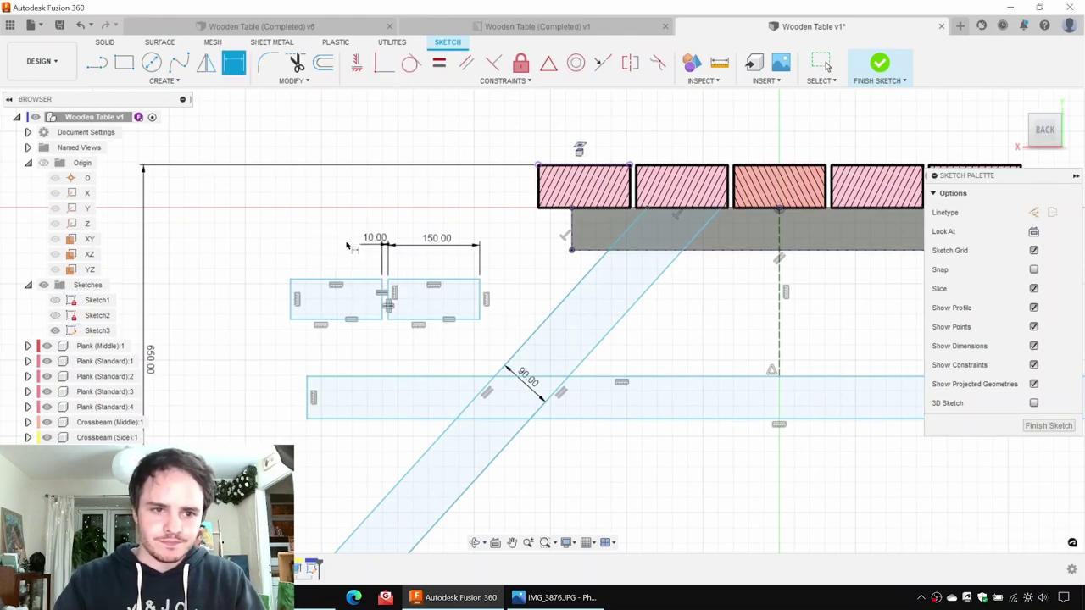
Step: Dimension the height of the outer bench plank and set it to 70 mm
{"action": "left_click", "coordinate": [293, 297]}
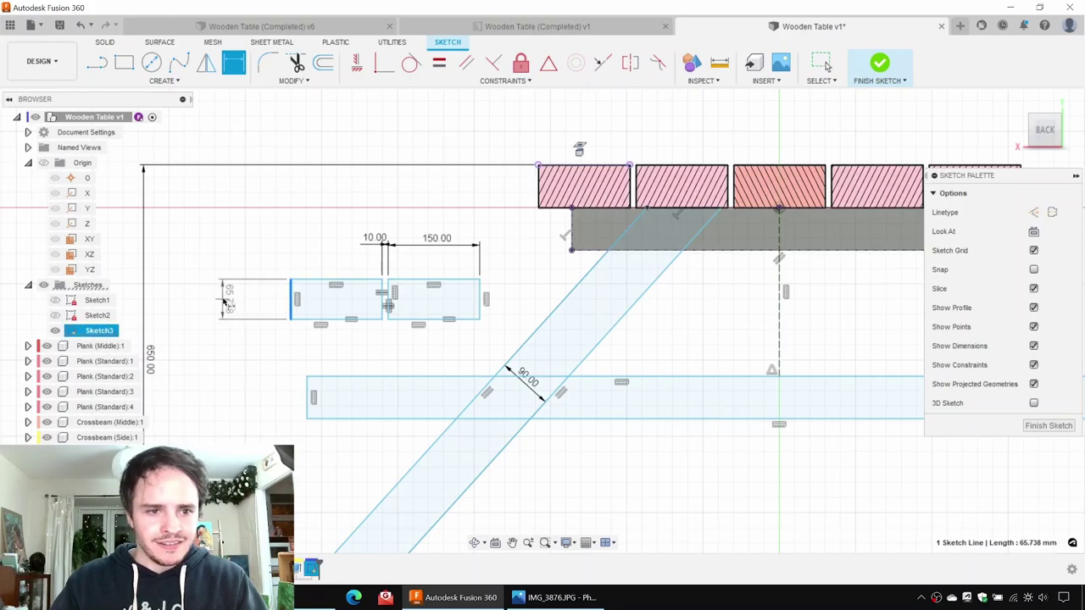
{"action": "left_click", "coordinate": [227, 300]}
{"action": "key", "text": "Return"}
{"action": "key", "text": "Escape"}
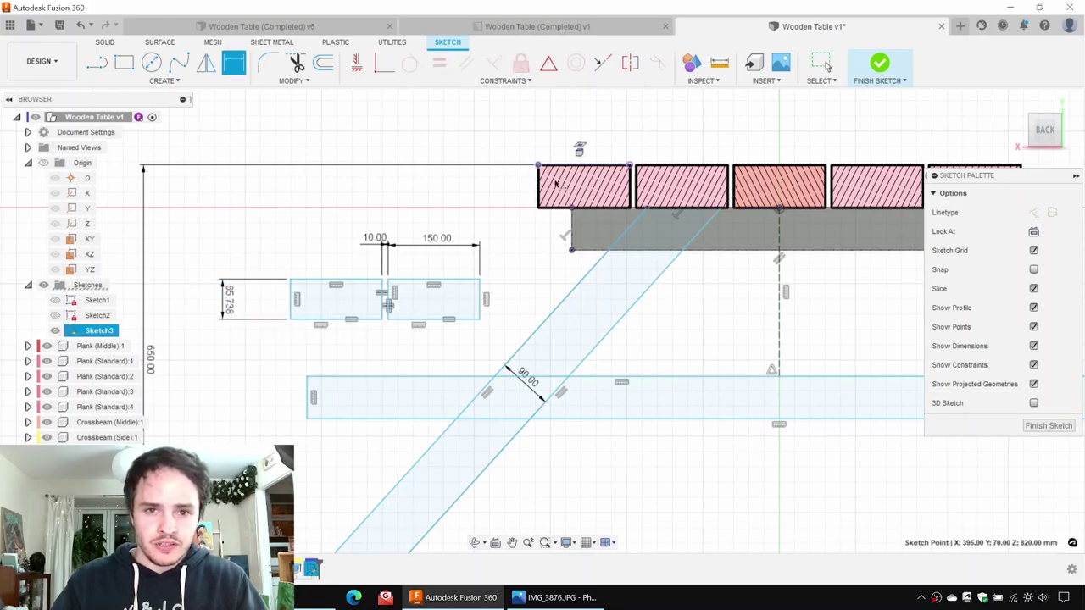
{"action": "double_click", "coordinate": [228, 300]}
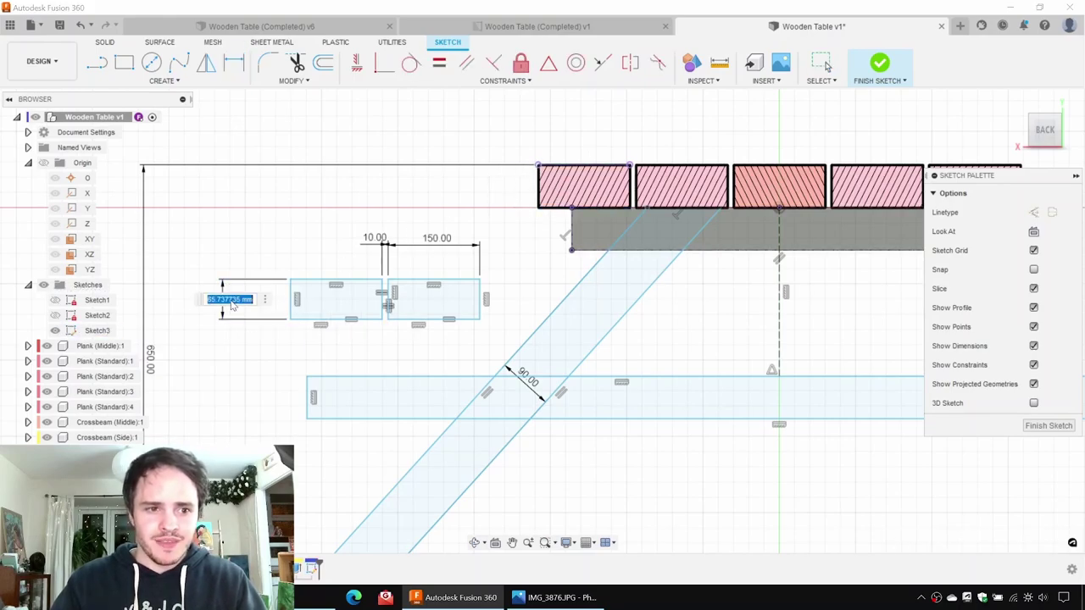
{"action": "type", "text": "70"}
{"action": "key", "text": "Return"}
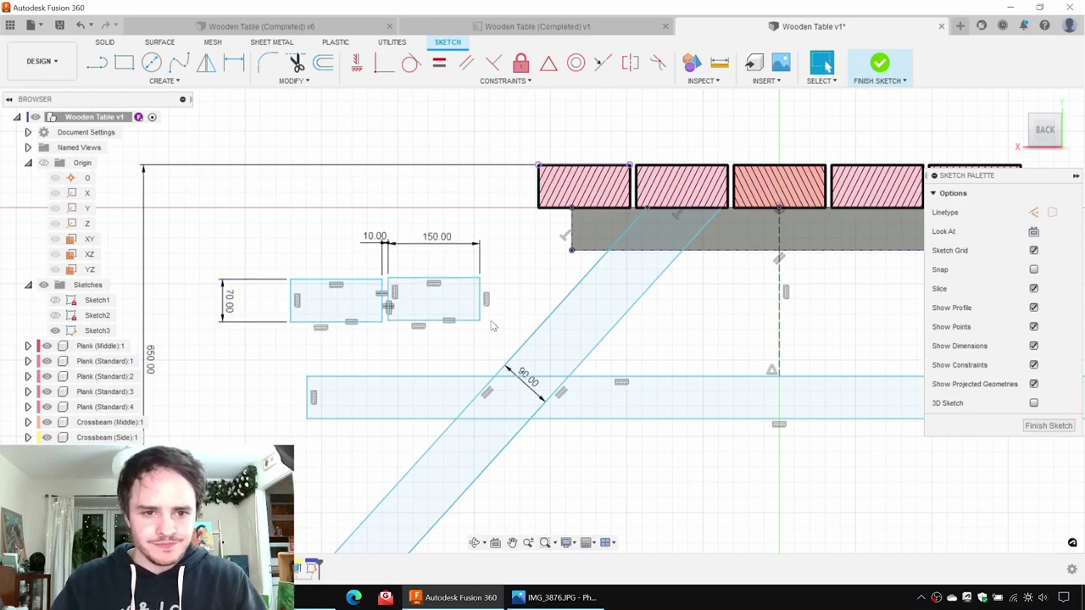
Step: Apply a Collinear constraint to the top edges of the two bench planks
{"action": "left_click_drag", "start_coordinate": [480, 322], "coordinate": [502, 312]}
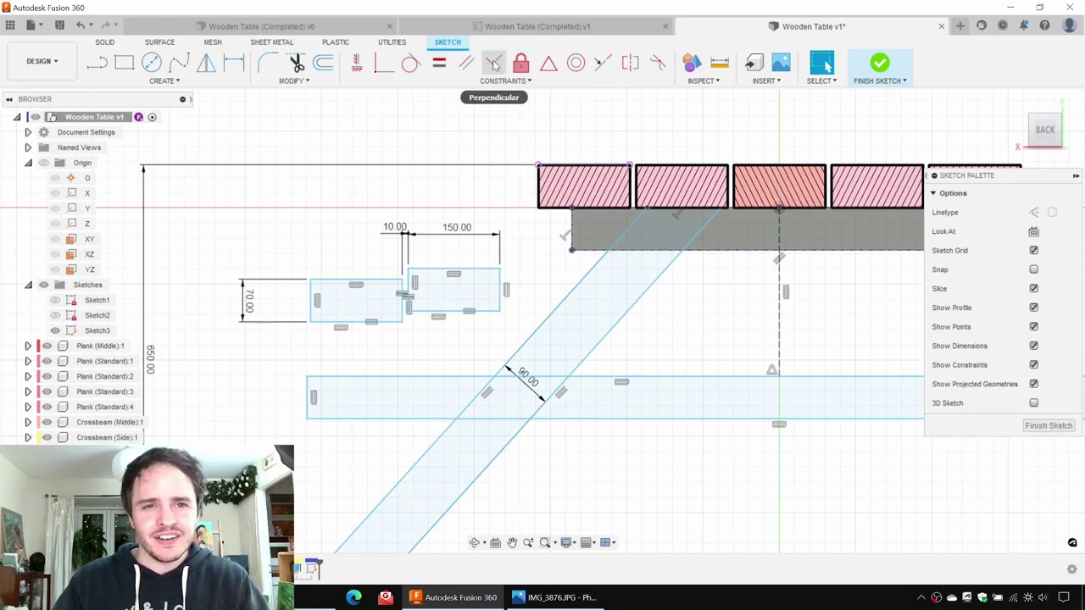
{"action": "left_click", "coordinate": [604, 64]}
{"action": "left_click", "coordinate": [435, 269]}
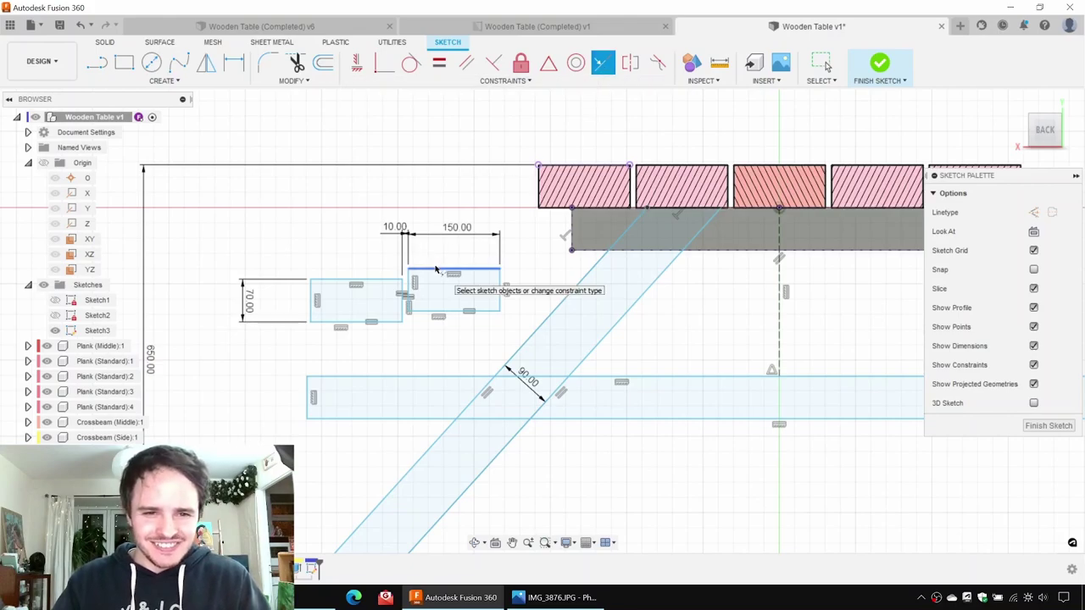
{"action": "left_click", "coordinate": [372, 280]}
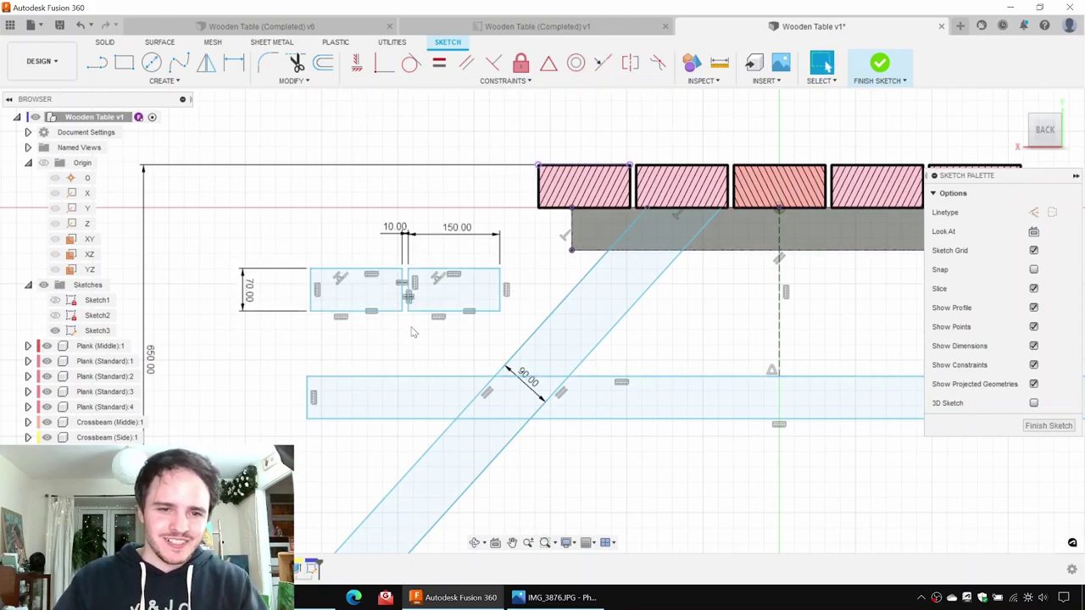
Step: Check the picnic table reference photo and reposition the joined bench planks above the support beam
{"action": "mouse_move", "coordinate": [415, 317]}
{"action": "left_mouse_down"}
{"action": "mouse_move", "coordinate": [411, 373]}
{"action": "mouse_move", "coordinate": [415, 358]}
{"action": "left_mouse_up"}
{"action": "left_click", "coordinate": [555, 597]}
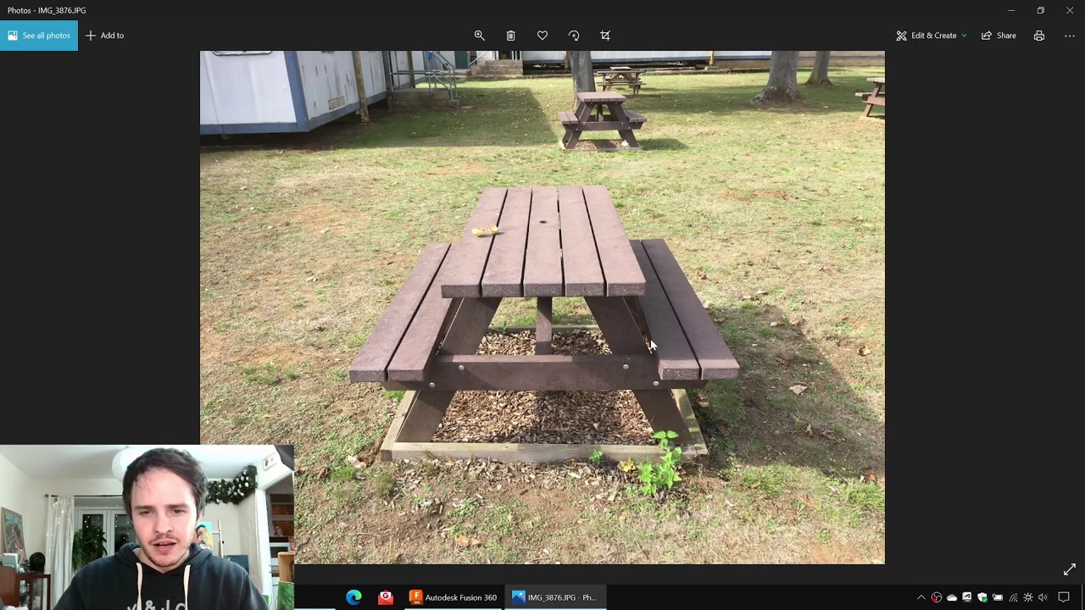
{"action": "left_click", "coordinate": [1010, 11]}
{"action": "mouse_move", "coordinate": [505, 356]}
{"action": "left_mouse_down"}
{"action": "mouse_move", "coordinate": [525, 373]}
{"action": "mouse_move", "coordinate": [486, 300]}
{"action": "mouse_move", "coordinate": [477, 306]}
{"action": "left_mouse_up"}
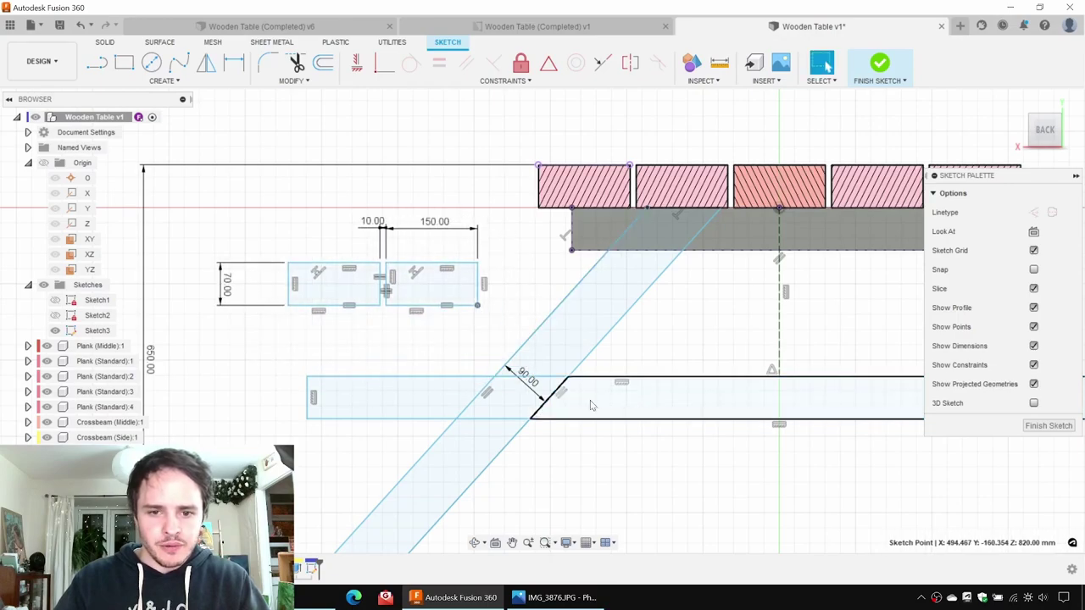
Step: Move the leg's foot toward the table centre for a steeper angle and place the bench planks just above the support beam
{"action": "scroll", "coordinate": [496, 442], "scroll_direction": "down", "scroll_amount": 2}
{"action": "middle_click_drag", "start_coordinate": [520, 406], "coordinate": [524, 332]}
{"action": "mouse_move", "coordinate": [430, 462]}
{"action": "left_mouse_down"}
{"action": "mouse_move", "coordinate": [528, 467]}
{"action": "mouse_move", "coordinate": [542, 458]}
{"action": "left_mouse_up"}
{"action": "left_click_drag", "start_coordinate": [366, 303], "coordinate": [207, 305]}
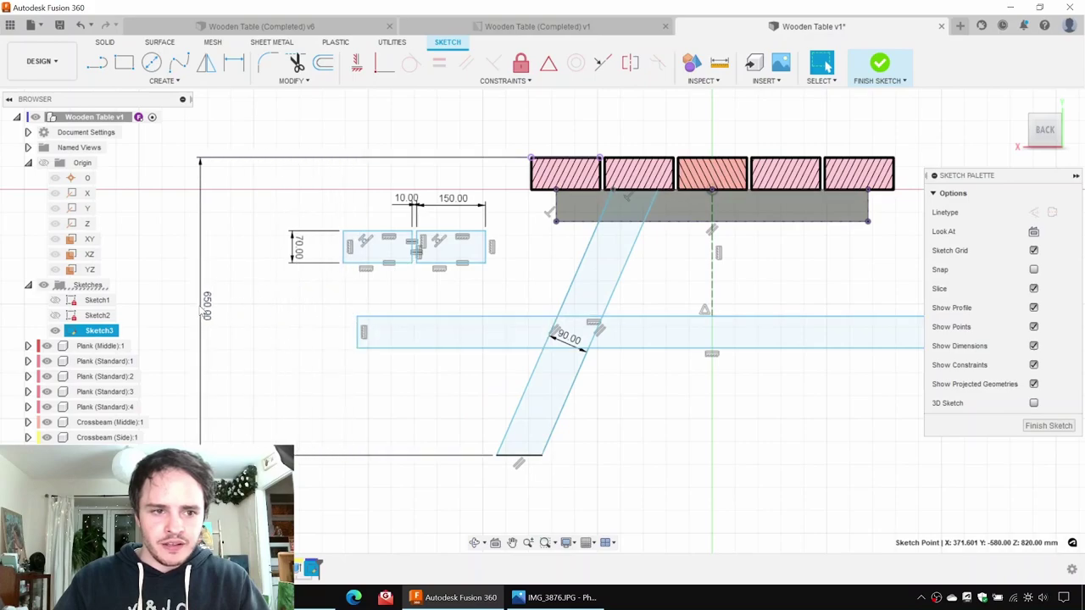
{"action": "left_click_drag", "start_coordinate": [487, 265], "coordinate": [533, 311]}
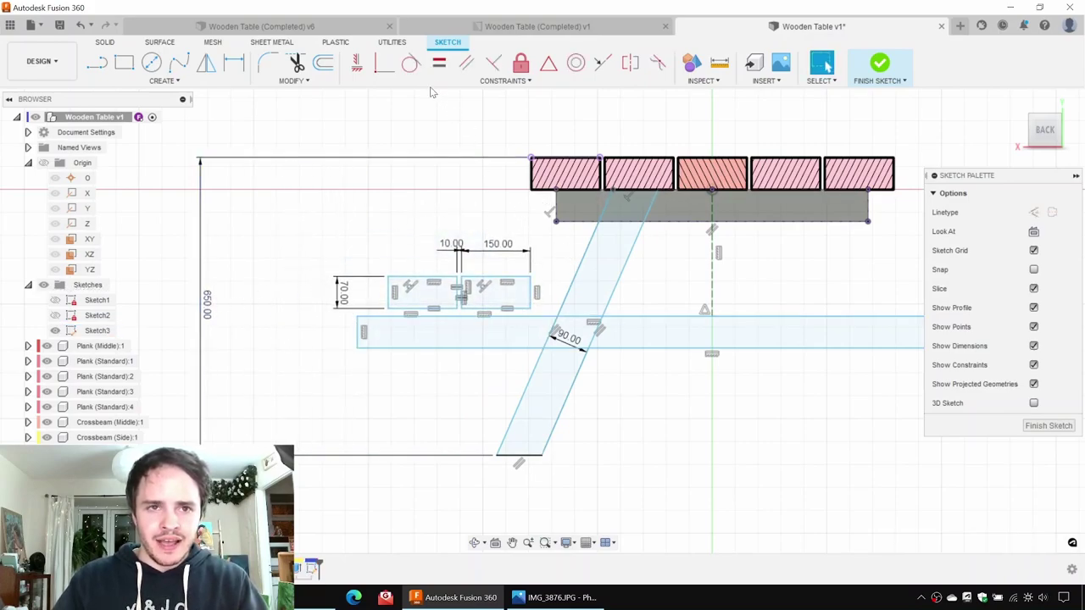
Step: Apply a Vertical constraint between the outermost tabletop plank's upper outer corner and the inner bench plank's upper inner corner
{"action": "left_click", "coordinate": [359, 68]}
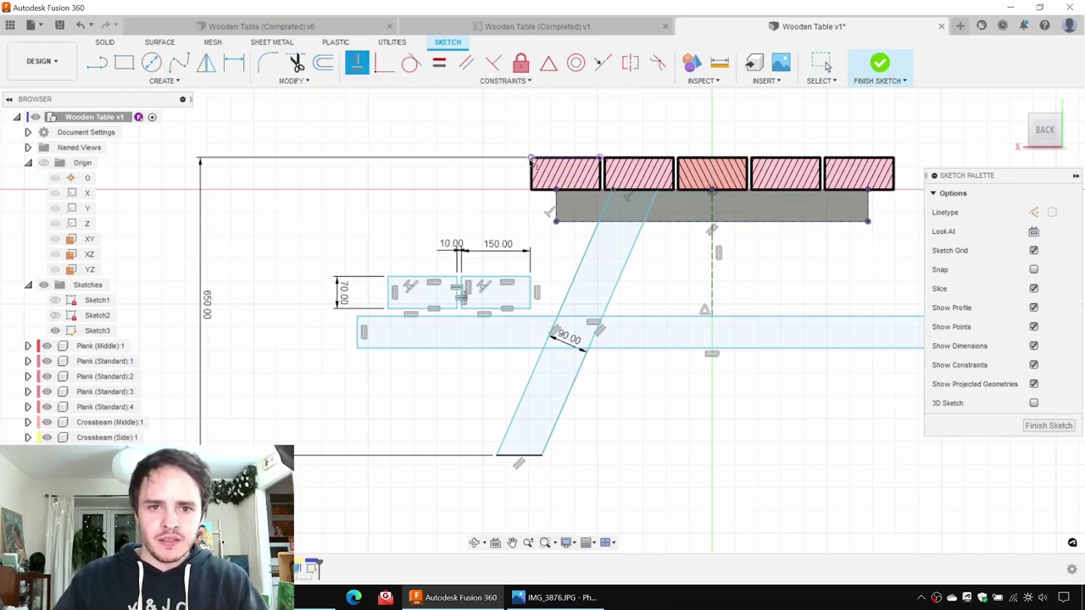
{"action": "scroll", "coordinate": [532, 161], "scroll_direction": "up", "scroll_amount": 5}
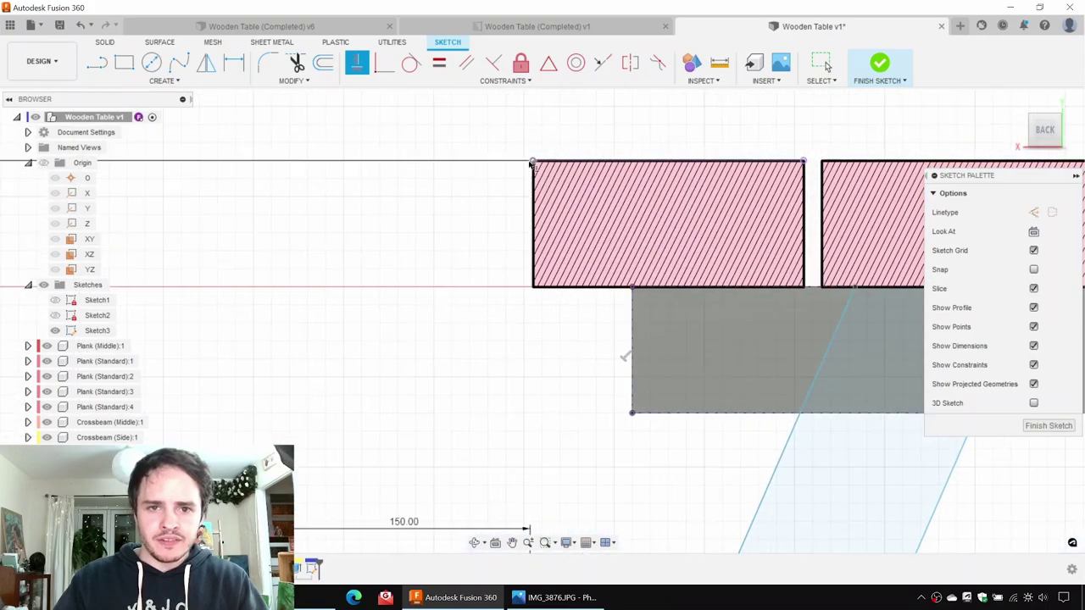
{"action": "scroll", "coordinate": [533, 162], "scroll_direction": "down", "scroll_amount": 5}
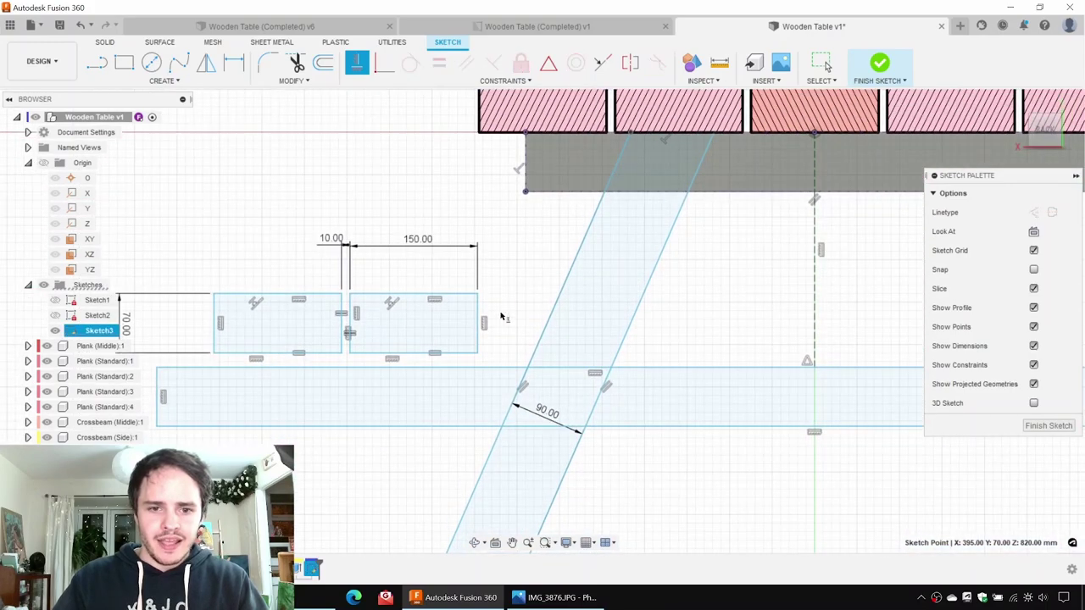
{"action": "left_click", "coordinate": [478, 294]}
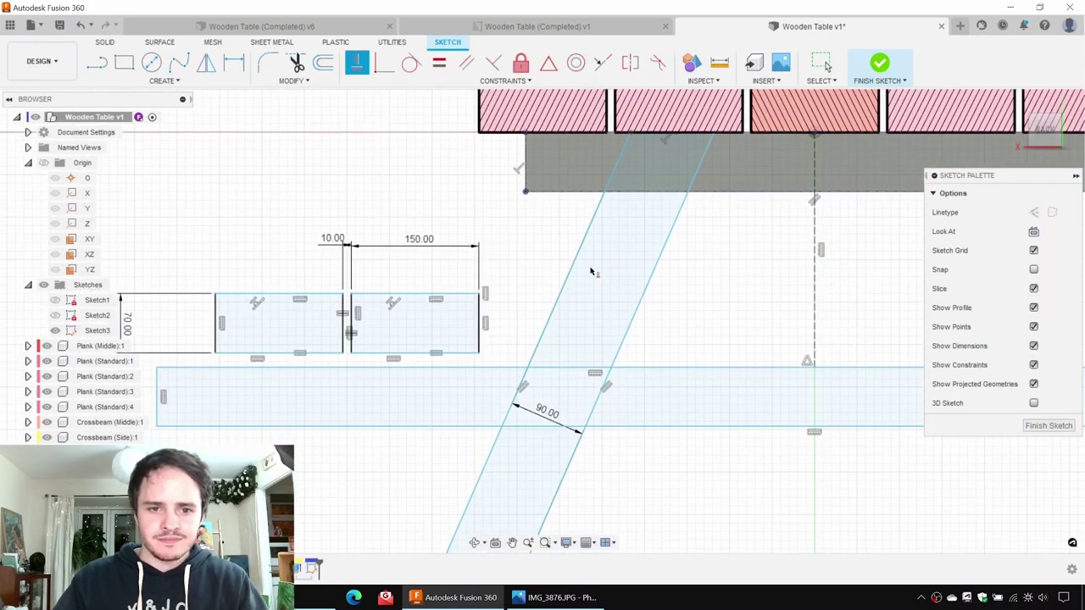
{"action": "key", "text": "Escape"}
Step: Slide the bench planks up and down along the vertical alignment, leaving them clear above the support beam
{"action": "mouse_move", "coordinate": [478, 297]}
{"action": "left_mouse_down"}
{"action": "mouse_move", "coordinate": [473, 154]}
{"action": "mouse_move", "coordinate": [472, 322]}
{"action": "left_mouse_up"}
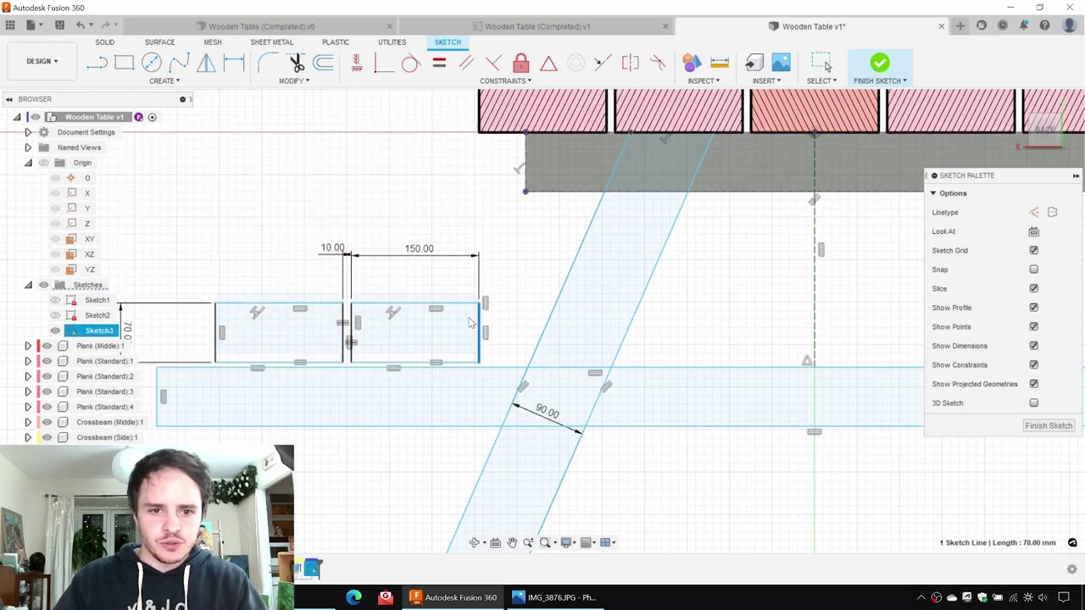
{"action": "scroll", "coordinate": [526, 289], "scroll_direction": "down", "scroll_amount": 1}
{"action": "left_click", "coordinate": [525, 255]}
{"action": "mouse_move", "coordinate": [503, 333]}
{"action": "middle_mouse_down"}
{"action": "mouse_move", "coordinate": [526, 256]}
{"action": "mouse_move", "coordinate": [501, 317]}
{"action": "middle_mouse_up"}
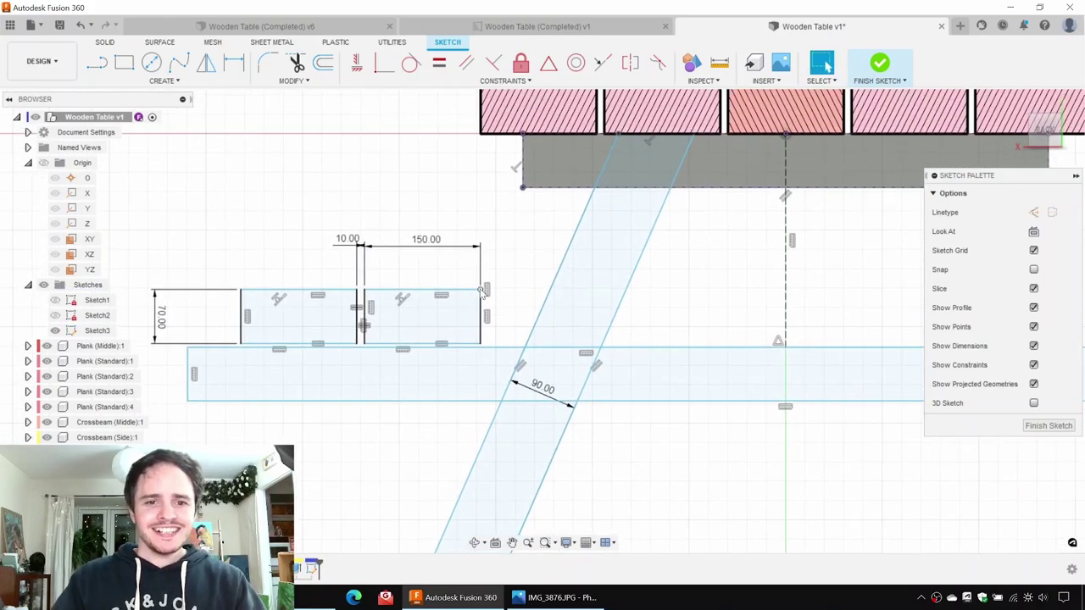
{"action": "left_click_drag", "start_coordinate": [480, 289], "coordinate": [480, 250]}
{"action": "scroll", "coordinate": [564, 301], "scroll_direction": "down", "scroll_amount": 2}
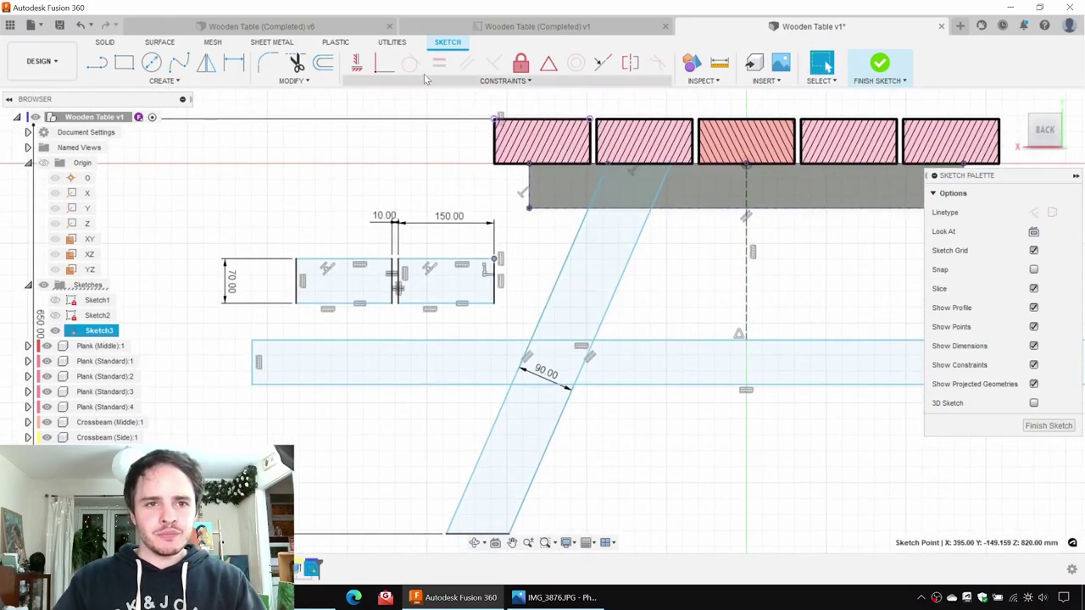
Step: Apply a Coincident constraint between the inner bench plank's lower inner corner and the support beam's top edge
{"action": "left_click", "coordinate": [386, 66]}
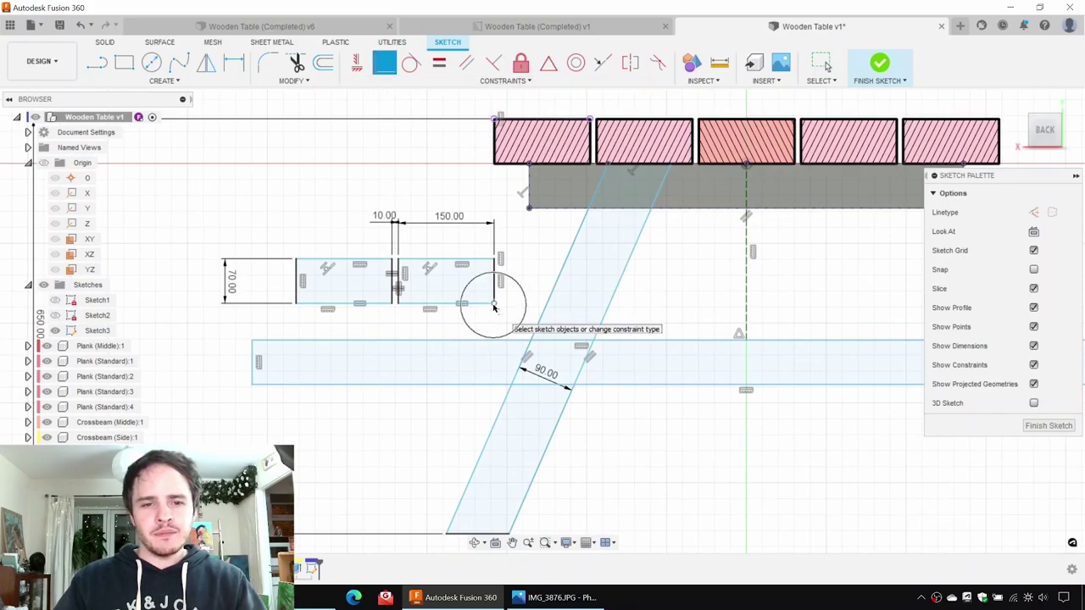
{"action": "left_click", "coordinate": [494, 304]}
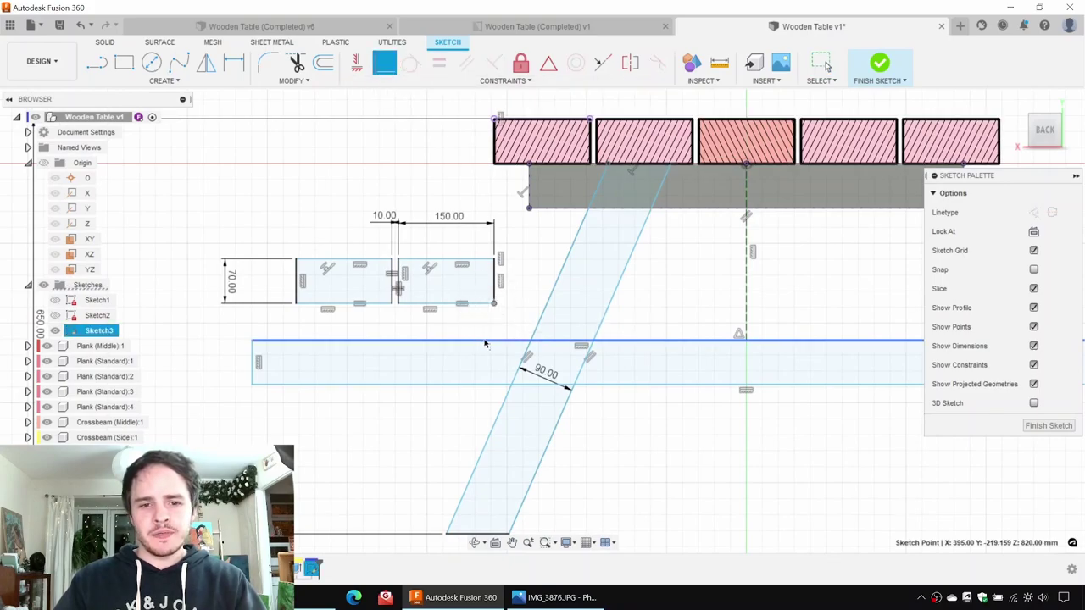
{"action": "left_click", "coordinate": [485, 342]}
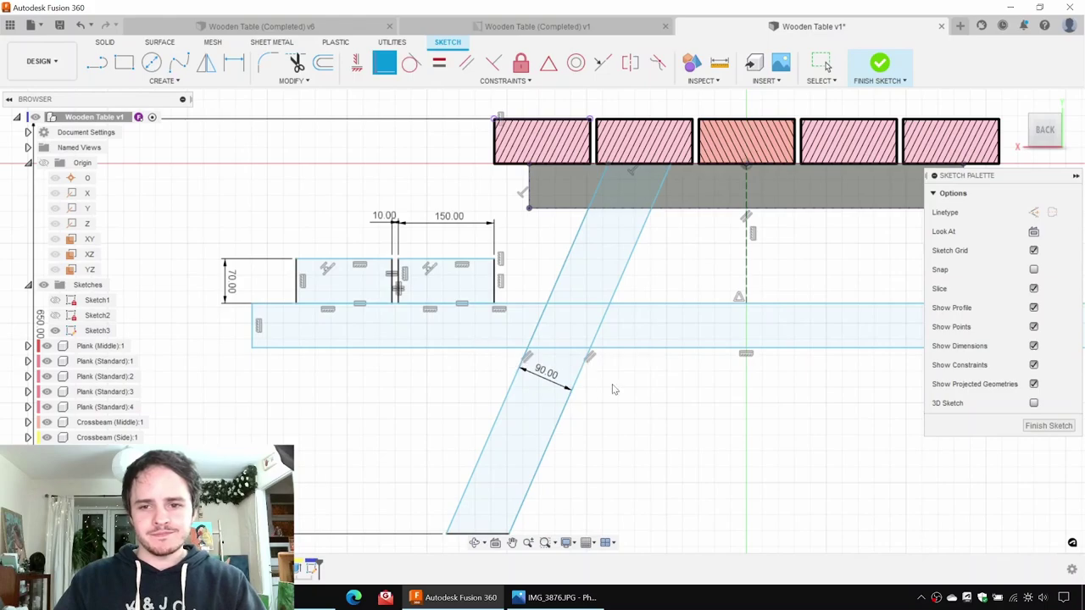
{"action": "key", "text": "Escape"}
{"action": "scroll", "coordinate": [612, 389], "scroll_direction": "down", "scroll_amount": 2}
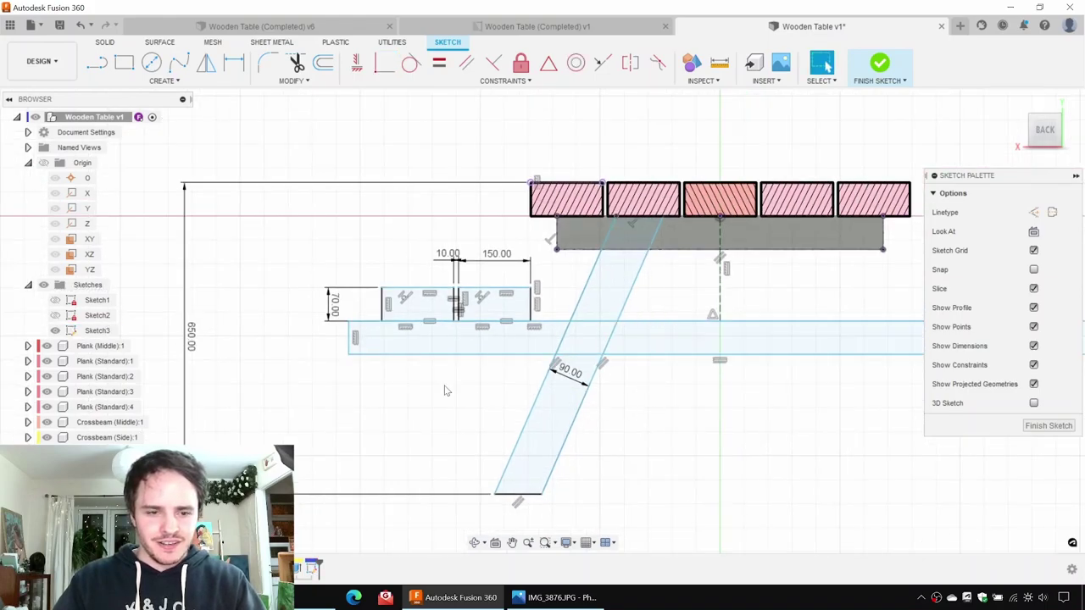
Step: Shorten the support beam and dimension its end 20 mm in from the outer bench plank's outer edge
{"action": "mouse_move", "coordinate": [351, 356]}
{"action": "left_mouse_down"}
{"action": "mouse_move", "coordinate": [385, 367]}
{"action": "mouse_move", "coordinate": [396, 353]}
{"action": "left_mouse_up"}
{"action": "middle_click_drag", "start_coordinate": [570, 370], "coordinate": [434, 389]}
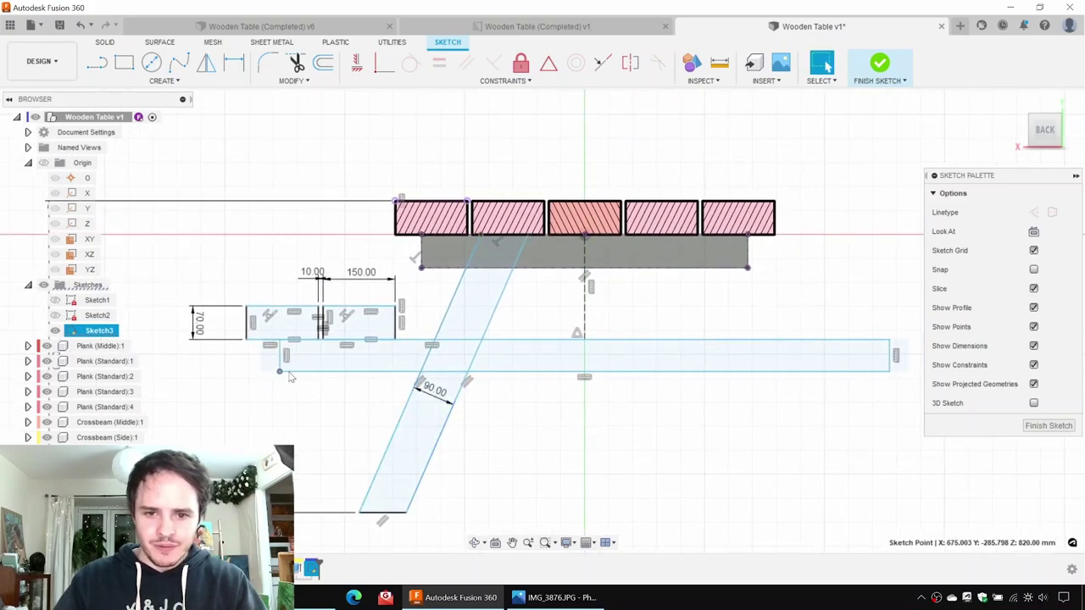
{"action": "mouse_move", "coordinate": [264, 373]}
{"action": "left_mouse_down"}
{"action": "mouse_move", "coordinate": [276, 372]}
{"action": "mouse_move", "coordinate": [265, 371]}
{"action": "left_mouse_up"}
{"action": "key", "text": "d"}
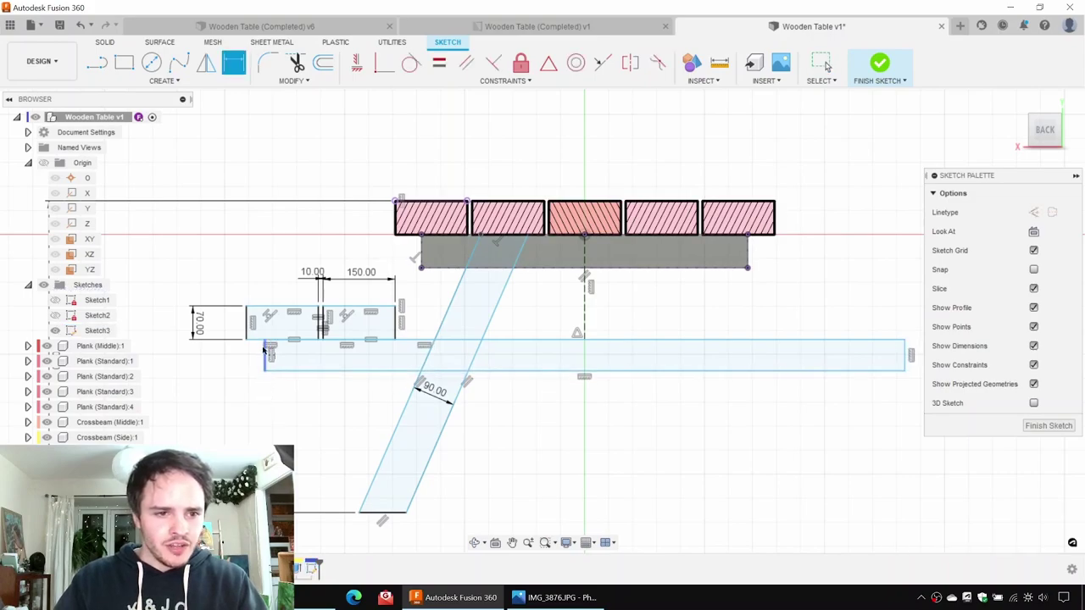
{"action": "left_click", "coordinate": [264, 356]}
{"action": "left_click", "coordinate": [247, 336]}
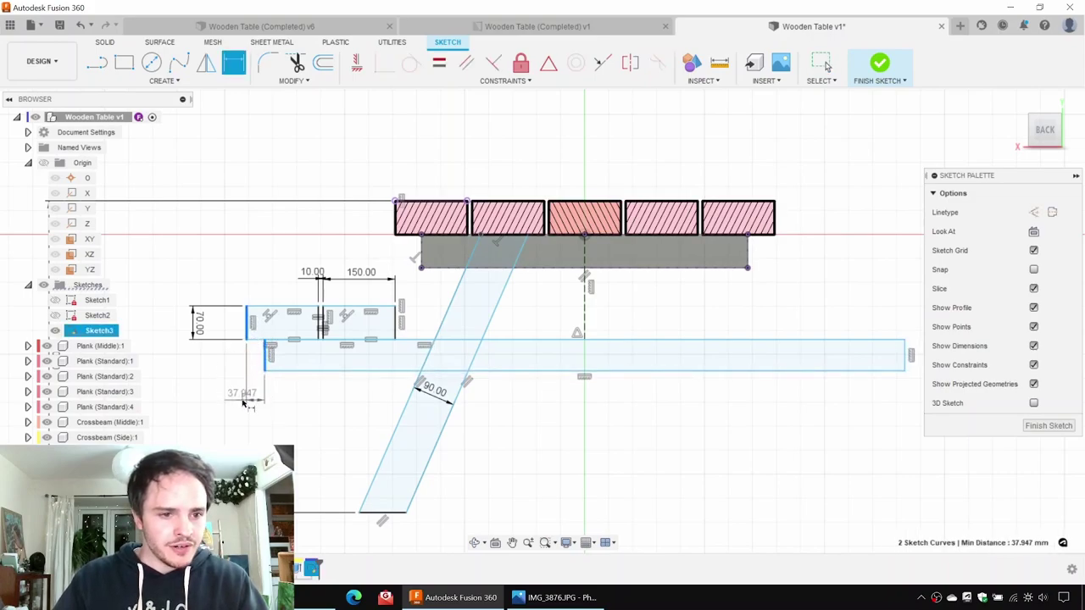
{"action": "left_click", "coordinate": [247, 397]}
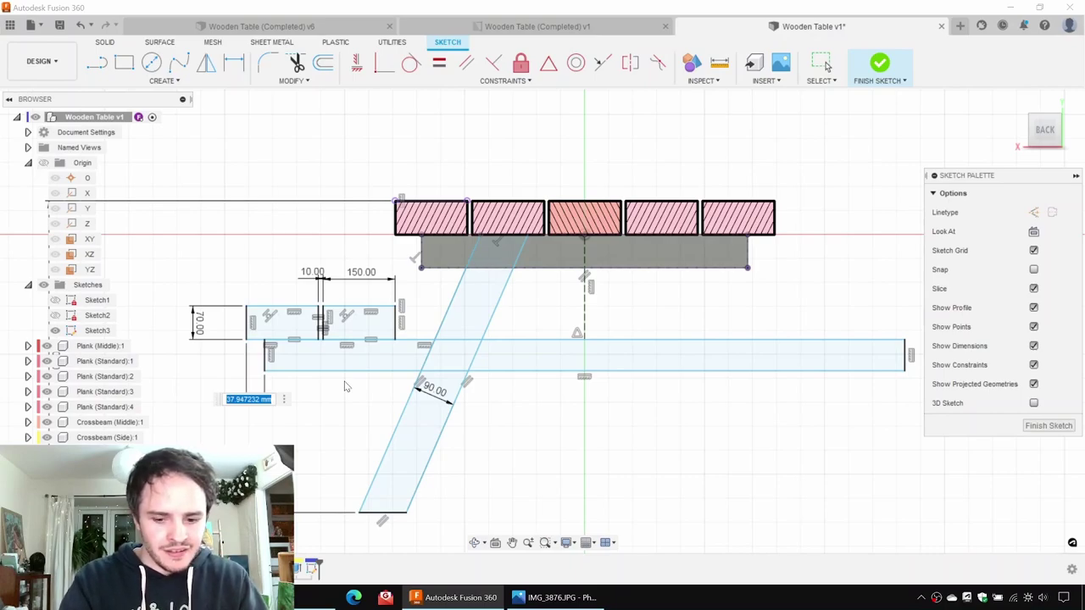
{"action": "type", "text": "20"}
{"action": "key", "text": "Return"}
{"action": "key", "text": "Escape"}
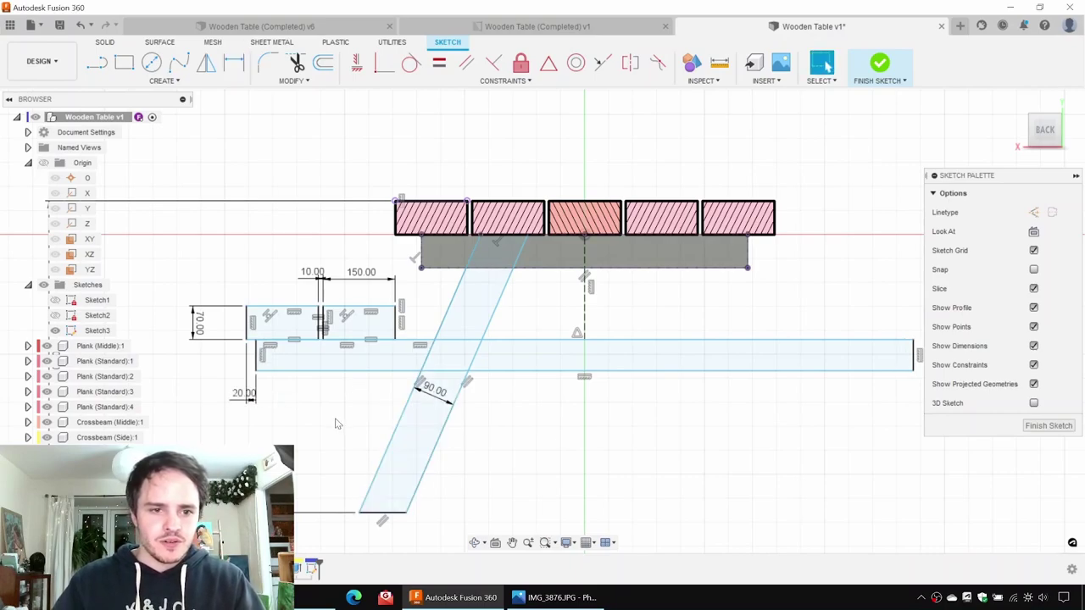
Step: Dimension the height of the support beam as 70 mm
{"action": "middle_click_drag", "start_coordinate": [365, 396], "coordinate": [366, 362]}
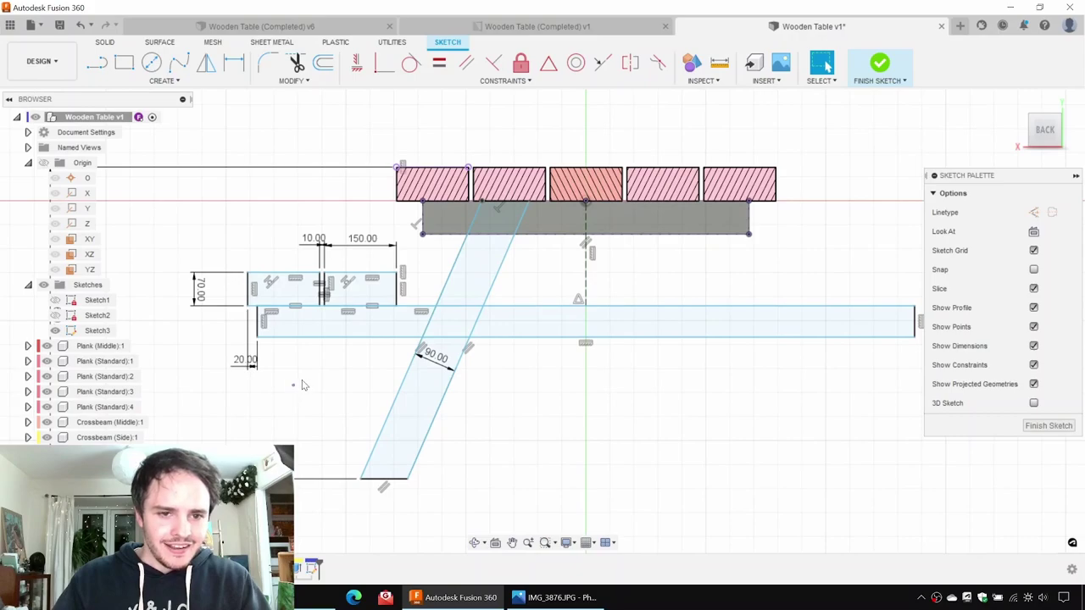
{"action": "key", "text": "d"}
{"action": "left_click", "coordinate": [545, 307]}
{"action": "left_click", "coordinate": [540, 337]}
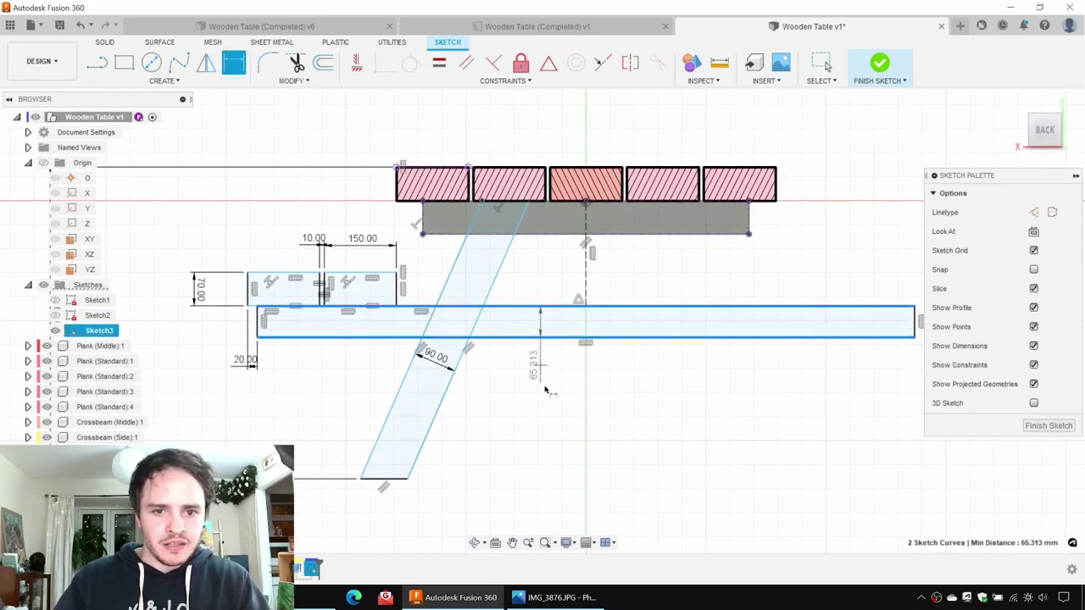
{"action": "left_click", "coordinate": [543, 394]}
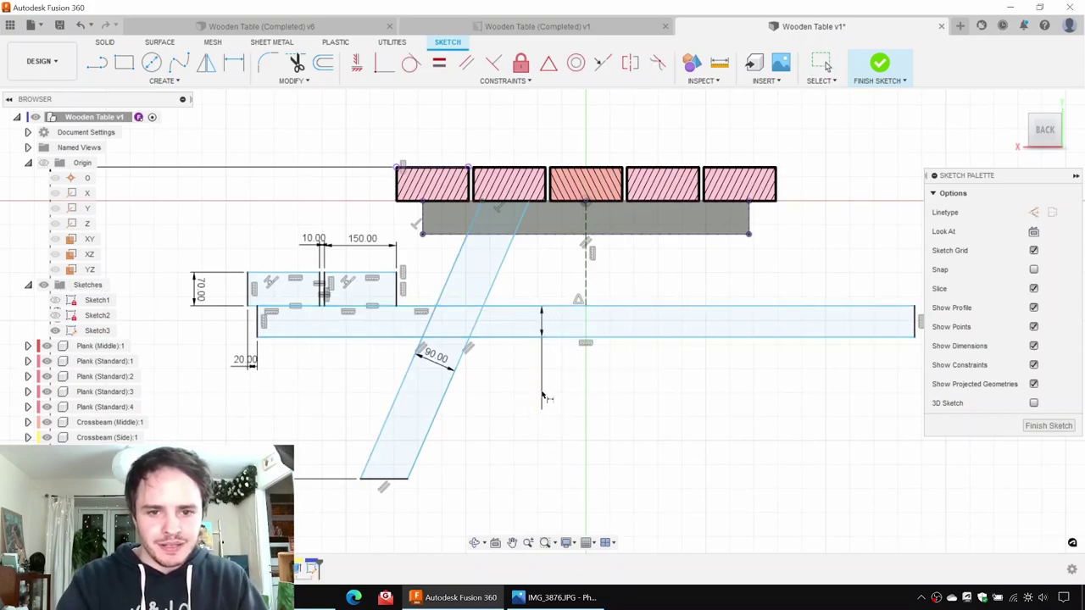
{"action": "type", "text": "70"}
{"action": "key", "text": "Return"}
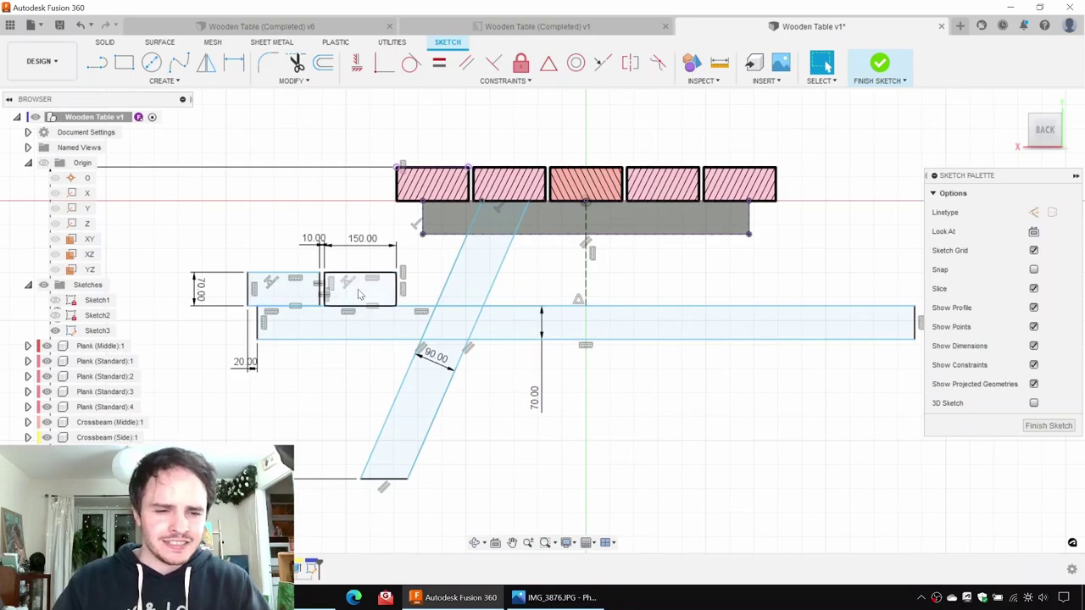
Step: Dimension the bench seat height from the leg's foot to the inner bench plank's top edge as 450 mm
{"action": "scroll", "coordinate": [354, 279], "scroll_direction": "up", "scroll_amount": 2}
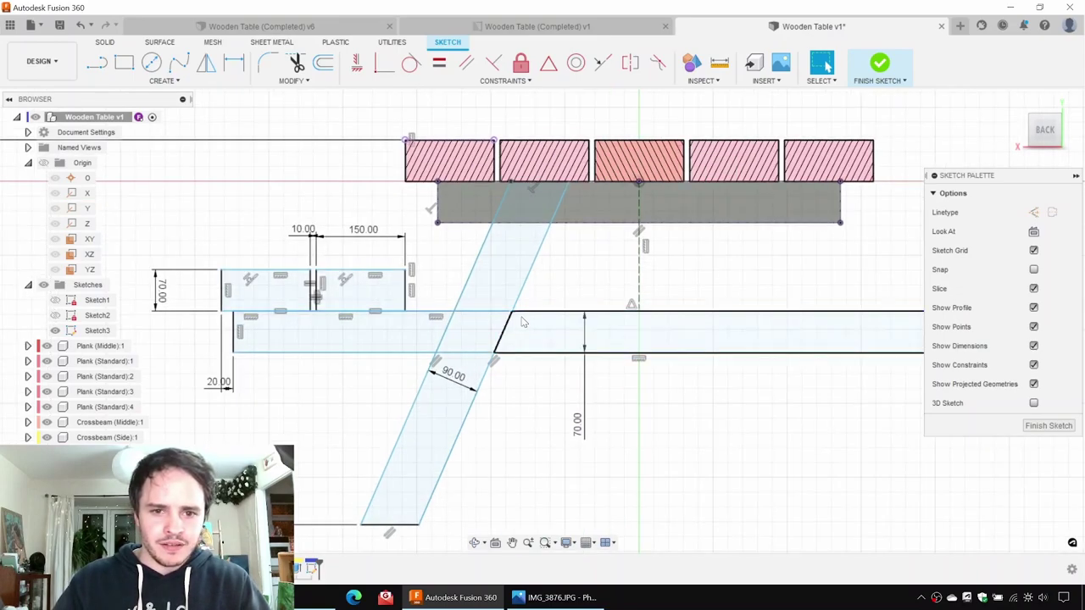
{"action": "mouse_move", "coordinate": [318, 353]}
{"action": "left_mouse_down"}
{"action": "mouse_move", "coordinate": [306, 361]}
{"action": "mouse_move", "coordinate": [313, 345]}
{"action": "left_mouse_up"}
{"action": "left_click", "coordinate": [690, 455]}
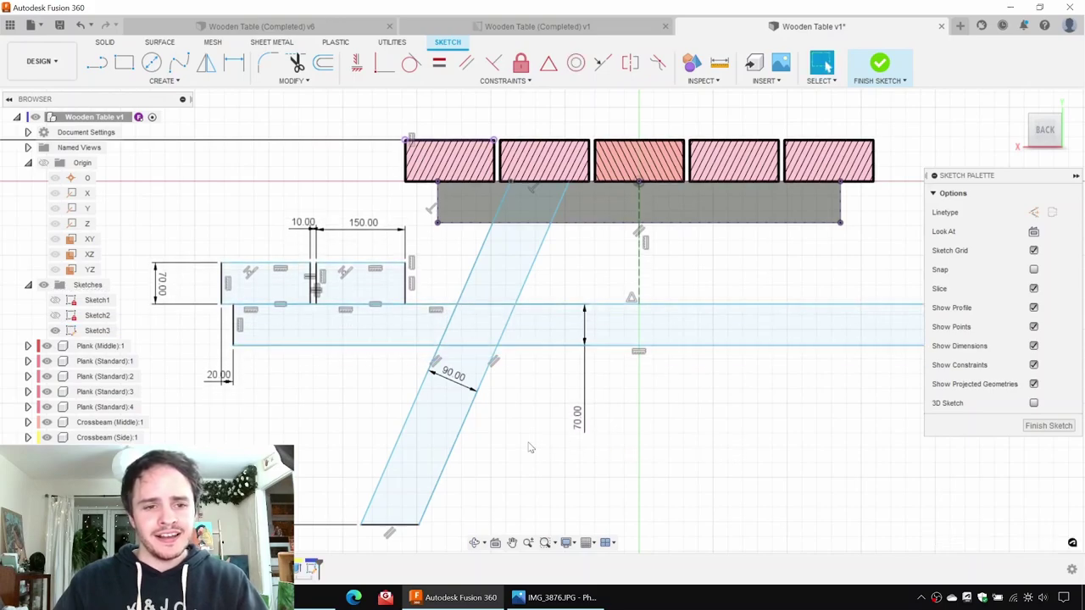
{"action": "key", "text": "d"}
{"action": "left_click", "coordinate": [381, 267]}
{"action": "left_click", "coordinate": [391, 523]}
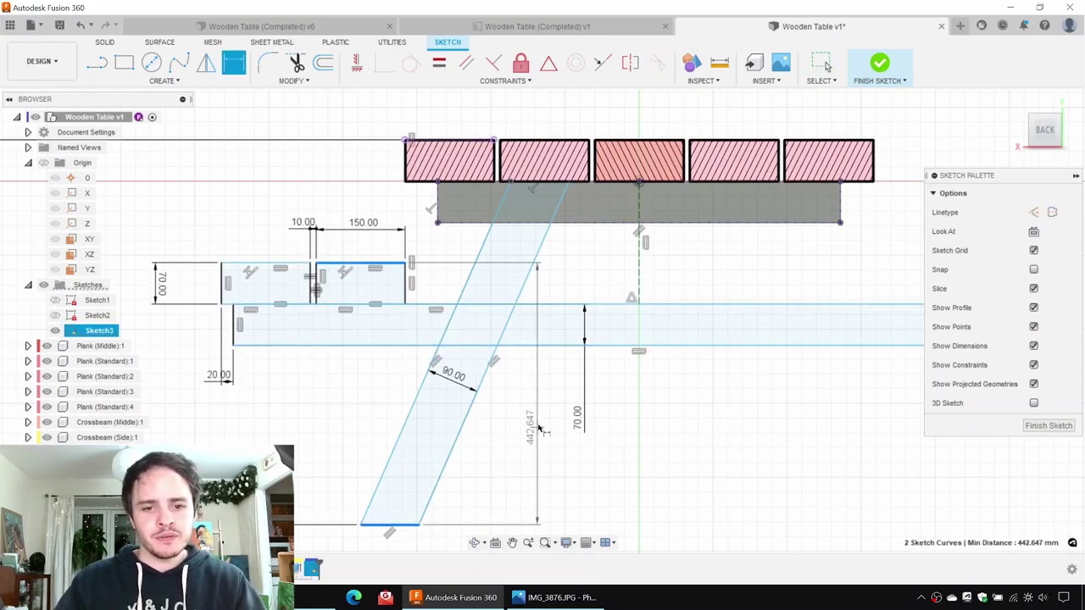
{"action": "left_click", "coordinate": [542, 428]}
{"action": "key", "text": "Return"}
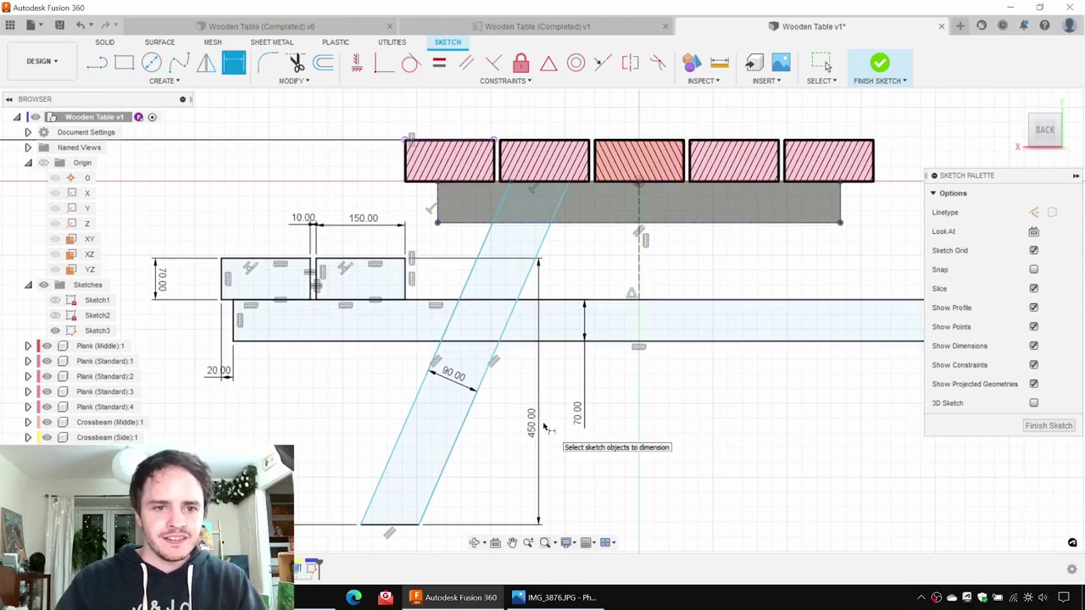
{"action": "left_click", "coordinate": [406, 180]}
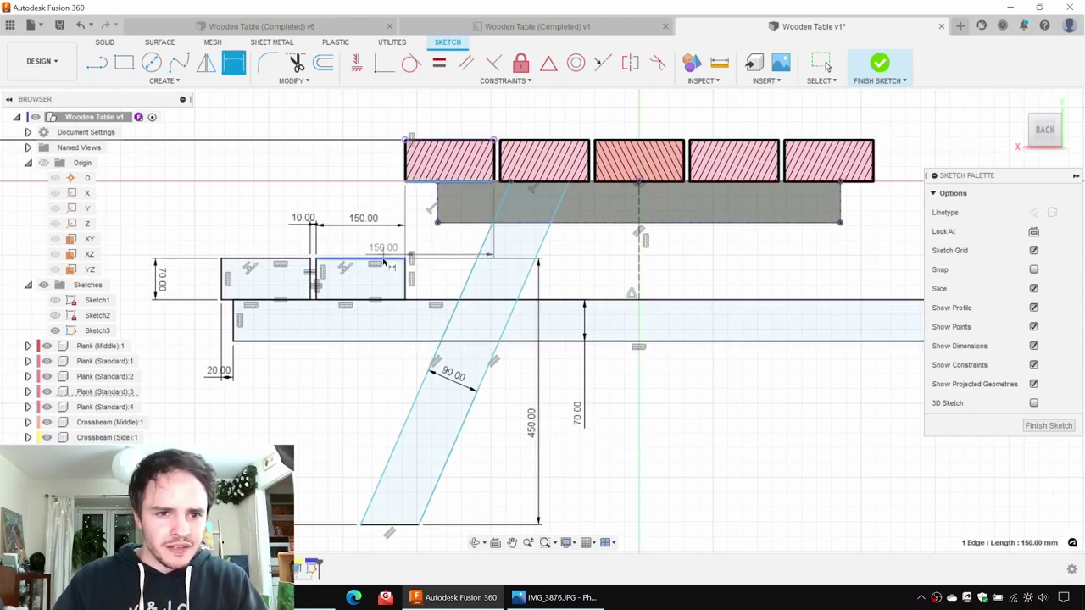
{"action": "left_click", "coordinate": [385, 259]}
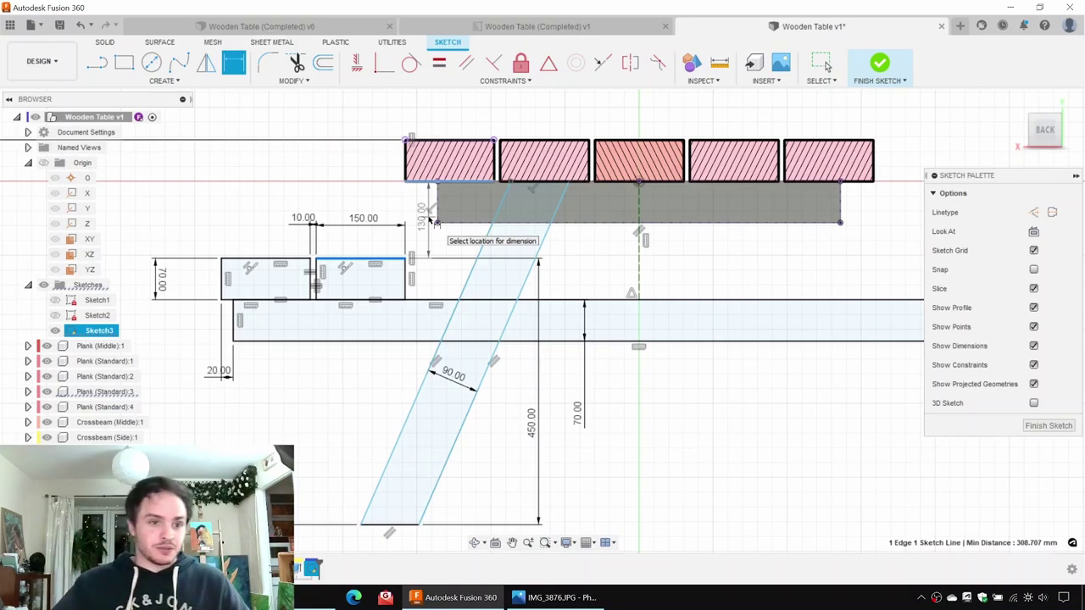
{"action": "key", "text": "Escape"}
Step: Set the overall table height dimension, from the leg's foot to the tabletop's upper edge, to 750 mm
{"action": "scroll", "coordinate": [238, 233], "scroll_direction": "down", "scroll_amount": 2}
{"action": "middle_click_drag", "start_coordinate": [238, 237], "coordinate": [544, 287]}
{"action": "left_click", "coordinate": [339, 375]}
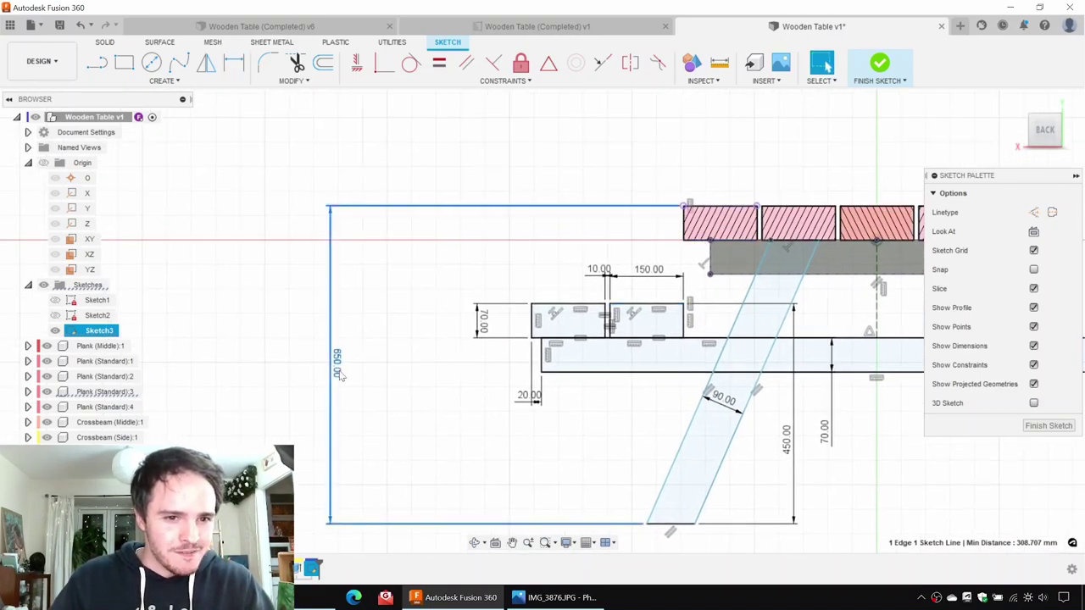
{"action": "double_click", "coordinate": [338, 372]}
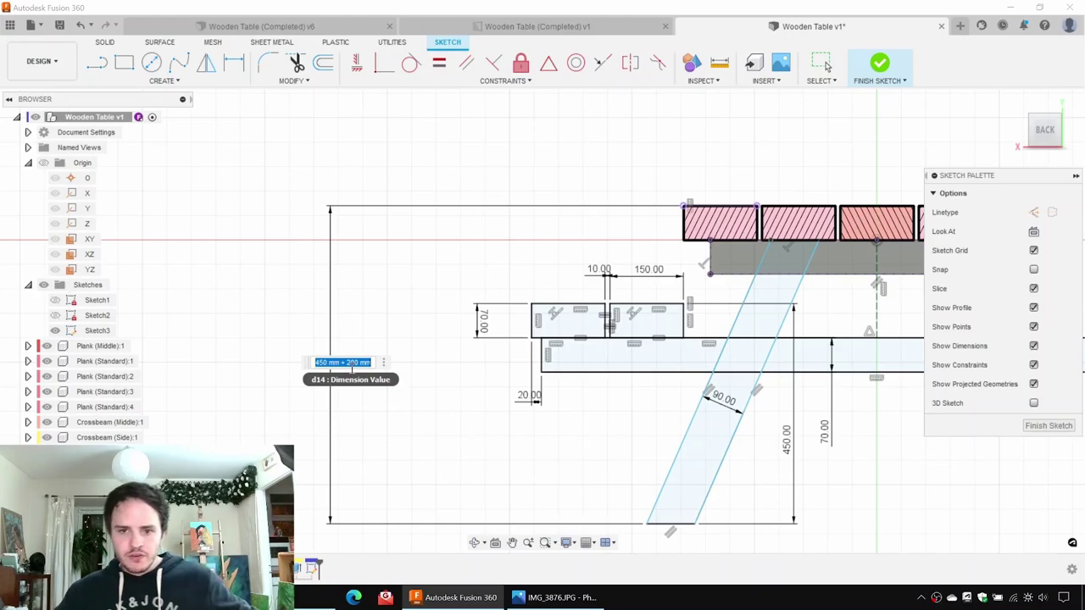
{"action": "key", "text": "Escape"}
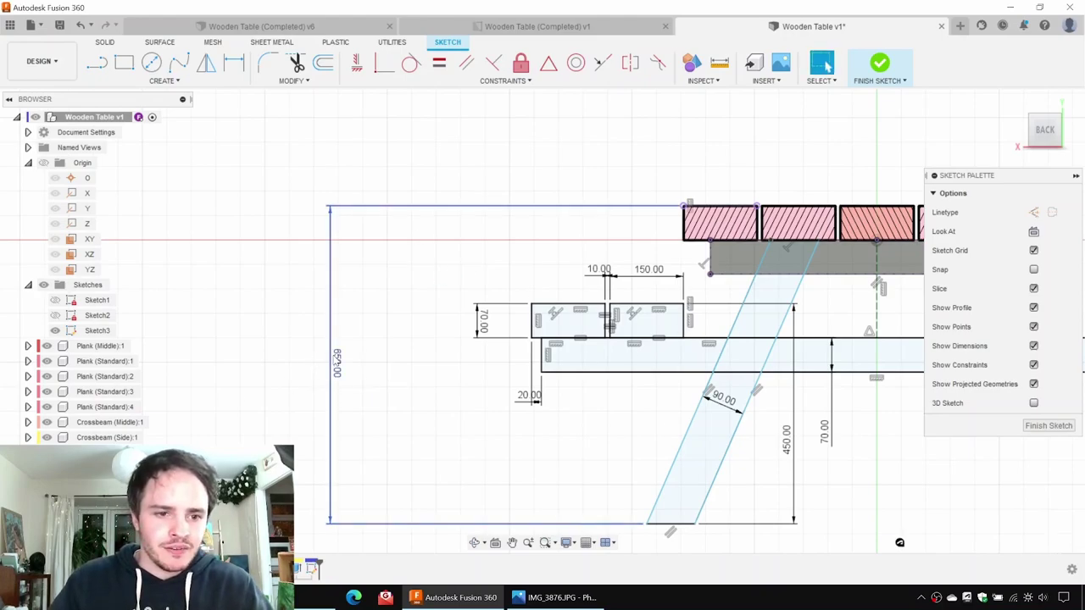
{"action": "double_click", "coordinate": [336, 360]}
{"action": "key", "text": "Return"}
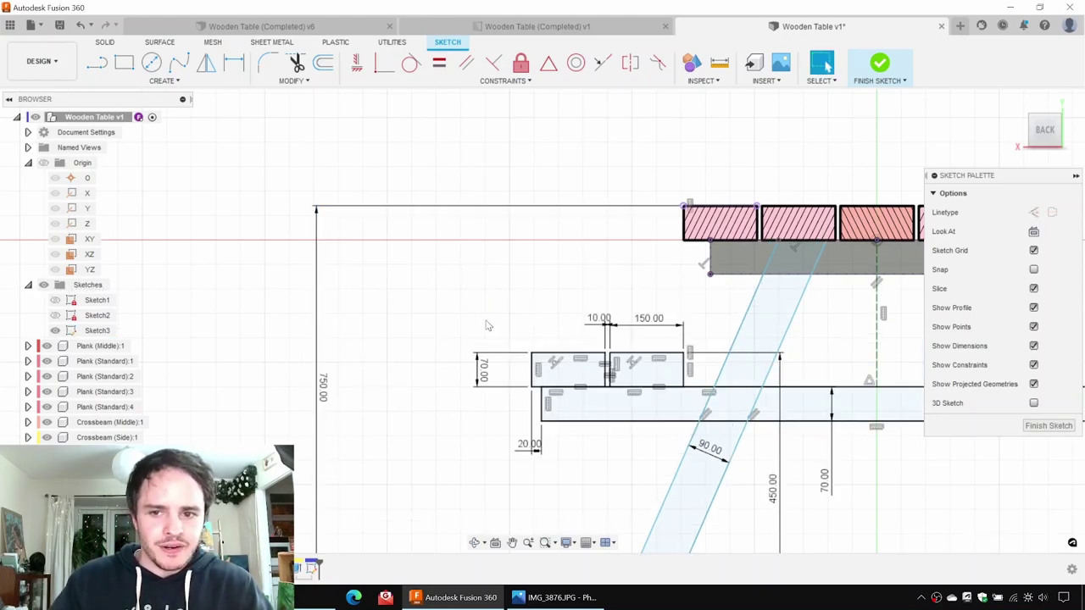
Step: Slant the leg by moving its foot slightly outward, and check the leg's position against the reference photo
{"action": "scroll", "coordinate": [713, 267], "scroll_direction": "down", "scroll_amount": 4}
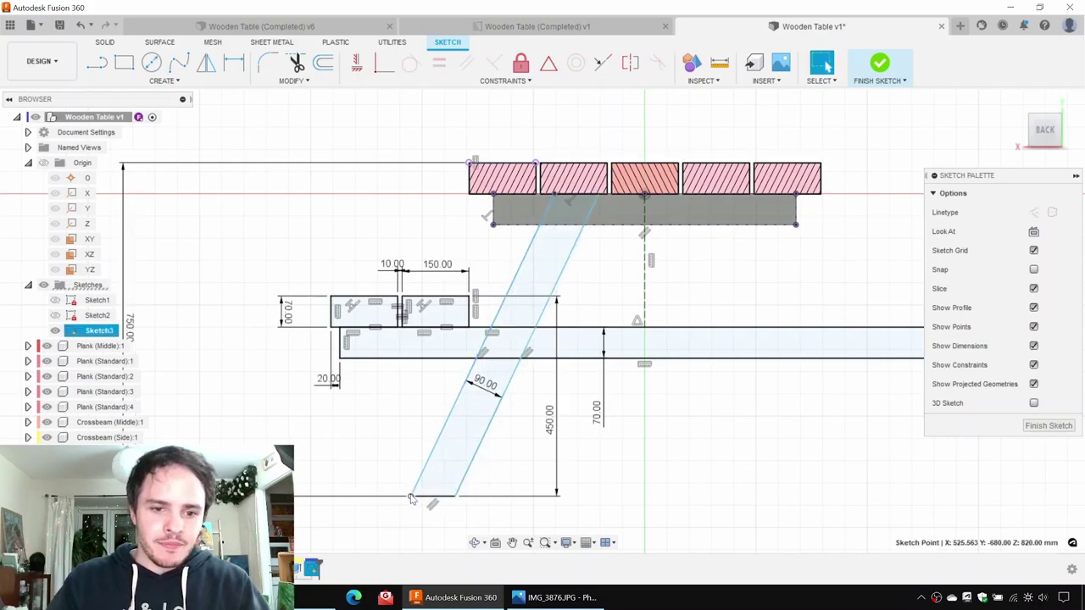
{"action": "mouse_move", "coordinate": [409, 503]}
{"action": "left_mouse_down"}
{"action": "mouse_move", "coordinate": [393, 493]}
{"action": "mouse_move", "coordinate": [437, 495]}
{"action": "mouse_move", "coordinate": [392, 496]}
{"action": "left_mouse_up"}
{"action": "left_click", "coordinate": [555, 597]}
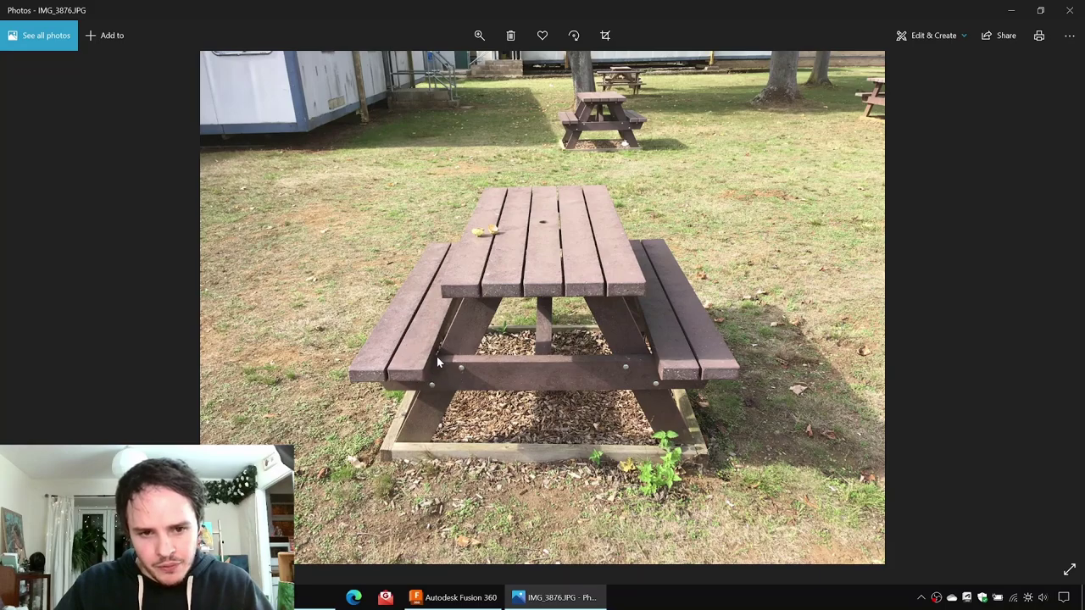
{"action": "left_click", "coordinate": [1008, 11]}
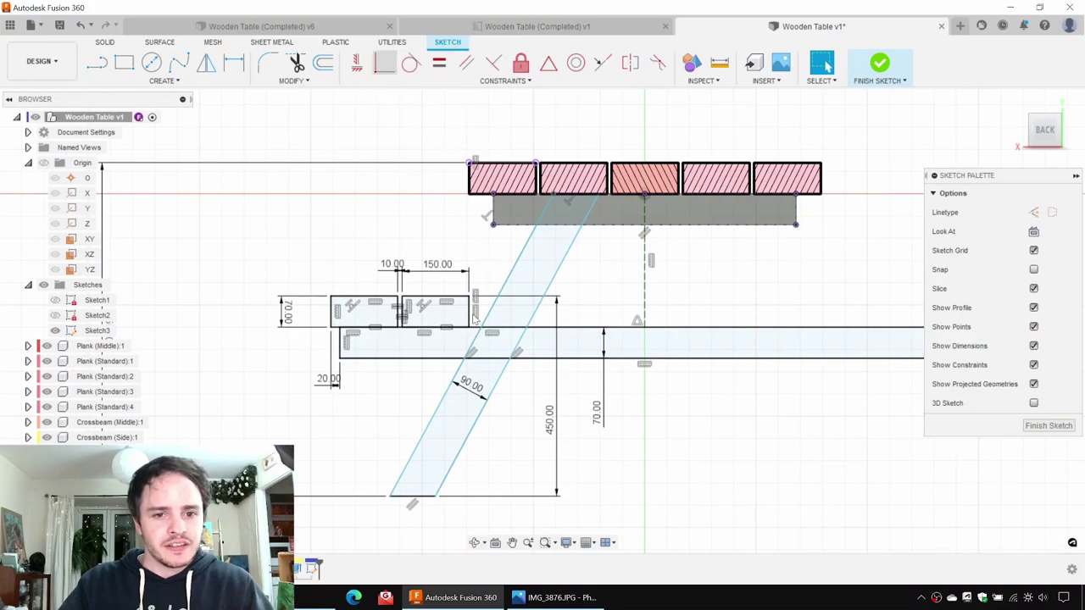
Step: Apply a Coincident constraint between the inner bench plank's lower inner corner and the leg's outer edge
{"action": "left_click", "coordinate": [383, 67]}
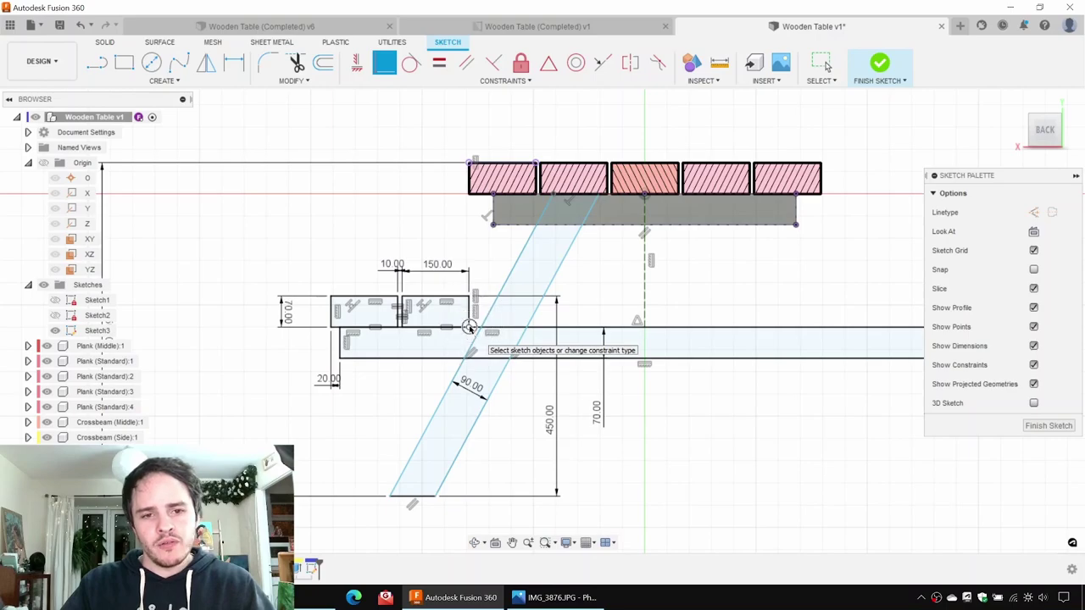
{"action": "left_click", "coordinate": [470, 329]}
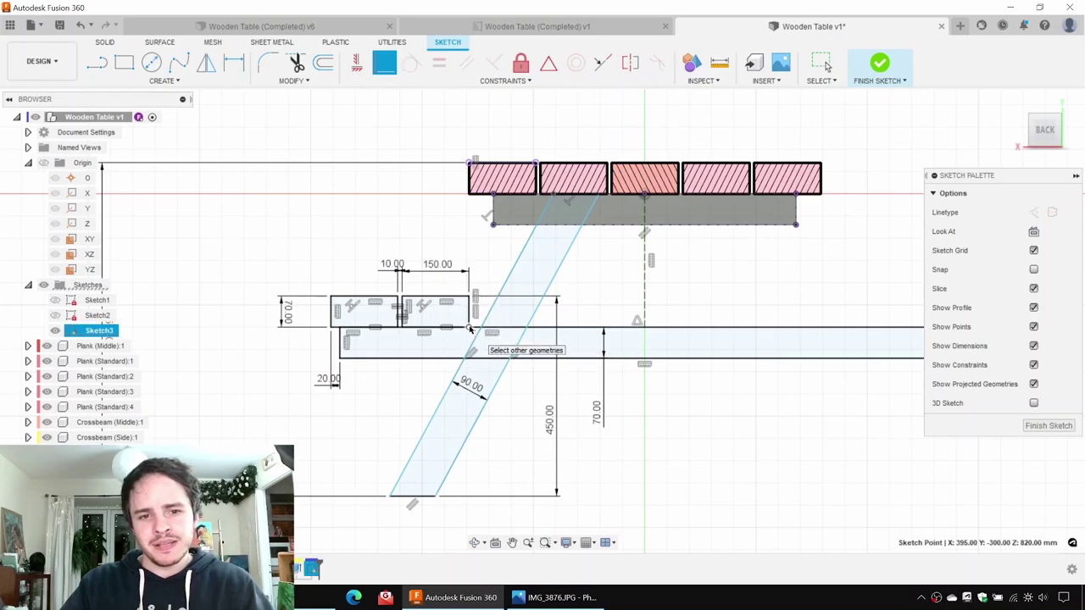
{"action": "left_click", "coordinate": [481, 319]}
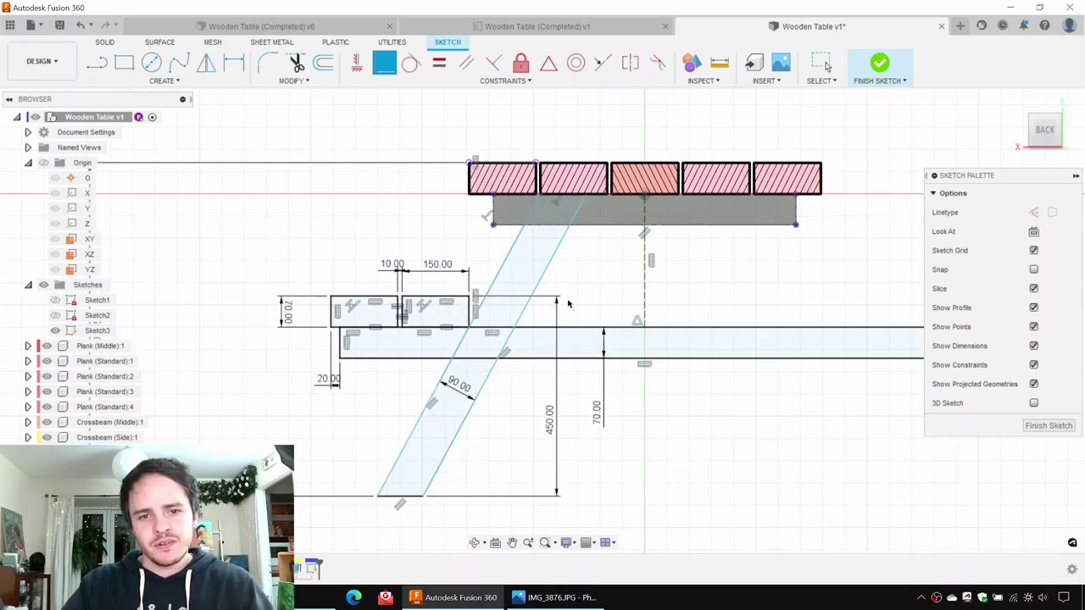
{"action": "key", "text": "Escape"}
Step: Tilt the leg further, dimension the angle between its inner edge and the crossbeam's lower edge as 122°, and move the label clear
{"action": "mouse_move", "coordinate": [591, 196]}
{"action": "left_mouse_down"}
{"action": "mouse_move", "coordinate": [615, 216]}
{"action": "mouse_move", "coordinate": [644, 195]}
{"action": "mouse_move", "coordinate": [551, 191]}
{"action": "mouse_move", "coordinate": [588, 225]}
{"action": "mouse_move", "coordinate": [633, 234]}
{"action": "mouse_move", "coordinate": [597, 218]}
{"action": "mouse_move", "coordinate": [509, 227]}
{"action": "left_mouse_up"}
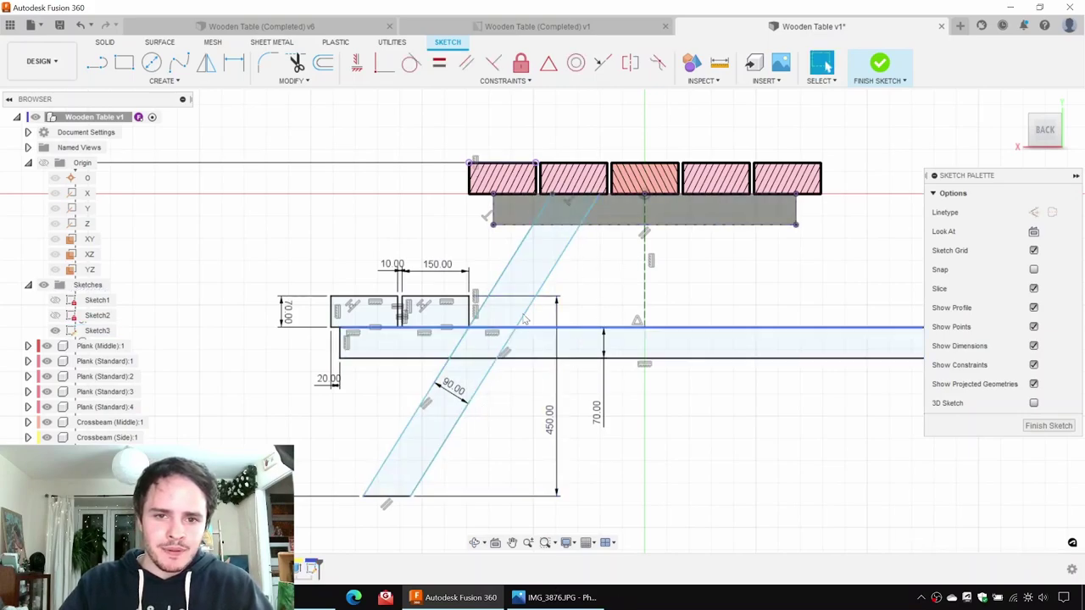
{"action": "key", "text": "d"}
{"action": "left_click", "coordinate": [570, 246]}
{"action": "left_click", "coordinate": [600, 228]}
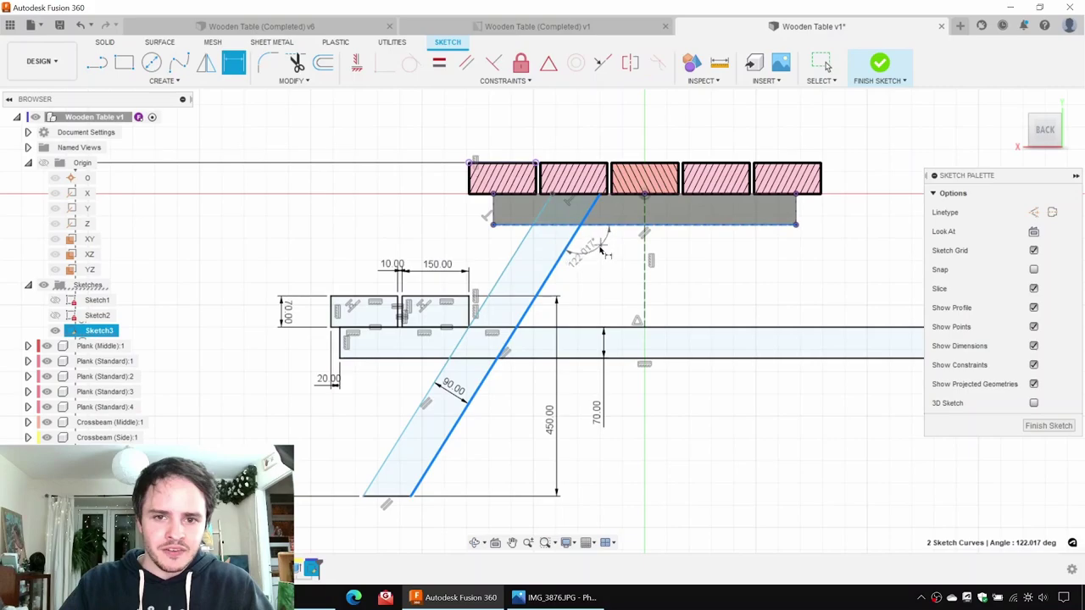
{"action": "left_click", "coordinate": [606, 253]}
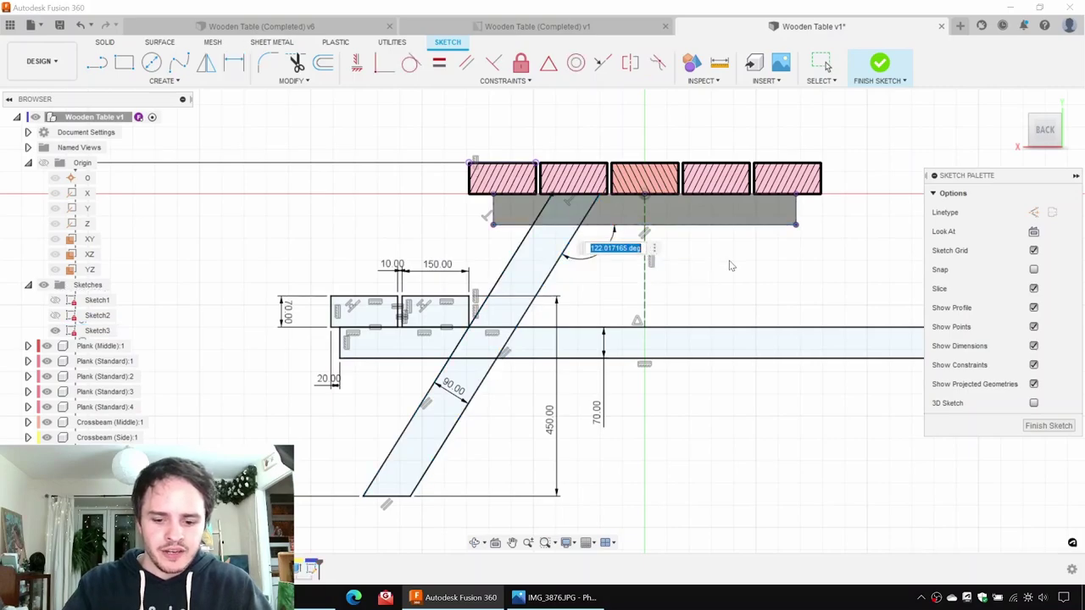
{"action": "type", "text": "122"}
{"action": "key", "text": "Return"}
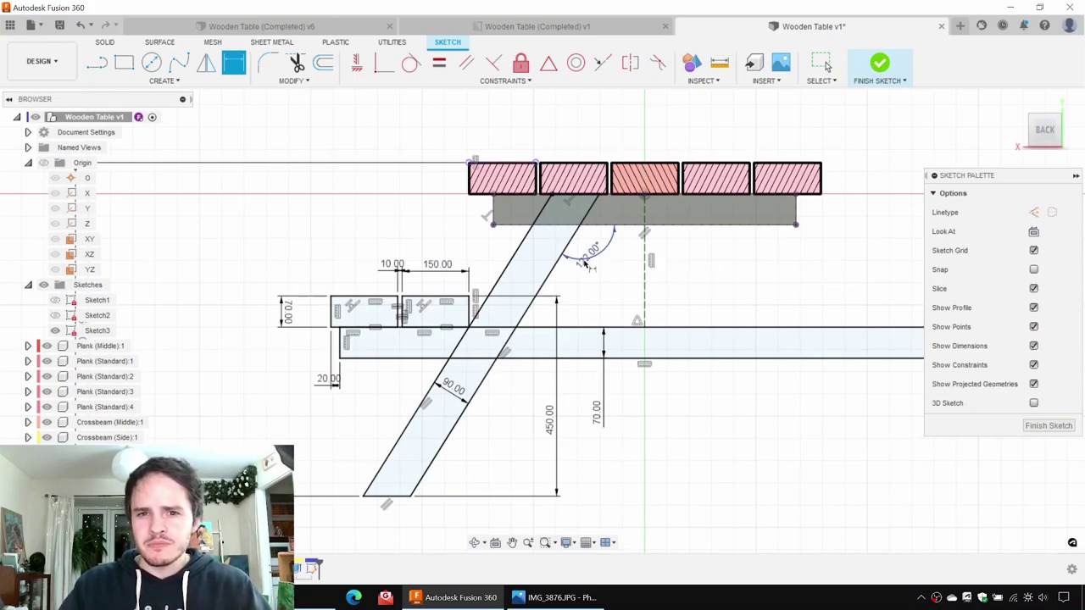
{"action": "key", "text": "Escape"}
{"action": "left_click_drag", "start_coordinate": [584, 267], "coordinate": [591, 286]}
Step: Try a leg angle of 135° and undo the change
{"action": "double_click", "coordinate": [591, 285]}
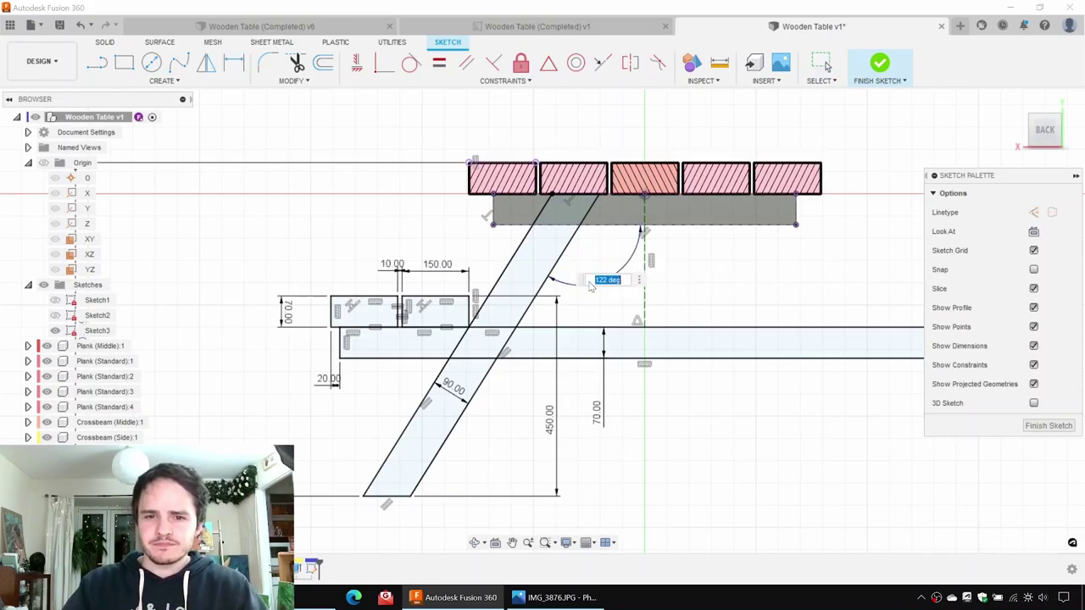
{"action": "type", "text": "5"}
{"action": "key", "text": "Return"}
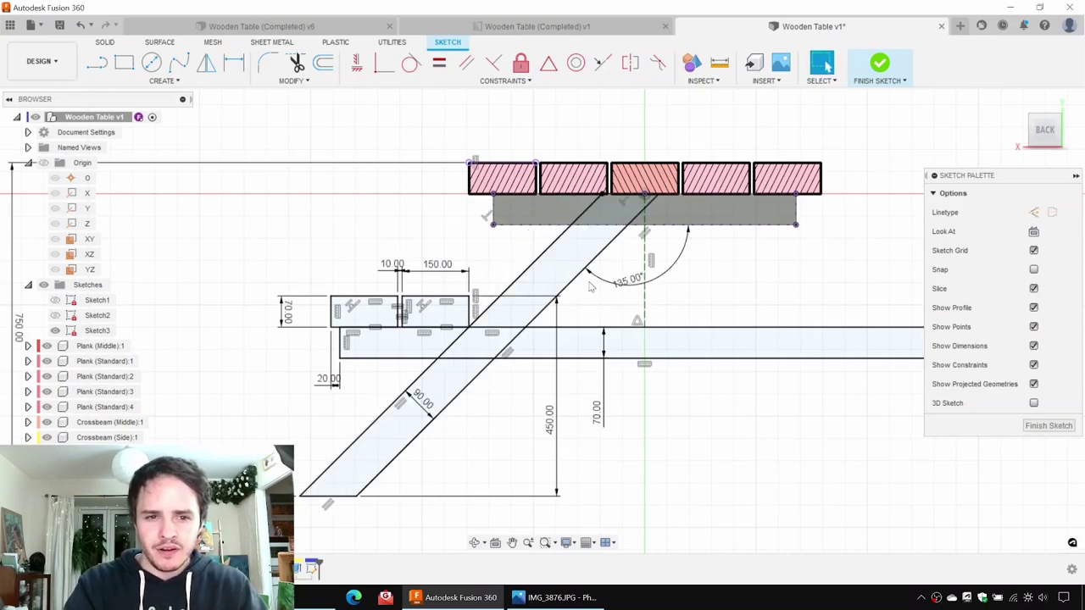
{"action": "key", "text": "ctrl+z"}
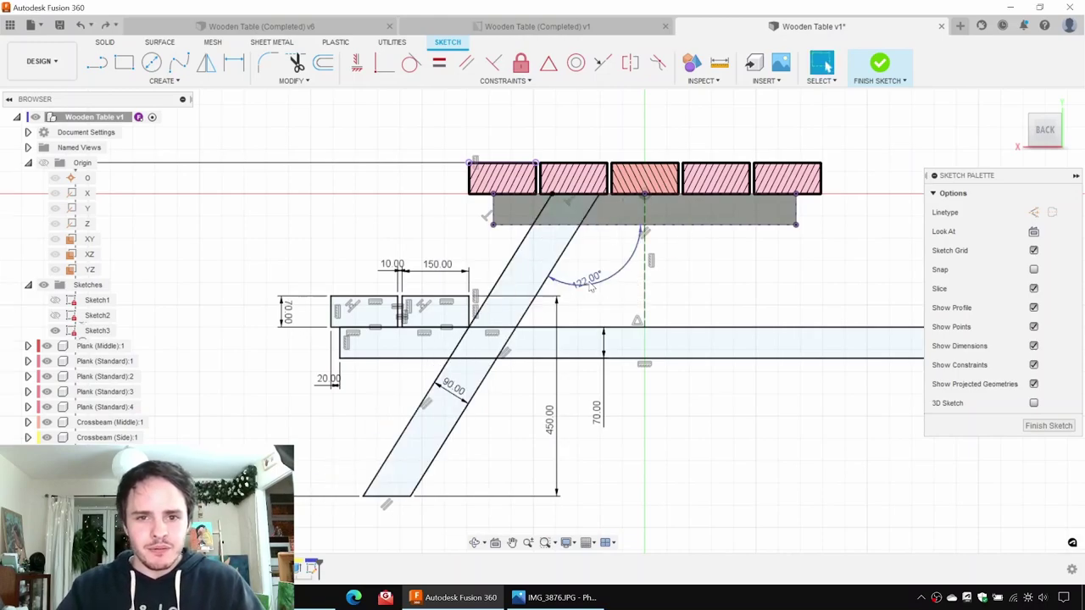
{"action": "double_click", "coordinate": [591, 284]}
{"action": "key", "text": "Escape"}
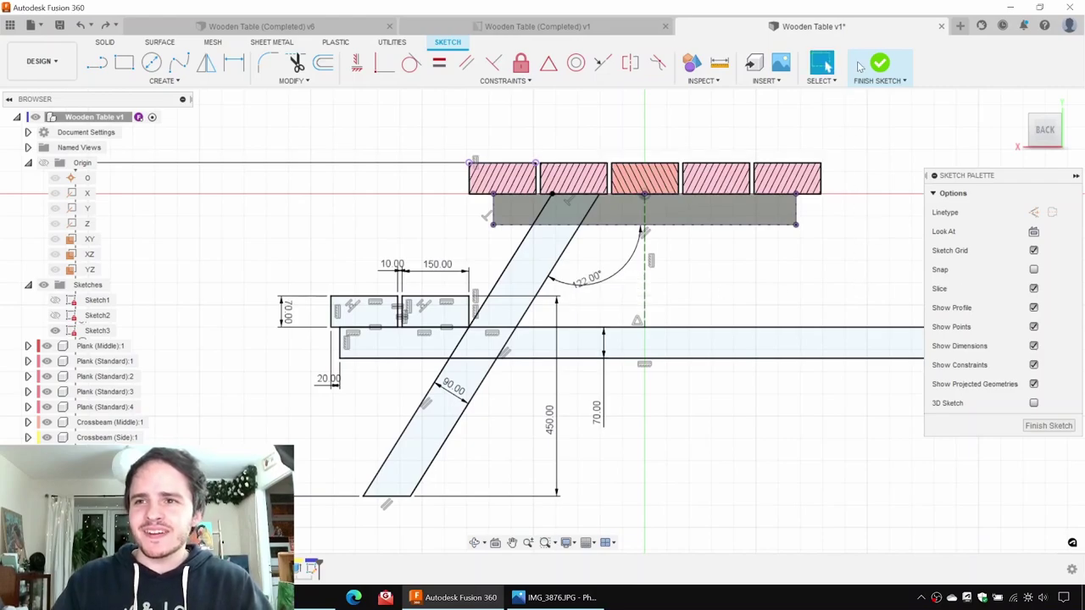
Step: Finish the sketch and compare the leg and beam arrangement with the reference photo
{"action": "left_click", "coordinate": [879, 63]}
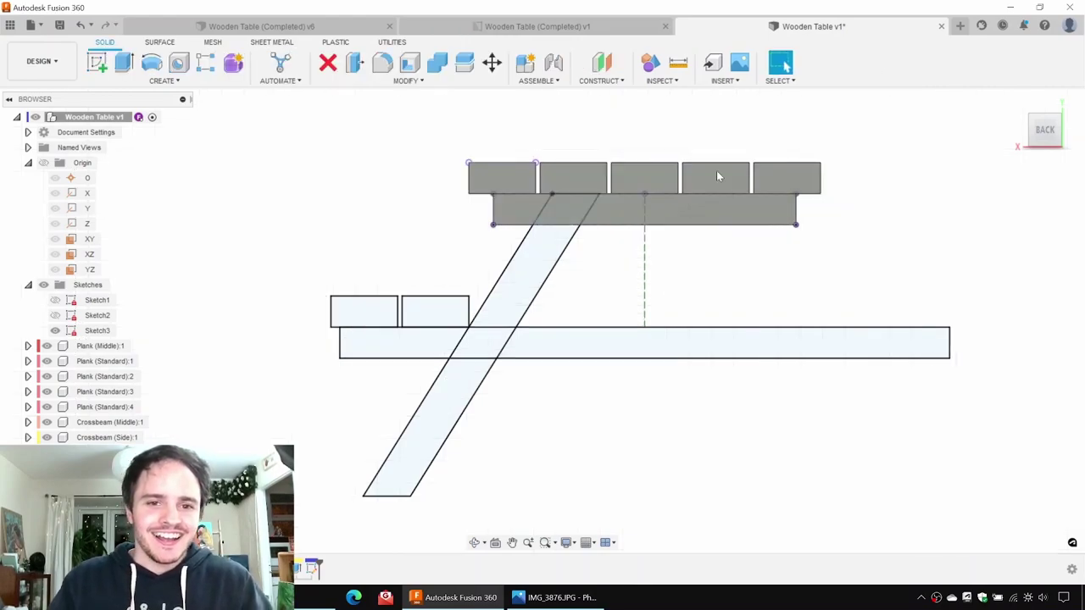
{"action": "middle_click_drag", "start_coordinate": [449, 305], "coordinate": [485, 298]}
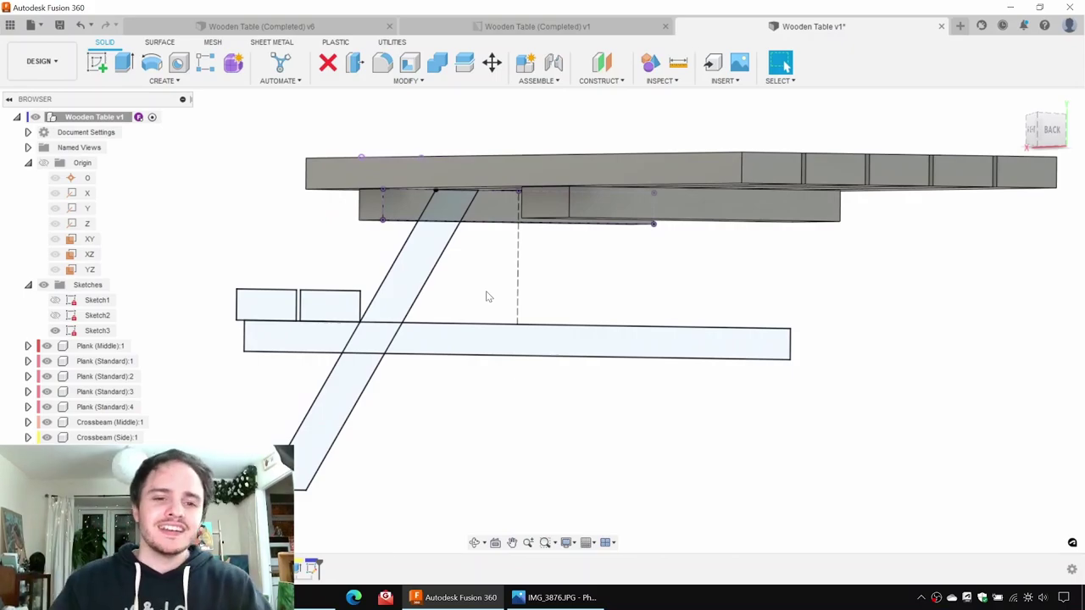
{"action": "middle_click_drag", "start_coordinate": [497, 292], "coordinate": [547, 303], "text": "shift"}
{"action": "left_click", "coordinate": [555, 598]}
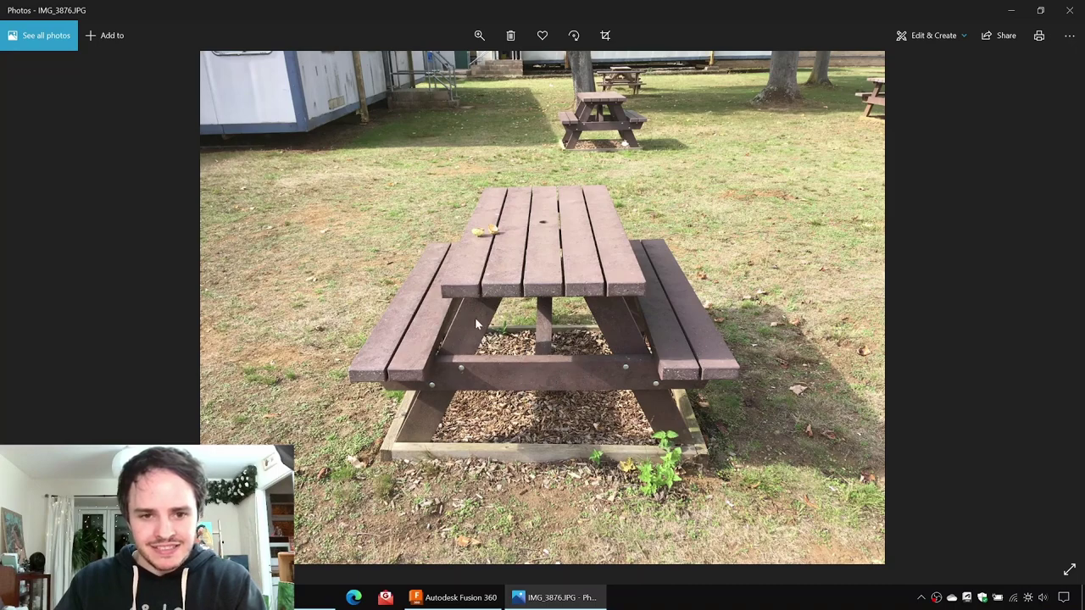
{"action": "left_click", "coordinate": [1011, 19]}
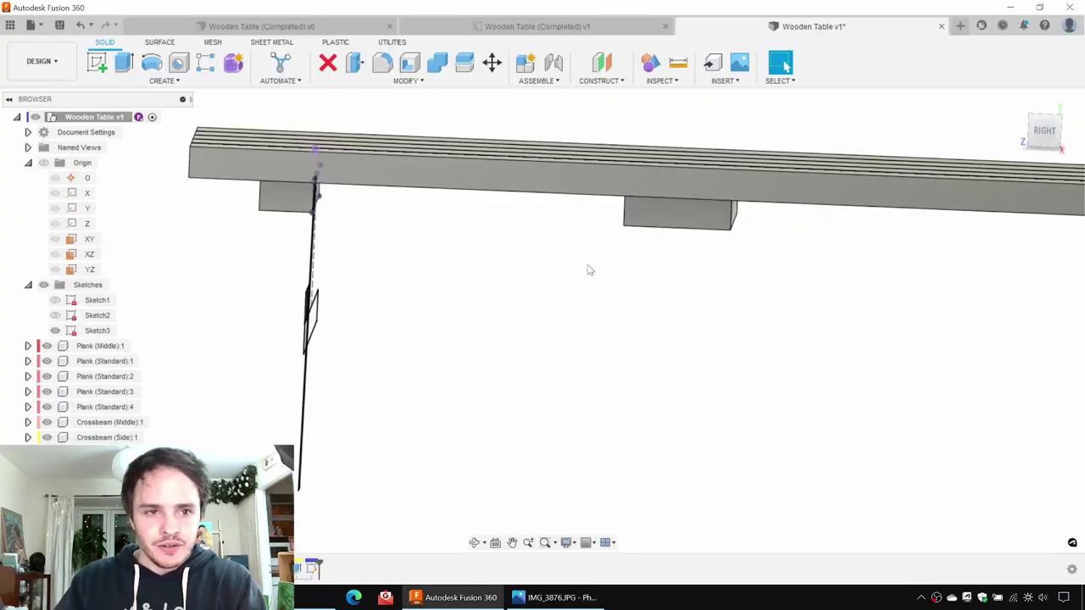
Step: Extrude the leg's three profiles 70 mm inward under the tabletop as a new component
{"action": "key", "text": "e"}
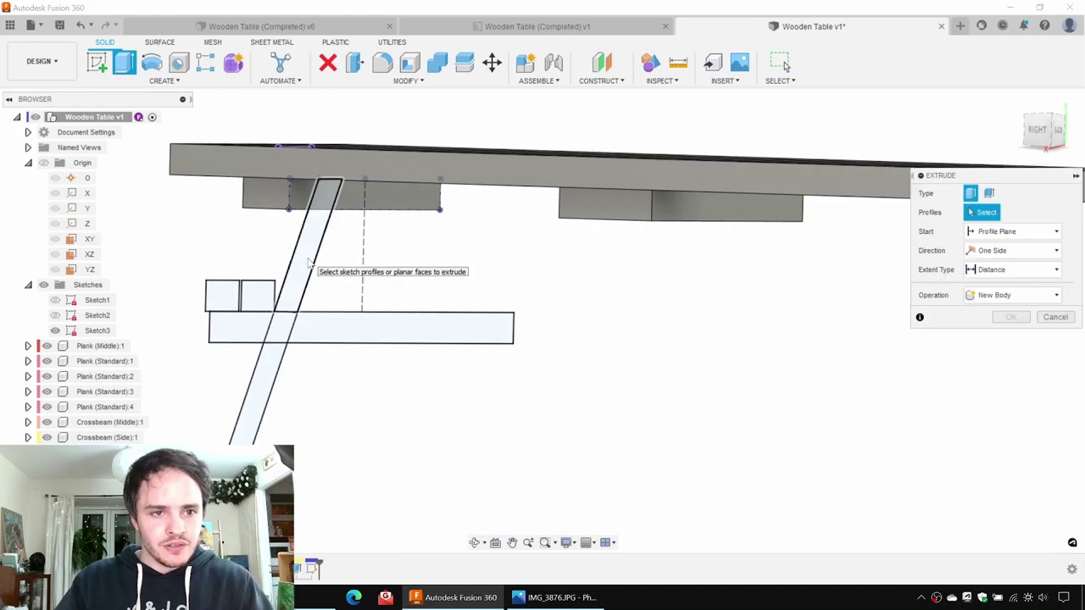
{"action": "left_click", "coordinate": [306, 270]}
{"action": "left_click", "coordinate": [285, 343]}
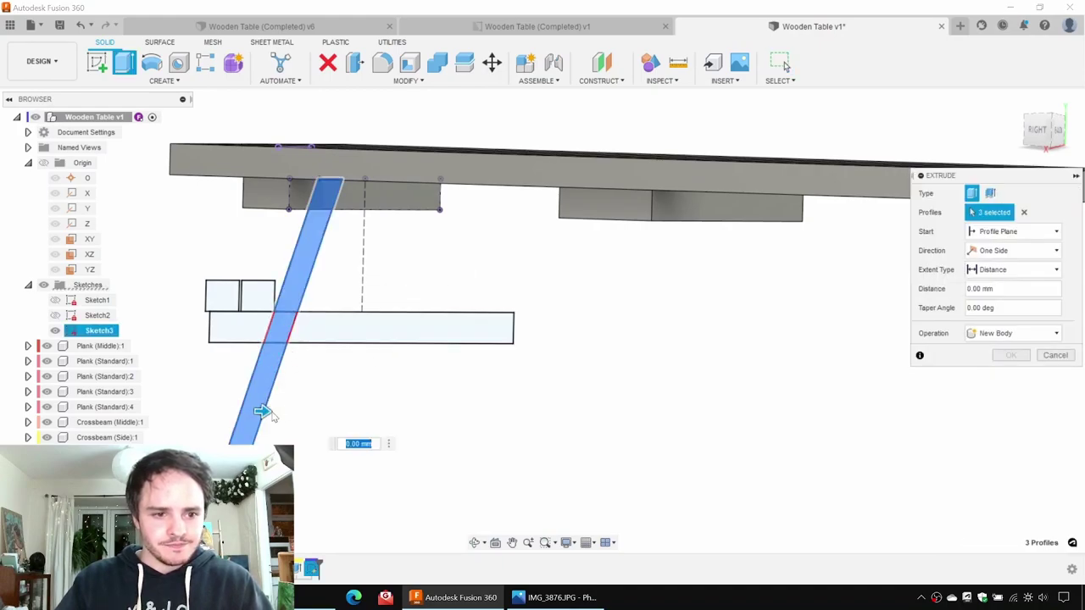
{"action": "mouse_move", "coordinate": [270, 414]}
{"action": "left_mouse_down"}
{"action": "mouse_move", "coordinate": [255, 411]}
{"action": "mouse_move", "coordinate": [279, 412]}
{"action": "left_mouse_up"}
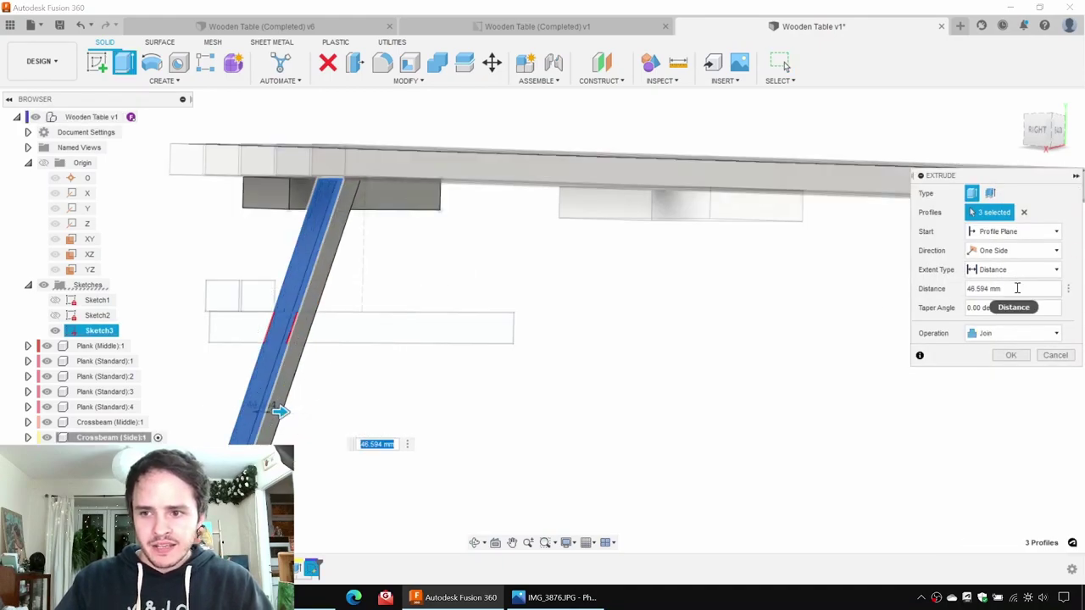
{"action": "middle_click_drag", "start_coordinate": [354, 262], "coordinate": [380, 265], "text": "shift"}
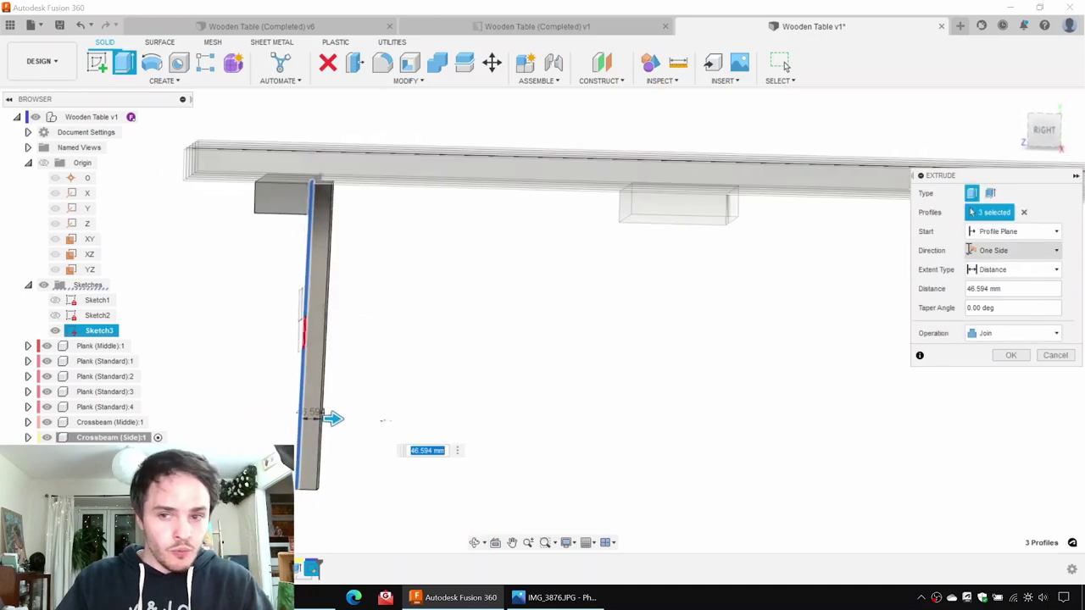
{"action": "left_click", "coordinate": [1011, 293]}
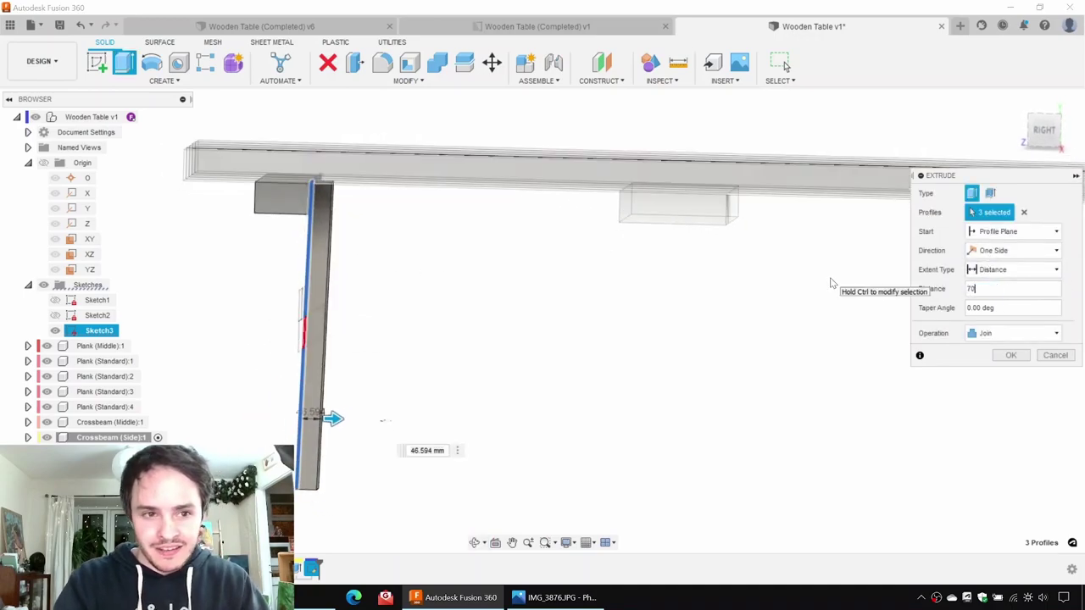
{"action": "middle_click_drag", "start_coordinate": [632, 294], "coordinate": [564, 288], "text": "shift"}
{"action": "key", "text": "ctrl"}
{"action": "key", "text": "ctrl"}
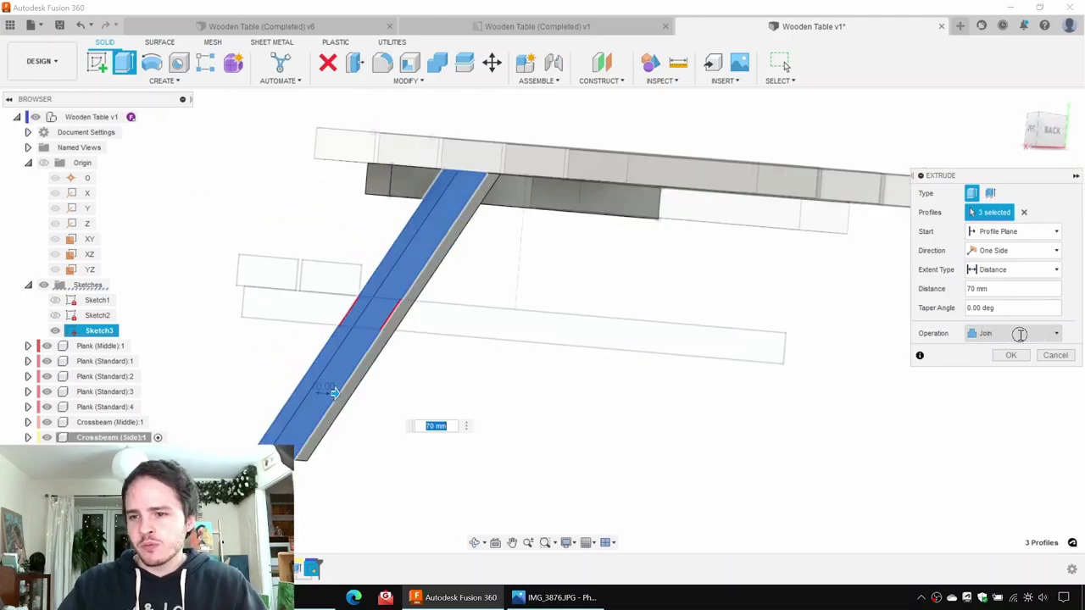
{"action": "left_click", "coordinate": [1020, 333]}
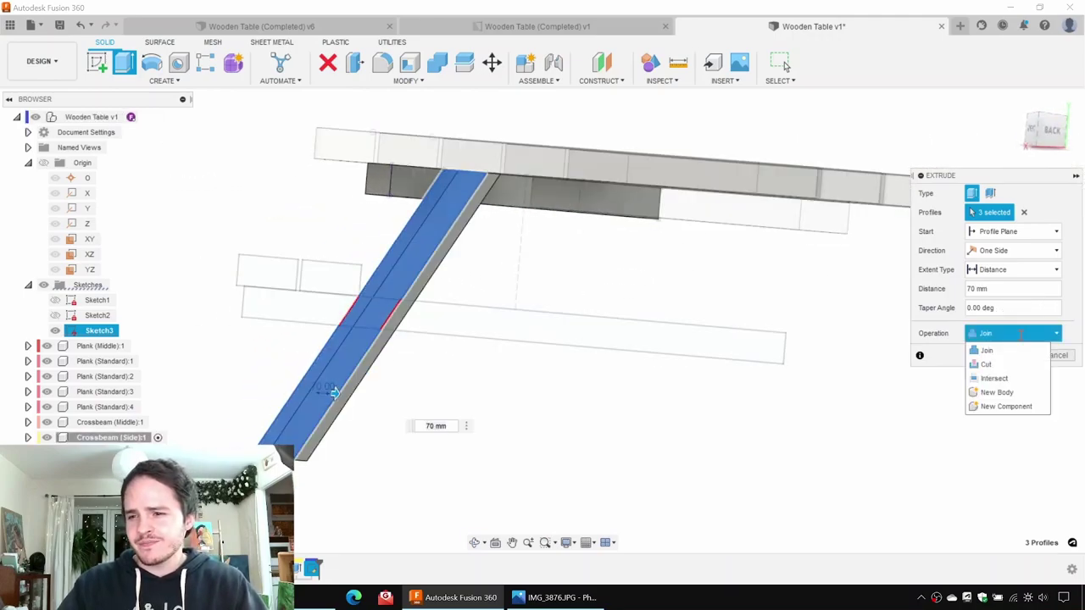
{"action": "left_click", "coordinate": [1007, 407]}
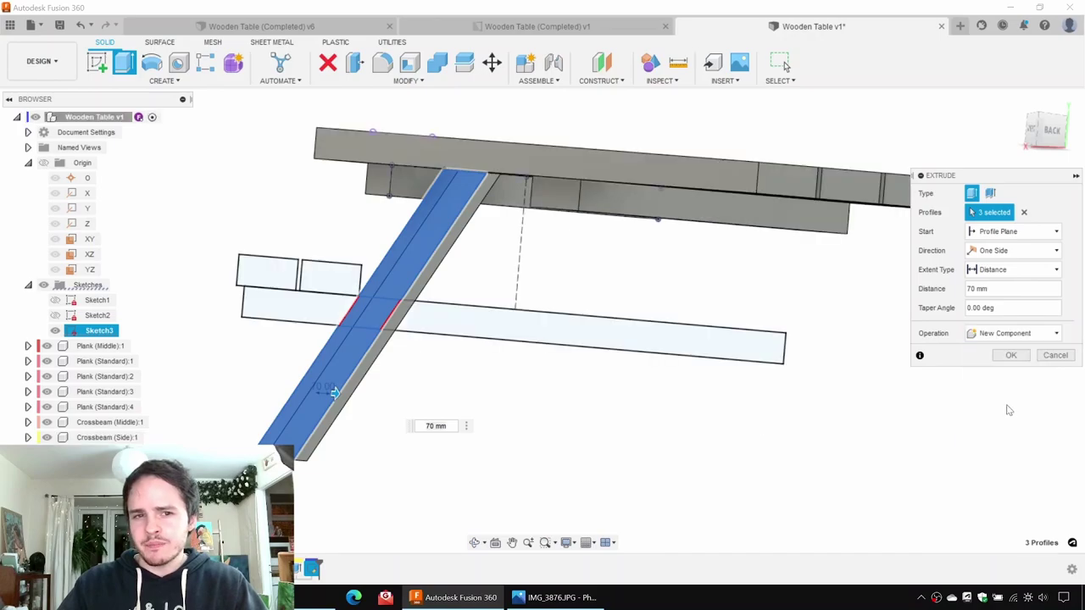
{"action": "left_click", "coordinate": [1011, 356]}
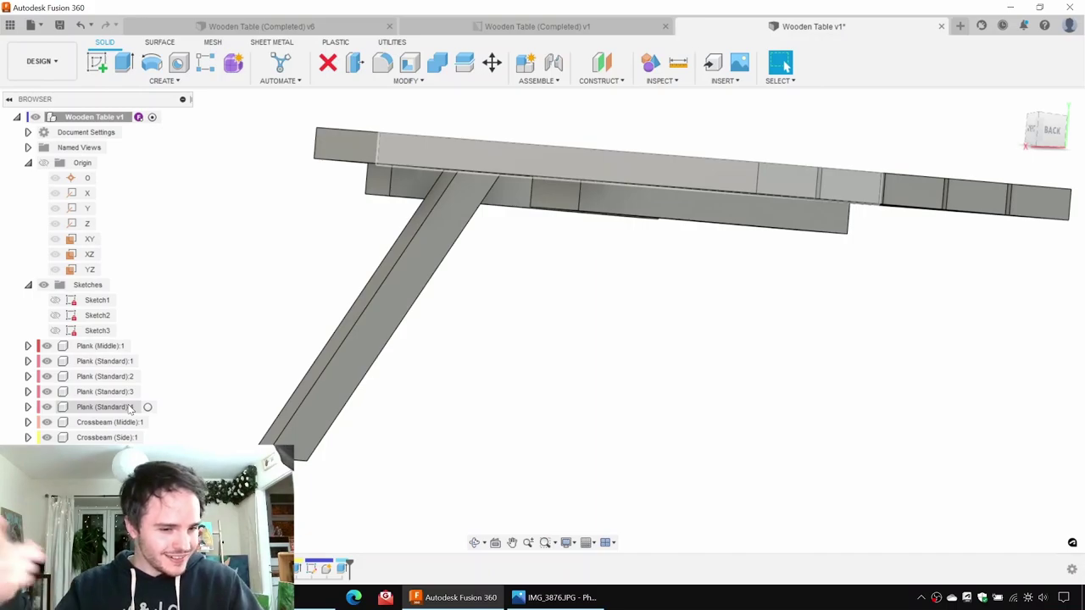
{"action": "left_click", "coordinate": [78, 452]}
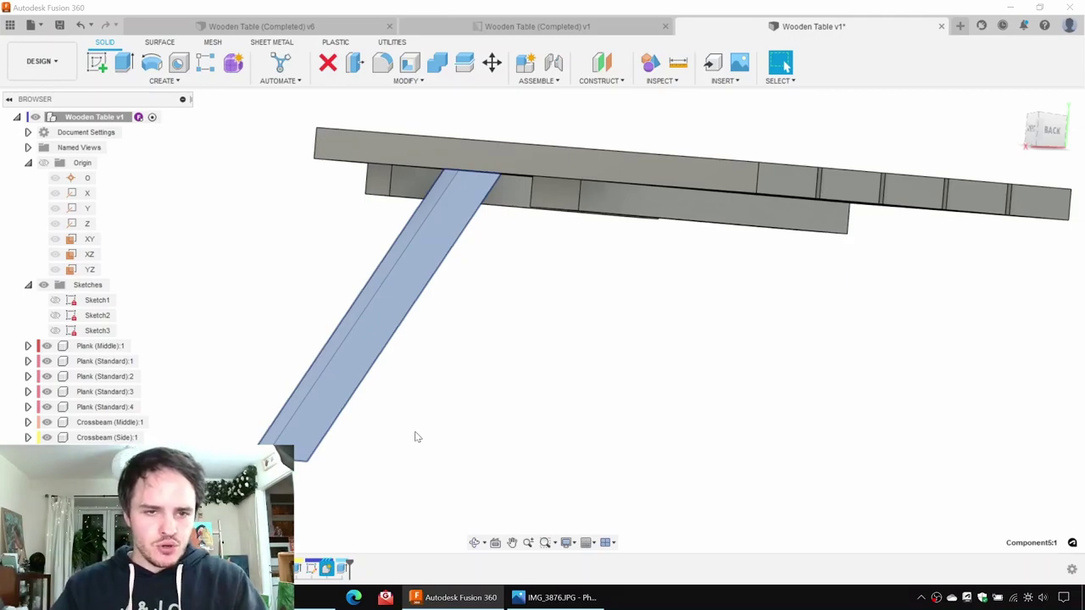
{"action": "left_click", "coordinate": [688, 320]}
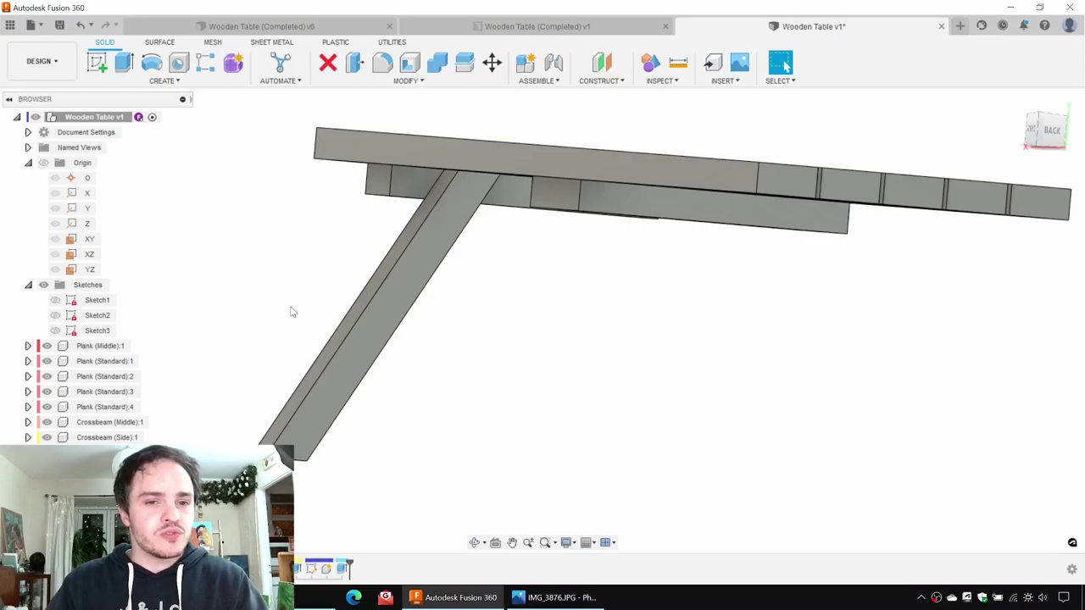
Step: Show Sketch3 again and check the support beam's placement against the reference photo
{"action": "left_click", "coordinate": [95, 331]}
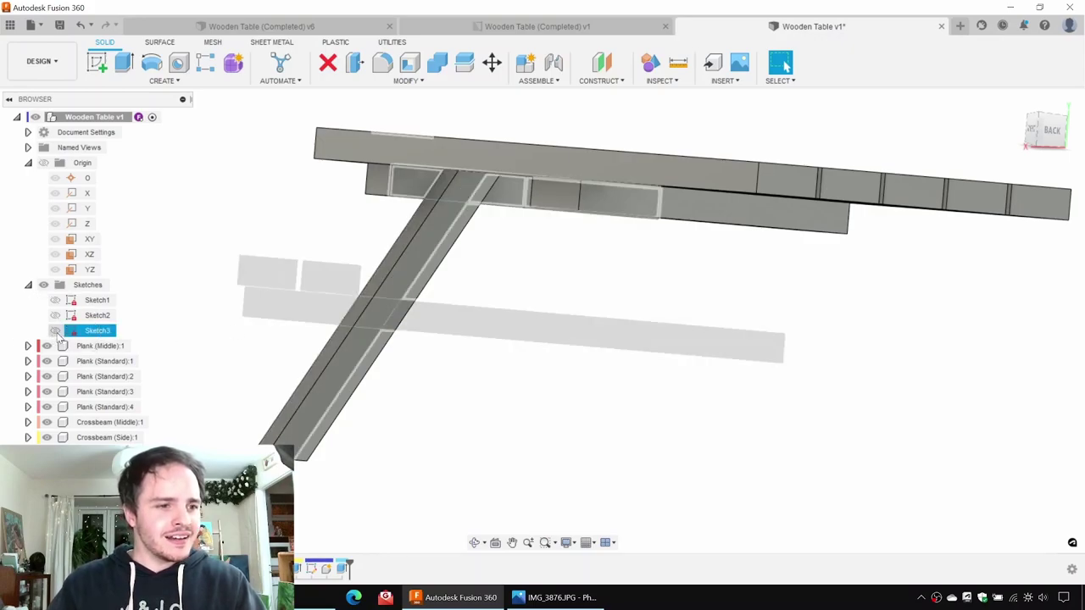
{"action": "left_click", "coordinate": [55, 331]}
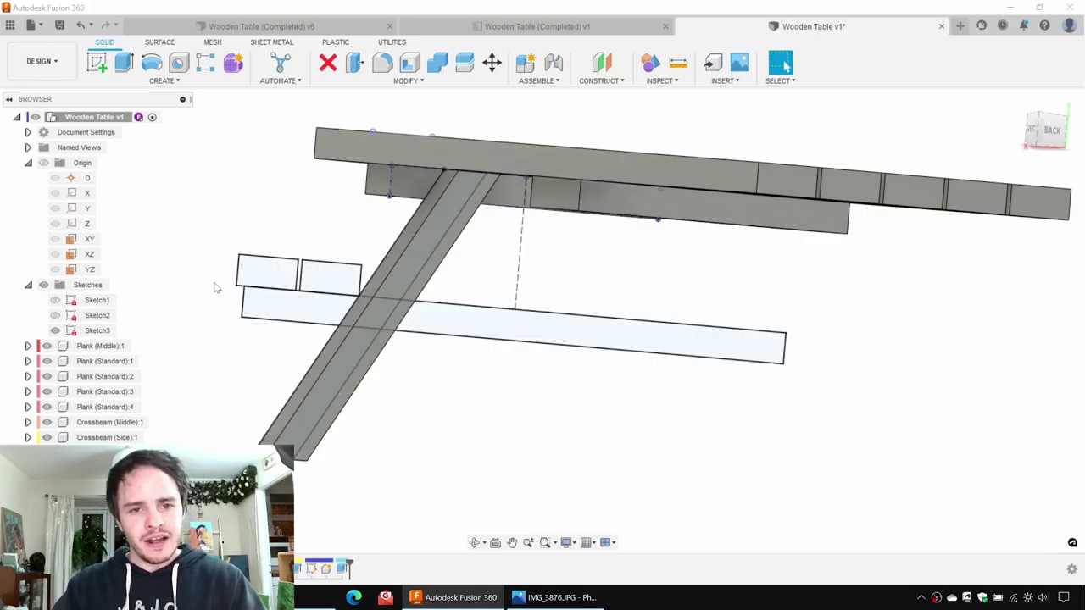
{"action": "middle_click_drag", "start_coordinate": [164, 251], "coordinate": [226, 281], "text": "shift"}
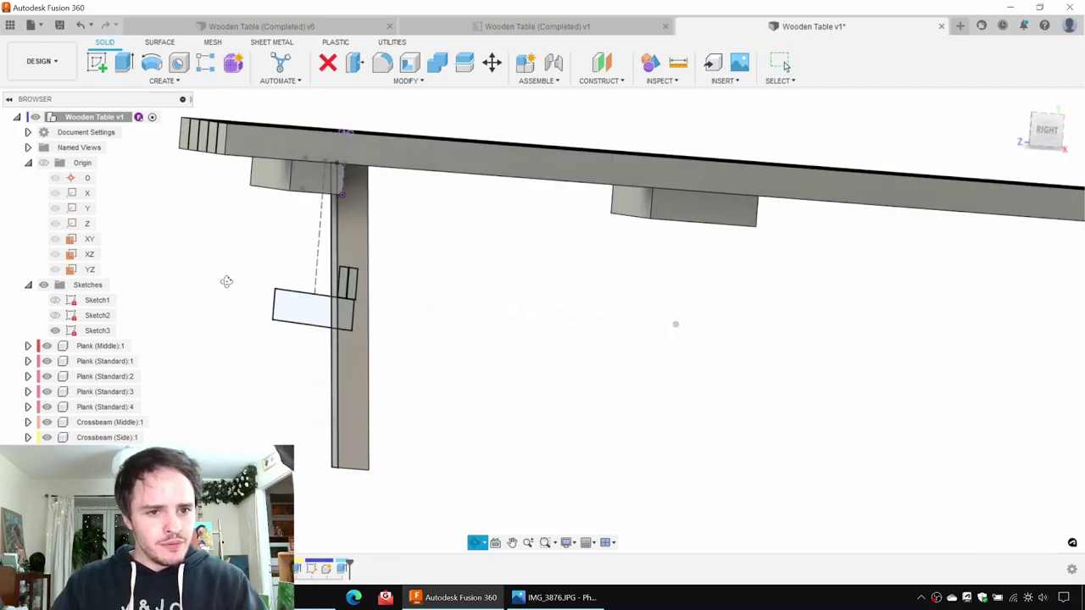
{"action": "left_click", "coordinate": [547, 597]}
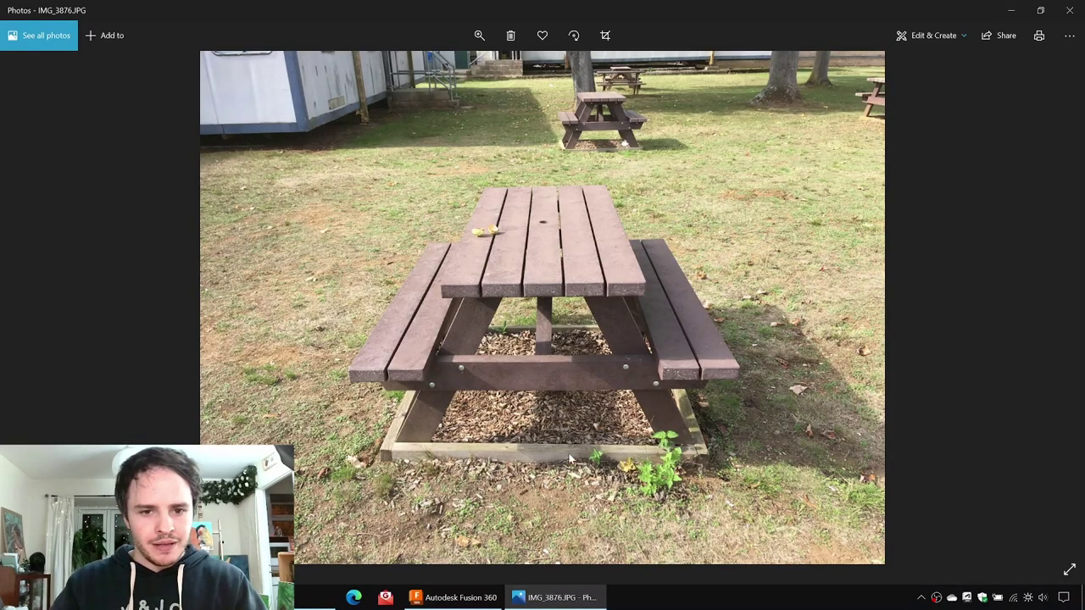
{"action": "left_click", "coordinate": [1010, 11]}
Step: Extrude the support beam's three sketch profiles by -70 mm as a new component
{"action": "key", "text": "e"}
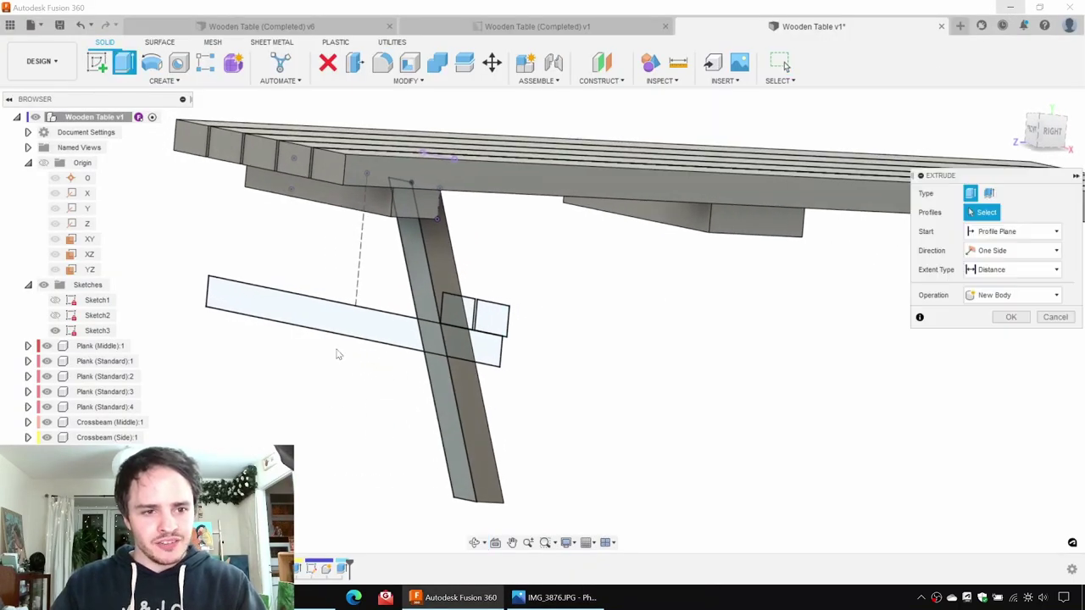
{"action": "left_click", "coordinate": [360, 330]}
{"action": "left_click", "coordinate": [428, 336]}
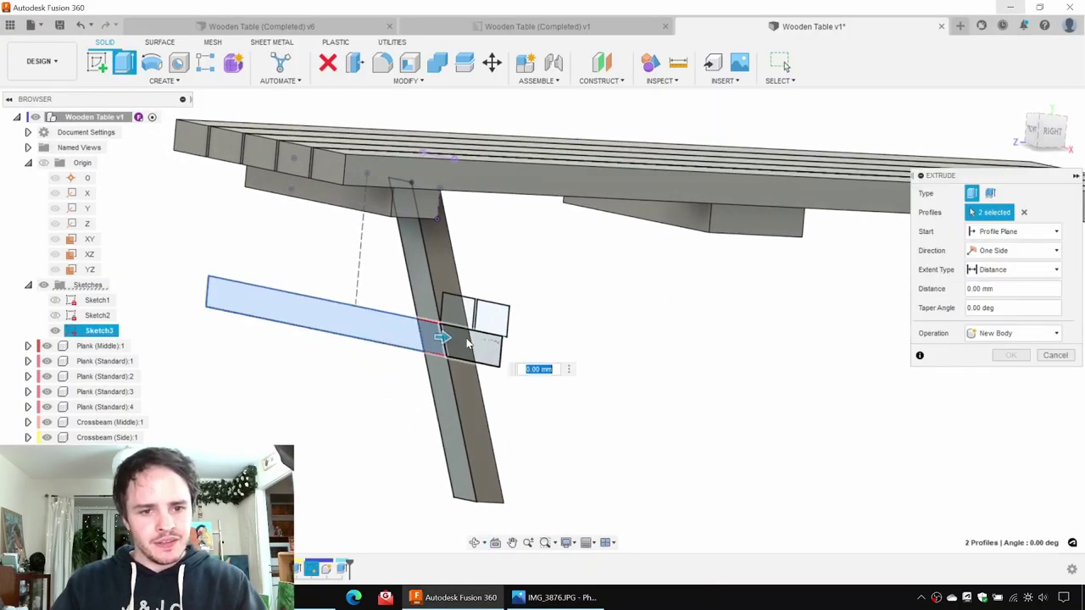
{"action": "left_click", "coordinate": [469, 344]}
{"action": "left_click_drag", "start_coordinate": [477, 345], "coordinate": [445, 345]}
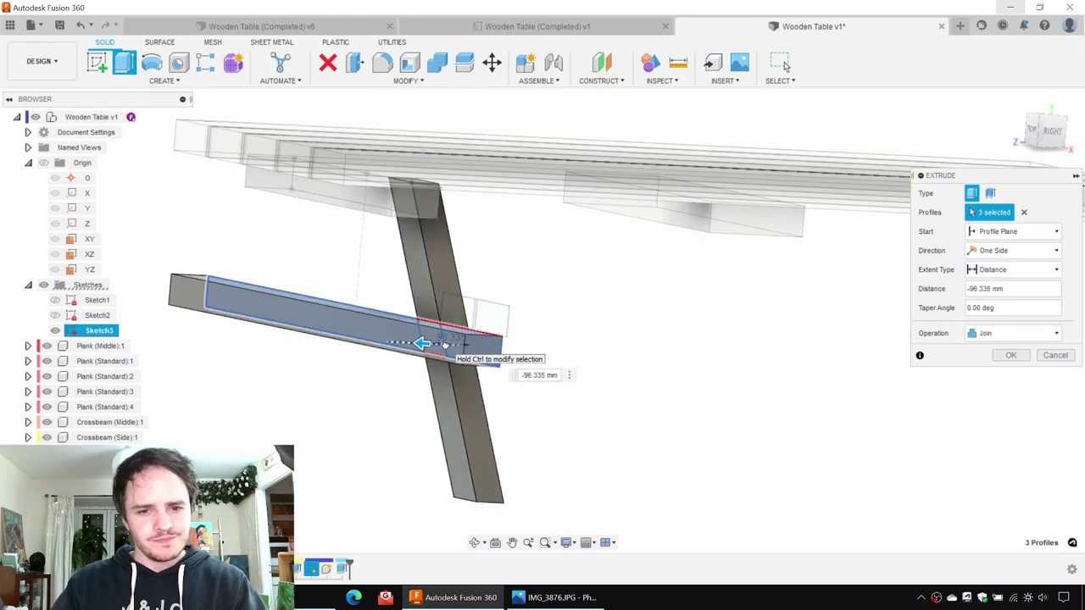
{"action": "left_click", "coordinate": [1000, 288]}
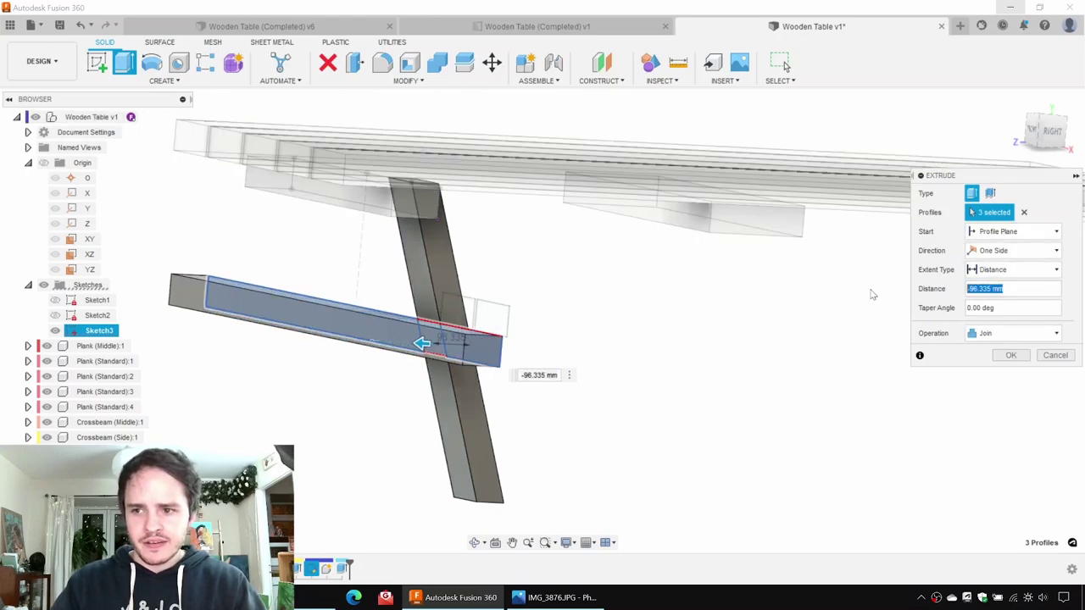
{"action": "type", "text": "-70"}
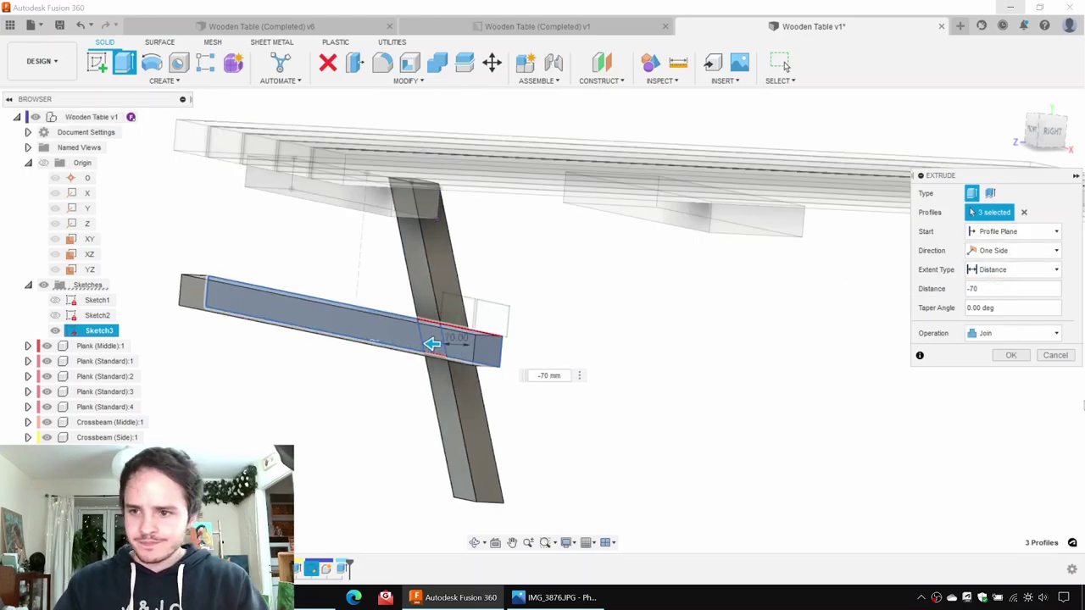
{"action": "left_click", "coordinate": [1014, 336]}
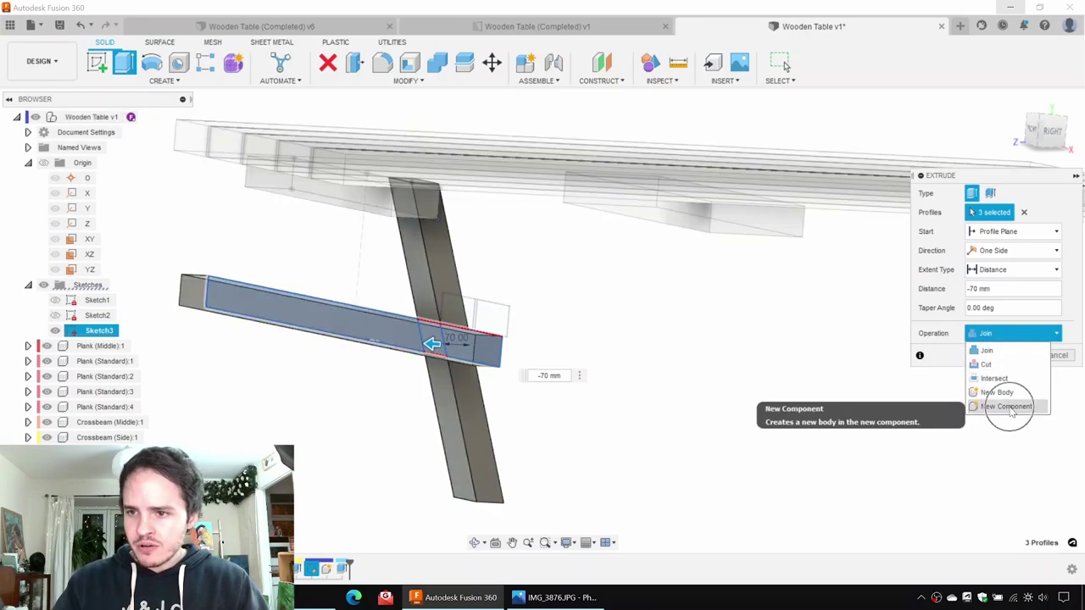
{"action": "left_click", "coordinate": [1009, 409]}
{"action": "middle_click_drag", "start_coordinate": [860, 380], "coordinate": [678, 356], "text": "shift"}
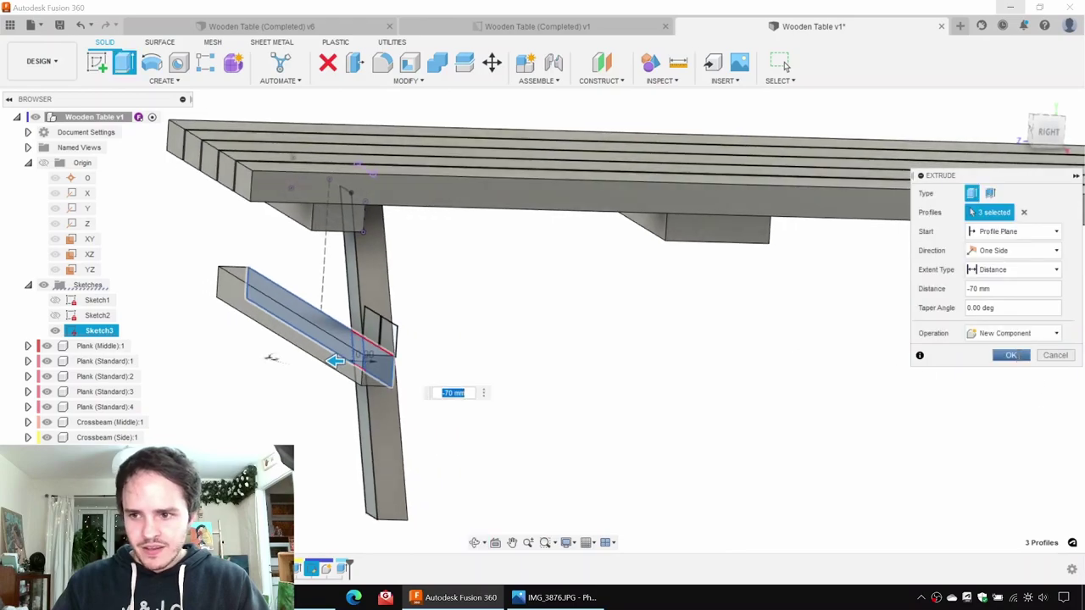
{"action": "left_click", "coordinate": [1011, 355]}
{"action": "mouse_move", "coordinate": [548, 392]}
{"action": "middle_mouse_down", "text": "shift"}
{"action": "mouse_move", "coordinate": [571, 393]}
{"action": "mouse_move", "coordinate": [557, 404]}
{"action": "middle_mouse_up", "text": "shift"}
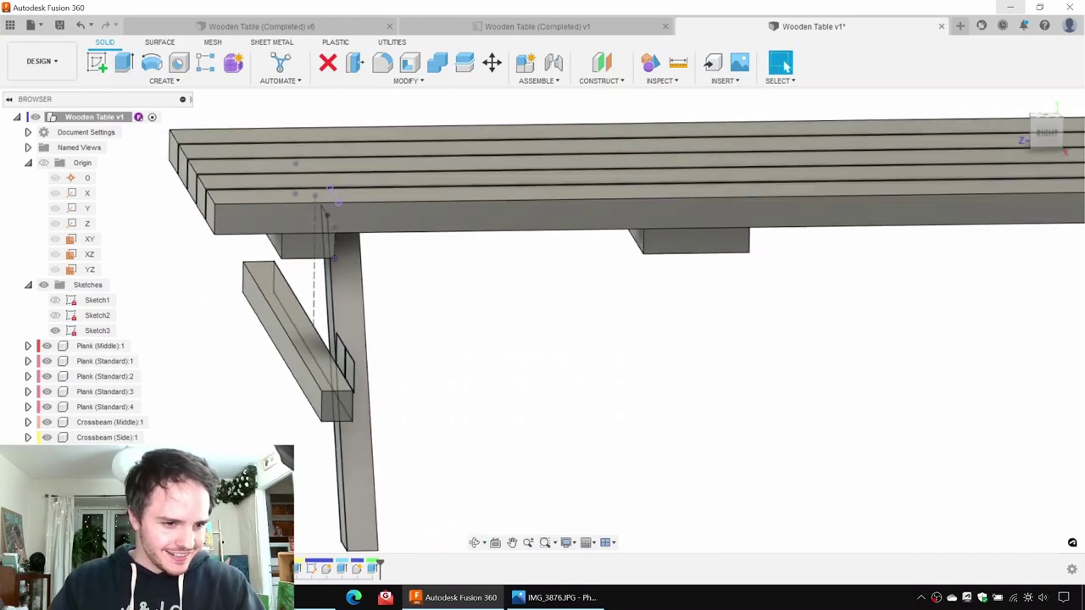
{"action": "left_click", "coordinate": [297, 339]}
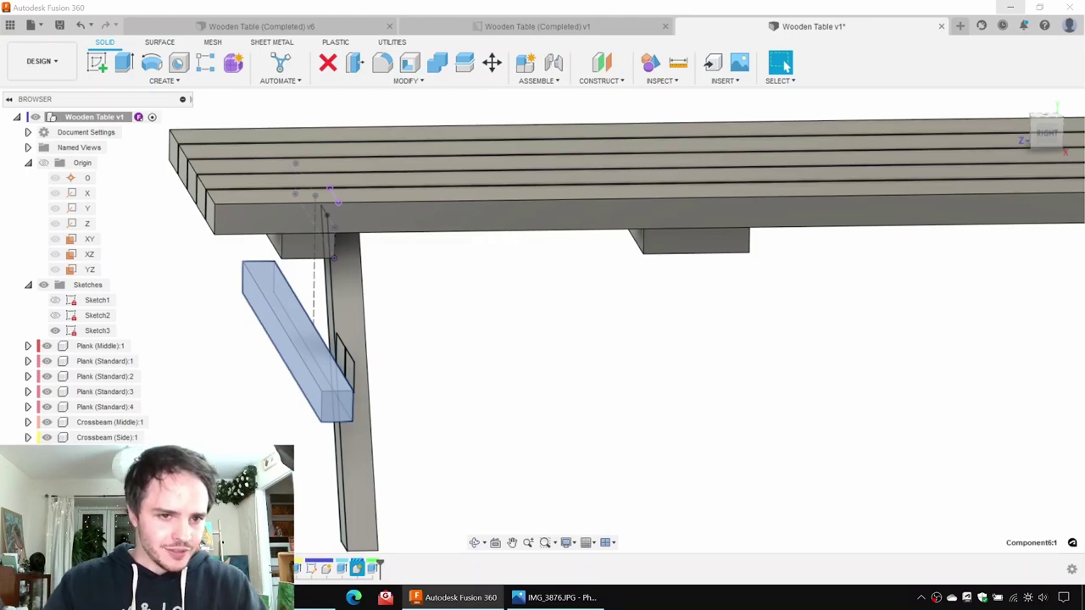
{"action": "left_click", "coordinate": [526, 335]}
{"action": "mouse_move", "coordinate": [476, 315]}
{"action": "middle_mouse_down", "text": "shift"}
{"action": "mouse_move", "coordinate": [509, 298]}
{"action": "mouse_move", "coordinate": [536, 301]}
{"action": "mouse_move", "coordinate": [432, 271]}
{"action": "mouse_move", "coordinate": [387, 329]}
{"action": "middle_mouse_up", "text": "shift"}
{"action": "key", "text": "e"}
{"action": "left_click", "coordinate": [360, 372]}
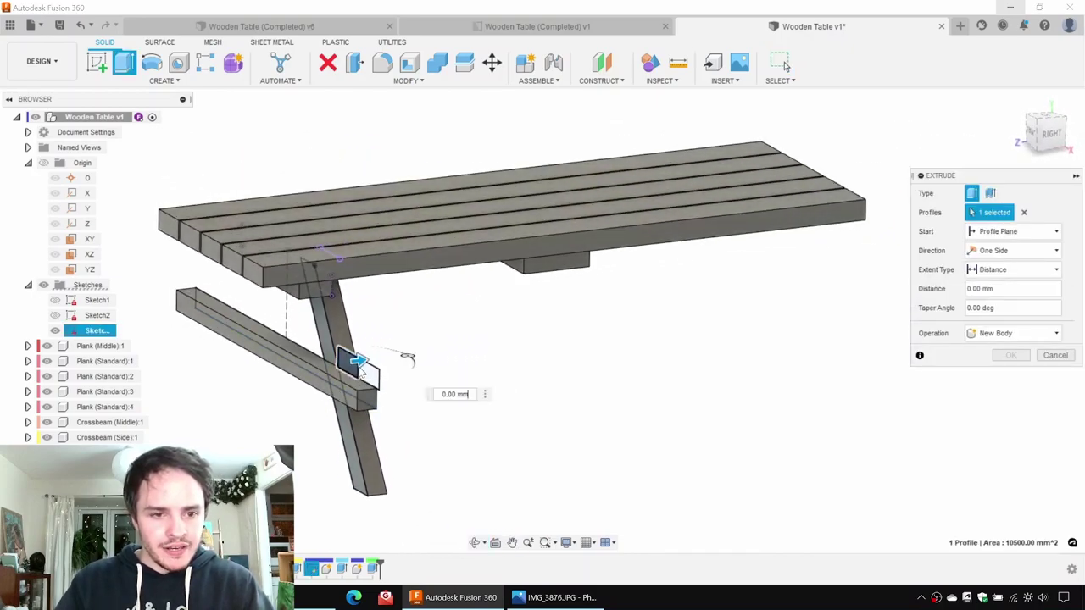
{"action": "mouse_move", "coordinate": [356, 362]}
{"action": "left_mouse_down"}
{"action": "mouse_move", "coordinate": [314, 370]}
{"action": "mouse_move", "coordinate": [336, 366]}
{"action": "left_mouse_up"}
{"action": "key", "text": "Escape"}
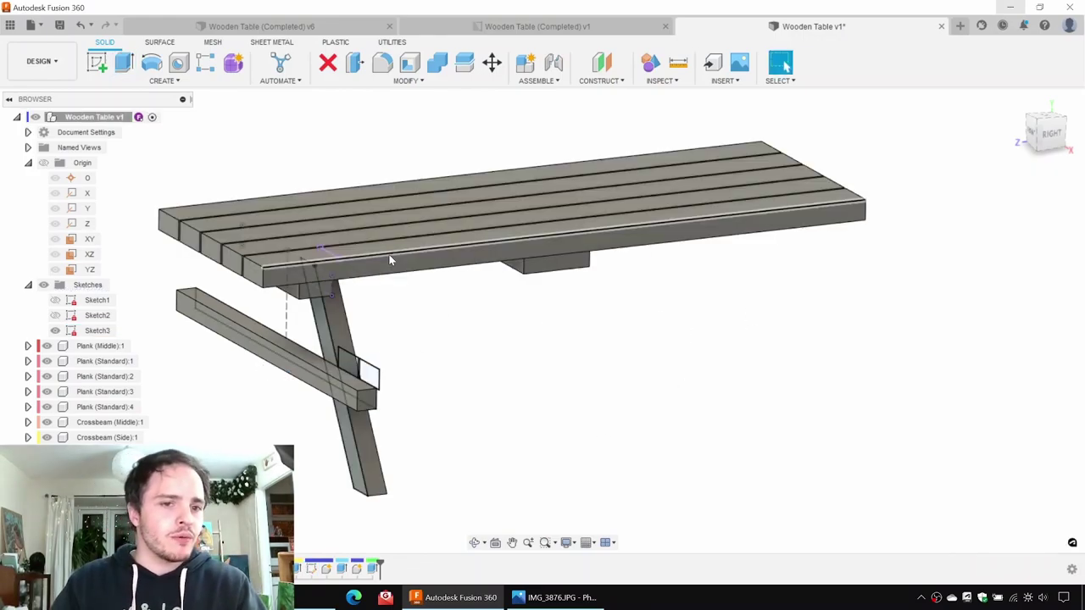
Step: Hide Sketch3 and look over the outer tabletop plank nearest the leg
{"action": "left_click", "coordinate": [56, 332]}
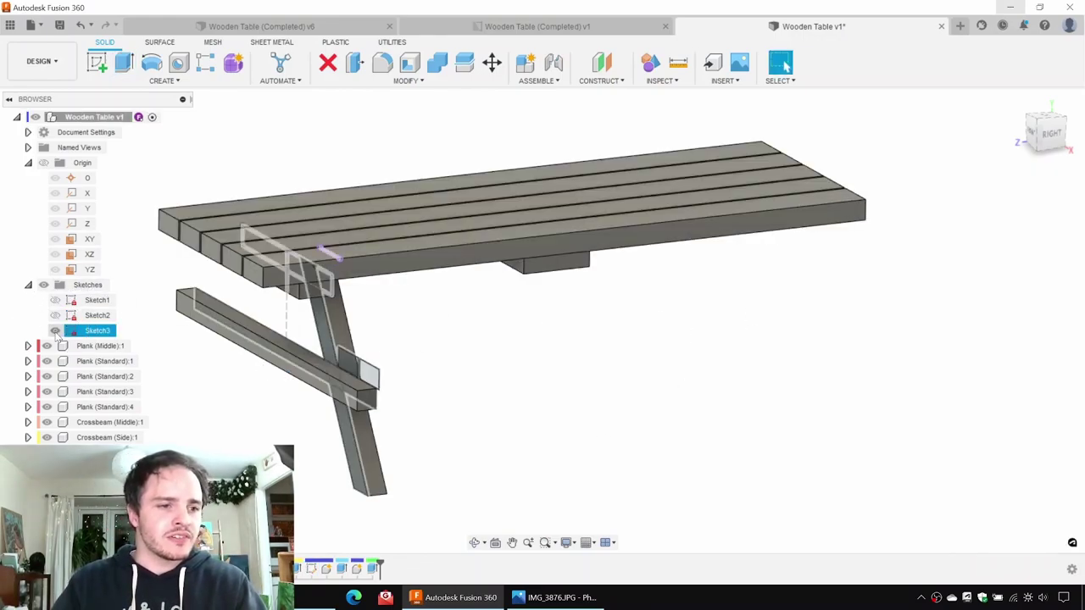
{"action": "left_click", "coordinate": [55, 331]}
{"action": "left_click", "coordinate": [427, 261]}
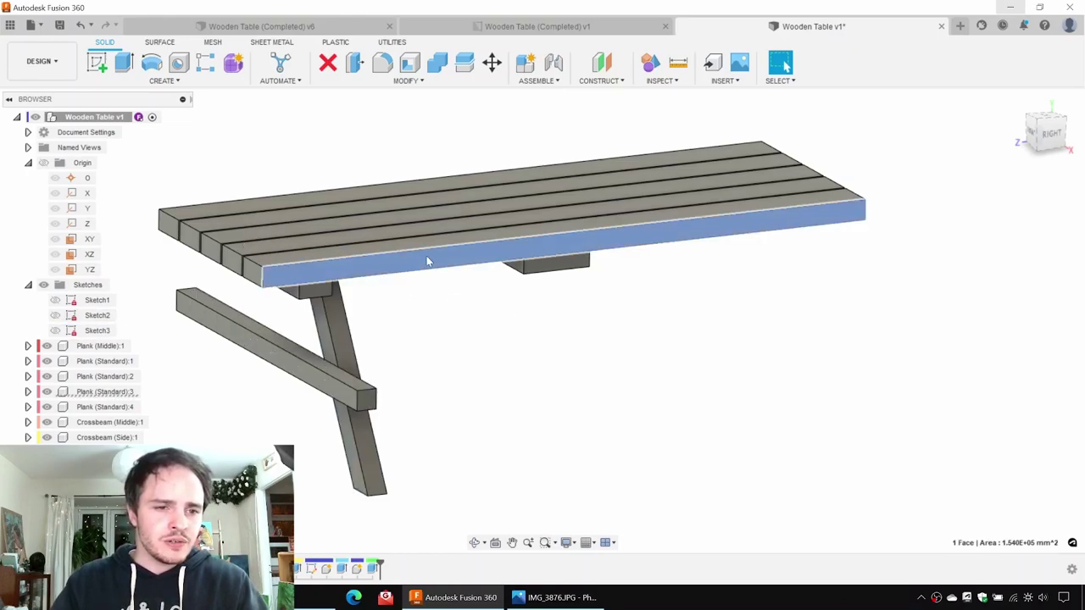
{"action": "middle_click_drag", "start_coordinate": [452, 278], "coordinate": [477, 285], "text": "shift"}
{"action": "left_click", "coordinate": [553, 318]}
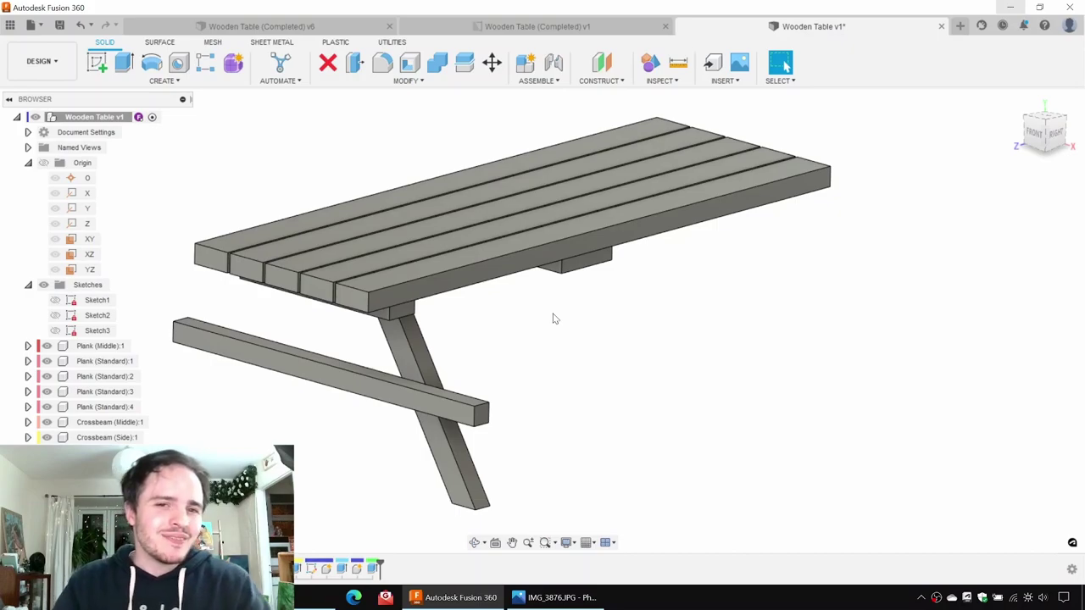
Step: Show Sketch3 and try to measure from the outer tabletop plank's side face to the outer bench plank profile
{"action": "left_click", "coordinate": [55, 332]}
{"action": "left_click", "coordinate": [56, 332]}
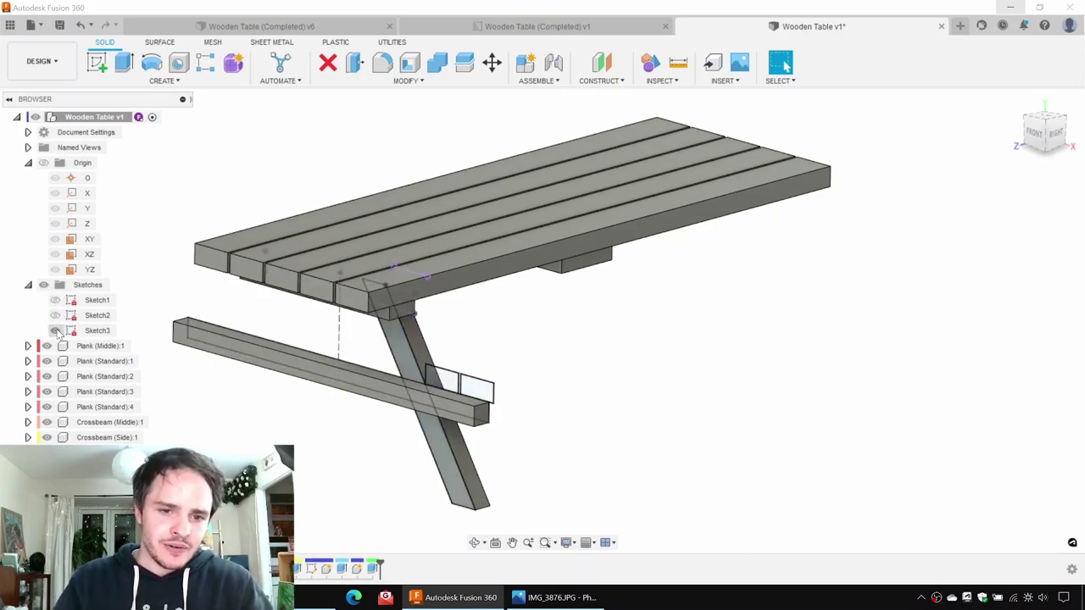
{"action": "key", "text": "i"}
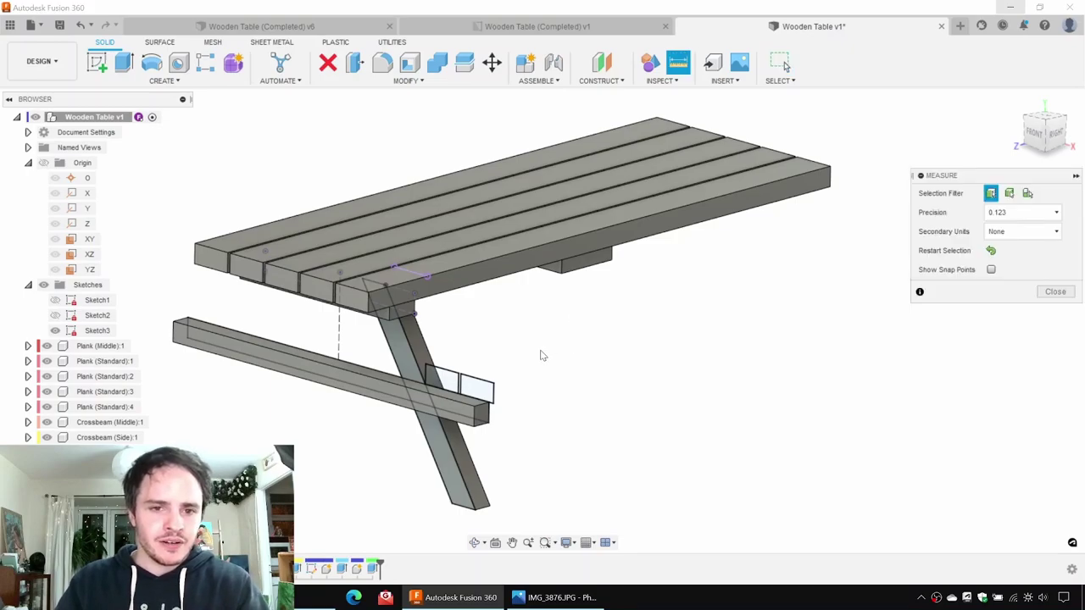
{"action": "key", "text": "Escape"}
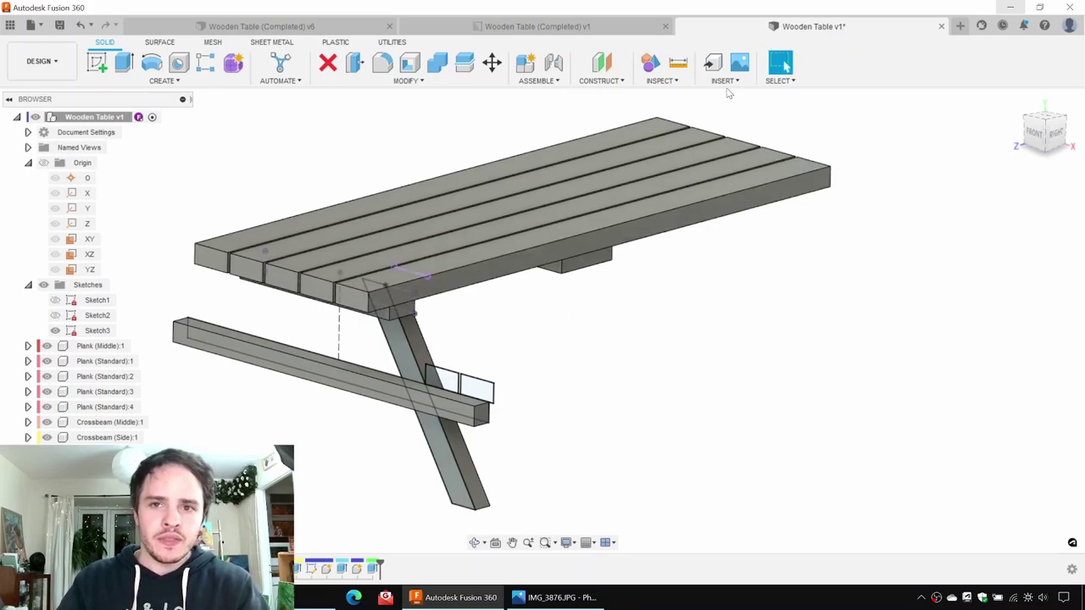
{"action": "left_click", "coordinate": [674, 82]}
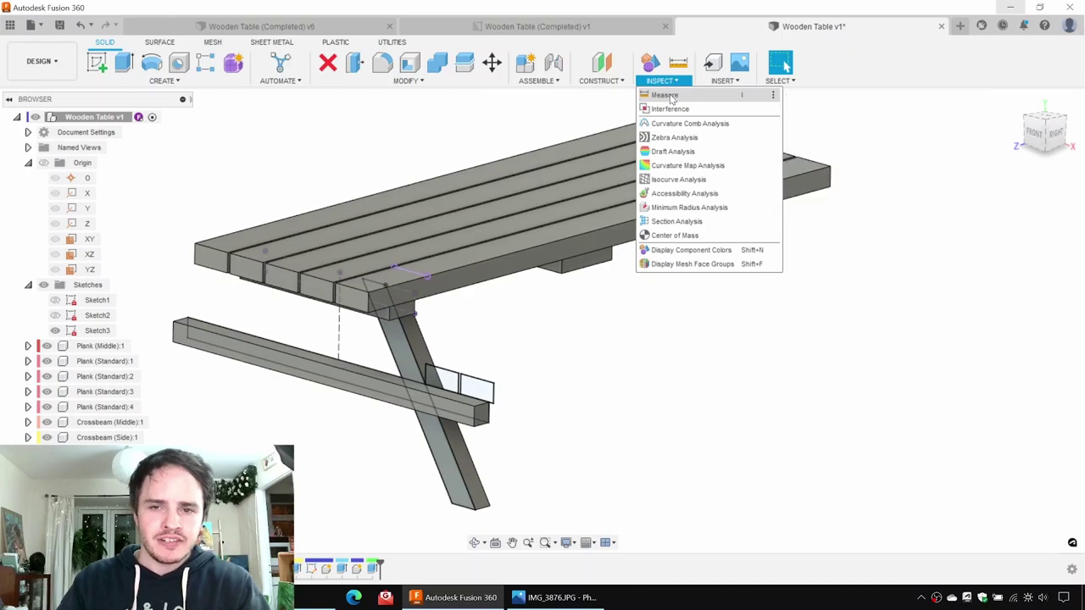
{"action": "left_click", "coordinate": [672, 95]}
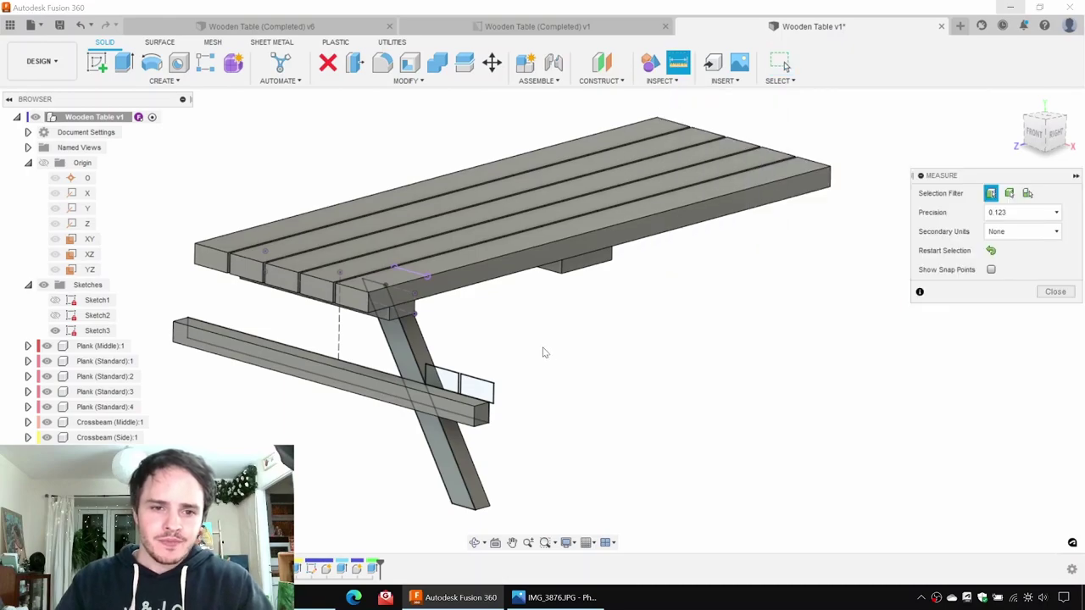
{"action": "left_click", "coordinate": [475, 280]}
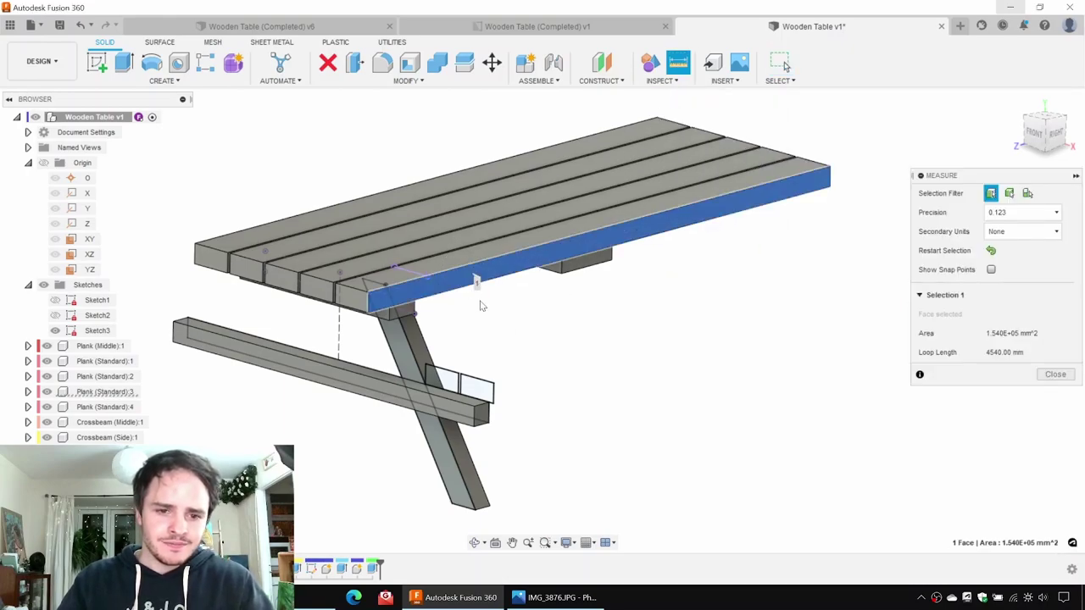
{"action": "left_click", "coordinate": [494, 397]}
{"action": "middle_click_drag", "start_coordinate": [572, 347], "coordinate": [683, 319], "text": "shift"}
{"action": "key", "text": "Escape"}
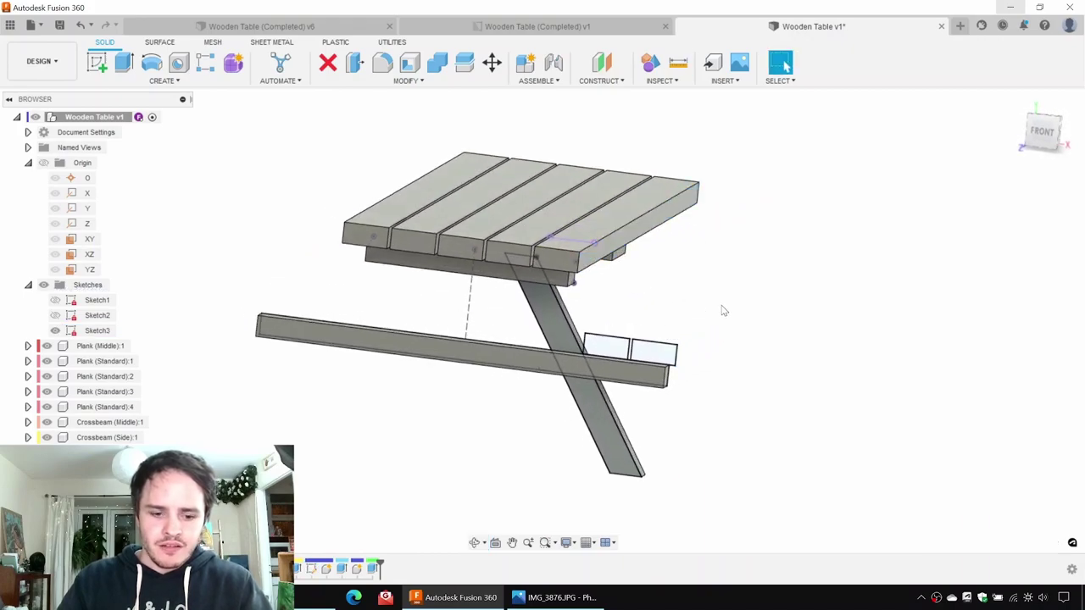
Step: Measure the distance from the outer tabletop plank's top face to the top edge of the outer bench plank profile
{"action": "key", "text": "i"}
{"action": "left_click", "coordinate": [607, 223]}
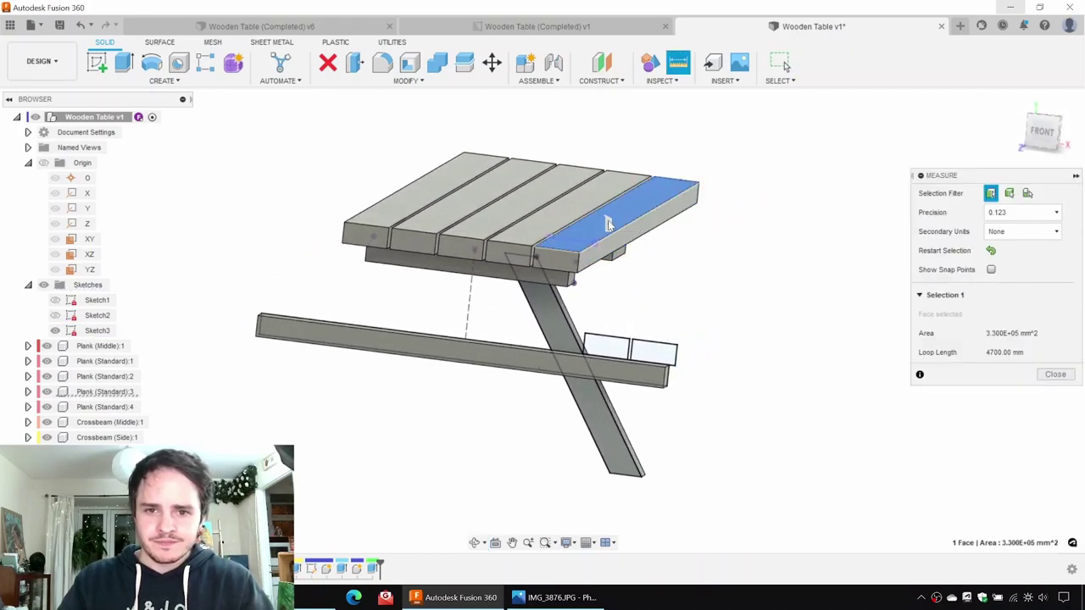
{"action": "left_click", "coordinate": [655, 342]}
{"action": "middle_click_drag", "start_coordinate": [736, 306], "coordinate": [726, 301], "text": "shift"}
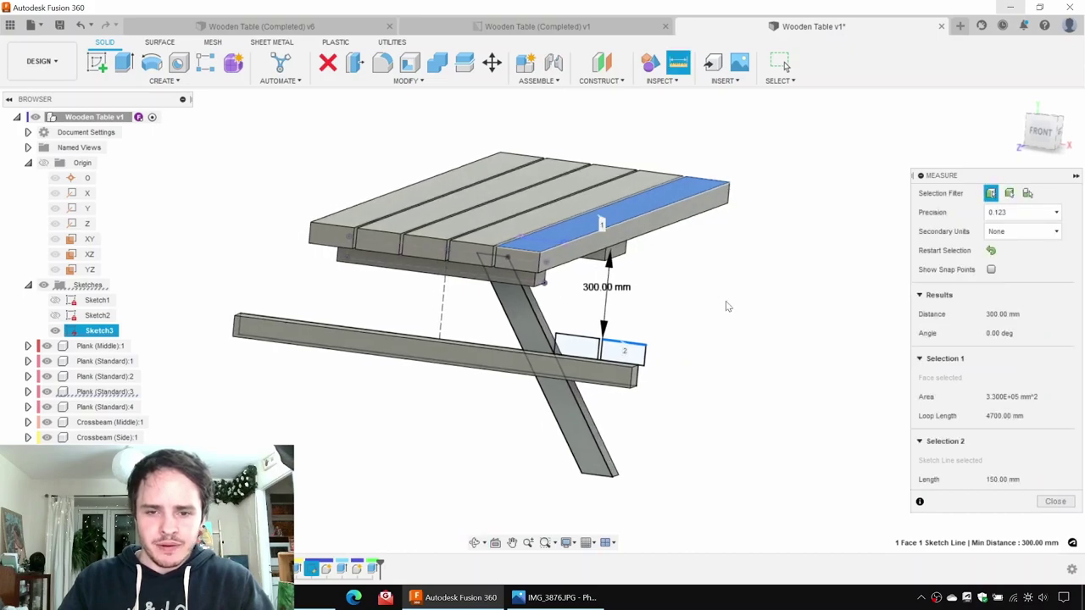
{"action": "key", "text": "Escape"}
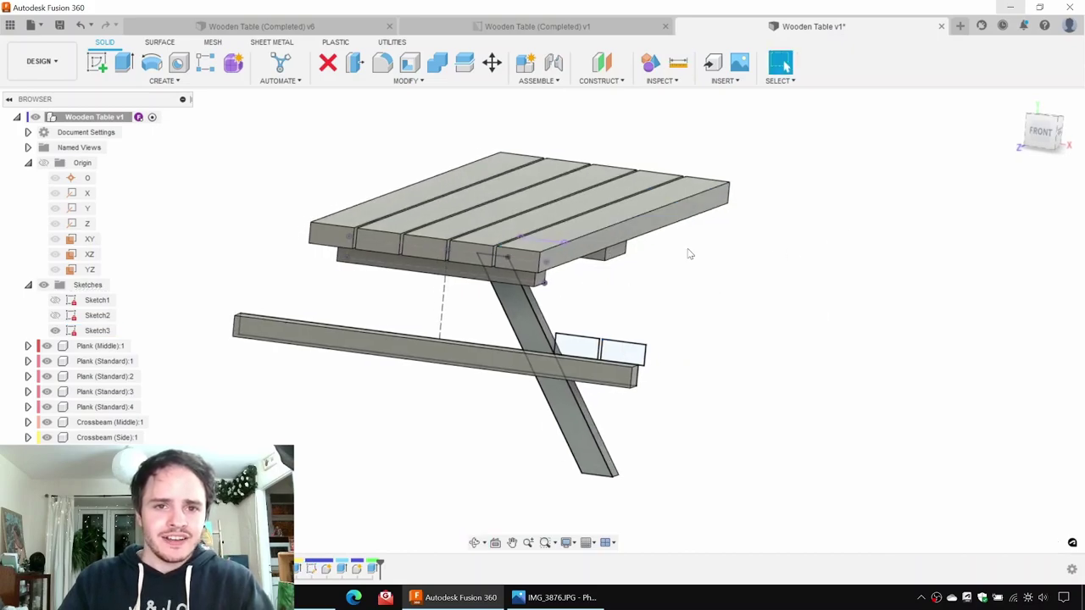
Step: Hide Sketch3 and copy the outer tabletop plank nearest the leg 310 mm outward in X and 300 mm down onto the support beam
{"action": "left_click", "coordinate": [55, 331]}
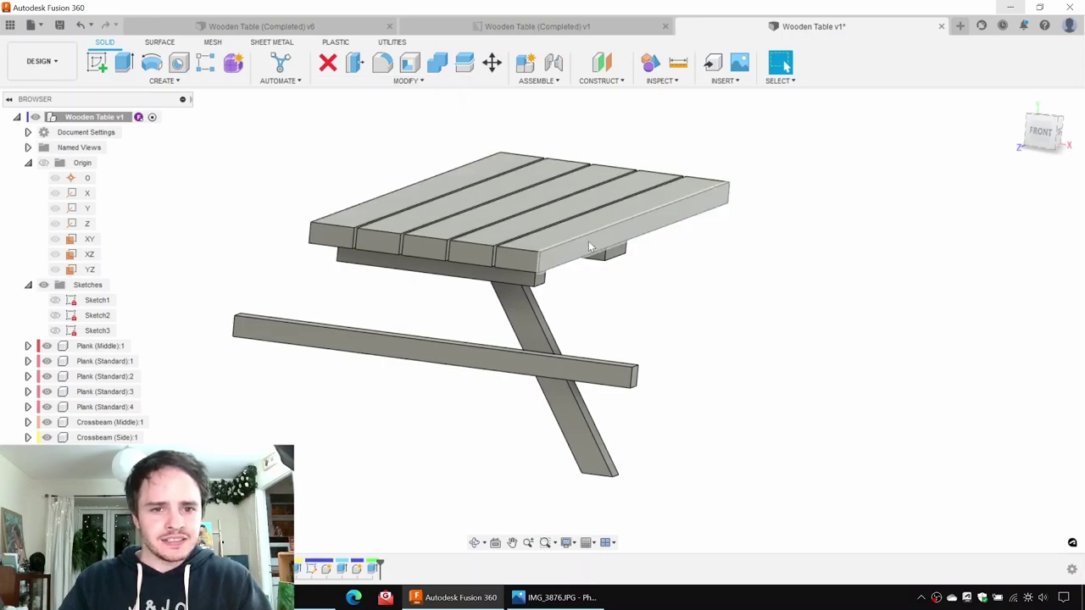
{"action": "left_click", "coordinate": [491, 63]}
{"action": "left_click", "coordinate": [625, 236]}
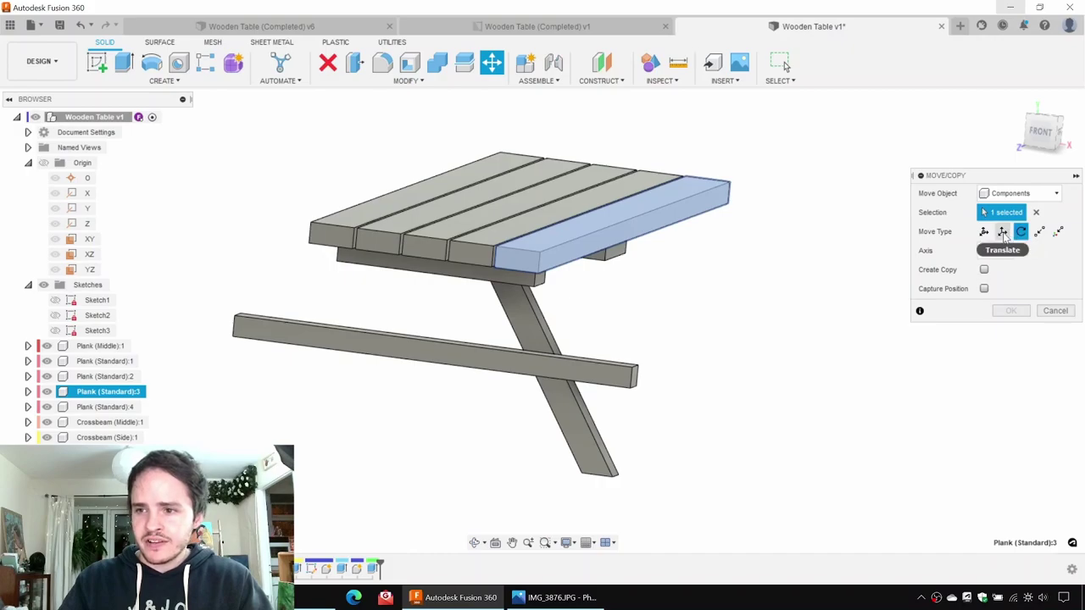
{"action": "left_click", "coordinate": [984, 269]}
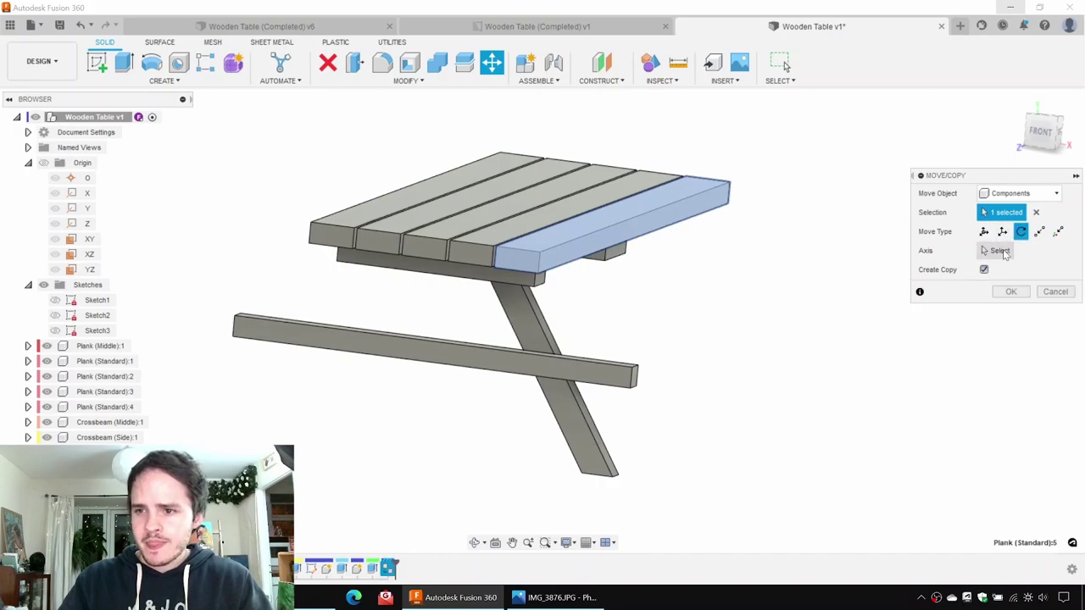
{"action": "left_click", "coordinate": [996, 251]}
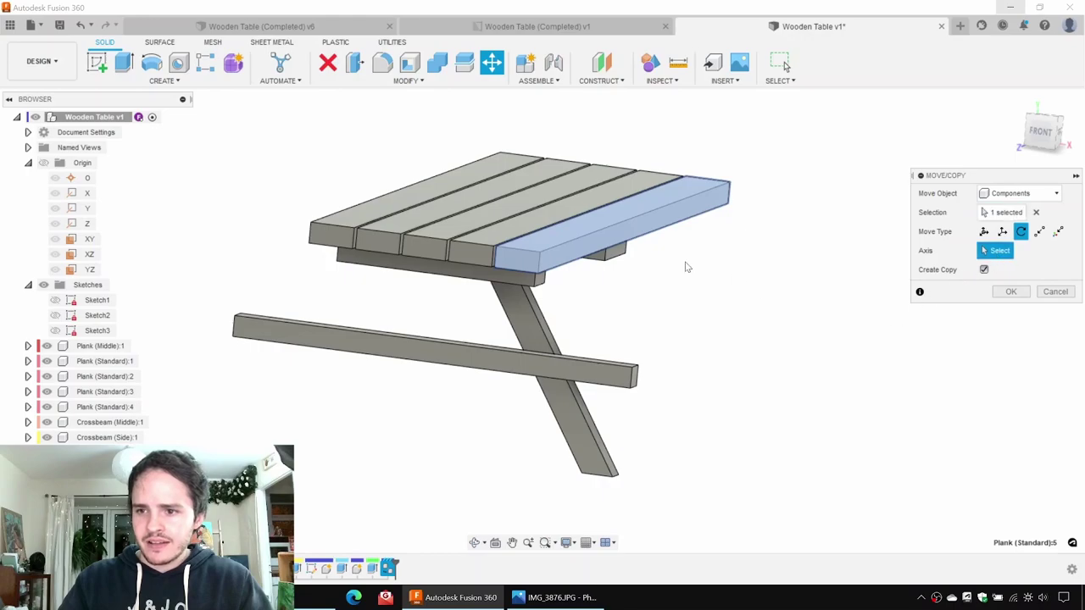
{"action": "left_click", "coordinate": [1002, 232]}
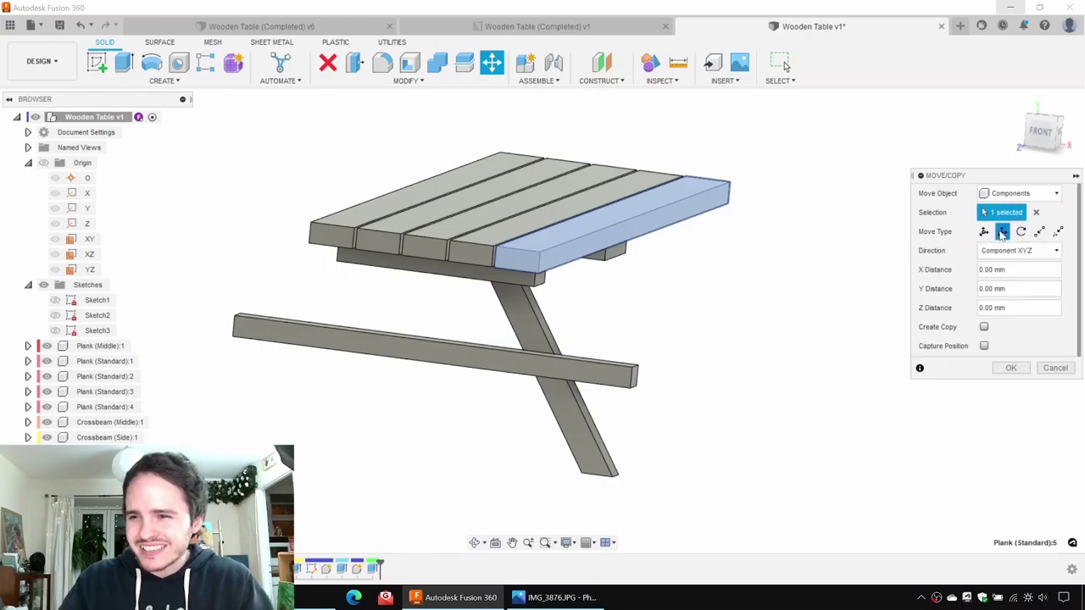
{"action": "left_click", "coordinate": [984, 328]}
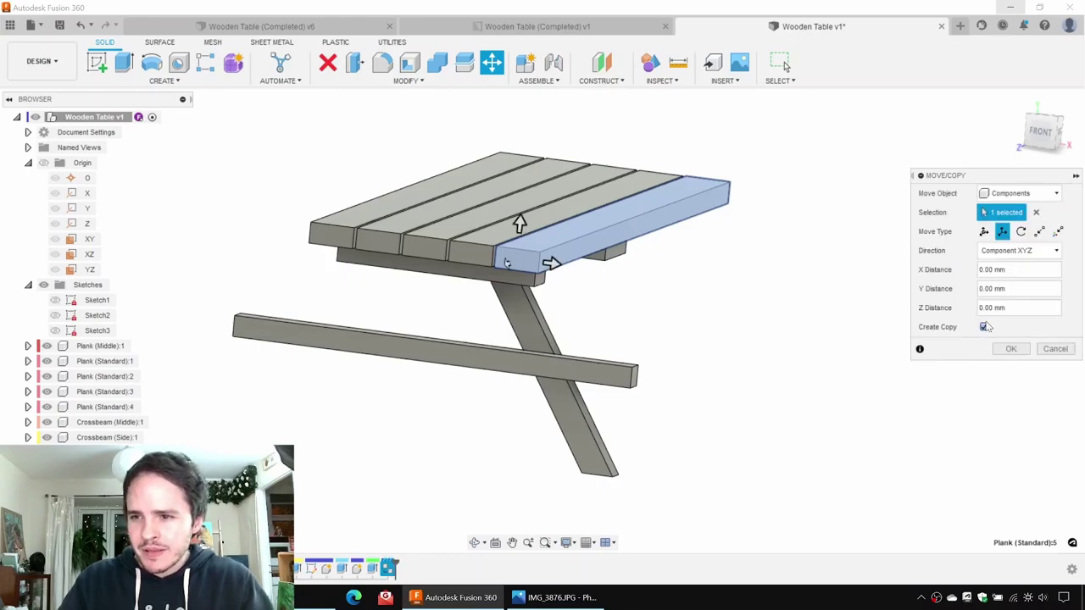
{"action": "left_click_drag", "start_coordinate": [552, 263], "coordinate": [644, 292]}
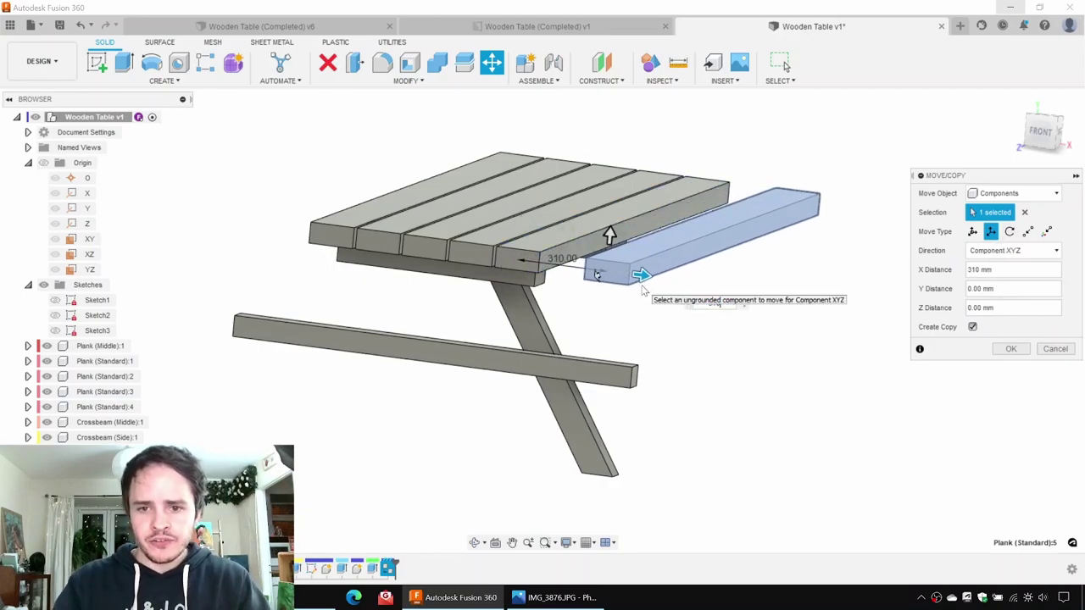
{"action": "type", "text": "310"}
{"action": "key", "text": "Tab"}
{"action": "left_click_drag", "start_coordinate": [607, 235], "coordinate": [630, 311]}
{"action": "key", "text": "Return"}
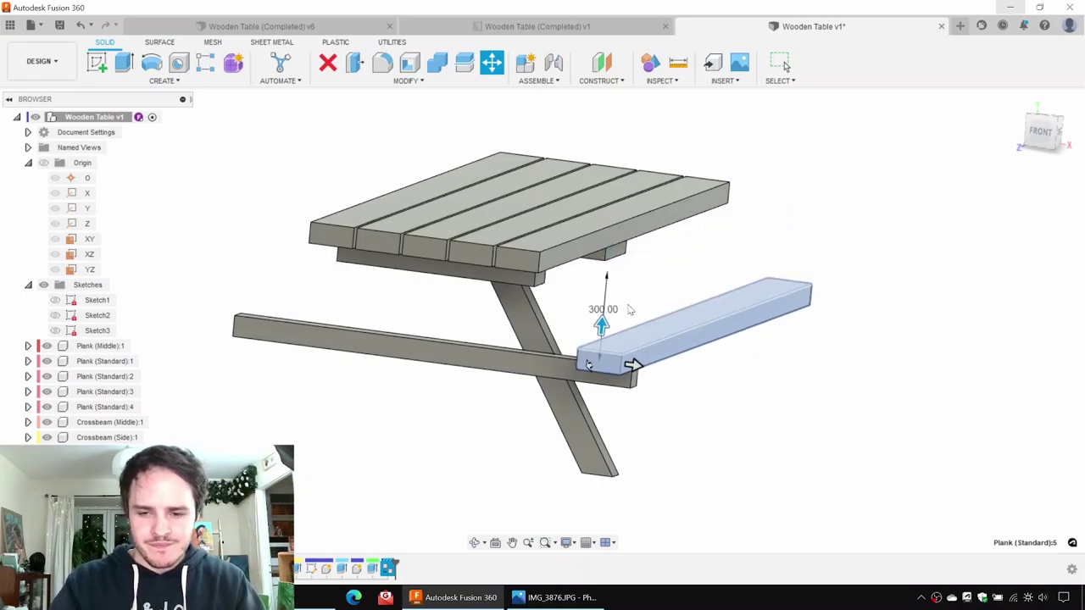
{"action": "key", "text": "Escape"}
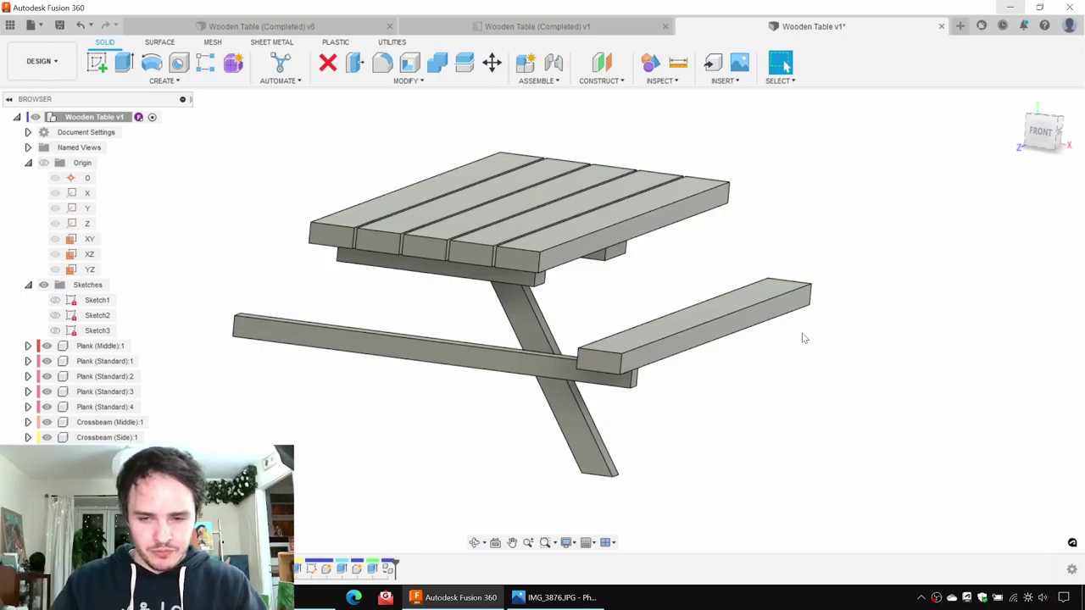
{"action": "middle_click_drag", "start_coordinate": [801, 336], "coordinate": [797, 362], "text": "shift"}
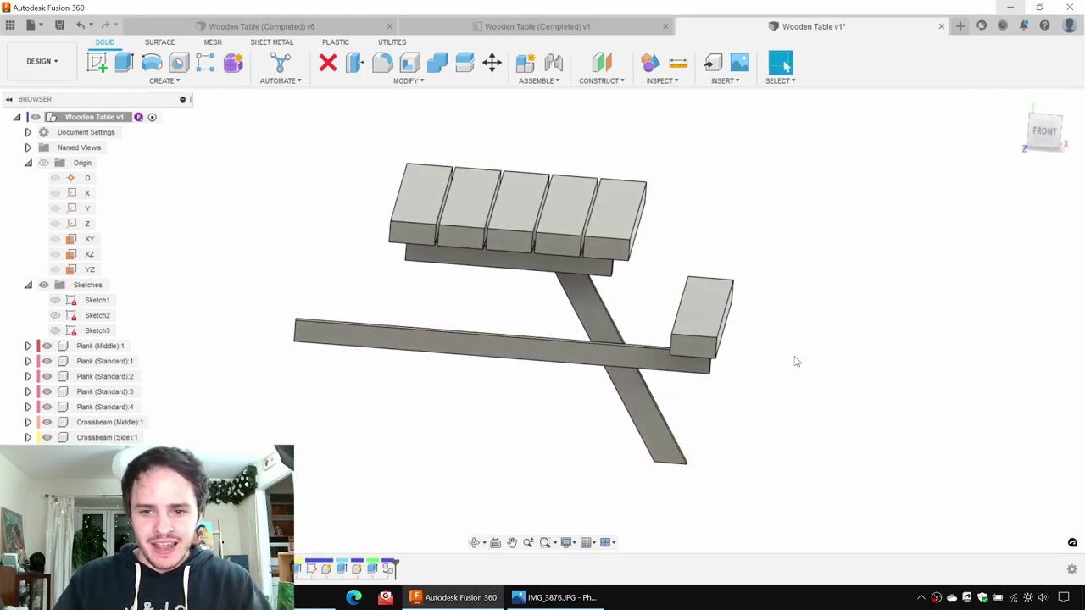
{"action": "left_click", "coordinate": [491, 62]}
{"action": "left_click", "coordinate": [695, 298]}
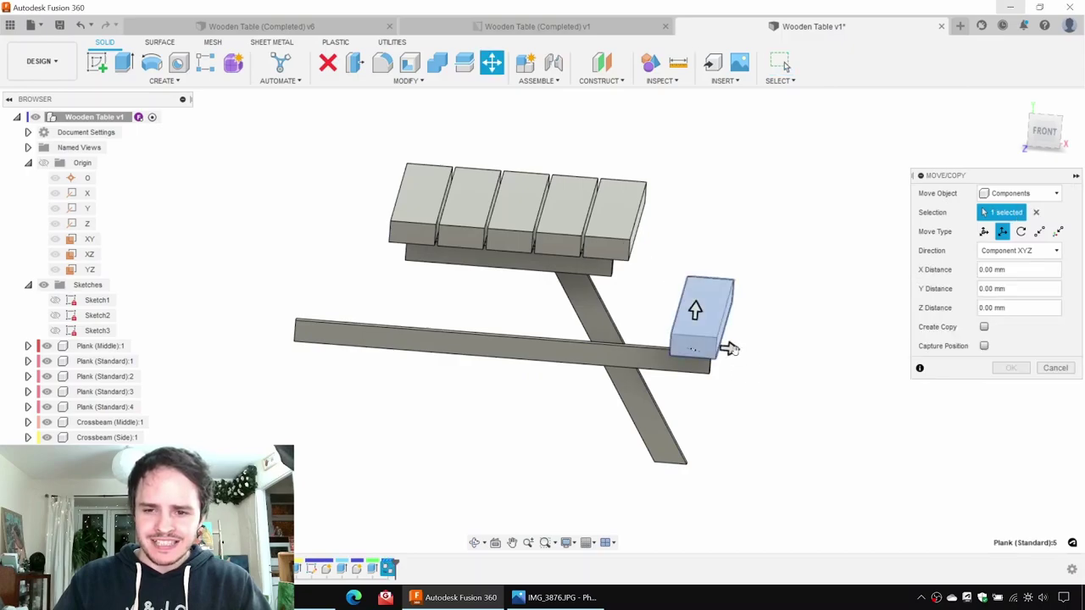
{"action": "left_click_drag", "start_coordinate": [728, 347], "coordinate": [690, 344]}
{"action": "key", "text": "Escape"}
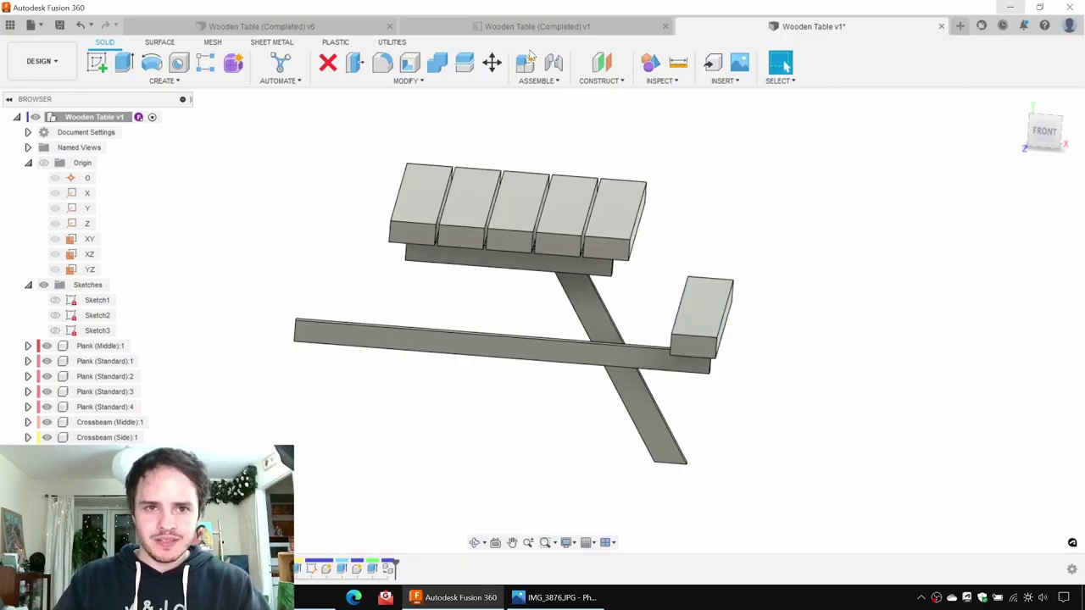
Step: Copy the bench plank as a component with an X translation of -160 mm to form the inner bench plank
{"action": "left_click", "coordinate": [491, 62]}
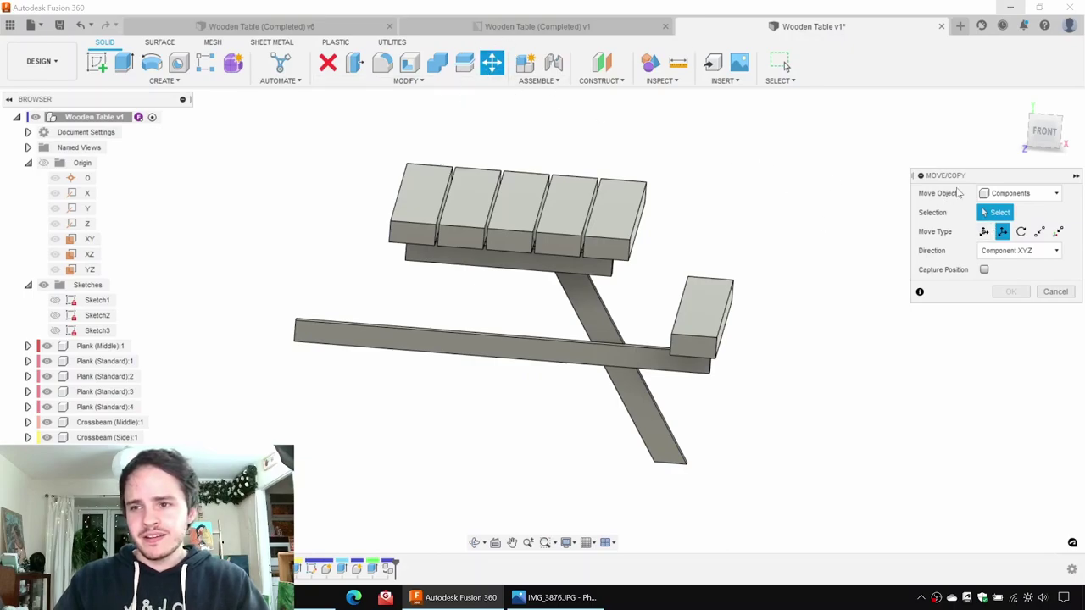
{"action": "left_click", "coordinate": [716, 318]}
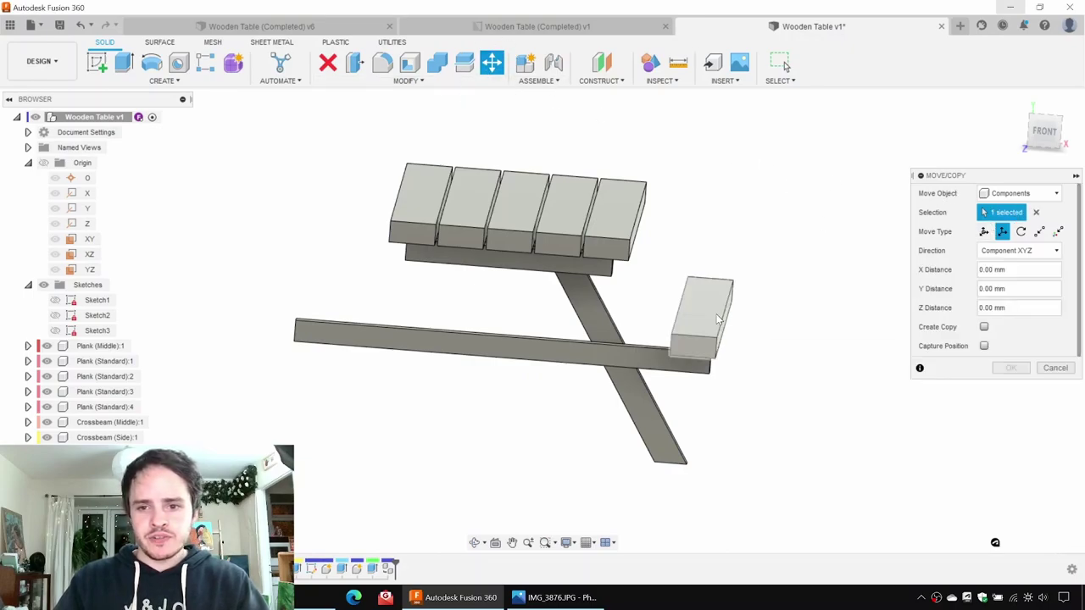
{"action": "left_click", "coordinate": [983, 327]}
{"action": "left_click_drag", "start_coordinate": [730, 348], "coordinate": [688, 347]}
{"action": "key", "text": "BackSpace"}
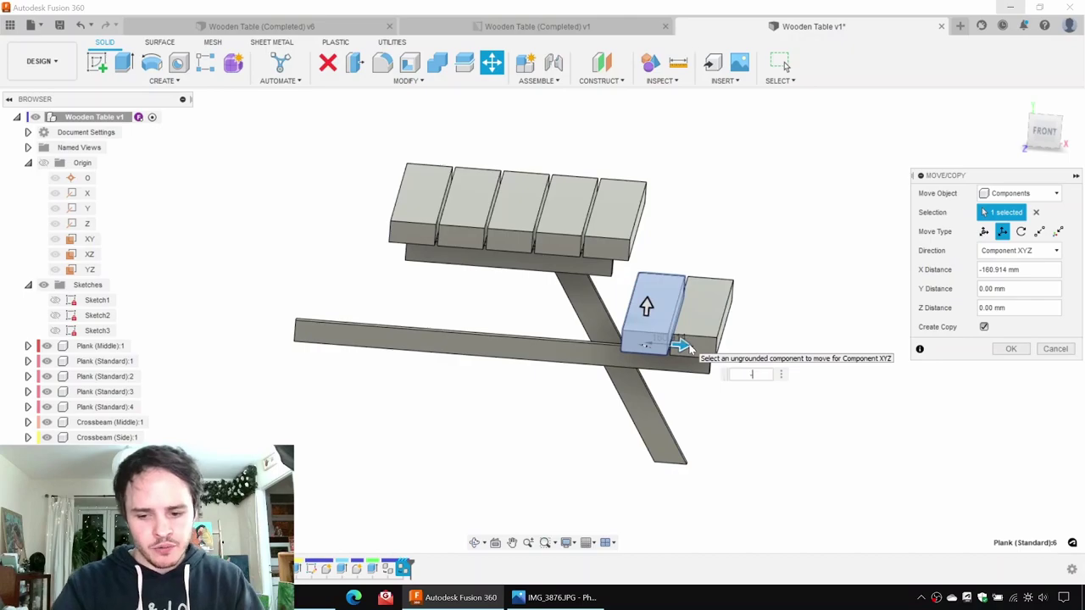
{"action": "type", "text": "-160"}
{"action": "key", "text": "Return"}
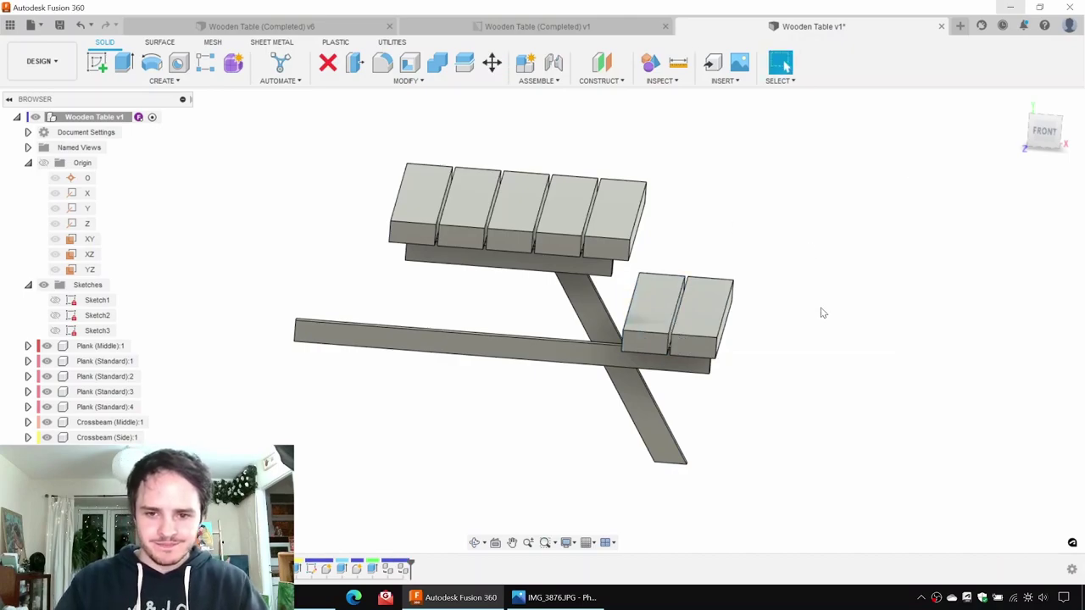
Step: Switch to the Photos app, examine the reference photos for the diagonal braces under the tabletop, and return to Fusion 360
{"action": "middle_click_drag", "start_coordinate": [818, 310], "coordinate": [607, 314], "text": "shift"}
{"action": "left_click", "coordinate": [555, 597]}
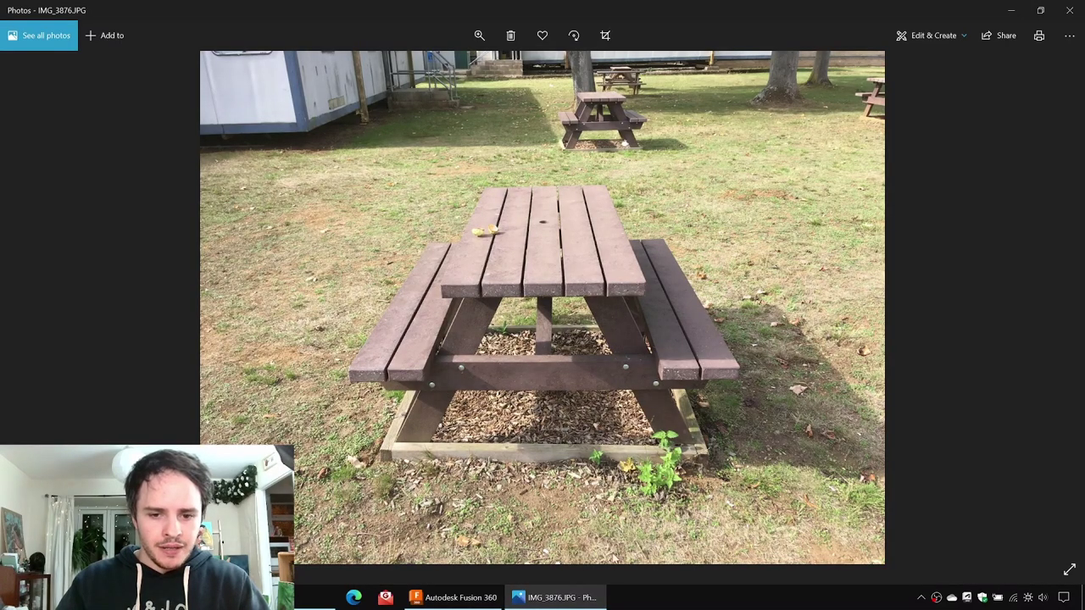
{"action": "scroll", "coordinate": [697, 388], "scroll_direction": "down", "scroll_amount": 2}
{"action": "scroll", "coordinate": [463, 394], "scroll_direction": "up", "scroll_amount": 1}
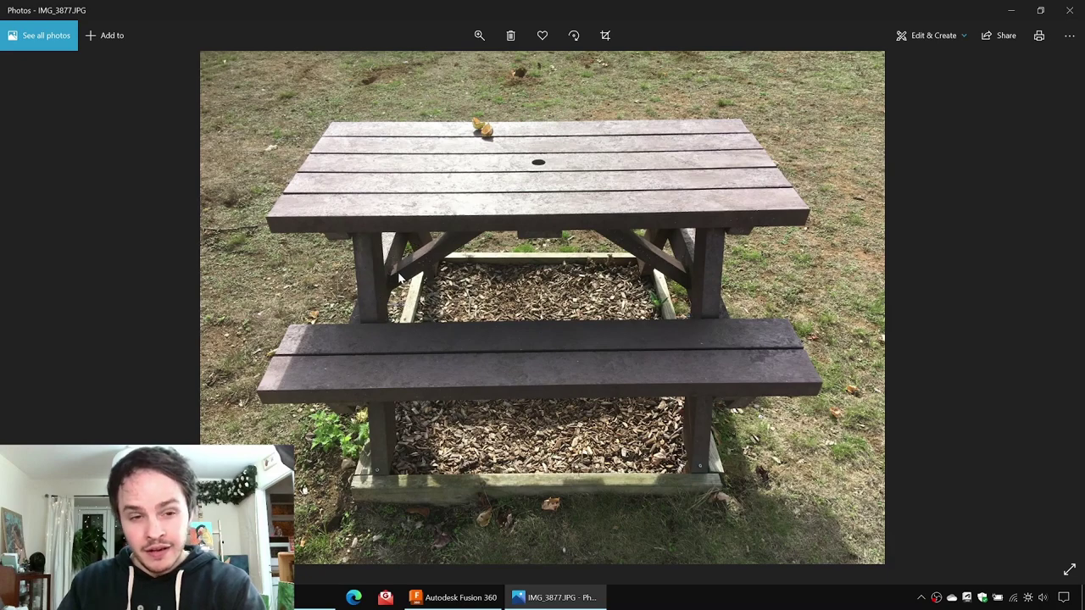
{"action": "scroll", "coordinate": [424, 298], "scroll_direction": "down", "scroll_amount": 1}
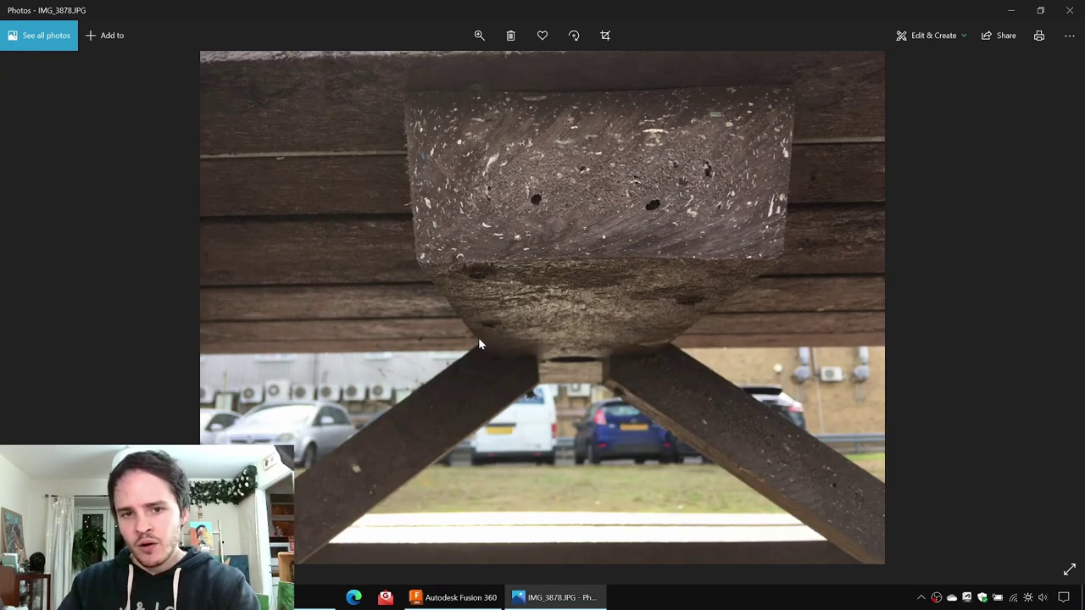
{"action": "left_click", "coordinate": [1014, 11]}
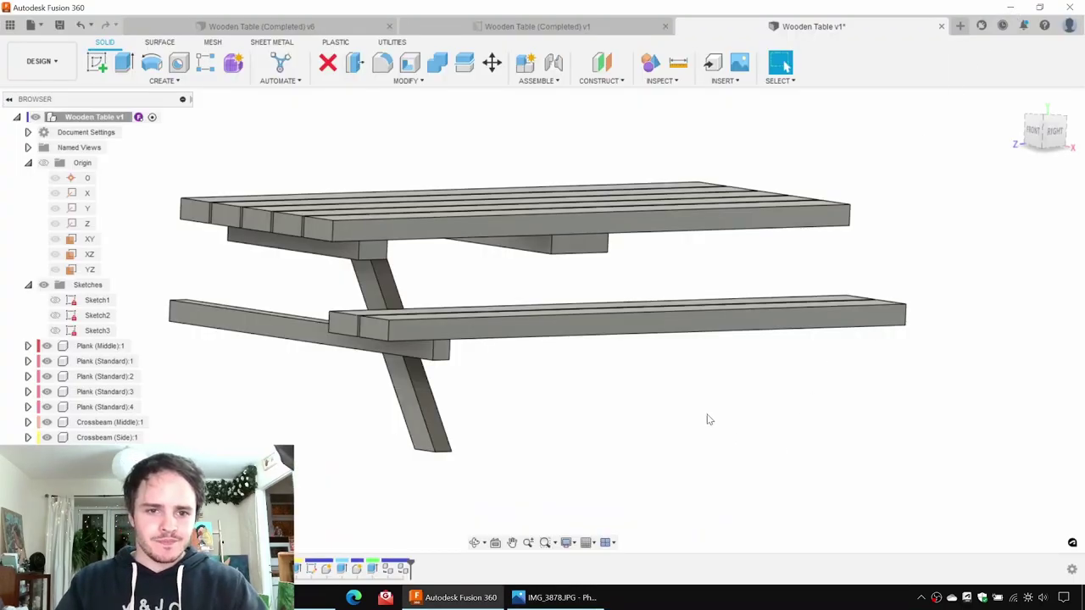
Step: Show the origin planes and start a new sketch on the YZ plane running lengthwise through the table's middle
{"action": "middle_click_drag", "start_coordinate": [709, 419], "coordinate": [697, 361], "text": "shift"}
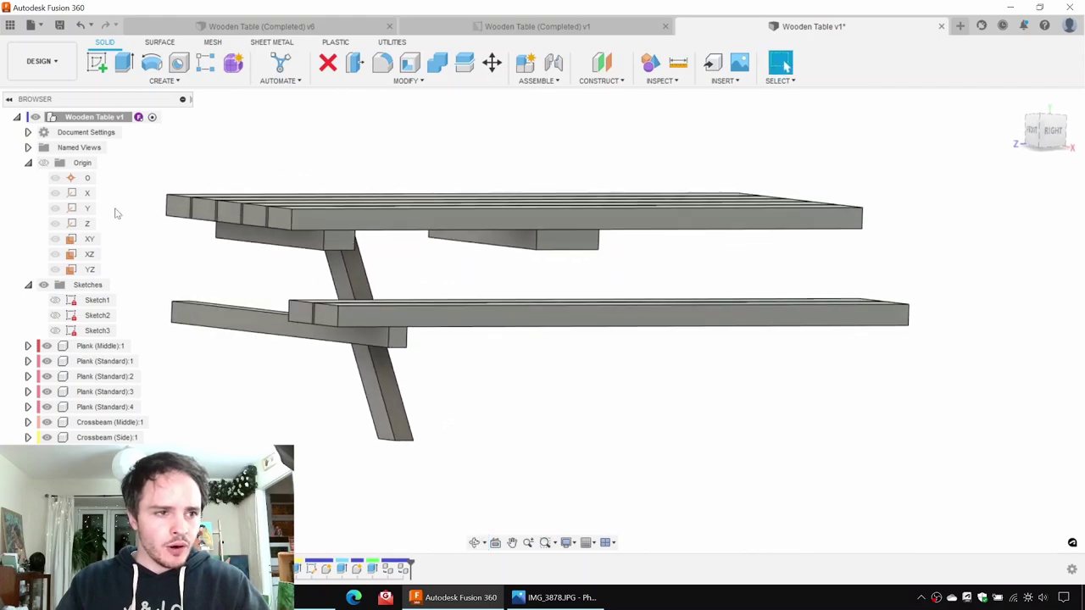
{"action": "left_click", "coordinate": [44, 164]}
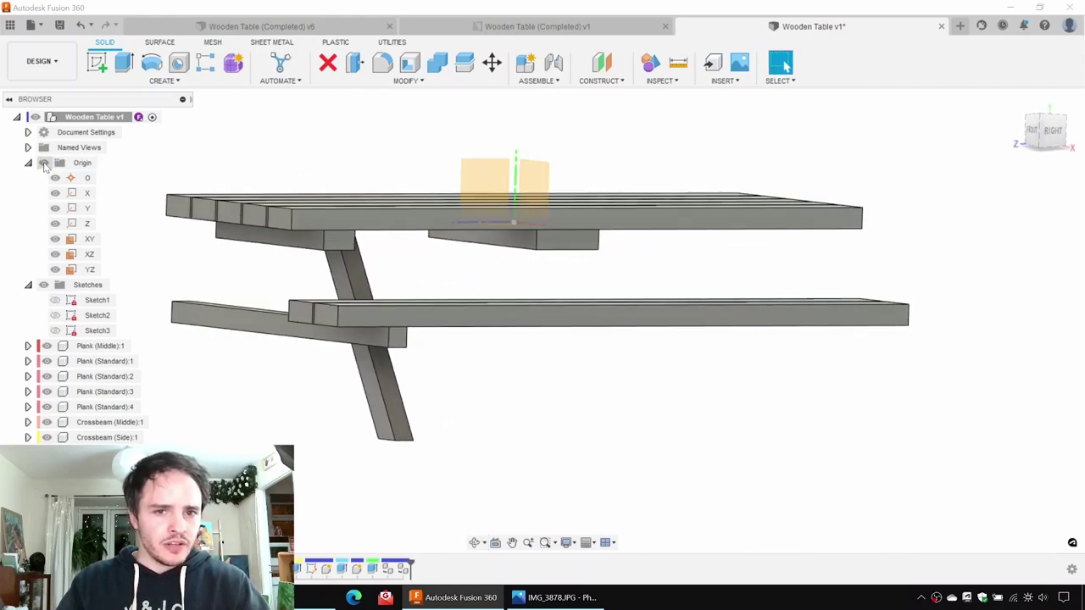
{"action": "middle_click_drag", "start_coordinate": [439, 118], "coordinate": [433, 143]}
{"action": "left_click", "coordinate": [100, 65]}
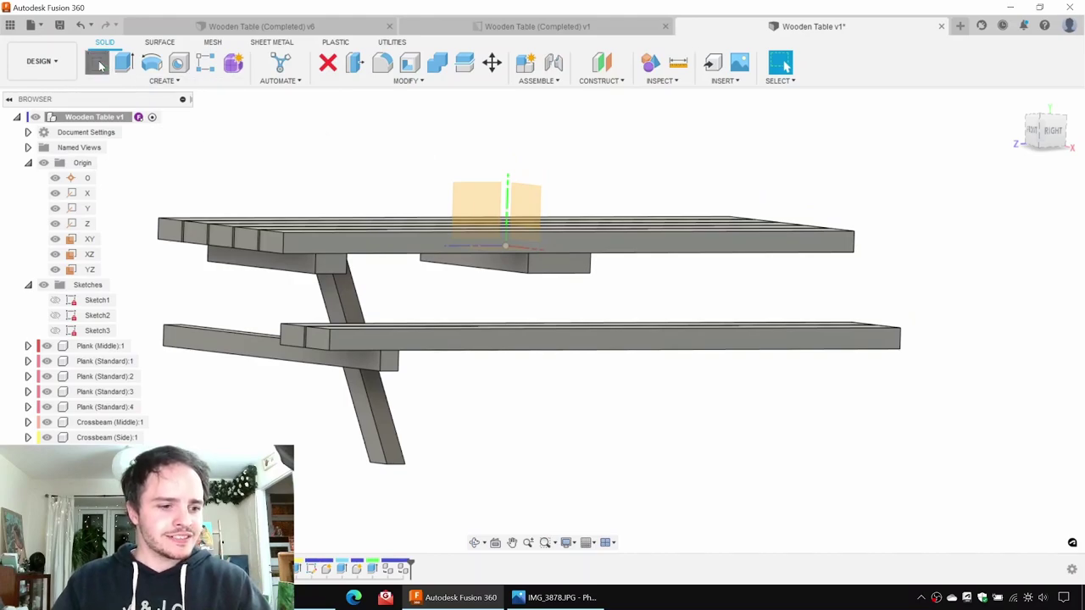
{"action": "left_click", "coordinate": [480, 192]}
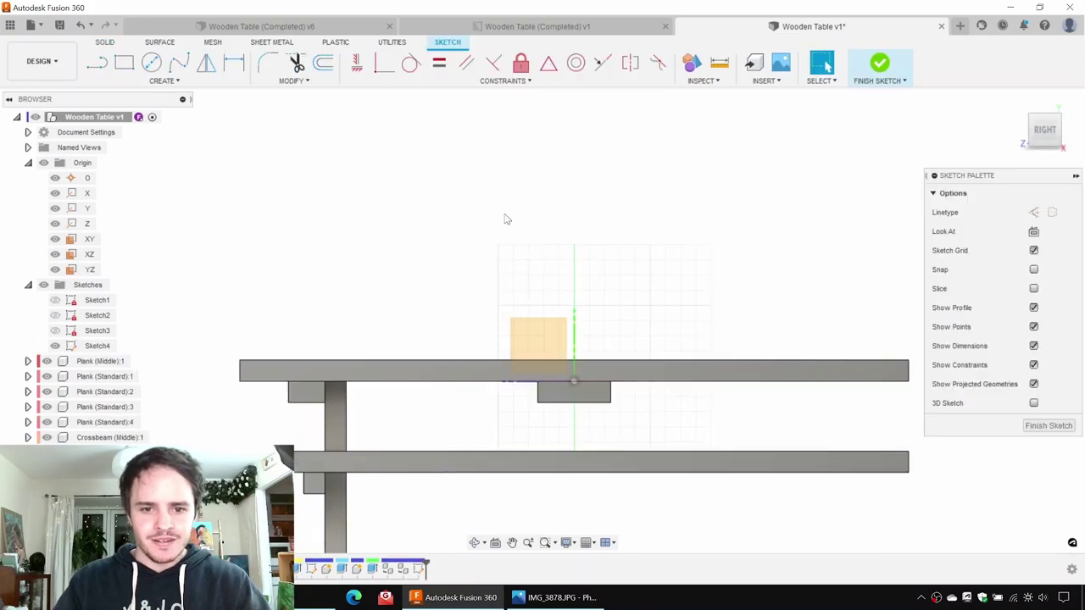
Step: Turn on Slice so the model is cut at the sketch plane
{"action": "left_click", "coordinate": [1033, 289]}
{"action": "left_click", "coordinate": [1035, 290]}
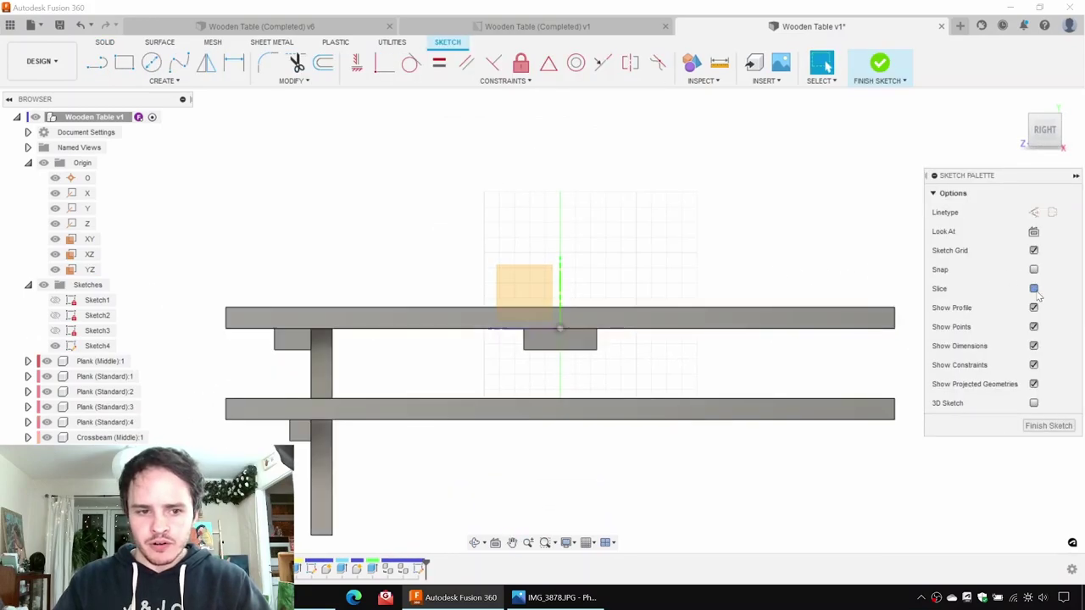
{"action": "left_click", "coordinate": [1035, 290]}
{"action": "left_click", "coordinate": [1035, 290]}
{"action": "left_click", "coordinate": [1035, 290]}
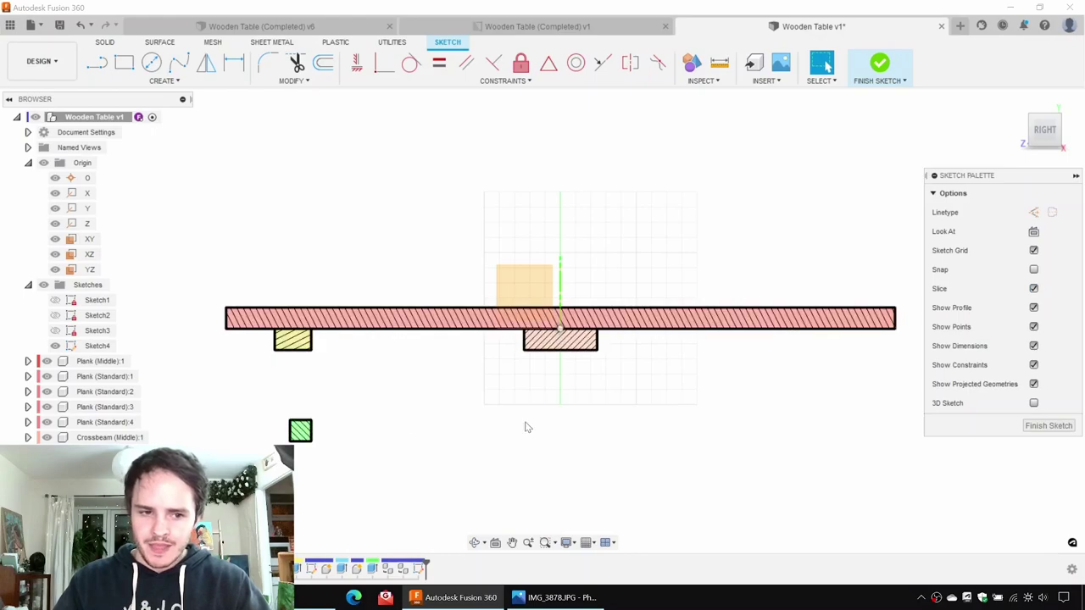
Step: Project the cut faces of the lower support beam and the middle crossbeam into the sketch
{"action": "scroll", "coordinate": [381, 433], "scroll_direction": "up", "scroll_amount": 3}
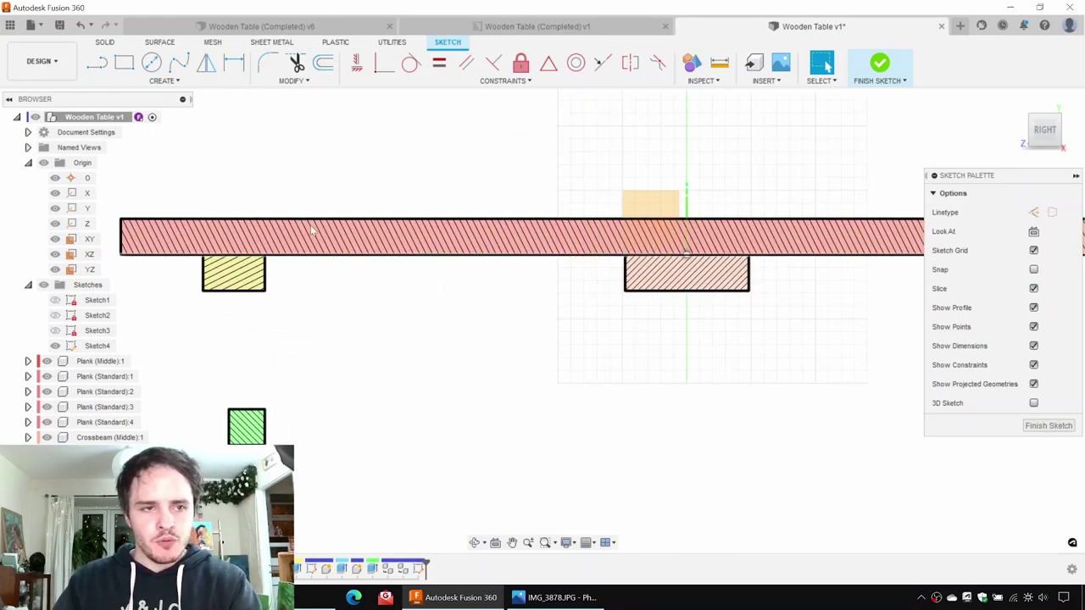
{"action": "key", "text": "p"}
{"action": "key", "text": "Escape"}
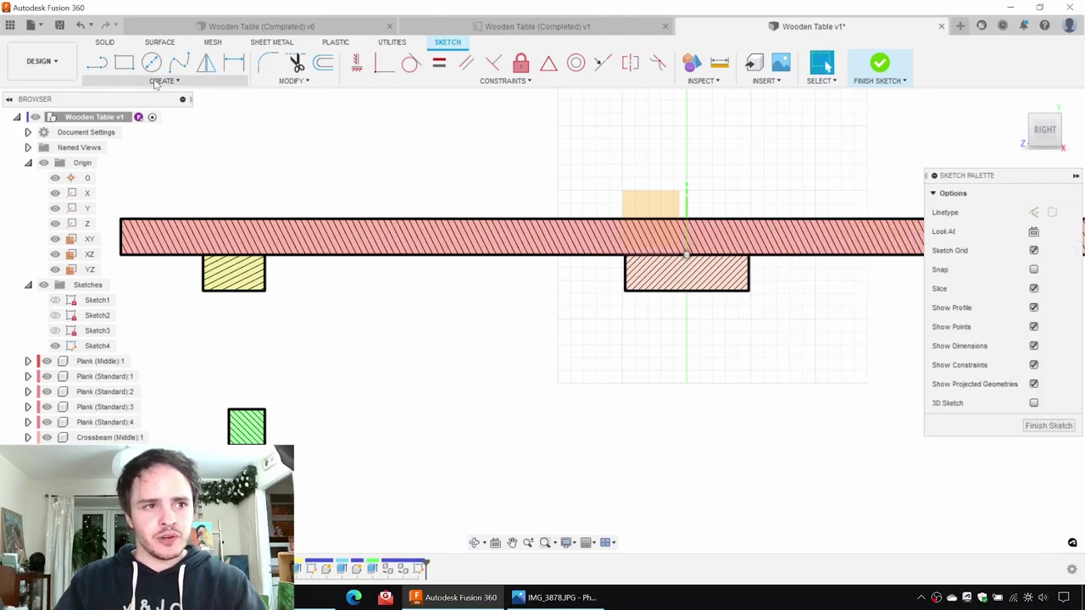
{"action": "left_click", "coordinate": [157, 81]}
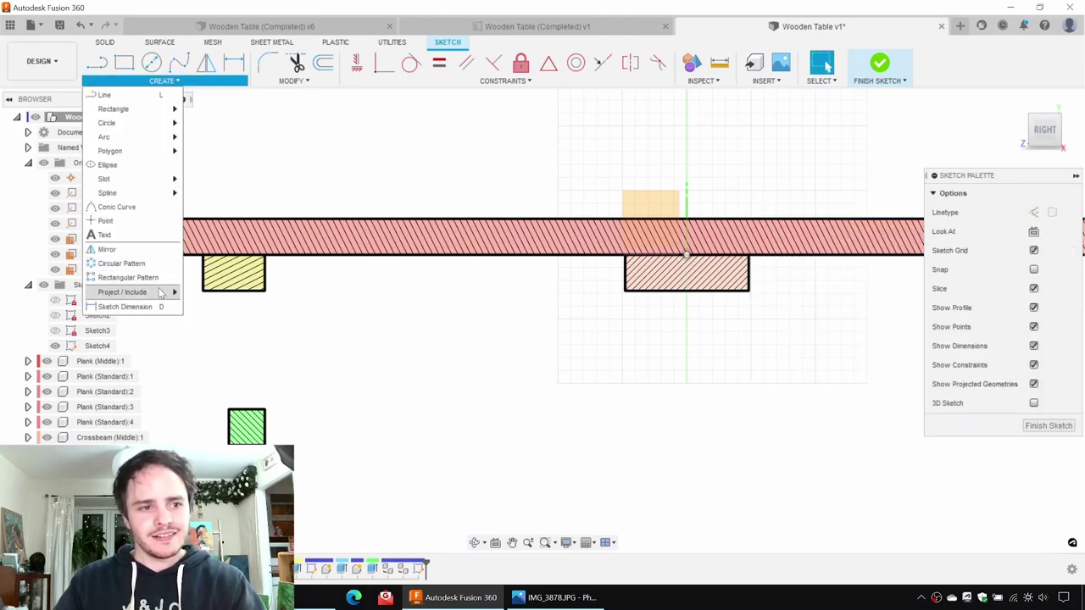
{"action": "mouse_move", "coordinate": [140, 292]}
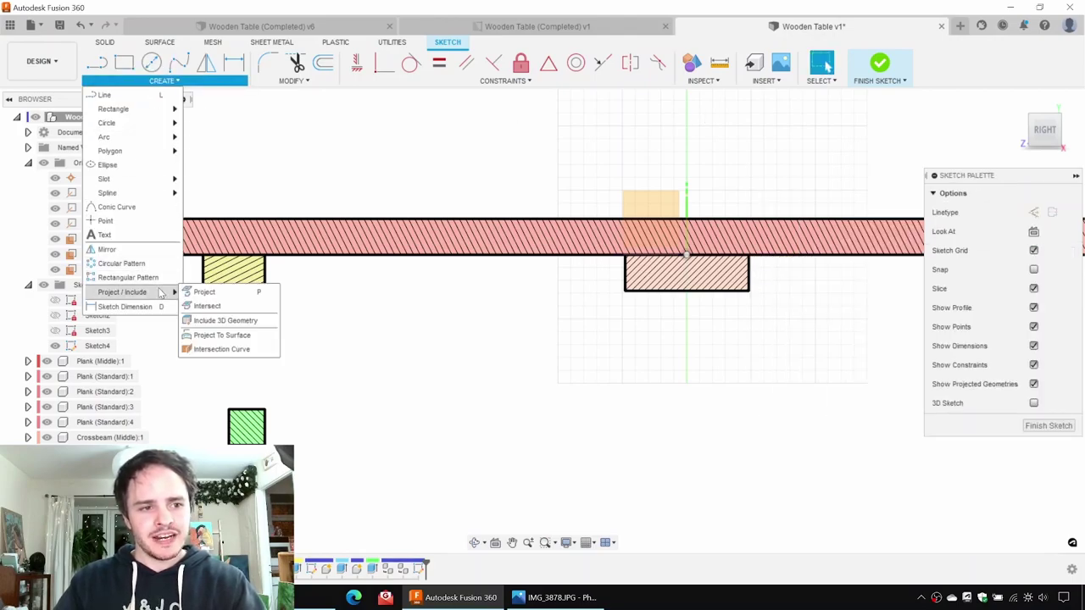
{"action": "left_click", "coordinate": [205, 292]}
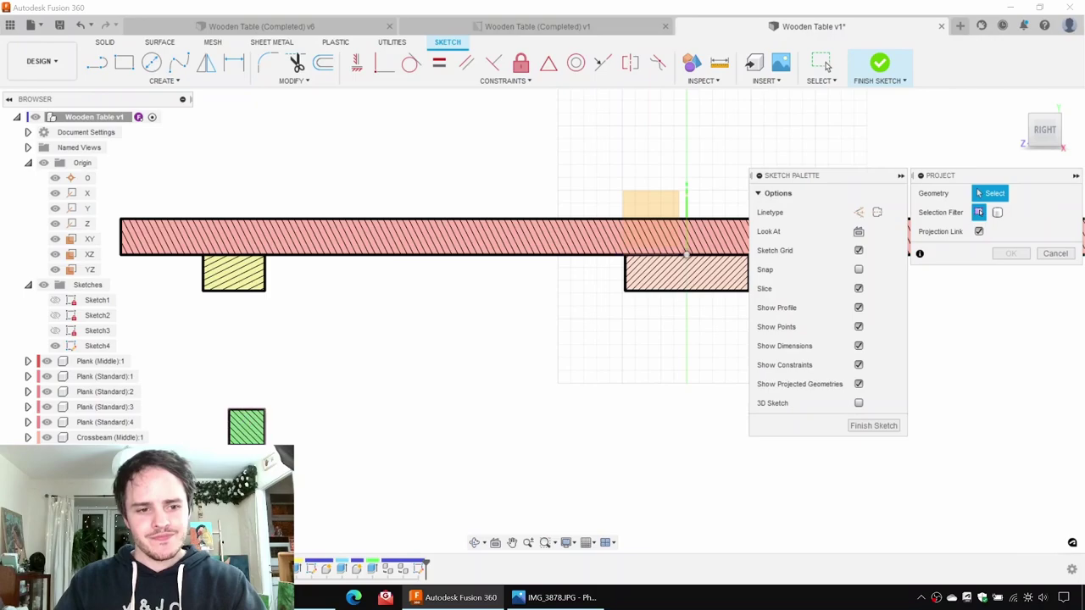
{"action": "left_click", "coordinate": [251, 428]}
{"action": "middle_click_drag", "start_coordinate": [605, 309], "coordinate": [502, 325]}
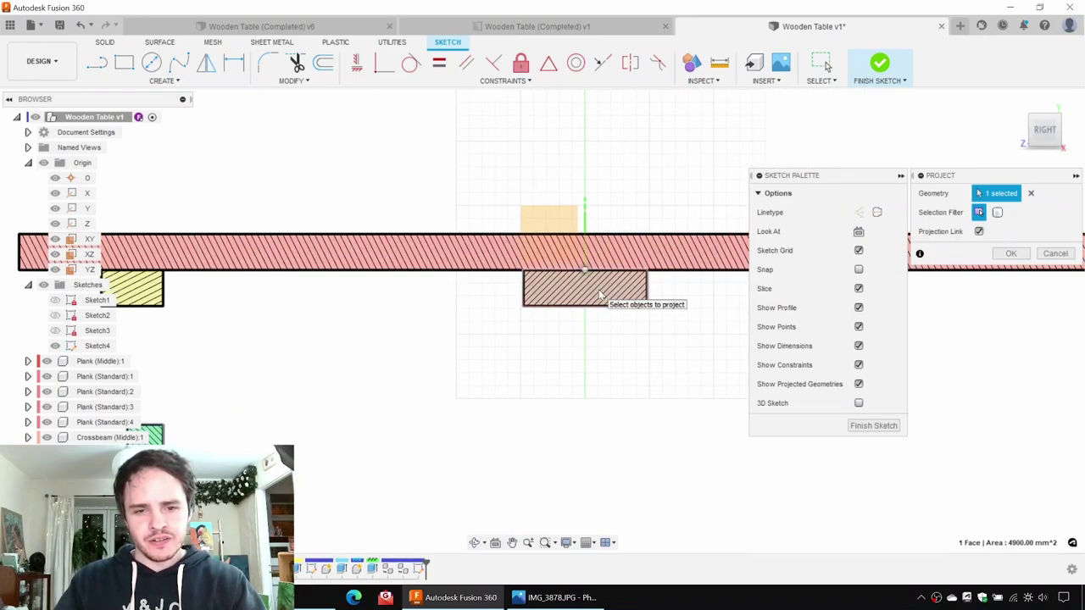
{"action": "key", "text": "Return"}
Step: Sketch the brace's two parallel edges at about 21.5° from the lower support beam's inner side to the middle crossbeam's lower corner area
{"action": "middle_click_drag", "start_coordinate": [401, 342], "coordinate": [483, 292]}
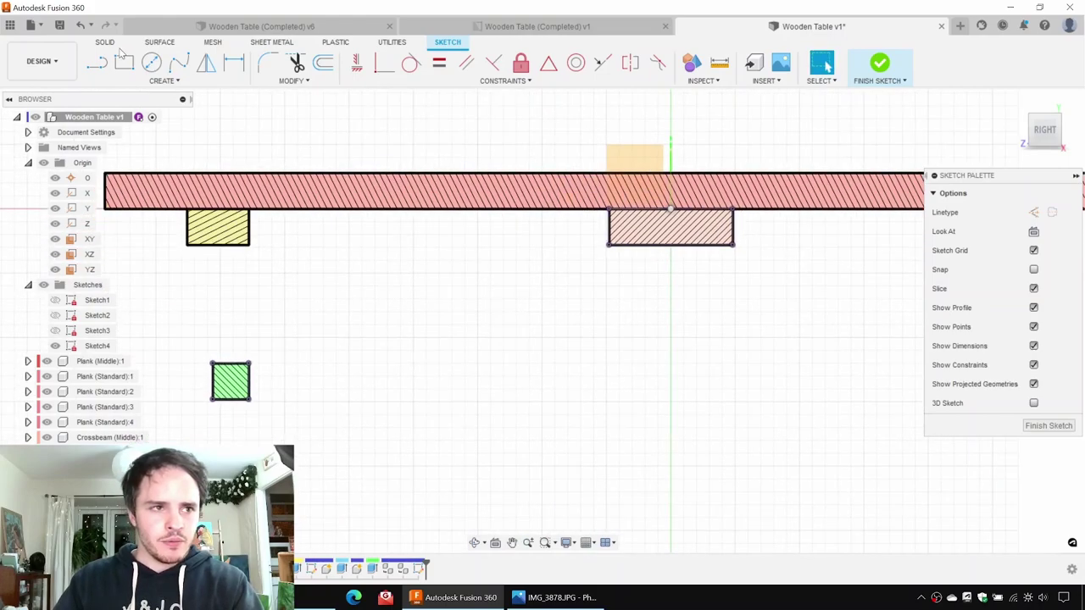
{"action": "left_click", "coordinate": [96, 62]}
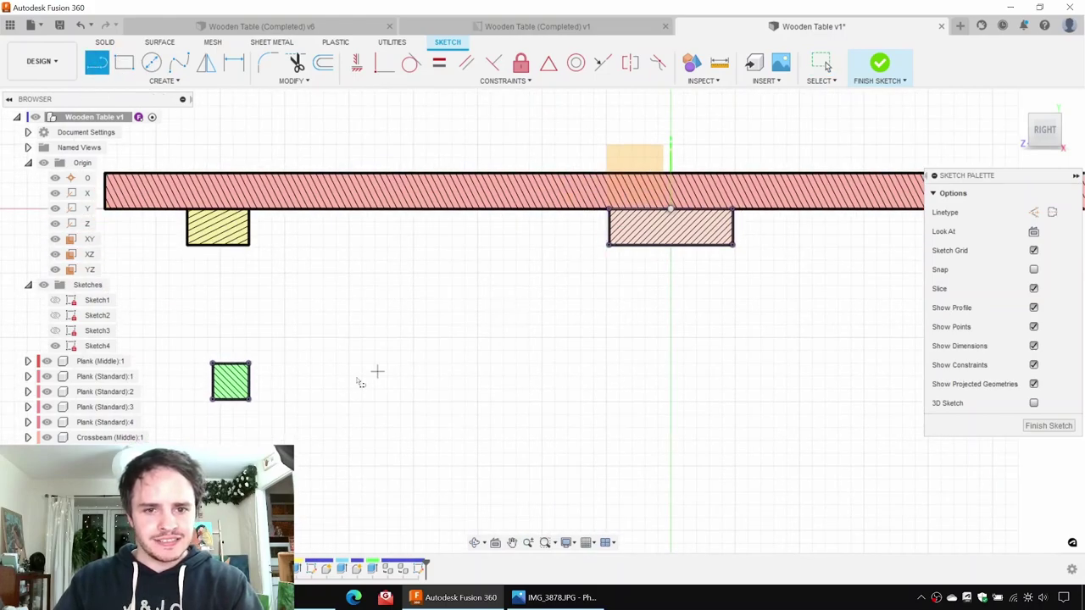
{"action": "left_click", "coordinate": [250, 399]}
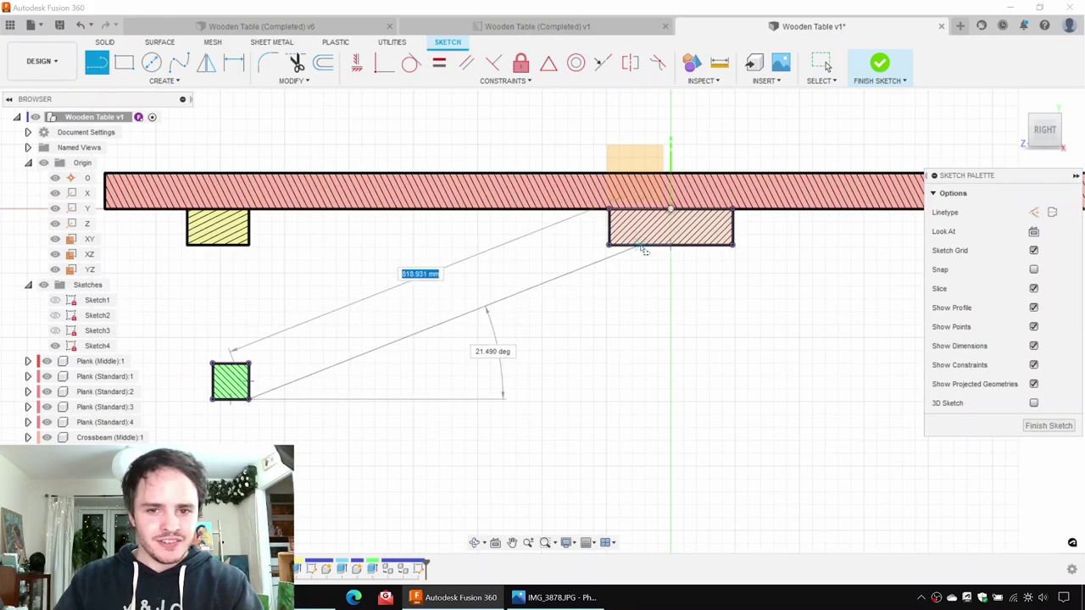
{"action": "left_click", "coordinate": [643, 249]}
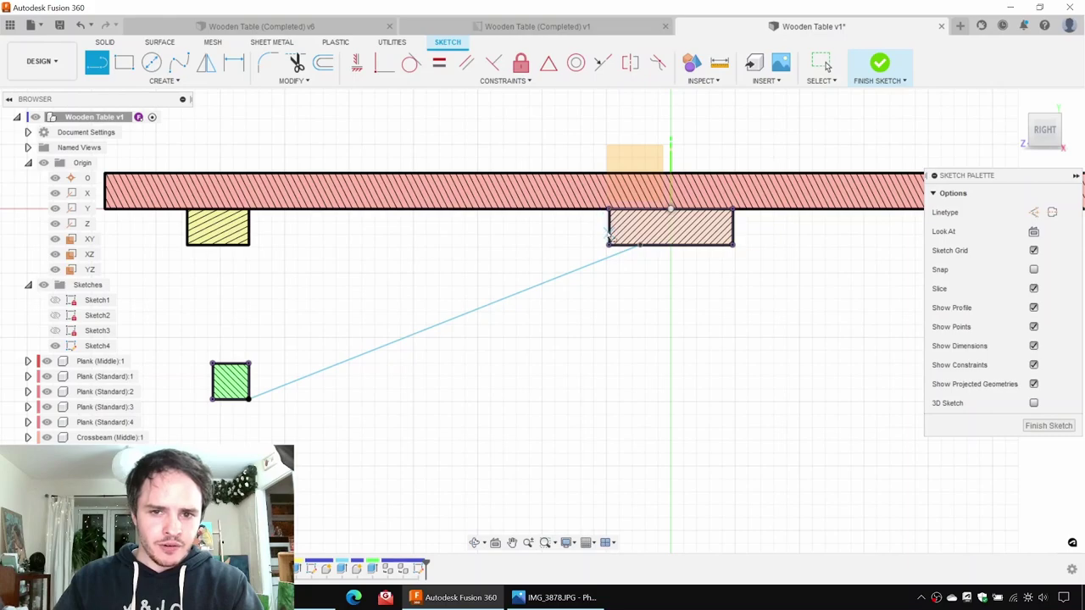
{"action": "scroll", "coordinate": [608, 241], "scroll_direction": "up", "scroll_amount": 2}
{"action": "left_click", "coordinate": [608, 240]}
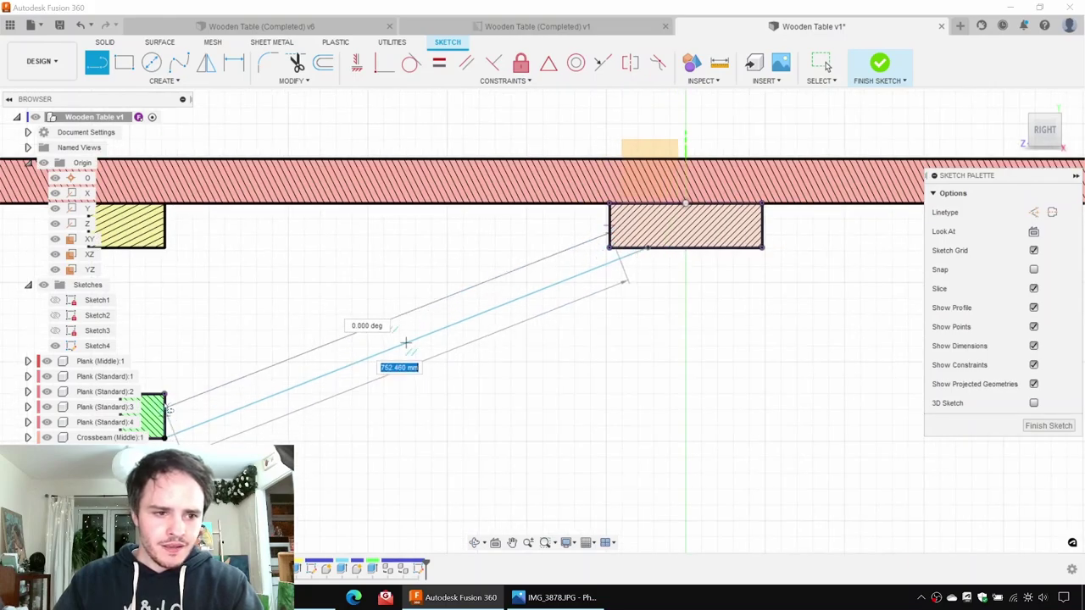
{"action": "left_click", "coordinate": [166, 435]}
{"action": "key", "text": "Escape"}
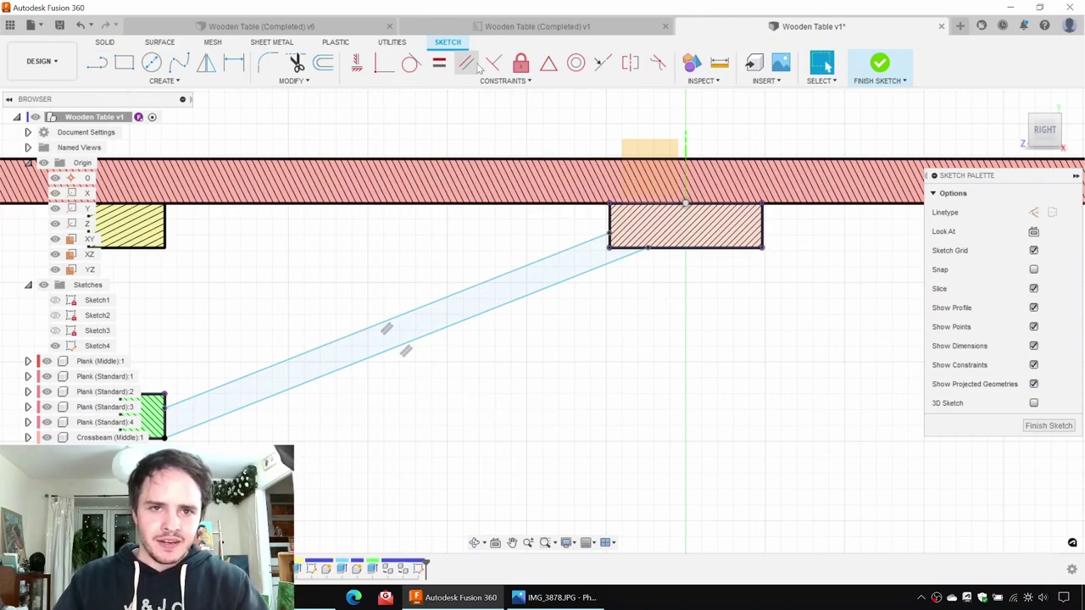
Step: Try to apply a Parallel constraint to the brace's two long lines
{"action": "left_click", "coordinate": [466, 63]}
{"action": "left_click", "coordinate": [452, 297]}
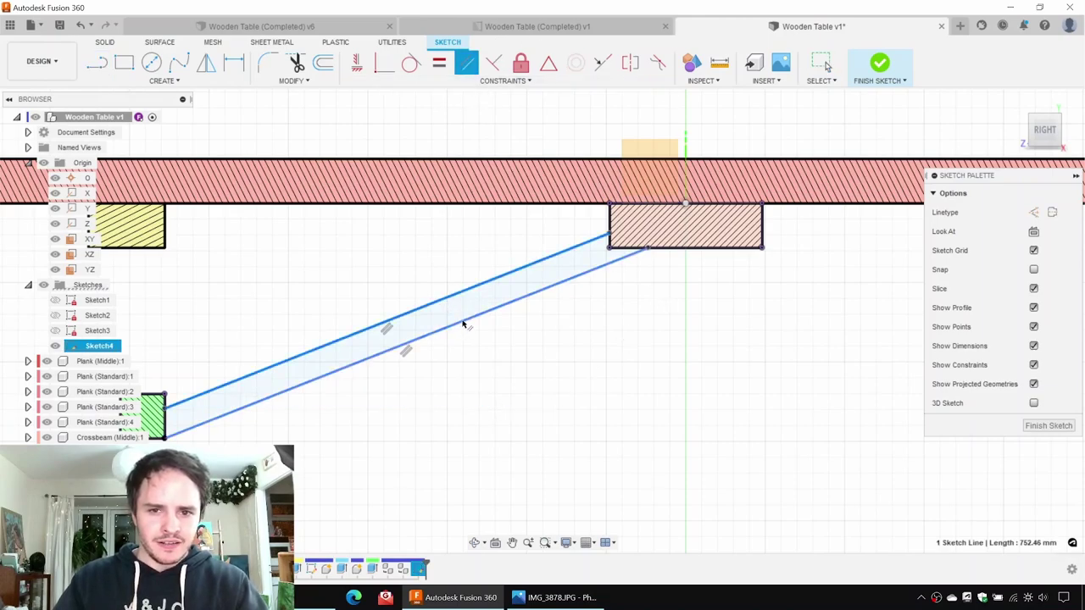
{"action": "left_click", "coordinate": [460, 317]}
{"action": "key", "text": "Escape"}
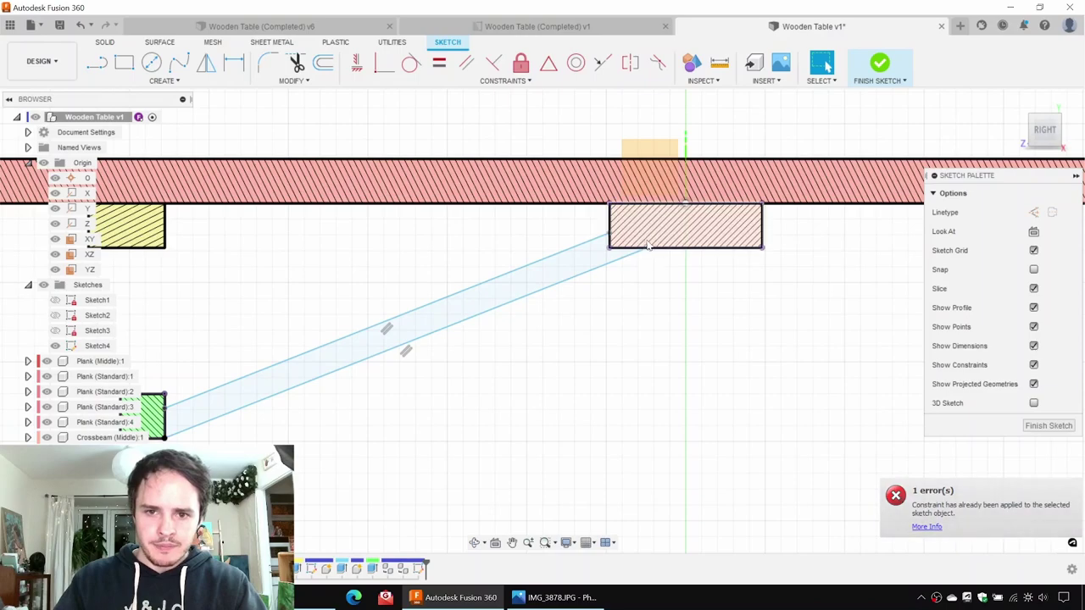
Step: Shift the lower brace line's end slightly along the crossbeam's underside and dimension the brace thickness as 35 mm
{"action": "mouse_move", "coordinate": [649, 248]}
{"action": "left_mouse_down"}
{"action": "mouse_move", "coordinate": [684, 251]}
{"action": "mouse_move", "coordinate": [619, 252]}
{"action": "mouse_move", "coordinate": [644, 261]}
{"action": "left_mouse_up"}
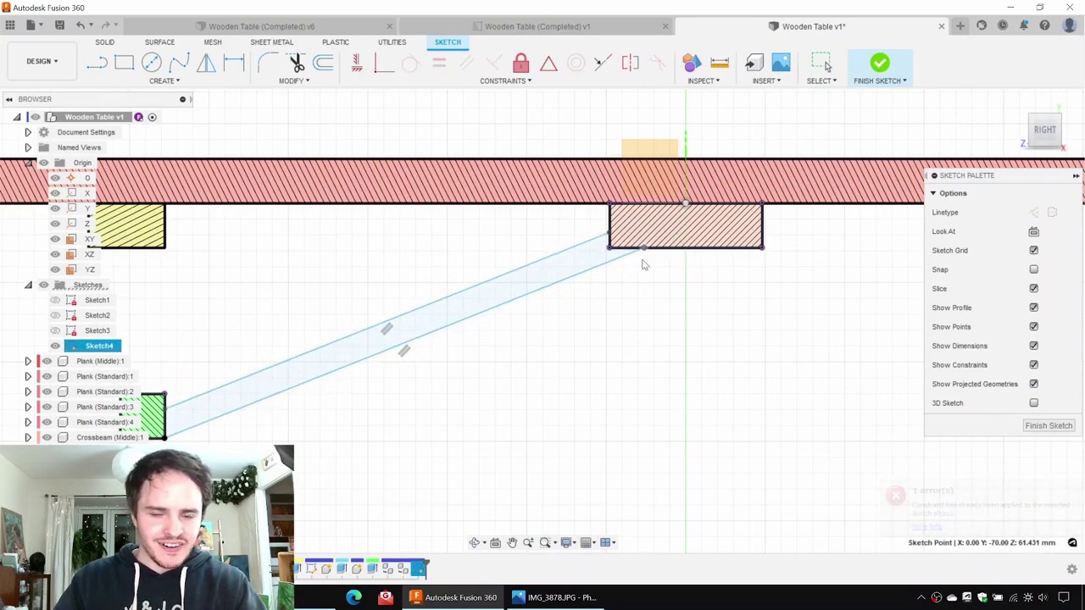
{"action": "left_click", "coordinate": [567, 363]}
{"action": "key", "text": "d"}
{"action": "left_click", "coordinate": [415, 312]}
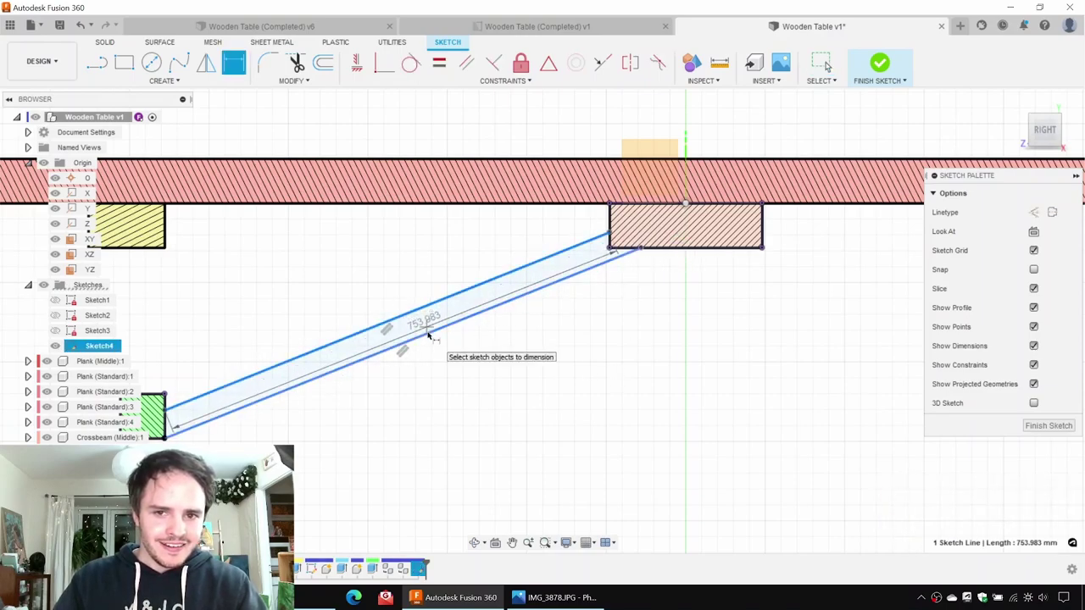
{"action": "left_click", "coordinate": [437, 327]}
{"action": "left_click", "coordinate": [407, 288]}
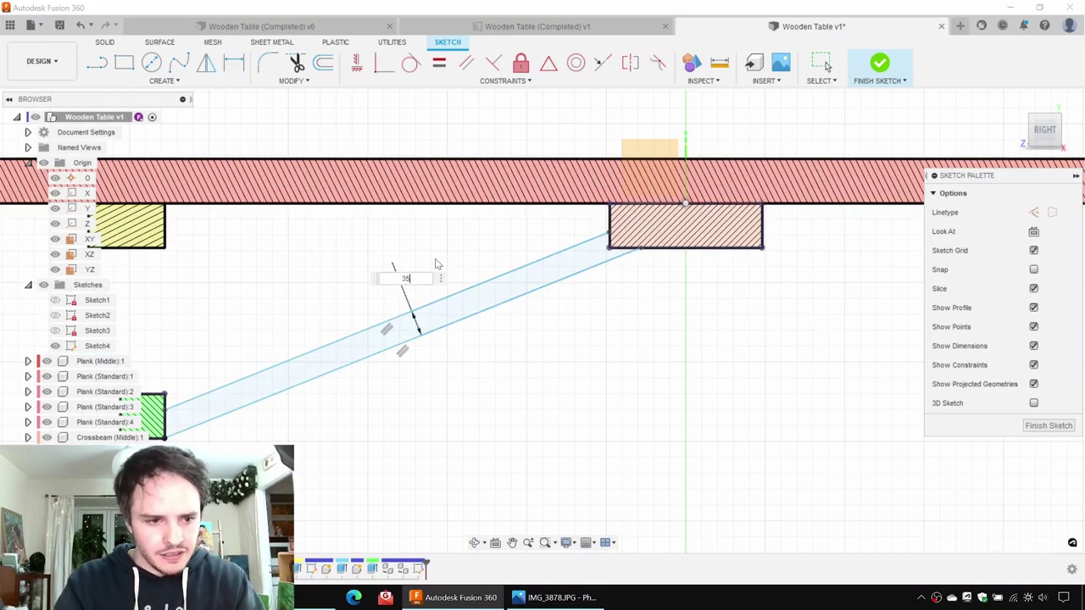
{"action": "key", "text": "Return"}
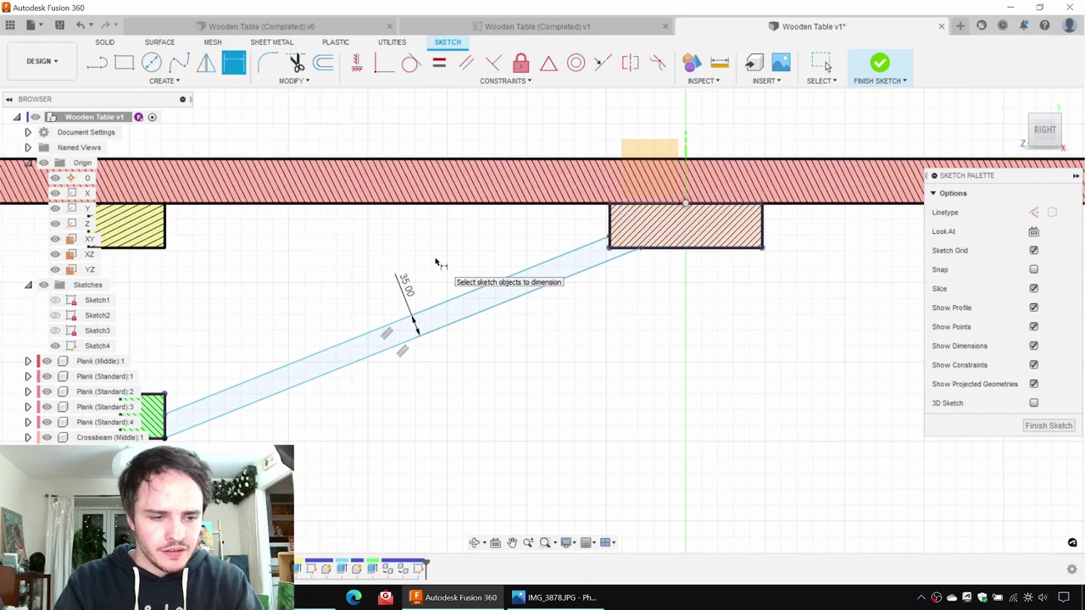
{"action": "key", "text": "Escape"}
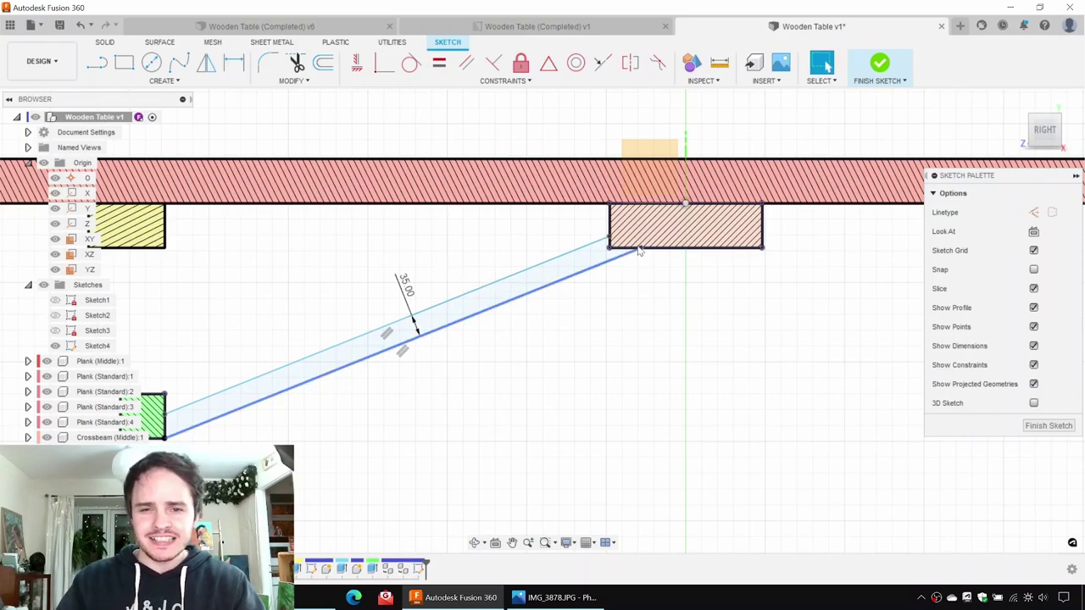
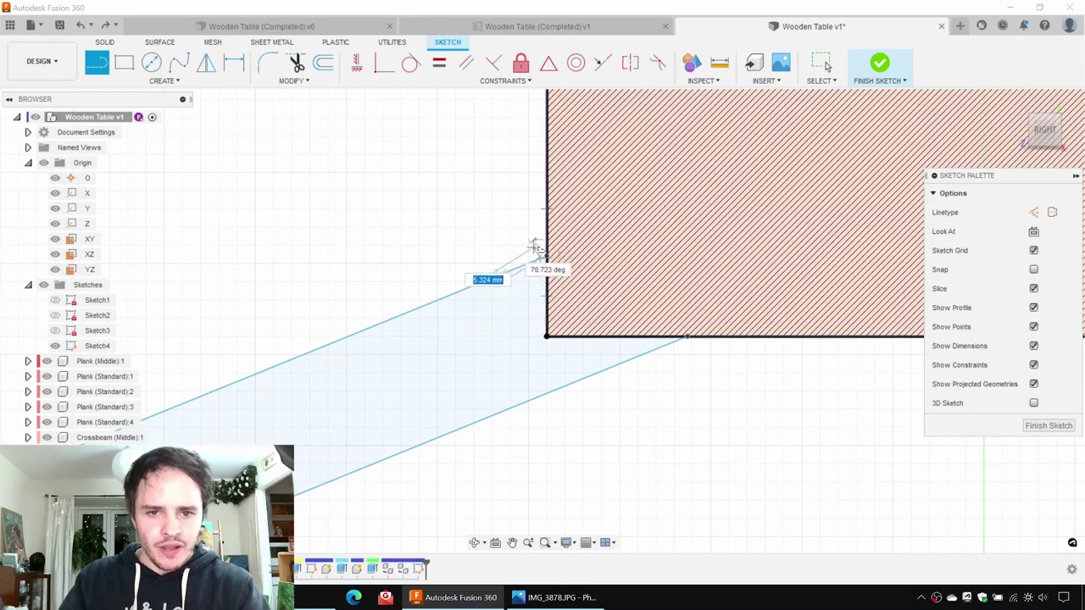
{"action": "key", "text": "Escape"}
{"action": "left_click", "coordinate": [98, 65]}
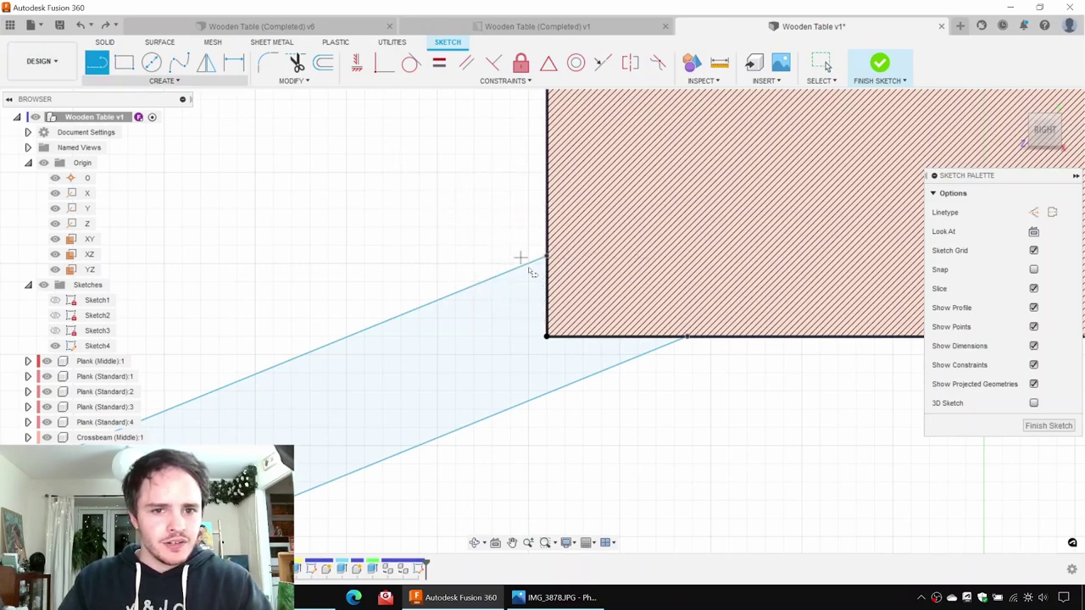
{"action": "left_click", "coordinate": [504, 274]}
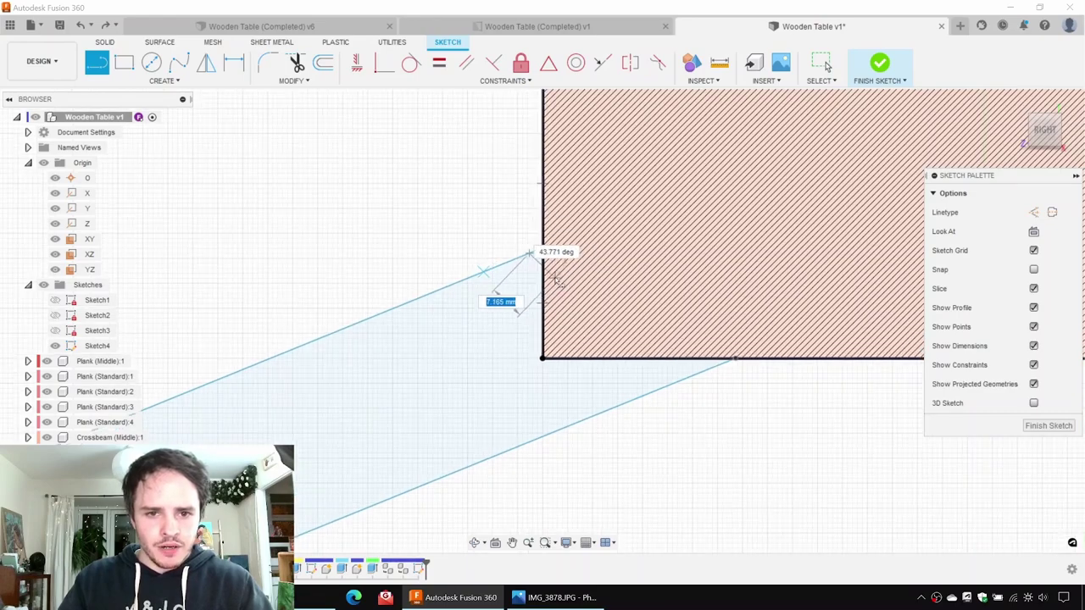
{"action": "key", "text": "Escape"}
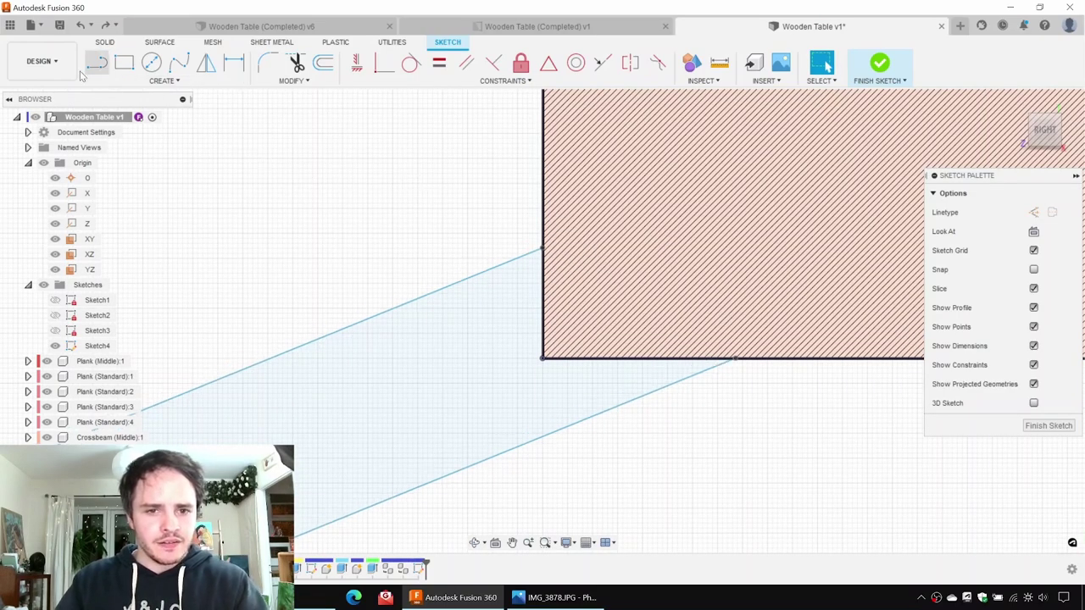
Step: Draw perpendicular short lines from the crossbeam to the brace edges: one horizontal about 15.8 mm long, one vertical about 7.6 mm long
{"action": "left_click", "coordinate": [540, 279]}
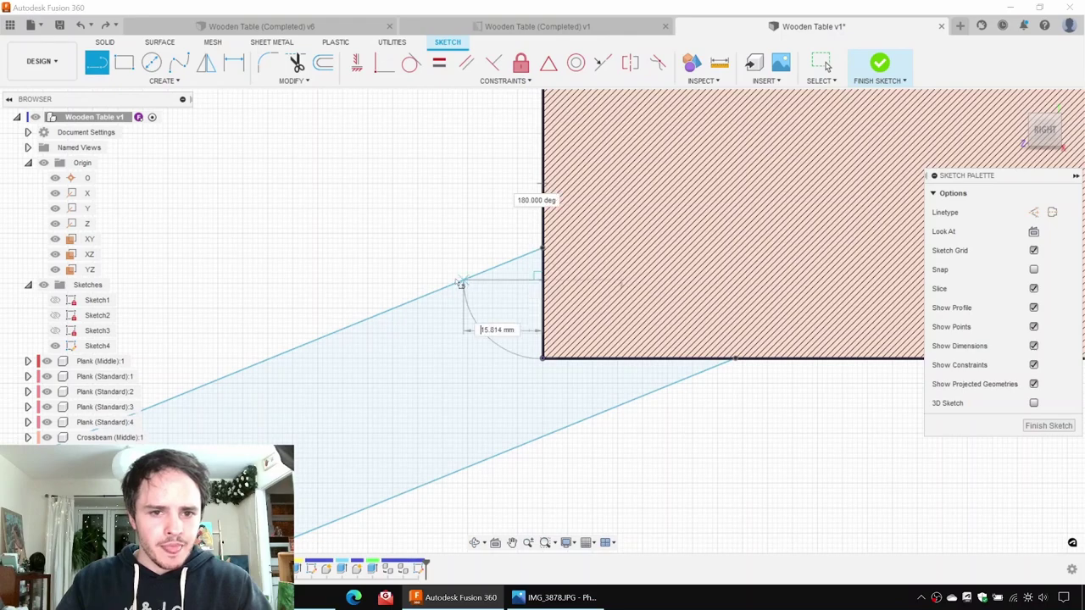
{"action": "left_click", "coordinate": [465, 279]}
{"action": "left_click", "coordinate": [642, 359]}
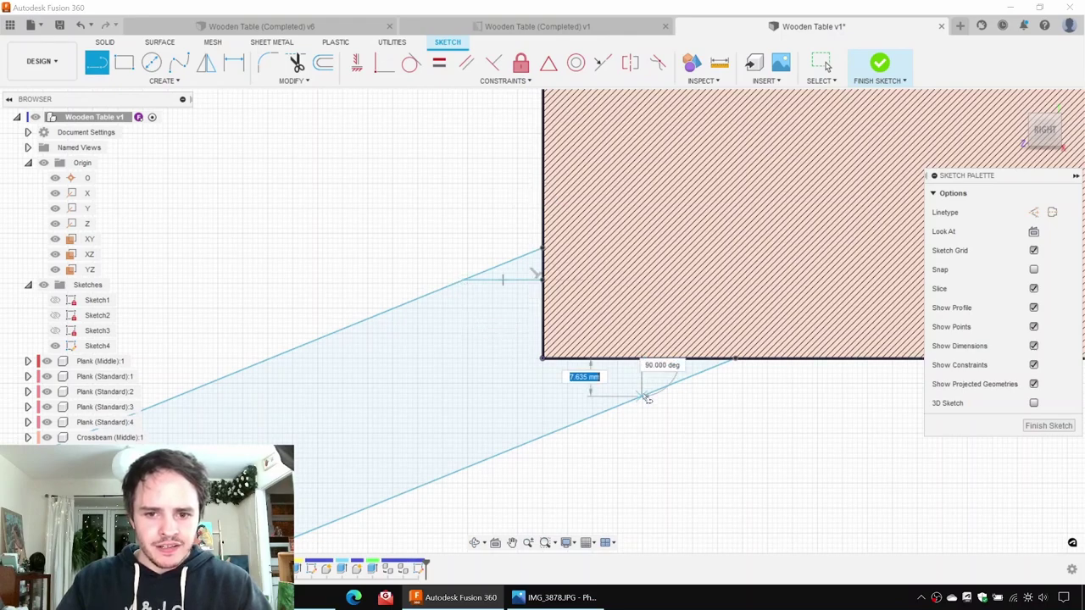
{"action": "left_click", "coordinate": [641, 394]}
{"action": "key", "text": "Escape"}
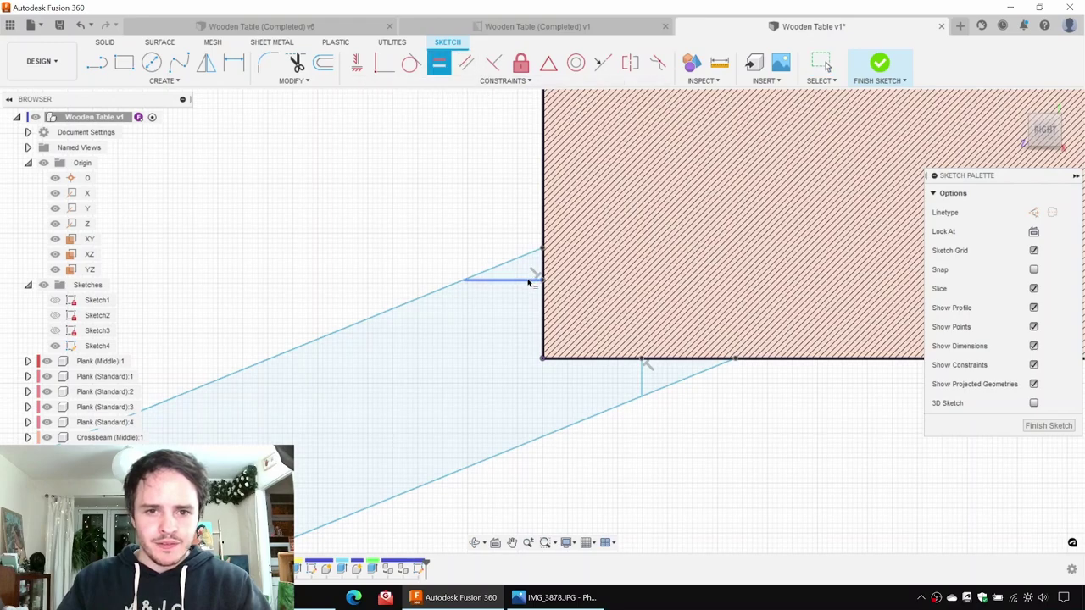
Step: Constrain the two short perpendicular lines equal in length and move the vertical one away from the crossbeam's corner
{"action": "left_click", "coordinate": [641, 377]}
{"action": "key", "text": "Escape"}
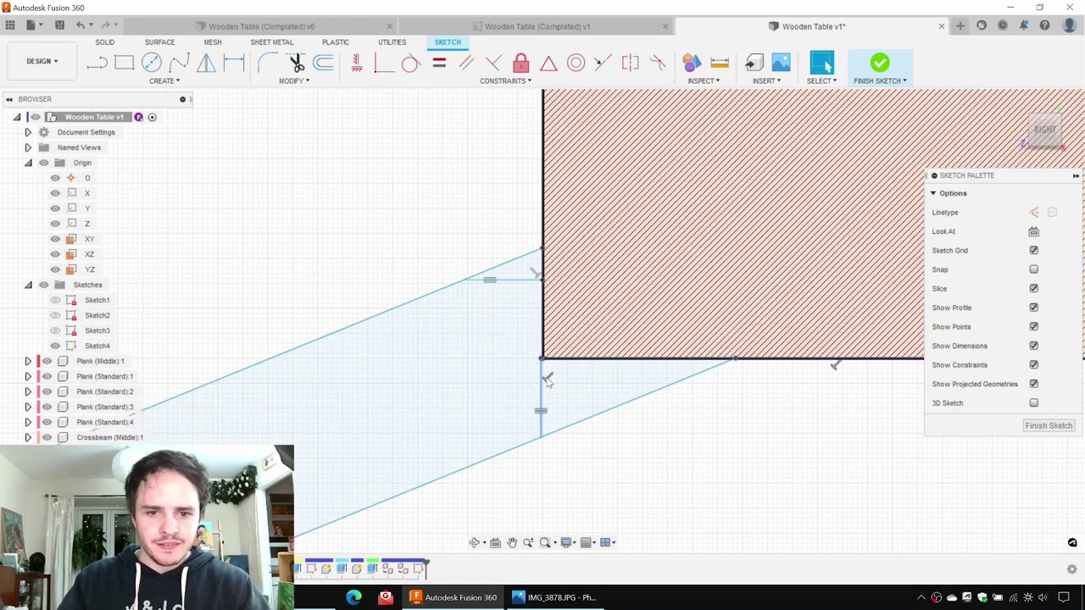
{"action": "mouse_move", "coordinate": [548, 388]}
{"action": "left_mouse_down"}
{"action": "mouse_move", "coordinate": [619, 382]}
{"action": "mouse_move", "coordinate": [581, 382]}
{"action": "mouse_move", "coordinate": [597, 375]}
{"action": "left_mouse_up"}
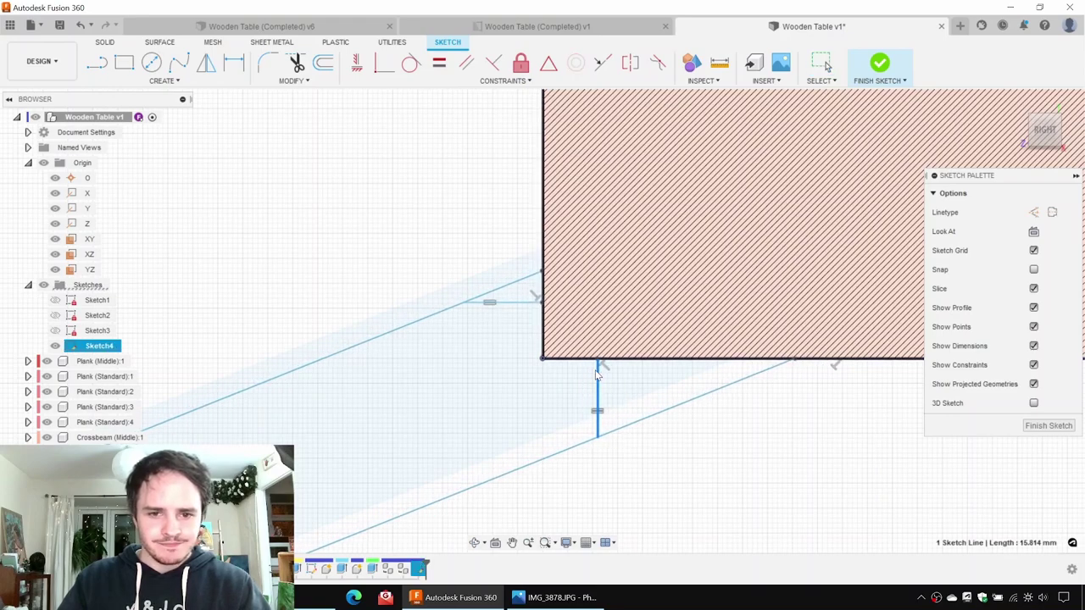
Step: Draw lines along the crossbeam's side and underside connecting the two short lines through its lower corner
{"action": "key", "text": "l"}
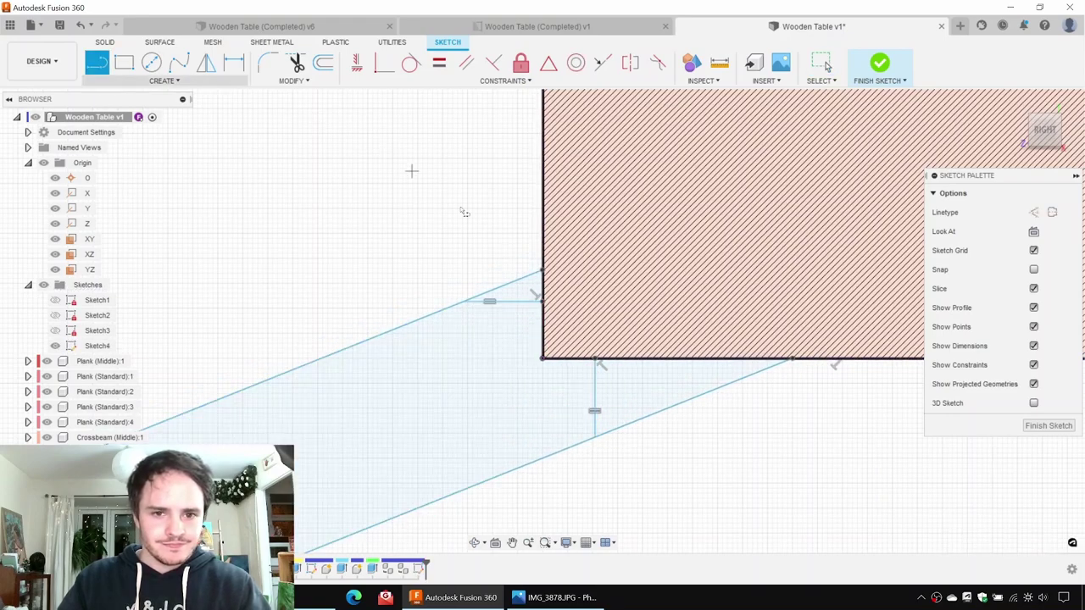
{"action": "left_click", "coordinate": [543, 302]}
{"action": "left_click", "coordinate": [542, 359]}
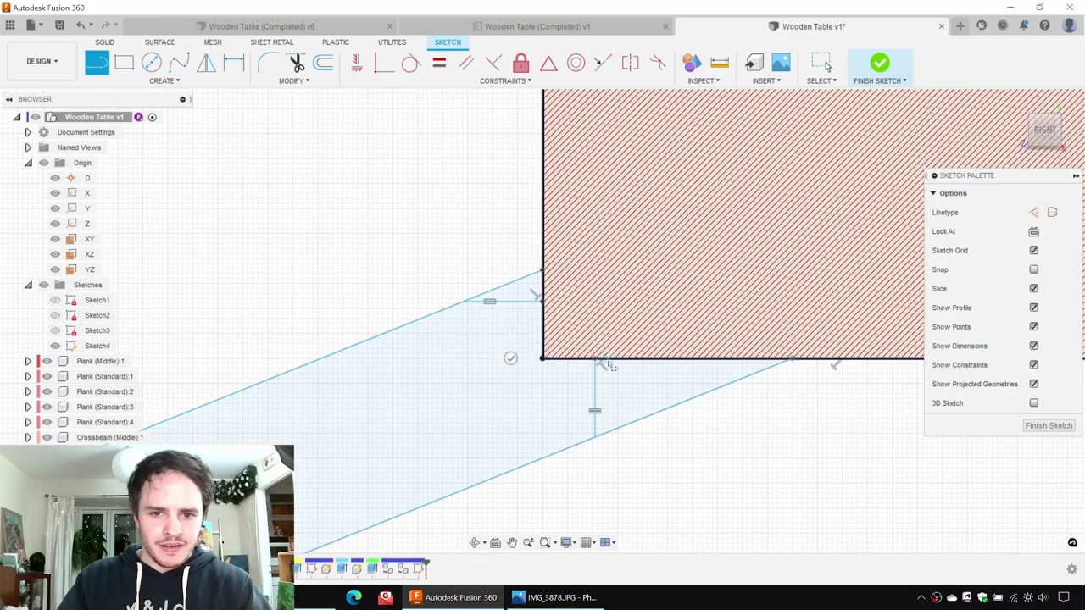
{"action": "key", "text": "Escape"}
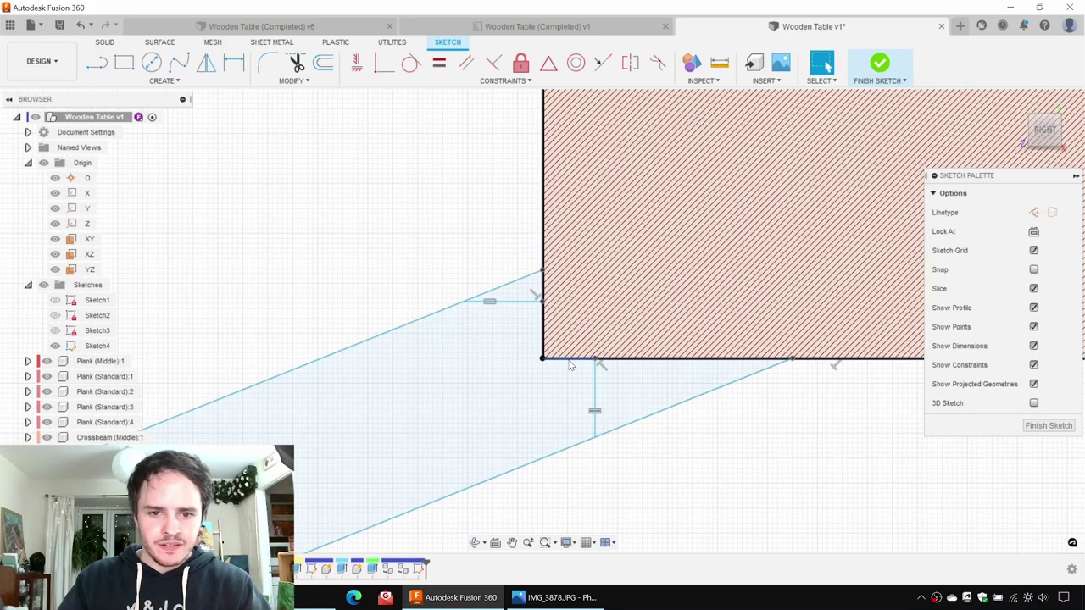
Step: Try to apply a Parallel constraint between the two lines meeting at the crossbeam's lower corner
{"action": "left_click", "coordinate": [466, 63]}
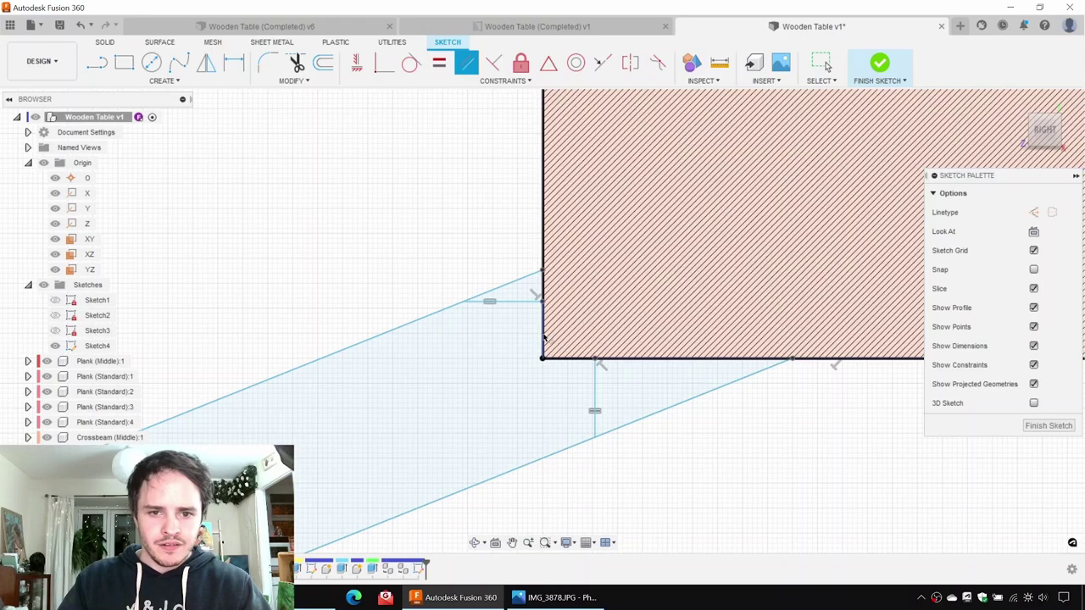
{"action": "left_click", "coordinate": [543, 339]}
{"action": "left_click", "coordinate": [566, 359]}
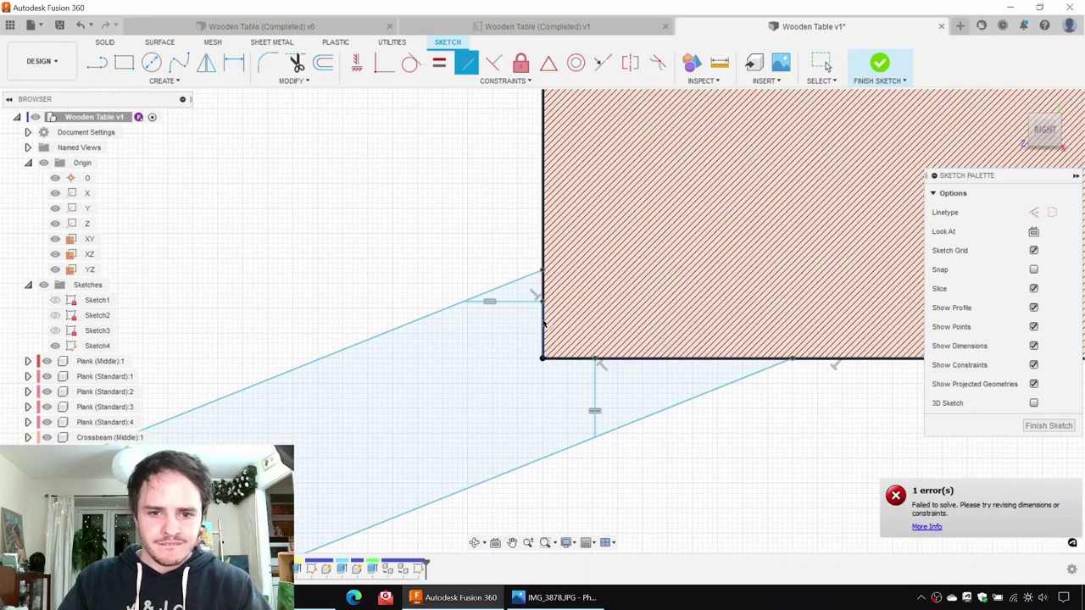
{"action": "left_click", "coordinate": [563, 358]}
{"action": "key", "text": "Escape"}
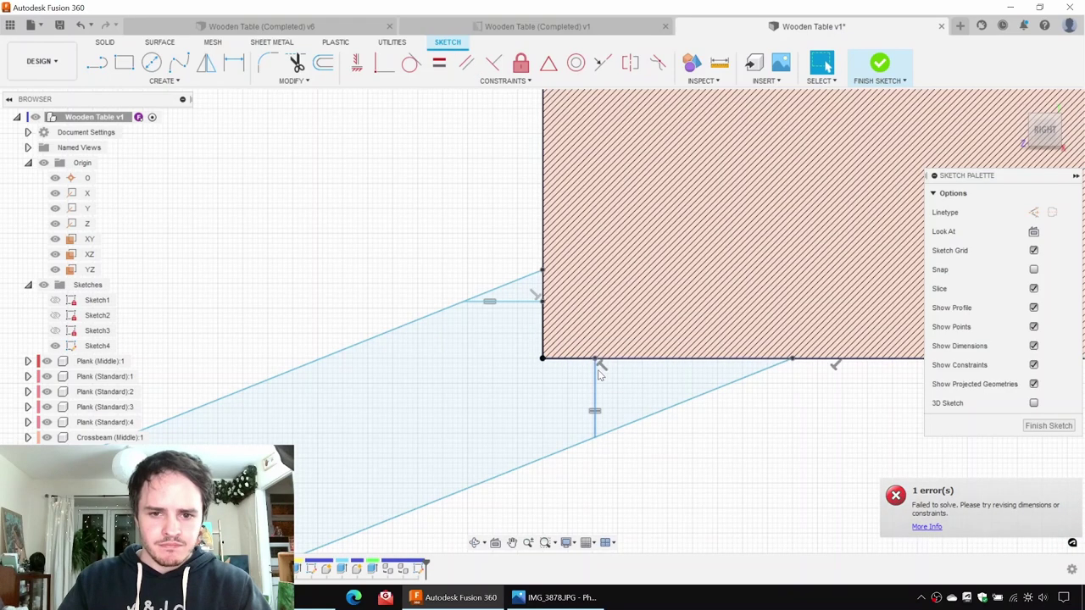
Step: Nudge the vertical short line and apply an Equal constraint to the two lines meeting at the crossbeam's corner
{"action": "mouse_move", "coordinate": [595, 372]}
{"action": "left_mouse_down"}
{"action": "mouse_move", "coordinate": [609, 372]}
{"action": "mouse_move", "coordinate": [584, 373]}
{"action": "mouse_move", "coordinate": [596, 373]}
{"action": "mouse_move", "coordinate": [600, 343]}
{"action": "mouse_move", "coordinate": [594, 361]}
{"action": "left_mouse_up"}
{"action": "key", "text": "Escape"}
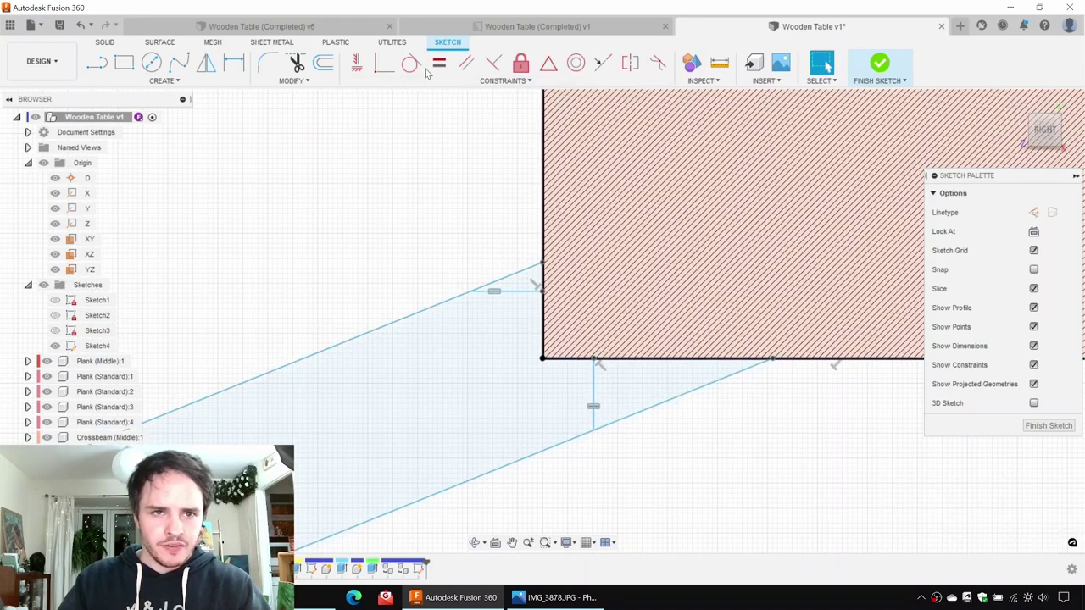
{"action": "left_click", "coordinate": [439, 64]}
{"action": "left_click", "coordinate": [579, 360]}
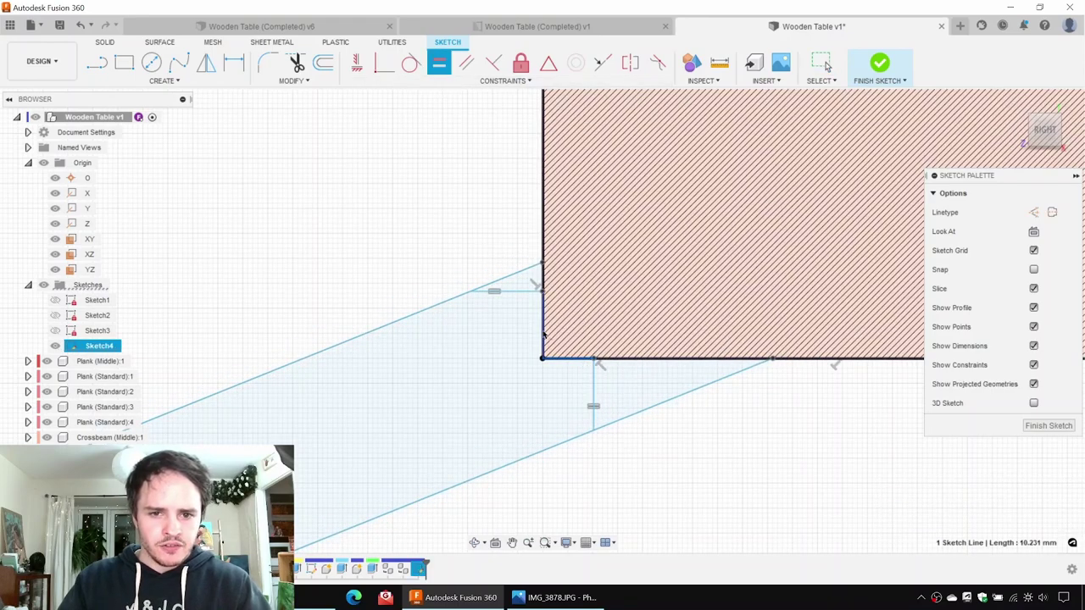
{"action": "left_click", "coordinate": [543, 334]}
{"action": "key", "text": "Escape"}
Step: Select the two small triangular profiles where the brace meets the middle crossbeam and finish the sketch
{"action": "scroll", "coordinate": [667, 426], "scroll_direction": "down", "scroll_amount": 2}
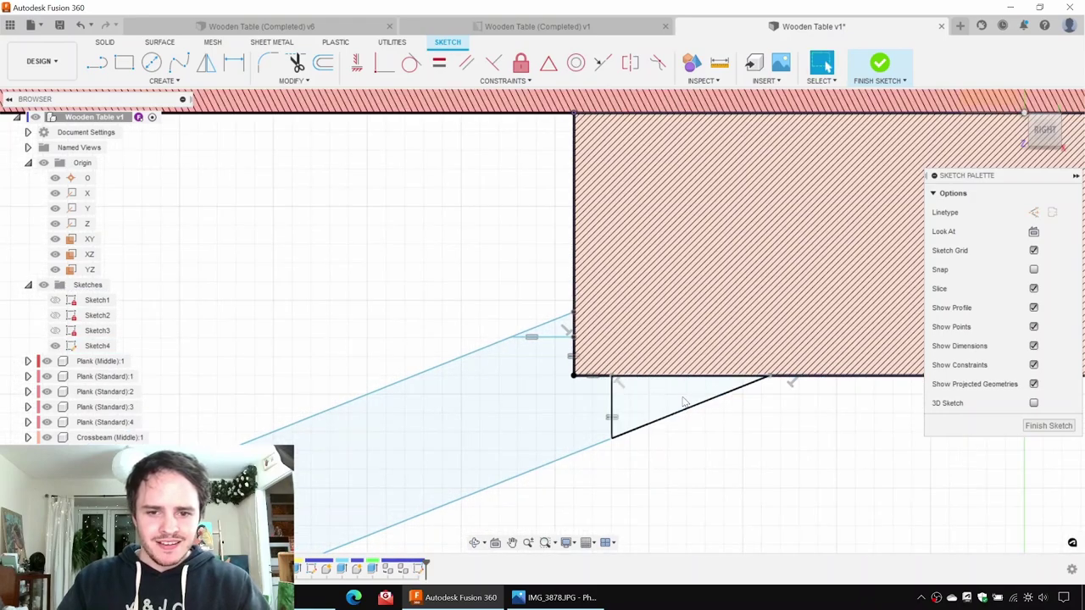
{"action": "left_click", "coordinate": [639, 393]}
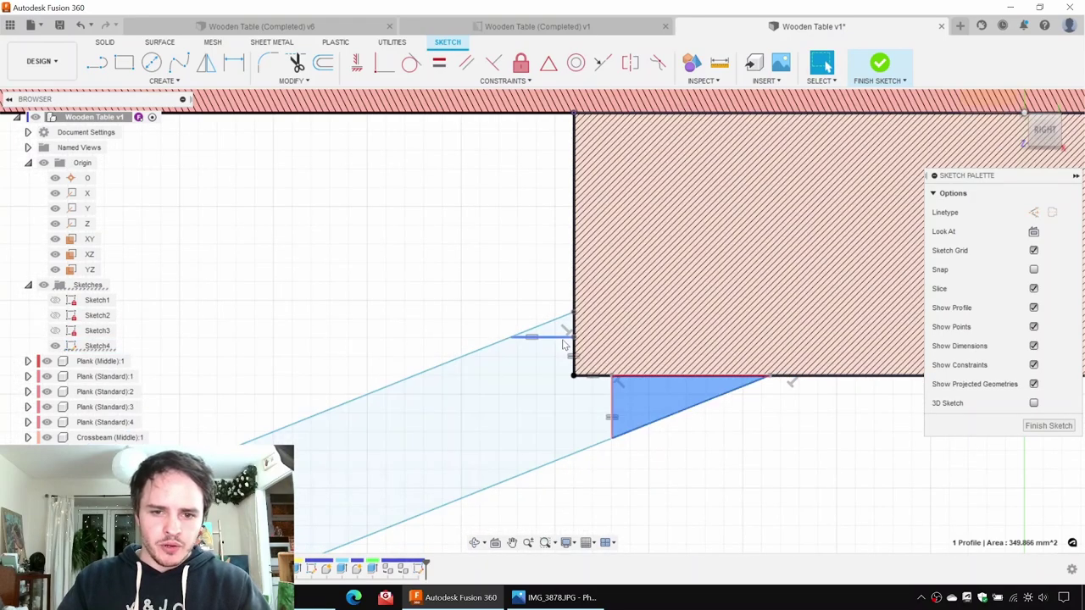
{"action": "left_click", "coordinate": [558, 329], "text": "shift"}
{"action": "mouse_move", "coordinate": [660, 412]}
{"action": "middle_mouse_down"}
{"action": "mouse_move", "coordinate": [704, 382]}
{"action": "mouse_move", "coordinate": [729, 289]}
{"action": "middle_mouse_up"}
{"action": "scroll", "coordinate": [709, 330], "scroll_direction": "down", "scroll_amount": 3}
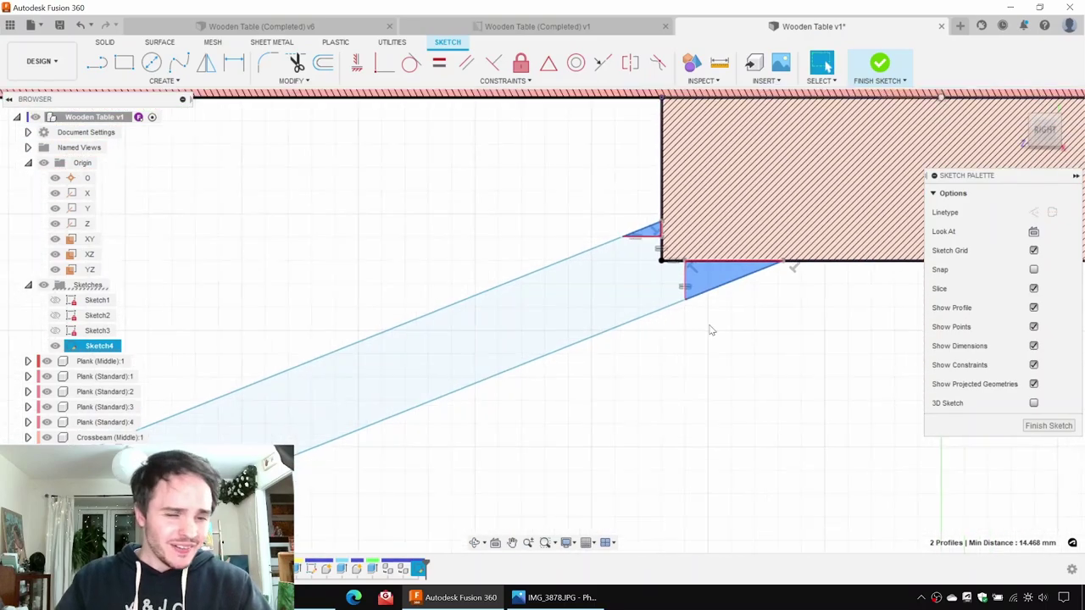
{"action": "middle_click_drag", "start_coordinate": [517, 391], "coordinate": [581, 317]}
{"action": "scroll", "coordinate": [475, 333], "scroll_direction": "down", "scroll_amount": 1}
{"action": "middle_click_drag", "start_coordinate": [457, 337], "coordinate": [542, 296]}
{"action": "middle_click_drag", "start_coordinate": [505, 352], "coordinate": [646, 294]}
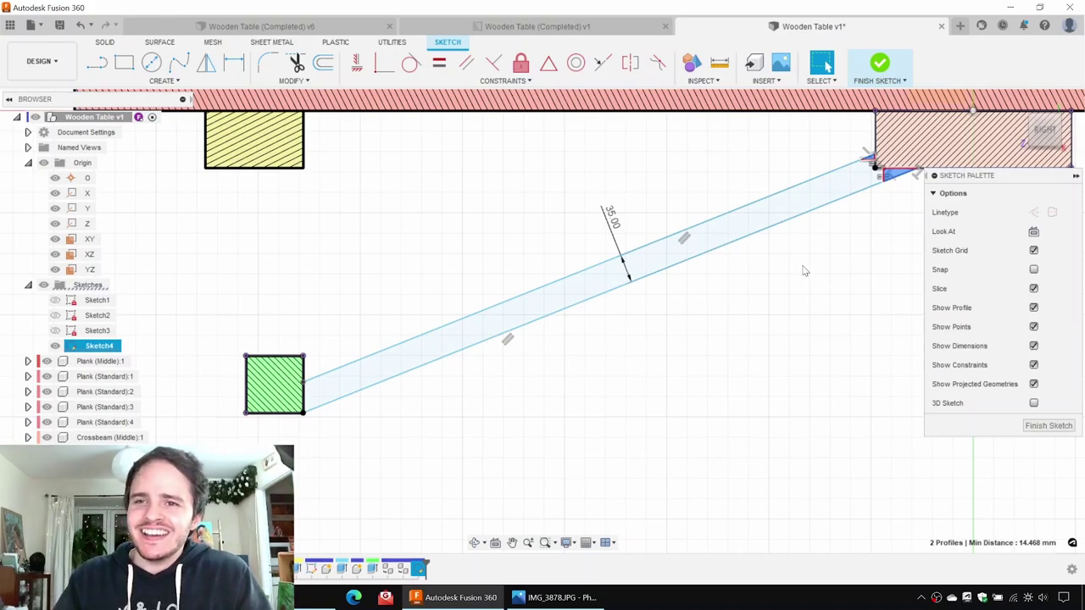
{"action": "middle_click_drag", "start_coordinate": [803, 266], "coordinate": [713, 293]}
{"action": "left_click", "coordinate": [879, 74]}
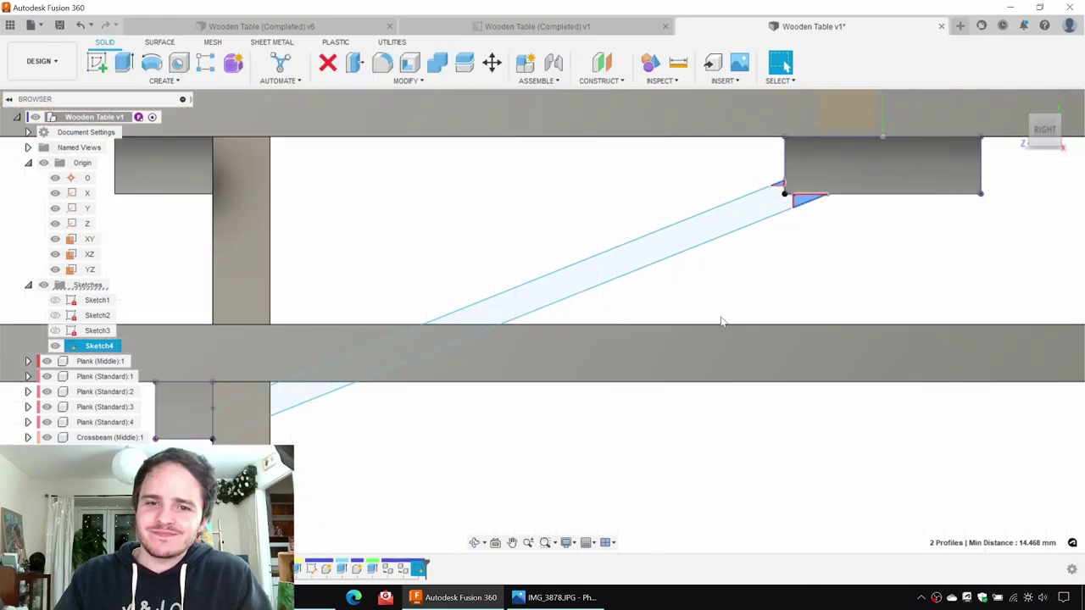
Step: Start a symmetric extrusion of the notched diagonal brace profile from its sketch plane
{"action": "middle_click_drag", "start_coordinate": [808, 246], "coordinate": [773, 249], "text": "shift"}
{"action": "scroll", "coordinate": [796, 237], "scroll_direction": "down", "scroll_amount": 1}
{"action": "key", "text": "e"}
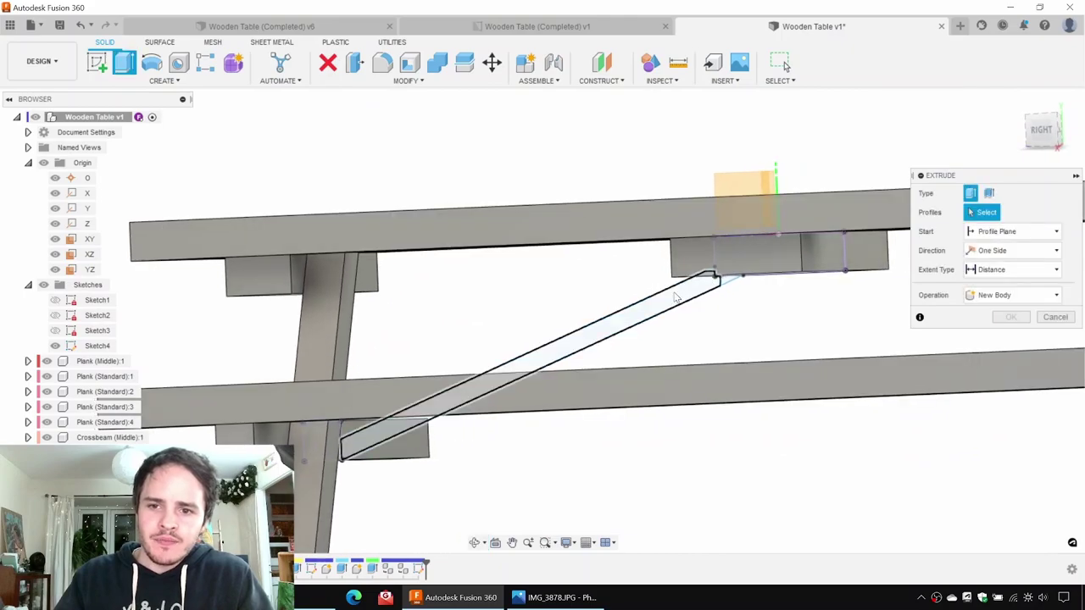
{"action": "left_click", "coordinate": [675, 296]}
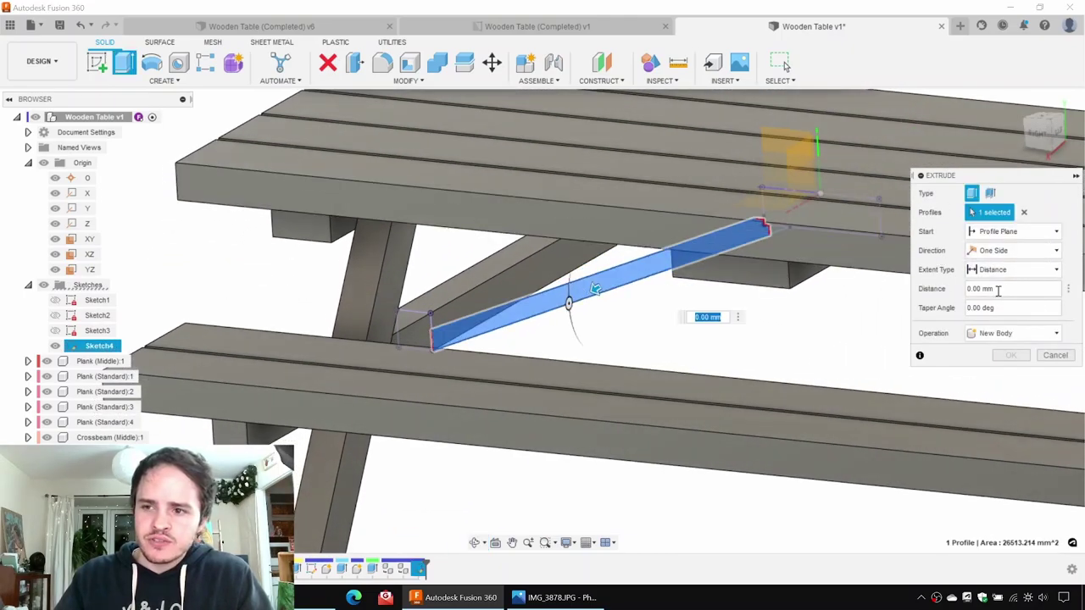
{"action": "left_click", "coordinate": [1017, 270]}
{"action": "left_click", "coordinate": [1021, 282]}
{"action": "left_click", "coordinate": [1021, 250]}
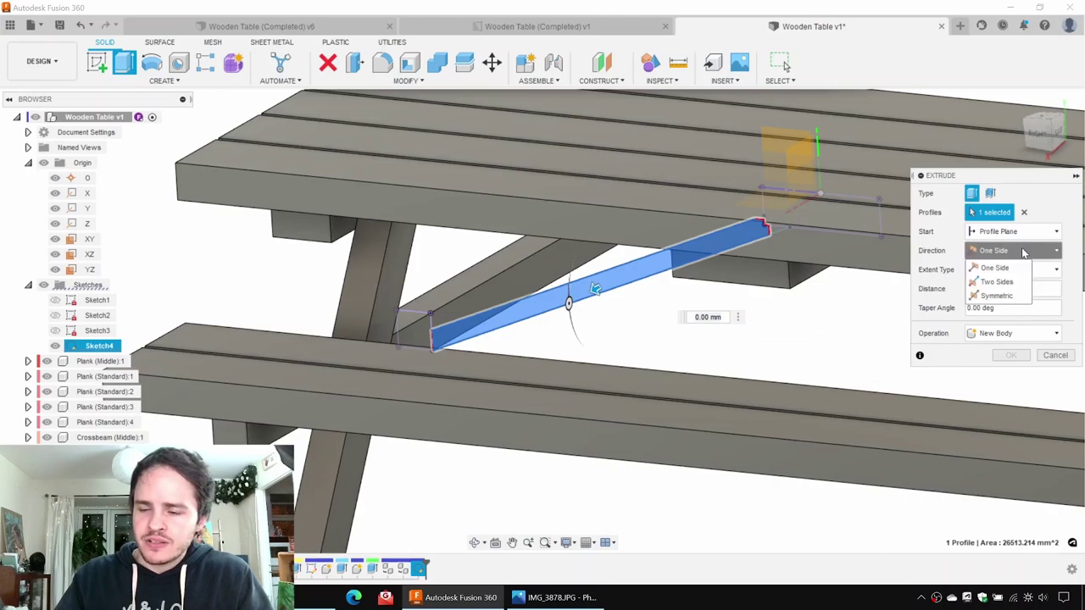
{"action": "left_click", "coordinate": [998, 284]}
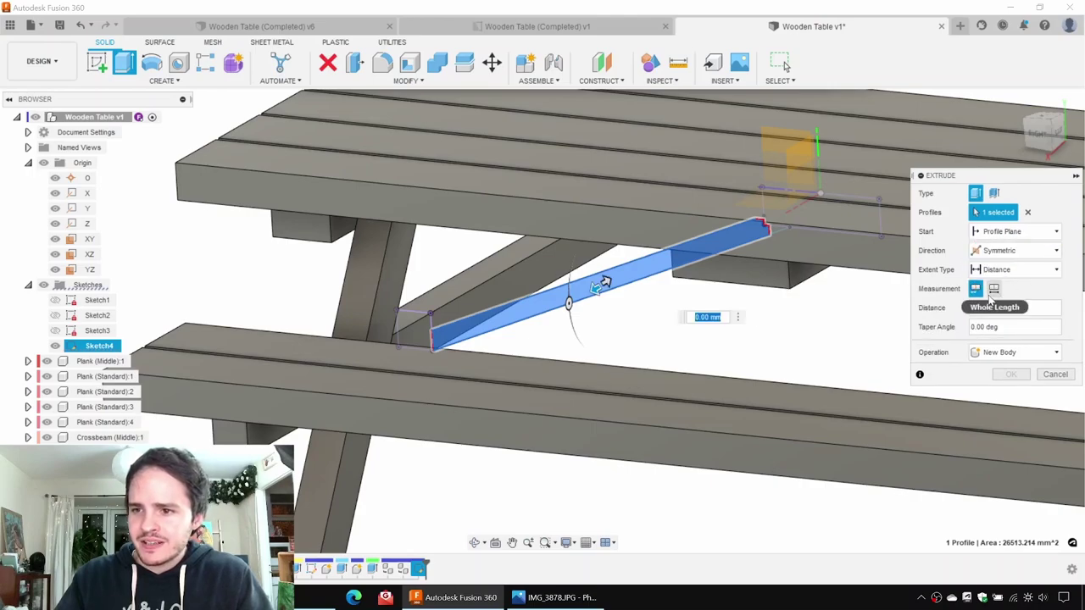
Step: Set the brace's extrusion to 80 mm measured over the whole length and create it as a new component
{"action": "left_click_drag", "start_coordinate": [585, 288], "coordinate": [550, 312]}
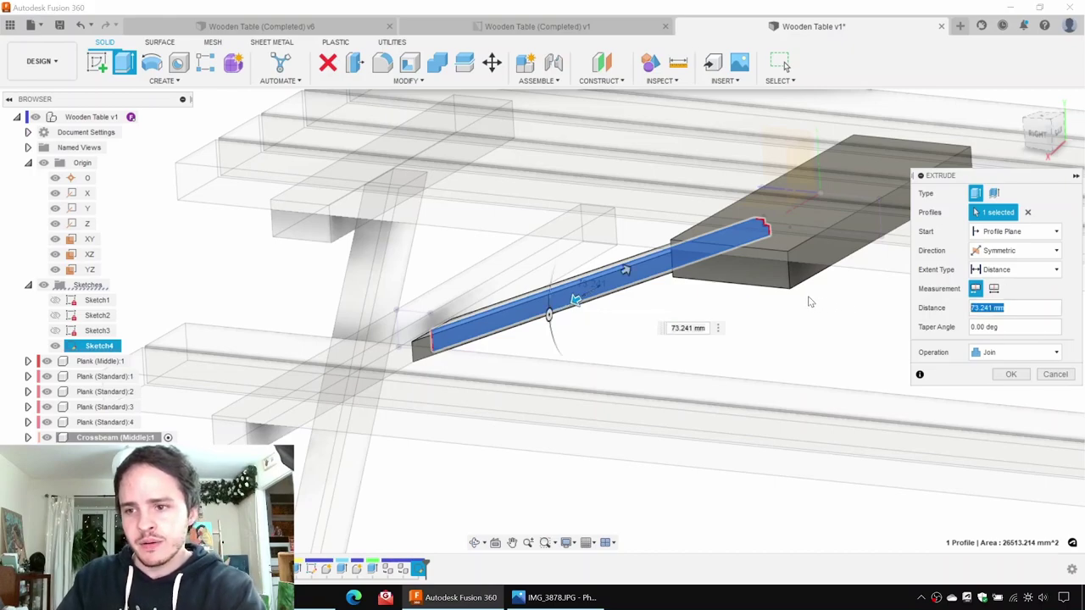
{"action": "type", "text": "80"}
{"action": "middle_click_drag", "start_coordinate": [571, 295], "coordinate": [669, 305], "text": "shift"}
{"action": "double_click", "coordinate": [1007, 310]}
{"action": "type", "text": "70"}
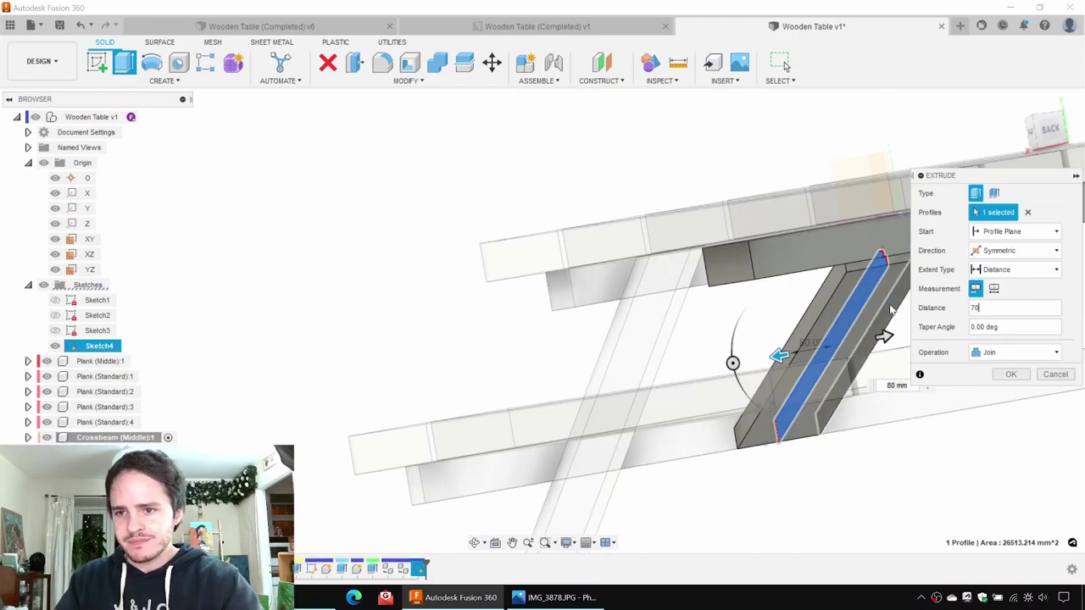
{"action": "left_click", "coordinate": [993, 290]}
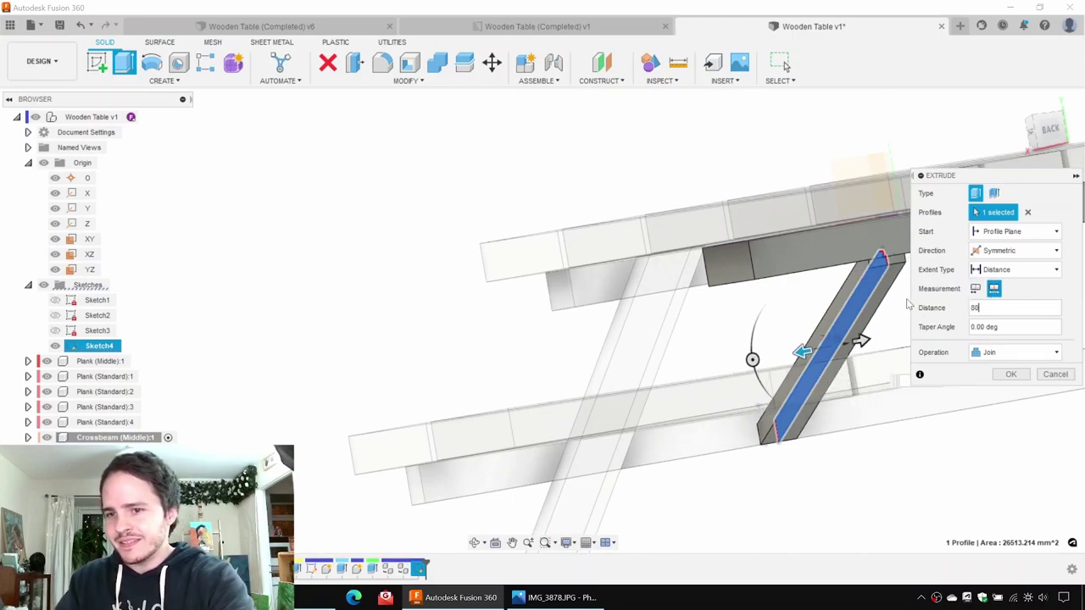
{"action": "middle_click_drag", "start_coordinate": [900, 309], "coordinate": [835, 298], "text": "shift"}
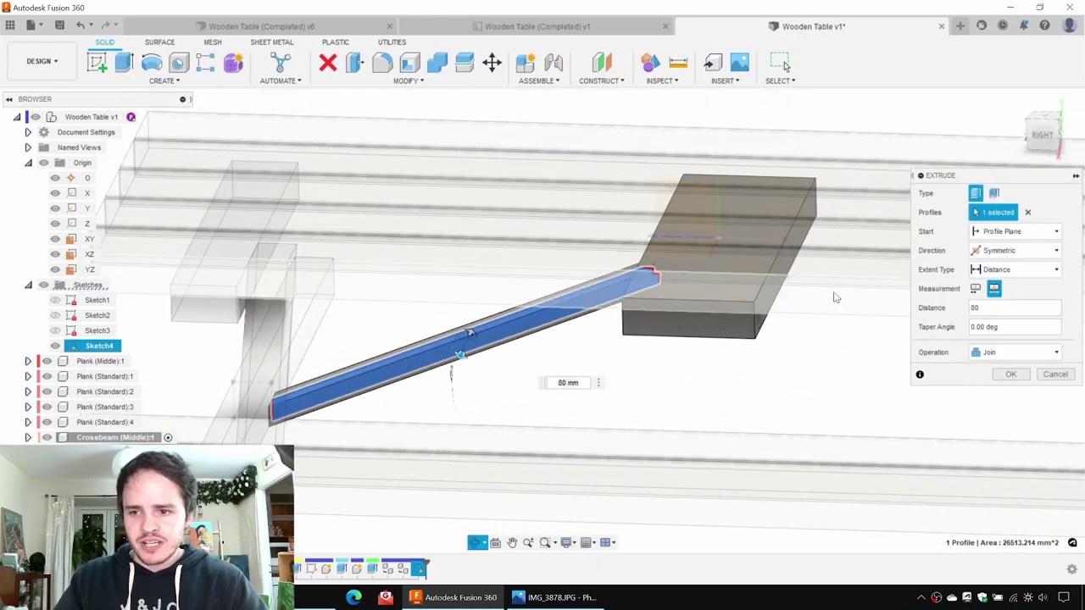
{"action": "left_click", "coordinate": [1016, 351]}
{"action": "left_click", "coordinate": [997, 428]}
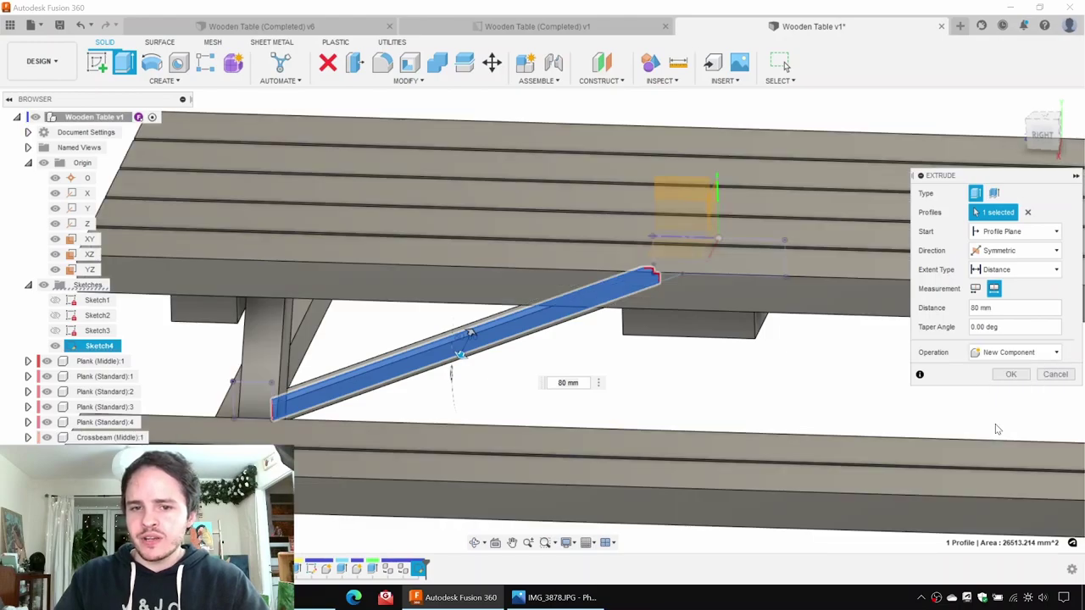
{"action": "left_click", "coordinate": [1011, 374]}
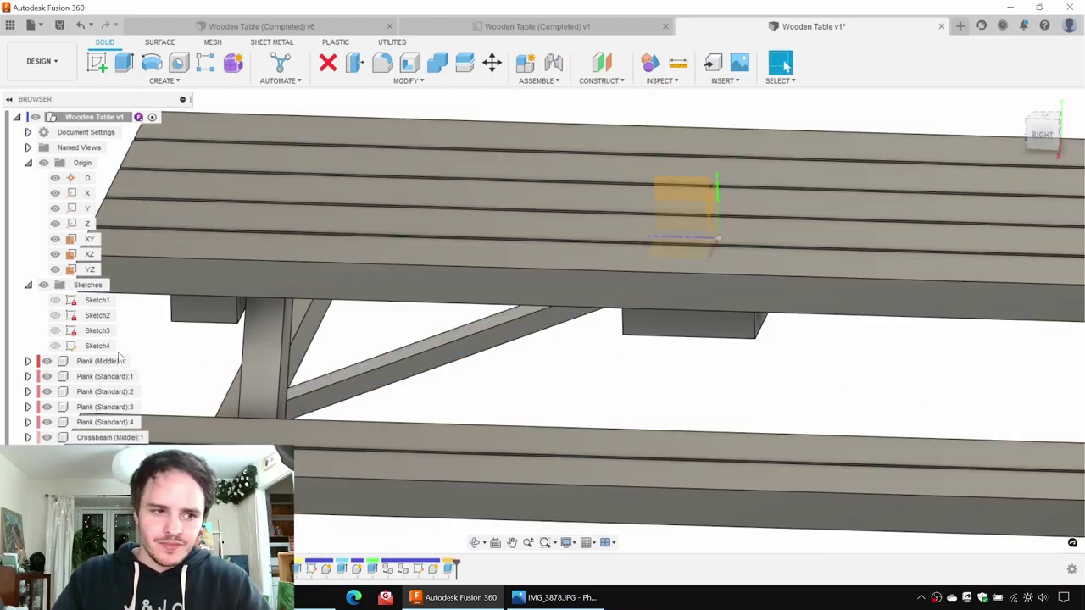
Step: Collapse the list of sketches and hide the origin geometry
{"action": "left_click", "coordinate": [28, 286]}
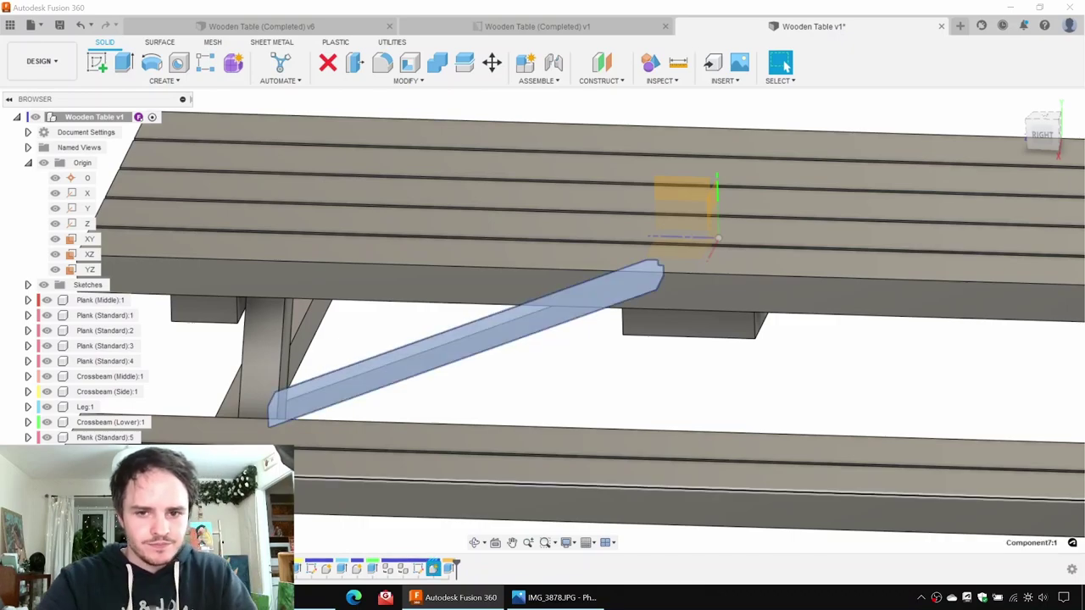
{"action": "mouse_move", "coordinate": [605, 362]}
{"action": "middle_mouse_down", "text": "shift"}
{"action": "mouse_move", "coordinate": [613, 325]}
{"action": "mouse_move", "coordinate": [588, 345]}
{"action": "mouse_move", "coordinate": [597, 360]}
{"action": "middle_mouse_up", "text": "shift"}
{"action": "scroll", "coordinate": [596, 360], "scroll_direction": "down", "scroll_amount": 3}
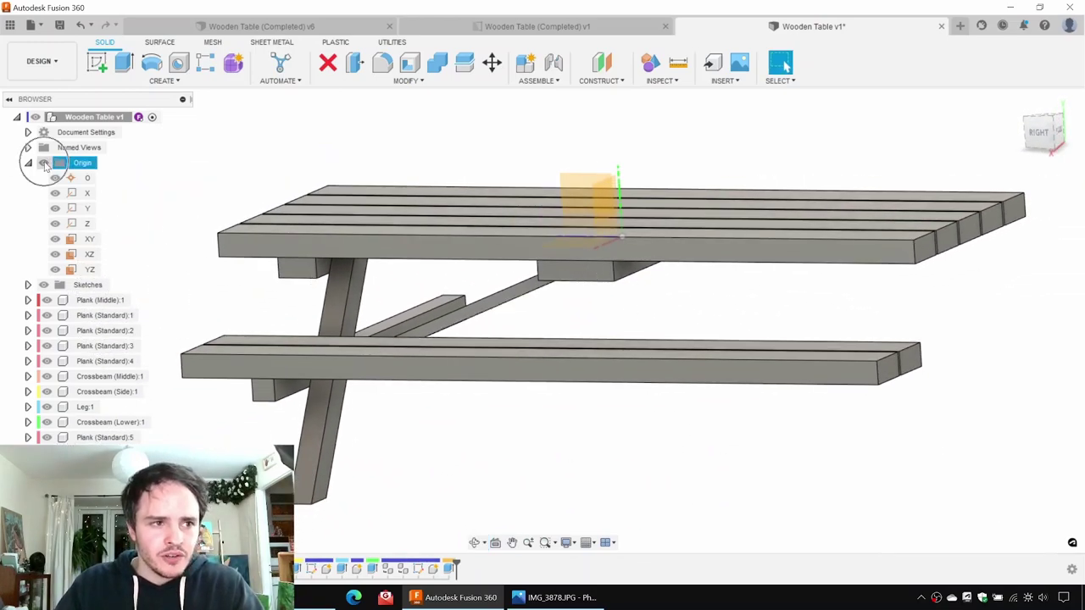
{"action": "left_click", "coordinate": [44, 162]}
{"action": "mouse_move", "coordinate": [286, 173]}
{"action": "middle_mouse_down", "text": "shift"}
{"action": "mouse_move", "coordinate": [273, 147]}
{"action": "mouse_move", "coordinate": [222, 156]}
{"action": "mouse_move", "coordinate": [273, 154]}
{"action": "mouse_move", "coordinate": [288, 166]}
{"action": "middle_mouse_up", "text": "shift"}
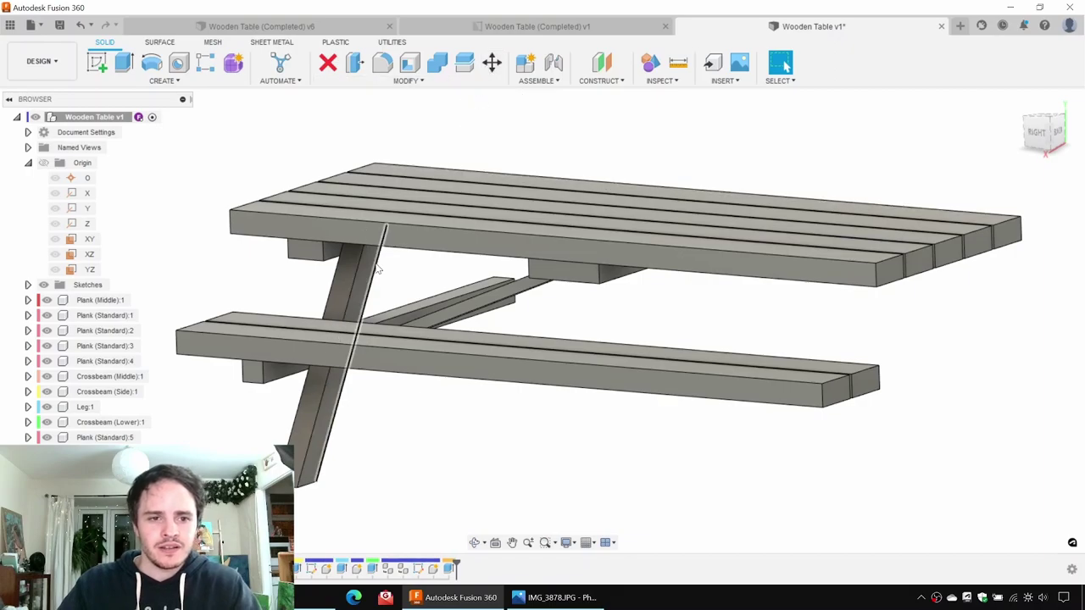
Step: Duplicate the leg component and set the copy's move type to Rotate
{"action": "left_click", "coordinate": [84, 407]}
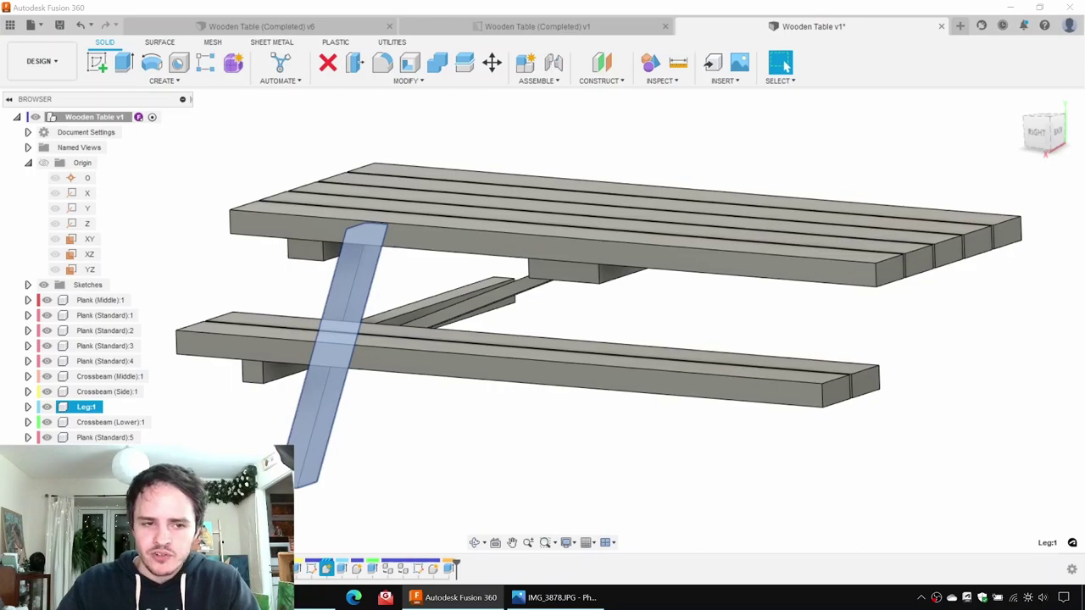
{"action": "key", "text": "Escape"}
{"action": "key", "text": "m"}
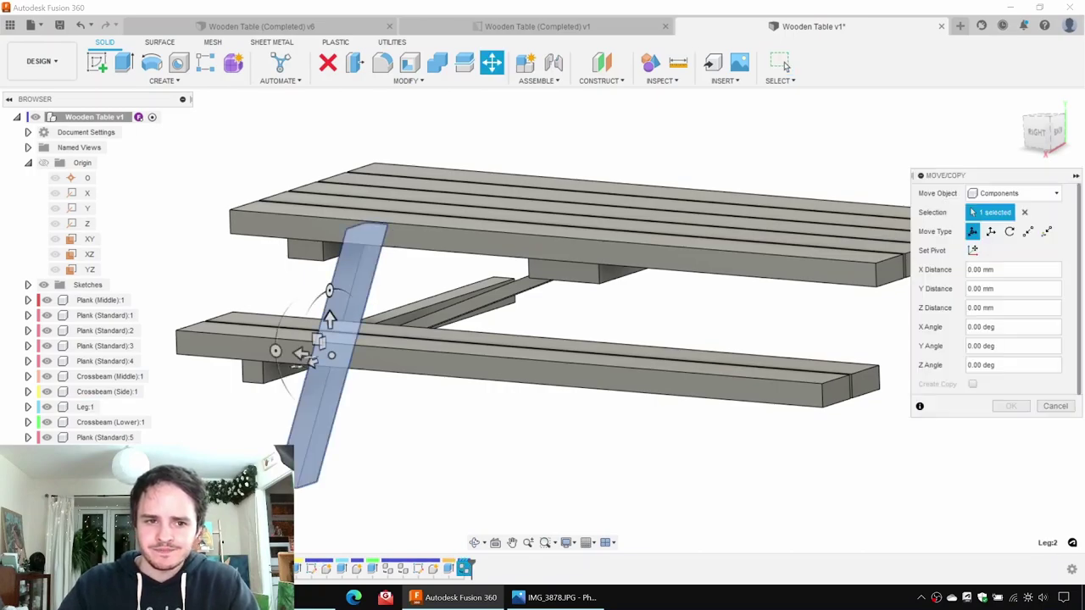
{"action": "left_click", "coordinate": [1015, 237]}
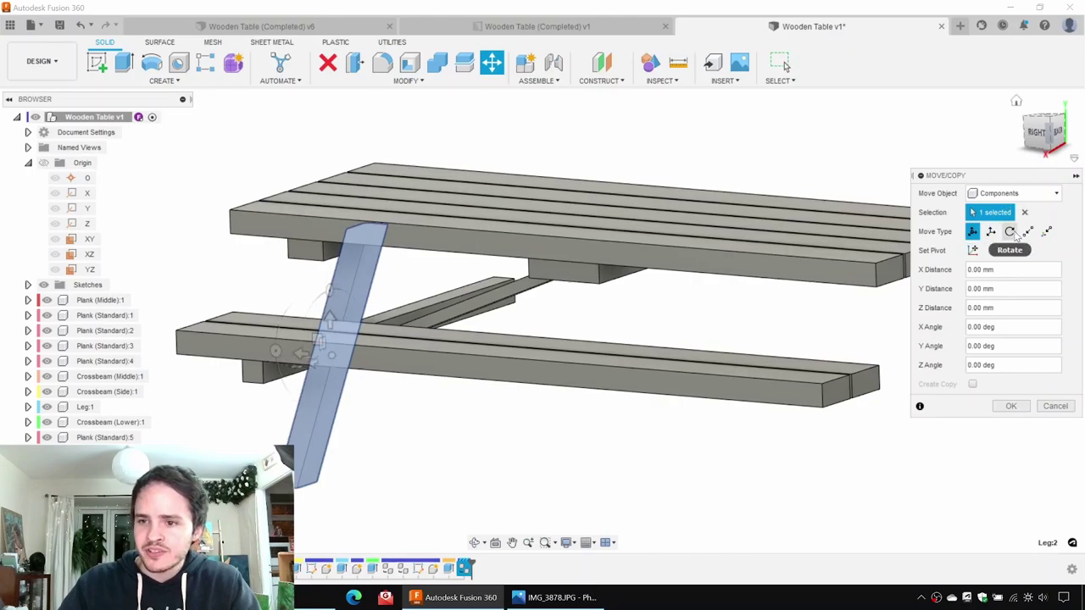
{"action": "left_click", "coordinate": [1011, 234]}
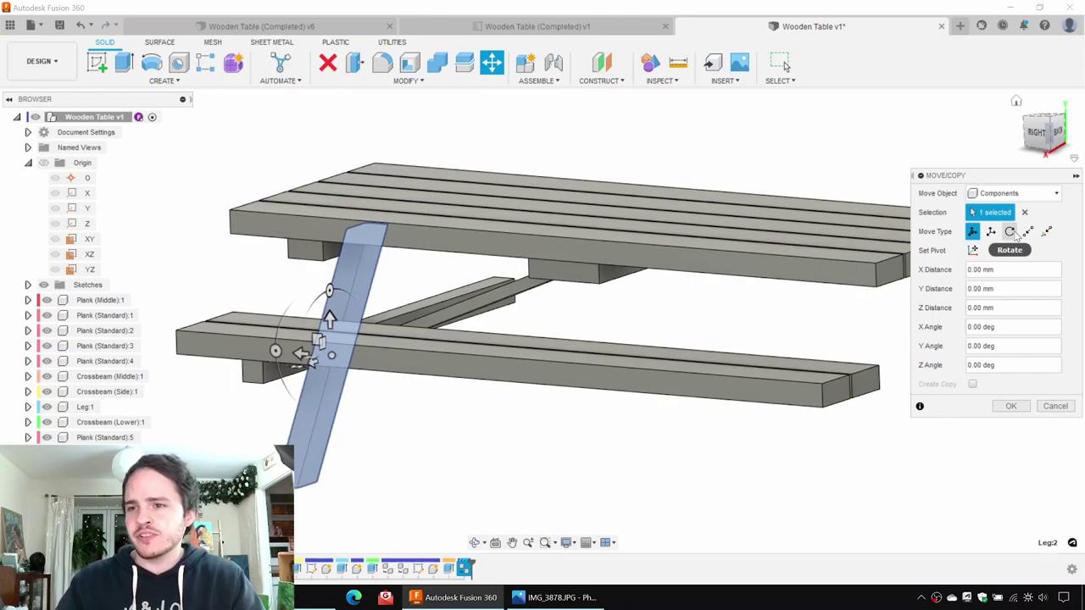
{"action": "left_click", "coordinate": [1014, 236]}
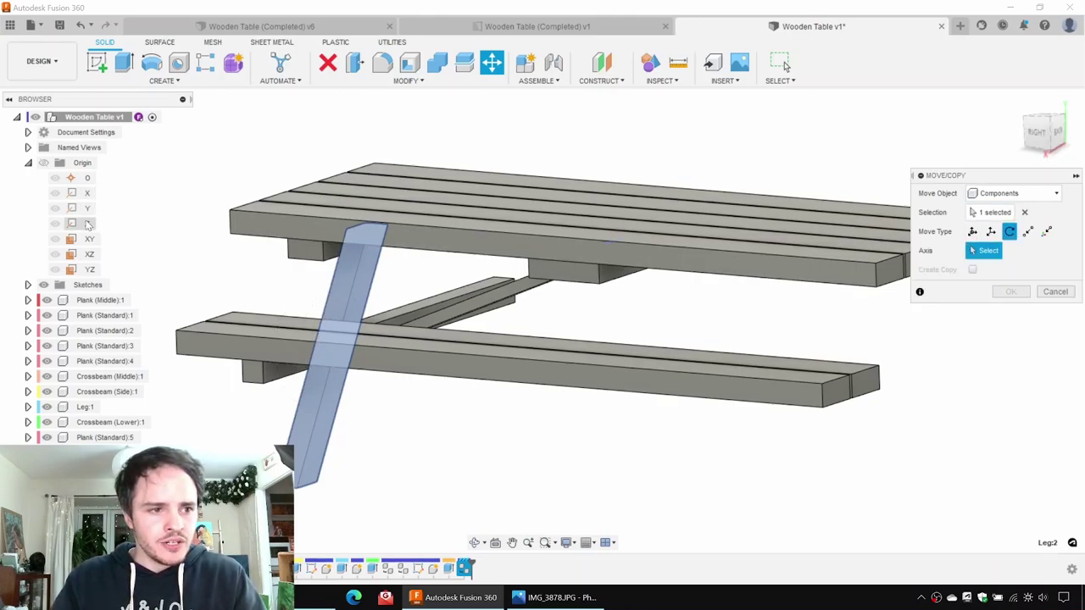
Step: Show the origin geometry and rotate the copied leg 180 degrees about the vertical Y axis
{"action": "left_click", "coordinate": [38, 167]}
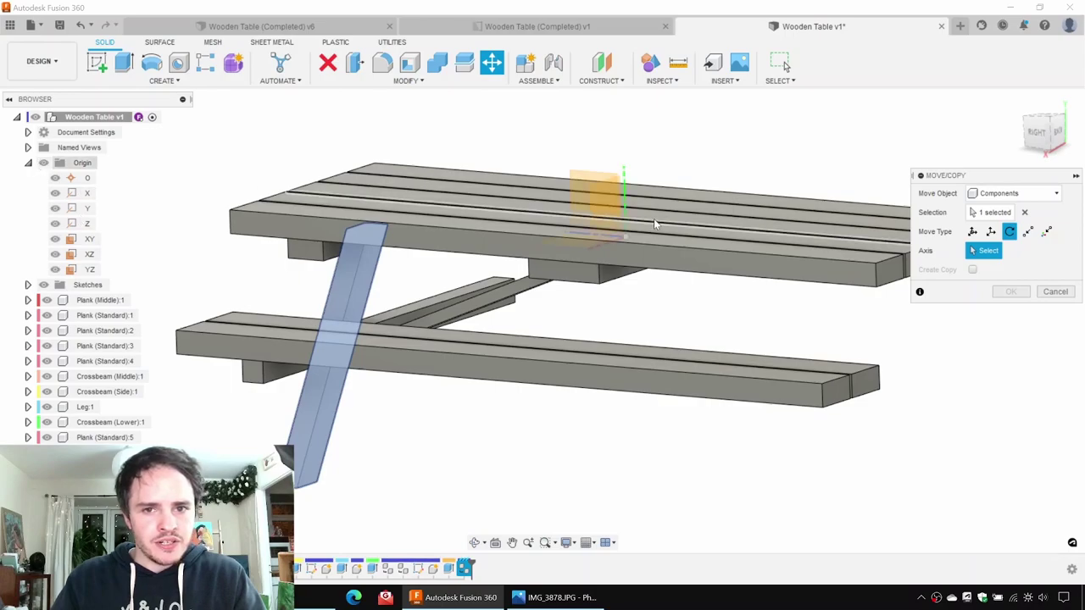
{"action": "left_click", "coordinate": [624, 173]}
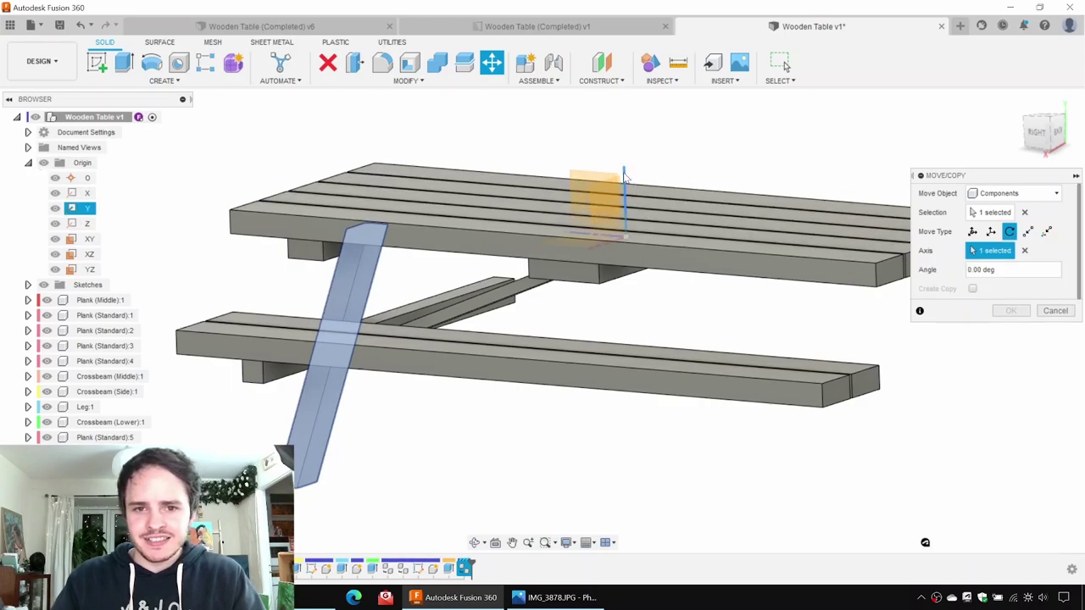
{"action": "middle_click_drag", "start_coordinate": [717, 164], "coordinate": [784, 186], "text": "shift"}
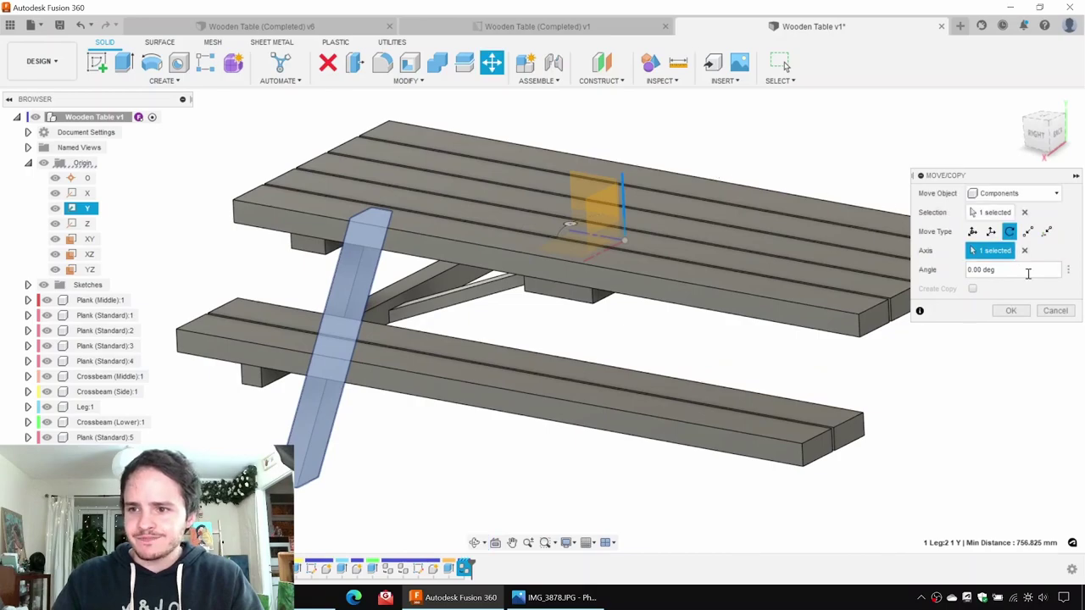
{"action": "type", "text": "180"}
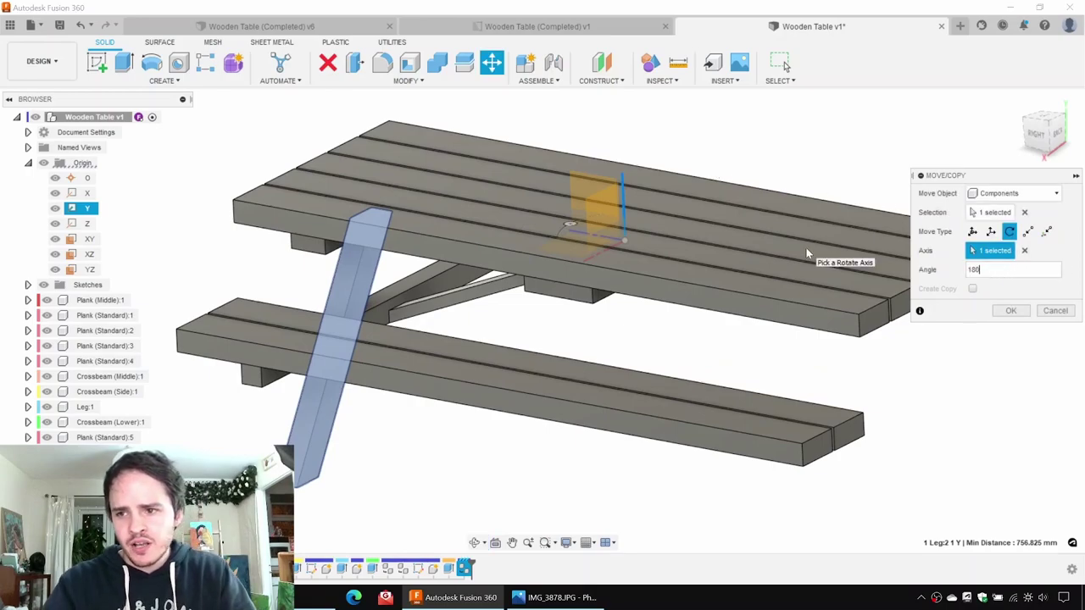
{"action": "middle_click_drag", "start_coordinate": [779, 260], "coordinate": [669, 273]}
{"action": "key", "text": "Return"}
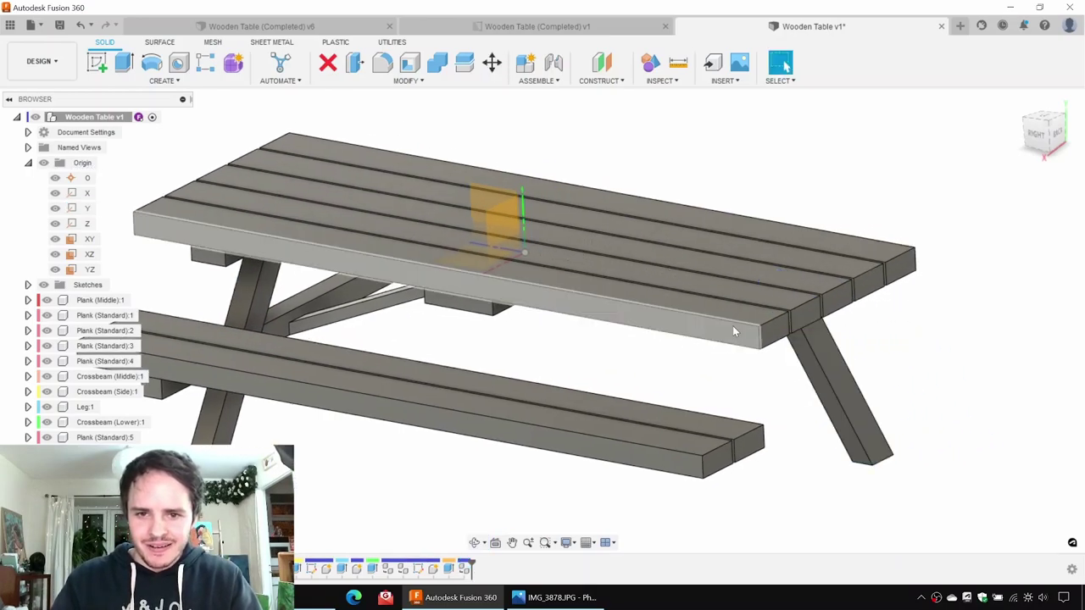
Step: Measure the distance between the matching side faces of the original leg and the rotated leg
{"action": "middle_click_drag", "start_coordinate": [732, 325], "coordinate": [710, 367], "text": "shift"}
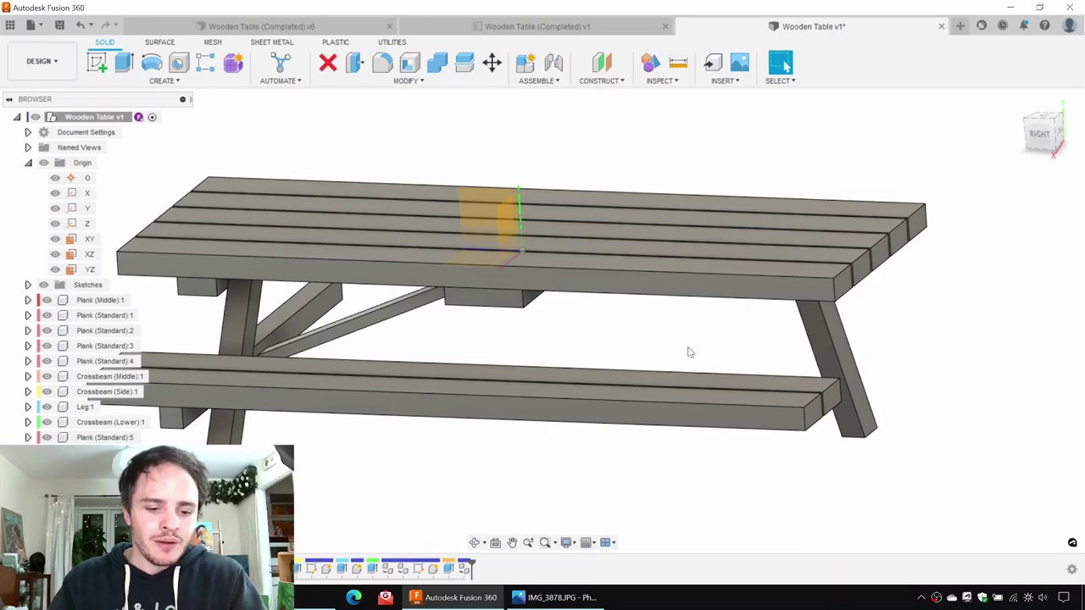
{"action": "key", "text": "i"}
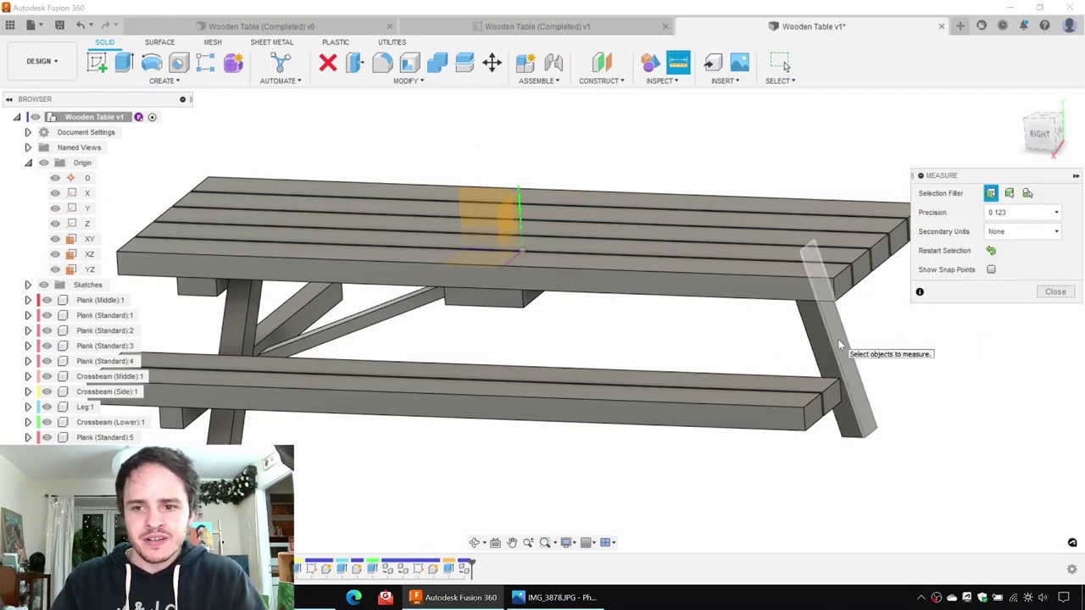
{"action": "left_click", "coordinate": [838, 345]}
{"action": "middle_click_drag", "start_coordinate": [838, 345], "coordinate": [606, 361], "text": "shift"}
{"action": "scroll", "coordinate": [294, 327], "scroll_direction": "up", "scroll_amount": 2}
{"action": "scroll", "coordinate": [251, 324], "scroll_direction": "up", "scroll_amount": 2}
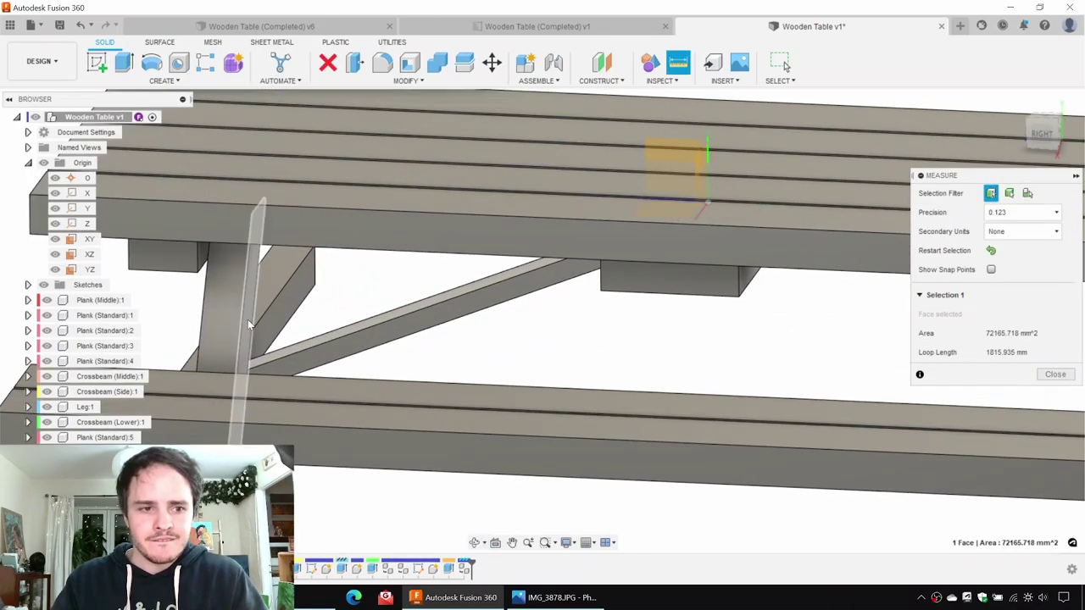
{"action": "left_click", "coordinate": [250, 324]}
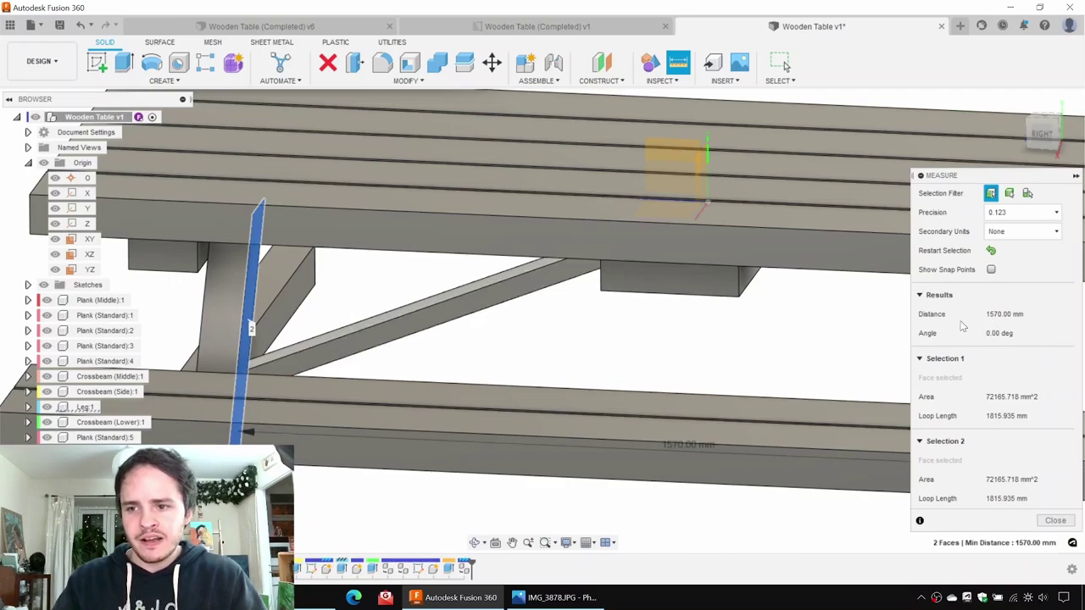
{"action": "scroll", "coordinate": [722, 340], "scroll_direction": "down", "scroll_amount": 5}
{"action": "key", "text": "Escape"}
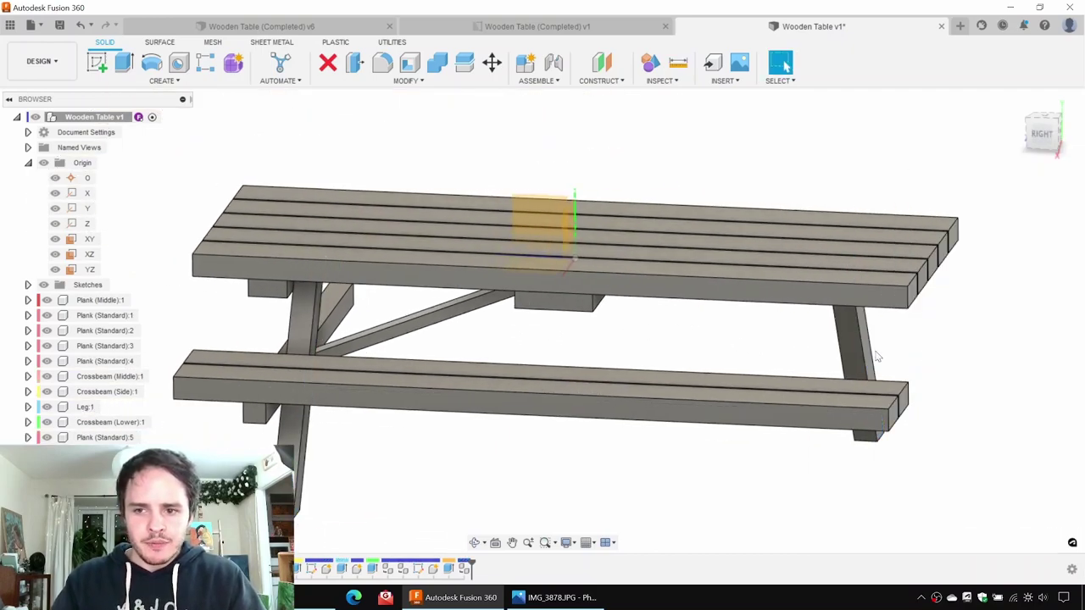
Step: Duplicate the rotated leg and move the copy -1570 mm along Z to the table's other end
{"action": "left_click", "coordinate": [464, 567]}
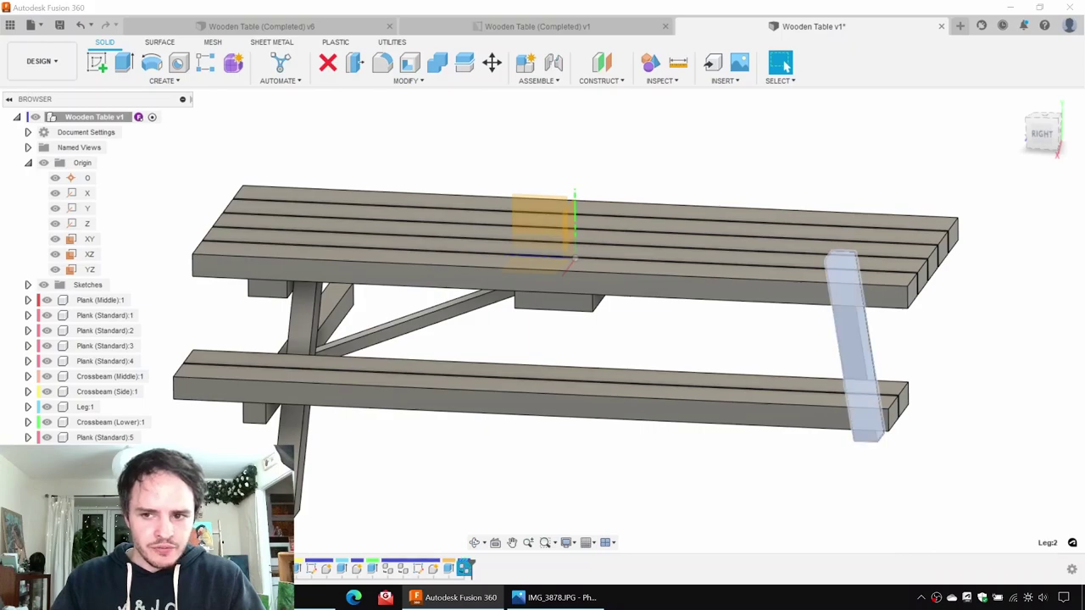
{"action": "key", "text": "ctrl+c"}
{"action": "key", "text": "ctrl+v"}
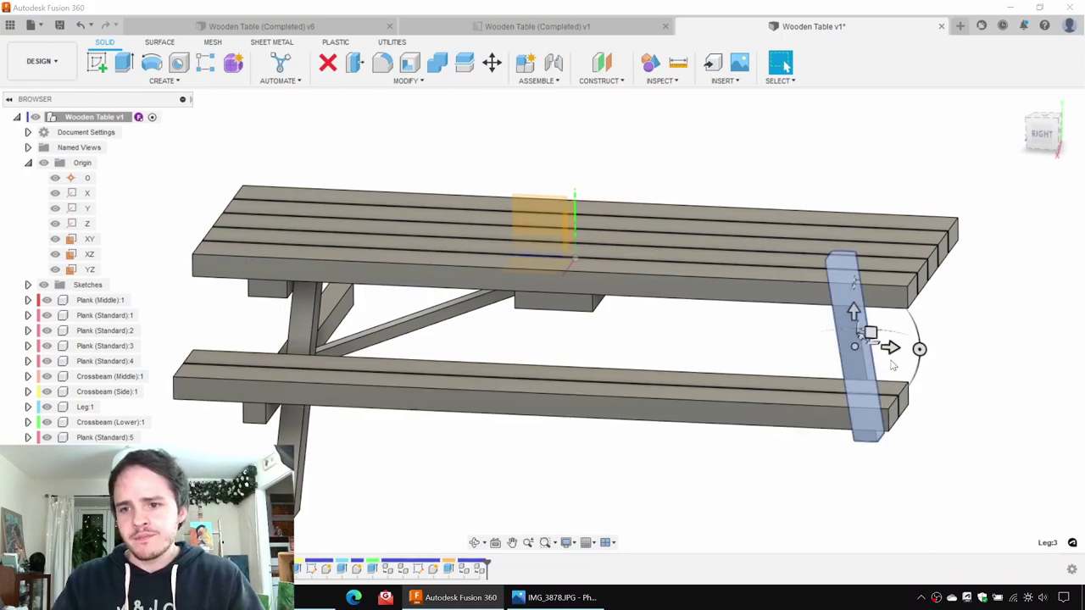
{"action": "left_click_drag", "start_coordinate": [891, 347], "coordinate": [716, 361]}
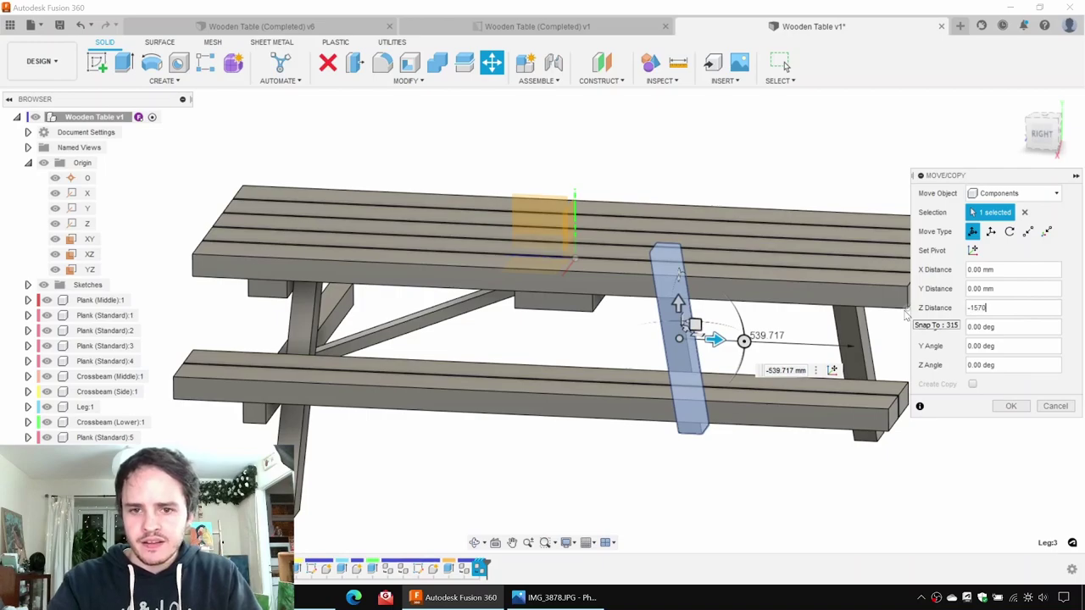
{"action": "key", "text": "Return"}
{"action": "middle_click_drag", "start_coordinate": [593, 412], "coordinate": [555, 395], "text": "shift"}
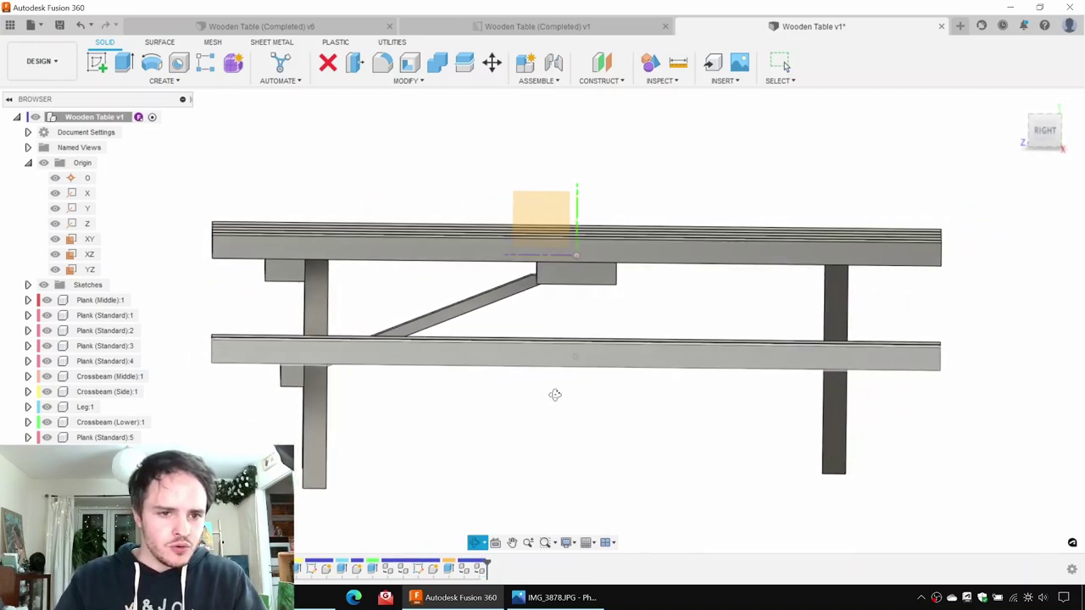
{"action": "left_click", "coordinate": [1035, 140]}
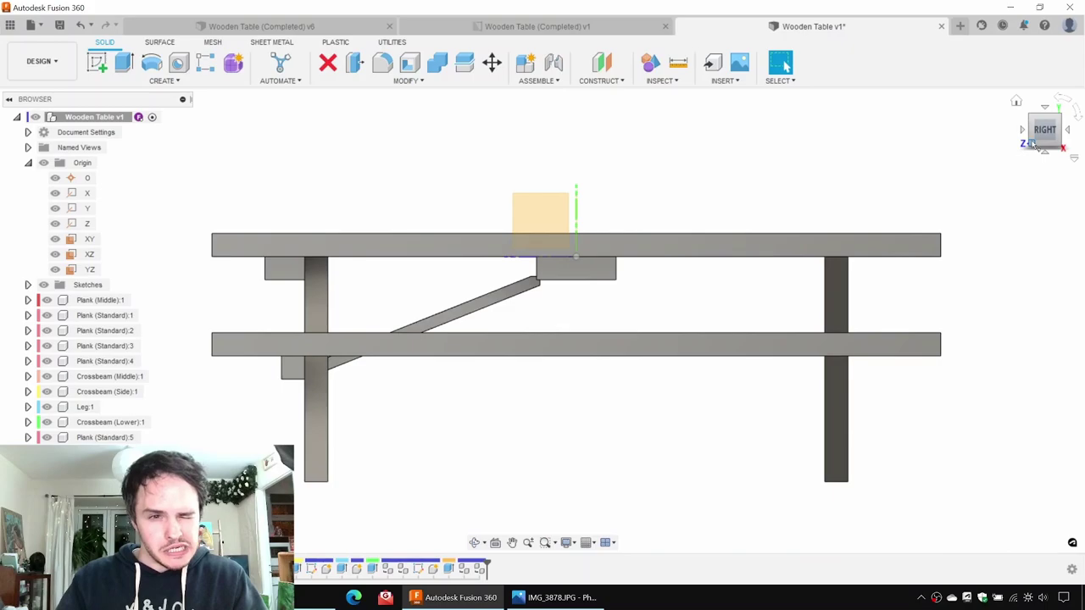
{"action": "middle_click_drag", "start_coordinate": [615, 283], "coordinate": [480, 399], "text": "shift"}
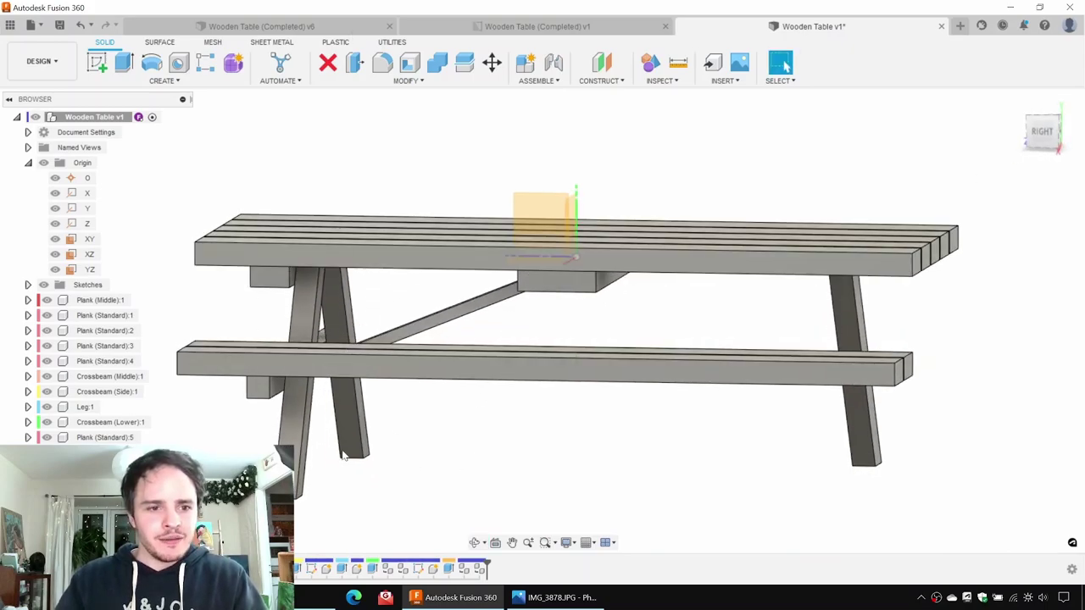
Step: Duplicate the original leg and move the copy -1570 mm along Z to the table's other end
{"action": "left_click", "coordinate": [85, 409]}
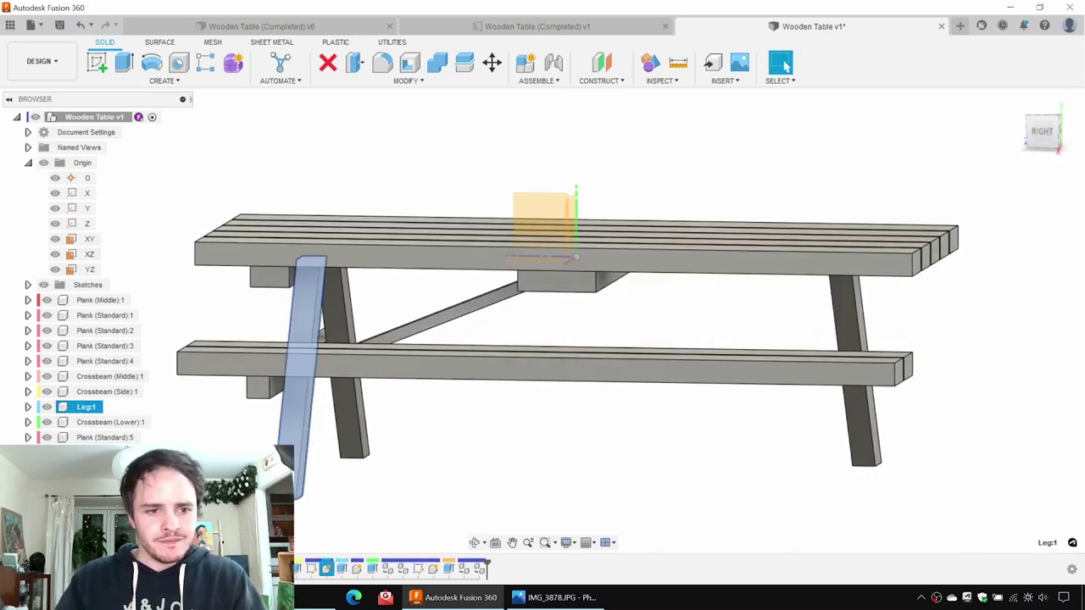
{"action": "key", "text": "m"}
{"action": "left_click_drag", "start_coordinate": [264, 379], "coordinate": [360, 390]}
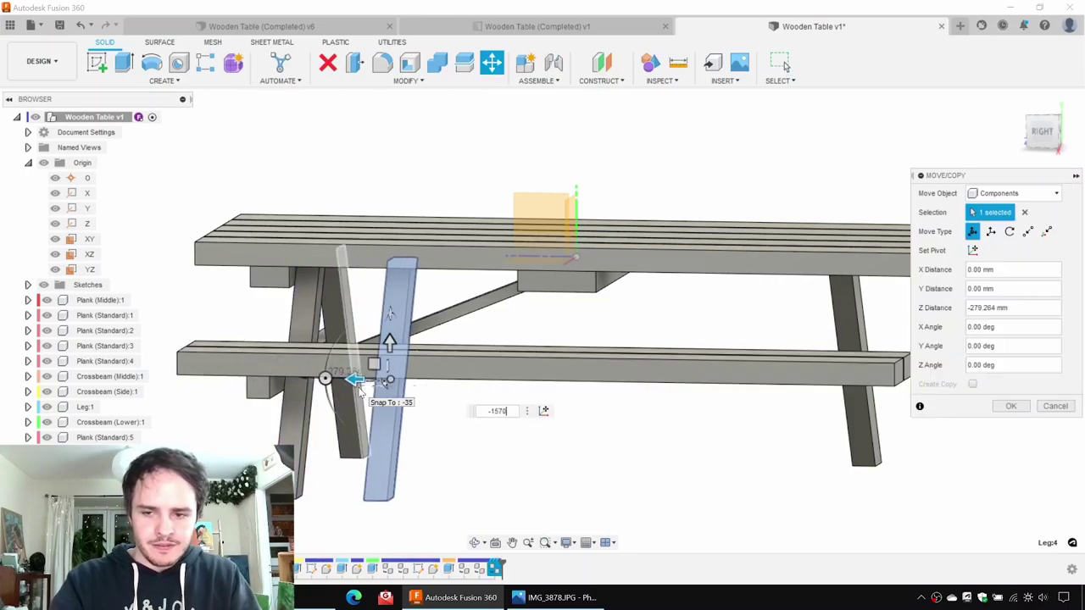
{"action": "key", "text": "Return"}
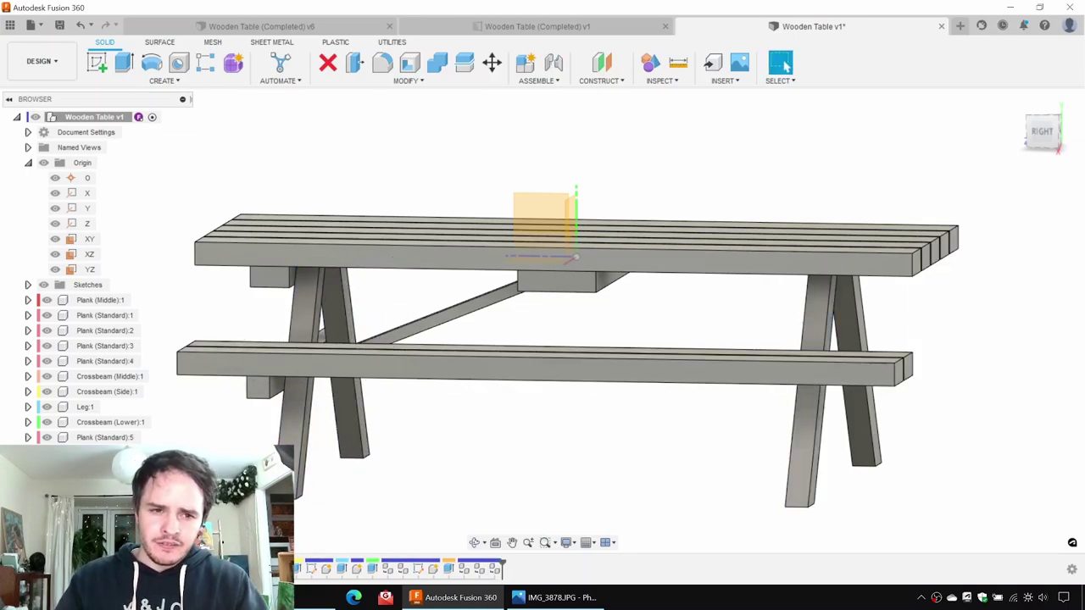
{"action": "middle_click_drag", "start_coordinate": [391, 414], "coordinate": [593, 373], "text": "shift"}
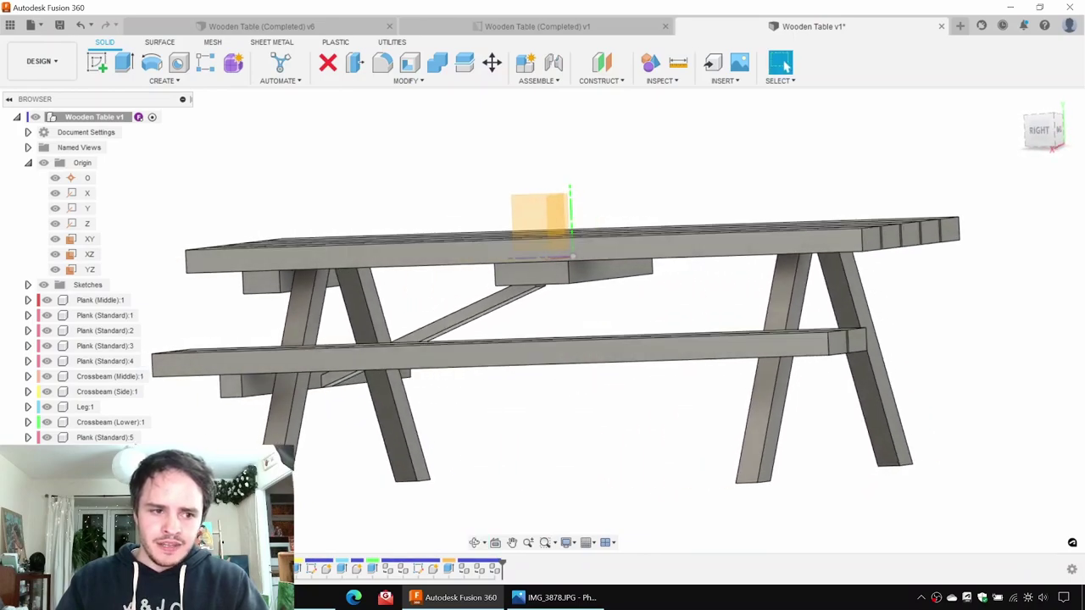
{"action": "left_click", "coordinate": [464, 568]}
{"action": "left_click", "coordinate": [479, 569]}
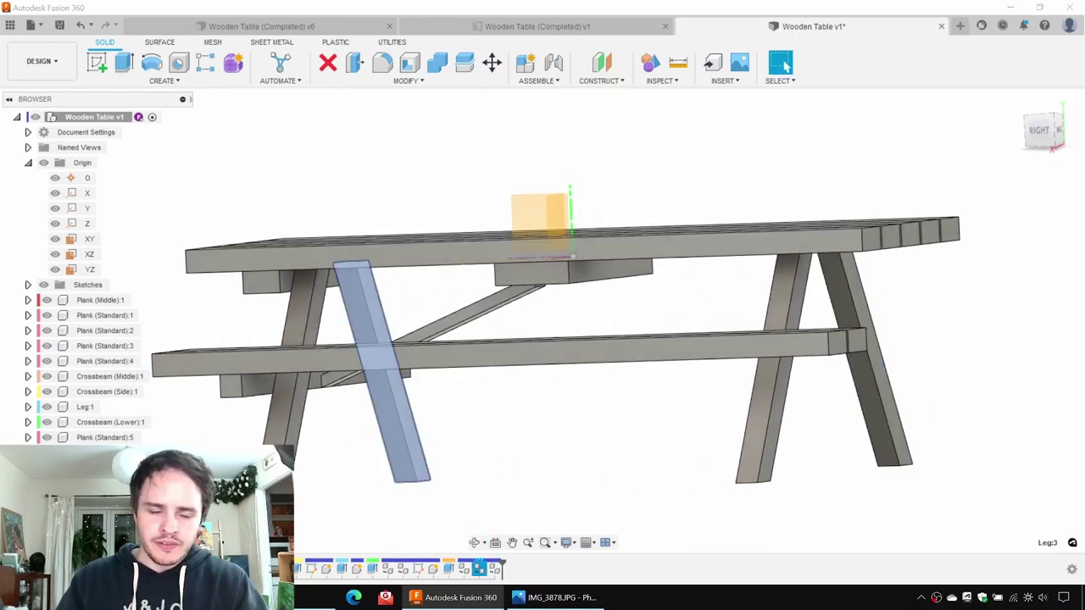
{"action": "left_click", "coordinate": [432, 568]}
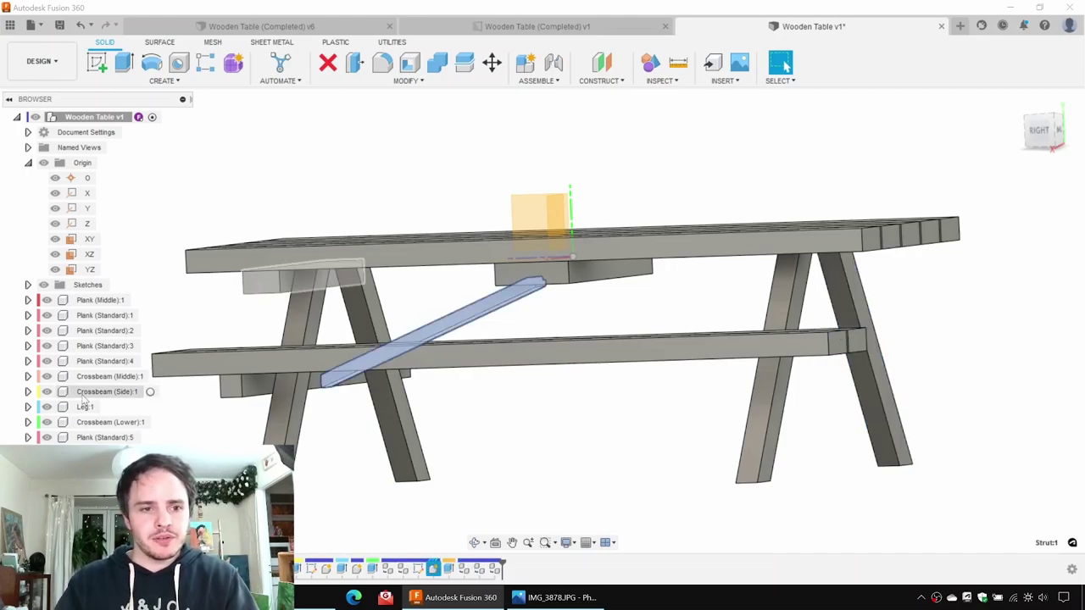
{"action": "left_click", "coordinate": [300, 302]}
{"action": "left_click", "coordinate": [375, 308]}
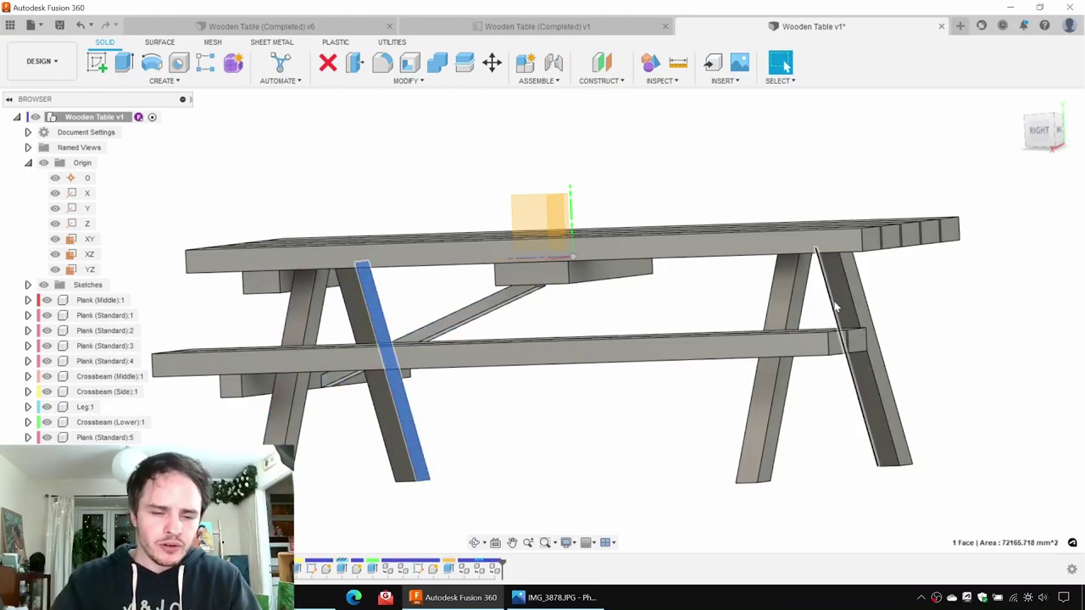
{"action": "key", "text": "Escape"}
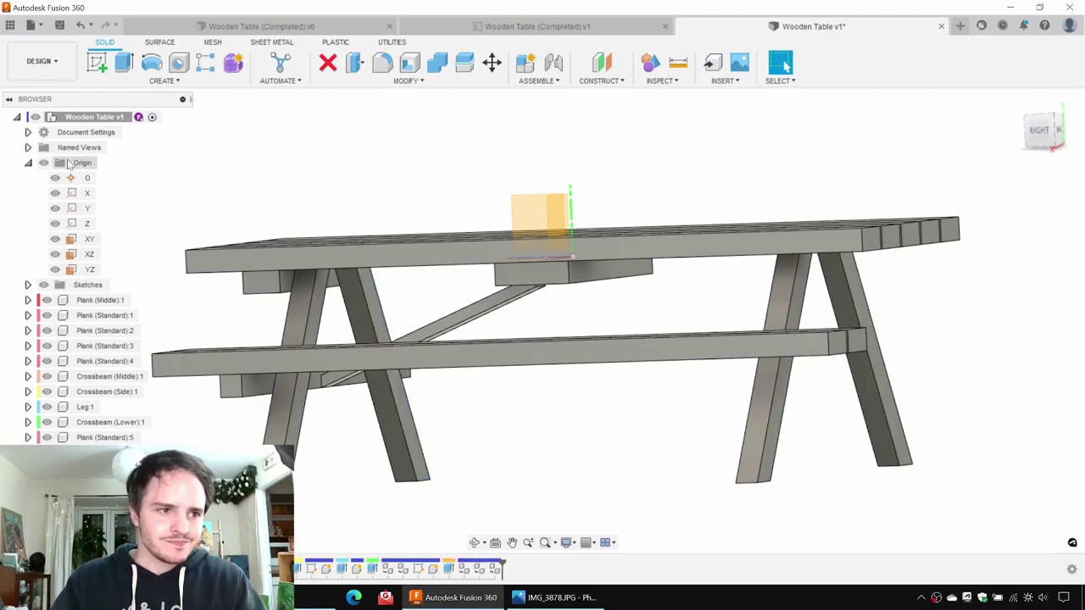
Step: Hide the origin geometry
{"action": "left_click", "coordinate": [44, 162]}
{"action": "middle_click_drag", "start_coordinate": [379, 175], "coordinate": [582, 228], "text": "shift"}
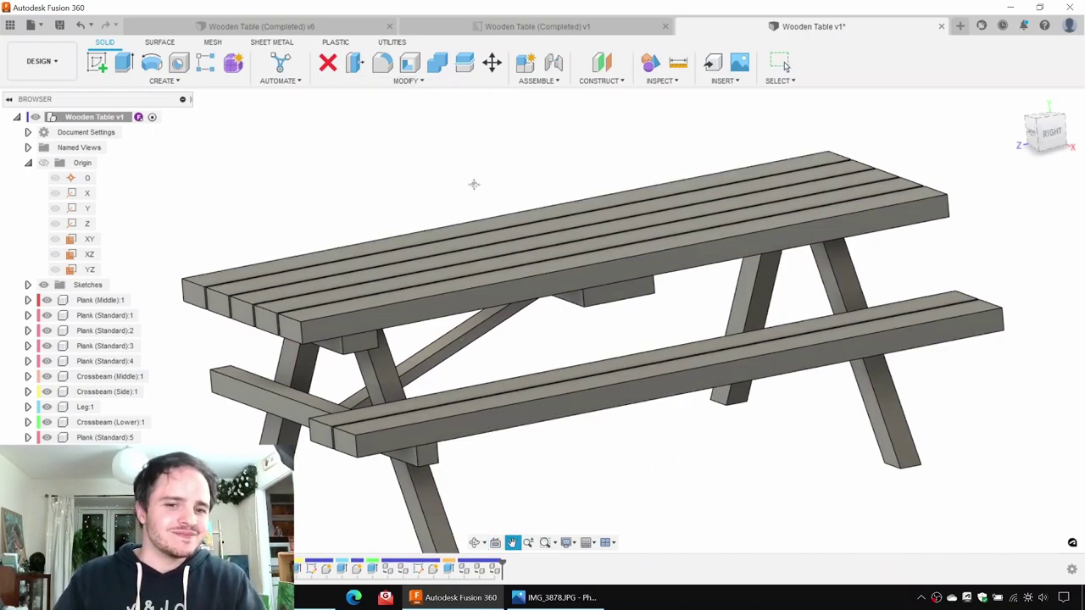
{"action": "middle_click_drag", "start_coordinate": [473, 184], "coordinate": [492, 326], "text": "shift"}
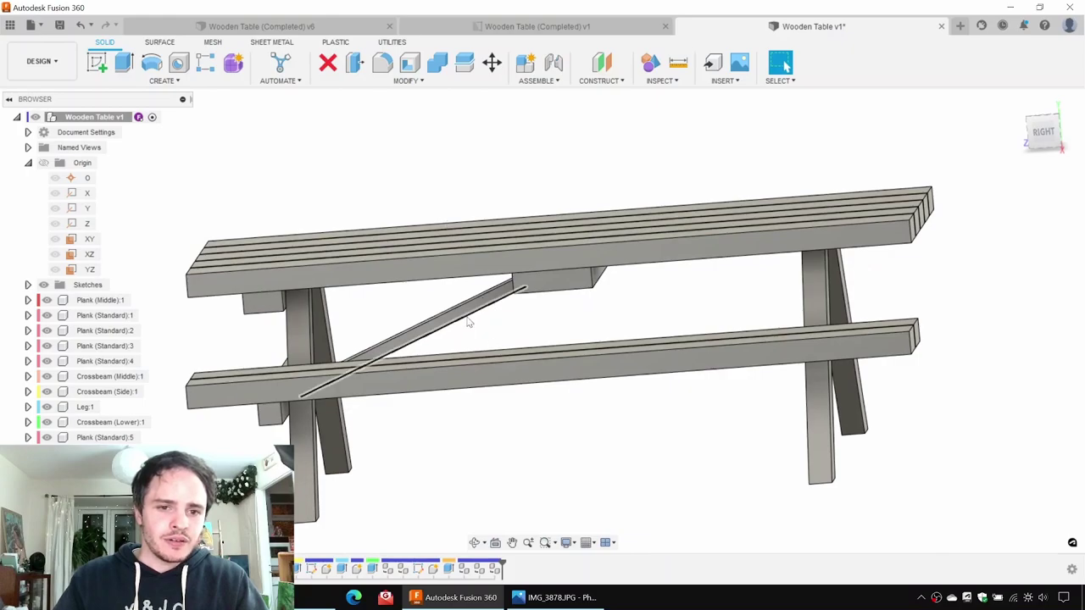
{"action": "left_click", "coordinate": [465, 315]}
{"action": "left_click", "coordinate": [540, 330]}
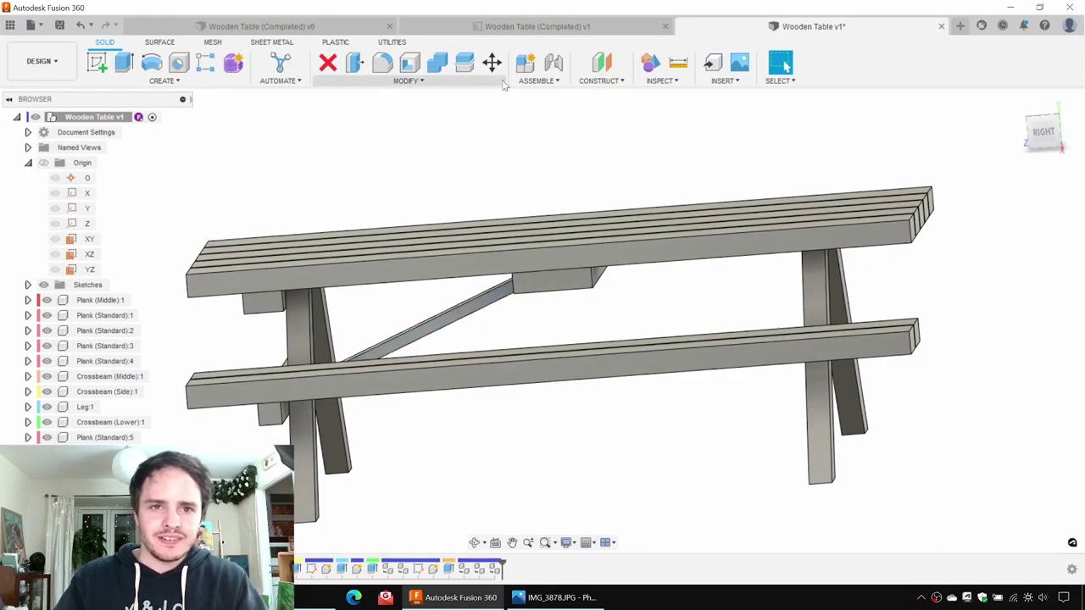
Step: Duplicate the diagonal strut and rotate the copy 180 degrees about the vertical Y axis
{"action": "left_click", "coordinate": [100, 483]}
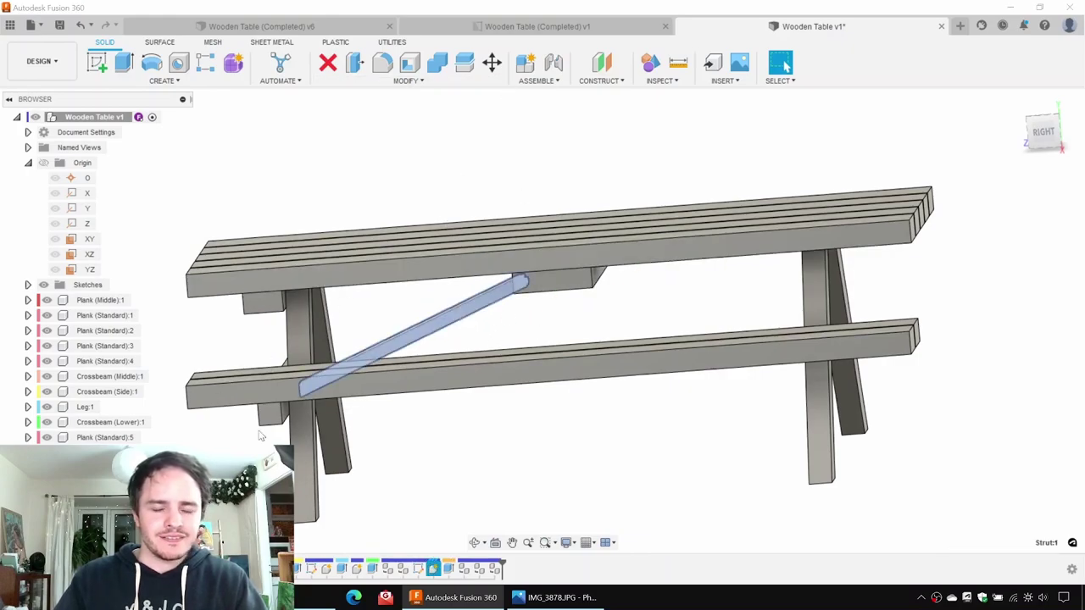
{"action": "left_click", "coordinate": [665, 312]}
{"action": "key", "text": "ctrl+v"}
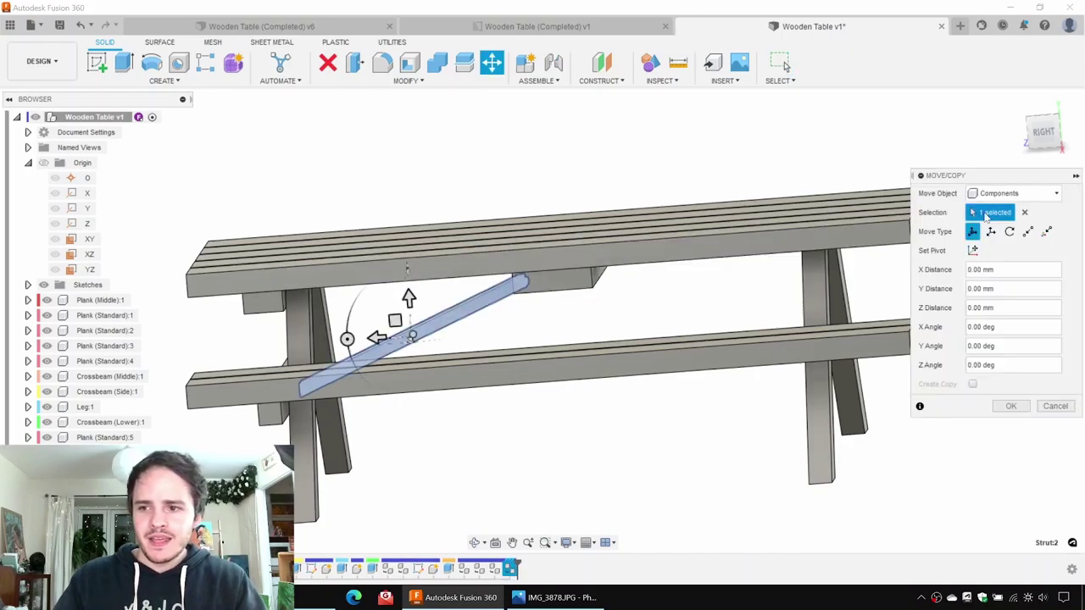
{"action": "left_click", "coordinate": [1011, 233]}
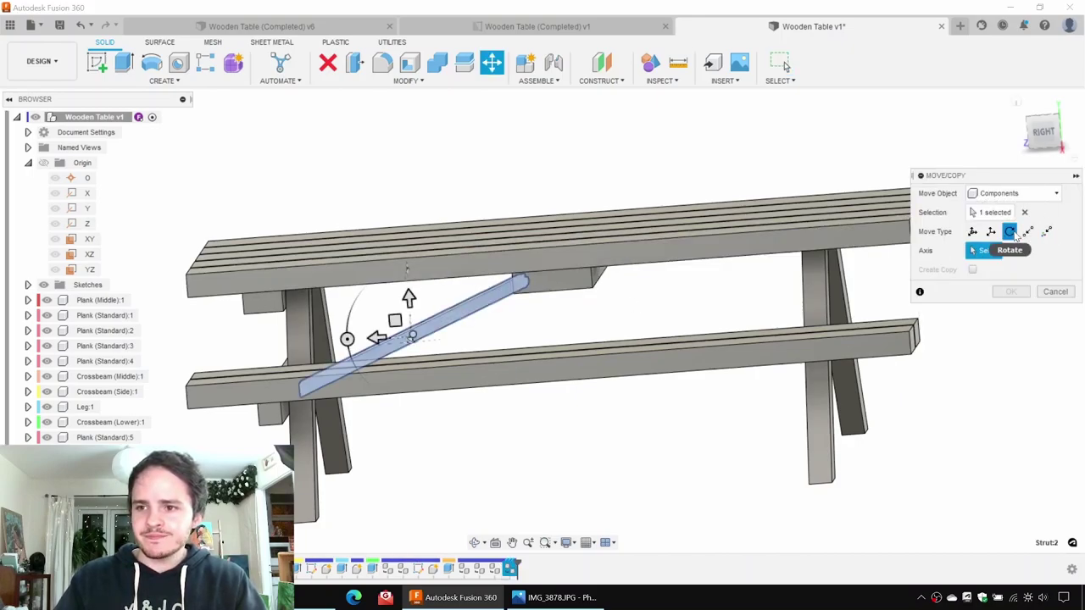
{"action": "left_click", "coordinate": [88, 208]}
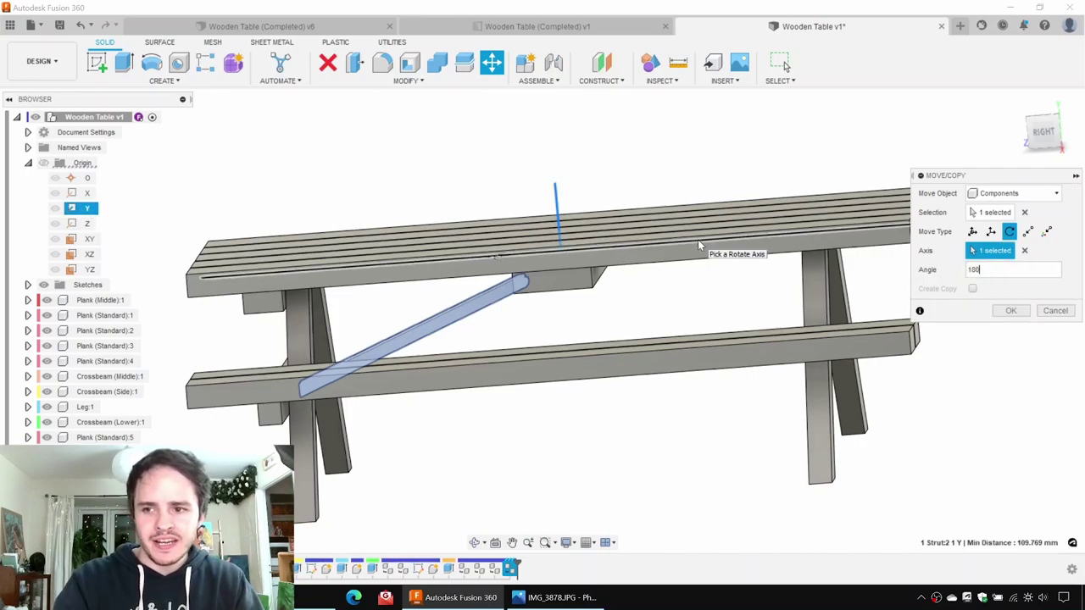
{"action": "key", "text": "Return"}
{"action": "middle_click_drag", "start_coordinate": [719, 274], "coordinate": [387, 295], "text": "shift"}
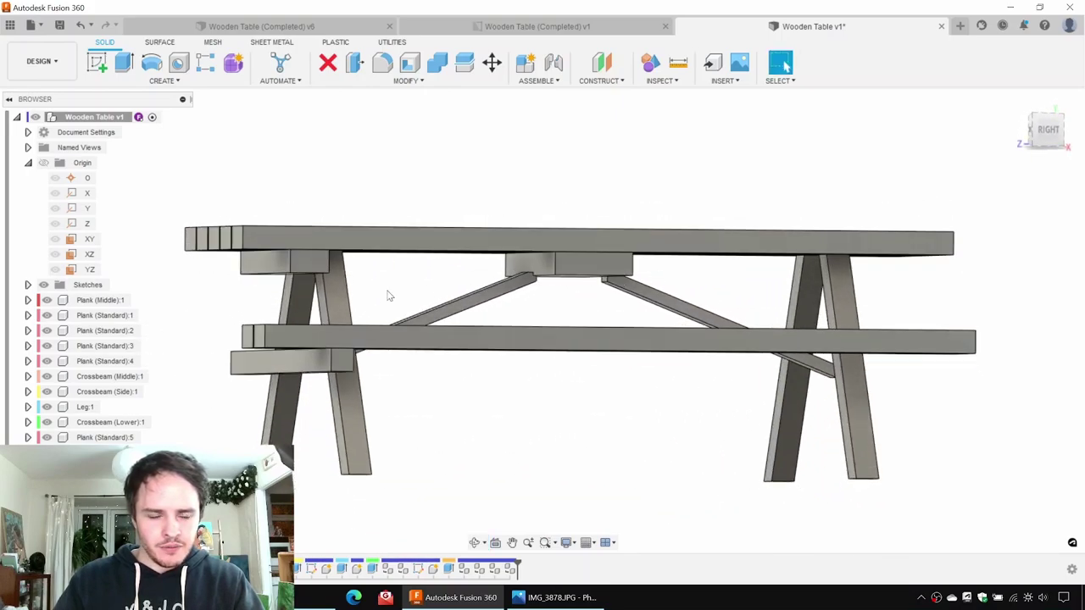
Step: Duplicate the side crossbeam under the tabletop and rotate the copy 180 degrees about the vertical Y axis
{"action": "left_click", "coordinate": [280, 268]}
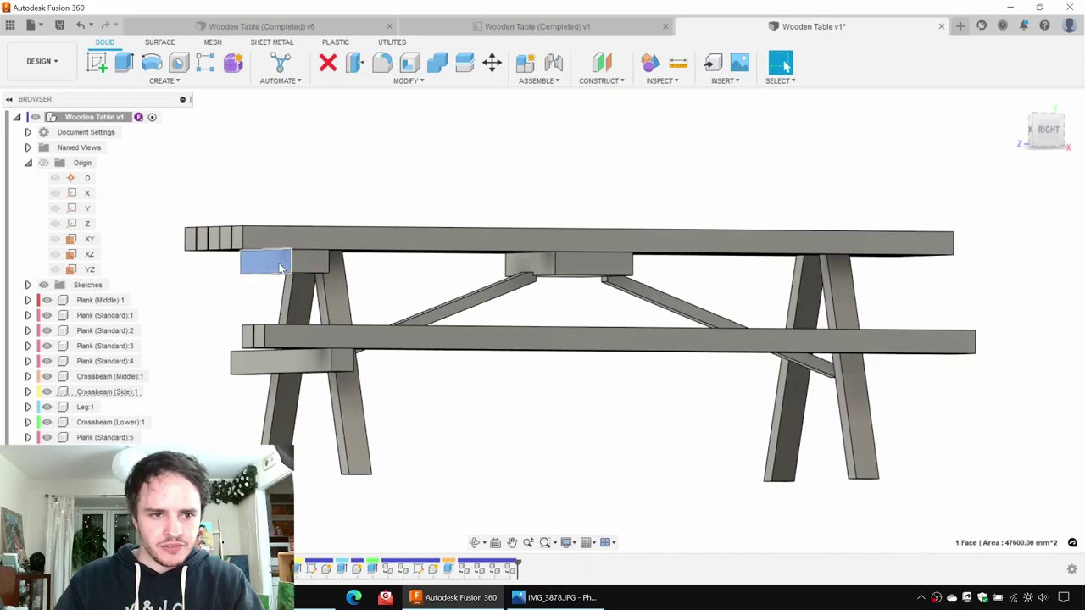
{"action": "left_click", "coordinate": [144, 391]}
{"action": "key", "text": "m"}
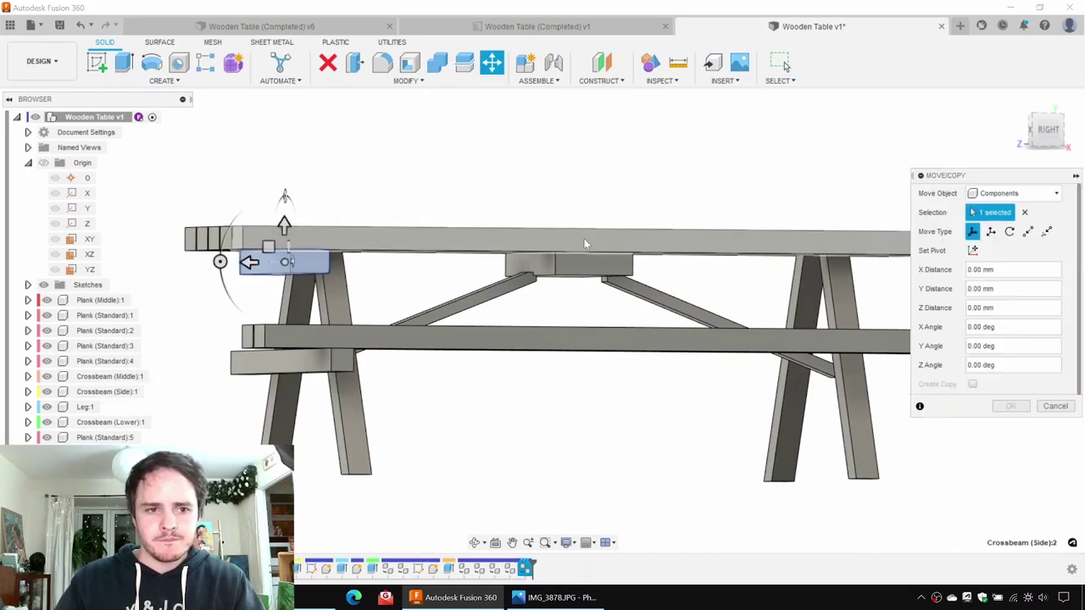
{"action": "left_click", "coordinate": [1009, 232]}
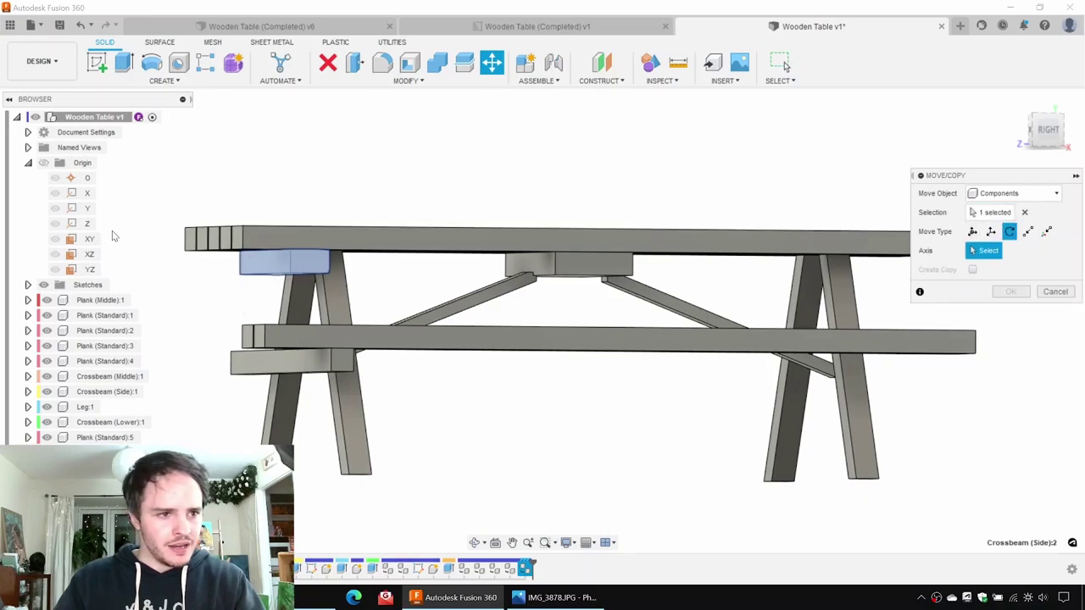
{"action": "left_click", "coordinate": [88, 208]}
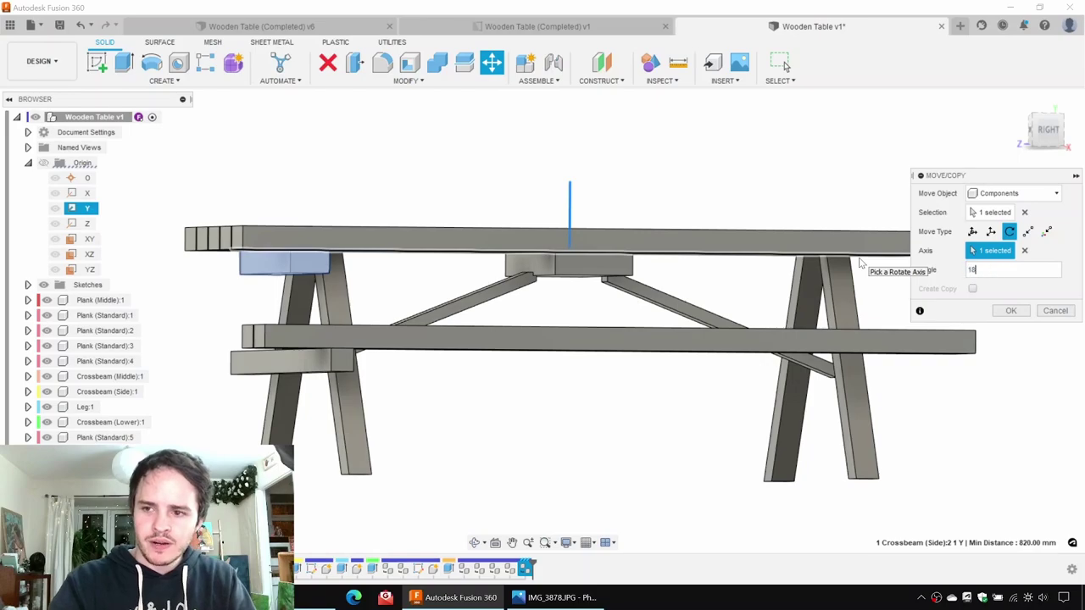
{"action": "key", "text": "Return"}
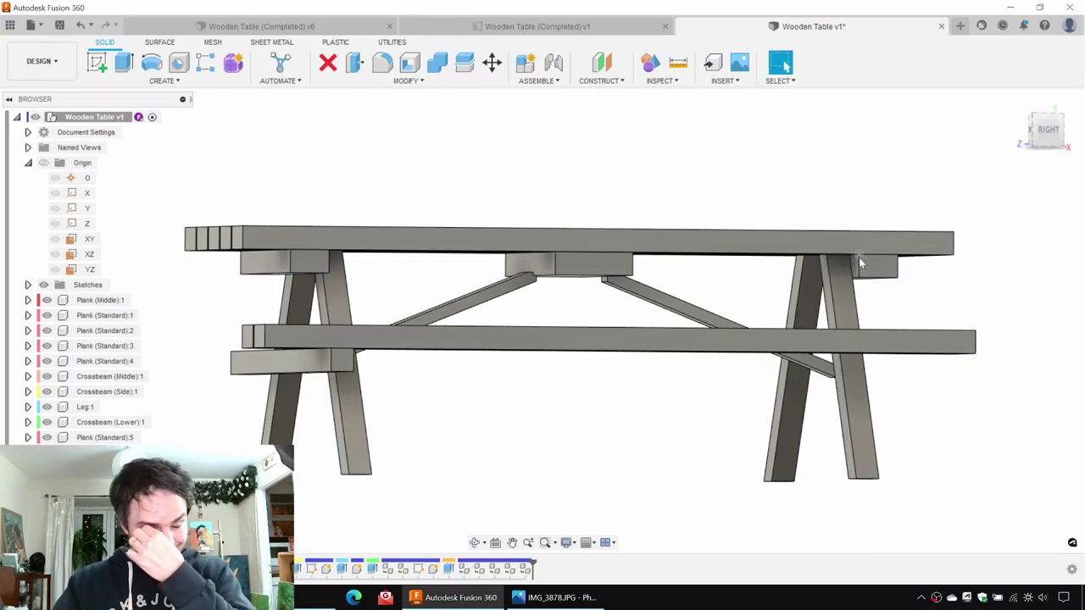
{"action": "middle_click_drag", "start_coordinate": [827, 230], "coordinate": [735, 325], "text": "shift"}
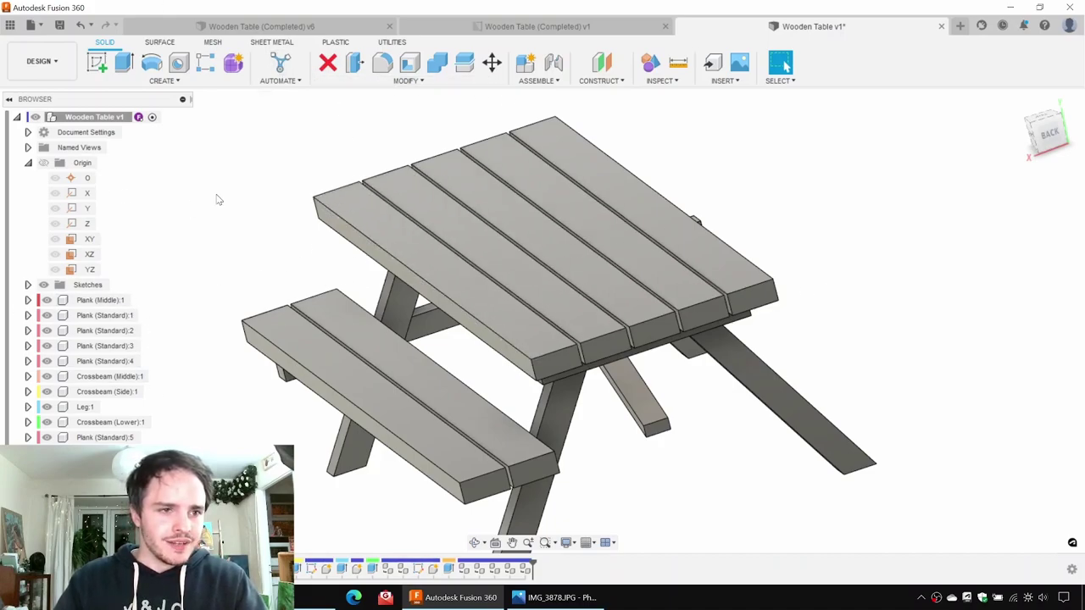
Step: Start a sketch on the middle plank's end face and project the end faces of both bench planks and the middle plank
{"action": "left_click", "coordinate": [632, 341]}
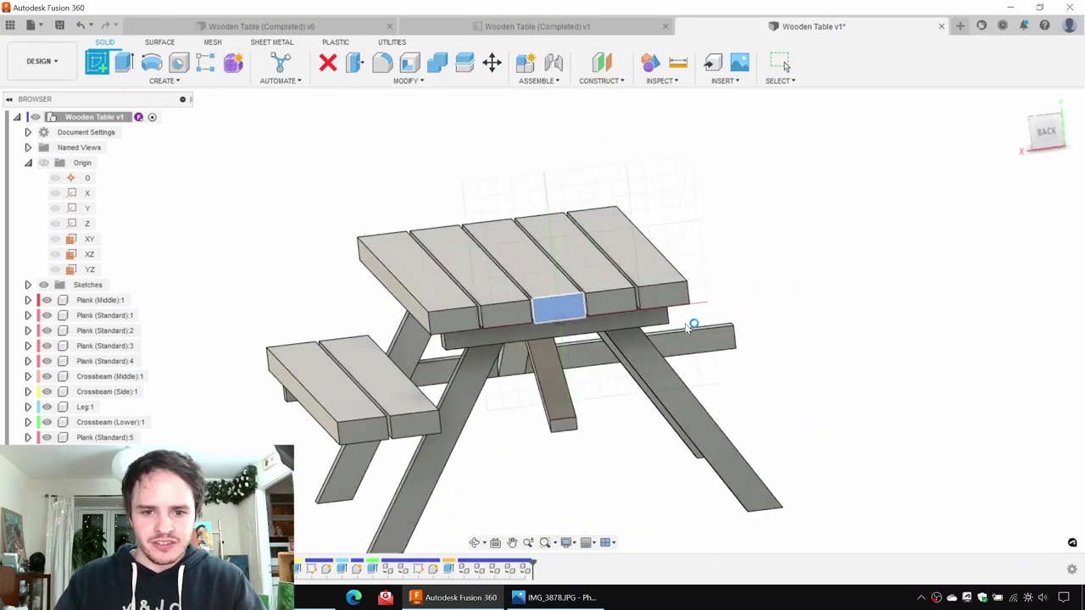
{"action": "key", "text": "p"}
{"action": "left_click", "coordinate": [381, 418]}
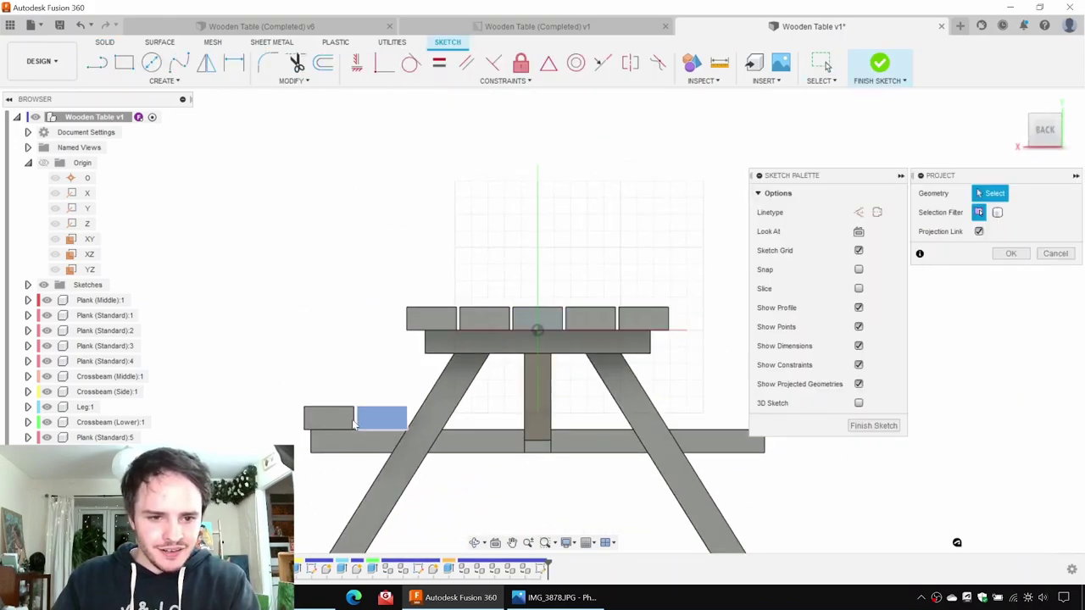
{"action": "left_click", "coordinate": [329, 418]}
{"action": "left_click", "coordinate": [548, 325]}
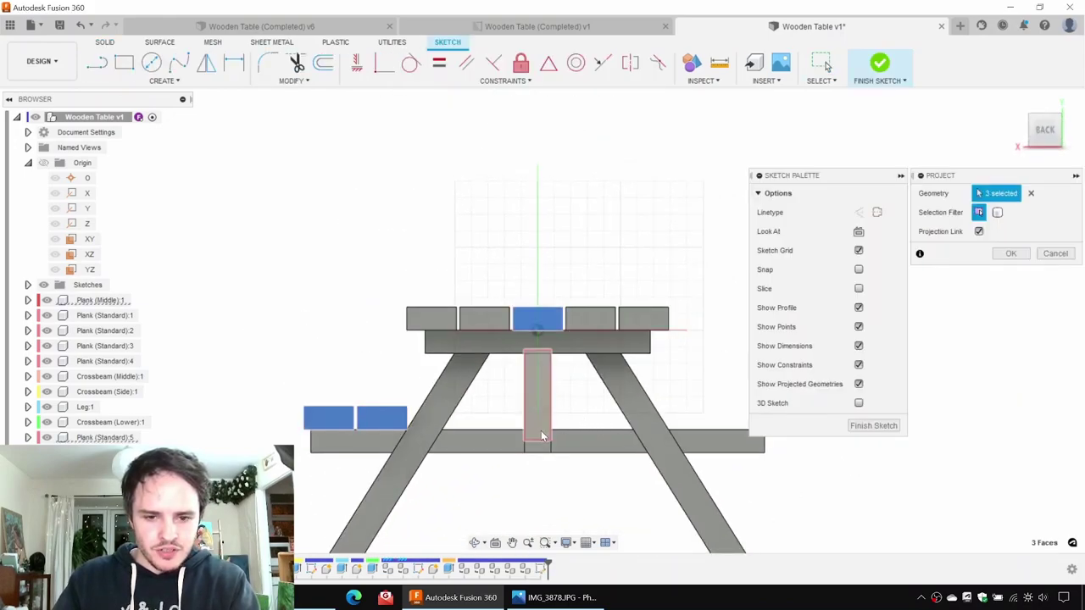
{"action": "key", "text": "Return"}
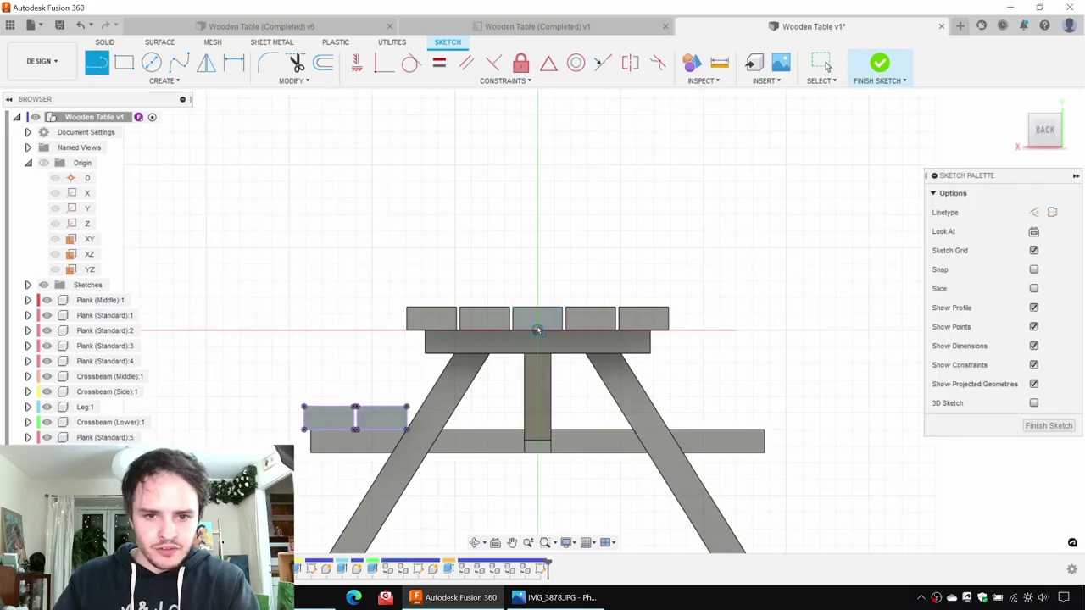
Step: Draw a vertical centre line down from the origin and mirror the projected bench plank outlines across it
{"action": "left_click", "coordinate": [537, 463]}
{"action": "key", "text": "Escape"}
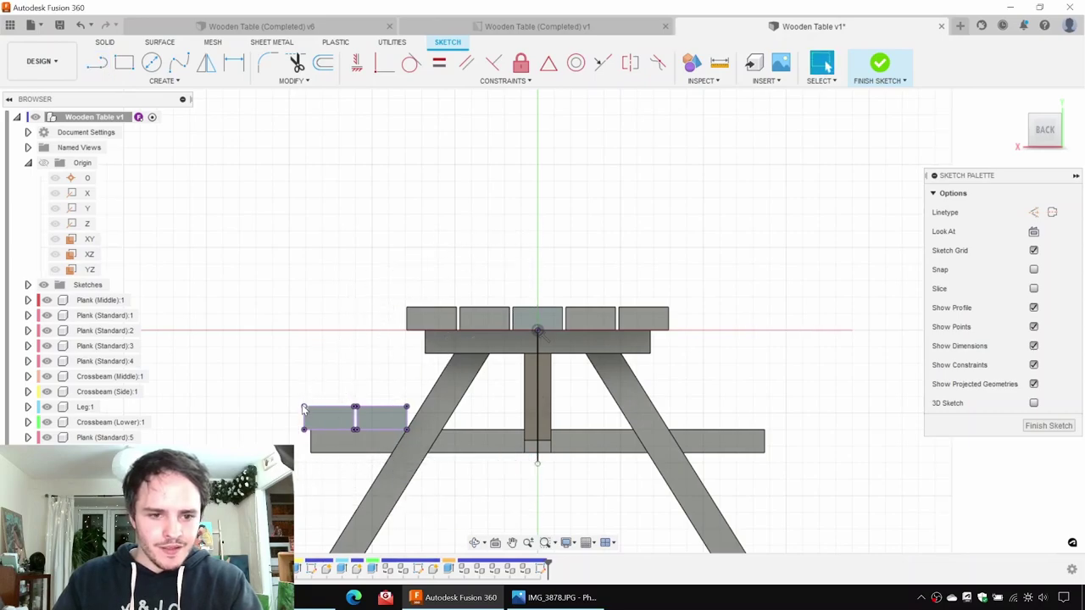
{"action": "left_click_drag", "start_coordinate": [424, 377], "coordinate": [262, 448]}
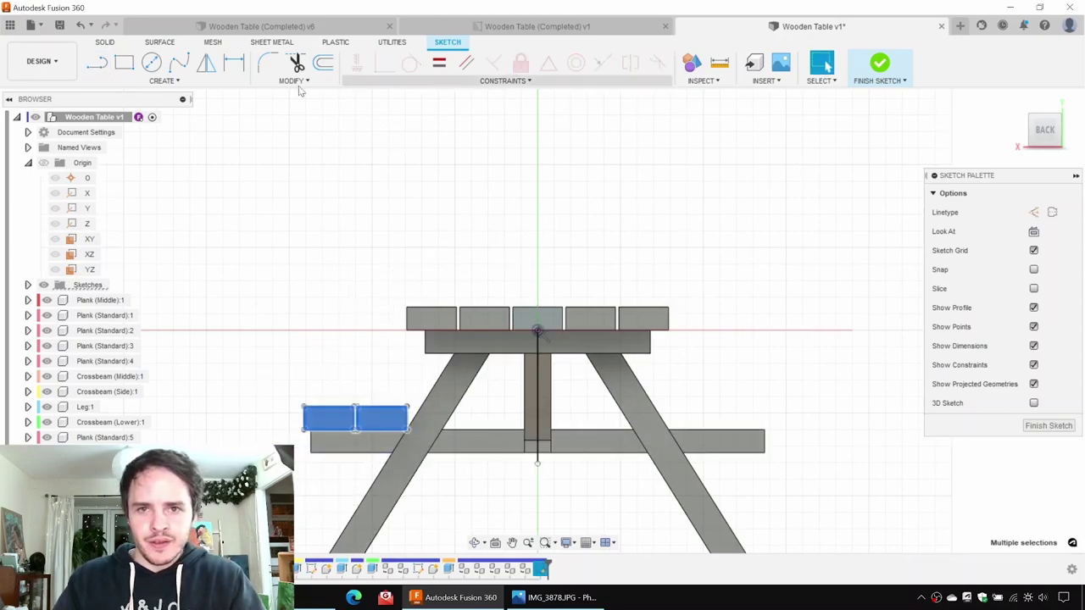
{"action": "left_click", "coordinate": [152, 82]}
{"action": "left_click", "coordinate": [127, 247]}
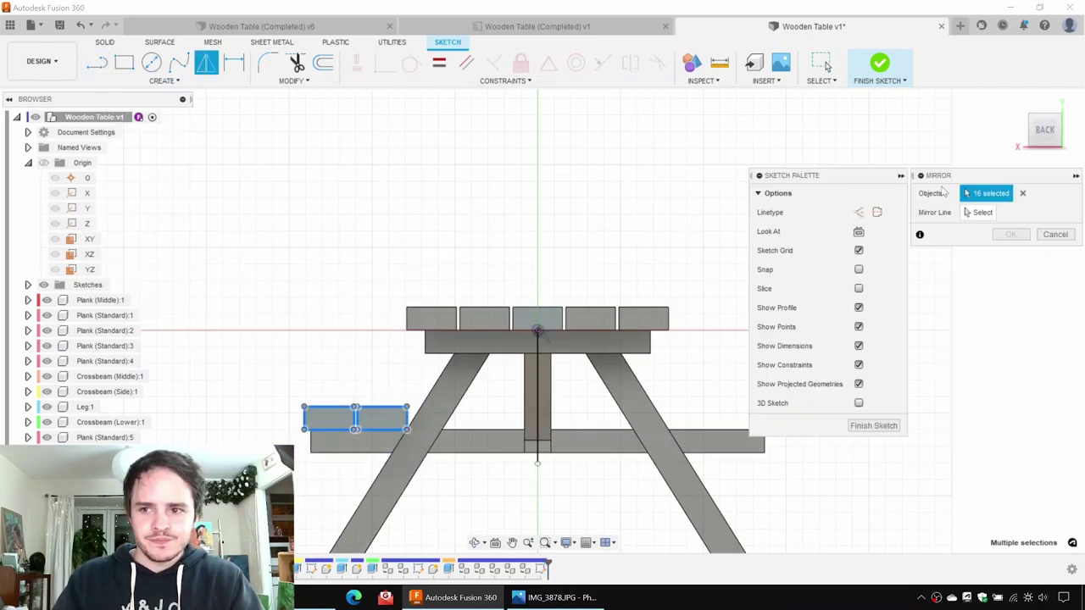
{"action": "left_click", "coordinate": [539, 390]}
{"action": "key", "text": "Return"}
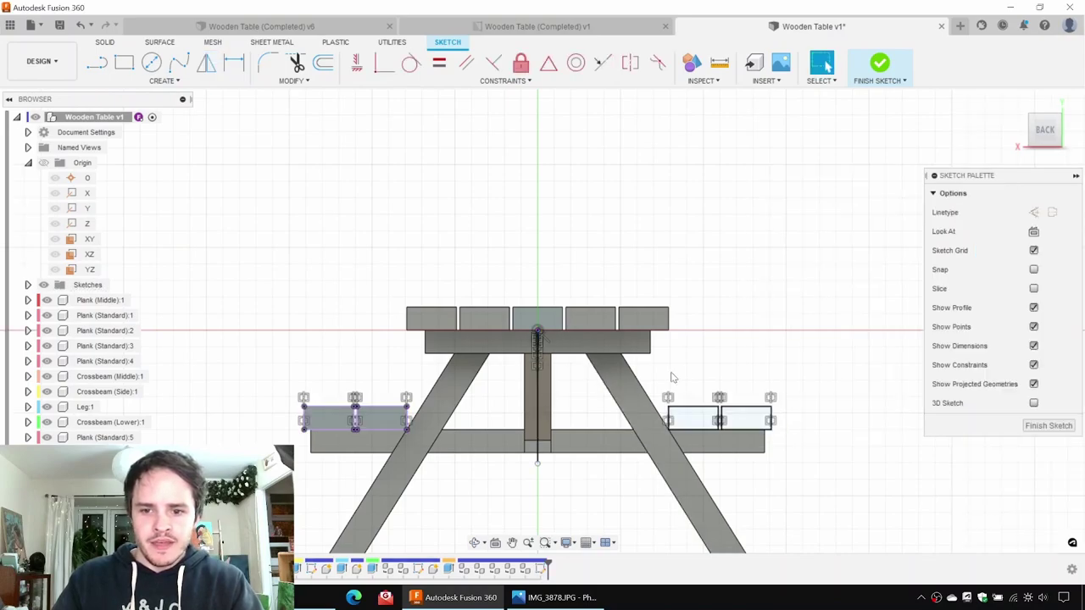
Step: Measure the distance from the outer bench plank's outer edge to the mirrored bench's inner edge, and discard the sketch
{"action": "key", "text": "i"}
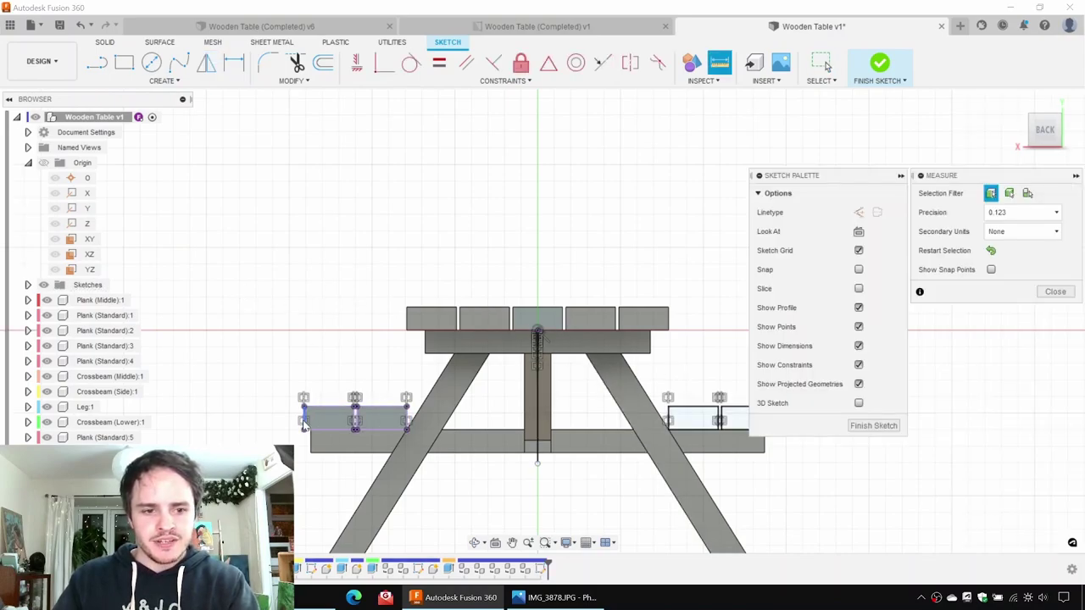
{"action": "left_click", "coordinate": [304, 421]}
{"action": "left_click", "coordinate": [670, 420]}
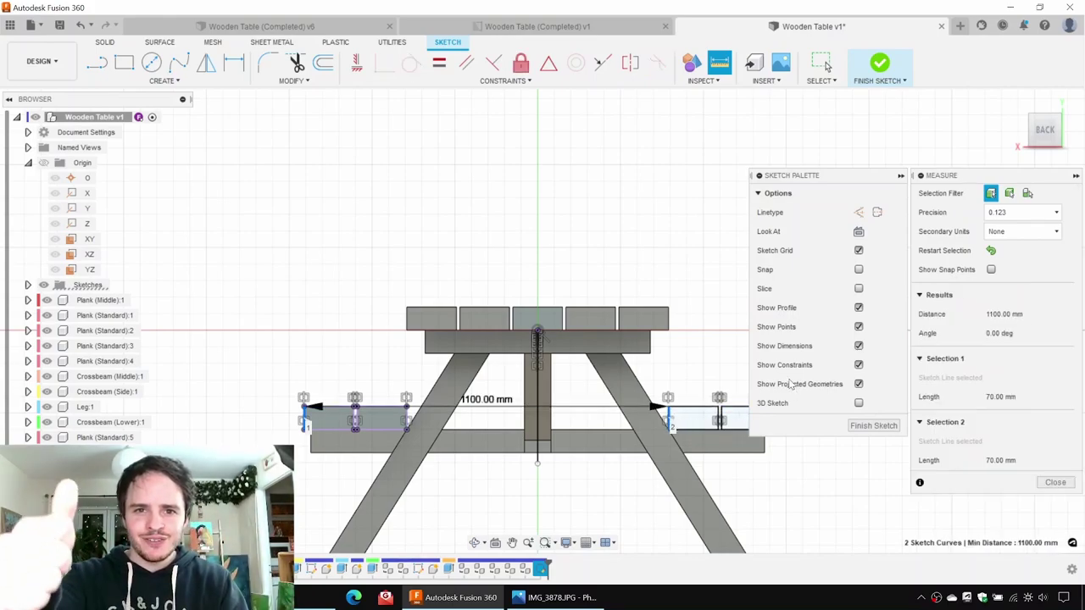
{"action": "key", "text": "Escape"}
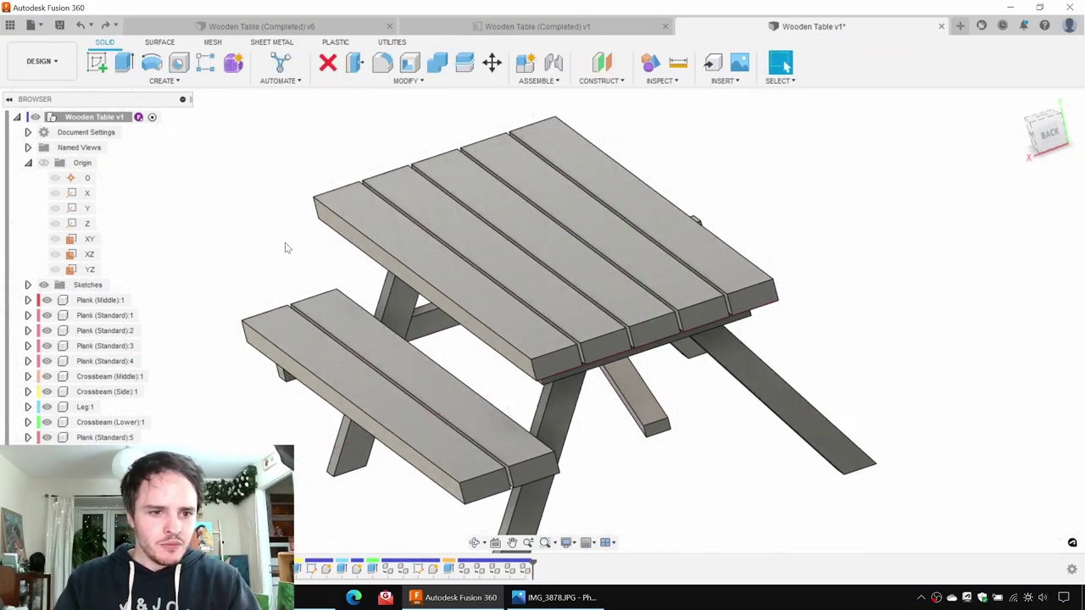
Step: Duplicate both bench planks and rotate the copies 180 degrees about the vertical Y axis to the opposite side of the table
{"action": "left_click", "coordinate": [282, 356]}
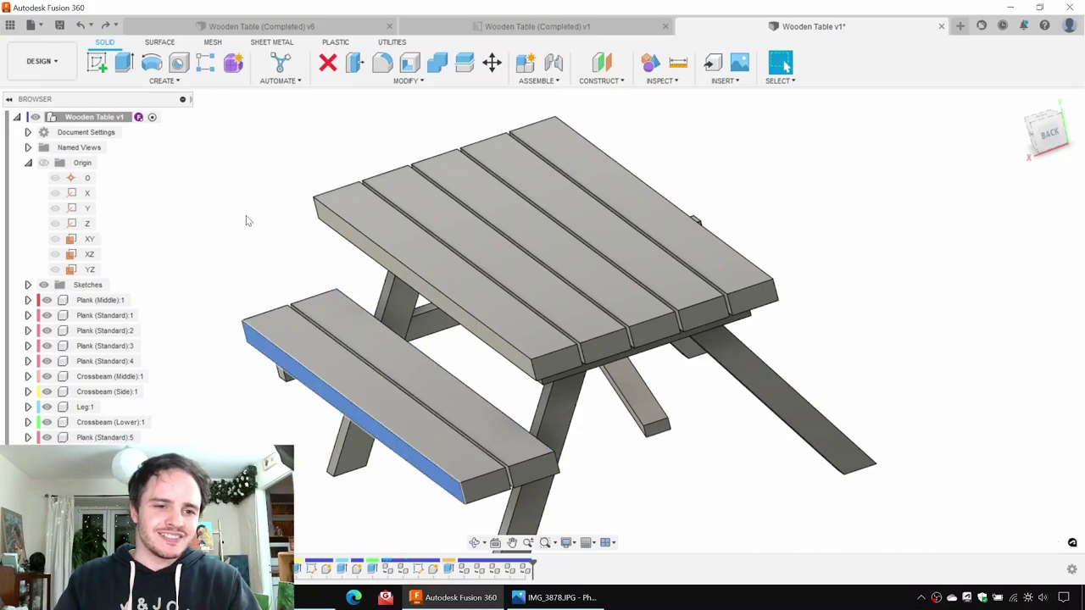
{"action": "left_click", "coordinate": [245, 215]}
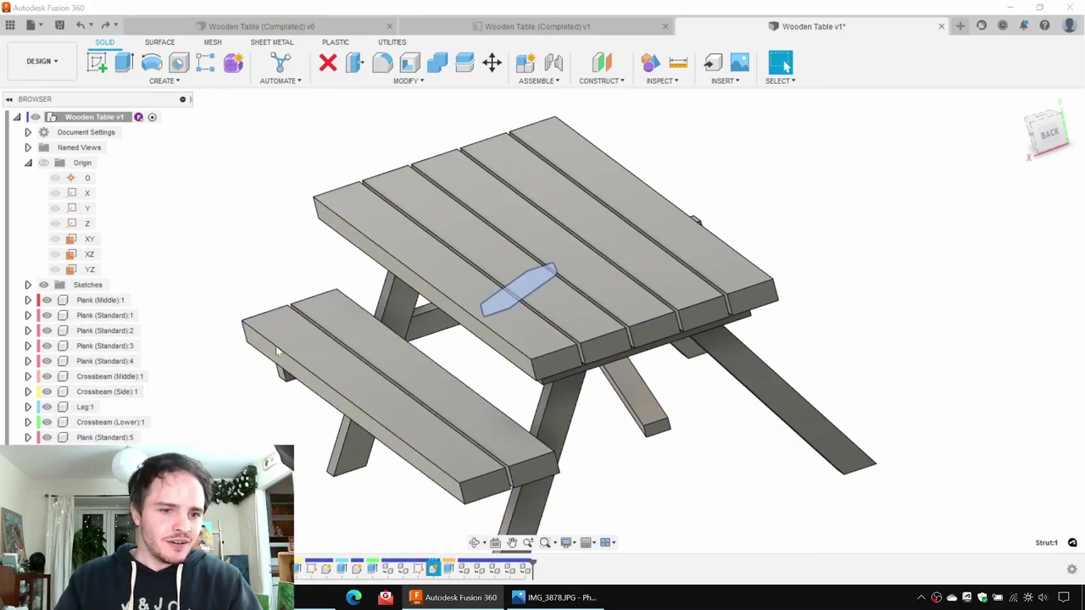
{"action": "left_click", "coordinate": [377, 327]}
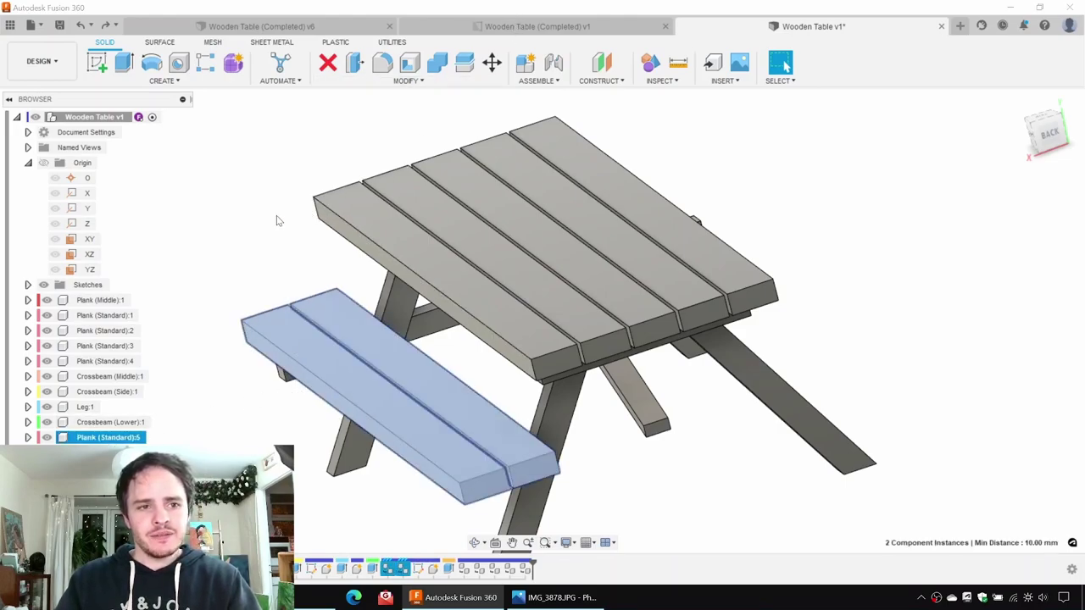
{"action": "key", "text": "m"}
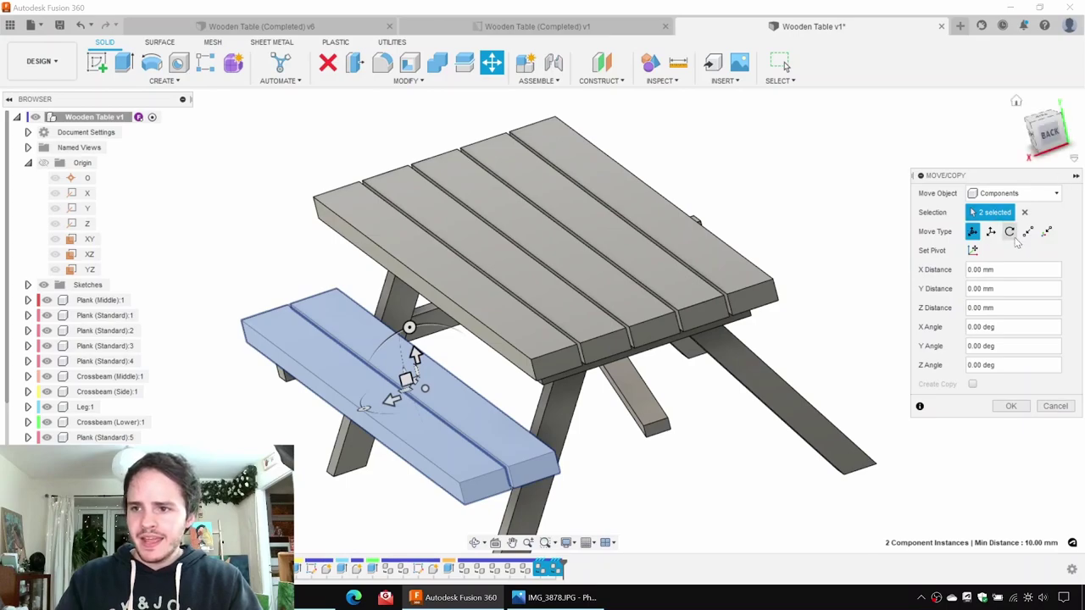
{"action": "left_click", "coordinate": [1011, 234]}
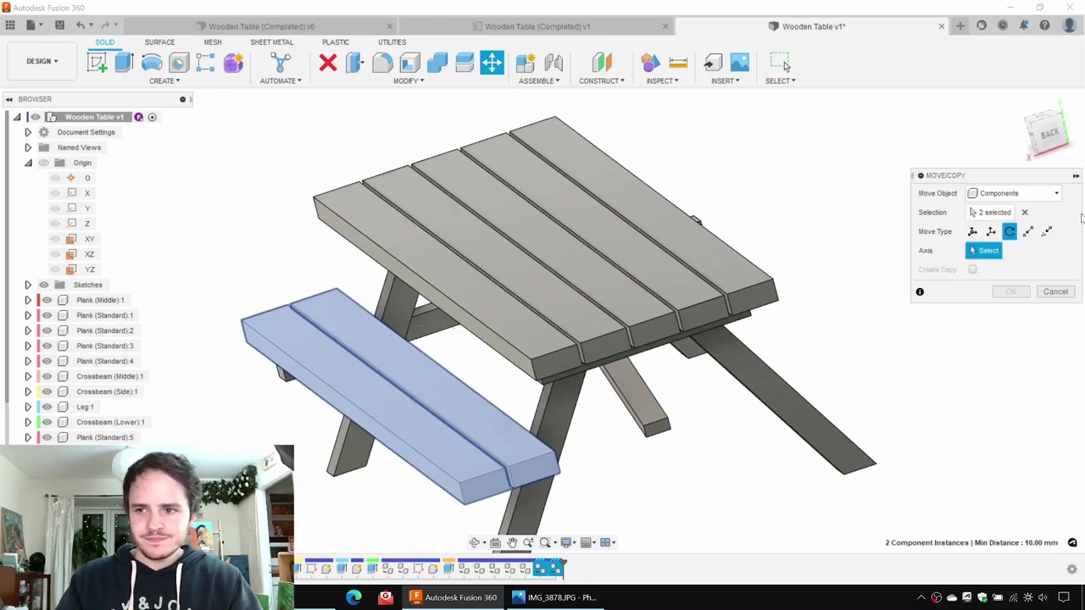
{"action": "left_click", "coordinate": [87, 209]}
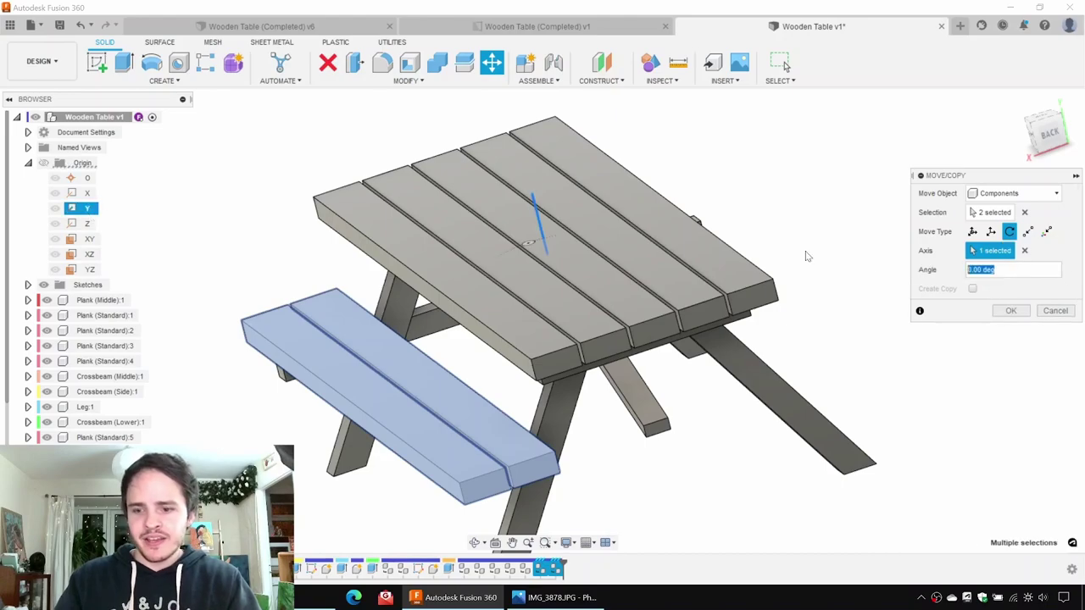
{"action": "type", "text": "180"}
{"action": "key", "text": "Return"}
{"action": "left_click", "coordinate": [845, 235]}
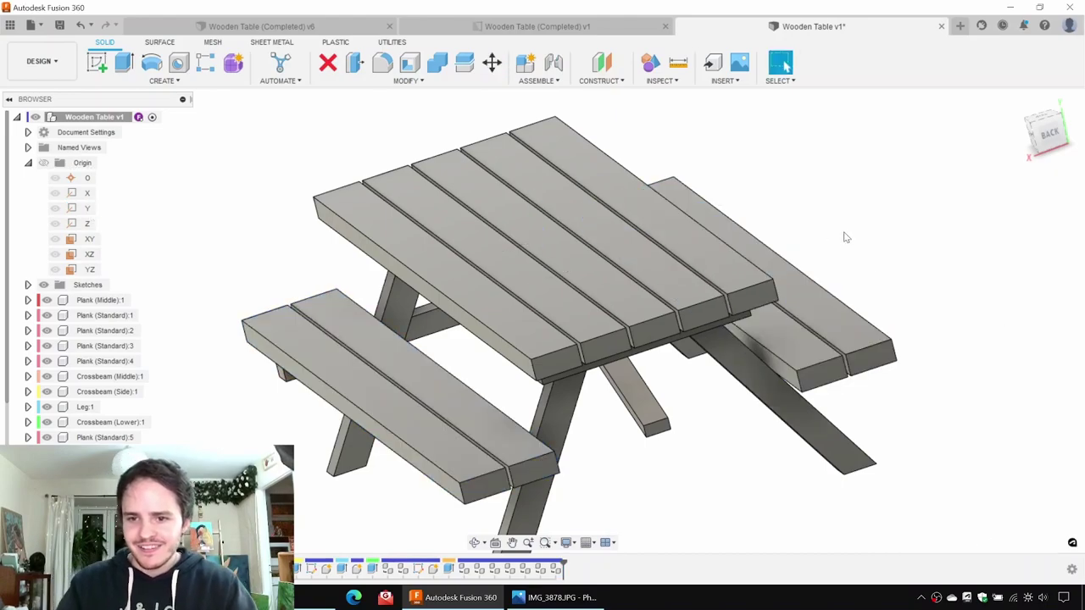
Step: Duplicate the lower crossbeam under the benches and rotate the copy half a turn about the Y axis to the table's other end
{"action": "middle_click_drag", "start_coordinate": [845, 235], "coordinate": [784, 280], "text": "shift"}
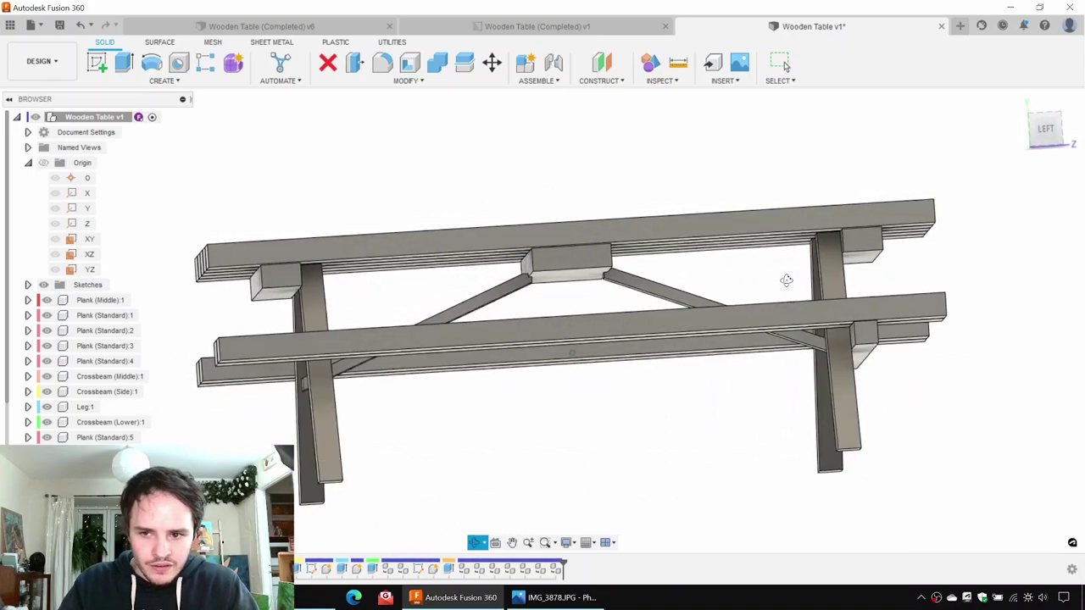
{"action": "left_click", "coordinate": [866, 327]}
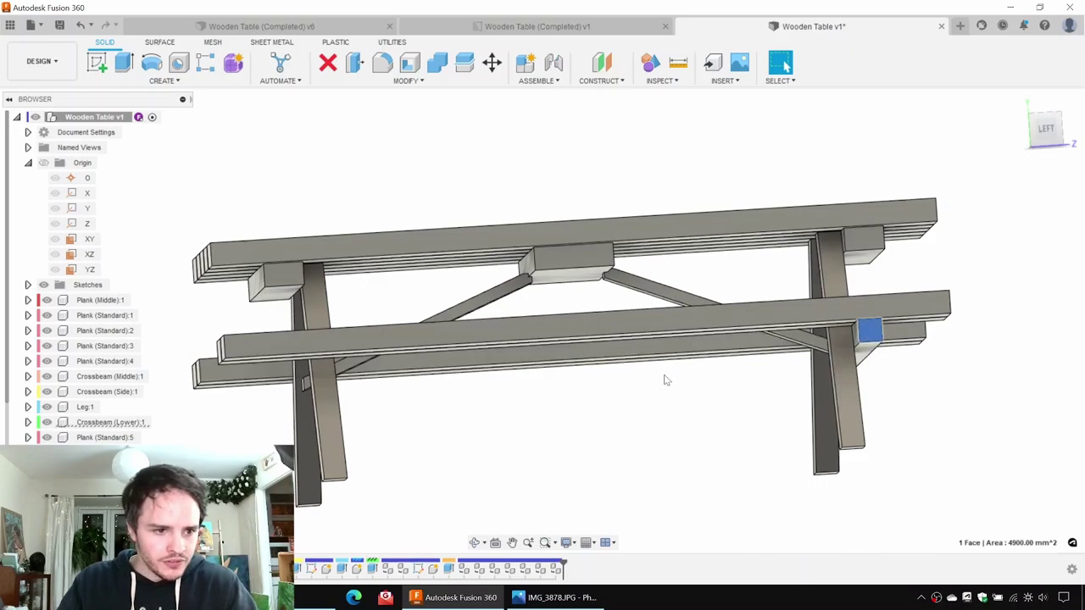
{"action": "left_click", "coordinate": [138, 429]}
{"action": "left_click", "coordinate": [551, 410]}
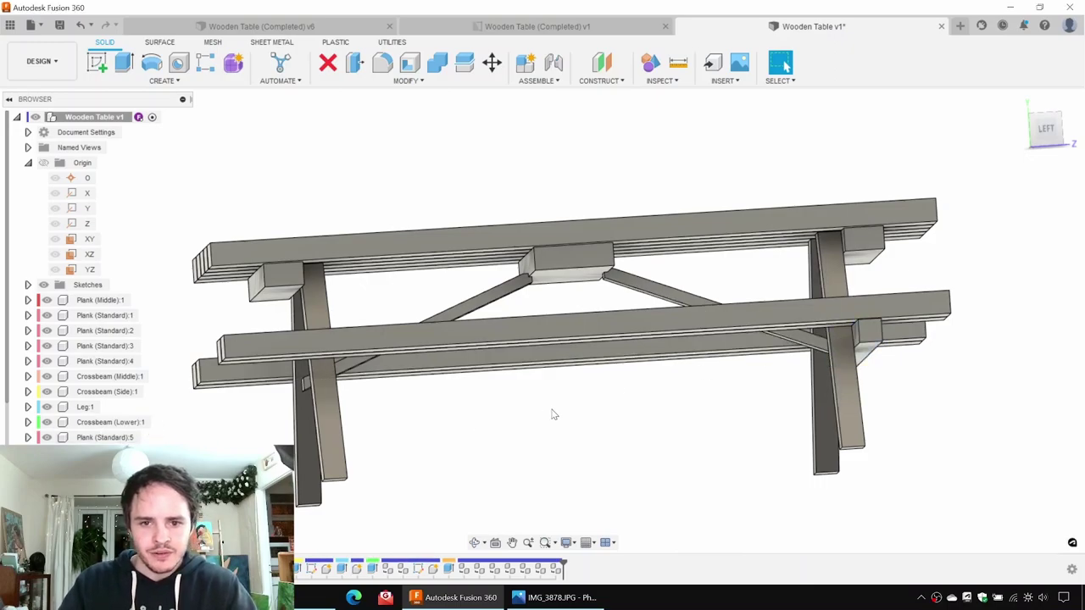
{"action": "key", "text": "m"}
{"action": "middle_click_drag", "start_coordinate": [597, 227], "coordinate": [662, 244], "text": "shift"}
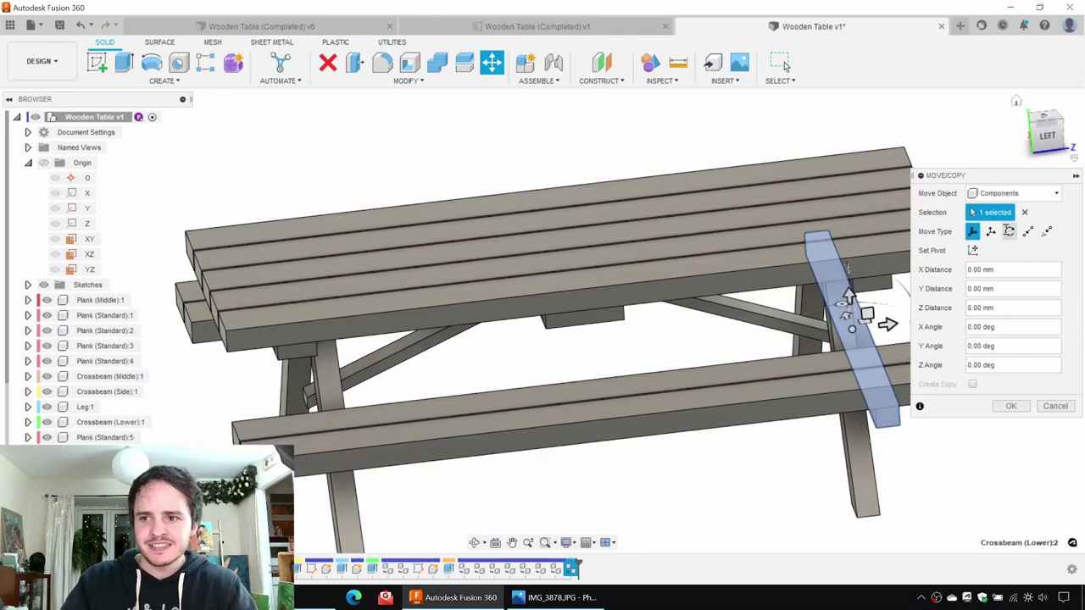
{"action": "left_click", "coordinate": [1008, 231]}
{"action": "left_click", "coordinate": [87, 208]}
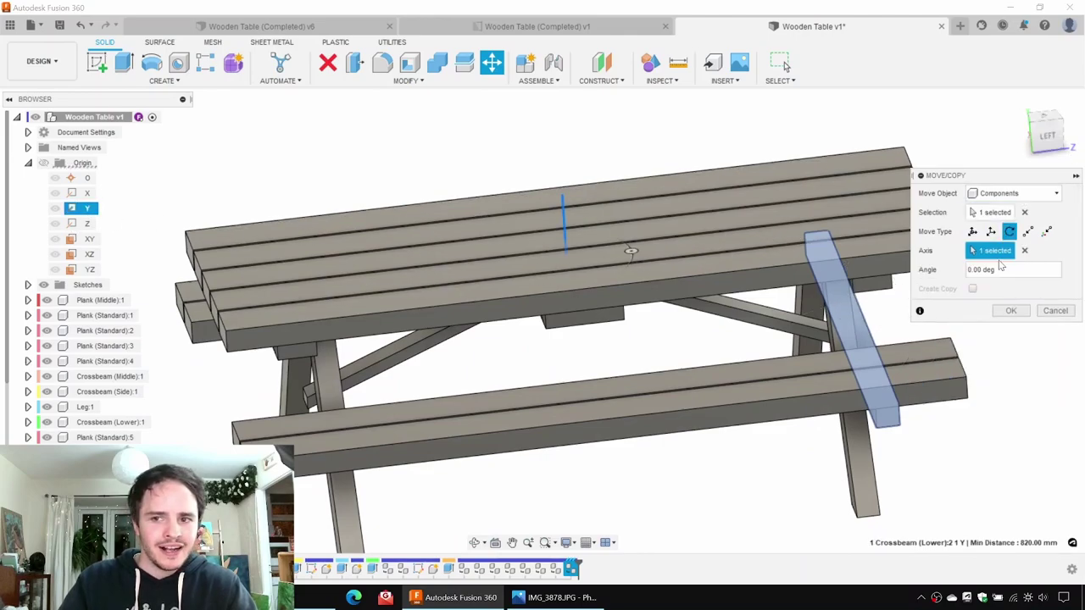
{"action": "key", "text": "Return"}
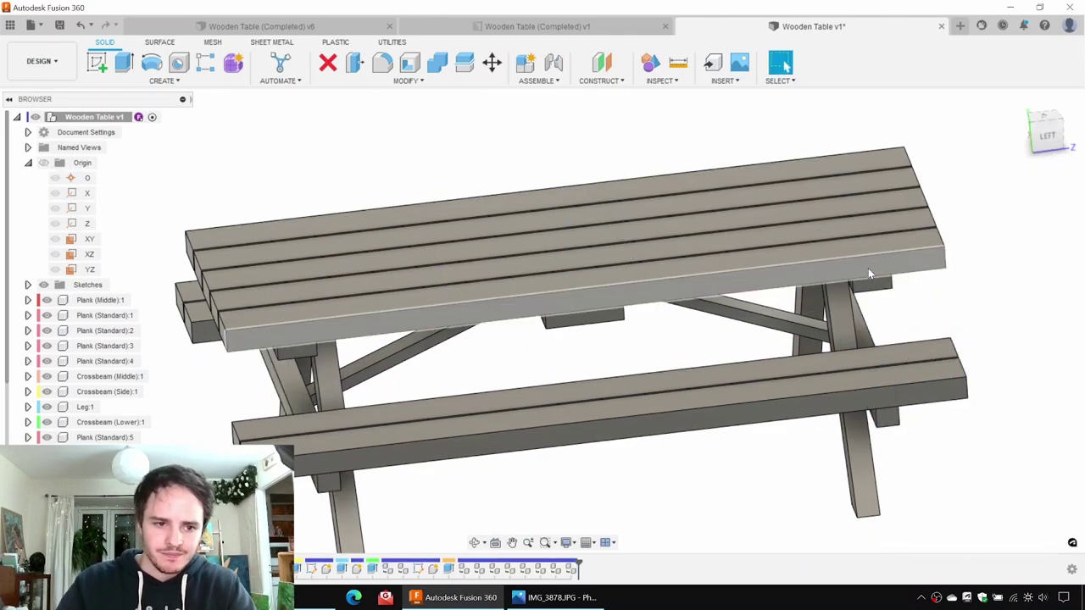
Step: View the table from several sides, check the previous reference photo in Photos, and return to Fusion 360
{"action": "middle_click_drag", "start_coordinate": [952, 305], "coordinate": [810, 249], "text": "shift"}
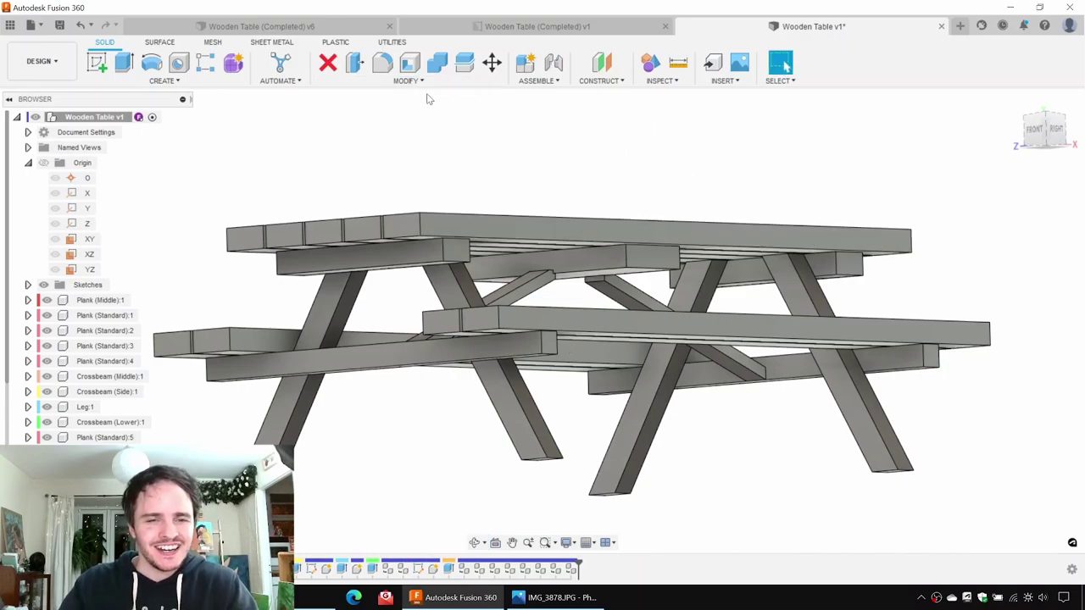
{"action": "middle_click_drag", "start_coordinate": [543, 149], "coordinate": [529, 183], "text": "shift"}
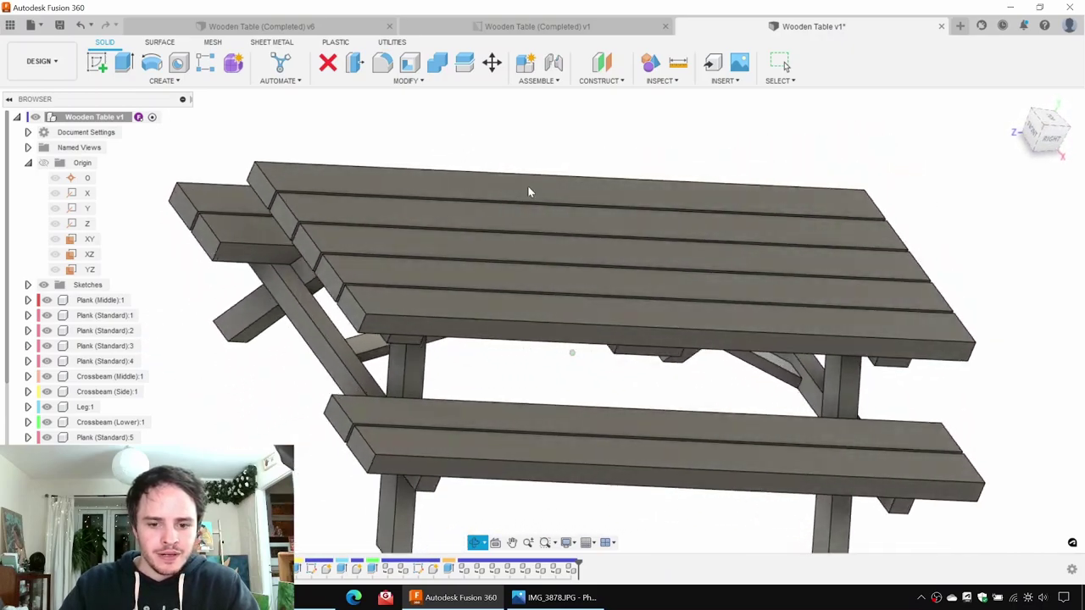
{"action": "left_click", "coordinate": [555, 597]}
{"action": "key", "text": "Left"}
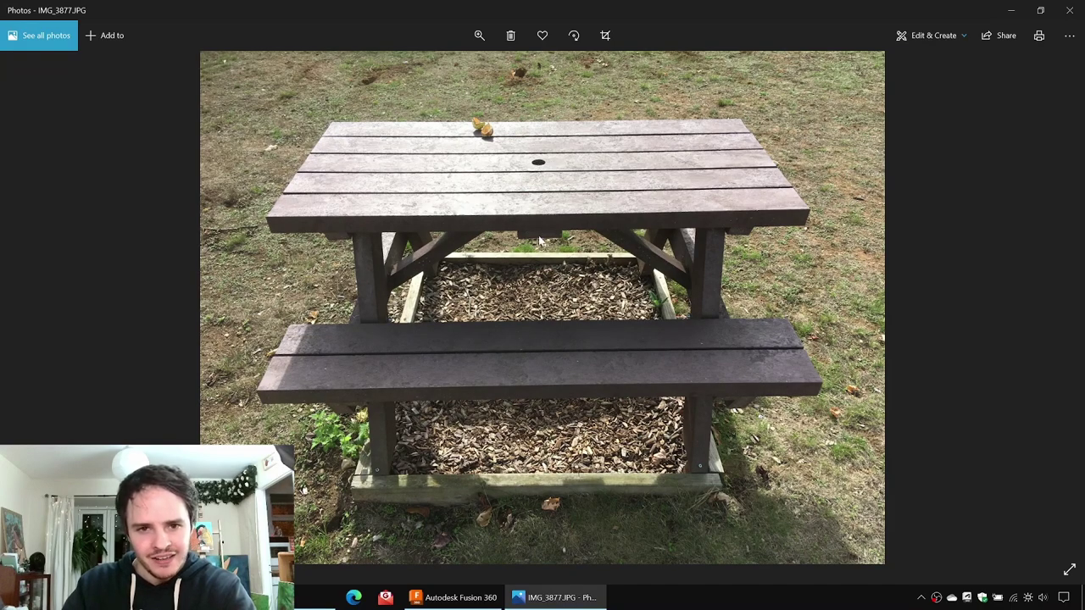
{"action": "left_click", "coordinate": [1008, 10]}
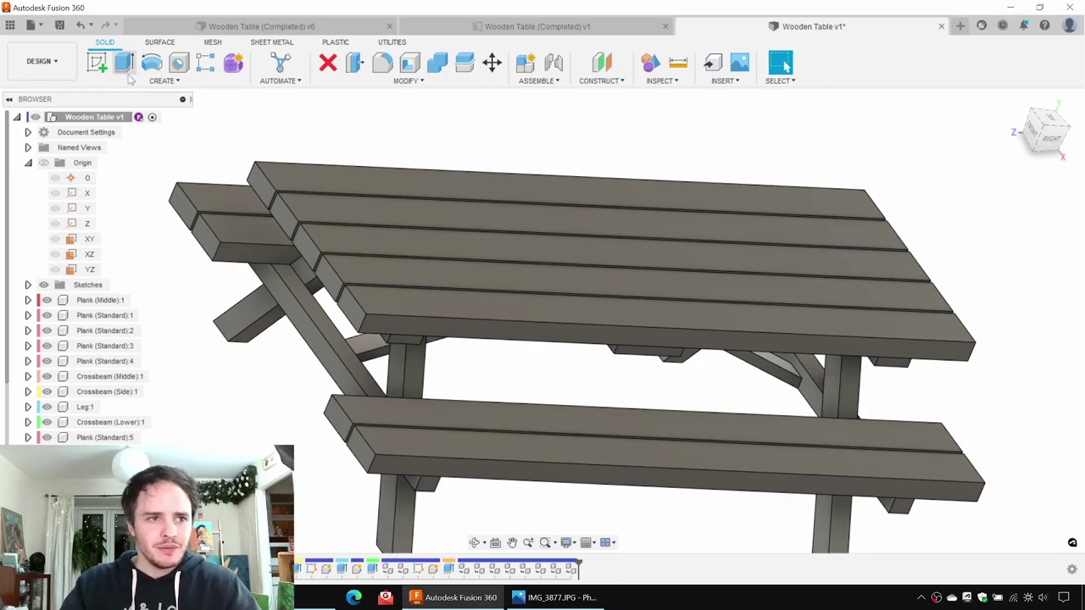
Step: Start a sketch on the middle tabletop plank's upper face and draw a circle centred on the origin
{"action": "left_click", "coordinate": [98, 64]}
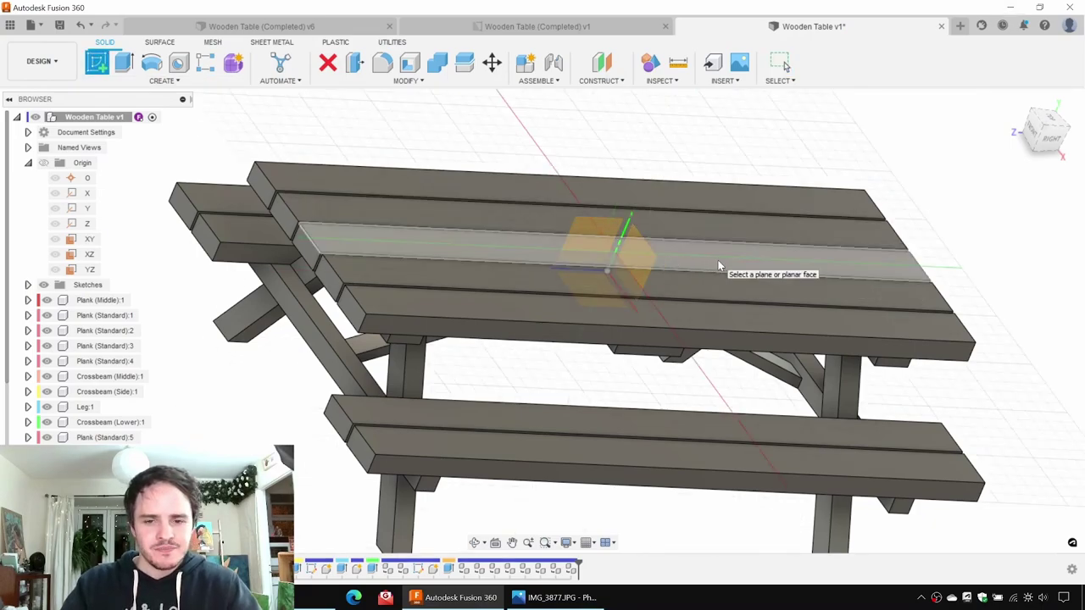
{"action": "left_click", "coordinate": [717, 260]}
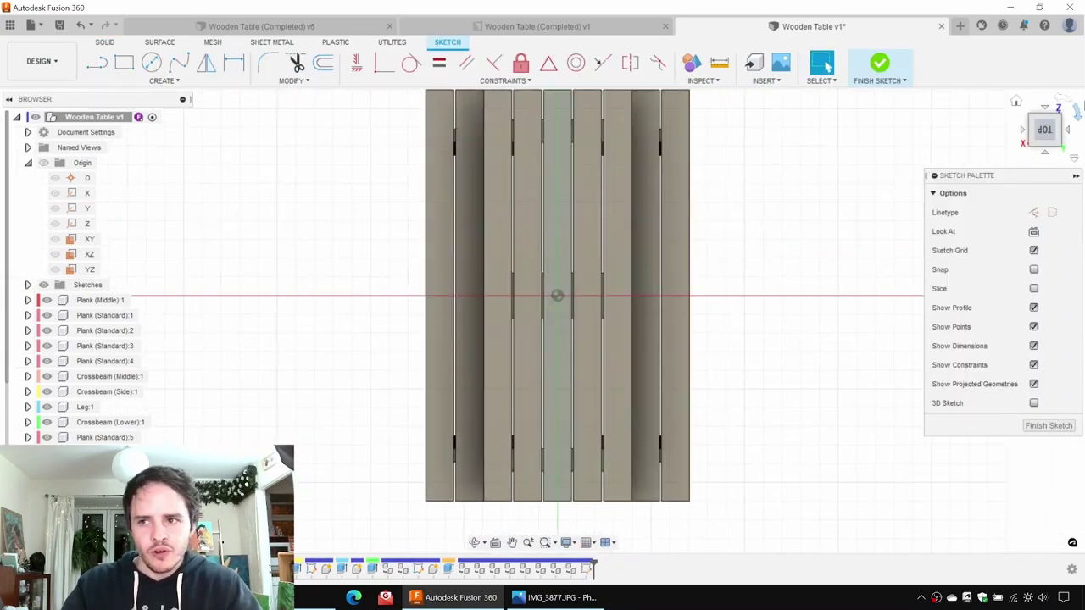
{"action": "left_click", "coordinate": [1063, 99]}
{"action": "key", "text": "c"}
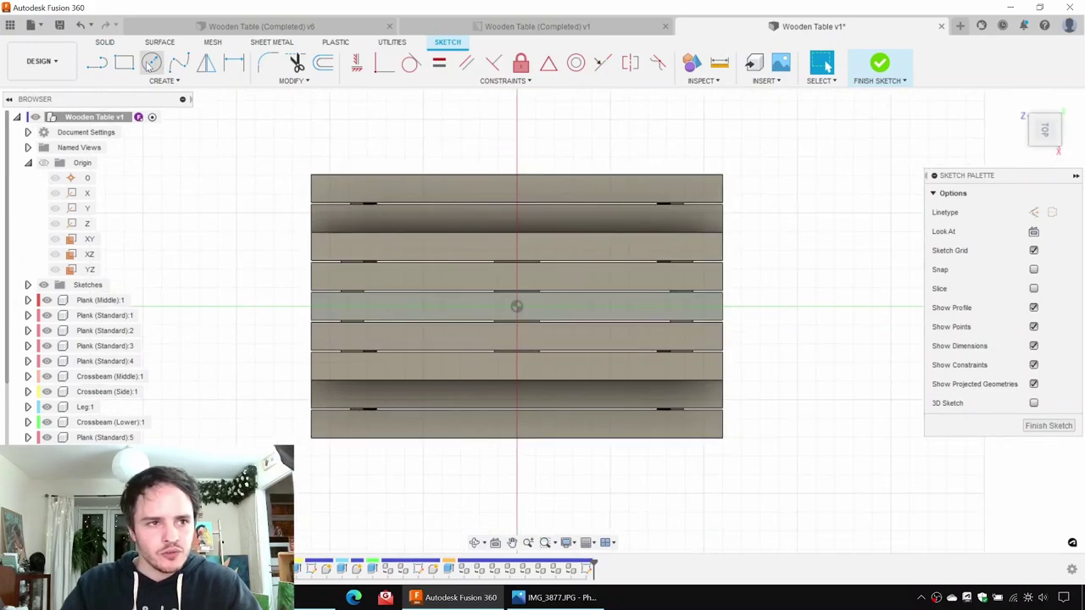
{"action": "scroll", "coordinate": [521, 311], "scroll_direction": "up", "scroll_amount": 3}
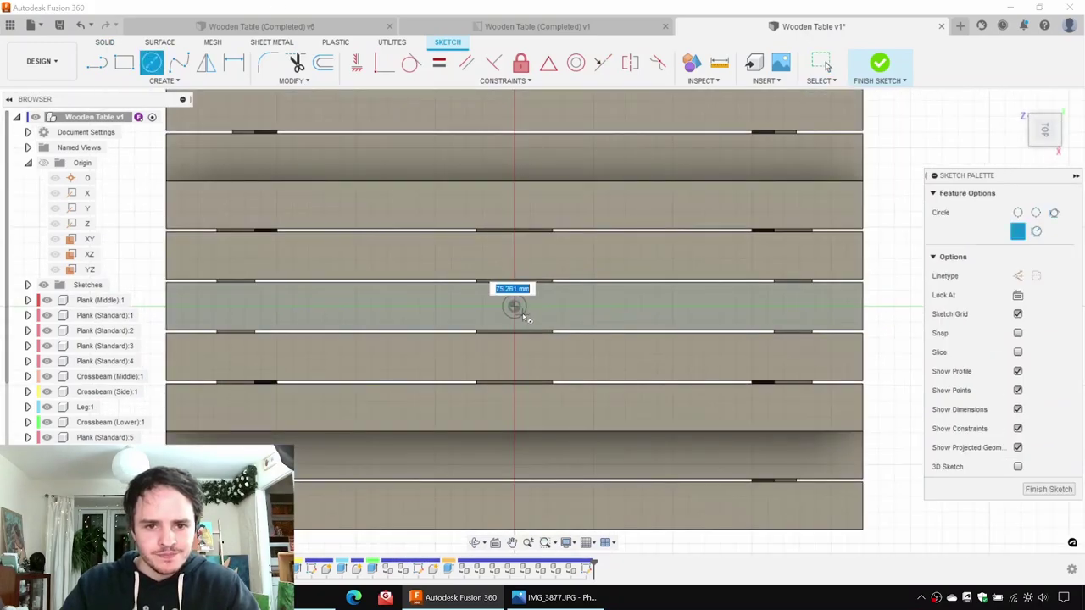
{"action": "scroll", "coordinate": [523, 315], "scroll_direction": "up", "scroll_amount": 3}
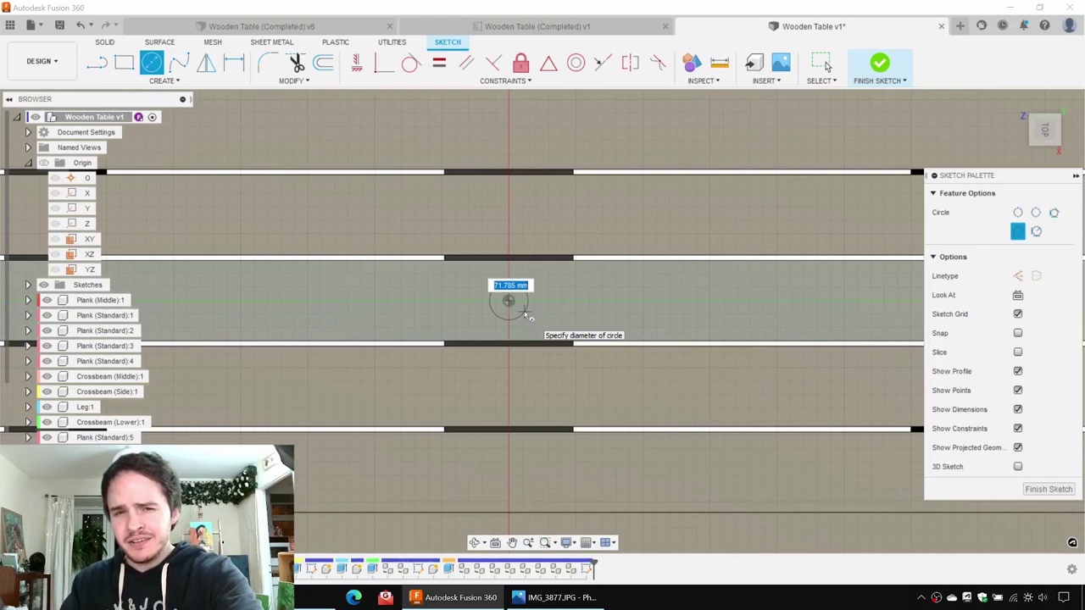
{"action": "key", "text": "Return"}
{"action": "key", "text": "Escape"}
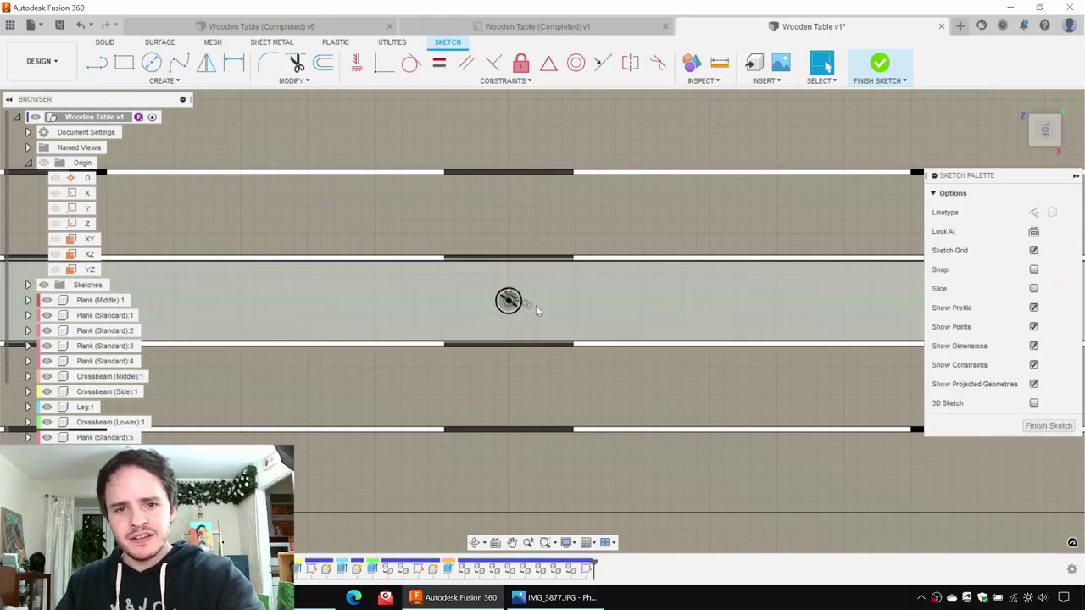
Step: Set the circle's diameter to 36 mm and finish the sketch
{"action": "double_click", "coordinate": [525, 310]}
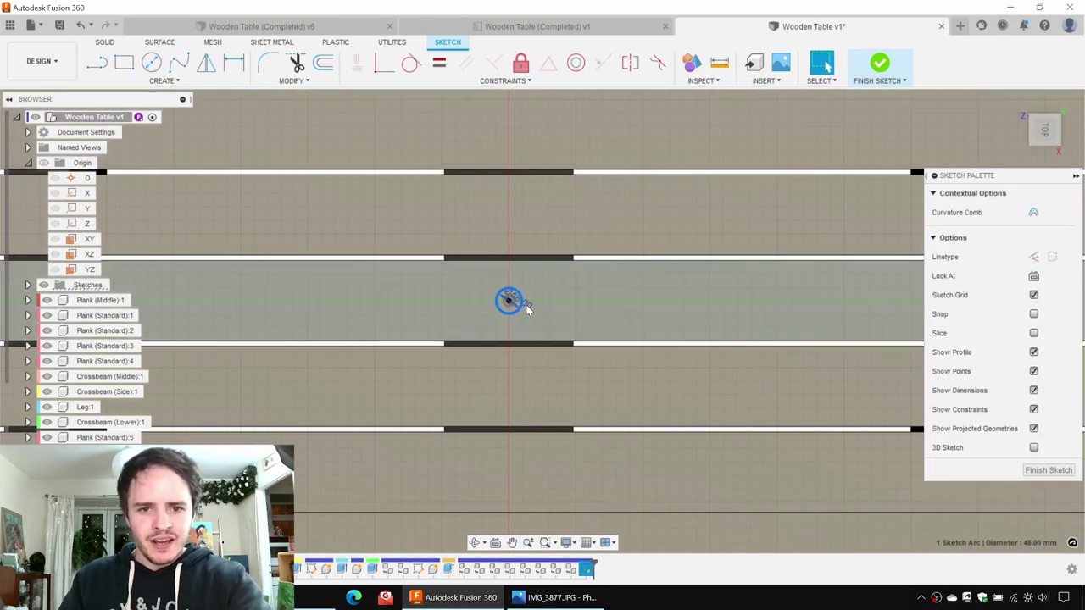
{"action": "type", "text": "36"}
{"action": "key", "text": "Return"}
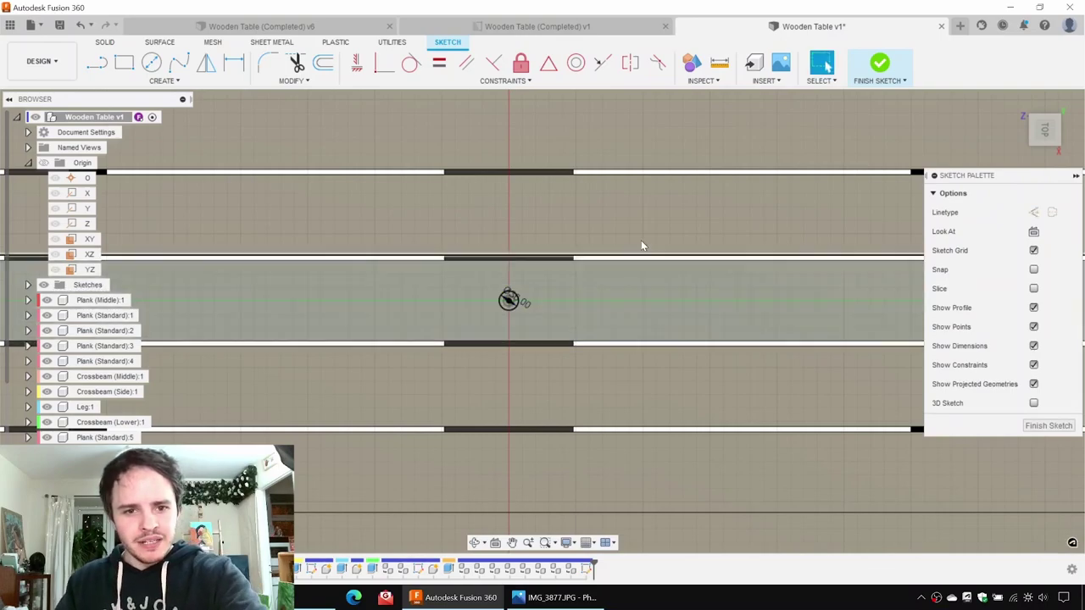
{"action": "scroll", "coordinate": [508, 303], "scroll_direction": "up", "scroll_amount": 5}
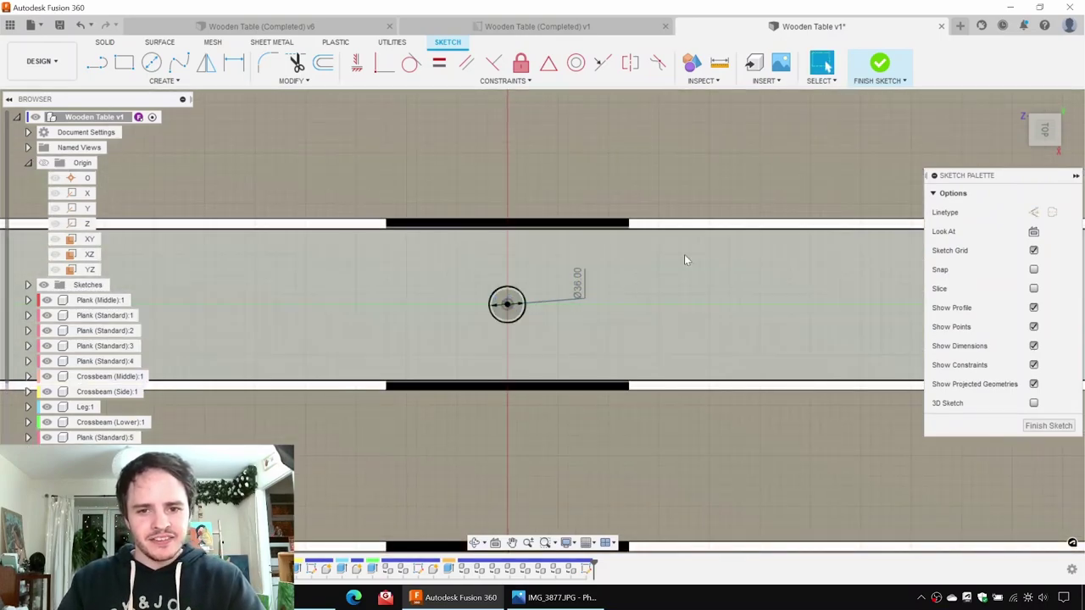
{"action": "left_click", "coordinate": [878, 64]}
Step: Extrude the circle as a cut through the middle plank and middle crossbeam, ending at the crossbeam's underside face
{"action": "key", "text": "e"}
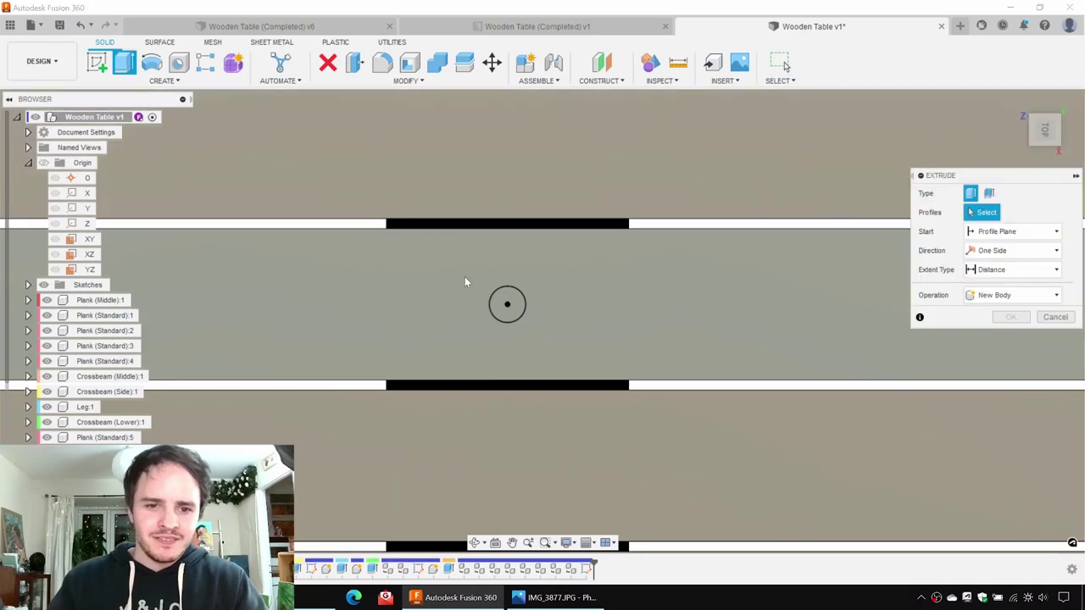
{"action": "left_click", "coordinate": [506, 303]}
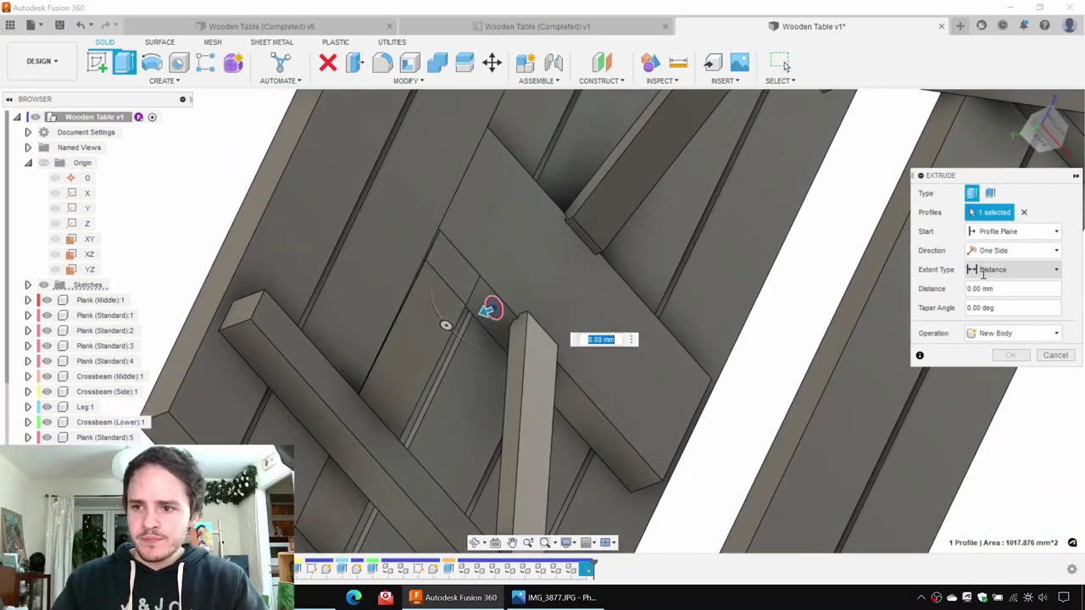
{"action": "left_click", "coordinate": [1021, 269]}
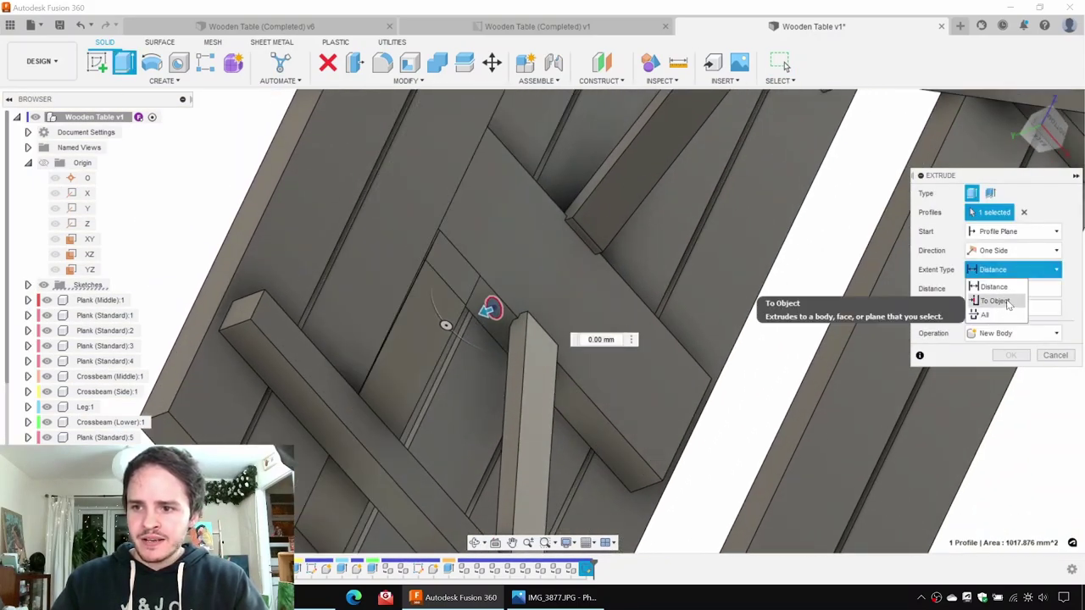
{"action": "left_click", "coordinate": [995, 301]}
{"action": "left_click", "coordinate": [614, 293]}
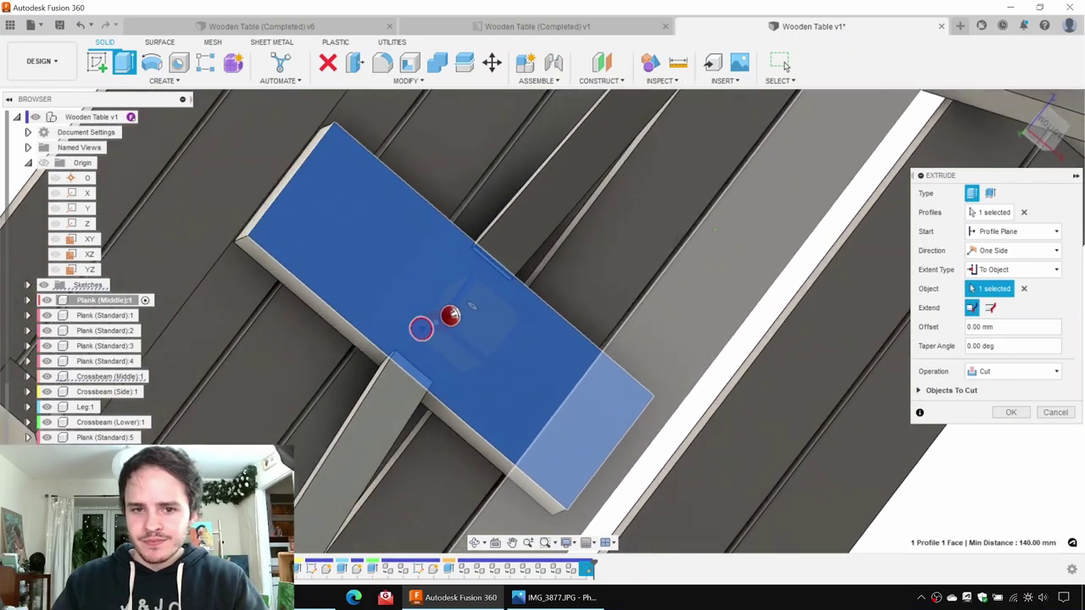
{"action": "key", "text": "Return"}
Step: Inspect the hole in the tabletop and the middle crossbeam from above and from underneath
{"action": "scroll", "coordinate": [533, 242], "scroll_direction": "down", "scroll_amount": 2}
{"action": "middle_click_drag", "start_coordinate": [533, 242], "coordinate": [521, 382], "text": "shift"}
{"action": "middle_click_drag", "start_coordinate": [463, 278], "coordinate": [467, 248]}
{"action": "middle_click_drag", "start_coordinate": [475, 347], "coordinate": [433, 404], "text": "shift"}
{"action": "left_click", "coordinate": [435, 401]}
{"action": "middle_click_drag", "start_coordinate": [438, 280], "coordinate": [538, 267], "text": "shift"}
{"action": "left_click", "coordinate": [559, 245]}
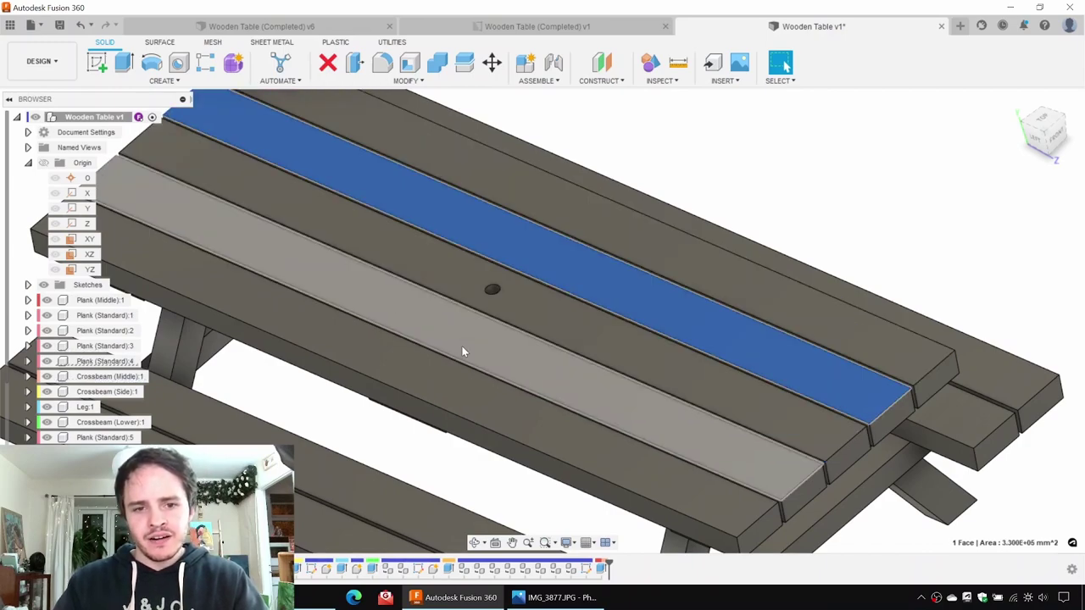
{"action": "left_click", "coordinate": [469, 334]}
{"action": "left_click", "coordinate": [578, 262]}
{"action": "middle_click_drag", "start_coordinate": [524, 307], "coordinate": [430, 432], "text": "shift"}
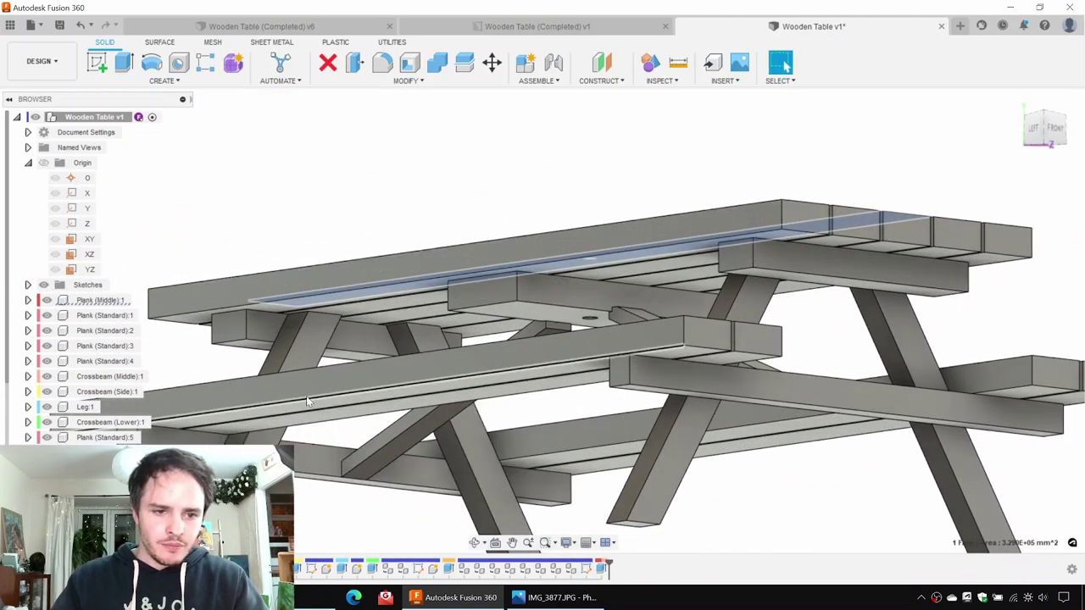
Step: Switch to the Photos app and examine the picnic table reference photos for the bolt positions on the legs and crossbeams
{"action": "middle_click_drag", "start_coordinate": [307, 402], "coordinate": [353, 344]}
{"action": "left_click", "coordinate": [552, 596]}
{"action": "key", "text": "Left"}
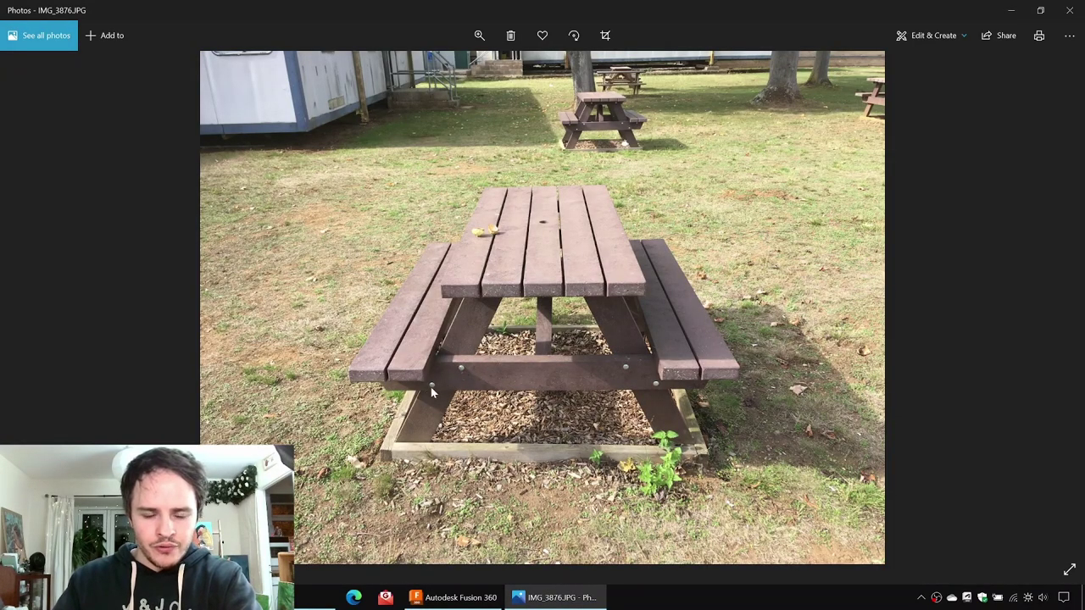
{"action": "key", "text": "Left"}
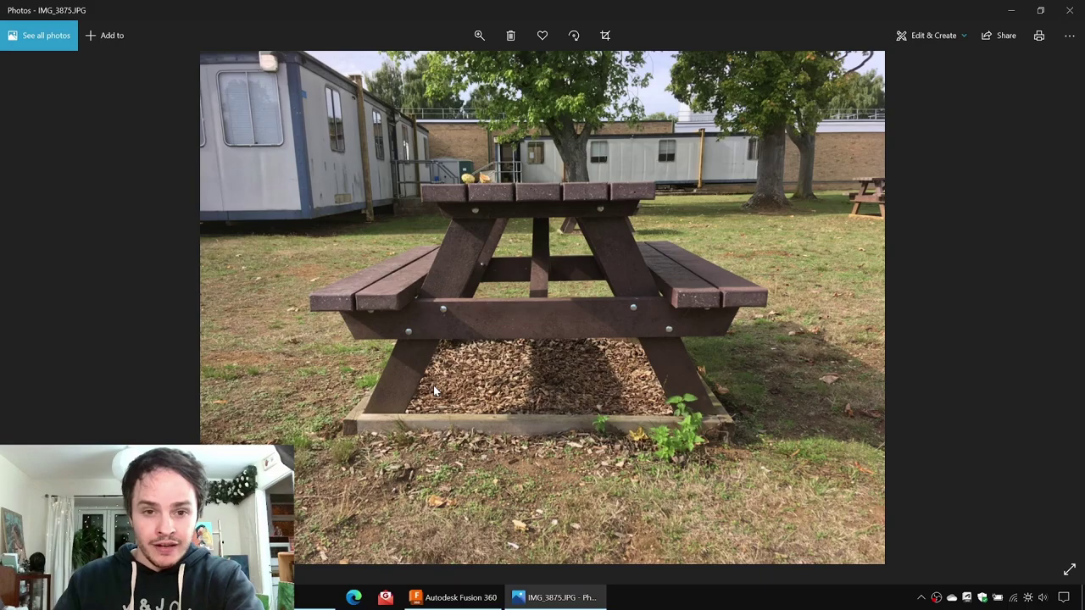
{"action": "left_click", "coordinate": [479, 213]}
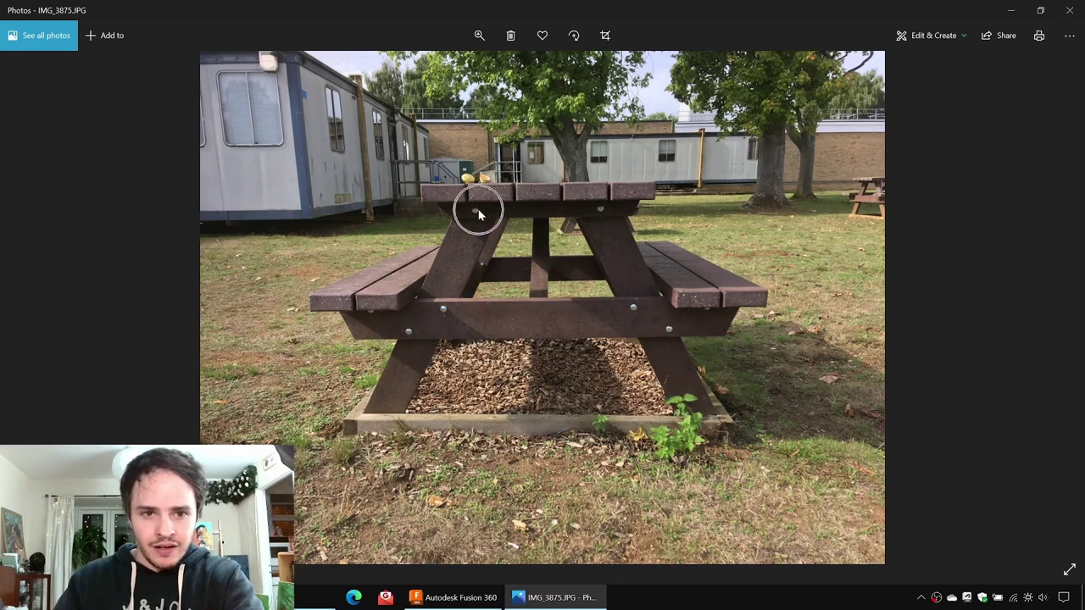
{"action": "left_click", "coordinate": [604, 210]}
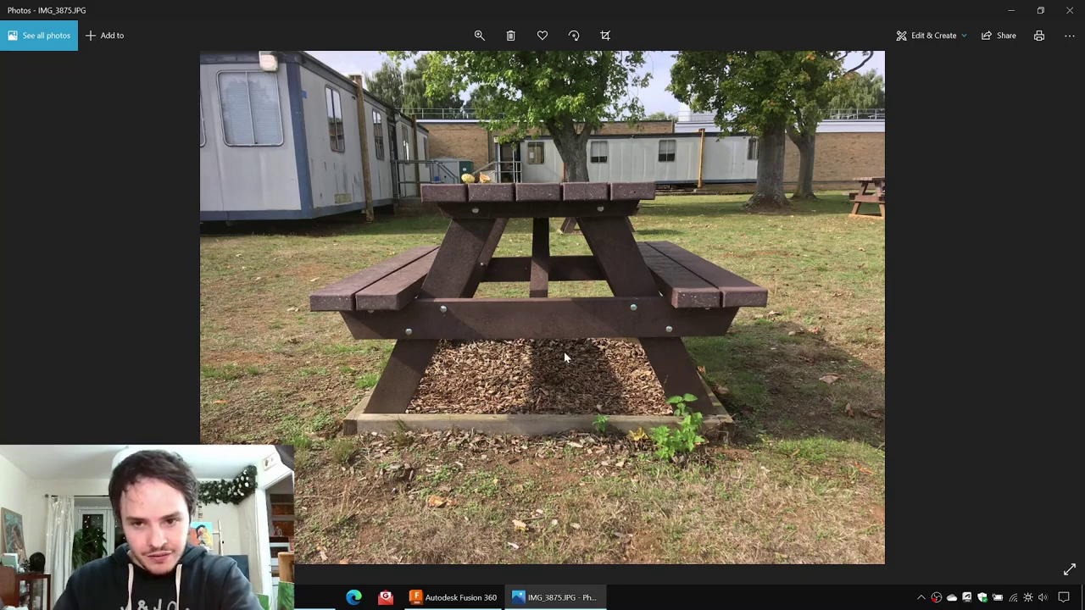
{"action": "key", "text": "Right"}
{"action": "key", "text": "Right"}
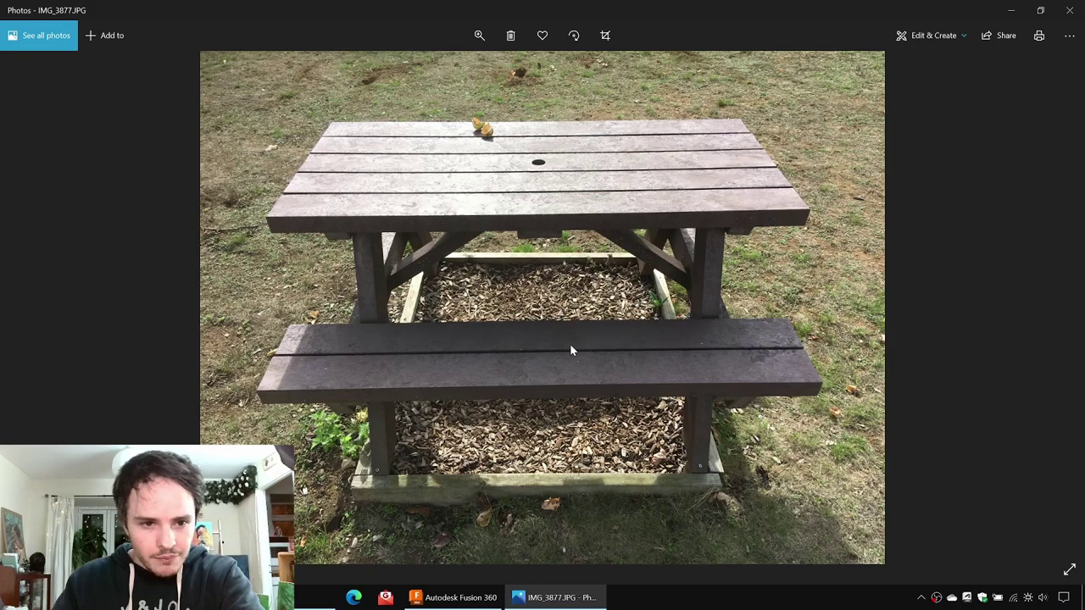
{"action": "key", "text": "Right"}
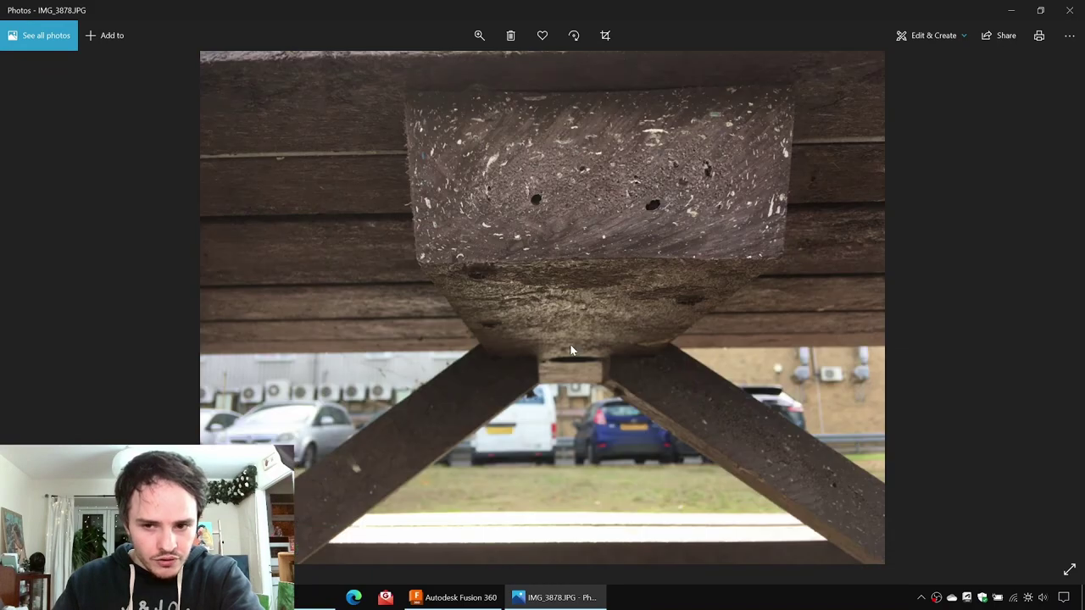
{"action": "key", "text": "Left"}
{"action": "key", "text": "Right"}
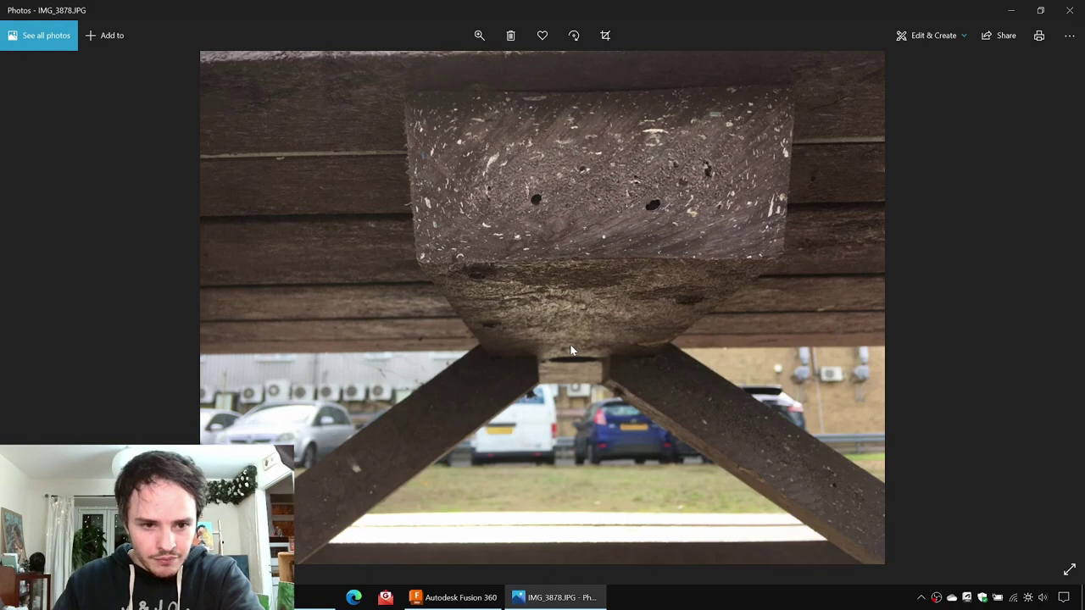
{"action": "key", "text": "Right"}
{"action": "key", "text": "Right"}
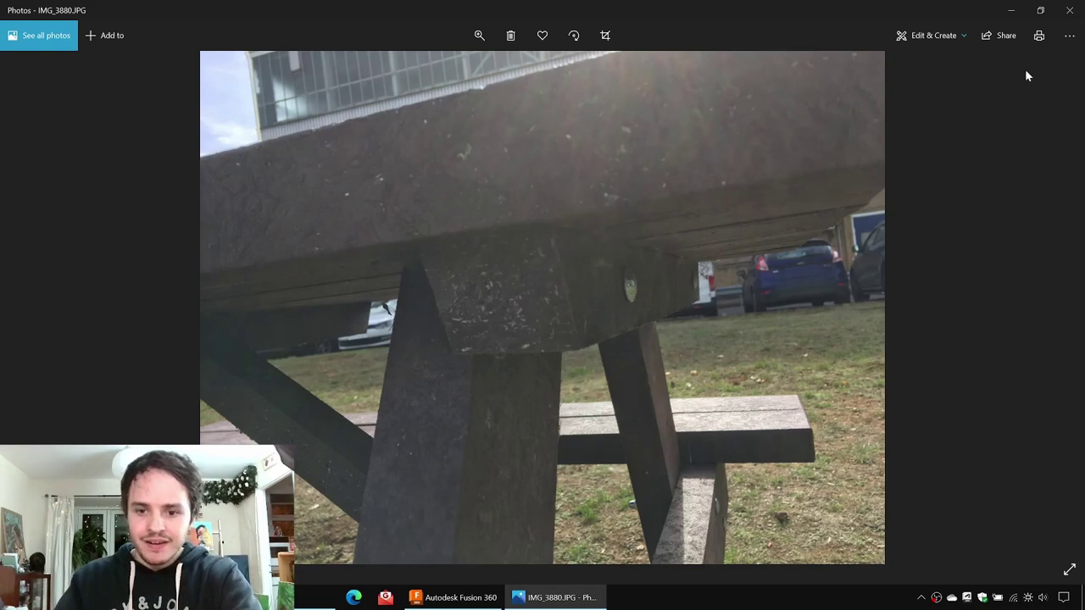
{"action": "left_click", "coordinate": [1010, 11]}
Step: Start a new sketch on the outer face of the lower crossbeam at the back end of the table
{"action": "scroll", "coordinate": [577, 245], "scroll_direction": "up", "scroll_amount": 2}
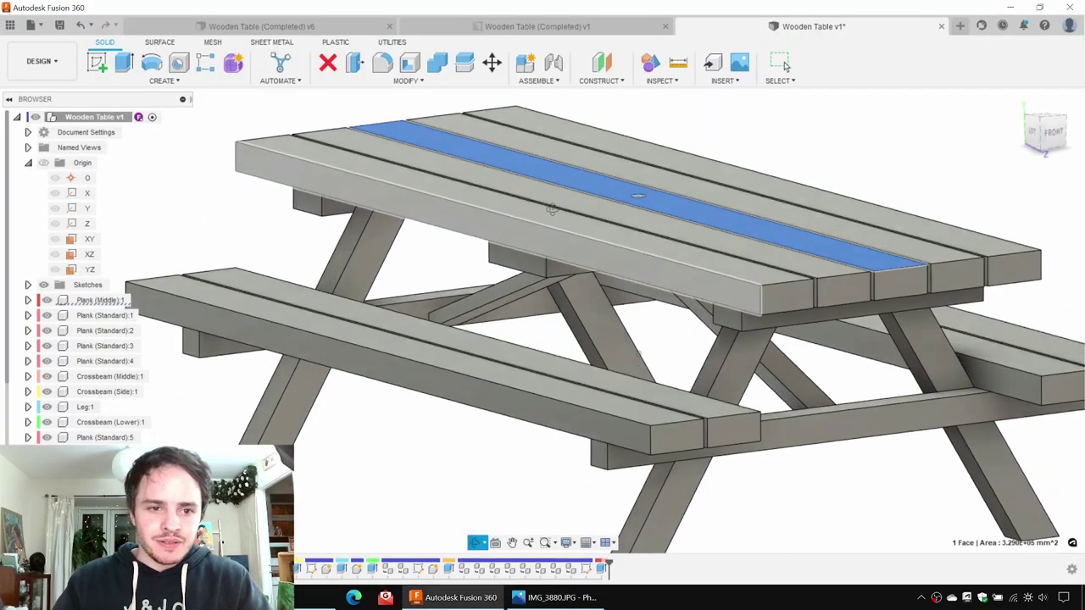
{"action": "middle_click_drag", "start_coordinate": [553, 209], "coordinate": [747, 209], "text": "shift"}
{"action": "left_click", "coordinate": [99, 61]}
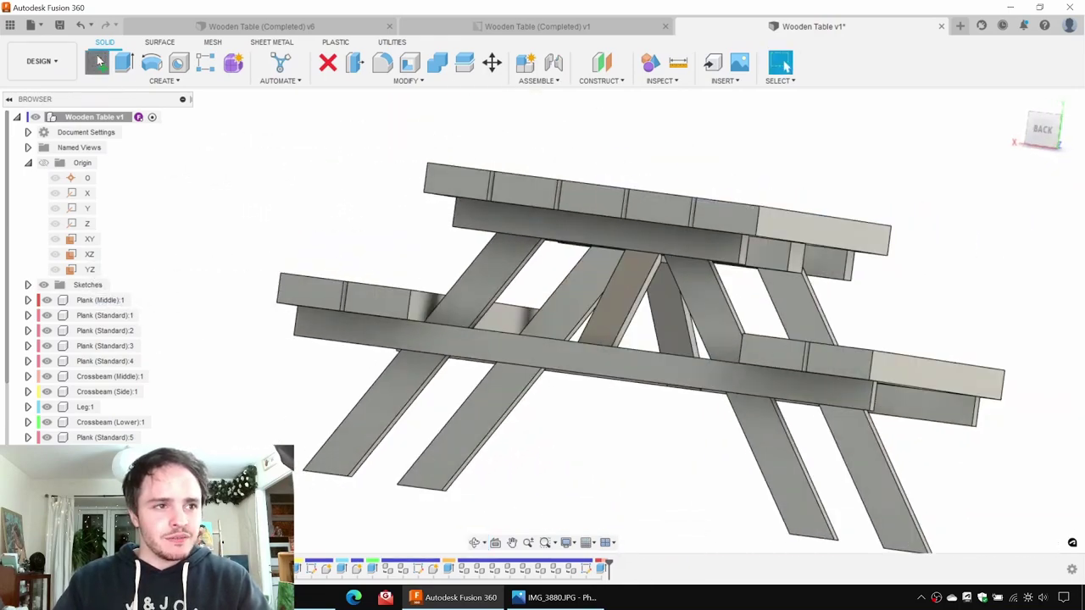
{"action": "left_click", "coordinate": [98, 61]}
{"action": "left_click", "coordinate": [514, 354]}
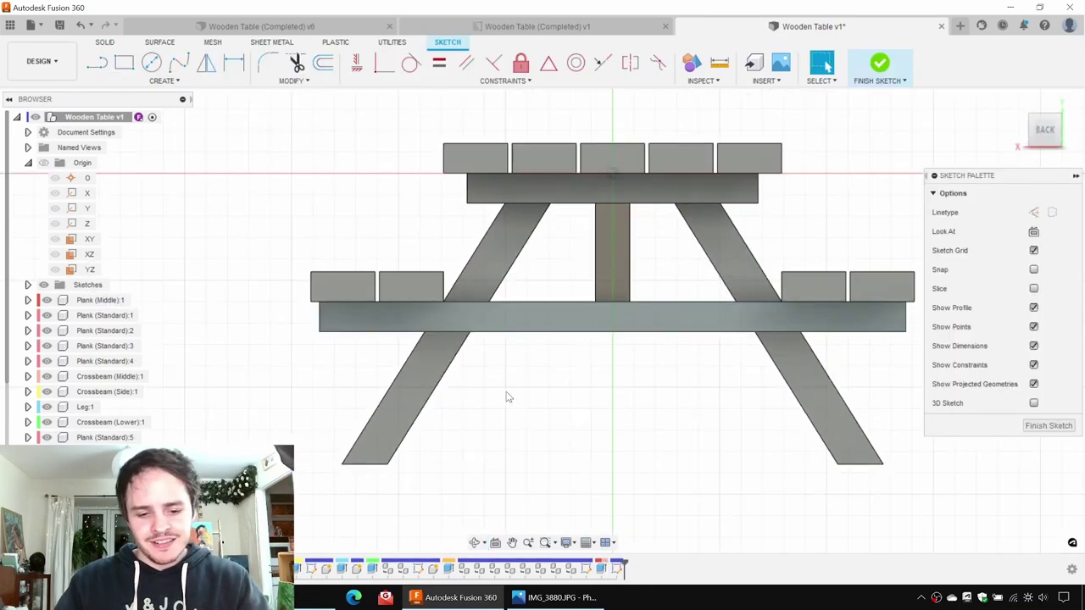
Step: Project the faces of both legs that cross the lower crossbeam into the sketch
{"action": "key", "text": "p"}
{"action": "left_click", "coordinate": [460, 316]}
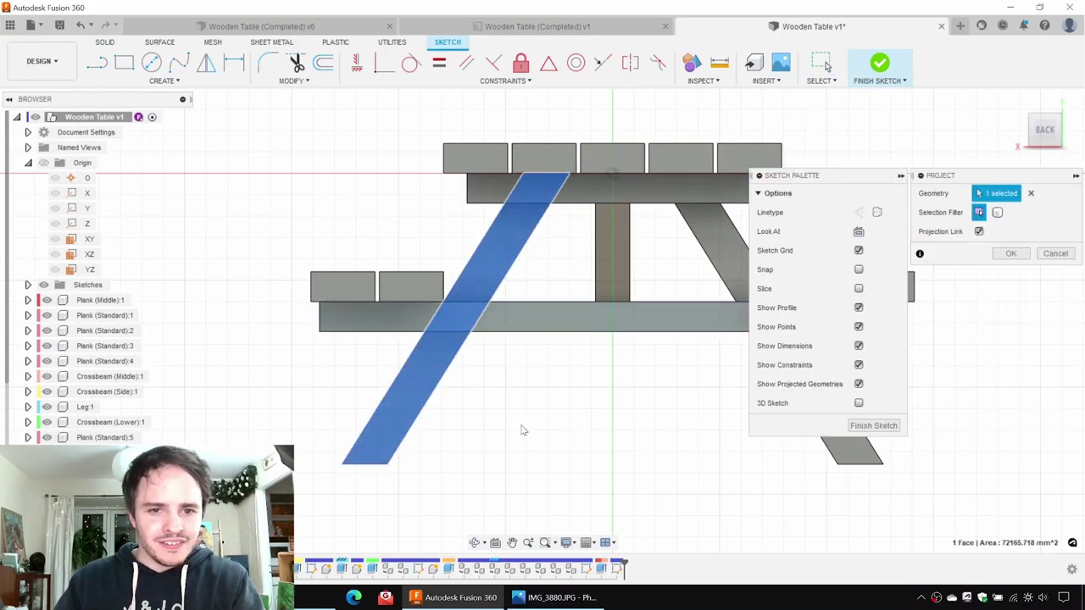
{"action": "key", "text": "Return"}
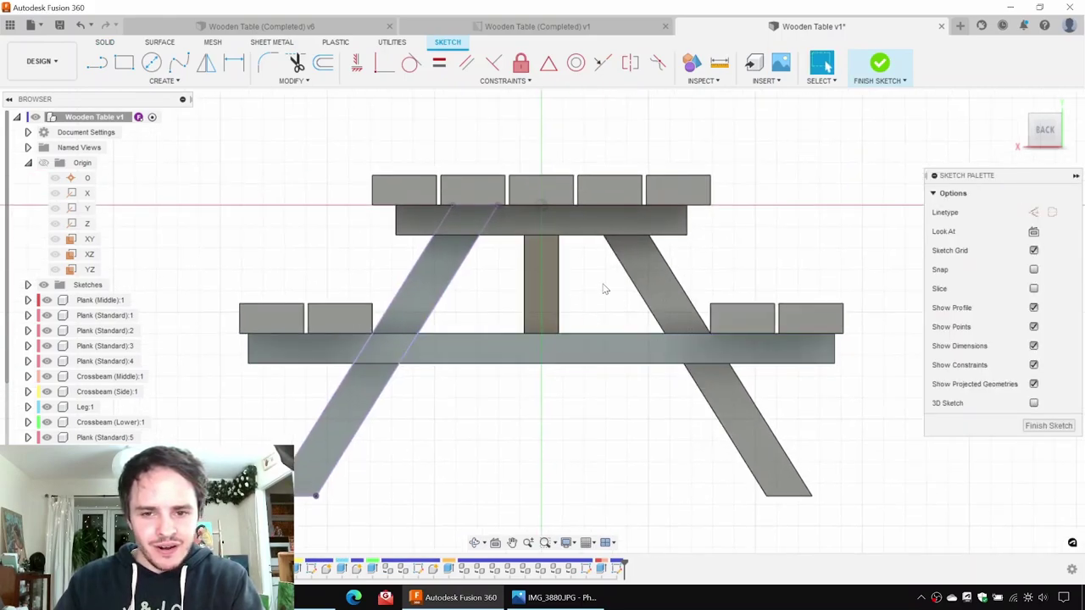
{"action": "key", "text": "p"}
{"action": "left_click", "coordinate": [678, 298]}
{"action": "key", "text": "Return"}
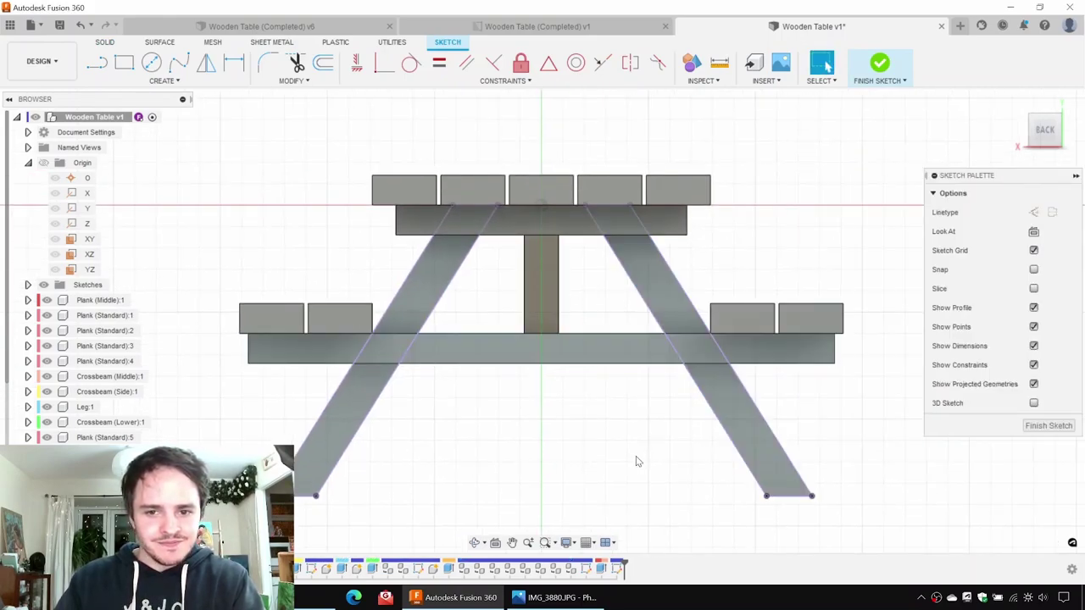
Step: Draw lines across the left leg along the lower crossbeam's top and bottom edges and convert both to construction lines
{"action": "scroll", "coordinate": [363, 356], "scroll_direction": "up", "scroll_amount": 3}
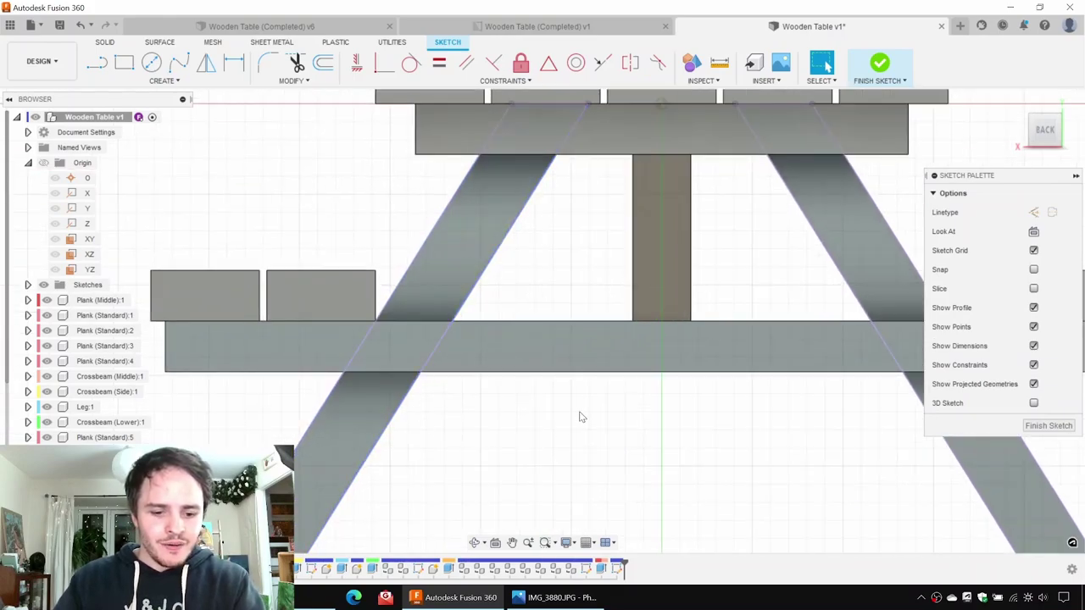
{"action": "key", "text": "l"}
{"action": "left_click", "coordinate": [376, 320]}
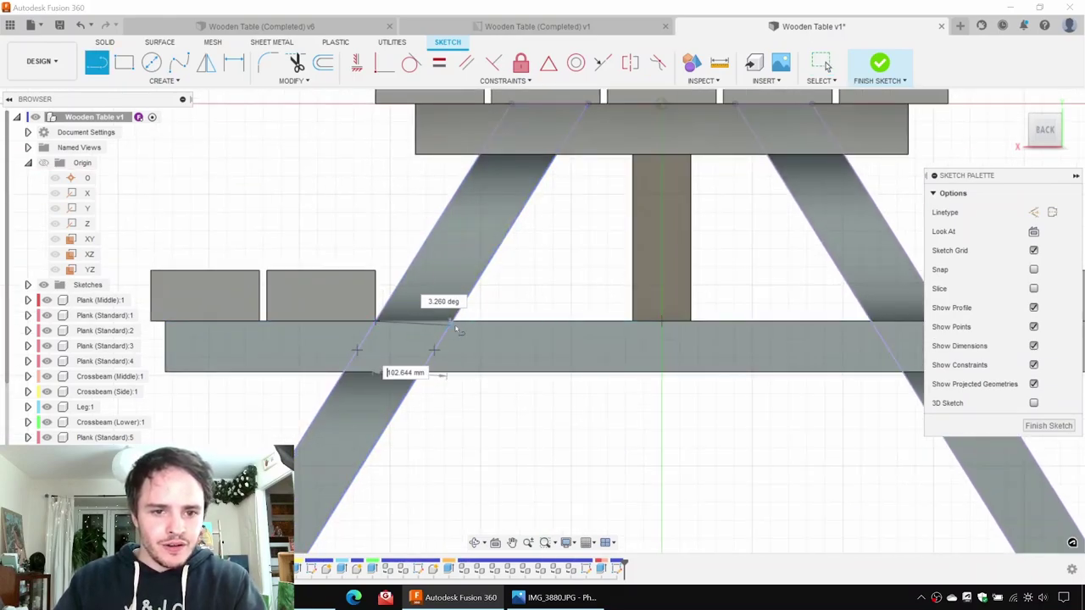
{"action": "left_click", "coordinate": [452, 320]}
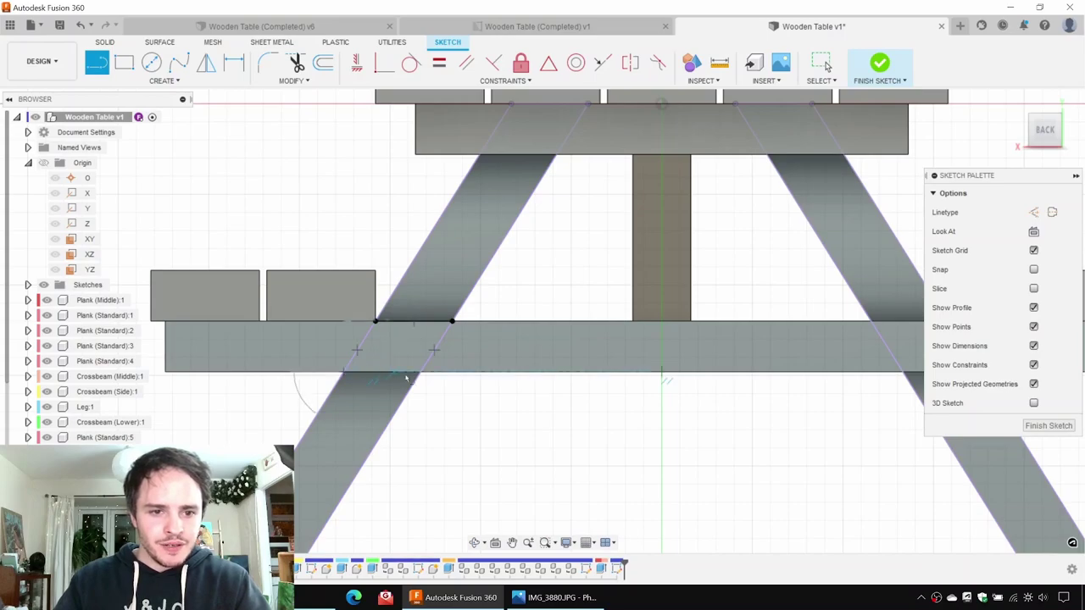
{"action": "left_click", "coordinate": [420, 372]}
{"action": "key", "text": "Escape"}
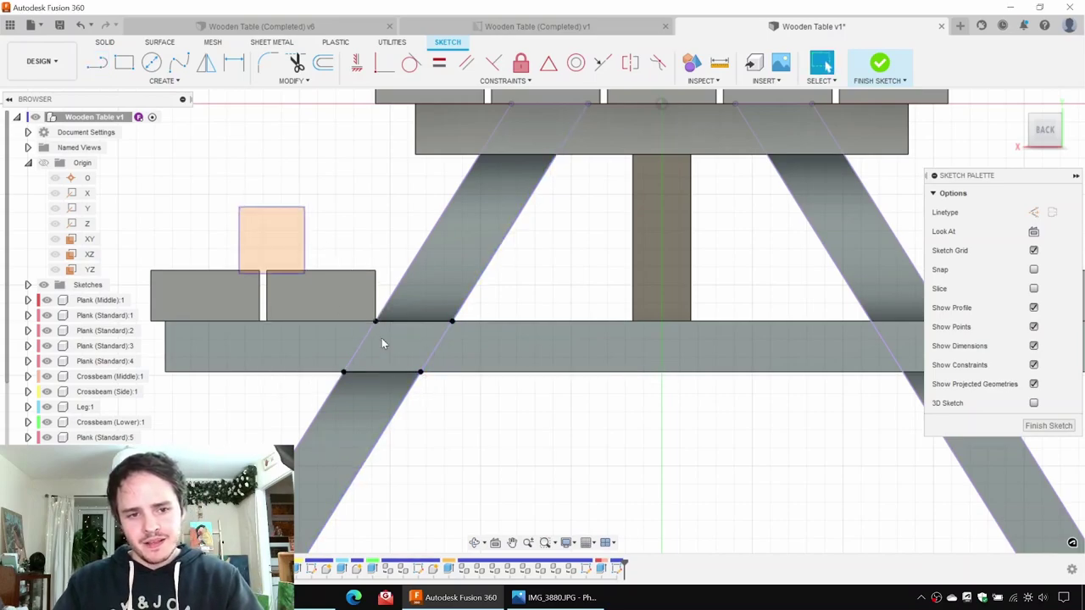
{"action": "left_click", "coordinate": [382, 339]}
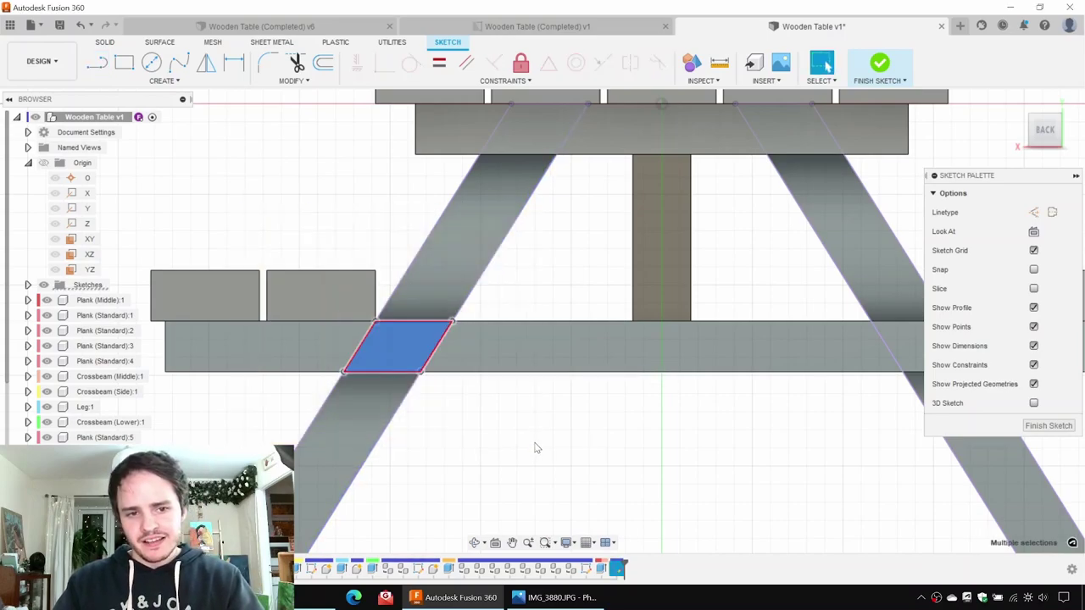
{"action": "left_click", "coordinate": [1039, 217]}
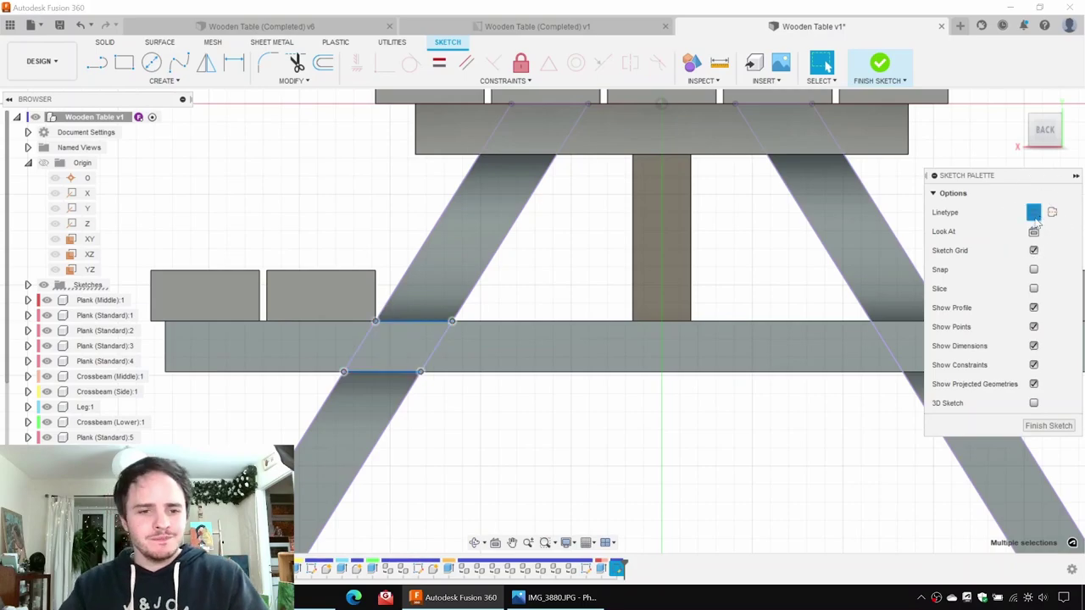
Step: Sketch two circles about 17 mm in diameter near opposite corners of the overlap between the left leg and lower crossbeam
{"action": "scroll", "coordinate": [363, 313], "scroll_direction": "up", "scroll_amount": 5}
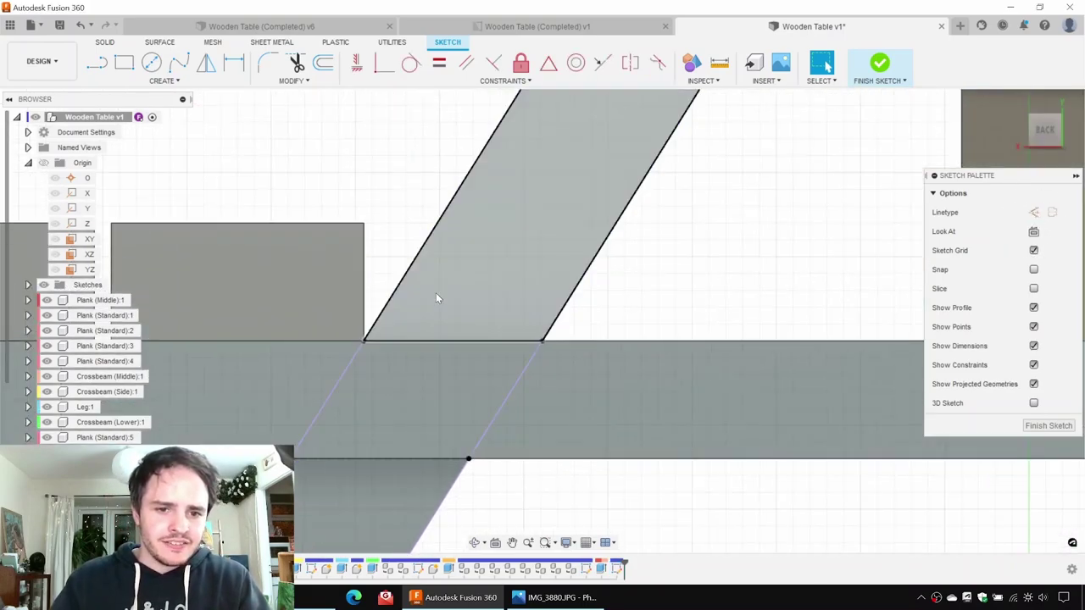
{"action": "key", "text": "c"}
{"action": "left_click", "coordinate": [494, 380]}
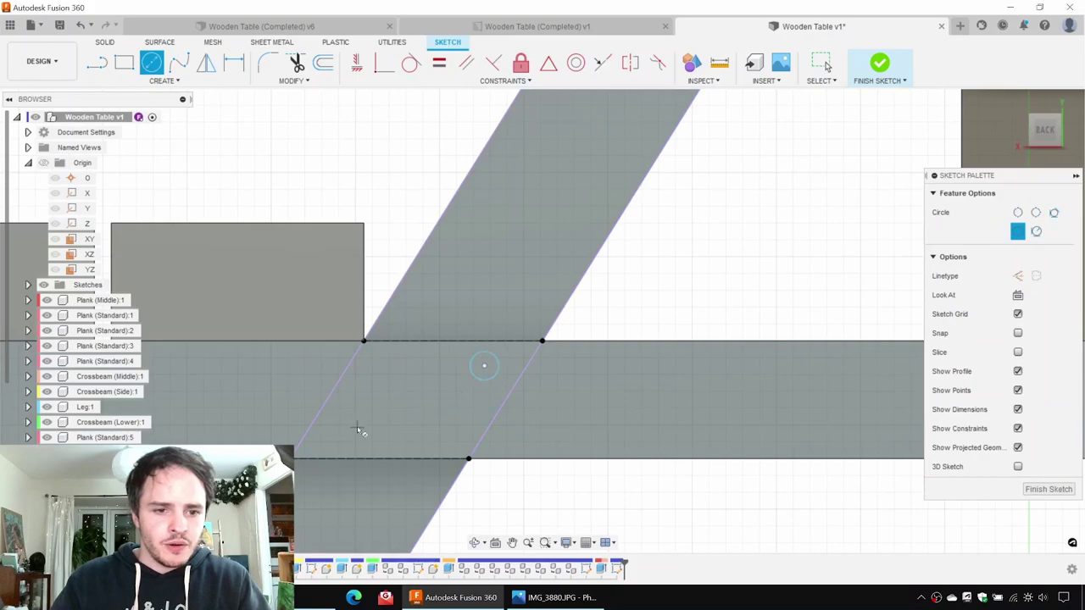
{"action": "left_click", "coordinate": [338, 436]}
{"action": "key", "text": "Escape"}
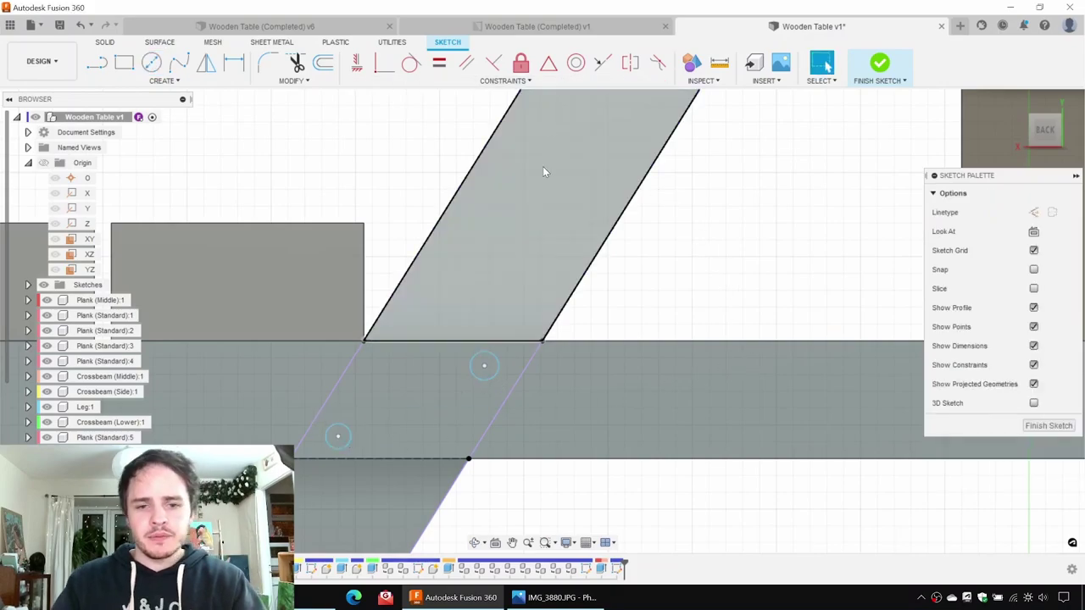
Step: Make the two circles equal and set their diameter to 8 mm
{"action": "left_click", "coordinate": [450, 77]}
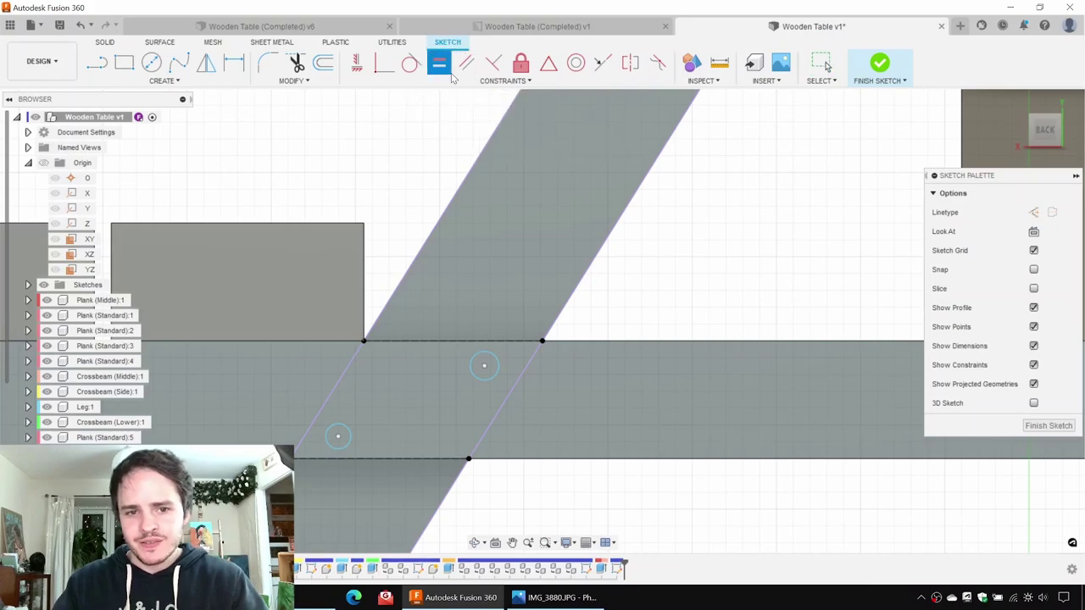
{"action": "left_click", "coordinate": [497, 375]}
{"action": "left_click", "coordinate": [338, 437]}
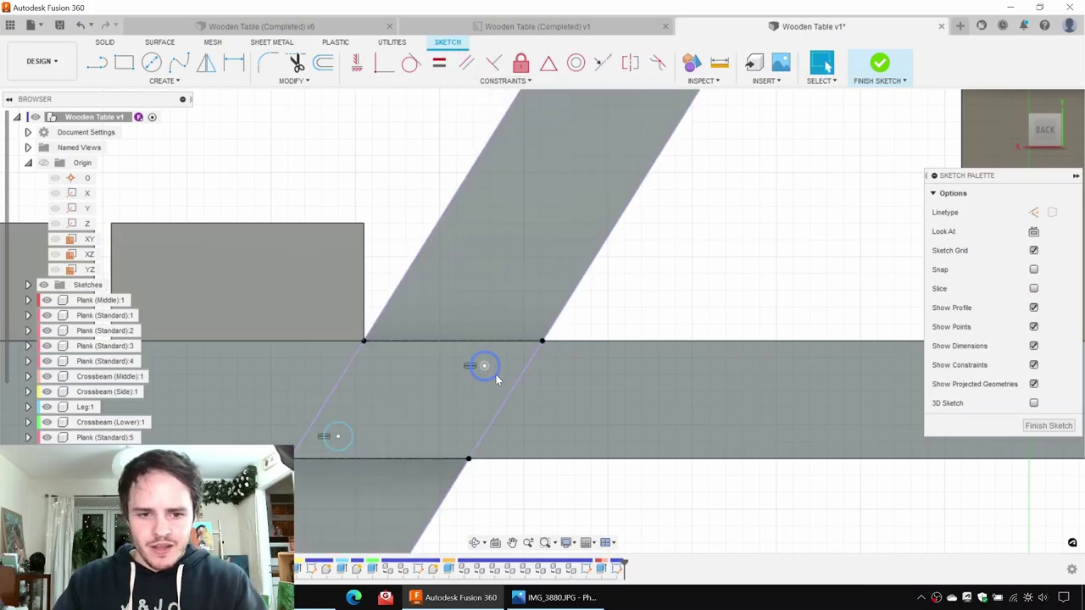
{"action": "key", "text": "d"}
{"action": "left_click", "coordinate": [591, 405]}
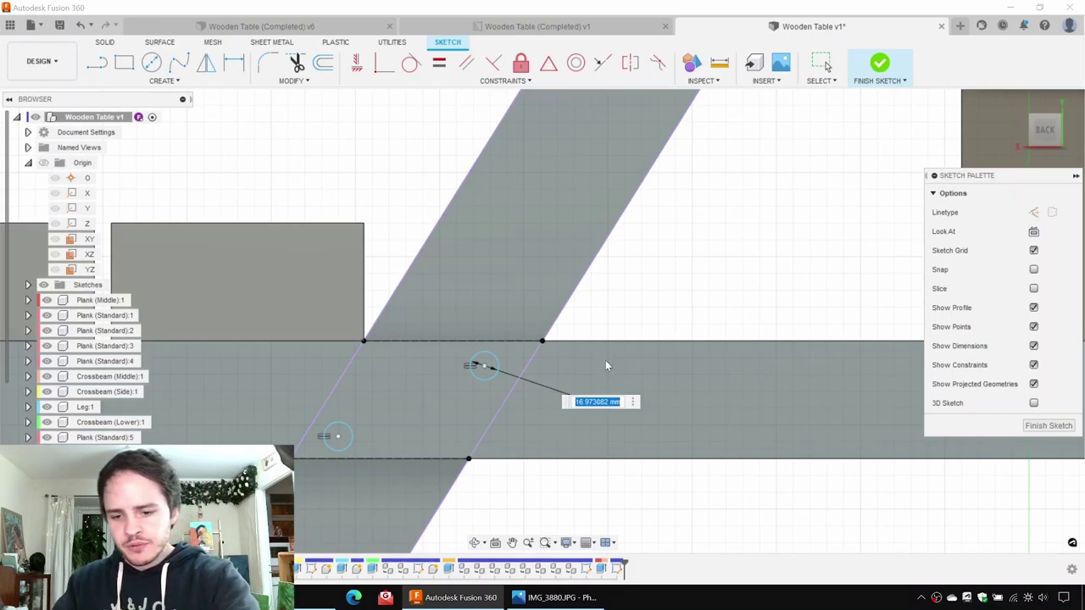
{"action": "type", "text": "8"}
{"action": "key", "text": "Return"}
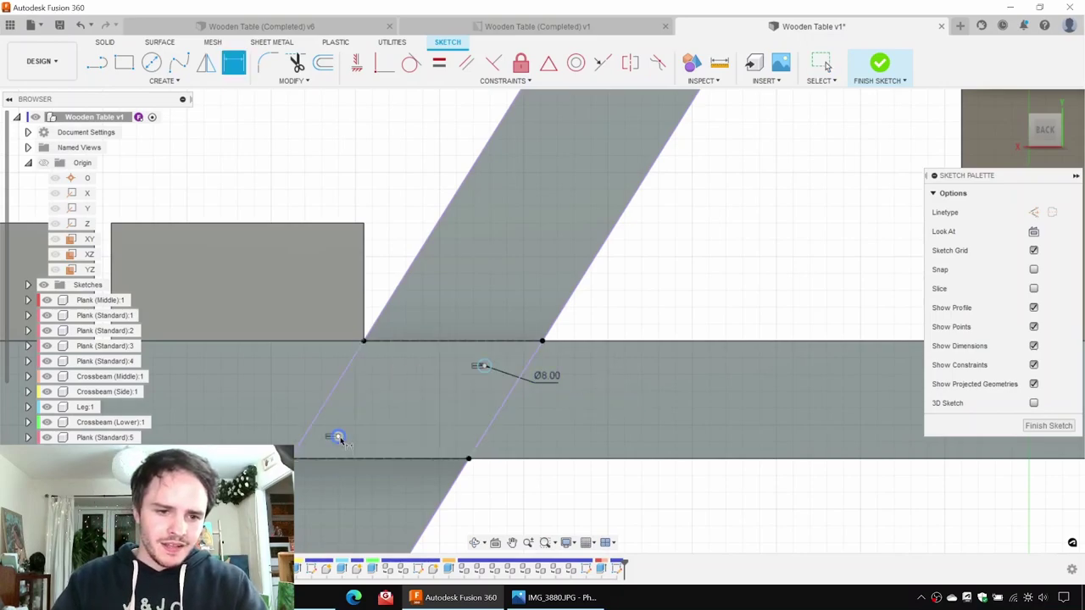
Step: Dimension the lower circle's centre 12 mm above the bottom construction line
{"action": "left_click", "coordinate": [346, 459]}
{"action": "left_click", "coordinate": [335, 436]}
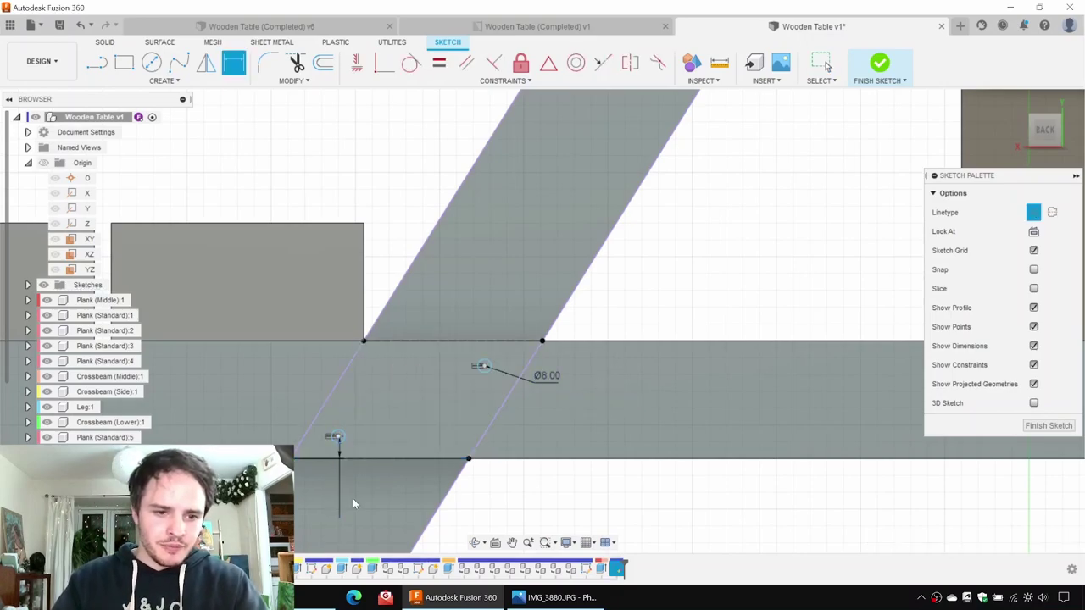
{"action": "left_click", "coordinate": [350, 501]}
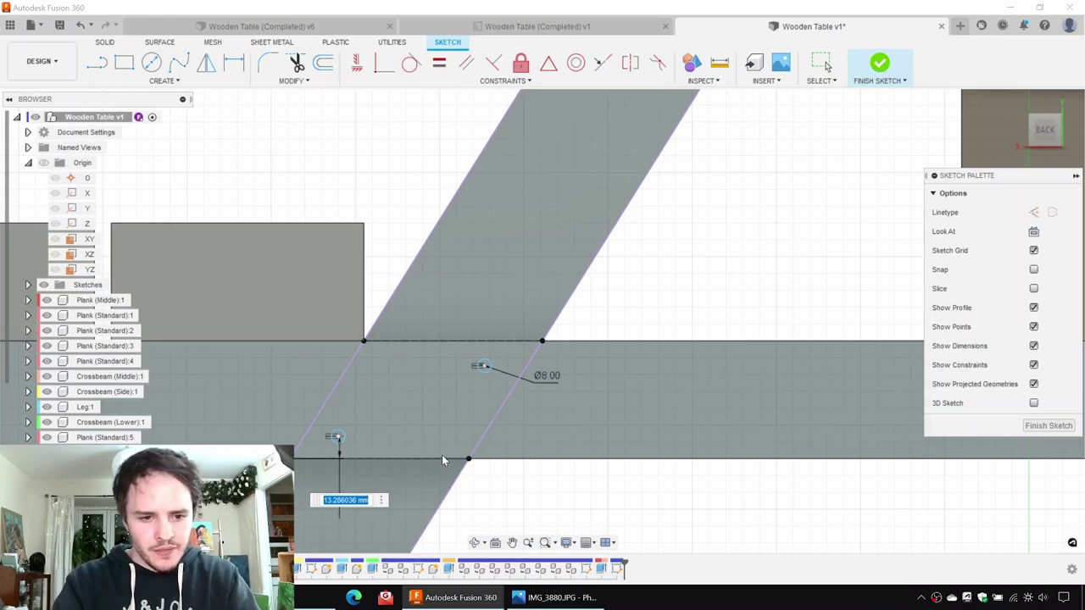
{"action": "type", "text": "12"}
{"action": "key", "text": "Return"}
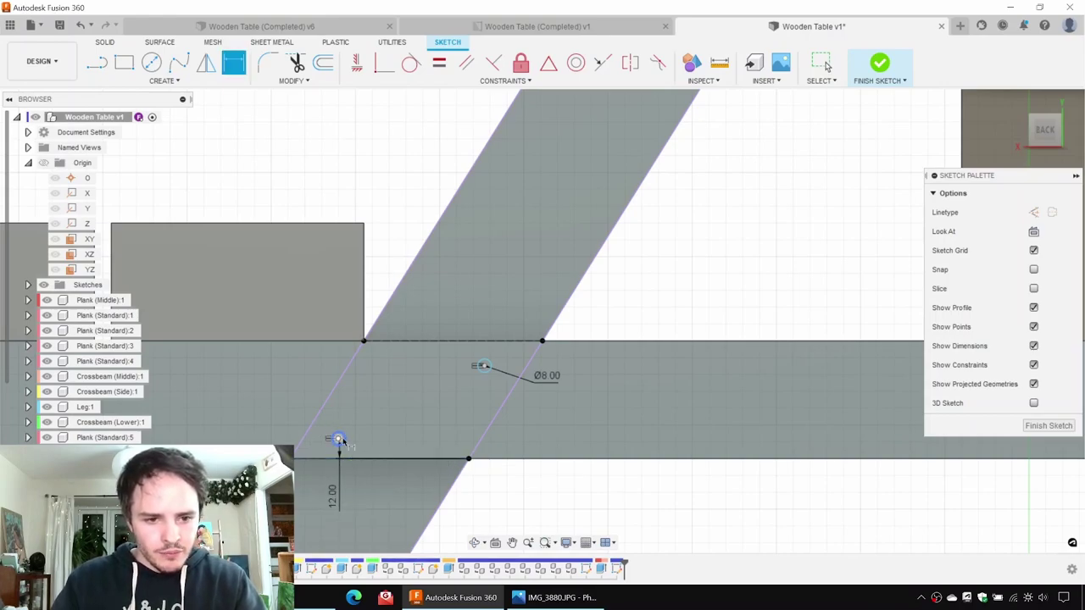
{"action": "left_click", "coordinate": [297, 459]}
{"action": "left_click", "coordinate": [336, 439]}
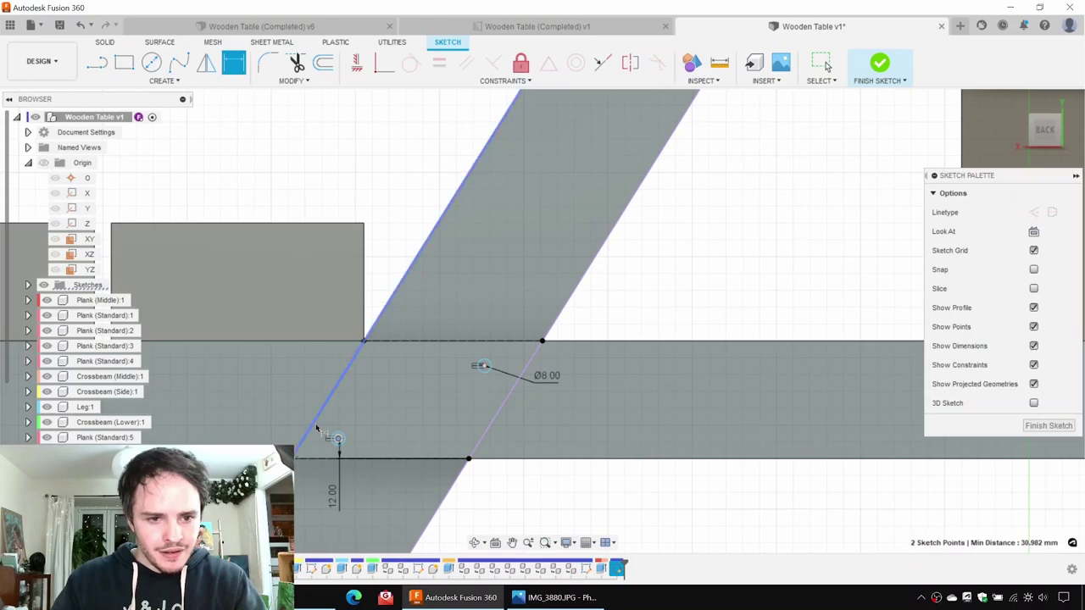
{"action": "key", "text": "Escape"}
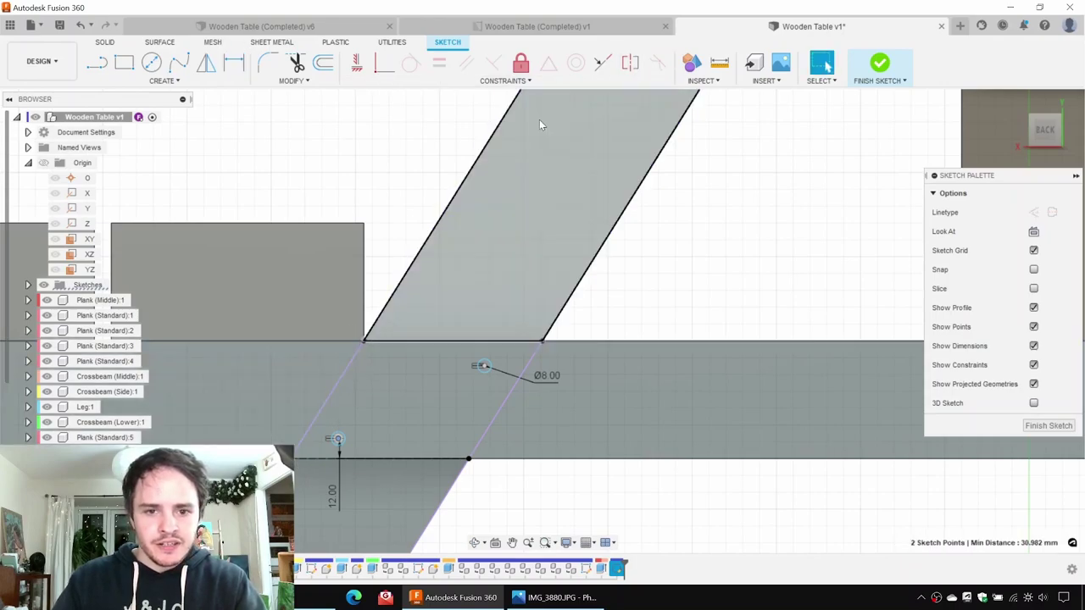
Step: Dimension the lower circle's centre 28 mm horizontally from the outer end of the bottom construction line
{"action": "key", "text": "d"}
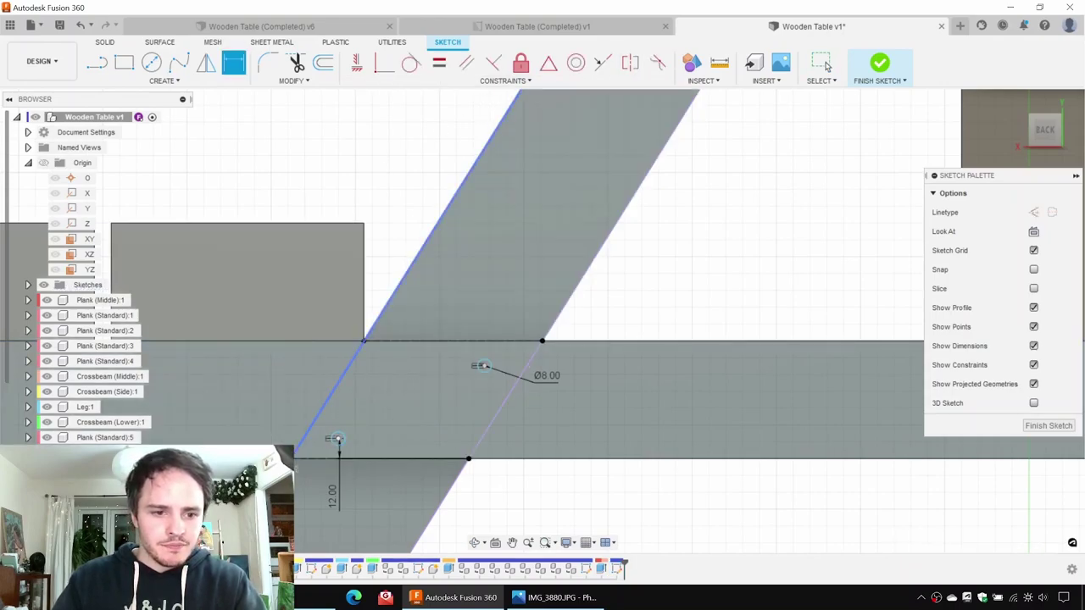
{"action": "left_click", "coordinate": [337, 438]}
{"action": "left_click", "coordinate": [338, 439]}
{"action": "left_click", "coordinate": [320, 363]}
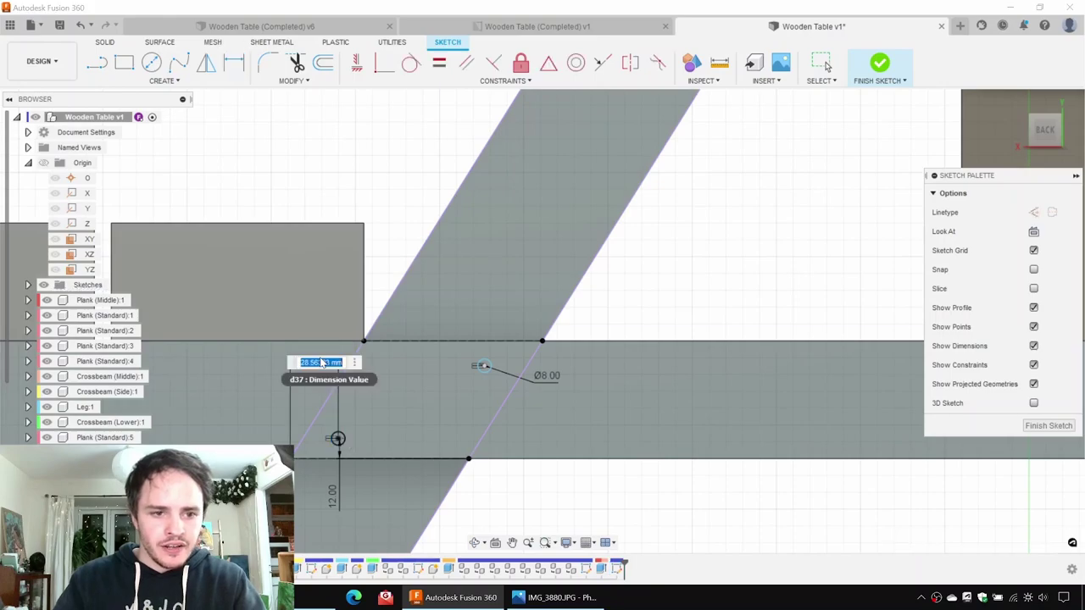
{"action": "type", "text": "28"}
{"action": "key", "text": "Return"}
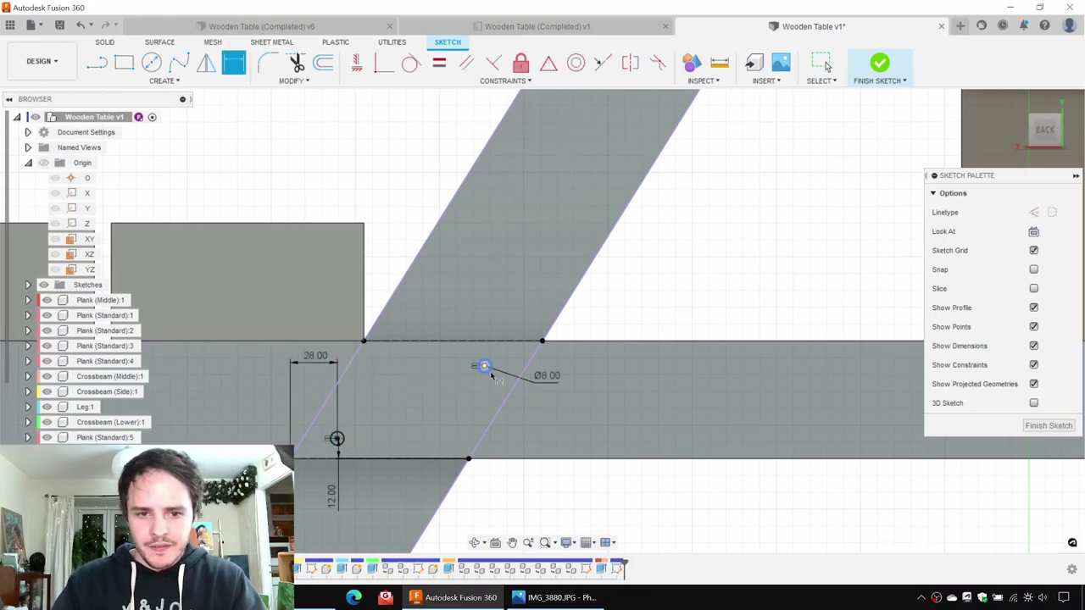
Step: Dimension the upper circle's centre 28 mm horizontally from the inner end of the upper construction line
{"action": "left_click", "coordinate": [484, 366]}
{"action": "left_click", "coordinate": [542, 340]}
{"action": "left_click", "coordinate": [520, 295]}
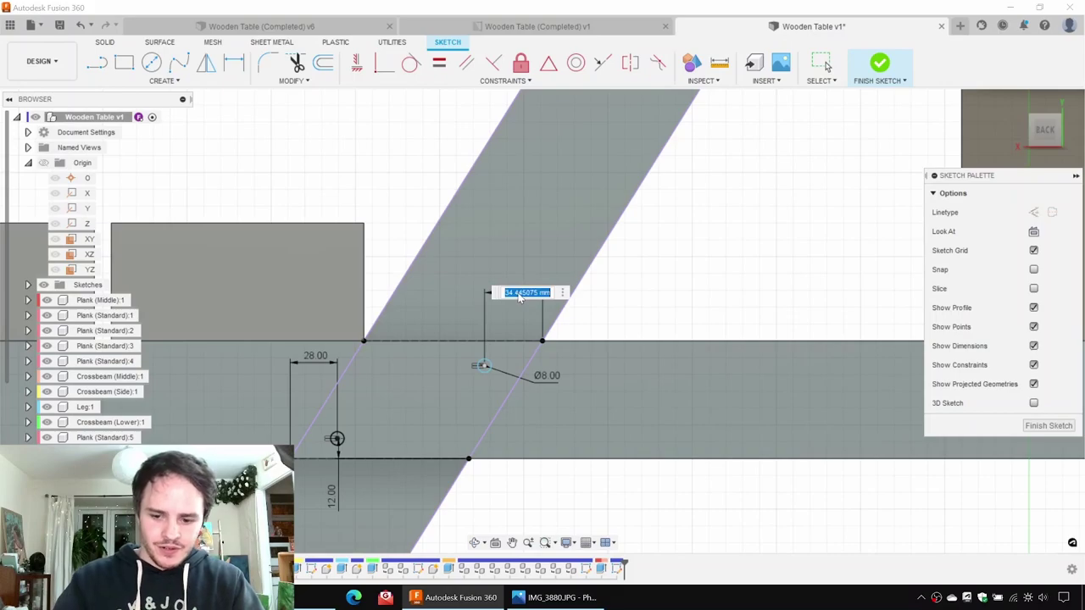
{"action": "type", "text": "28"}
{"action": "key", "text": "Return"}
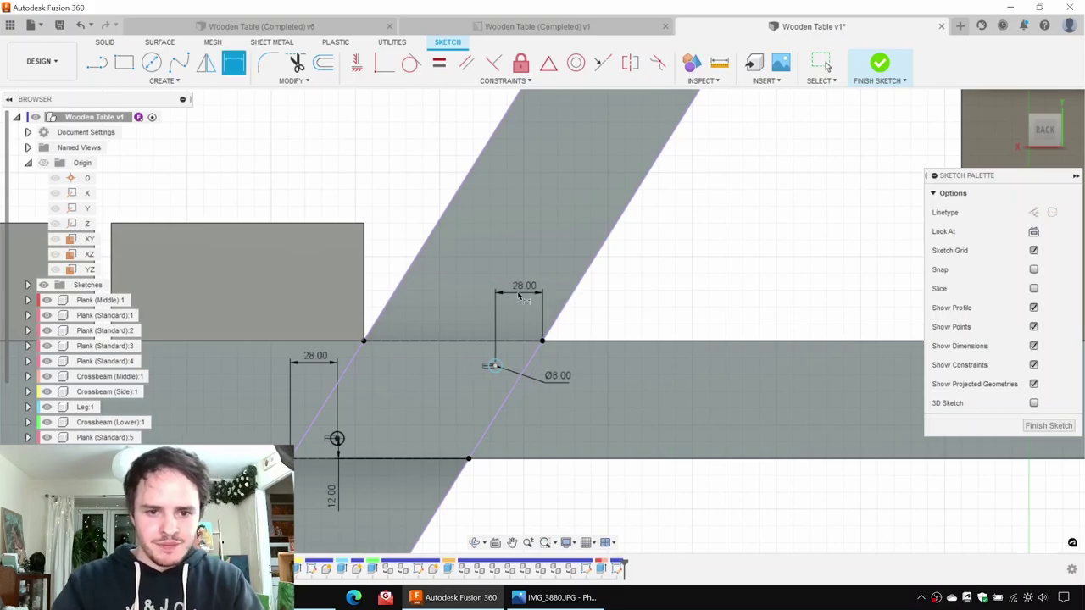
Step: Dimension the upper circle's centre 12 mm below the upper construction line's inner end
{"action": "left_click", "coordinate": [495, 367]}
{"action": "left_click", "coordinate": [543, 340]}
{"action": "left_click", "coordinate": [623, 355]}
{"action": "type", "text": "12"}
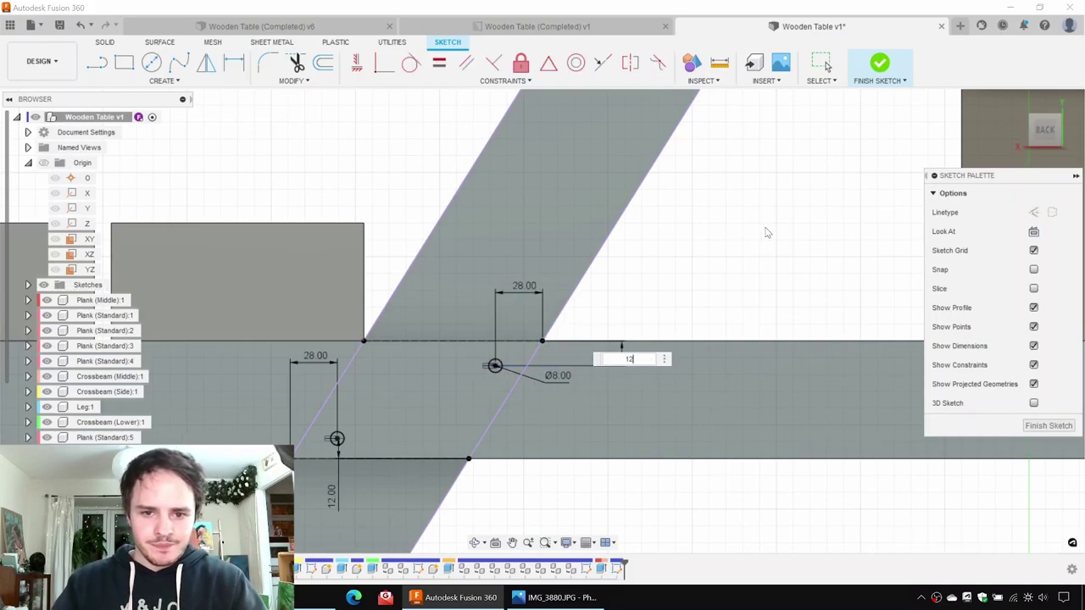
{"action": "key", "text": "Return"}
{"action": "key", "text": "Escape"}
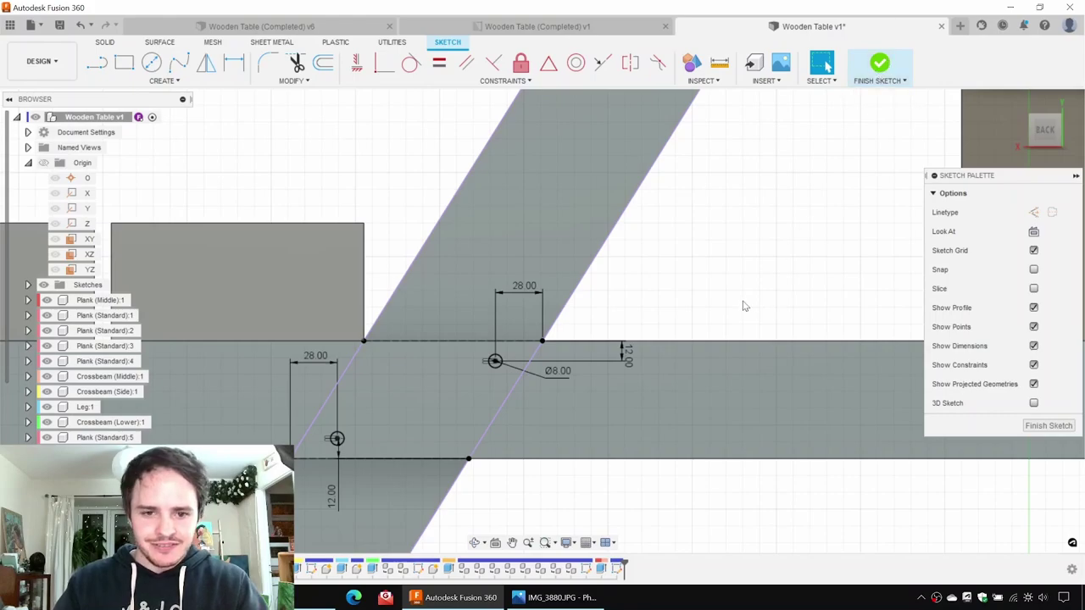
Step: Draw a vertical line across the lower crossbeam at its middle and convert it to a construction line
{"action": "scroll", "coordinate": [743, 305], "scroll_direction": "down", "scroll_amount": 2}
{"action": "middle_click_drag", "start_coordinate": [712, 316], "coordinate": [411, 338]}
{"action": "key", "text": "l"}
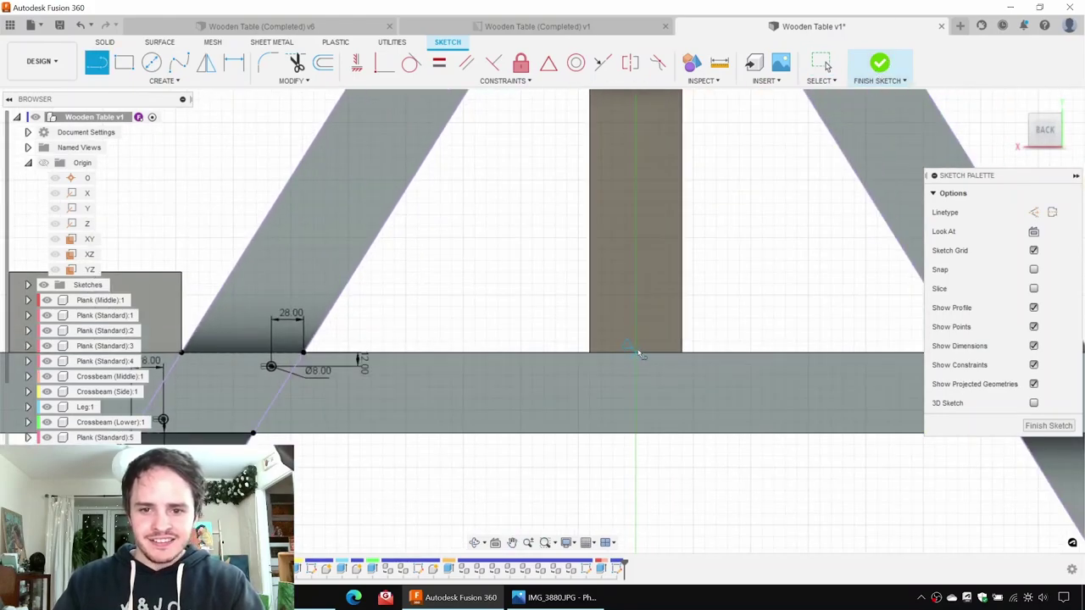
{"action": "left_click", "coordinate": [636, 433]}
{"action": "key", "text": "Escape"}
{"action": "left_click_drag", "start_coordinate": [655, 314], "coordinate": [562, 480]}
{"action": "key", "text": "x"}
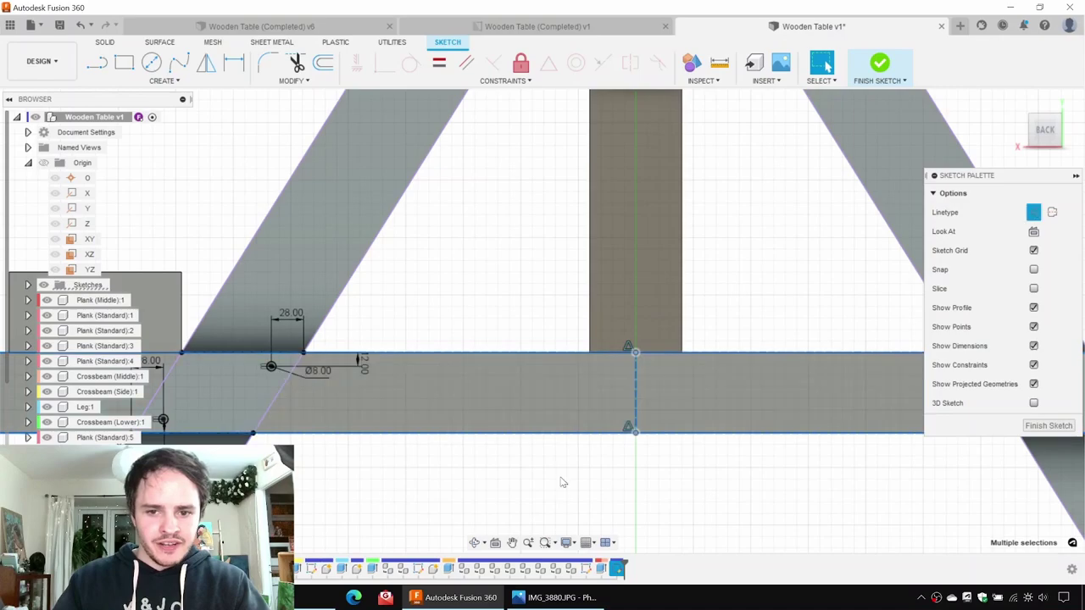
{"action": "key", "text": "Escape"}
Step: Mirror both bolt-hole circles about the crossbeam's central construction line and finish the sketch
{"action": "scroll", "coordinate": [536, 426], "scroll_direction": "down", "scroll_amount": 3}
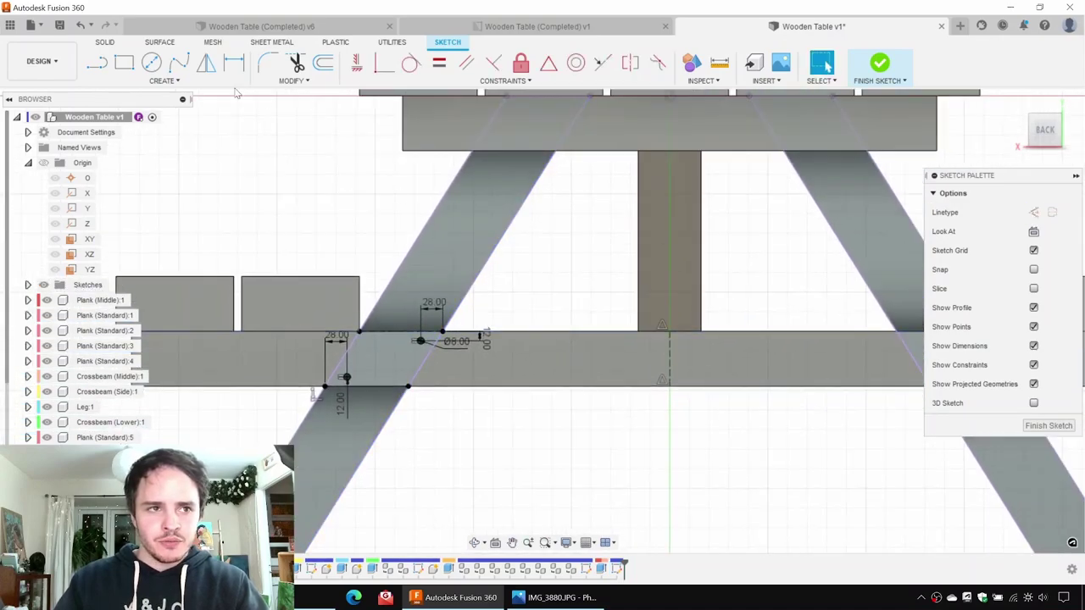
{"action": "left_click", "coordinate": [162, 80]}
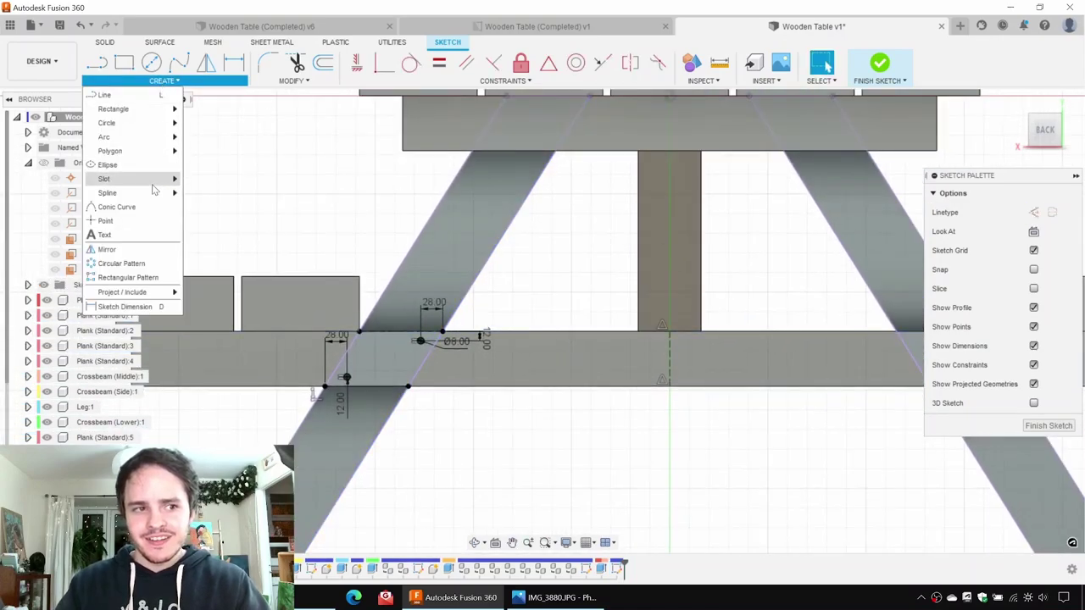
{"action": "left_click", "coordinate": [144, 250]}
{"action": "scroll", "coordinate": [358, 379], "scroll_direction": "up", "scroll_amount": 2}
{"action": "scroll", "coordinate": [358, 379], "scroll_direction": "up", "scroll_amount": 3}
{"action": "left_click_drag", "start_coordinate": [303, 354], "coordinate": [350, 398]}
{"action": "left_click_drag", "start_coordinate": [657, 253], "coordinate": [658, 253]}
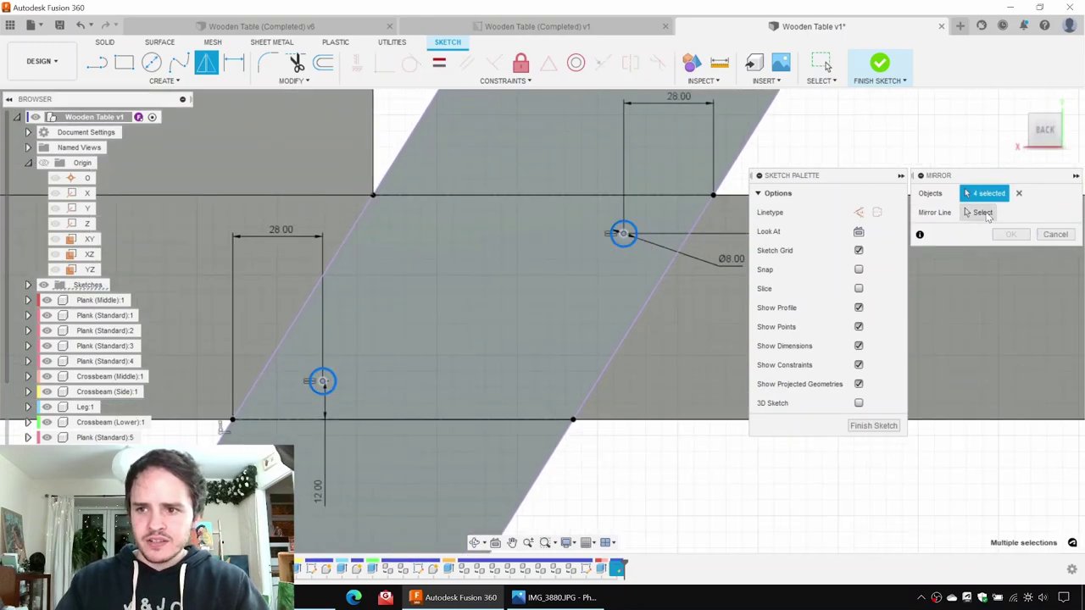
{"action": "left_click", "coordinate": [982, 213]}
{"action": "scroll", "coordinate": [608, 336], "scroll_direction": "down", "scroll_amount": 5}
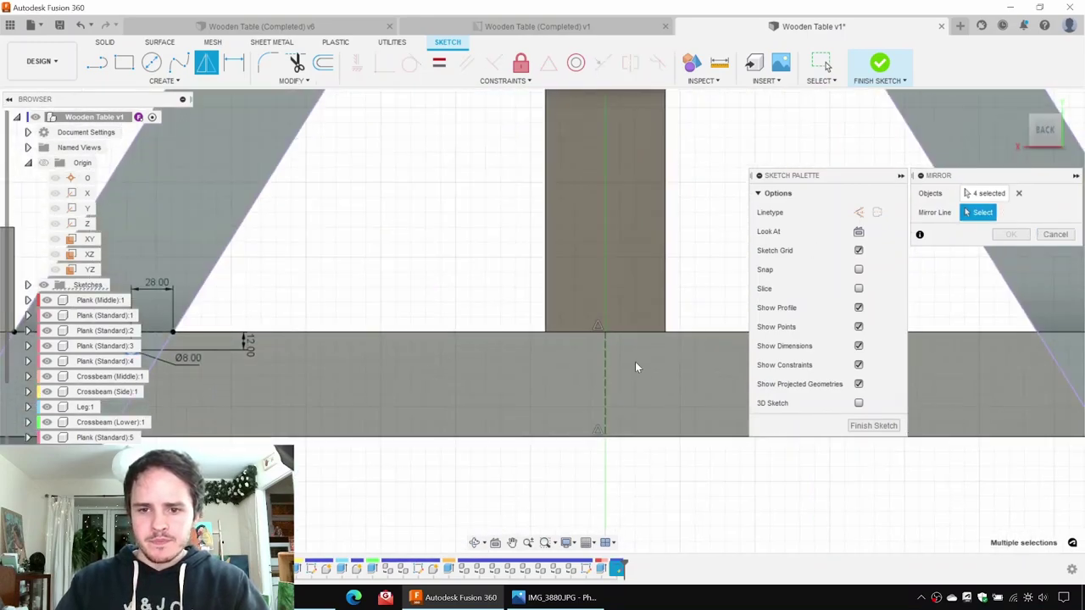
{"action": "left_click", "coordinate": [1007, 238]}
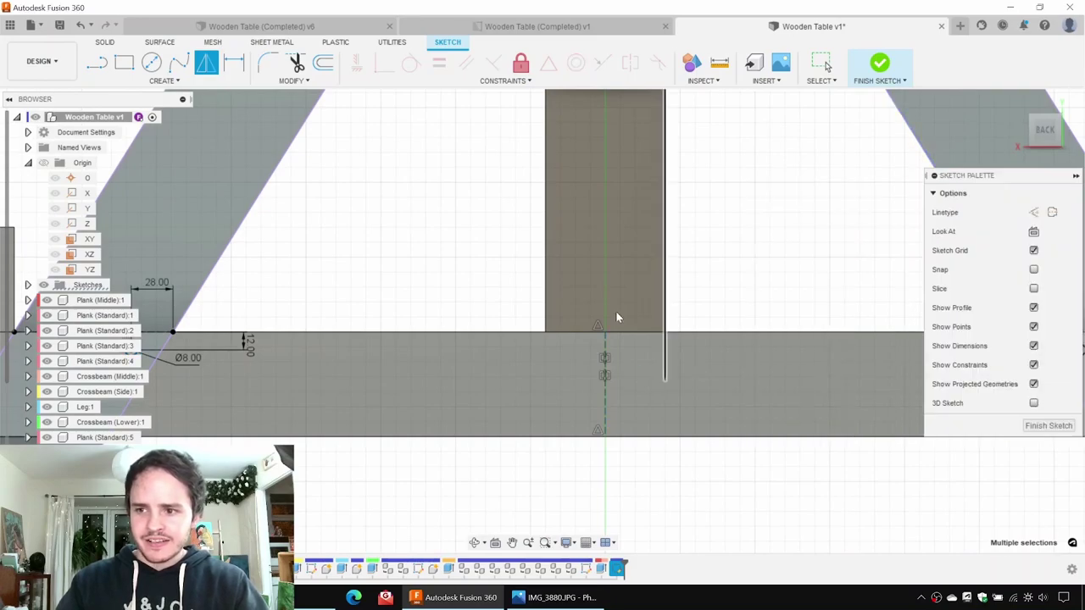
{"action": "scroll", "coordinate": [616, 314], "scroll_direction": "down", "scroll_amount": 3}
{"action": "middle_click_drag", "start_coordinate": [780, 343], "coordinate": [594, 348]}
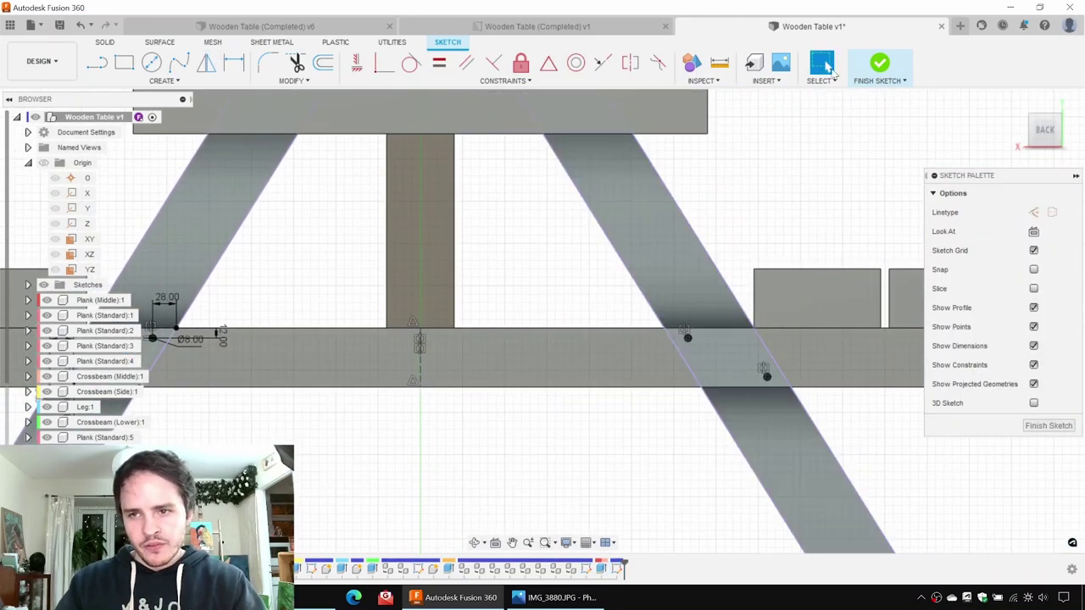
{"action": "left_click", "coordinate": [878, 68]}
Step: Extrude the four bolt-hole circles as a symmetric cut with extent All through the legs and lower crossbeams
{"action": "middle_click_drag", "start_coordinate": [427, 257], "coordinate": [566, 229]}
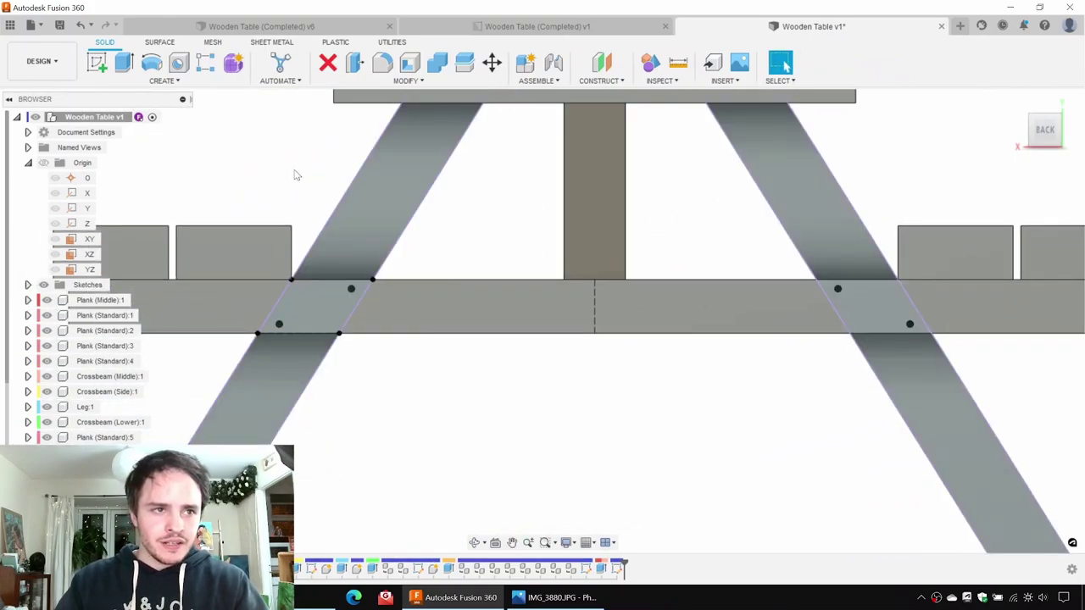
{"action": "middle_click_drag", "start_coordinate": [276, 171], "coordinate": [272, 187], "text": "shift"}
{"action": "left_click", "coordinate": [124, 62]}
{"action": "scroll", "coordinate": [356, 256], "scroll_direction": "up", "scroll_amount": 3}
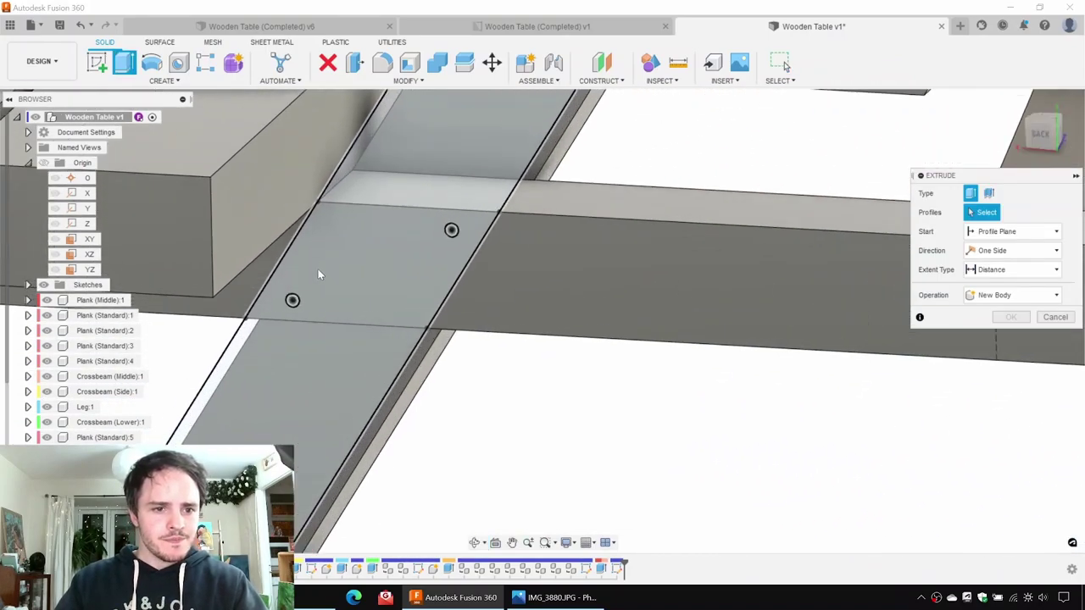
{"action": "left_click", "coordinate": [284, 315]}
{"action": "left_click", "coordinate": [451, 251]}
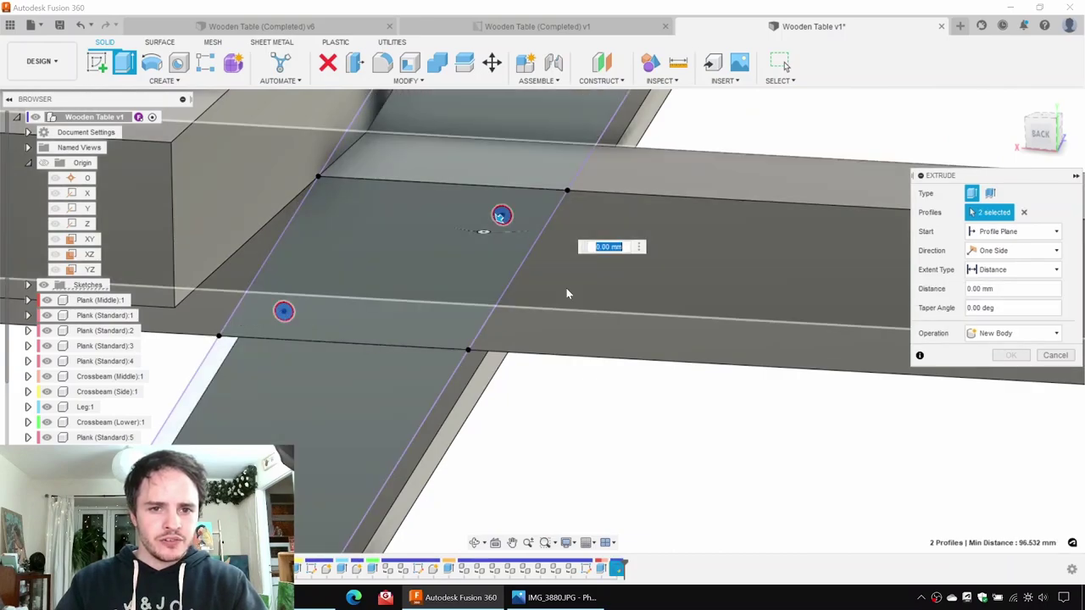
{"action": "scroll", "coordinate": [567, 288], "scroll_direction": "down", "scroll_amount": 6}
{"action": "scroll", "coordinate": [563, 399], "scroll_direction": "up", "scroll_amount": 8}
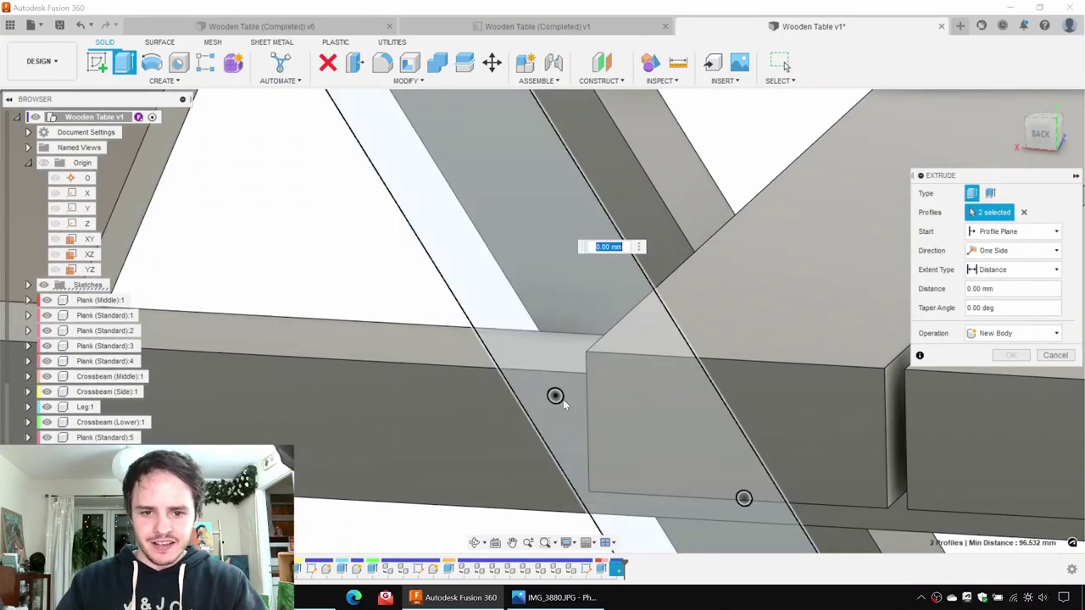
{"action": "scroll", "coordinate": [562, 399], "scroll_direction": "up", "scroll_amount": 2}
{"action": "left_click", "coordinate": [554, 395]}
{"action": "middle_click_drag", "start_coordinate": [848, 547], "coordinate": [638, 391]}
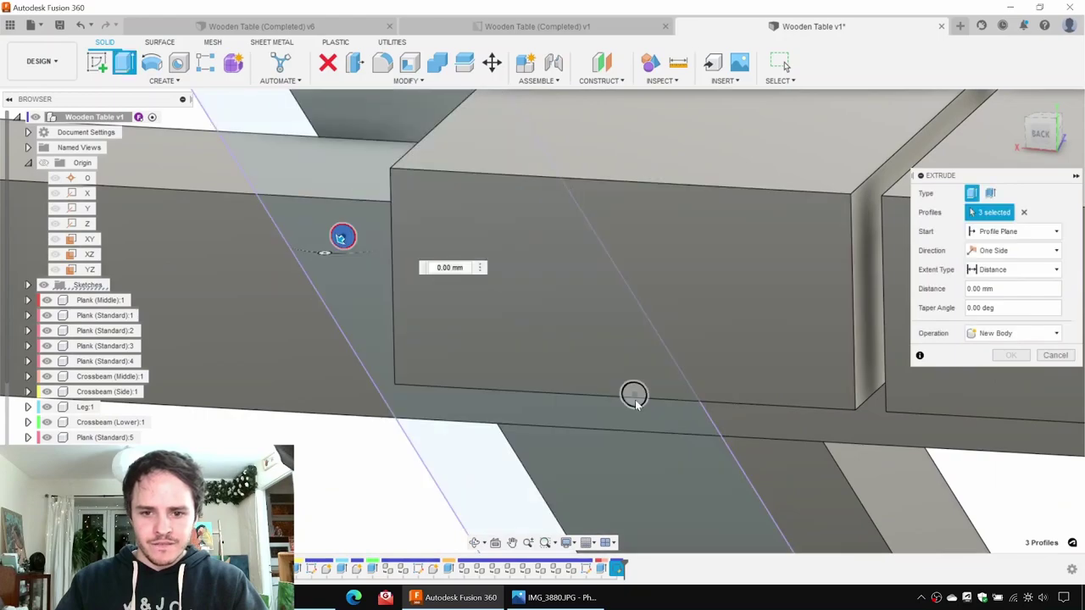
{"action": "scroll", "coordinate": [633, 401], "scroll_direction": "down", "scroll_amount": 8}
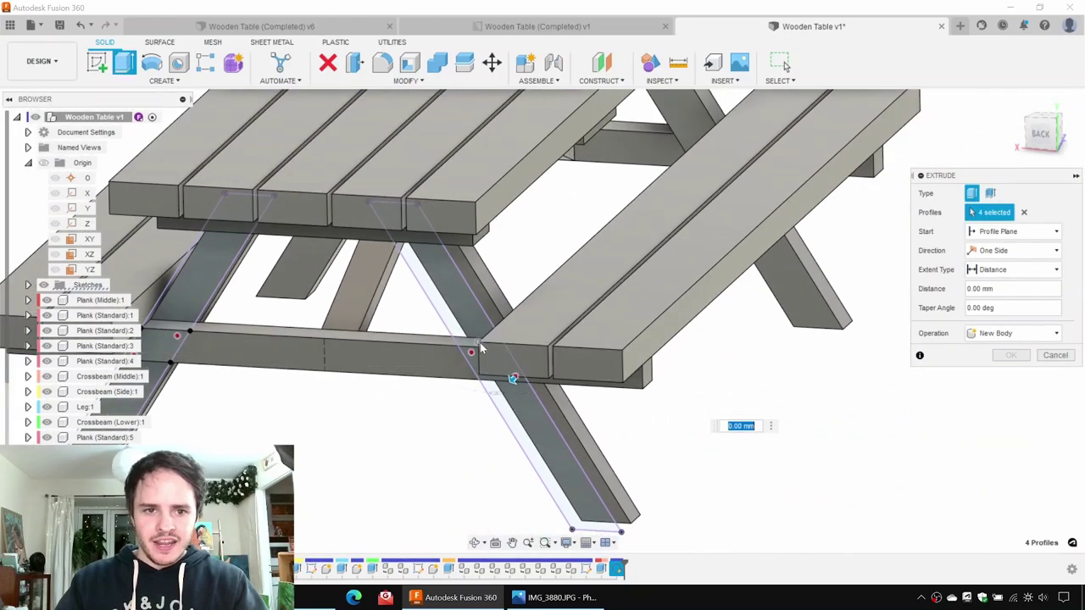
{"action": "left_click", "coordinate": [467, 333]}
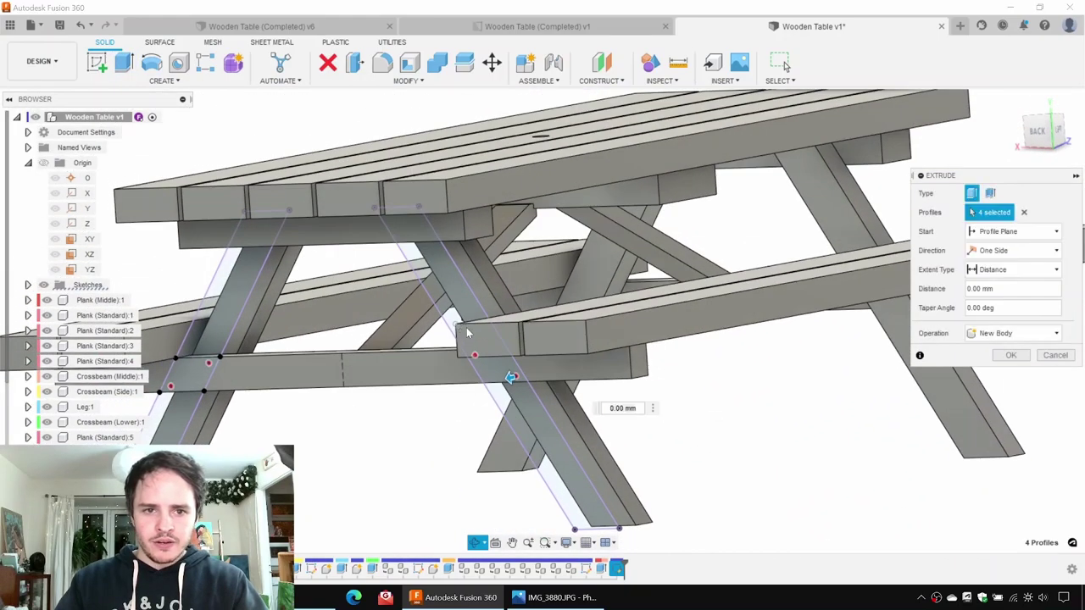
{"action": "left_click", "coordinate": [1012, 270]}
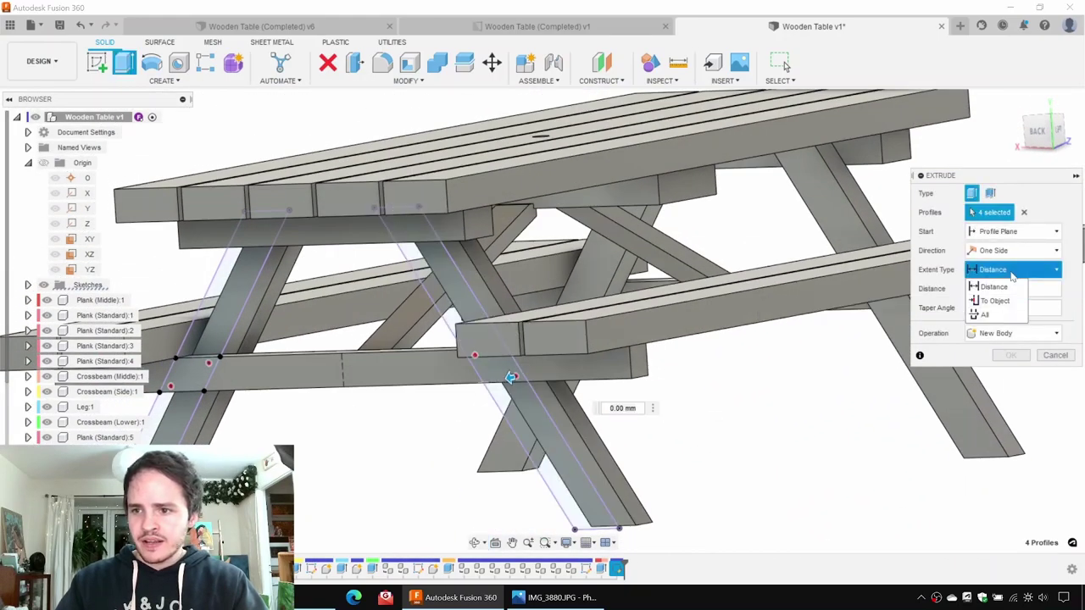
{"action": "left_click", "coordinate": [996, 278]}
{"action": "left_click", "coordinate": [1000, 250]}
{"action": "left_click", "coordinate": [996, 295]}
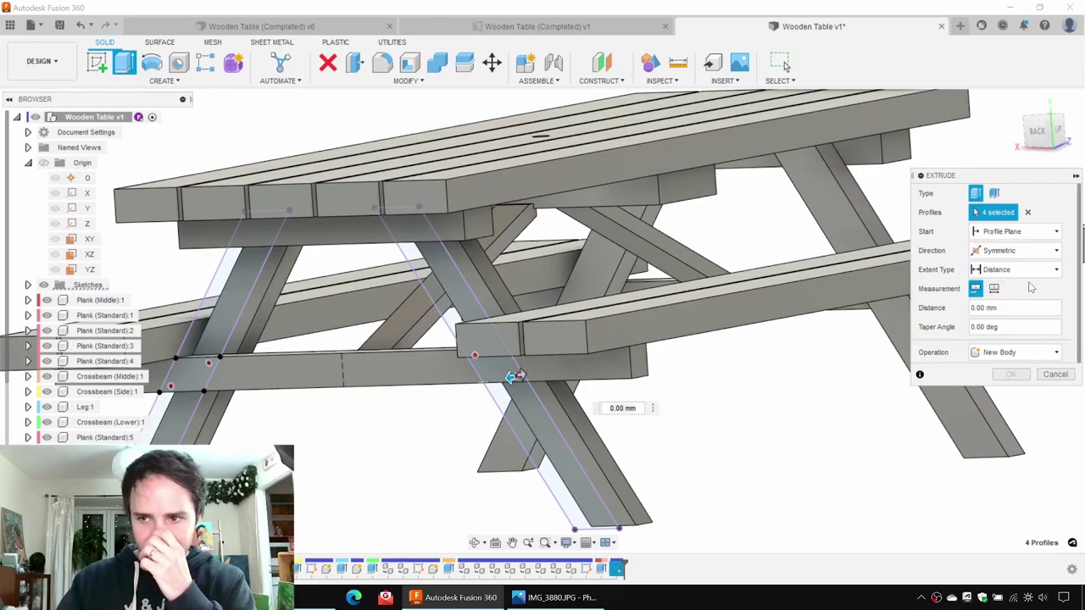
{"action": "left_click", "coordinate": [1010, 271]}
{"action": "left_click", "coordinate": [988, 301]}
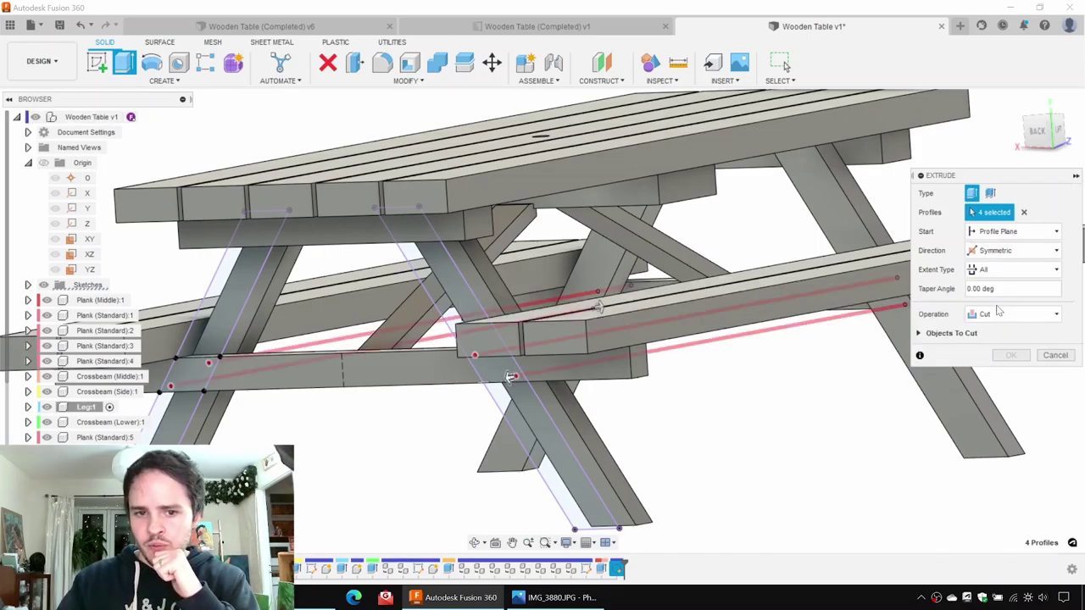
{"action": "middle_click_drag", "start_coordinate": [741, 330], "coordinate": [428, 284], "text": "shift"}
{"action": "key", "text": "Return"}
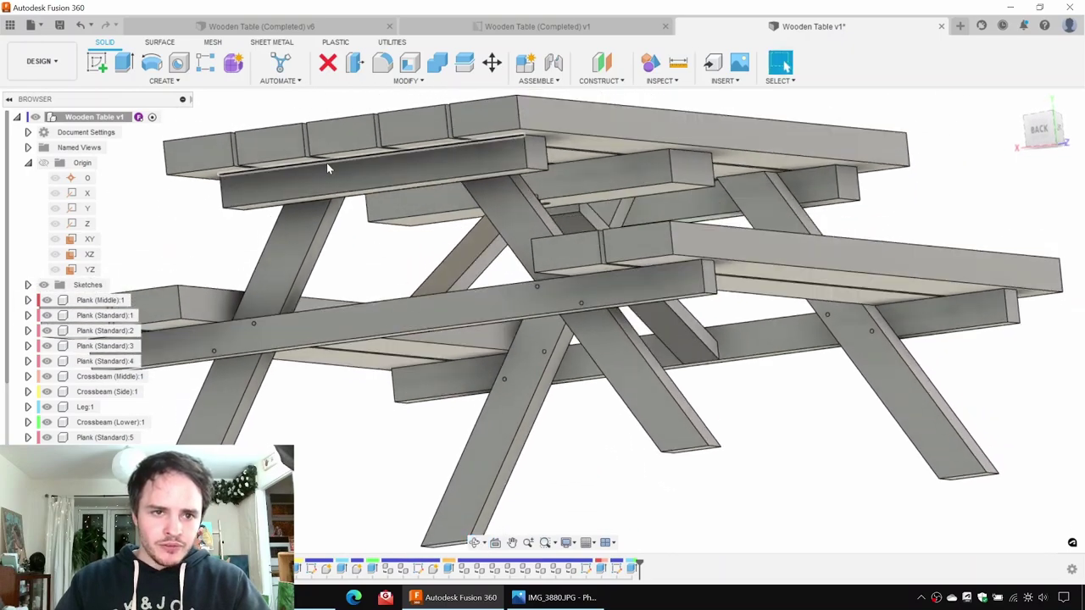
Step: Check the reference photo of the tabletop crossbeam in Photos, and start a sketch on the outer face of the upper crossbeam
{"action": "left_click", "coordinate": [556, 595]}
{"action": "key", "text": "Left"}
{"action": "scroll", "coordinate": [599, 313], "scroll_direction": "down", "scroll_amount": 1}
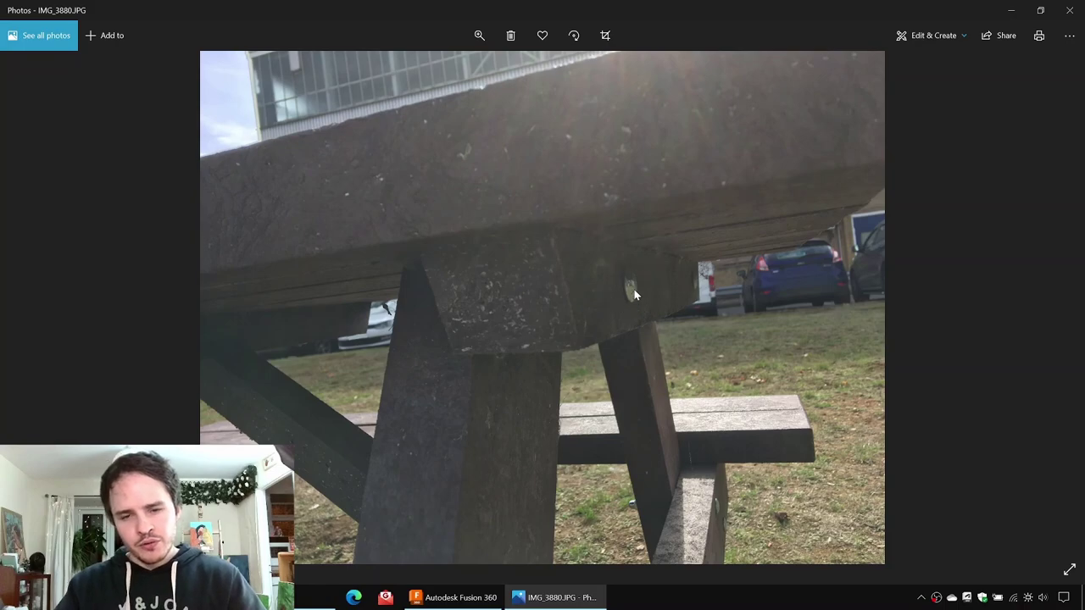
{"action": "left_click", "coordinate": [1010, 11]}
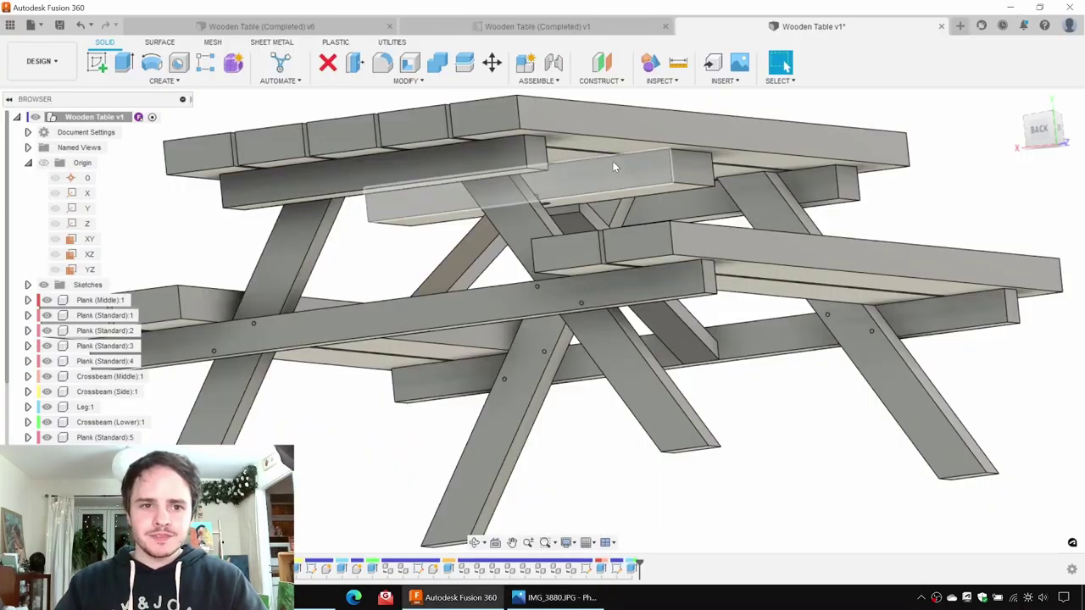
{"action": "middle_click_drag", "start_coordinate": [388, 128], "coordinate": [402, 193]}
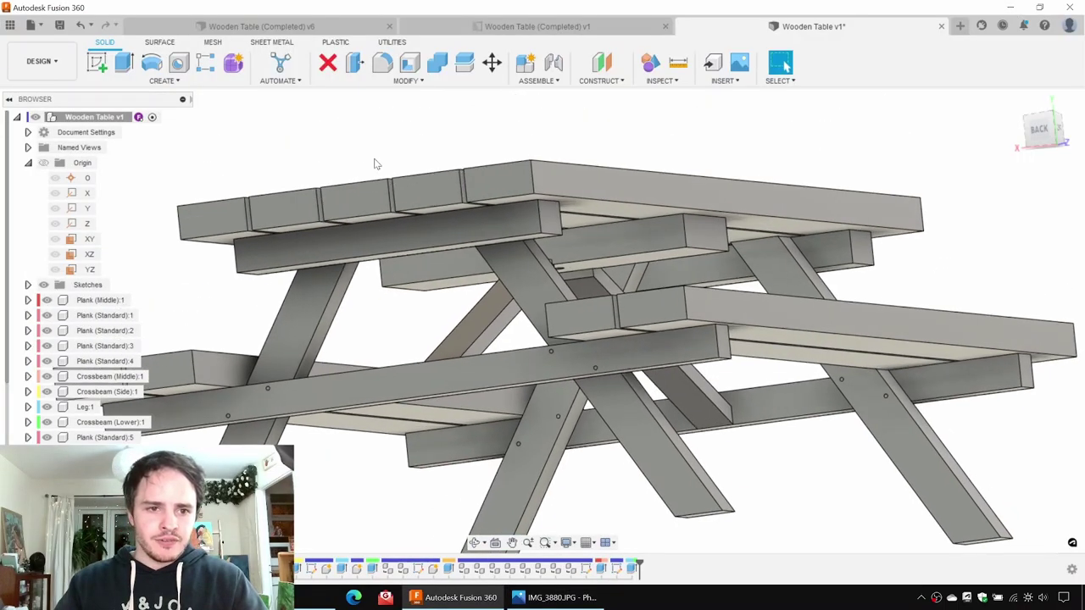
{"action": "left_click", "coordinate": [93, 64]}
{"action": "left_click", "coordinate": [382, 242]}
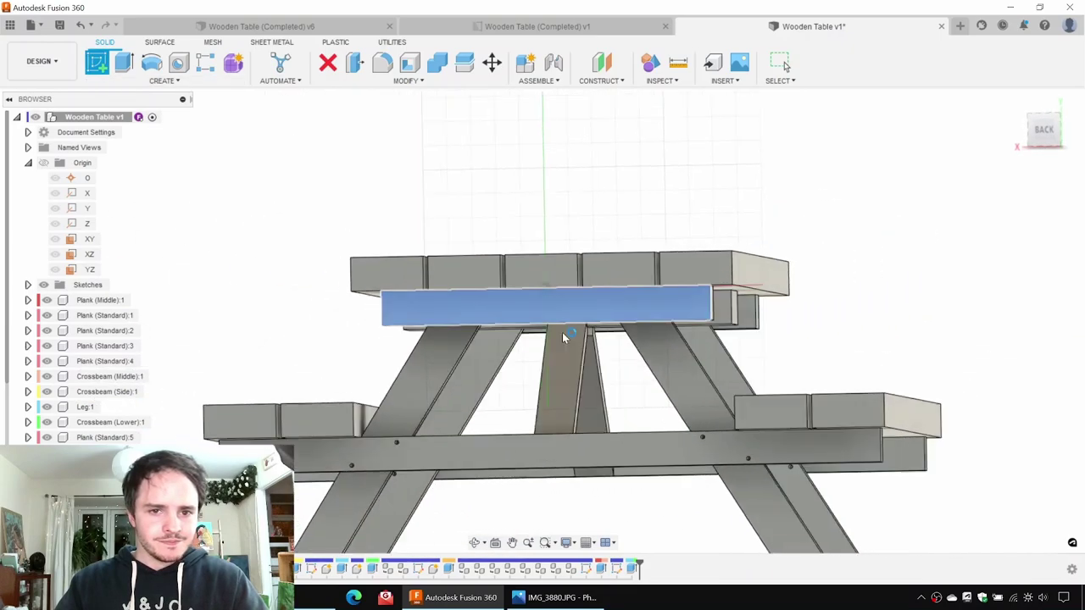
{"action": "scroll", "coordinate": [441, 330], "scroll_direction": "up", "scroll_amount": 5}
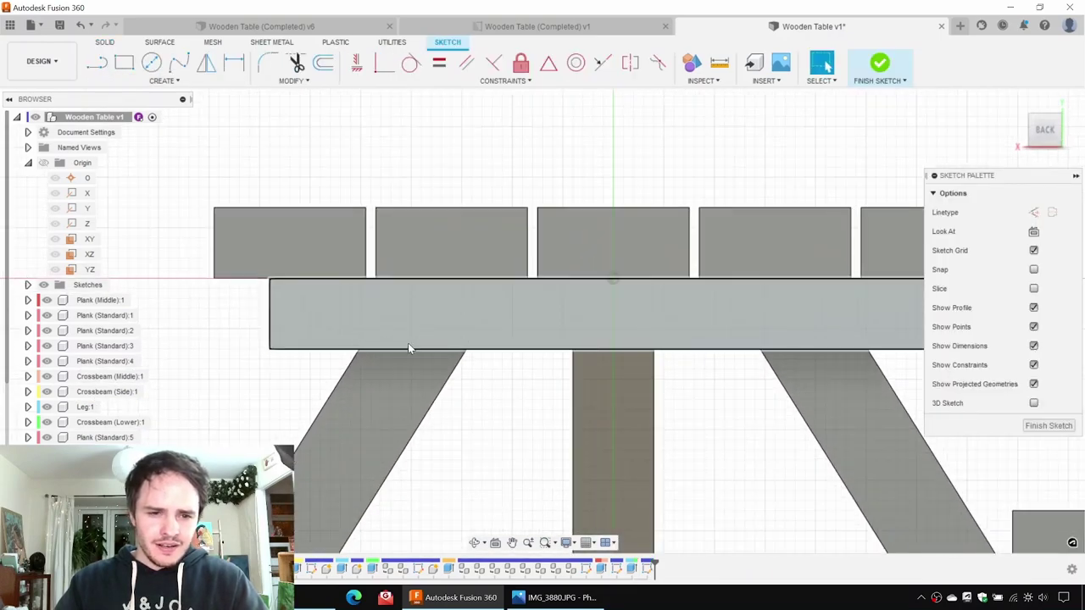
{"action": "left_click", "coordinate": [409, 344]}
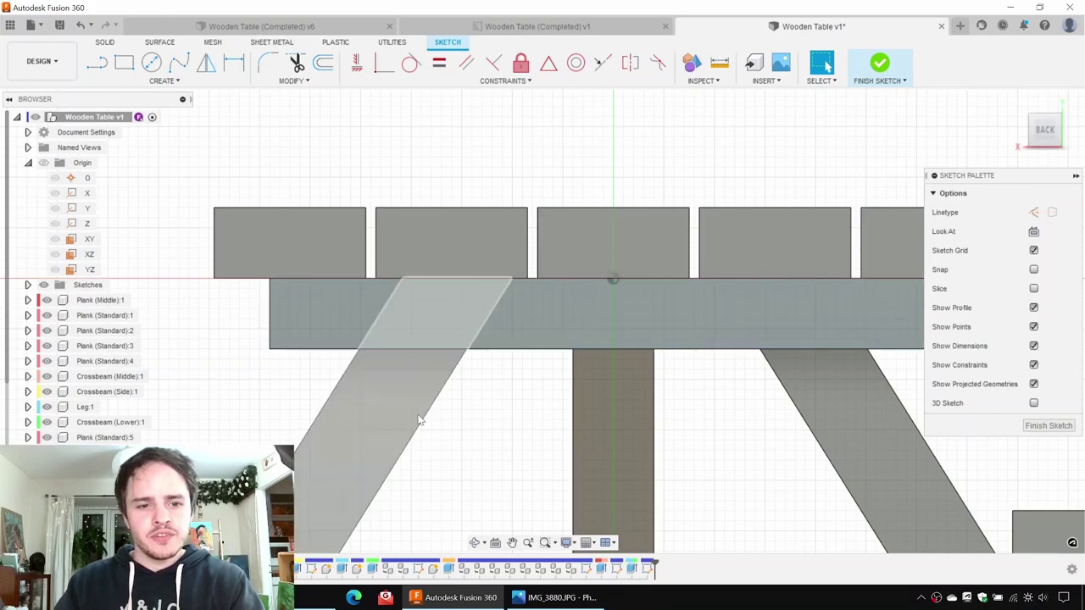
Step: Project the faces of both legs into the upper crossbeam sketch
{"action": "key", "text": "p"}
{"action": "left_click", "coordinate": [380, 419]}
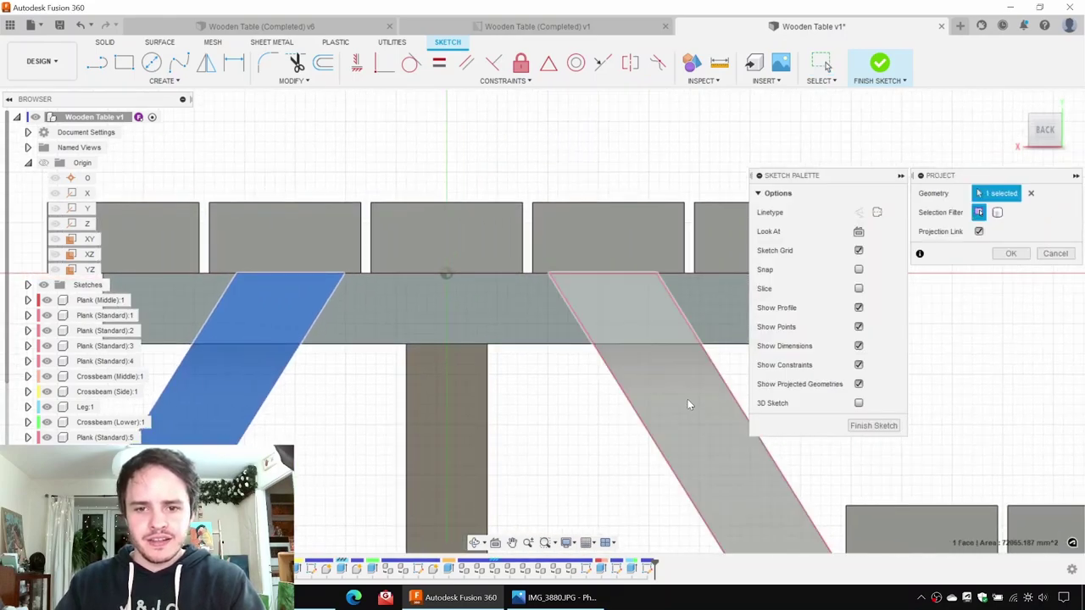
{"action": "left_click", "coordinate": [688, 405]}
{"action": "key", "text": "Return"}
Step: Convert all the projected leg outlines and circles to construction geometry
{"action": "scroll", "coordinate": [598, 424], "scroll_direction": "down", "scroll_amount": 3}
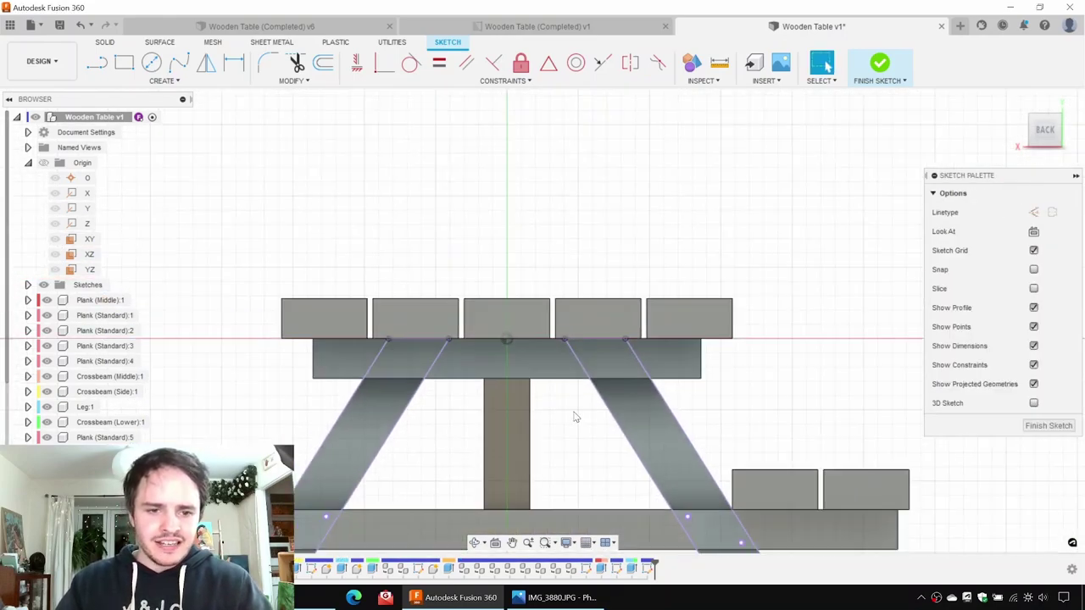
{"action": "scroll", "coordinate": [575, 417], "scroll_direction": "down", "scroll_amount": 3}
{"action": "middle_click_drag", "start_coordinate": [575, 417], "coordinate": [526, 246]}
{"action": "left_click_drag", "start_coordinate": [200, 131], "coordinate": [771, 500]}
{"action": "left_click", "coordinate": [771, 497]}
Step: Draw a diagonal construction line across each leg's overlap with the upper crossbeam, from the outer top corner to the inner bottom corner
{"action": "scroll", "coordinate": [449, 146], "scroll_direction": "up", "scroll_amount": 5}
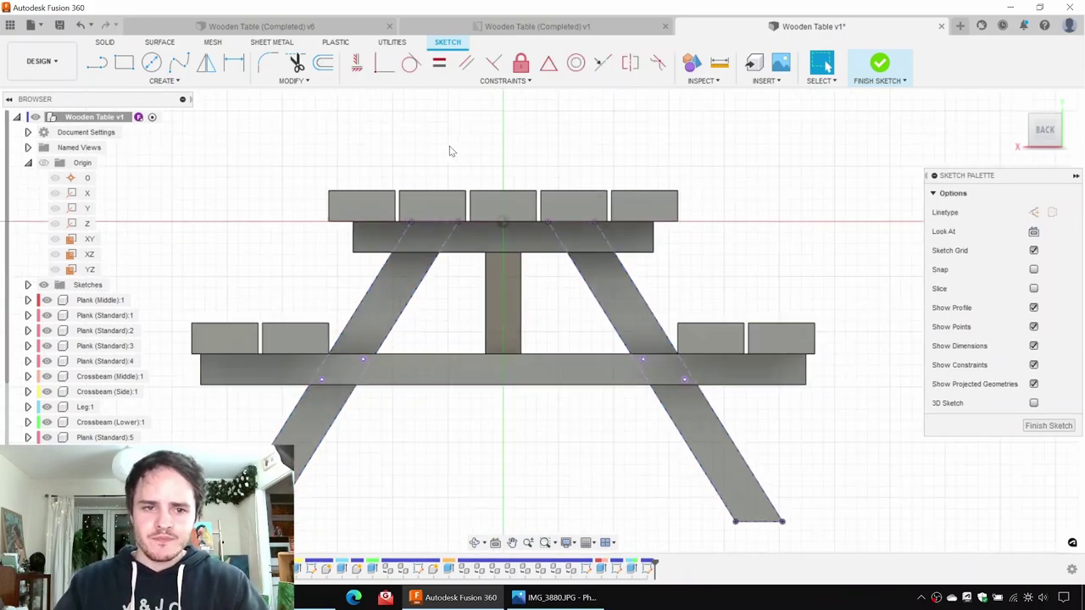
{"action": "key", "text": "l"}
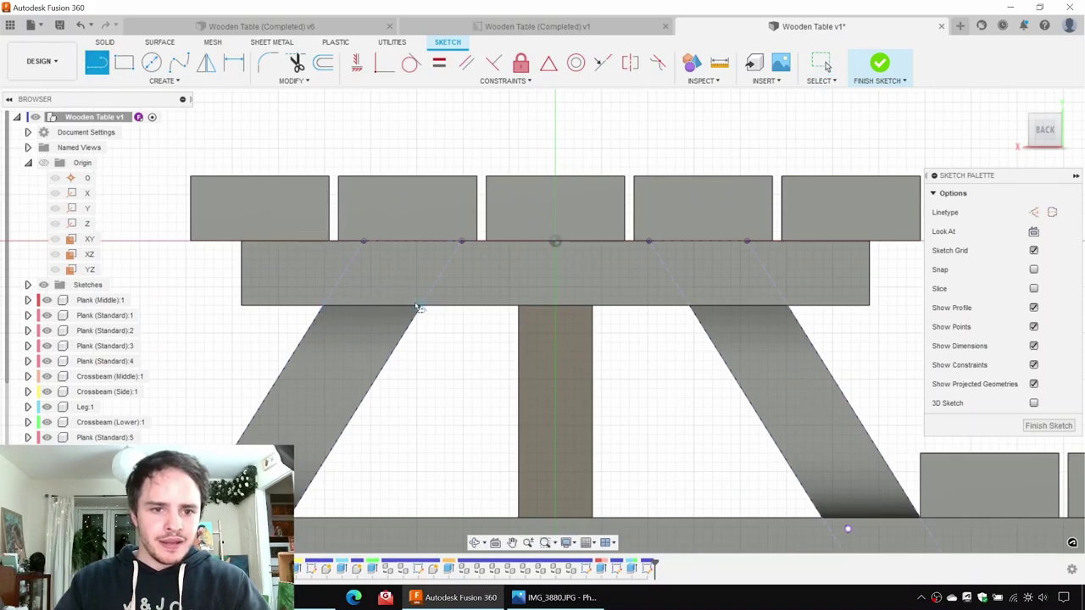
{"action": "left_click", "coordinate": [690, 305]}
{"action": "left_click", "coordinate": [747, 241]}
{"action": "key", "text": "Escape"}
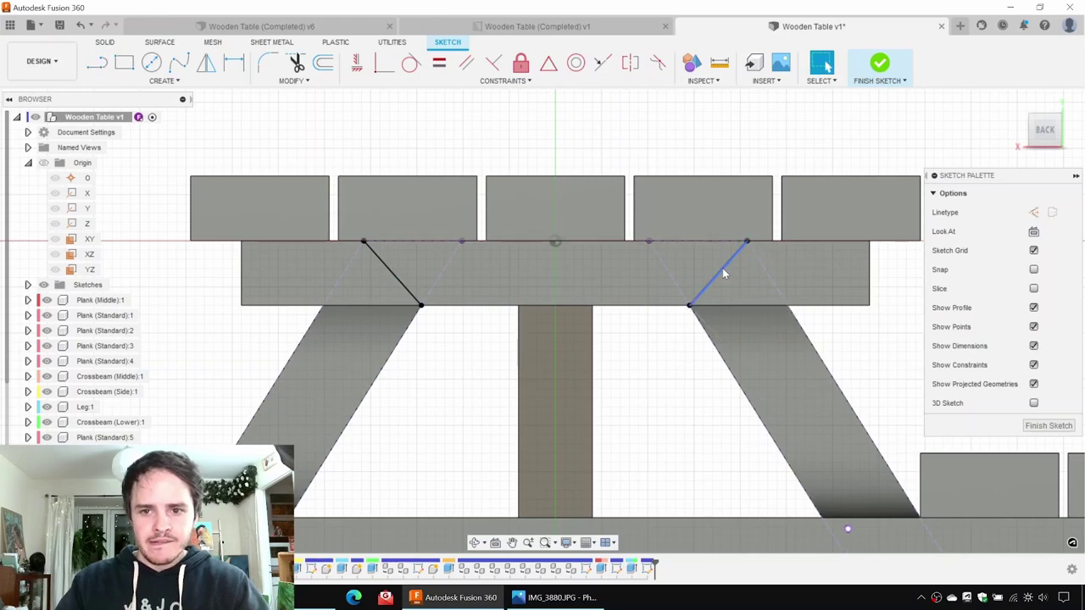
{"action": "left_click", "coordinate": [724, 273]}
{"action": "key", "text": "x"}
{"action": "left_click", "coordinate": [395, 282]}
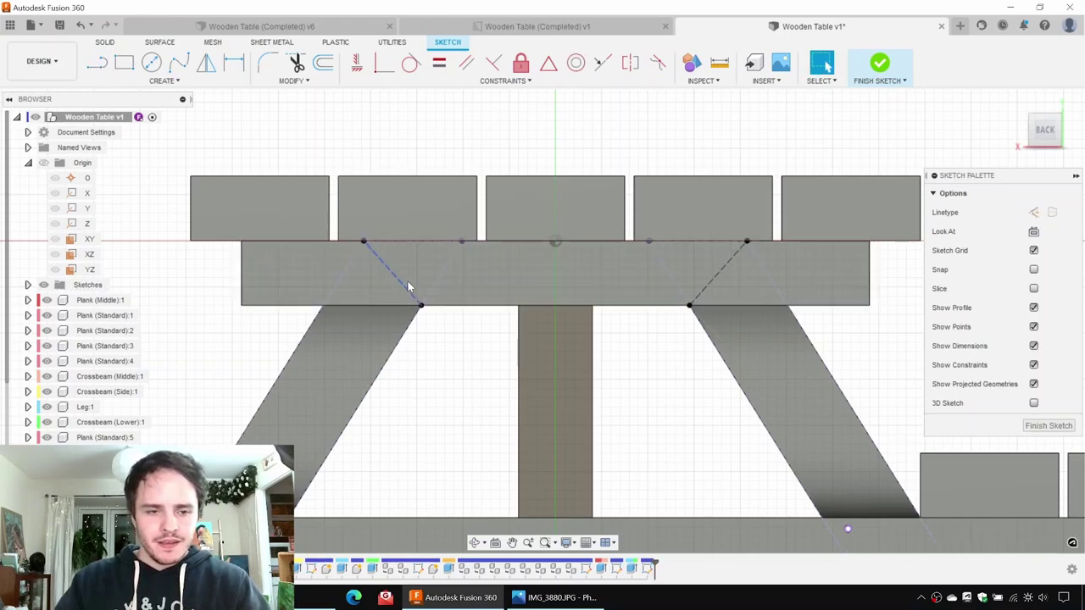
Step: Draw a small circle beside each diagonal construction line on the upper crossbeam, about 20.7 mm in diameter for the first
{"action": "scroll", "coordinate": [416, 286], "scroll_direction": "up", "scroll_amount": 2}
{"action": "key", "text": "c"}
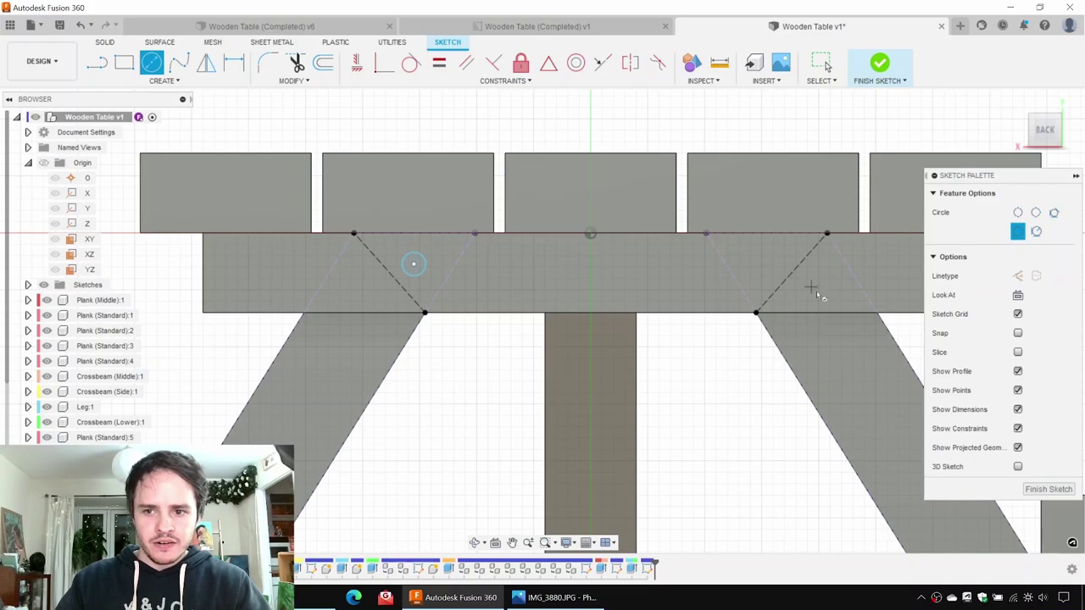
{"action": "left_click", "coordinate": [811, 287]}
{"action": "left_click", "coordinate": [819, 288]}
{"action": "key", "text": "Escape"}
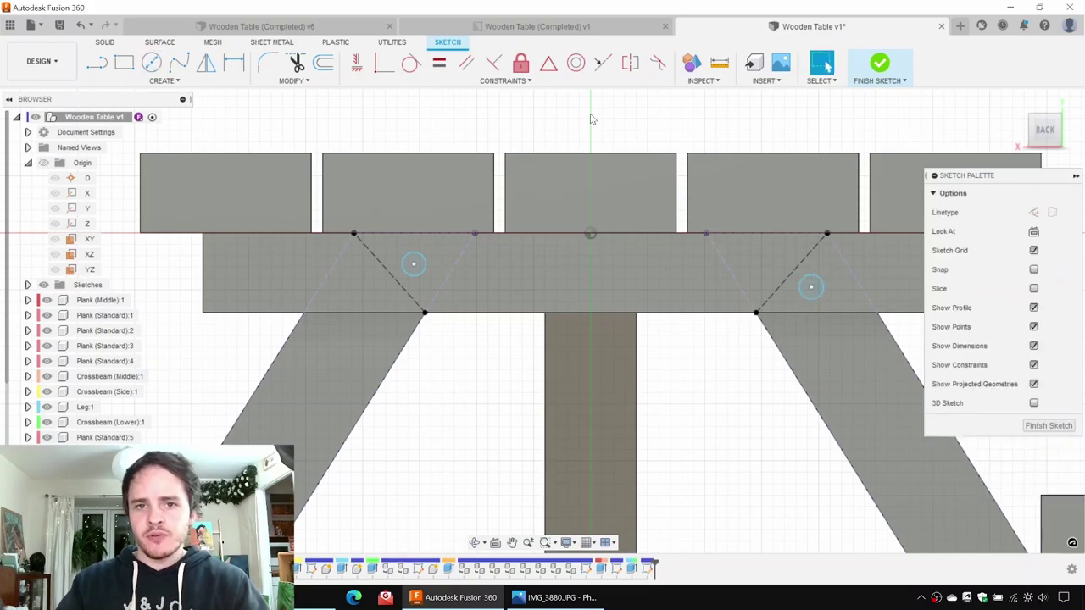
Step: Constrain the two circles on the upper crossbeam to equal size
{"action": "left_click", "coordinate": [438, 68]}
{"action": "left_click", "coordinate": [421, 272]}
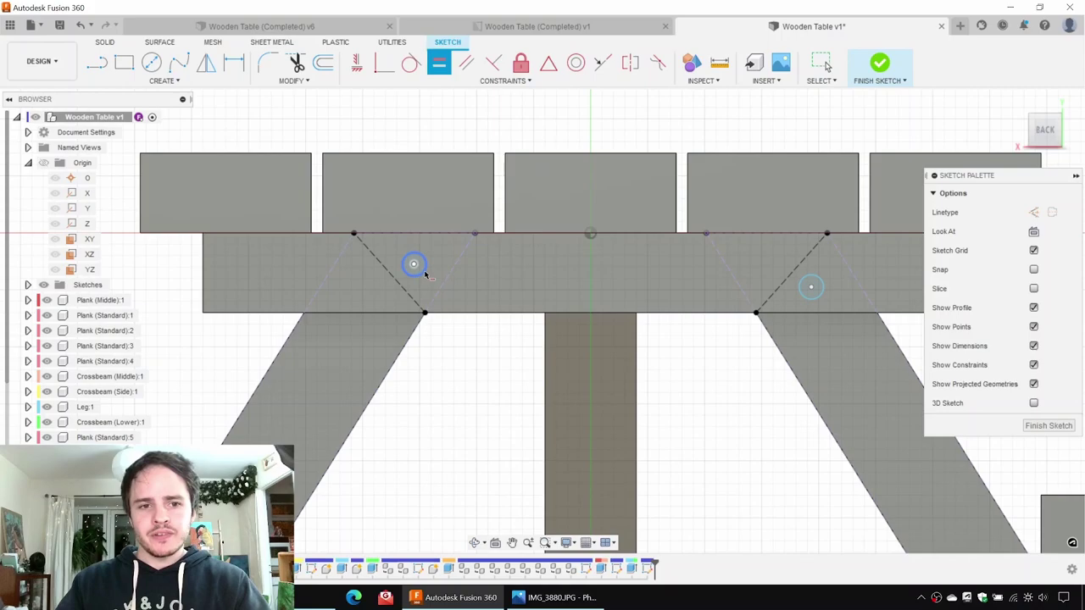
{"action": "left_click", "coordinate": [821, 290]}
{"action": "key", "text": "Escape"}
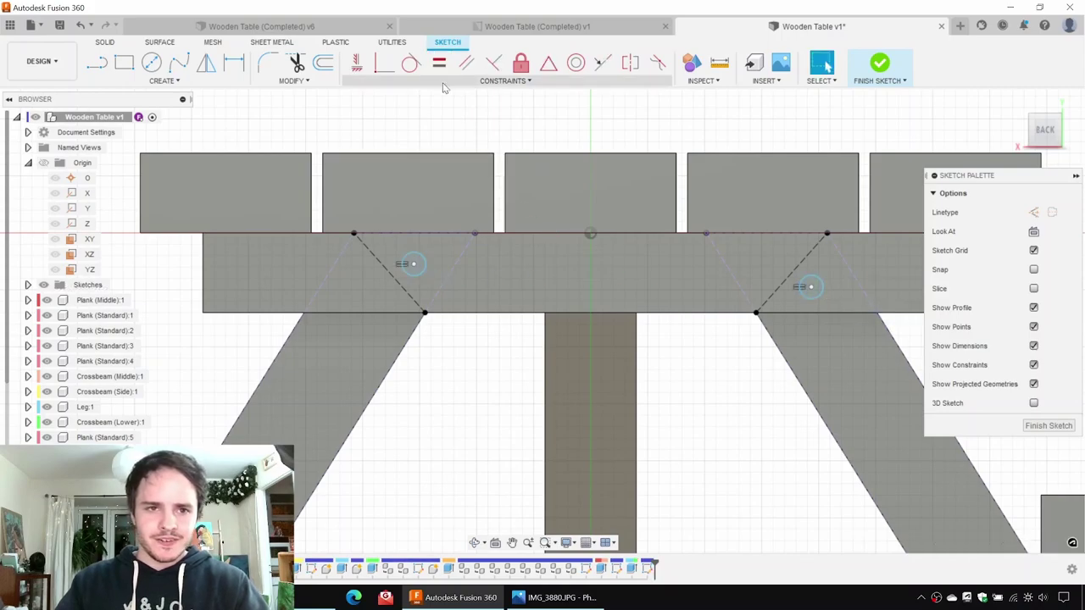
Step: Constrain each circle's centre to the midpoint of its diagonal construction line
{"action": "left_click", "coordinate": [549, 67]}
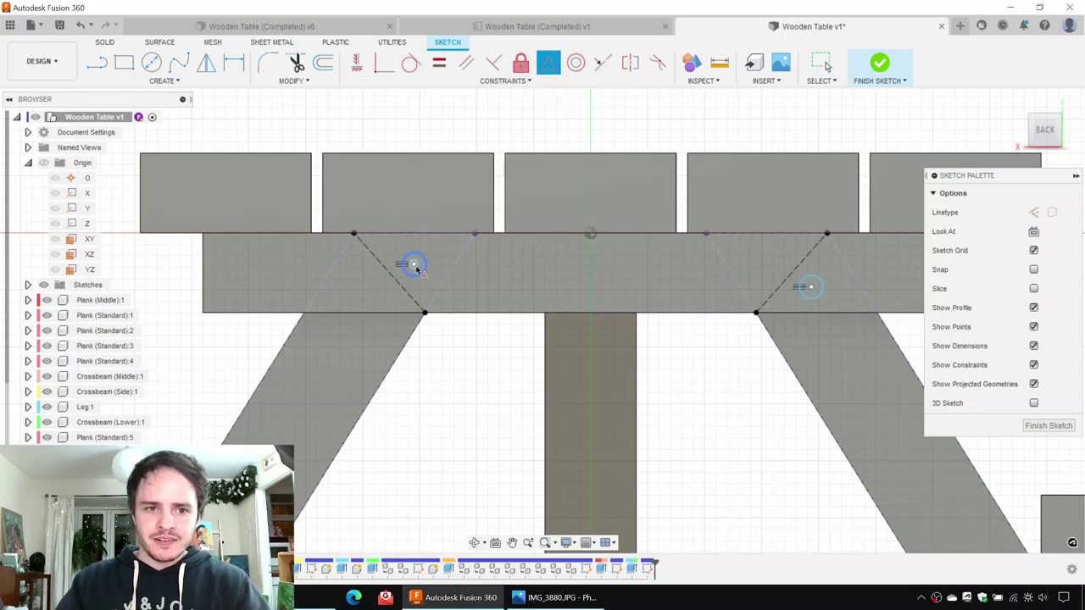
{"action": "left_click", "coordinate": [414, 264]}
{"action": "left_click", "coordinate": [404, 289]}
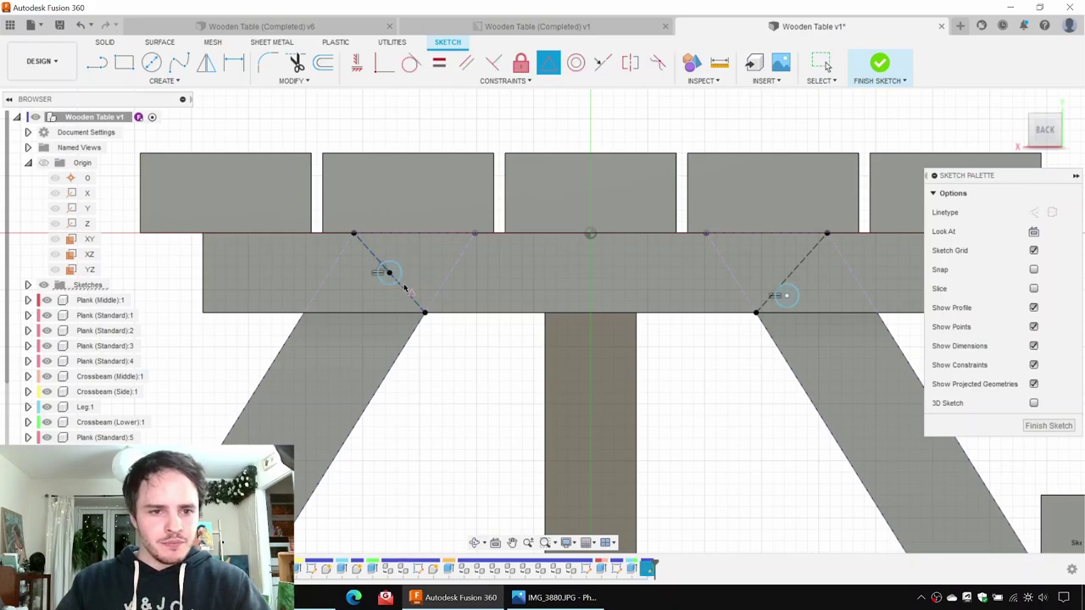
{"action": "left_click", "coordinate": [788, 295]}
{"action": "key", "text": "Escape"}
Step: Set the circle diameter to 14 mm and finish the upper crossbeam sketch
{"action": "key", "text": "d"}
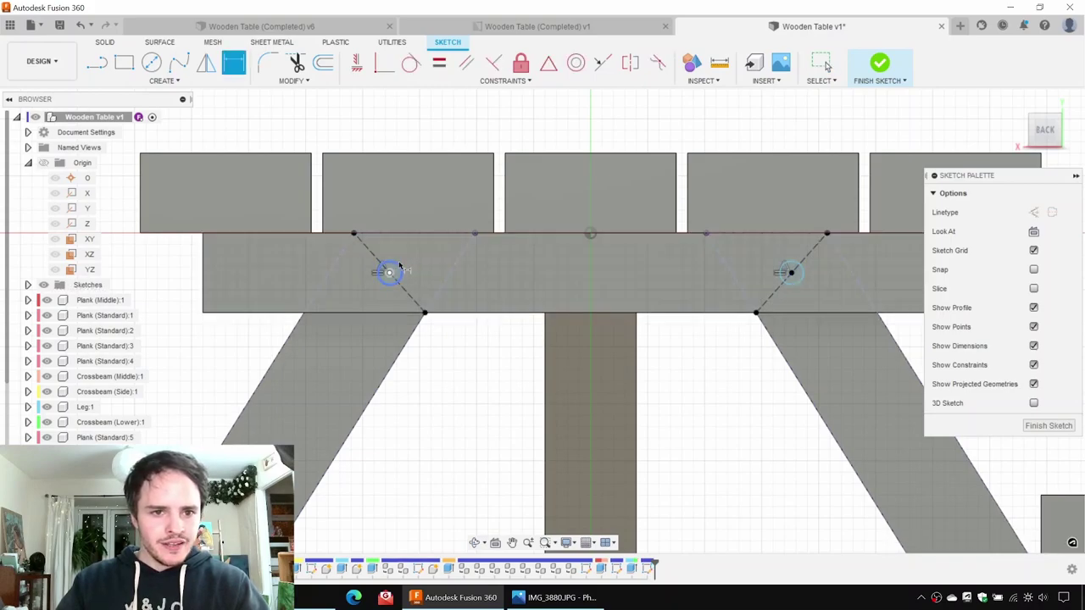
{"action": "left_click", "coordinate": [380, 271]}
{"action": "left_click", "coordinate": [448, 132]}
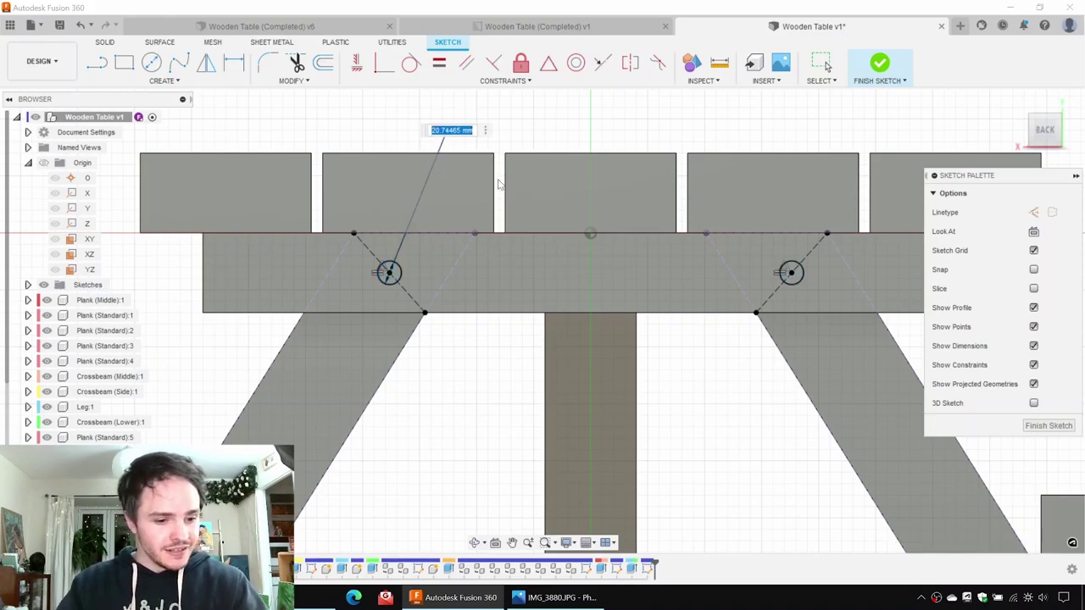
{"action": "type", "text": "14"}
{"action": "key", "text": "Return"}
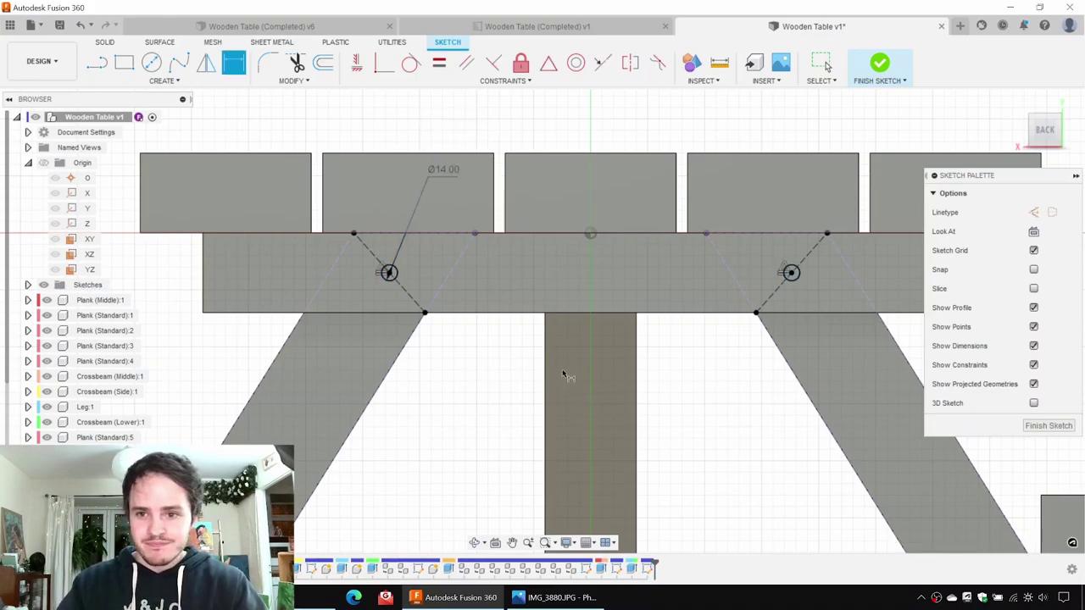
{"action": "left_click", "coordinate": [881, 64]}
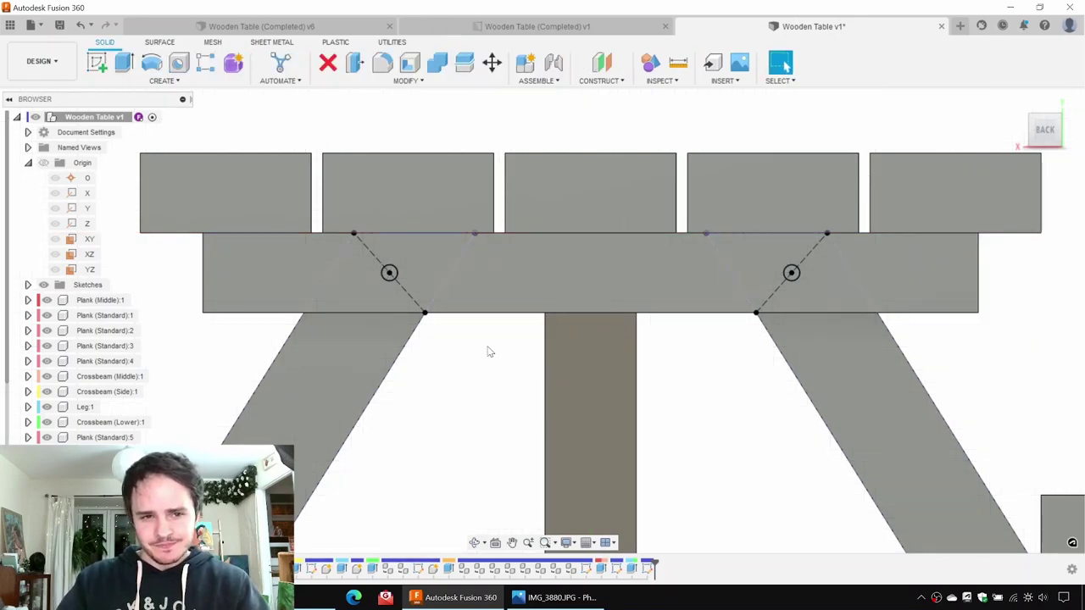
Step: Set up an Extrude cut of both 14 mm circles with Symmetric direction and extent type All
{"action": "key", "text": "e"}
{"action": "left_click", "coordinate": [389, 273]}
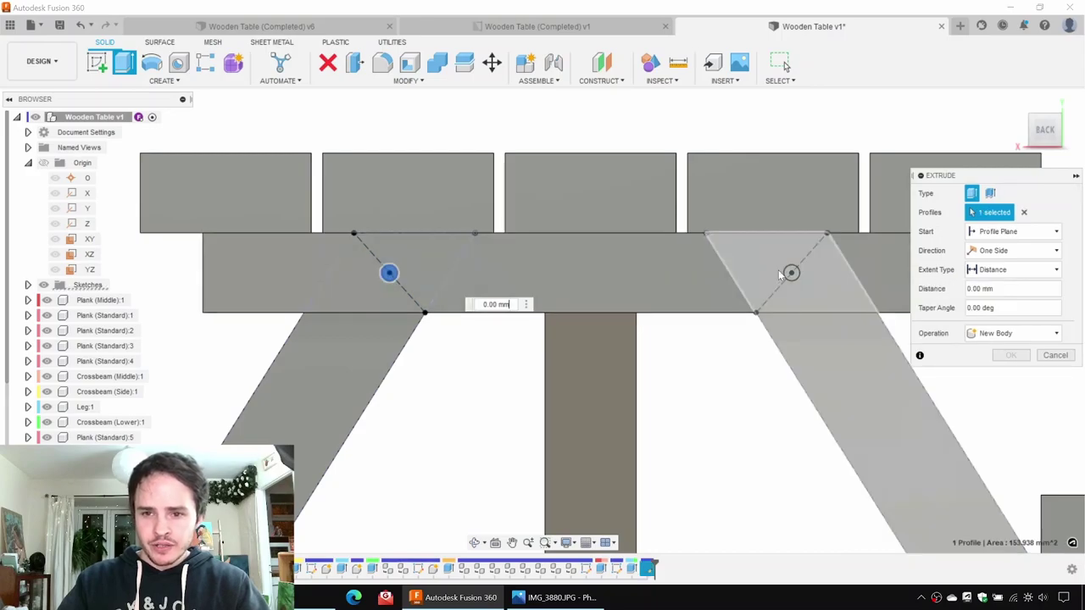
{"action": "left_click", "coordinate": [790, 273]}
{"action": "scroll", "coordinate": [740, 380], "scroll_direction": "down", "scroll_amount": 3}
{"action": "middle_click_drag", "start_coordinate": [741, 380], "coordinate": [450, 283], "text": "shift"}
{"action": "left_click", "coordinate": [1038, 269]}
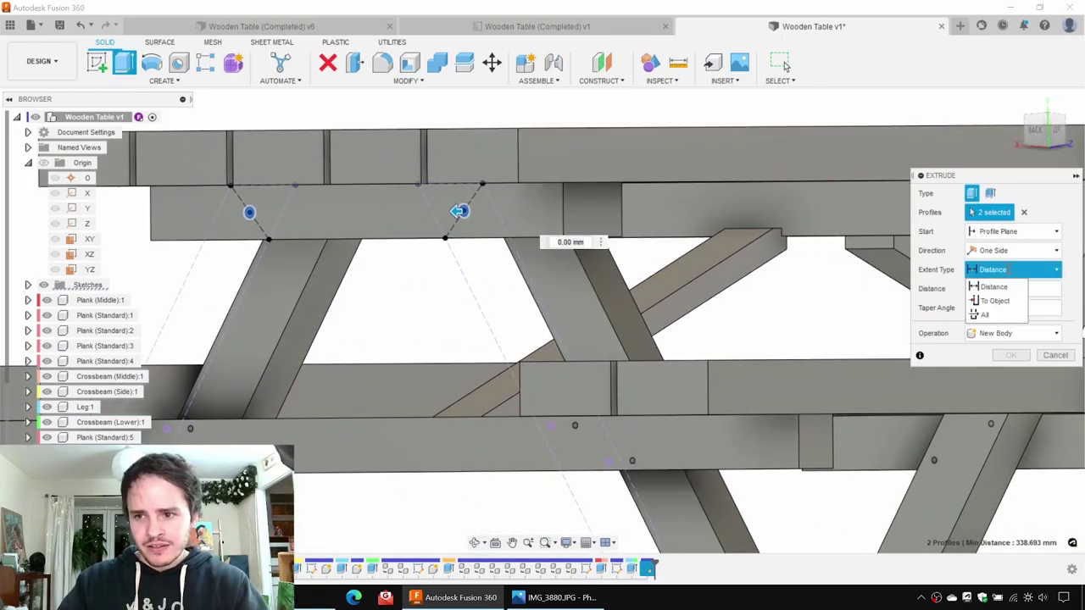
{"action": "left_click", "coordinate": [1021, 269]}
{"action": "left_click", "coordinate": [1020, 251]}
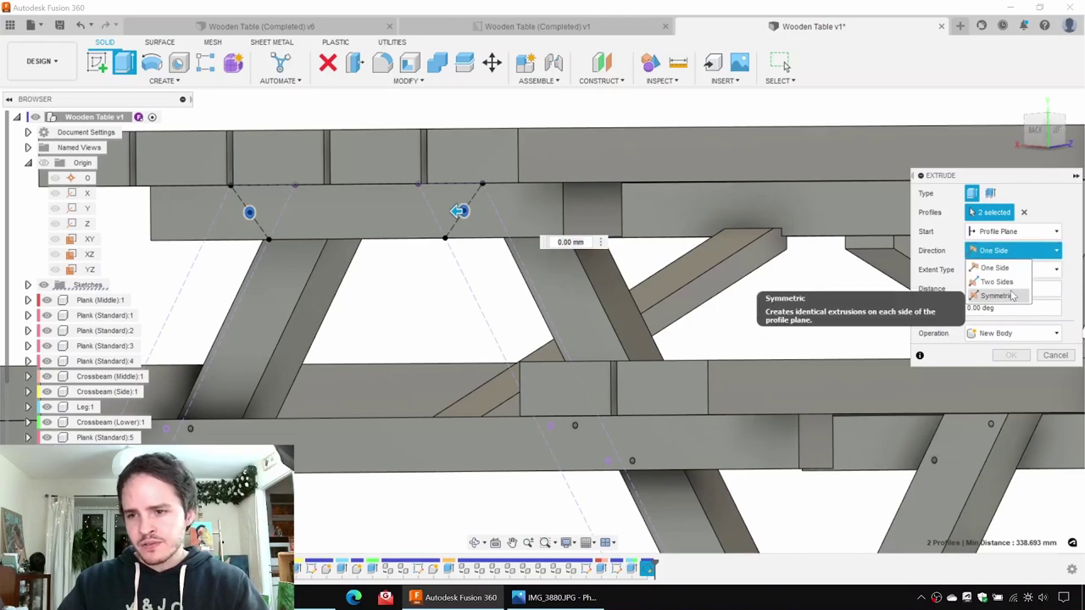
{"action": "left_click", "coordinate": [995, 295]}
{"action": "left_click", "coordinate": [1021, 269]}
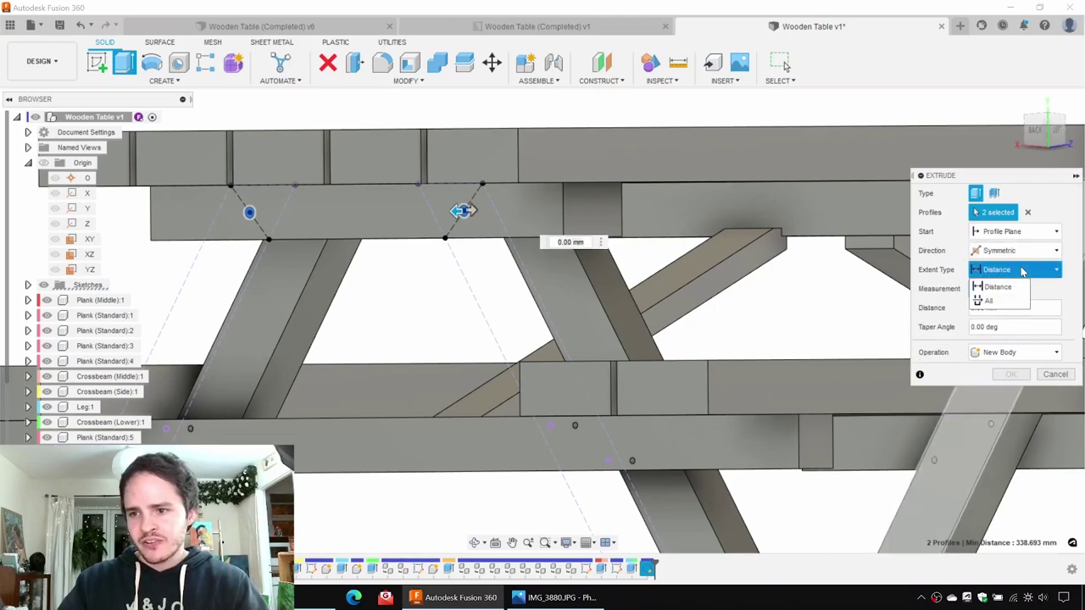
{"action": "left_click", "coordinate": [990, 300]}
Step: Review the objects to cut, keep the crossbeam and leg bodies included, and complete the bolt hole cut
{"action": "middle_click_drag", "start_coordinate": [788, 324], "coordinate": [625, 289]}
{"action": "scroll", "coordinate": [610, 163], "scroll_direction": "up", "scroll_amount": 2}
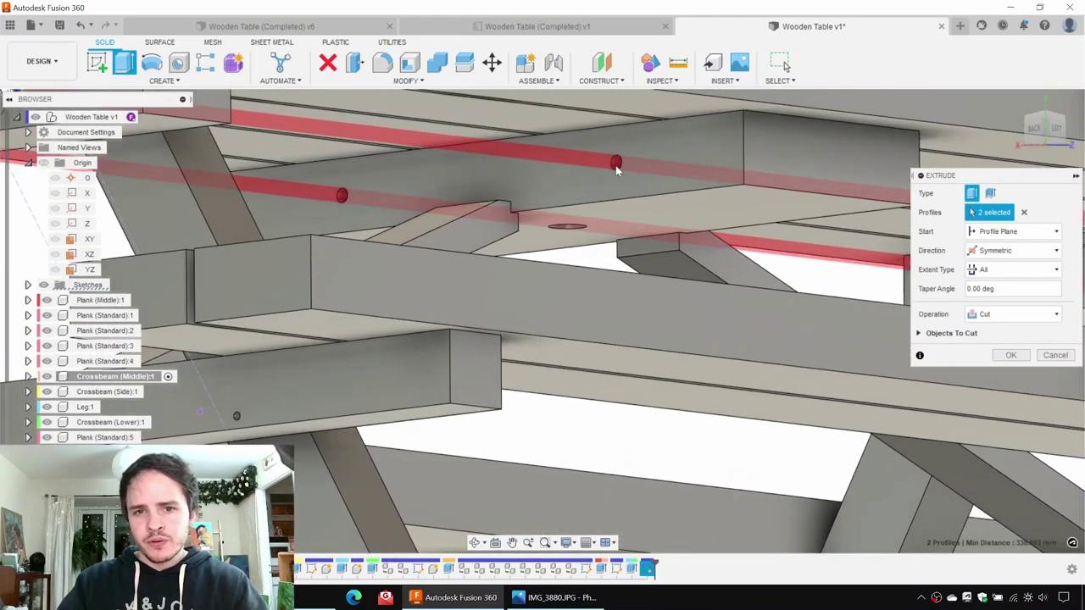
{"action": "left_click", "coordinate": [919, 335]}
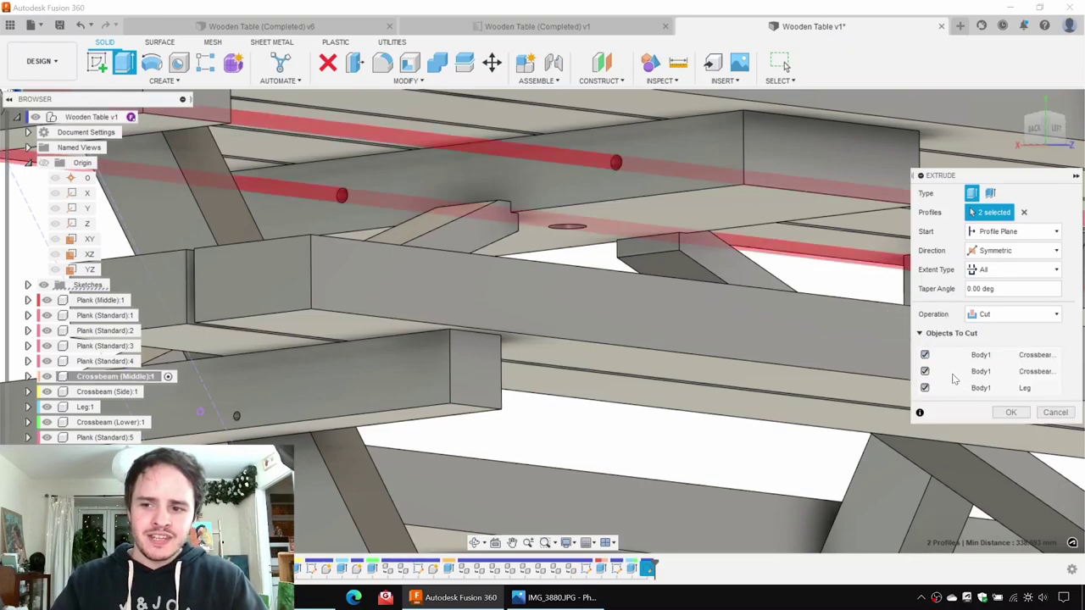
{"action": "left_click", "coordinate": [924, 356]}
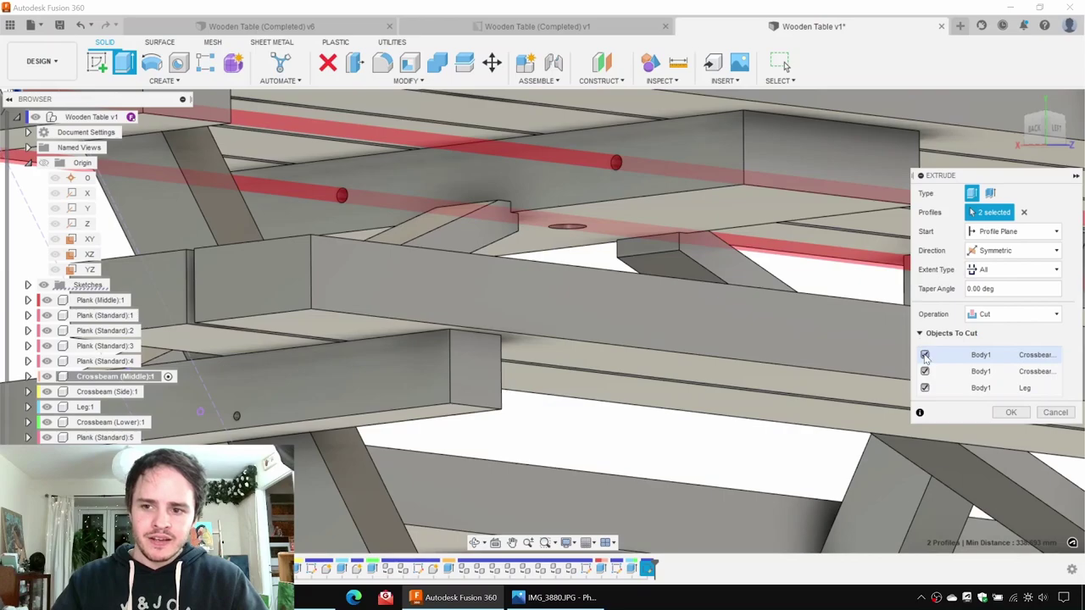
{"action": "scroll", "coordinate": [759, 356], "scroll_direction": "down", "scroll_amount": 3}
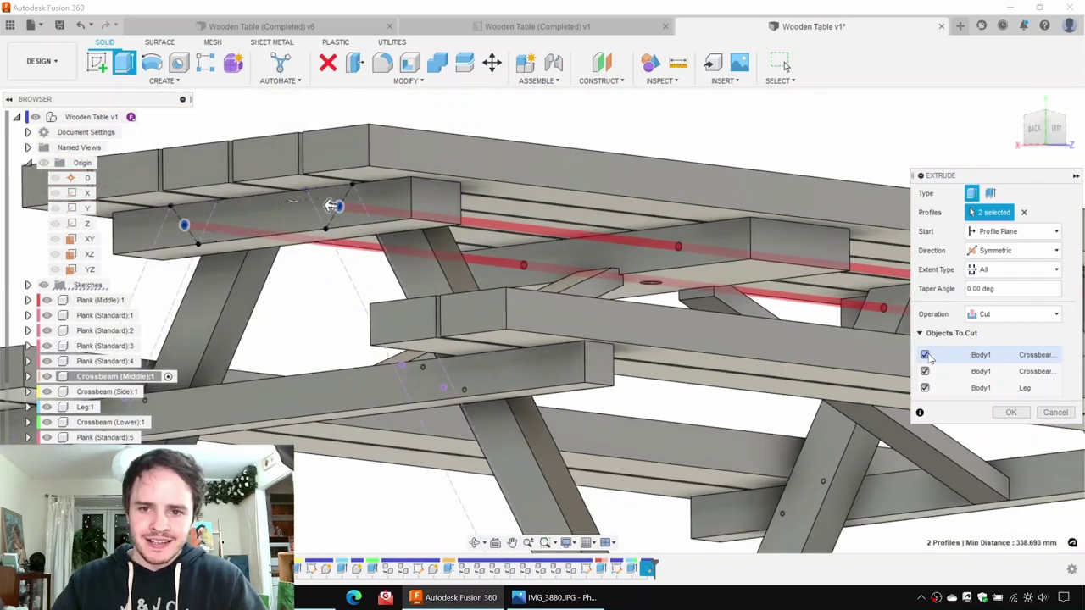
{"action": "left_click", "coordinate": [1004, 416]}
Step: Look over the finished bolt holes and save a new version of the design with the description "User Saved"
{"action": "scroll", "coordinate": [532, 302], "scroll_direction": "down", "scroll_amount": 2}
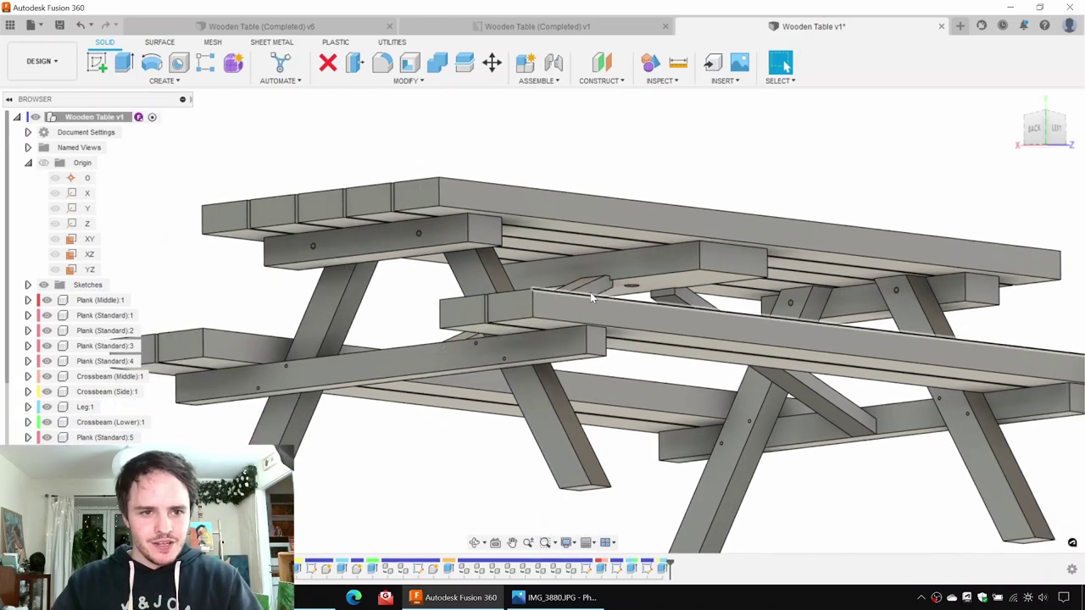
{"action": "mouse_move", "coordinate": [712, 212]}
{"action": "middle_mouse_down", "text": "shift"}
{"action": "mouse_move", "coordinate": [722, 235]}
{"action": "mouse_move", "coordinate": [710, 202]}
{"action": "middle_mouse_up", "text": "shift"}
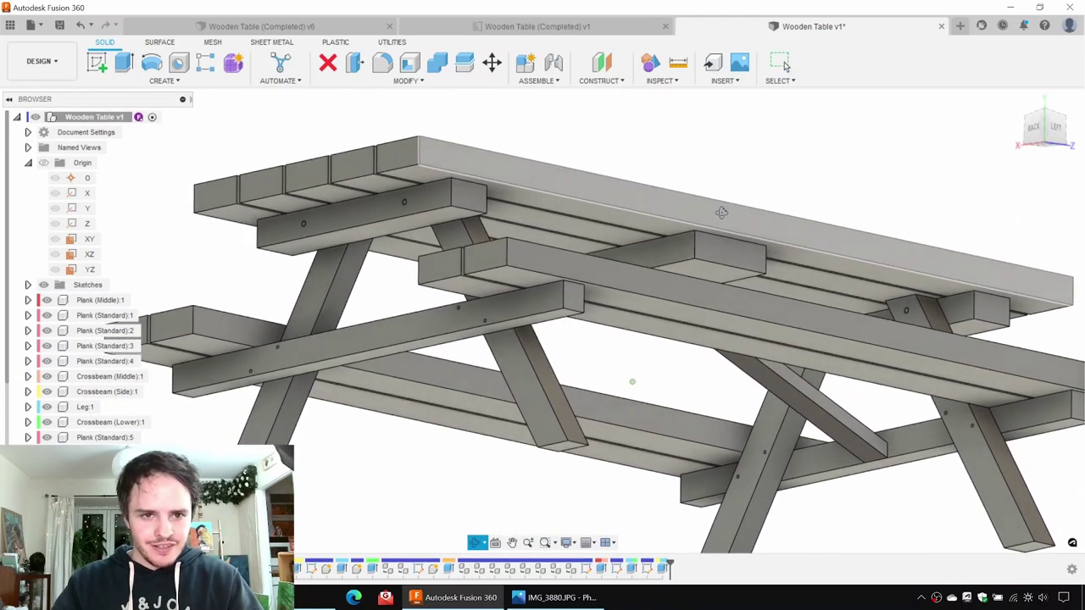
{"action": "key", "text": "F6"}
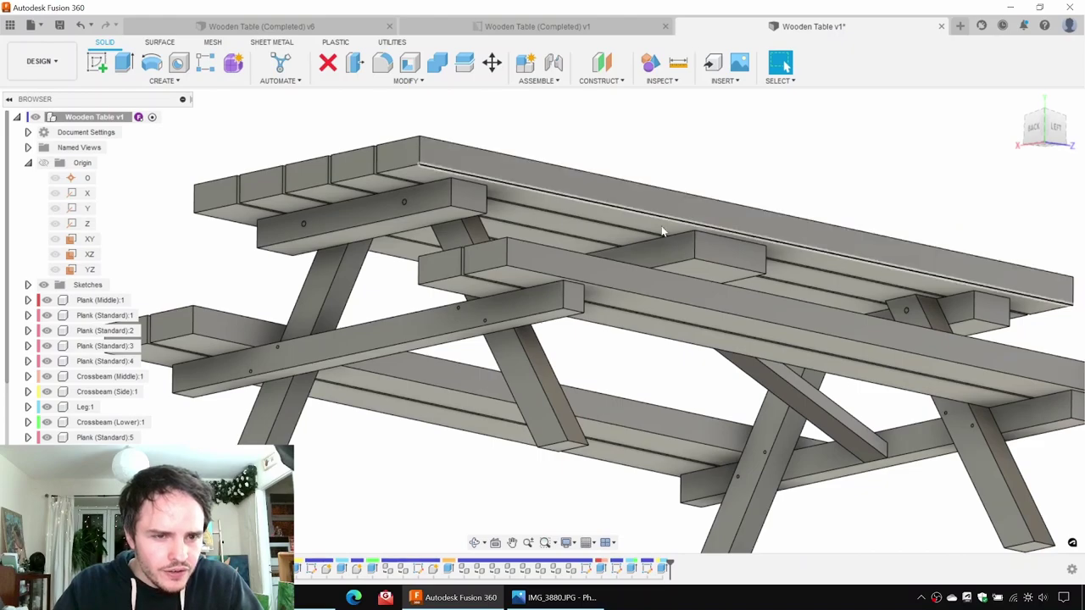
{"action": "key", "text": "ctrl+s"}
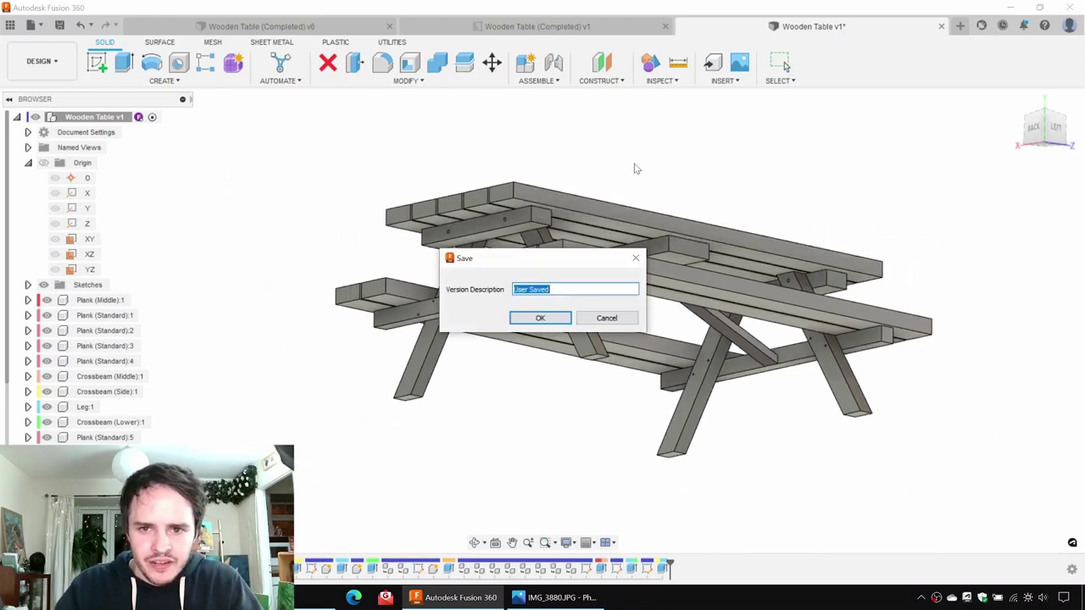
{"action": "left_click", "coordinate": [541, 318]}
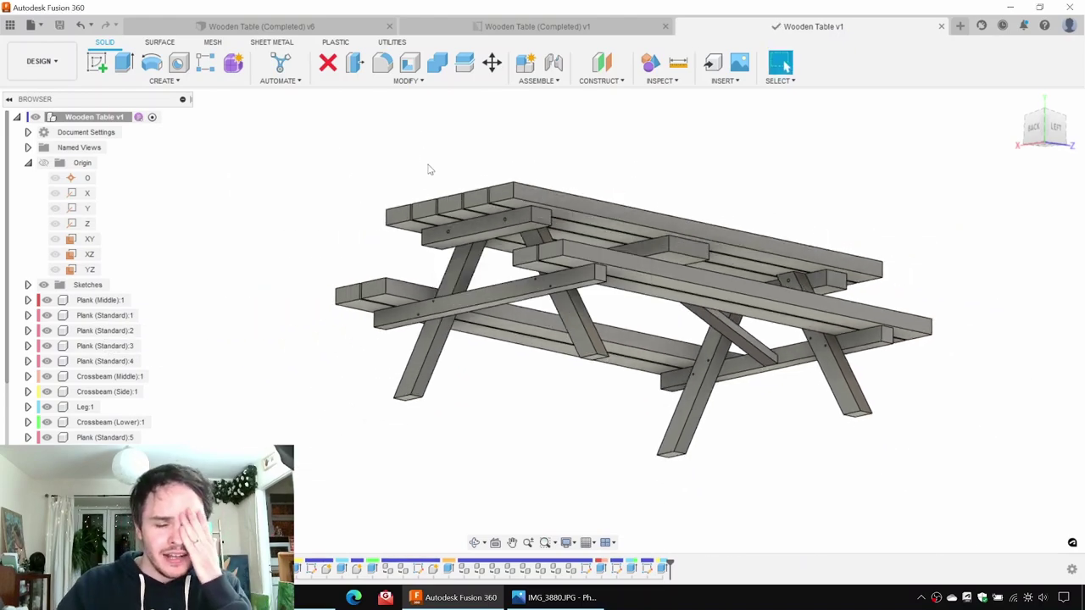
Step: Set up an equal-distance Chamfer of 4 mm on all edges and faces of the tabletop planks
{"action": "middle_click_drag", "start_coordinate": [686, 202], "coordinate": [526, 170], "text": "shift"}
{"action": "left_click", "coordinate": [409, 81]}
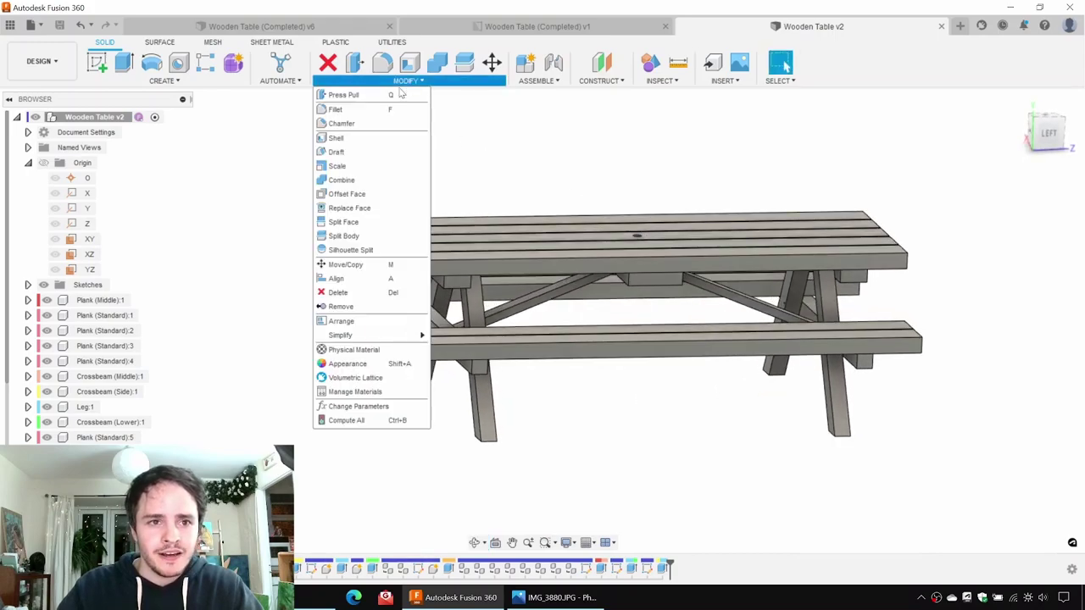
{"action": "left_click", "coordinate": [354, 126]}
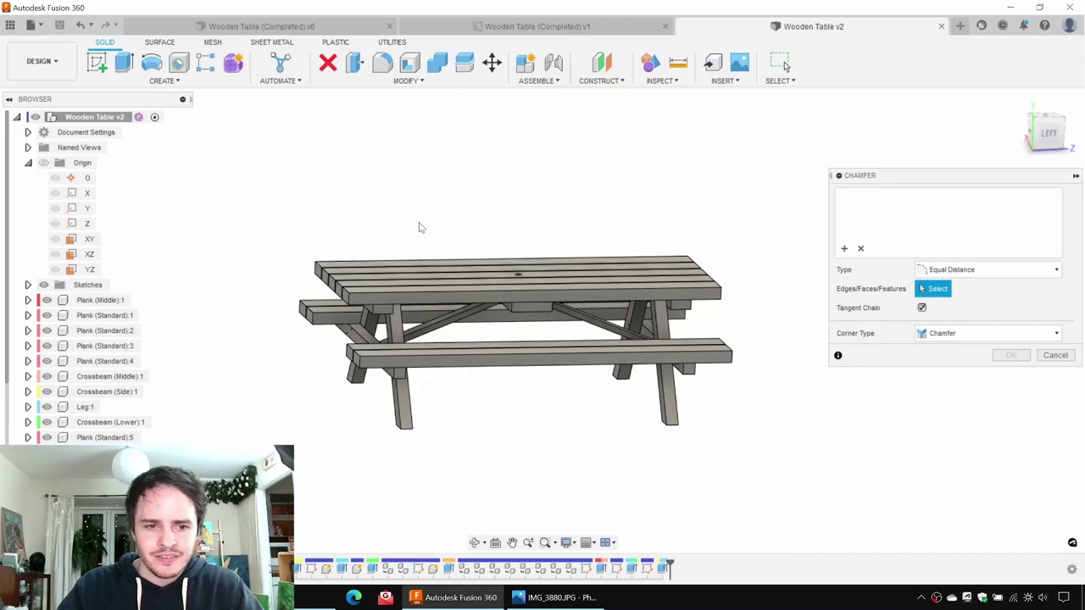
{"action": "left_click", "coordinate": [1049, 133]}
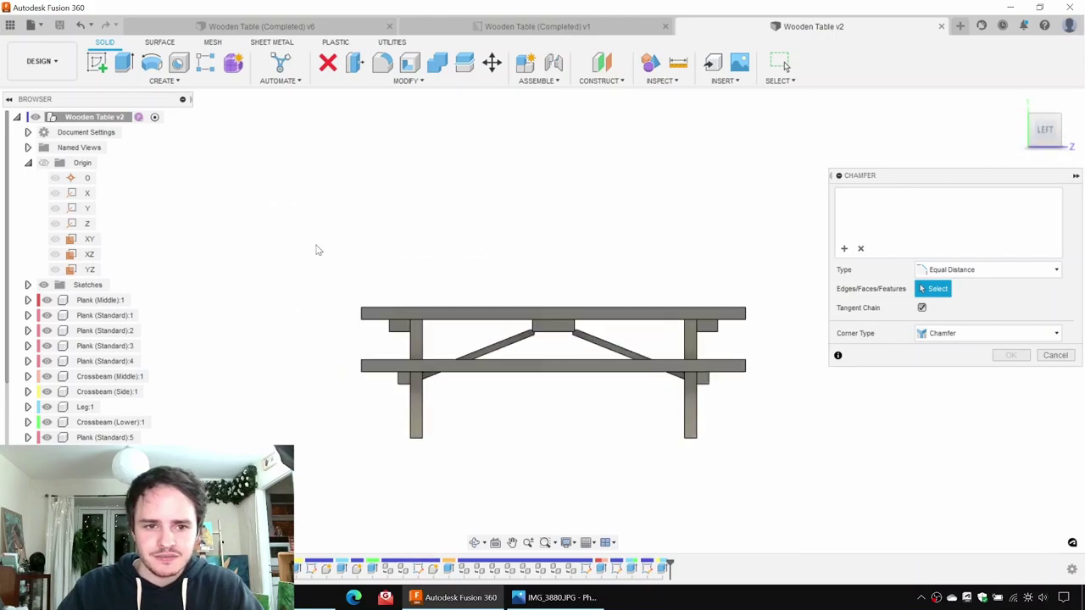
{"action": "left_click_drag", "start_coordinate": [315, 245], "coordinate": [778, 327]}
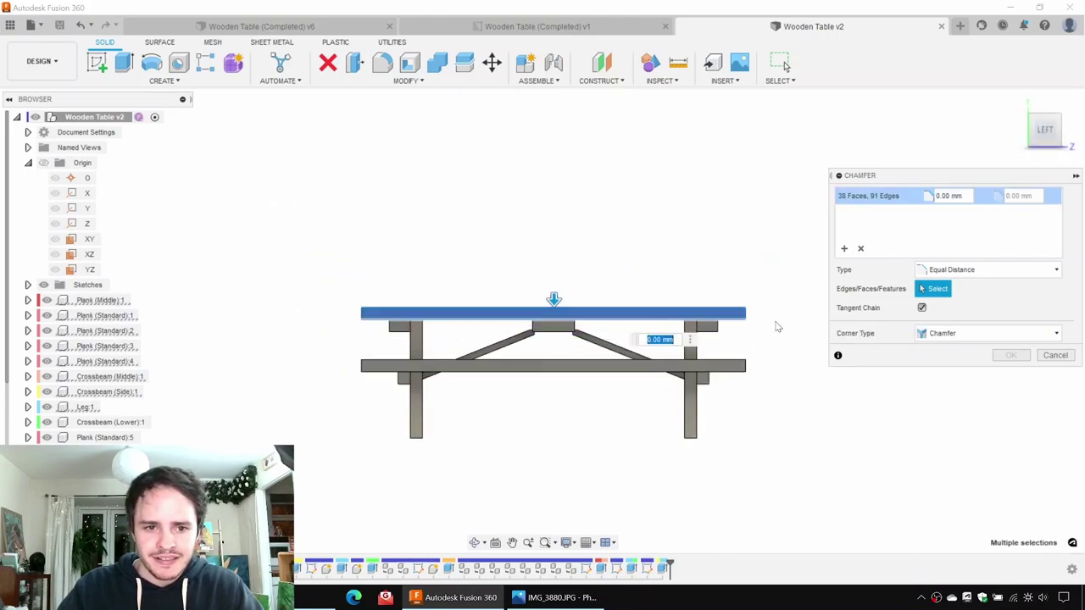
{"action": "middle_click_drag", "start_coordinate": [478, 308], "coordinate": [566, 360], "text": "shift"}
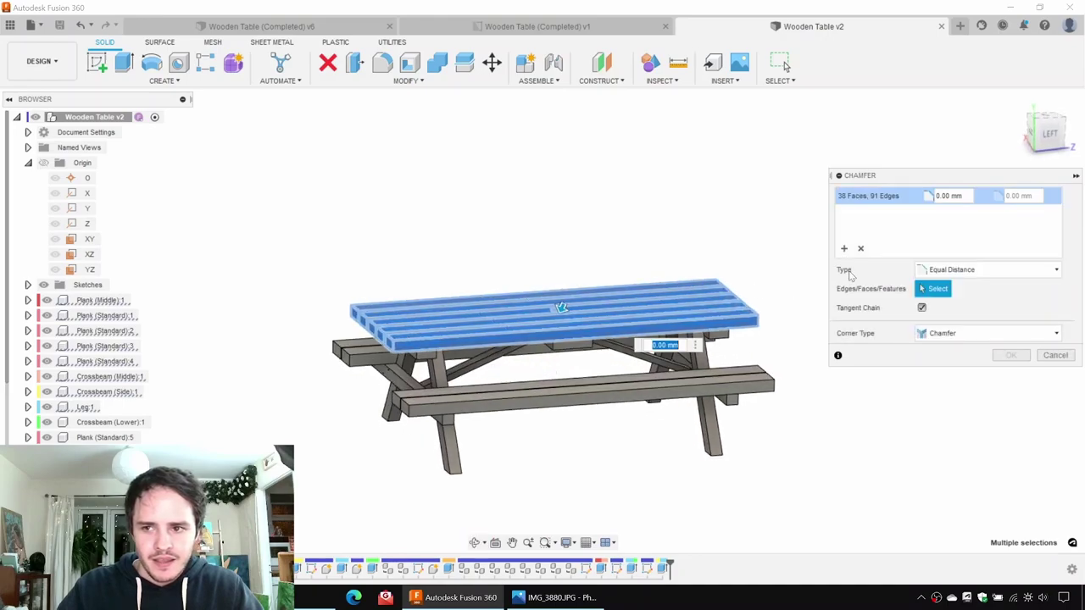
{"action": "scroll", "coordinate": [716, 300], "scroll_direction": "up", "scroll_amount": 3}
{"action": "scroll", "coordinate": [410, 401], "scroll_direction": "up", "scroll_amount": 2}
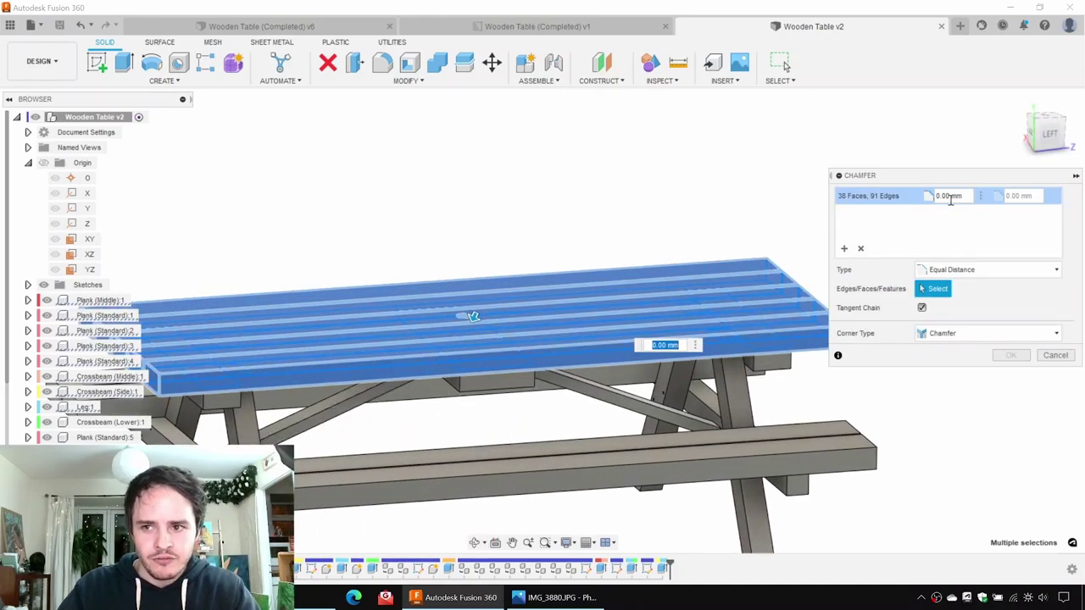
{"action": "left_click_drag", "start_coordinate": [937, 198], "coordinate": [929, 198]}
{"action": "type", "text": "4"}
Step: Add a second selection set to the Chamfer and select the end edges of the side crossbeam under the tabletop
{"action": "middle_click_drag", "start_coordinate": [621, 297], "coordinate": [527, 279]}
{"action": "left_click", "coordinate": [843, 248]}
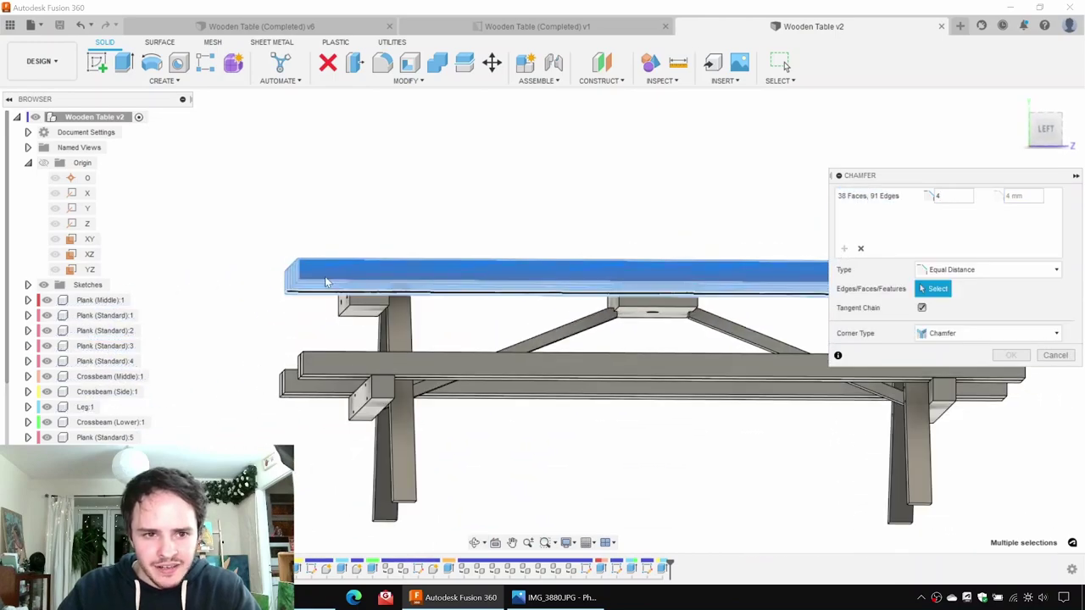
{"action": "scroll", "coordinate": [408, 319], "scroll_direction": "up", "scroll_amount": 5}
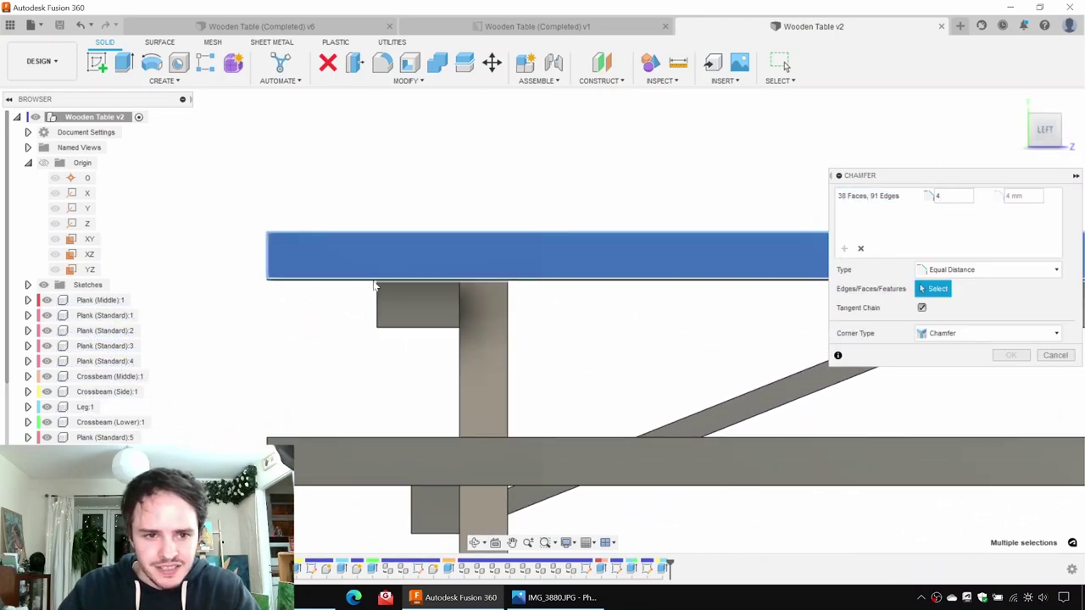
{"action": "middle_click_drag", "start_coordinate": [408, 320], "coordinate": [363, 338], "text": "shift"}
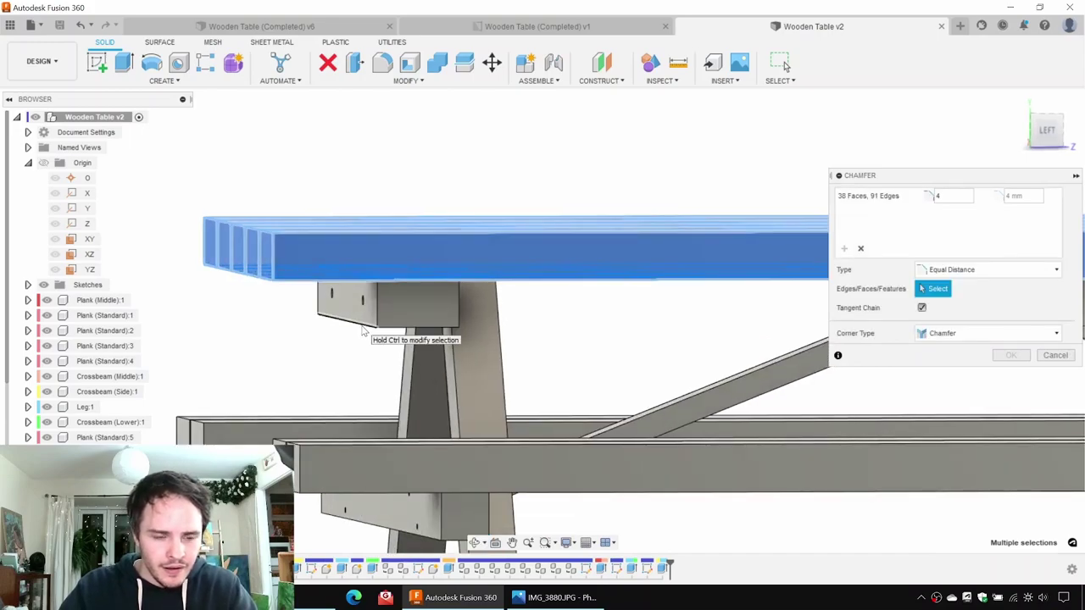
{"action": "left_click", "coordinate": [363, 325]}
{"action": "left_click", "coordinate": [377, 313]}
{"action": "left_click", "coordinate": [391, 327]}
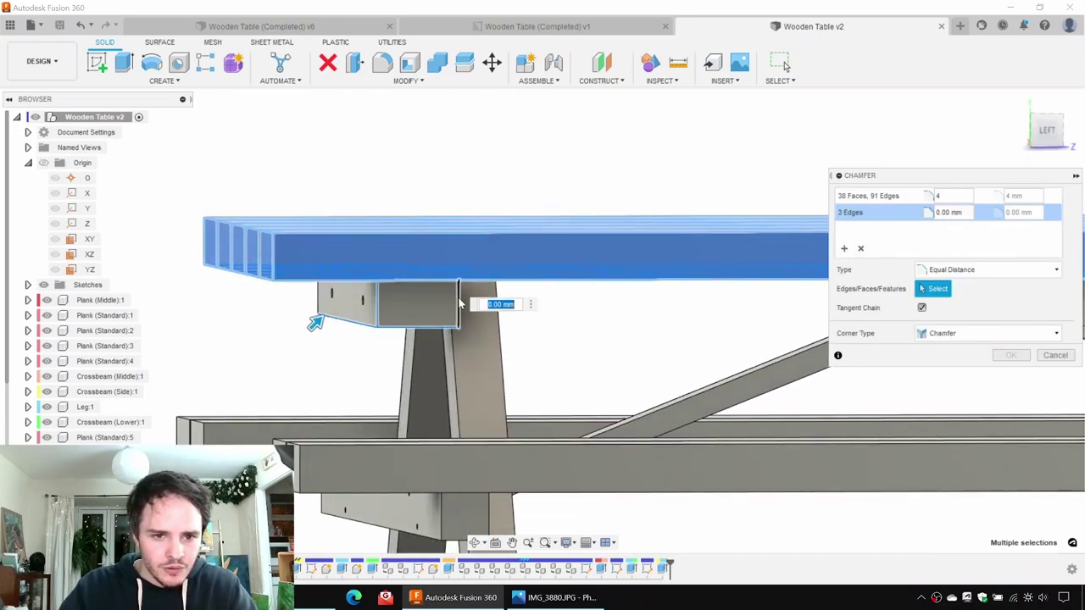
{"action": "middle_click_drag", "start_coordinate": [407, 288], "coordinate": [405, 307], "text": "shift"}
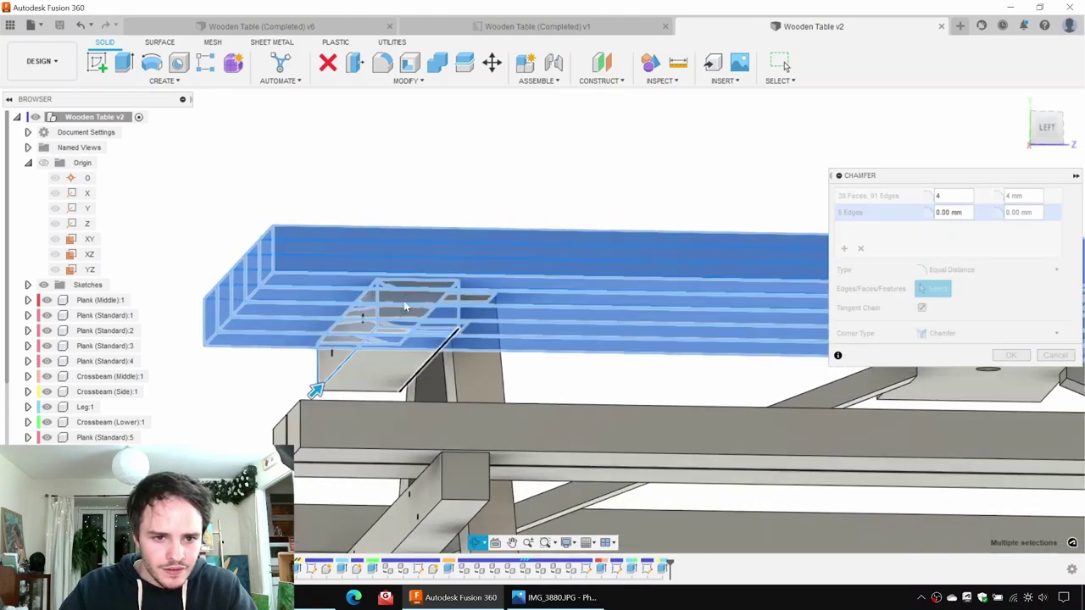
{"action": "left_click", "coordinate": [375, 392]}
{"action": "left_click", "coordinate": [400, 380]}
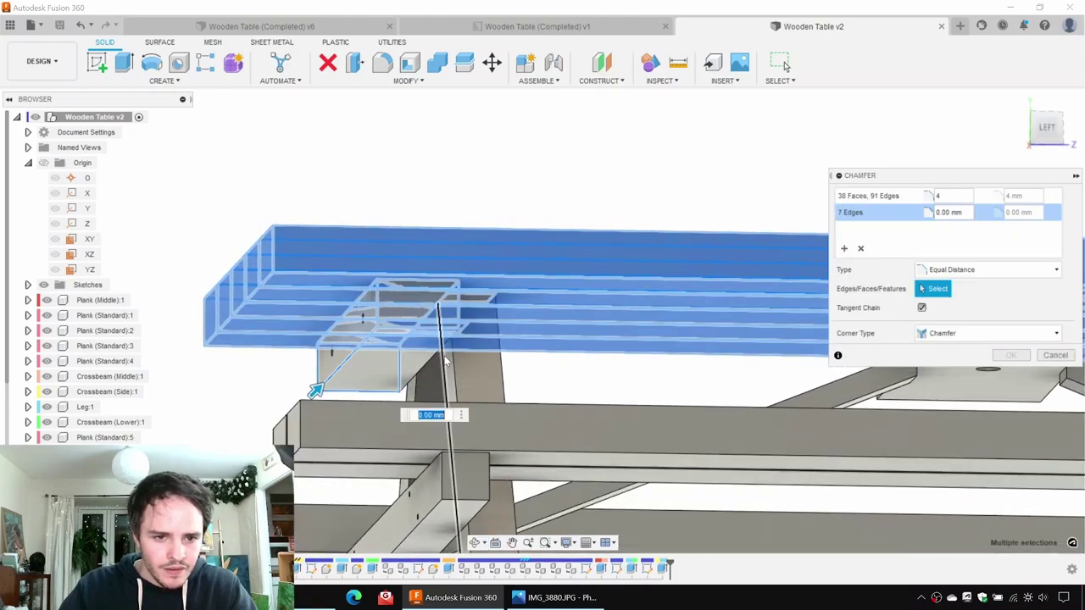
{"action": "scroll", "coordinate": [435, 359], "scroll_direction": "down", "scroll_amount": 1}
{"action": "middle_click_drag", "start_coordinate": [432, 361], "coordinate": [437, 382], "text": "shift"}
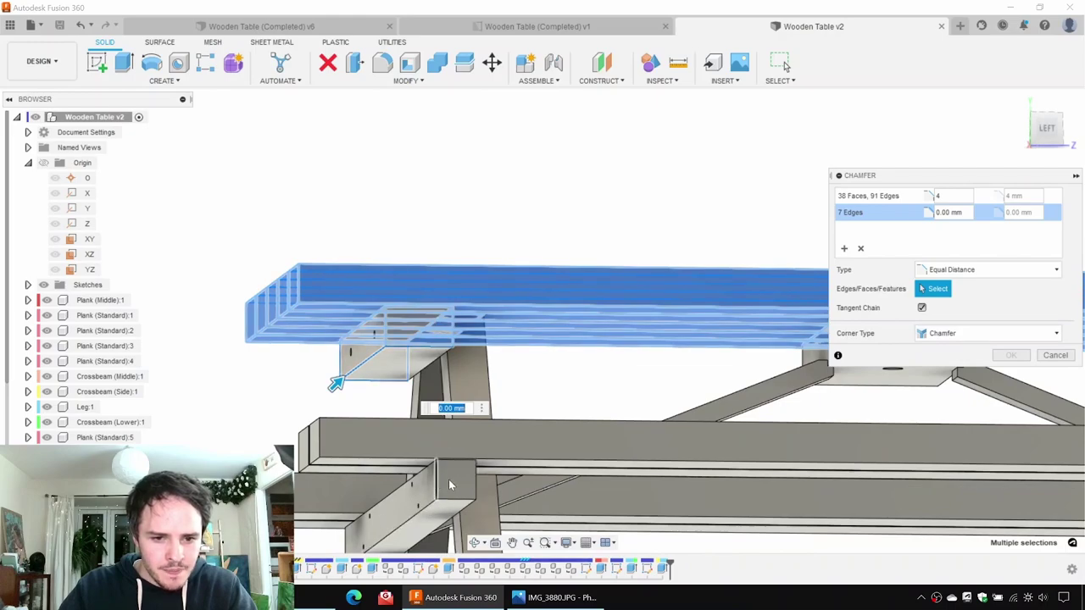
Step: Add the vertical and bottom edges at both ends of the lower crossbeam to the second chamfer set
{"action": "left_click", "coordinate": [476, 483]}
{"action": "middle_click_drag", "start_coordinate": [435, 435], "coordinate": [358, 449], "text": "shift"}
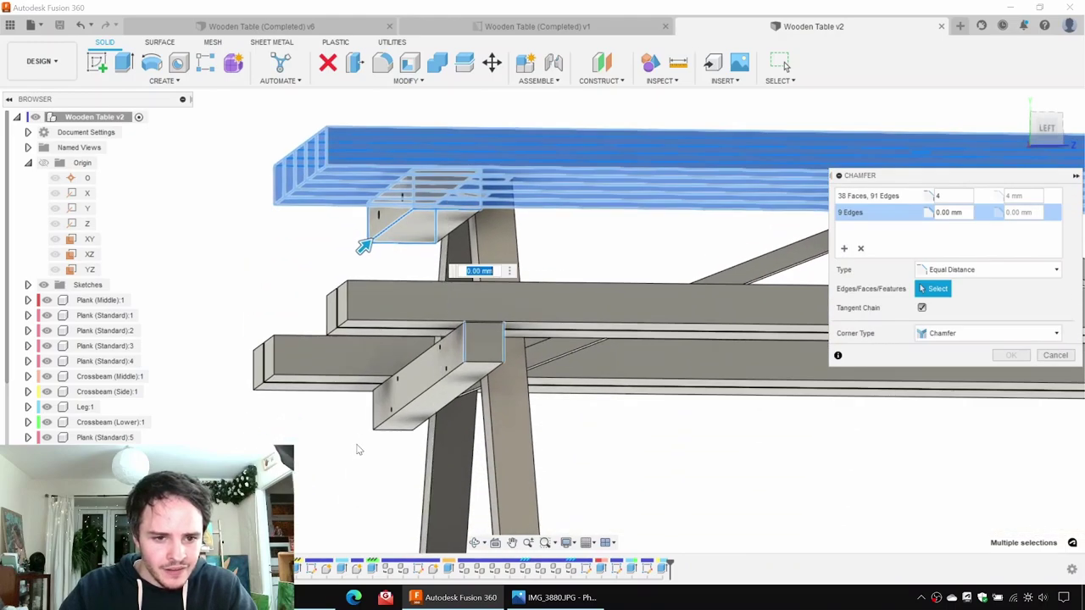
{"action": "left_click", "coordinate": [374, 421]}
{"action": "left_click", "coordinate": [413, 422]}
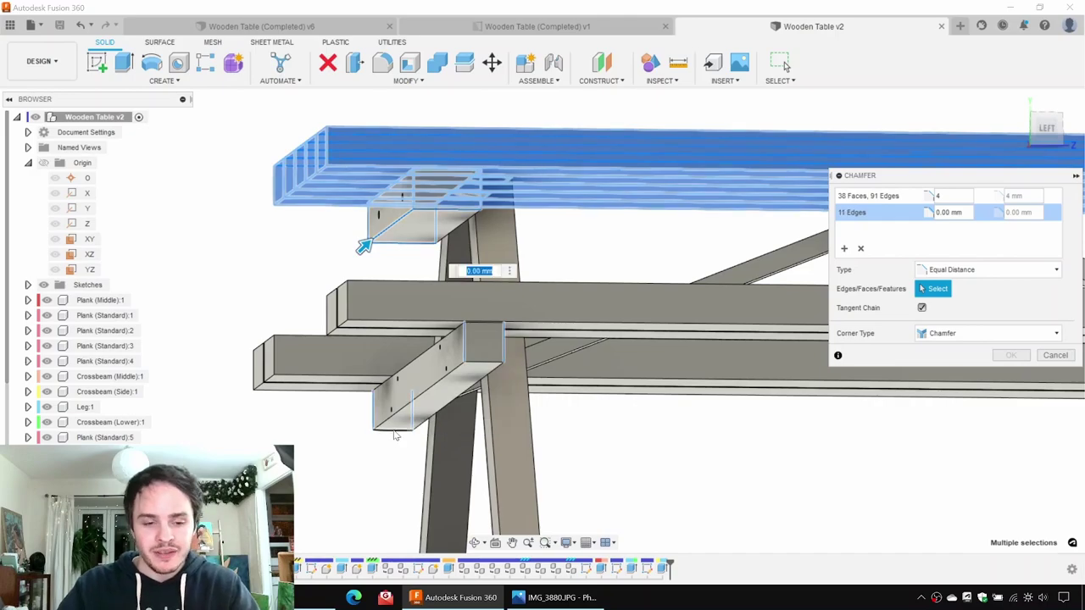
{"action": "left_click", "coordinate": [394, 430]}
{"action": "left_click", "coordinate": [483, 363]}
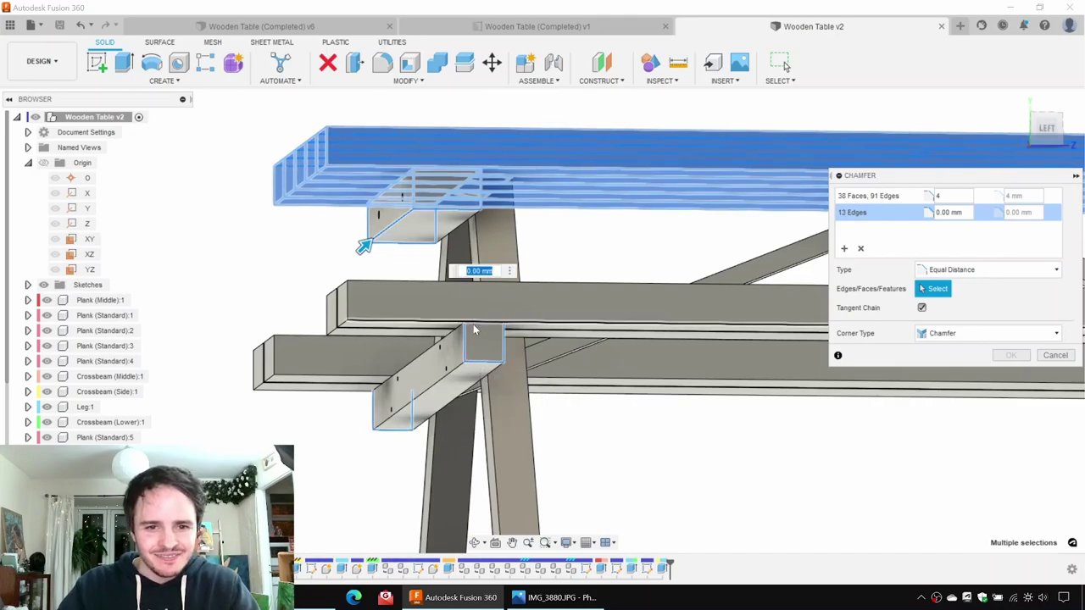
Step: Deselect the top and bottom edges at the nearer end of the lower crossbeam, keeping its vertical edges
{"action": "scroll", "coordinate": [474, 330], "scroll_direction": "up", "scroll_amount": 5}
{"action": "left_click", "coordinate": [477, 413]}
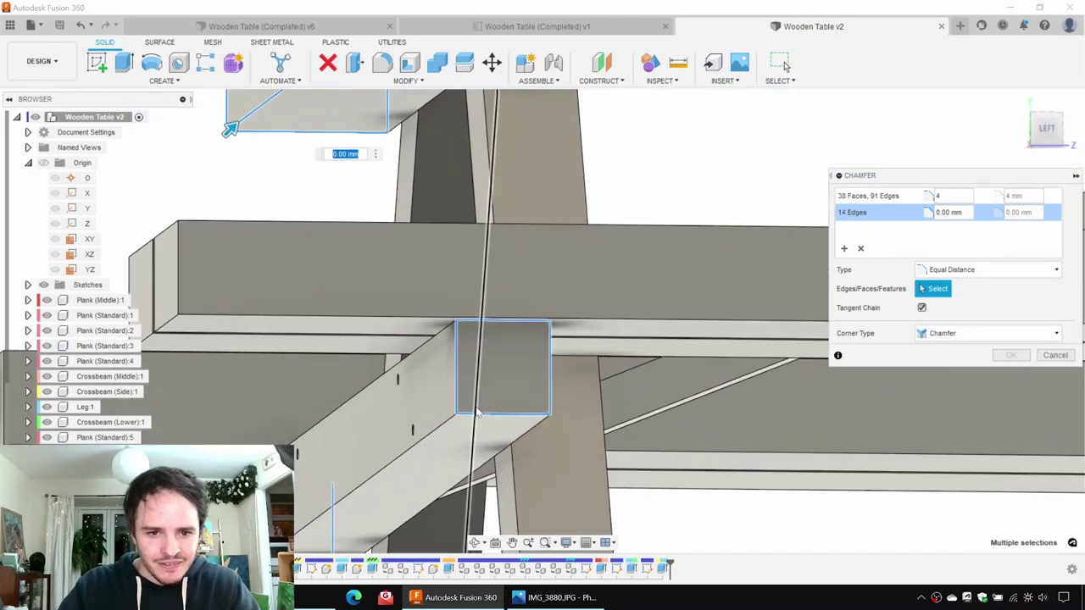
{"action": "left_click", "coordinate": [478, 321]}
{"action": "left_click", "coordinate": [467, 414]}
{"action": "scroll", "coordinate": [465, 414], "scroll_direction": "down", "scroll_amount": 1}
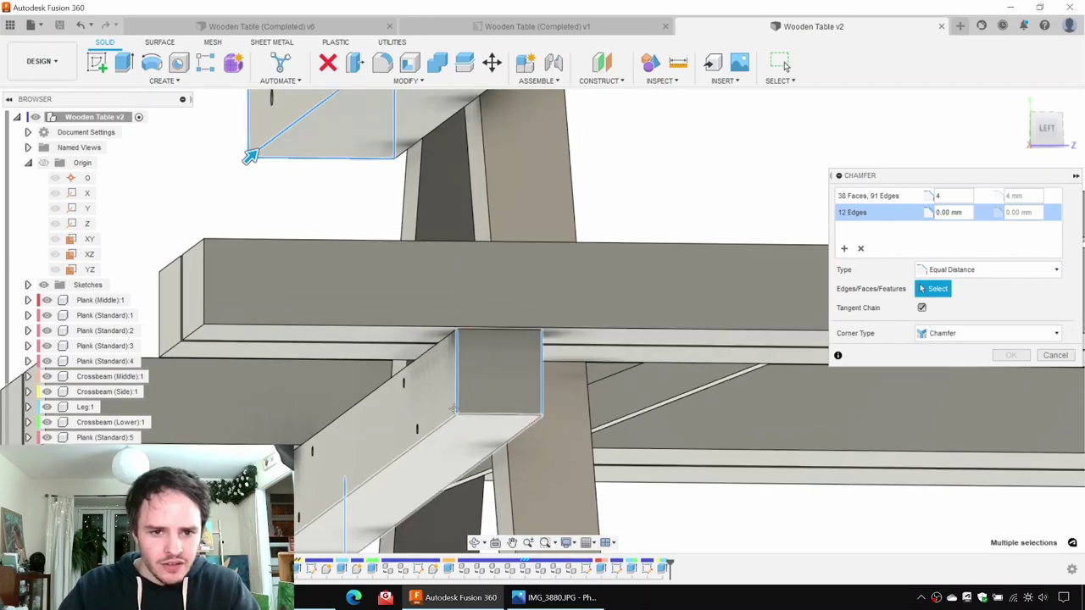
{"action": "middle_click_drag", "start_coordinate": [453, 410], "coordinate": [419, 310]}
{"action": "scroll", "coordinate": [555, 312], "scroll_direction": "down", "scroll_amount": 3}
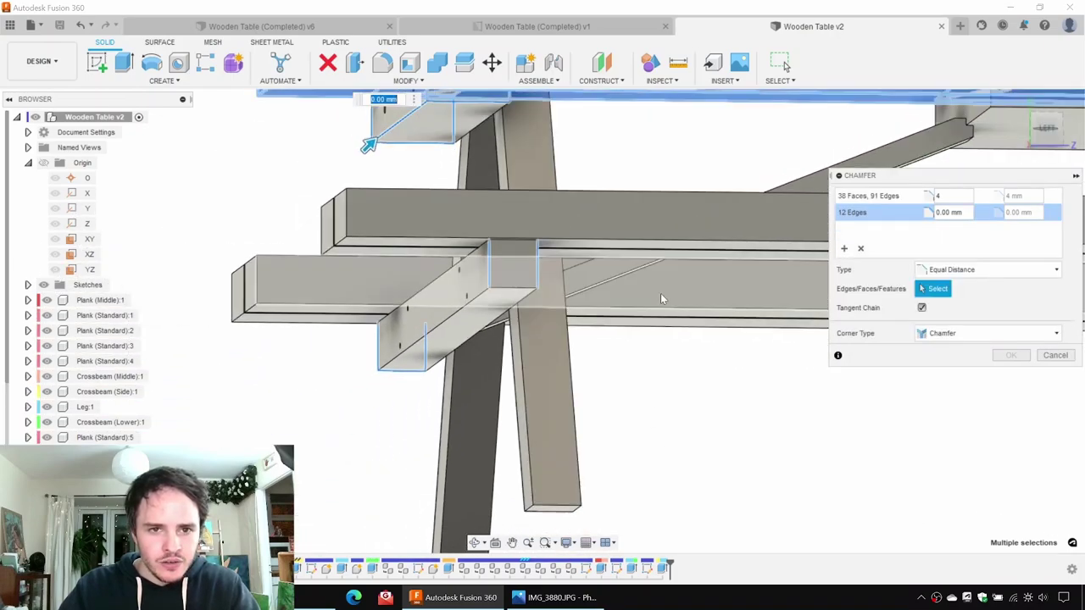
Step: Deselect the side crossbeam's top end edges that lie against the tabletop planks
{"action": "middle_click_drag", "start_coordinate": [661, 294], "coordinate": [545, 374]}
{"action": "middle_click_drag", "start_coordinate": [381, 255], "coordinate": [402, 228], "text": "shift"}
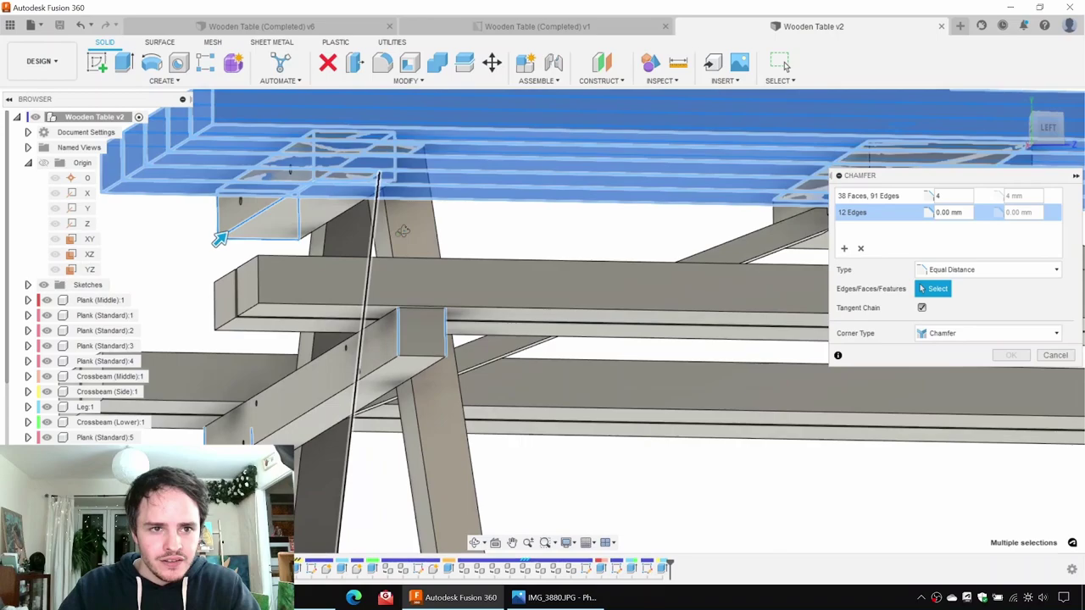
{"action": "left_click", "coordinate": [325, 180]}
{"action": "left_click", "coordinate": [331, 135]}
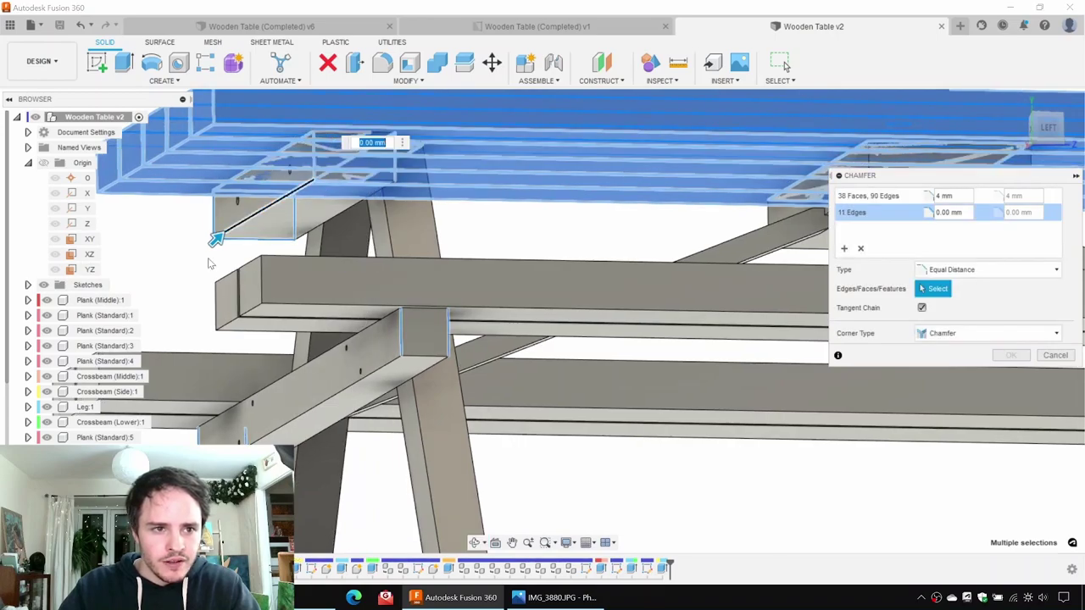
{"action": "left_click", "coordinate": [225, 192]}
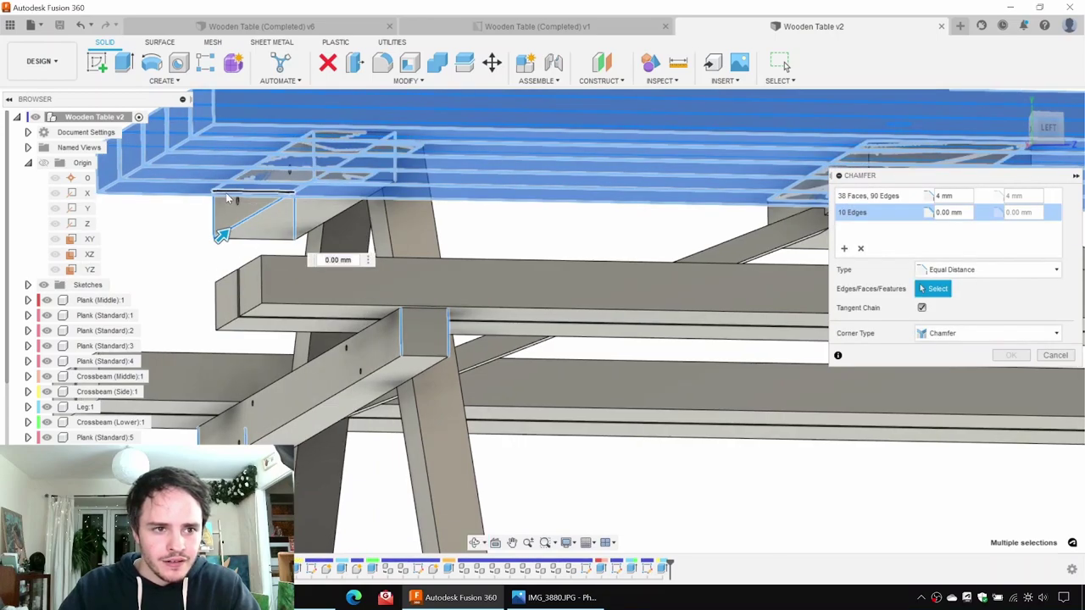
Step: Add the four vertical corner edges of the middle crossbeam to the second chamfer set
{"action": "middle_click_drag", "start_coordinate": [414, 273], "coordinate": [189, 297], "text": "shift"}
{"action": "scroll", "coordinate": [491, 285], "scroll_direction": "down", "scroll_amount": 2}
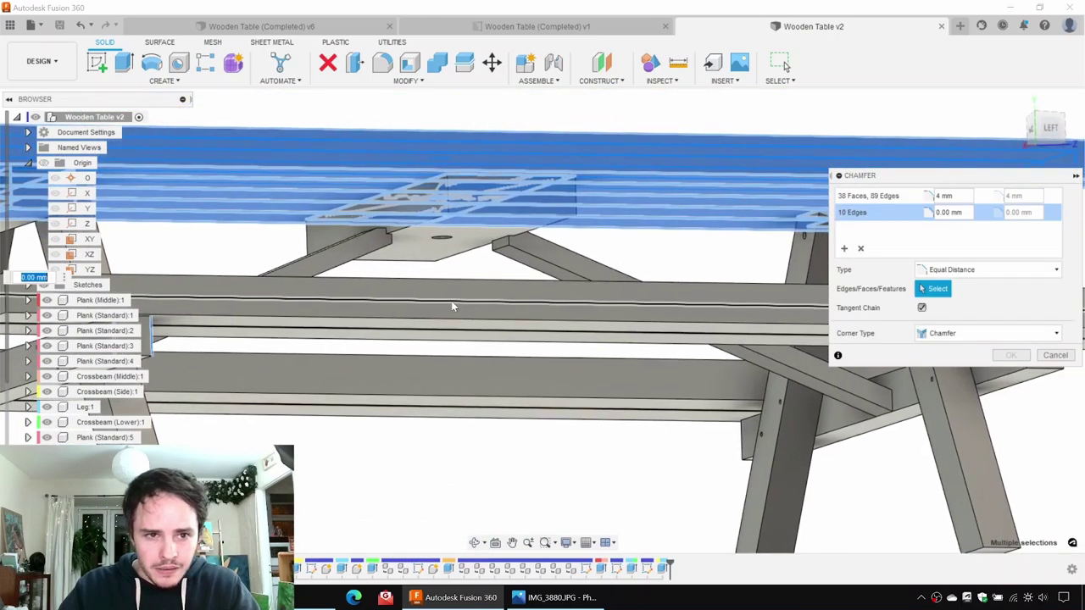
{"action": "middle_click_drag", "start_coordinate": [452, 306], "coordinate": [521, 203], "text": "shift"}
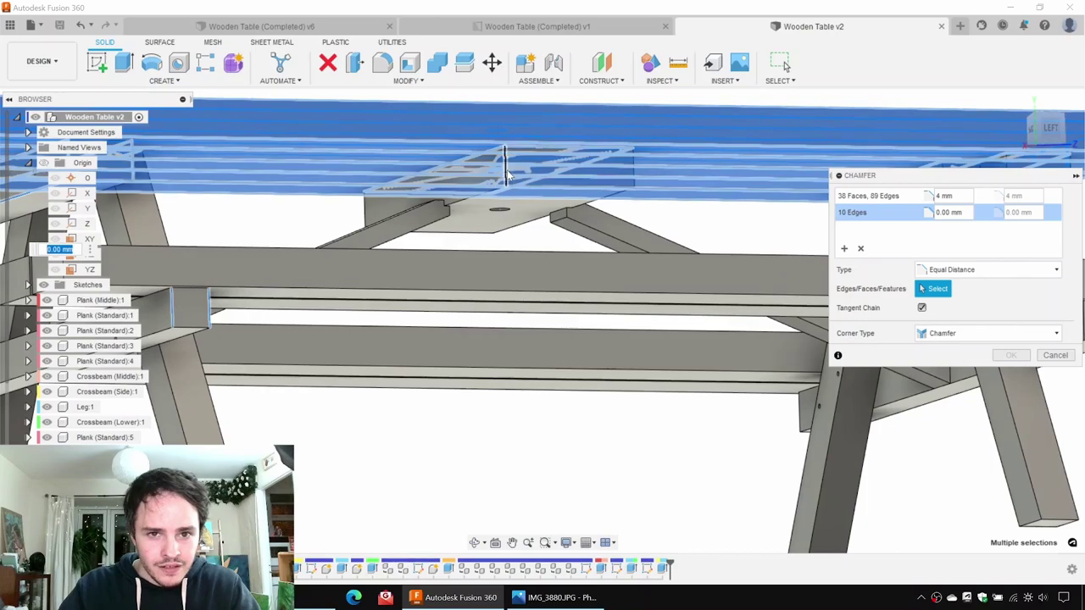
{"action": "left_click", "coordinate": [633, 176]}
{"action": "left_click", "coordinate": [492, 217]}
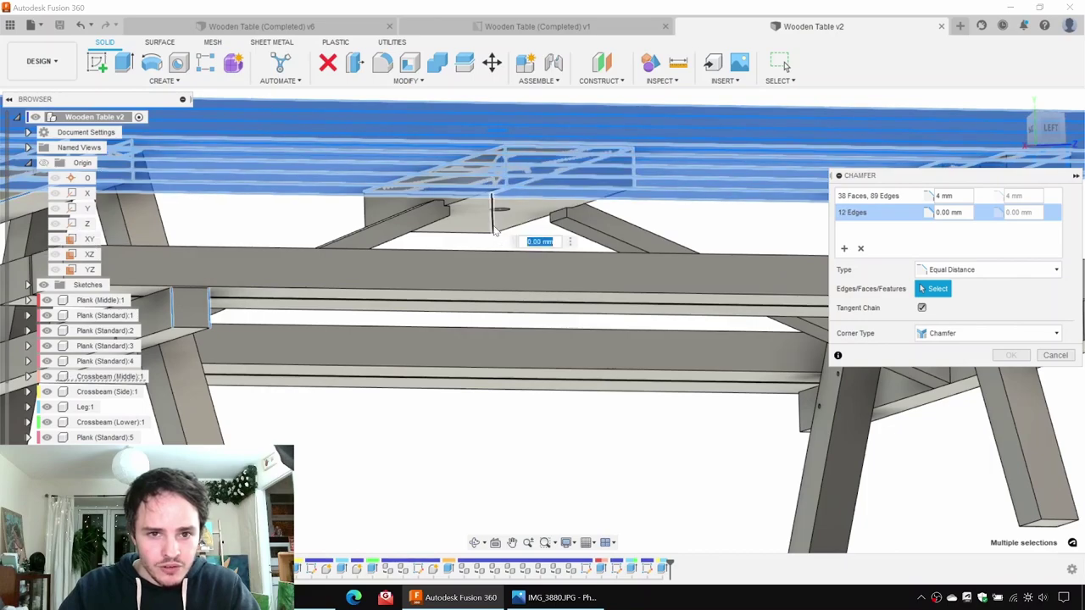
{"action": "left_click", "coordinate": [365, 211]}
{"action": "middle_click_drag", "start_coordinate": [365, 348], "coordinate": [581, 380]}
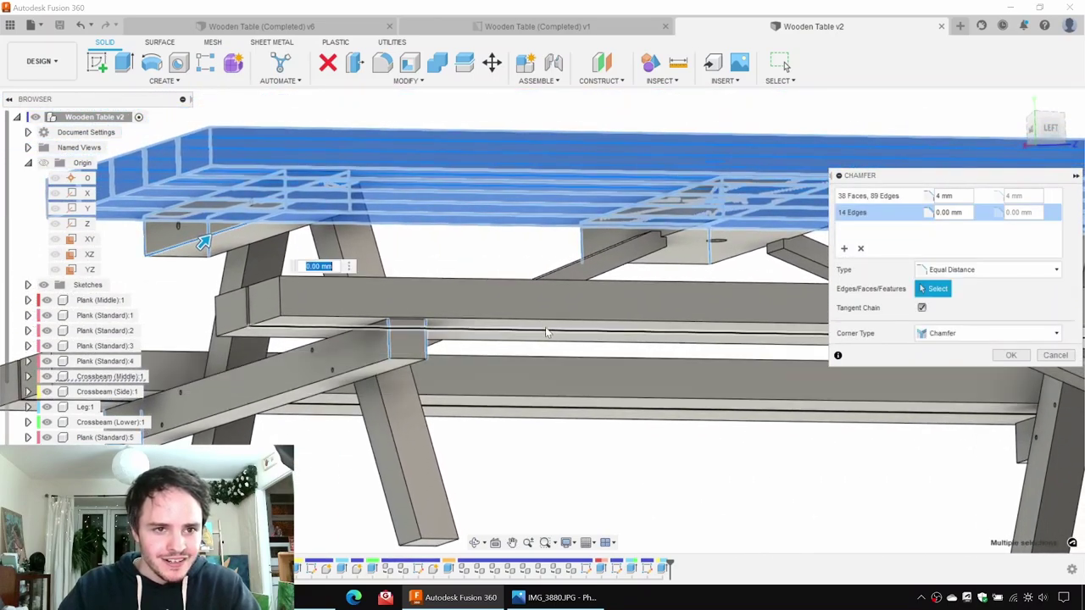
Step: Set the crossbeam edges' chamfer distance to 4 mm and complete the chamfer
{"action": "middle_click_drag", "start_coordinate": [547, 332], "coordinate": [503, 312], "text": "shift"}
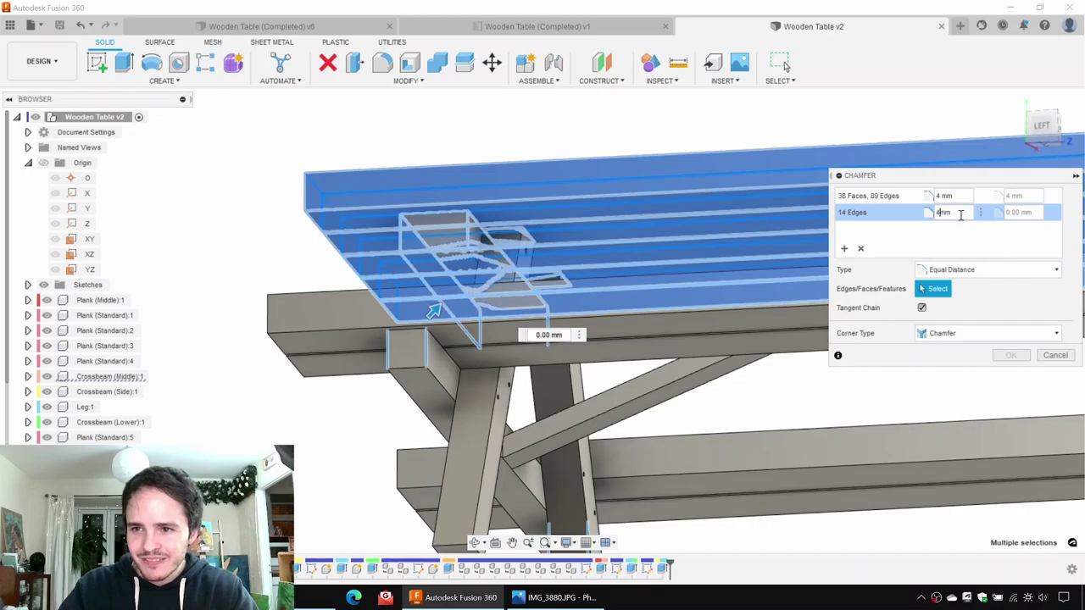
{"action": "scroll", "coordinate": [515, 311], "scroll_direction": "down", "scroll_amount": 1}
{"action": "middle_click_drag", "start_coordinate": [516, 310], "coordinate": [525, 322], "text": "shift"}
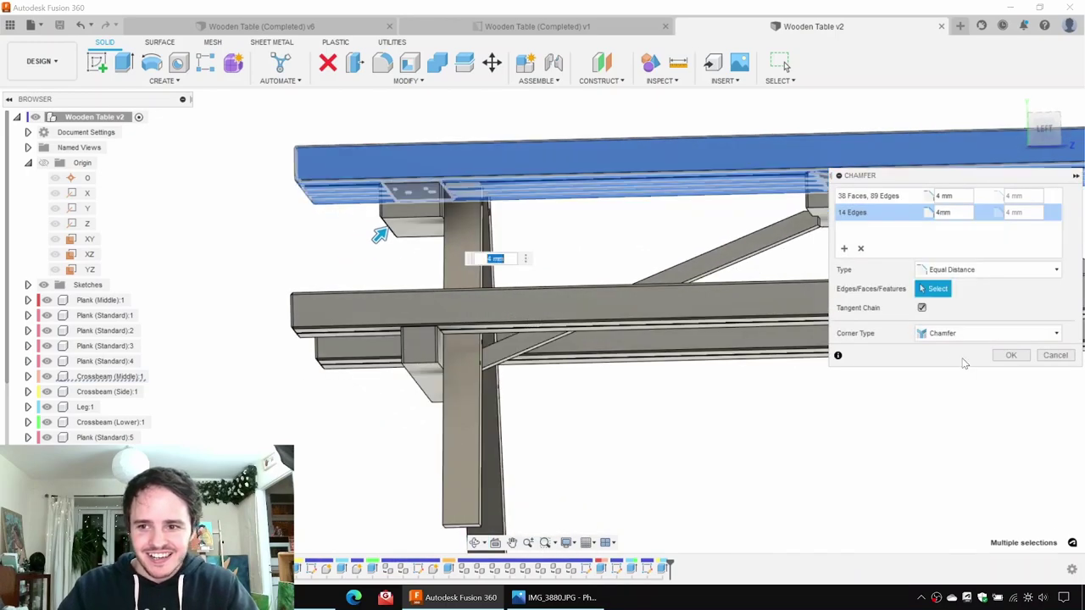
{"action": "left_click", "coordinate": [1001, 356]}
{"action": "mouse_move", "coordinate": [649, 371]}
{"action": "middle_mouse_down", "text": "shift"}
{"action": "mouse_move", "coordinate": [665, 356]}
{"action": "mouse_move", "coordinate": [659, 366]}
{"action": "middle_mouse_up", "text": "shift"}
{"action": "middle_click_drag", "start_coordinate": [847, 290], "coordinate": [615, 320]}
{"action": "middle_click_drag", "start_coordinate": [591, 251], "coordinate": [465, 222], "text": "shift"}
{"action": "middle_click_drag", "start_coordinate": [695, 328], "coordinate": [548, 341]}
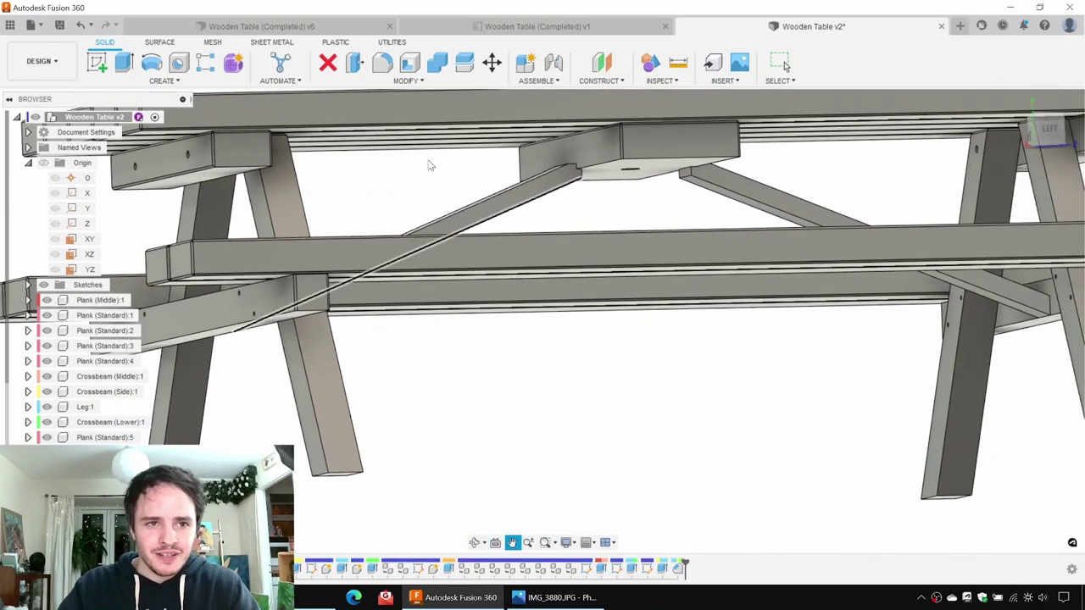
{"action": "left_click", "coordinate": [414, 81]}
{"action": "left_click", "coordinate": [351, 127]}
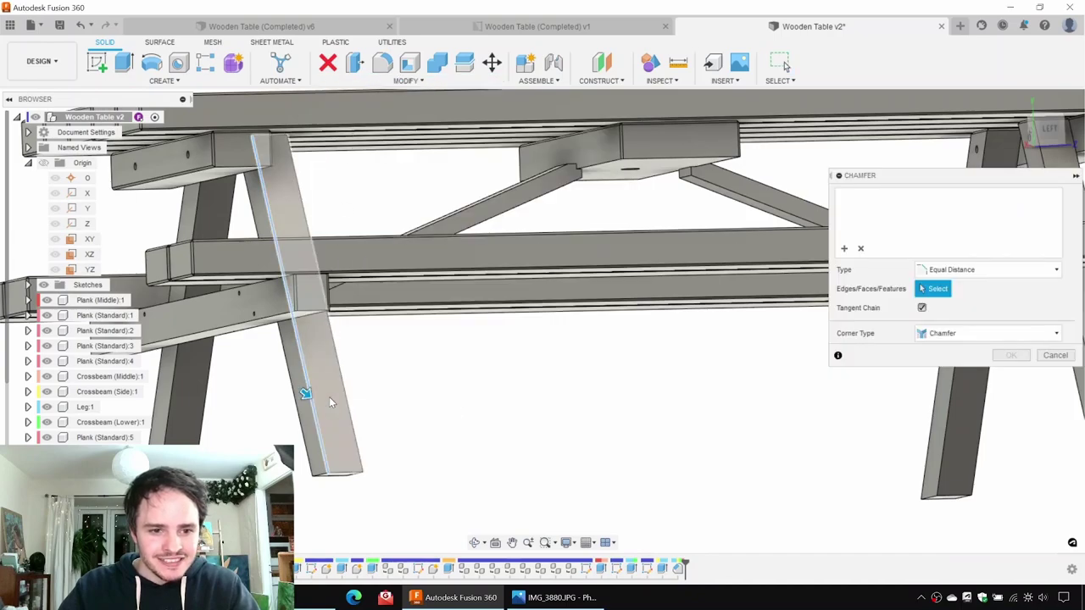
{"action": "left_click", "coordinate": [307, 395]}
{"action": "left_click", "coordinate": [305, 412]}
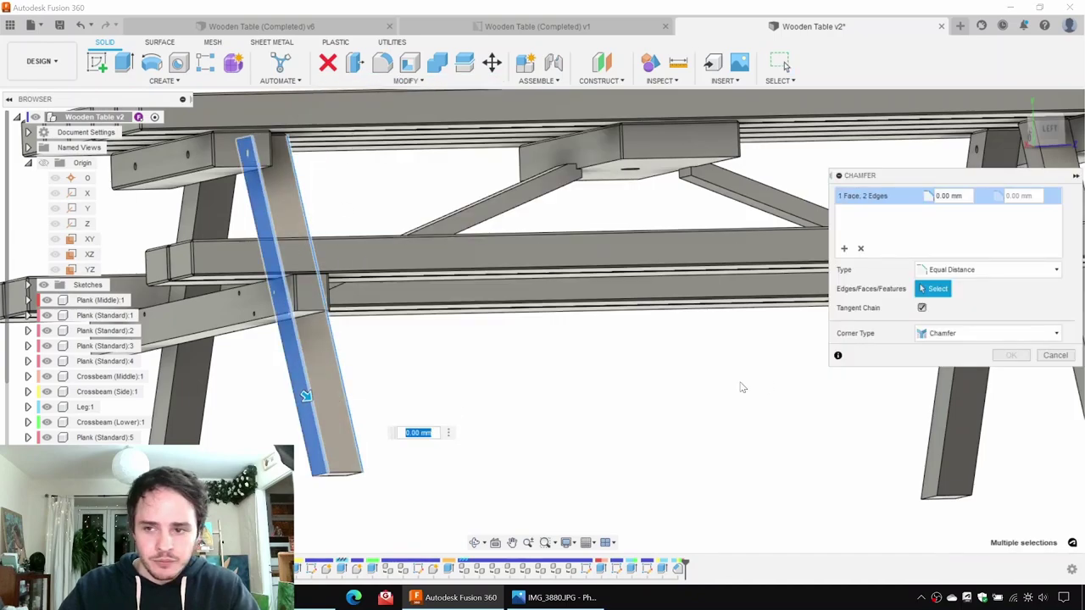
{"action": "left_click", "coordinate": [1053, 355]}
Step: Chamfer the four long edges of the leg with an equal distance of 4 mm
{"action": "left_click", "coordinate": [405, 81]}
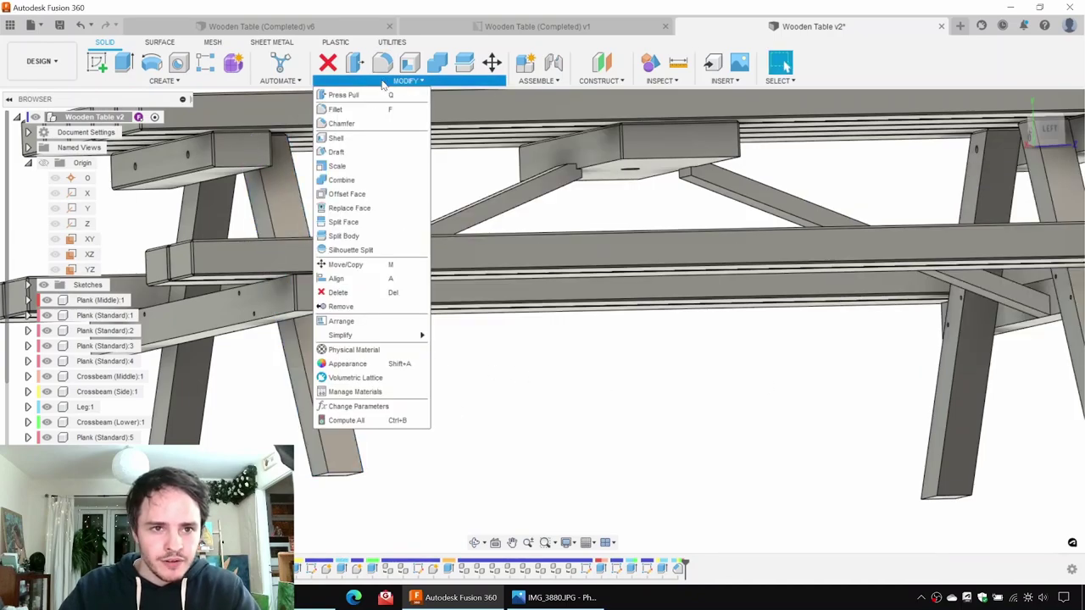
{"action": "left_click", "coordinate": [343, 121]}
{"action": "left_click", "coordinate": [310, 397]}
{"action": "left_click", "coordinate": [293, 386]}
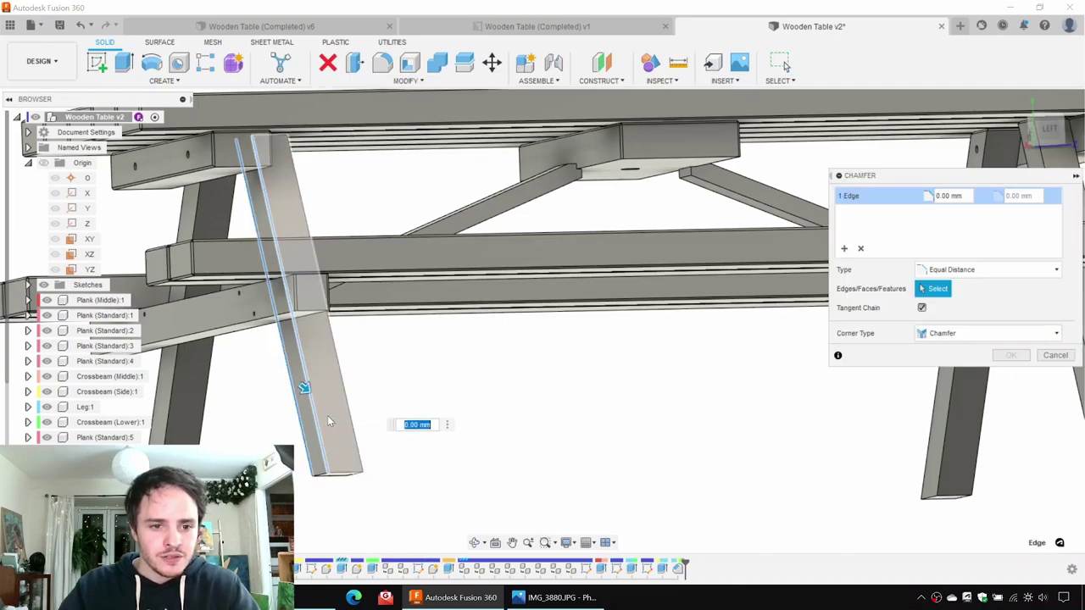
{"action": "left_click", "coordinate": [348, 411]}
{"action": "left_click", "coordinate": [337, 411]}
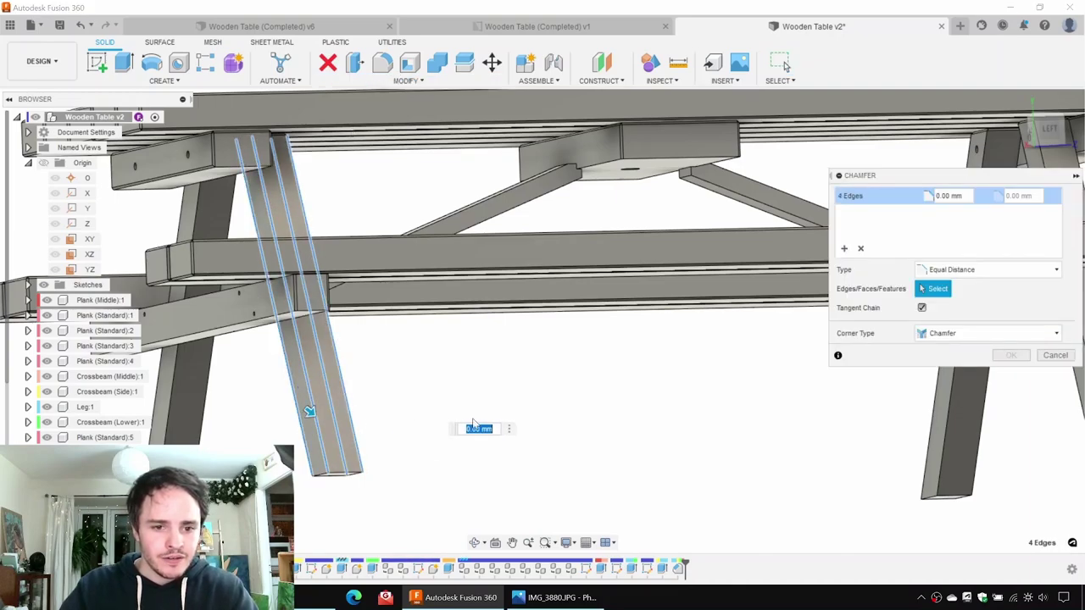
{"action": "type", "text": "4"}
{"action": "key", "text": "Return"}
Step: Inspect the chamfers on the legs, crossbeams and planks from several angles around the table
{"action": "middle_click_drag", "start_coordinate": [516, 409], "coordinate": [600, 358], "text": "shift"}
{"action": "middle_click_drag", "start_coordinate": [852, 348], "coordinate": [573, 308]}
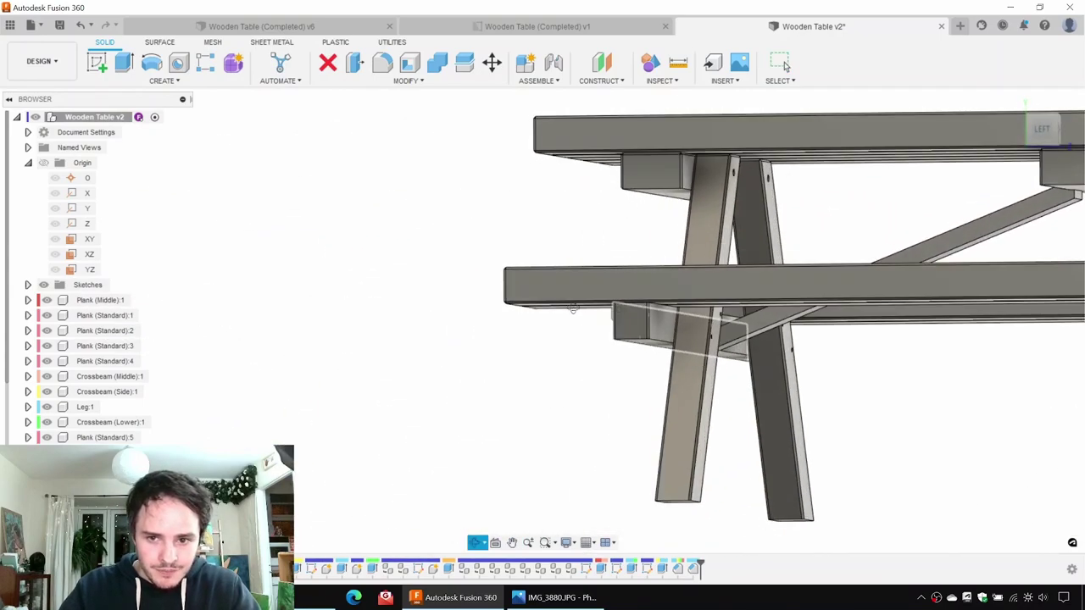
{"action": "middle_click_drag", "start_coordinate": [748, 279], "coordinate": [568, 281]}
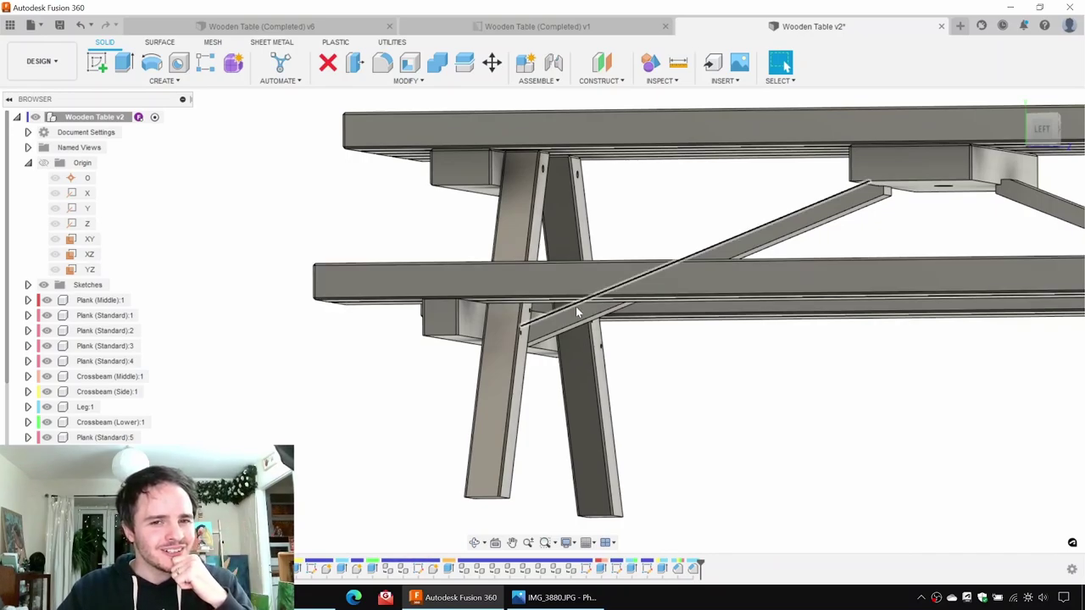
{"action": "middle_click_drag", "start_coordinate": [894, 319], "coordinate": [767, 332]}
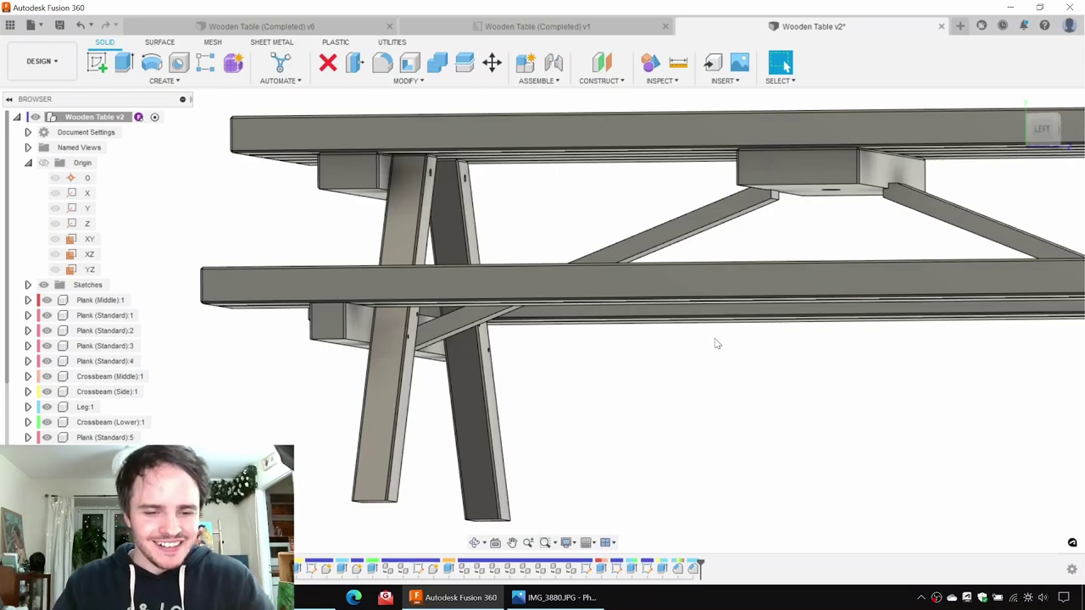
{"action": "middle_click_drag", "start_coordinate": [684, 341], "coordinate": [527, 345]}
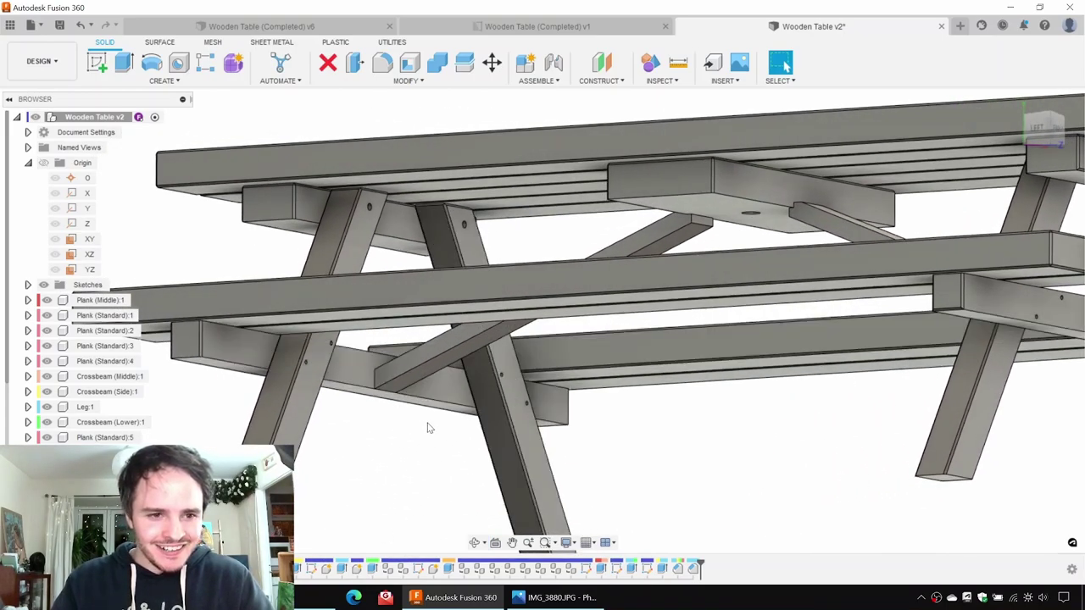
{"action": "middle_click_drag", "start_coordinate": [428, 427], "coordinate": [445, 378]}
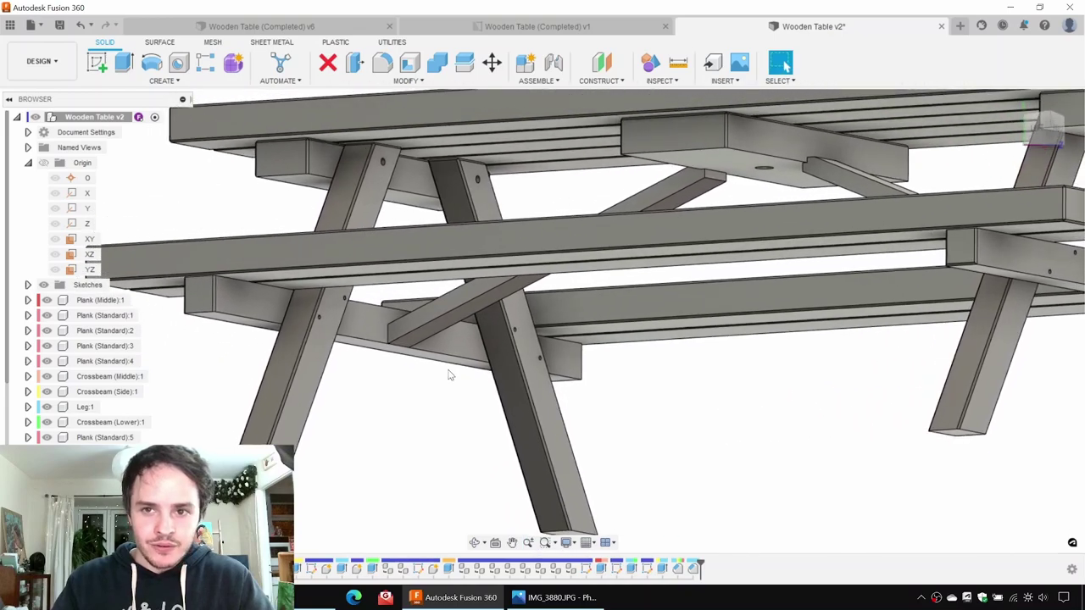
{"action": "scroll", "coordinate": [449, 376], "scroll_direction": "down", "scroll_amount": 3}
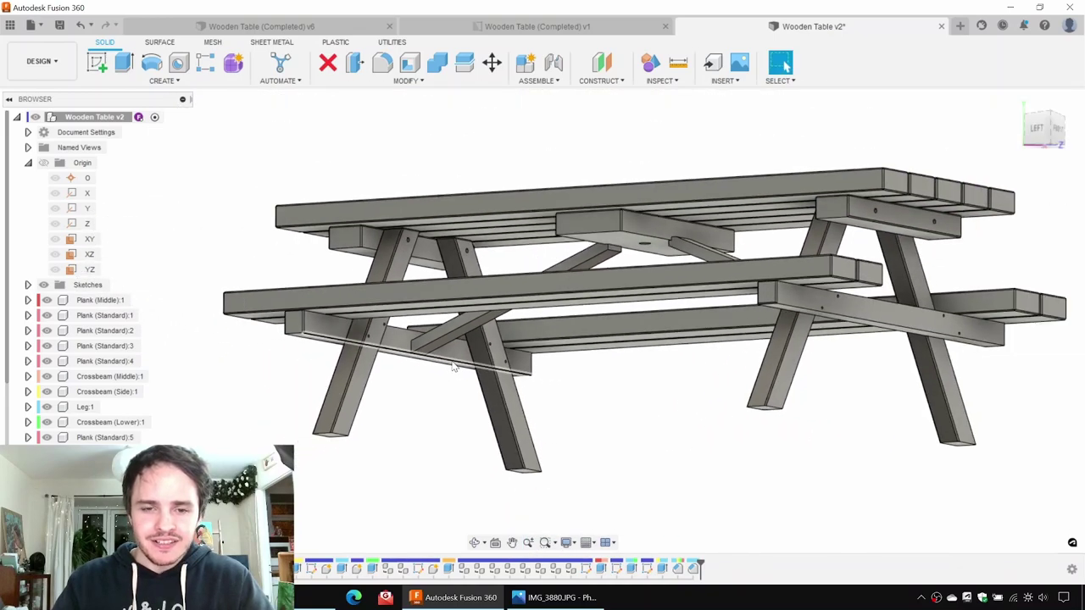
{"action": "middle_click_drag", "start_coordinate": [453, 366], "coordinate": [484, 195], "text": "shift"}
{"action": "scroll", "coordinate": [484, 195], "scroll_direction": "up", "scroll_amount": 4}
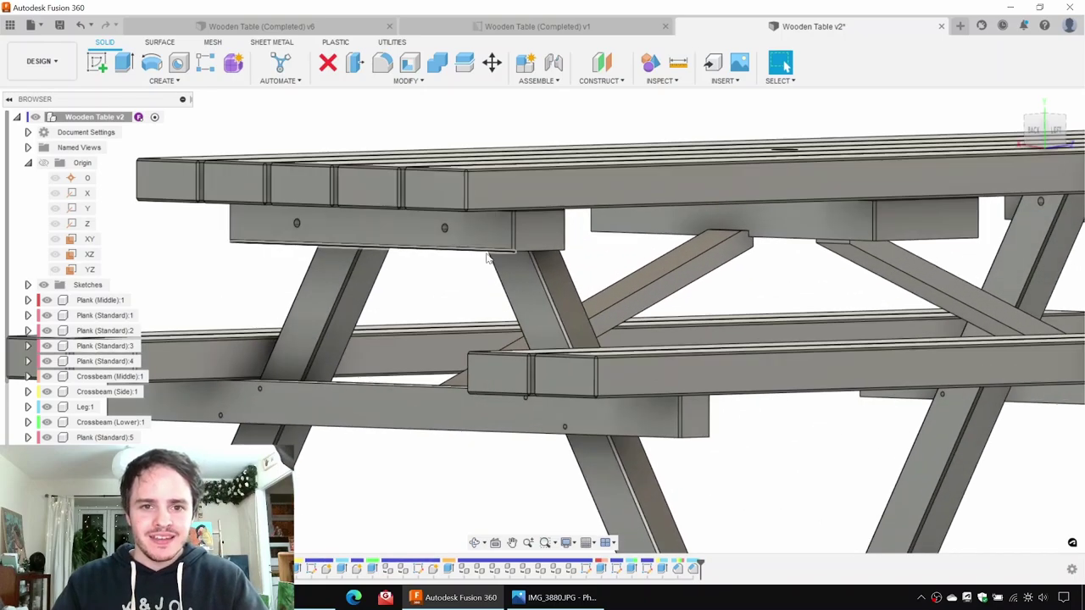
Step: Switch to the reference photo IMG_3880.JPG to examine the shape of the crossbeam ends, and return to the model to find the matching end face
{"action": "key", "text": "alt+Tab"}
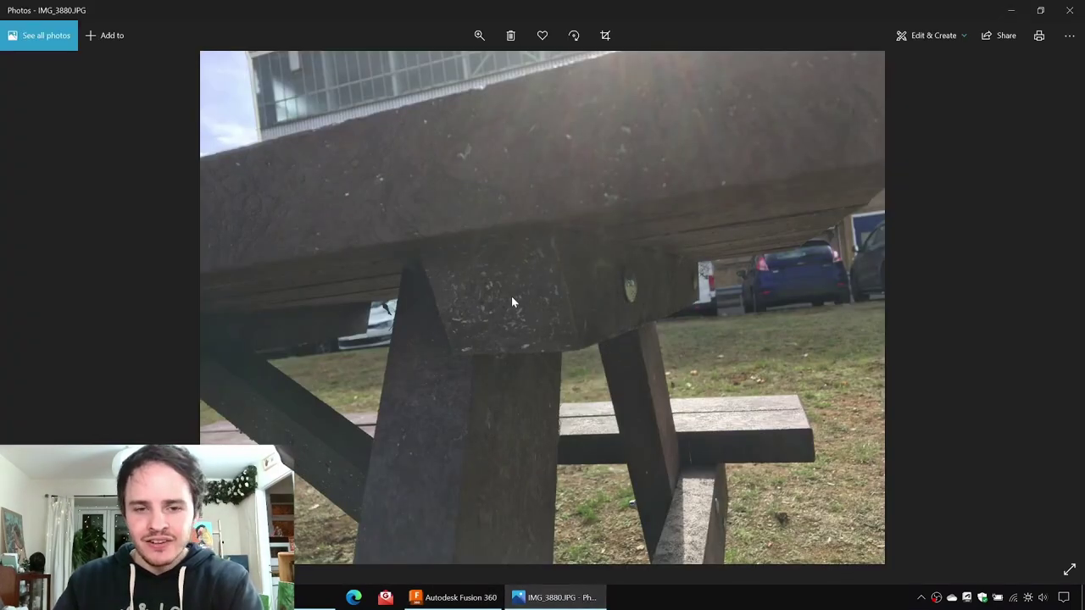
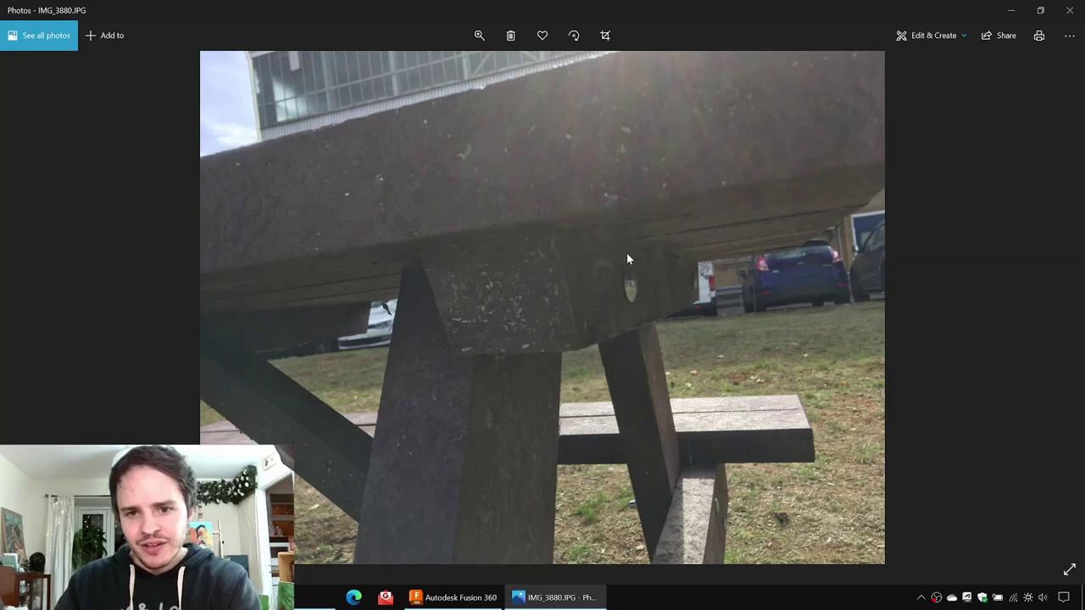
{"action": "left_click", "coordinate": [1007, 11]}
{"action": "middle_click_drag", "start_coordinate": [534, 245], "coordinate": [567, 231], "text": "shift"}
{"action": "left_click", "coordinate": [541, 233]}
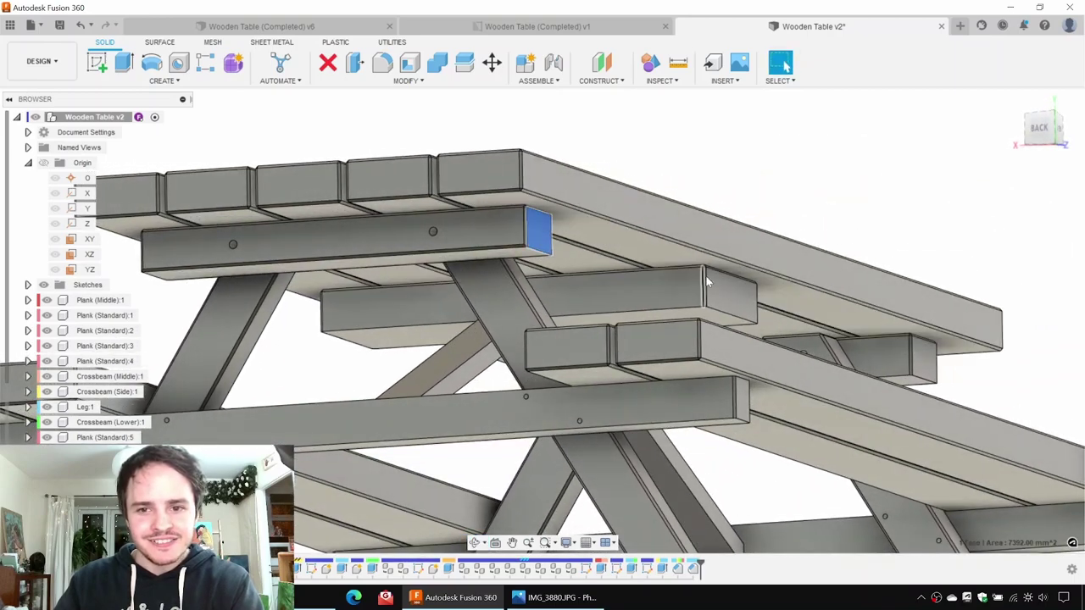
{"action": "left_click", "coordinate": [739, 172]}
Step: Draft one end face of the side crossbeam by 15 degrees, with the underside of the outer tabletop plank as pull direction
{"action": "left_click", "coordinate": [408, 81]}
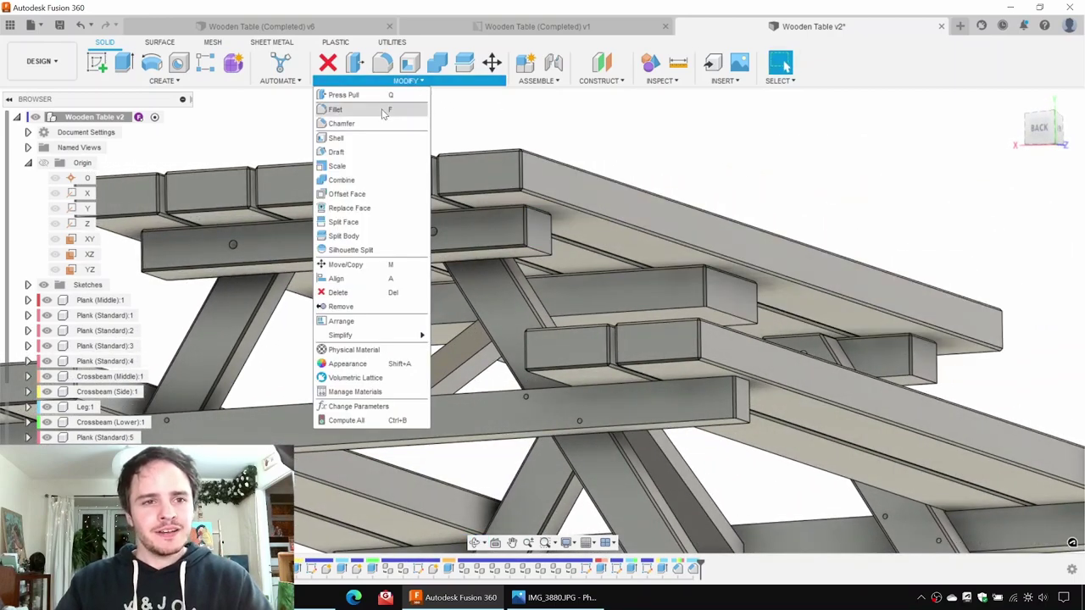
{"action": "left_click", "coordinate": [348, 152]}
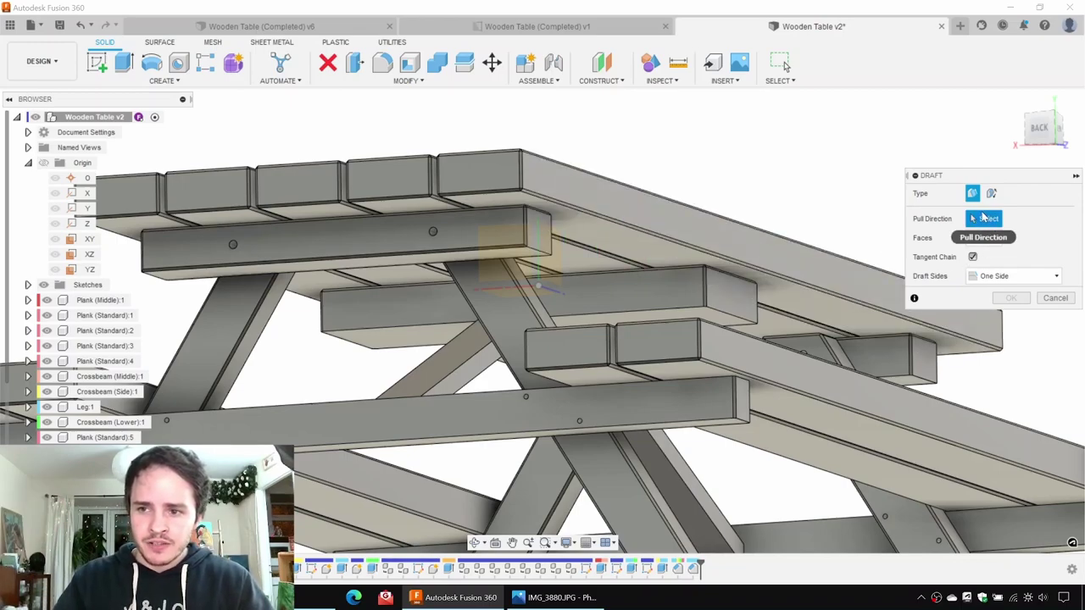
{"action": "left_click", "coordinate": [496, 203]}
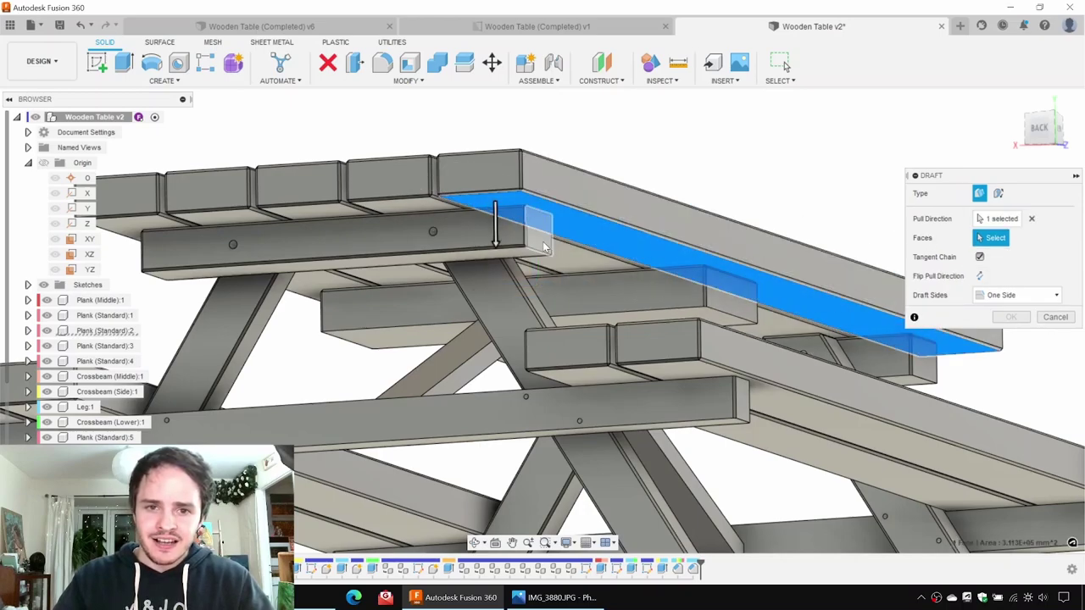
{"action": "left_click", "coordinate": [577, 245]}
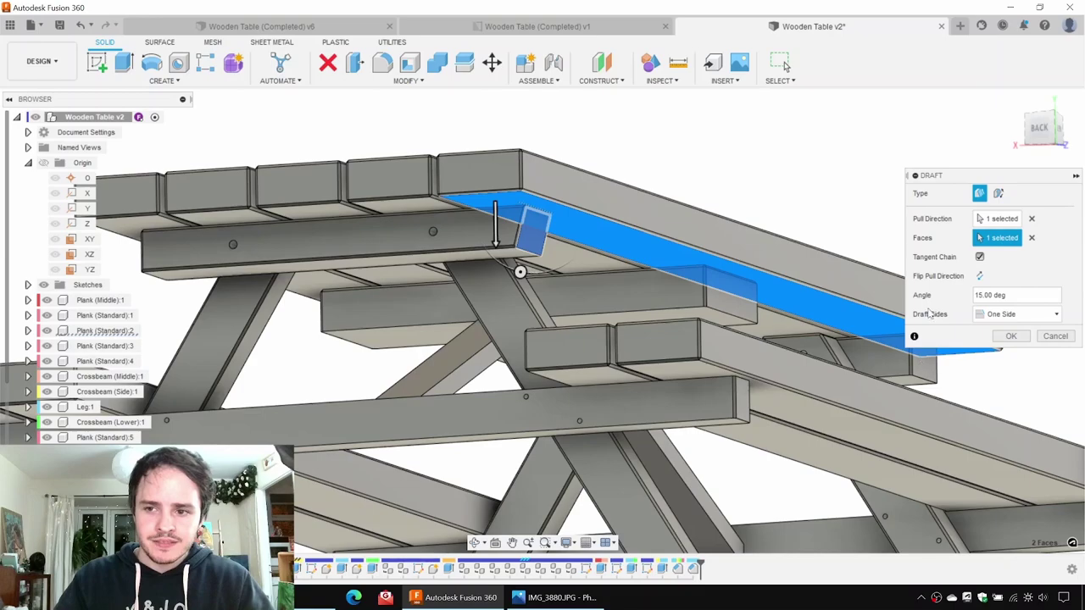
{"action": "middle_click_drag", "start_coordinate": [597, 230], "coordinate": [531, 246]}
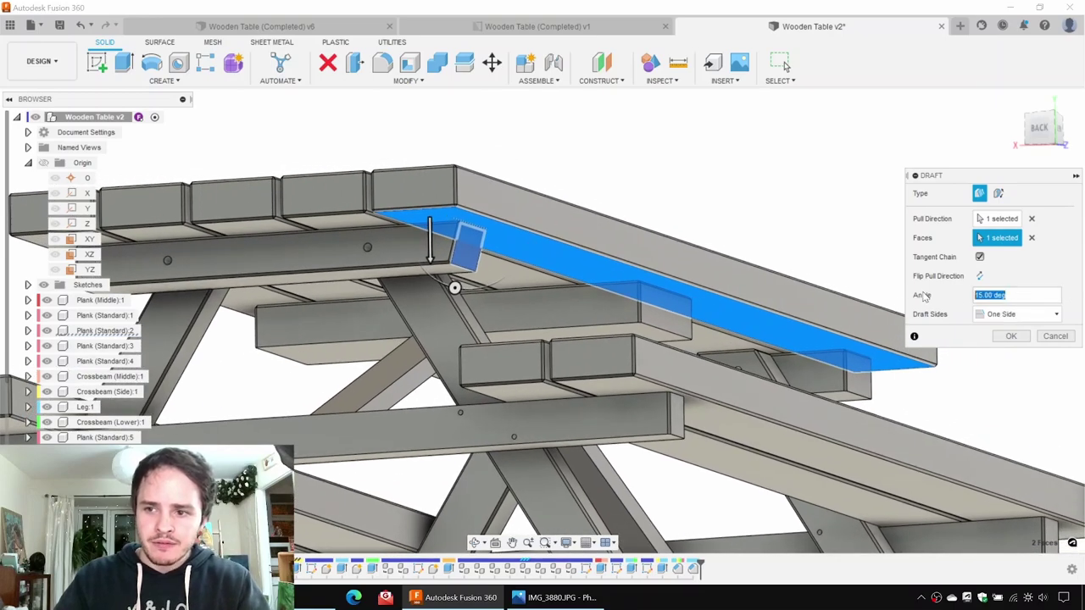
{"action": "left_click", "coordinate": [1012, 338]}
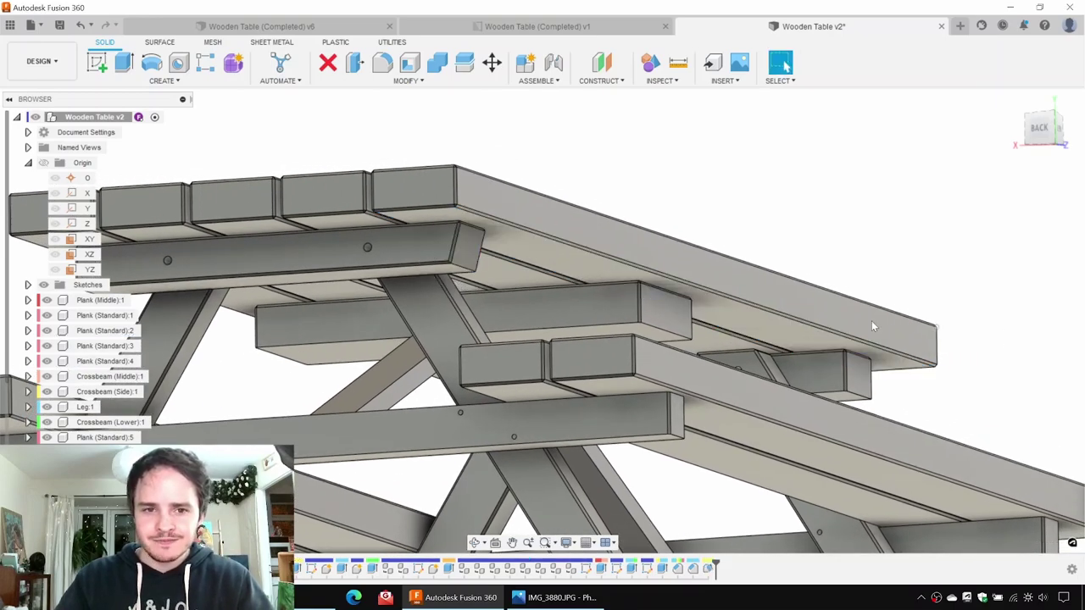
Step: Draft one end face of the middle crossbeam by 15 degrees, pulling from the underside of the outer tabletop plank
{"action": "middle_click_drag", "start_coordinate": [419, 217], "coordinate": [645, 231], "text": "shift"}
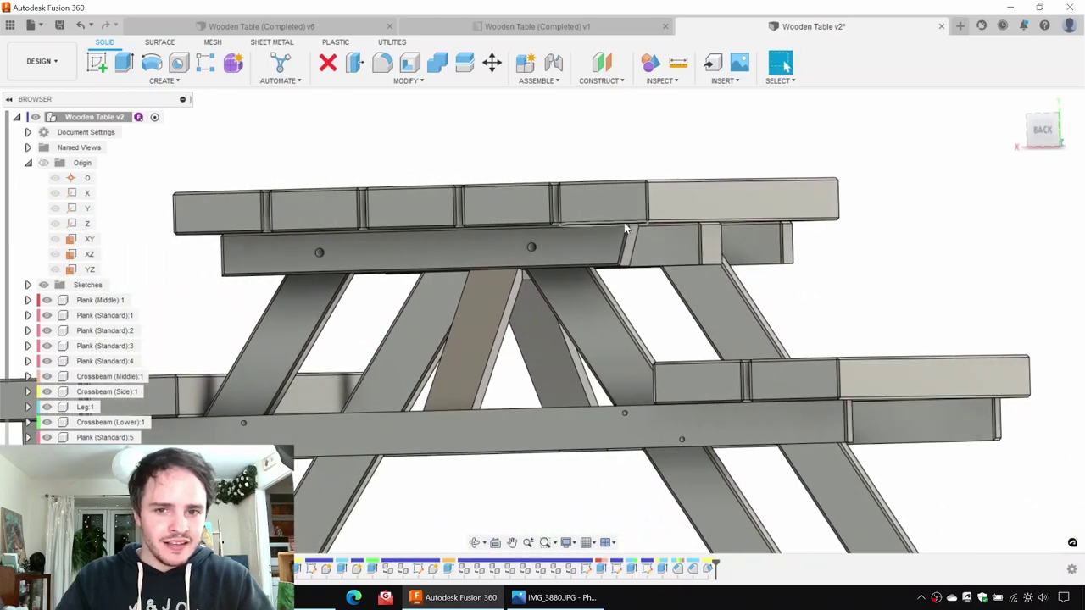
{"action": "middle_click_drag", "start_coordinate": [789, 188], "coordinate": [753, 195]}
{"action": "left_click", "coordinate": [405, 81]}
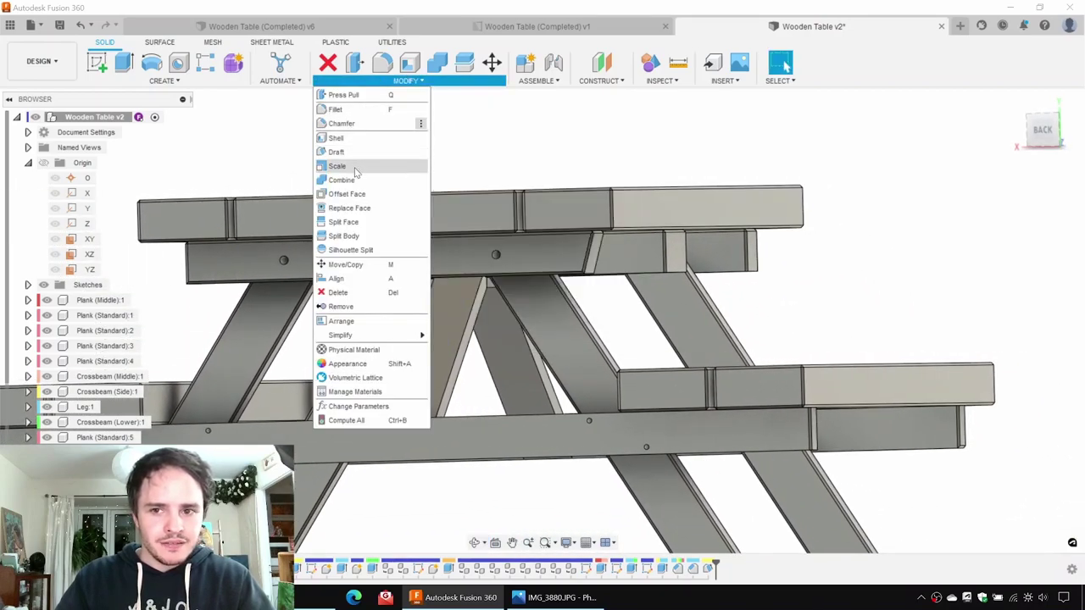
{"action": "left_click", "coordinate": [608, 148]}
{"action": "middle_click_drag", "start_coordinate": [766, 150], "coordinate": [525, 186], "text": "shift"}
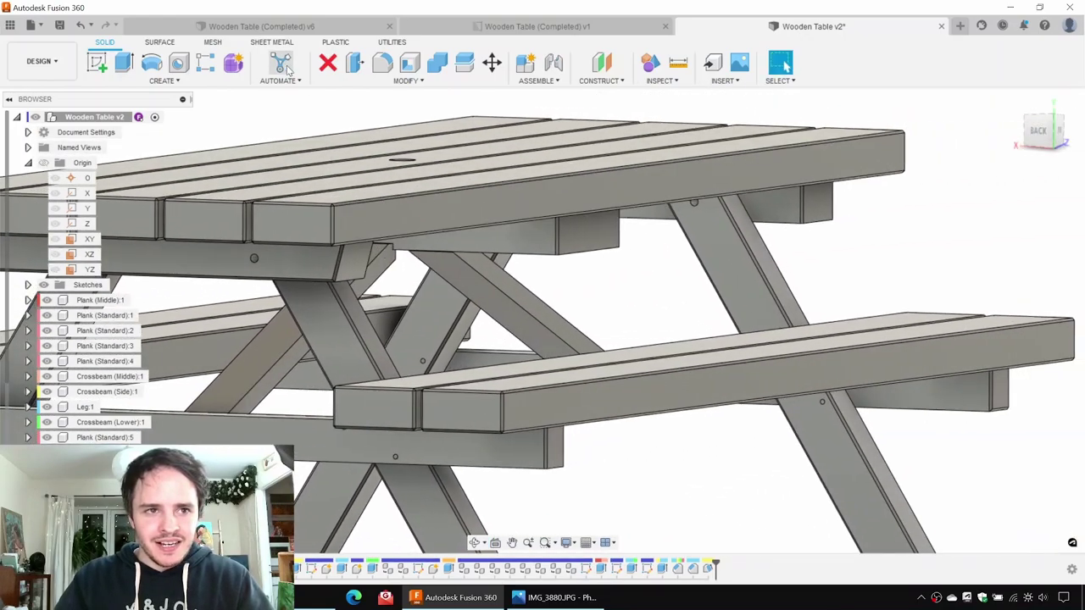
{"action": "left_click", "coordinate": [386, 82]}
{"action": "left_click", "coordinate": [373, 152]}
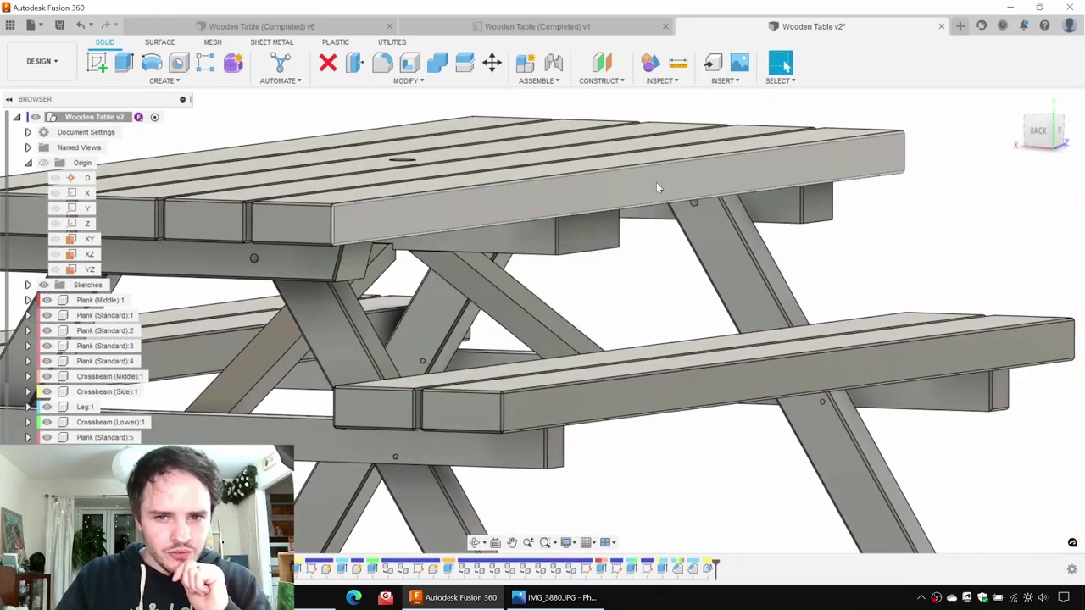
{"action": "middle_click_drag", "start_coordinate": [639, 242], "coordinate": [538, 160], "text": "shift"}
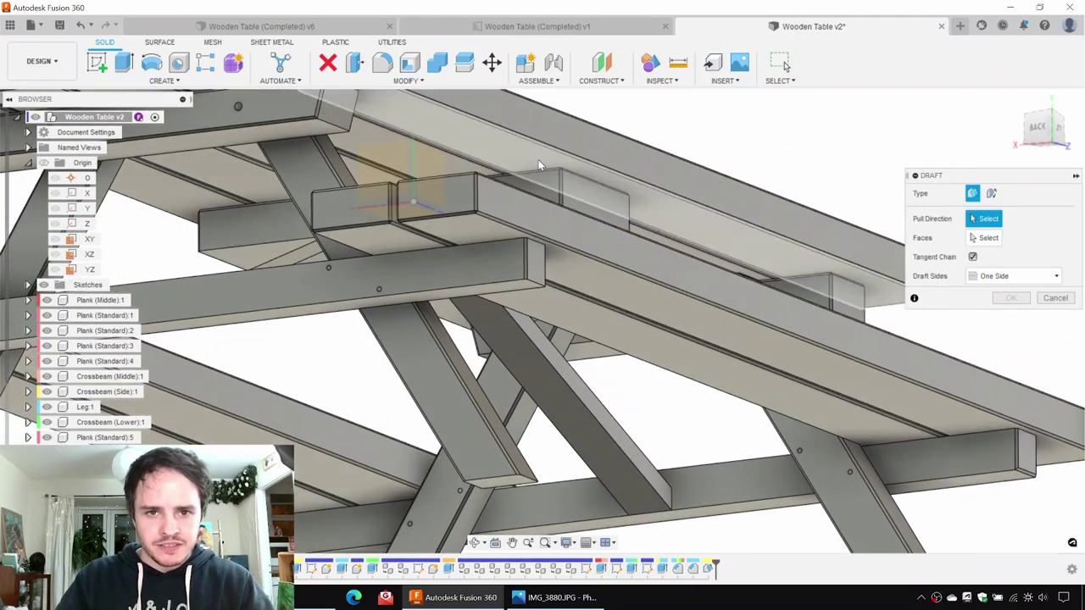
{"action": "left_click", "coordinate": [538, 161]}
{"action": "left_click", "coordinate": [593, 203]}
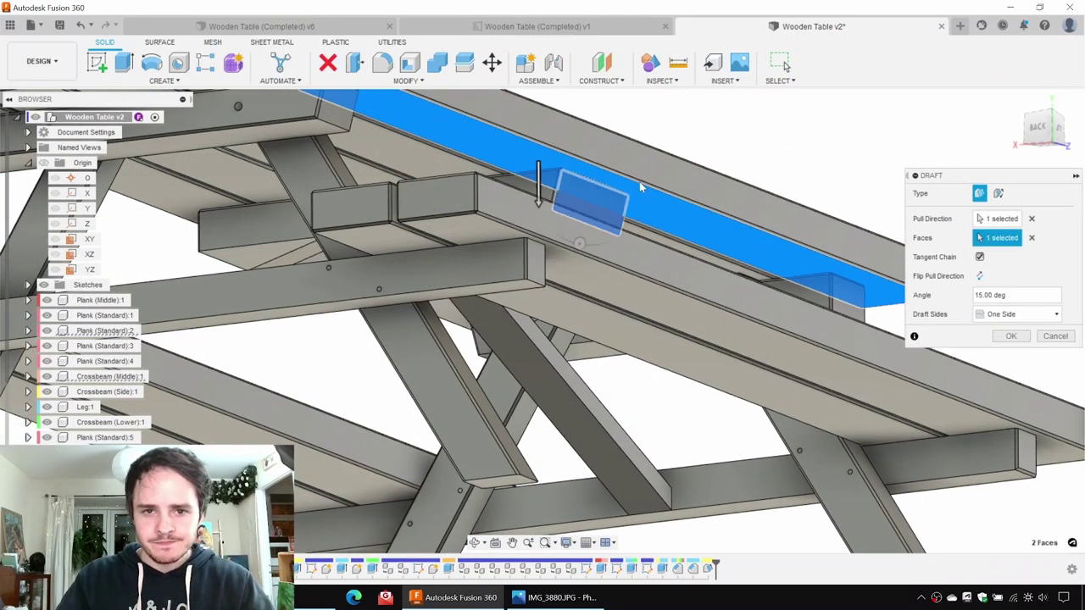
{"action": "middle_click_drag", "start_coordinate": [639, 181], "coordinate": [644, 195], "text": "shift"}
{"action": "middle_click_drag", "start_coordinate": [557, 257], "coordinate": [186, 219], "text": "shift"}
{"action": "left_click", "coordinate": [1011, 336]}
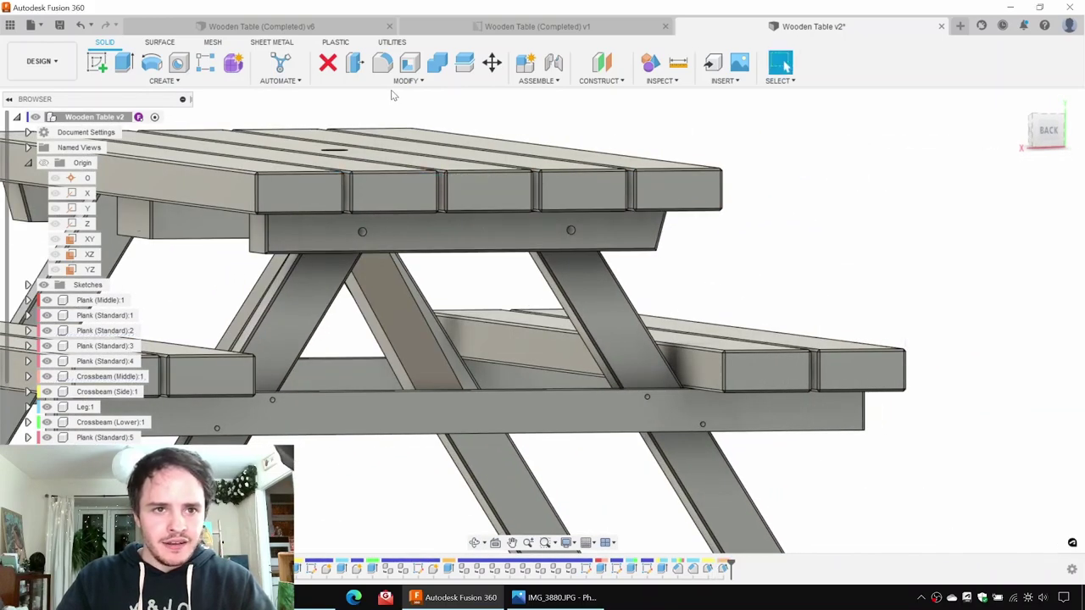
Step: Apply the same draft to the opposite end face of the middle crossbeam, pulling from the underside of the adjacent tabletop plank
{"action": "left_click", "coordinate": [405, 80]}
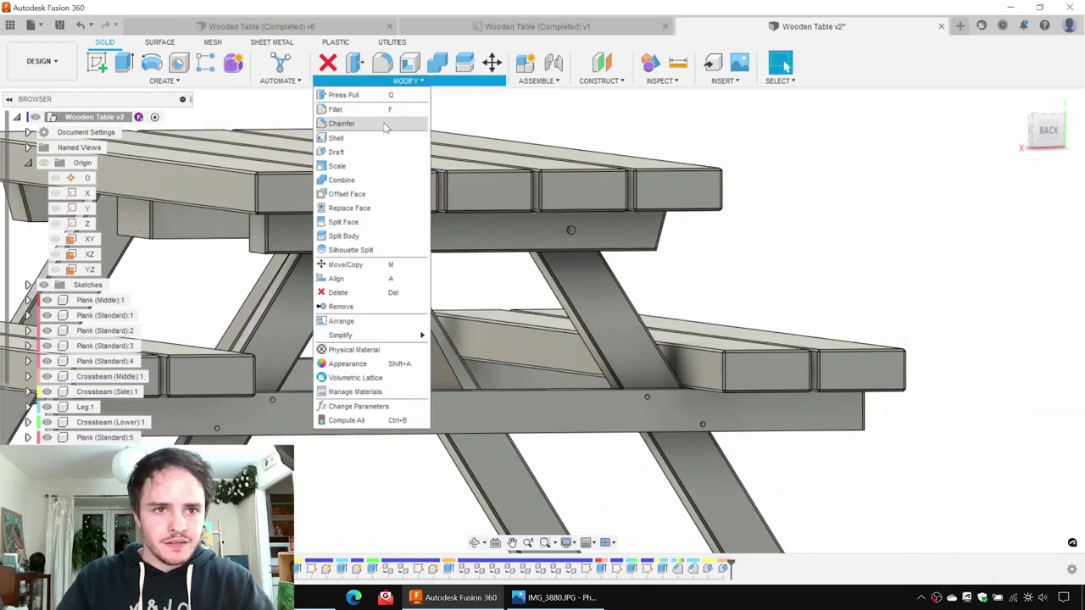
{"action": "left_click", "coordinate": [336, 152]}
{"action": "middle_click_drag", "start_coordinate": [450, 170], "coordinate": [424, 161], "text": "shift"}
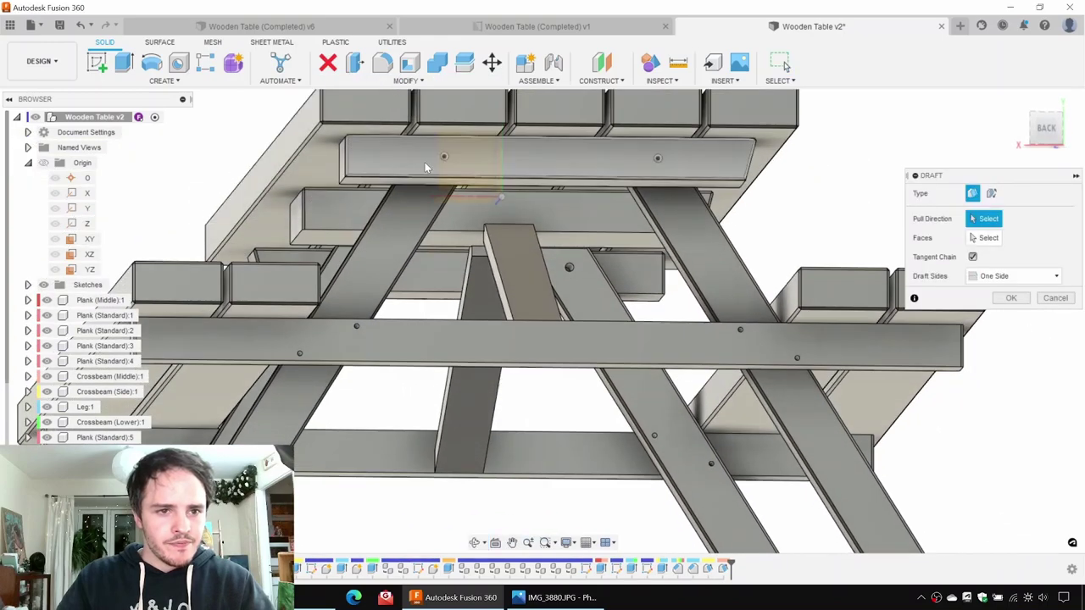
{"action": "left_click", "coordinate": [291, 179]}
{"action": "left_click", "coordinate": [297, 219]}
{"action": "key", "text": "Return"}
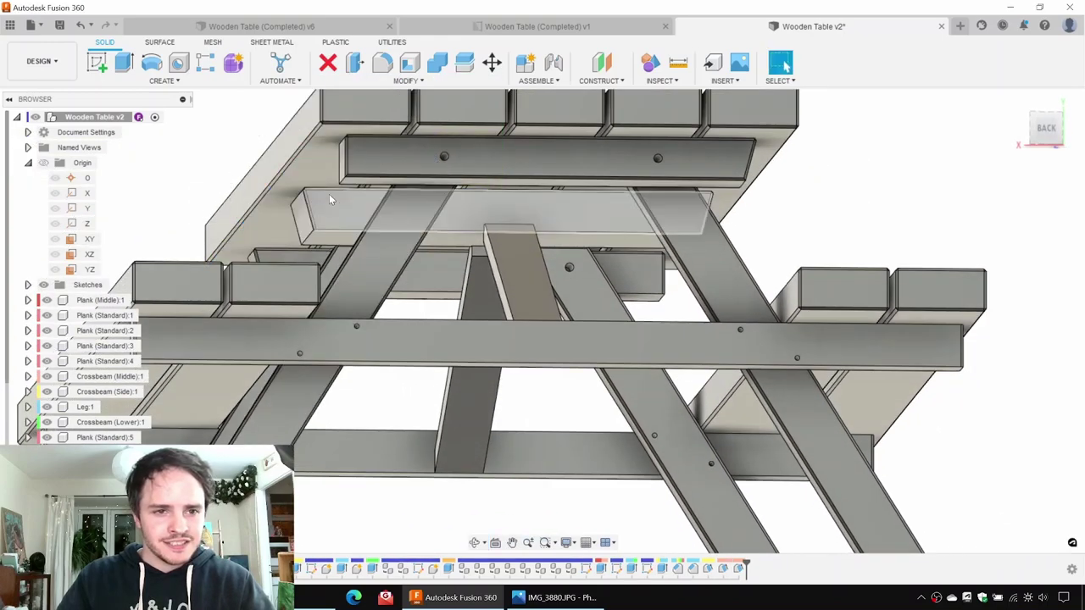
Step: Draft the remaining straight end face of the side crossbeam by 15 degrees from the tabletop plank's underside
{"action": "middle_click_drag", "start_coordinate": [329, 194], "coordinate": [391, 198], "text": "shift"}
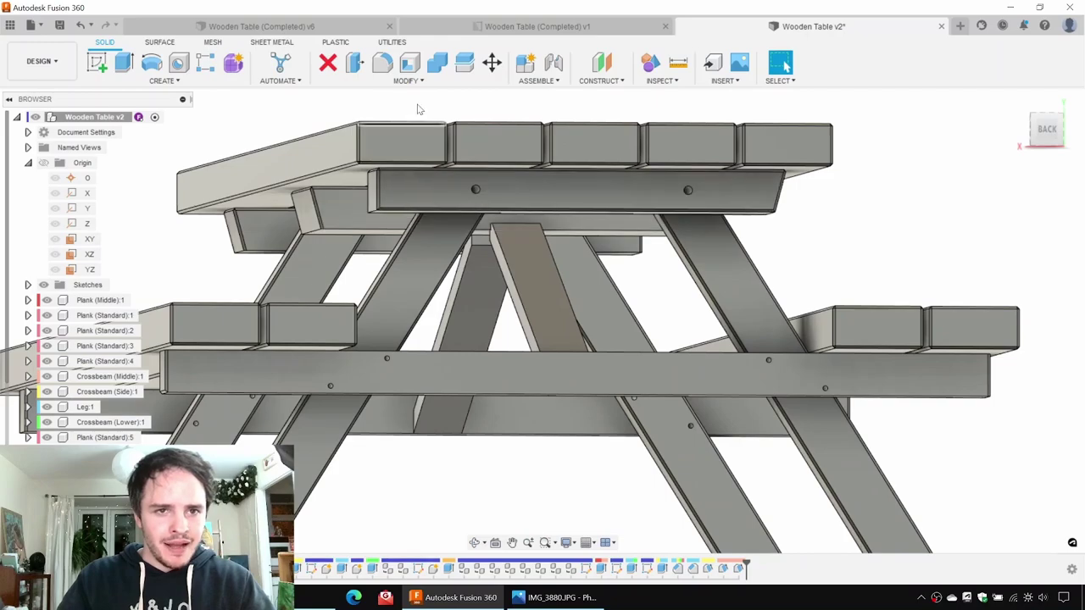
{"action": "left_click", "coordinate": [405, 80]}
{"action": "left_click", "coordinate": [339, 148]}
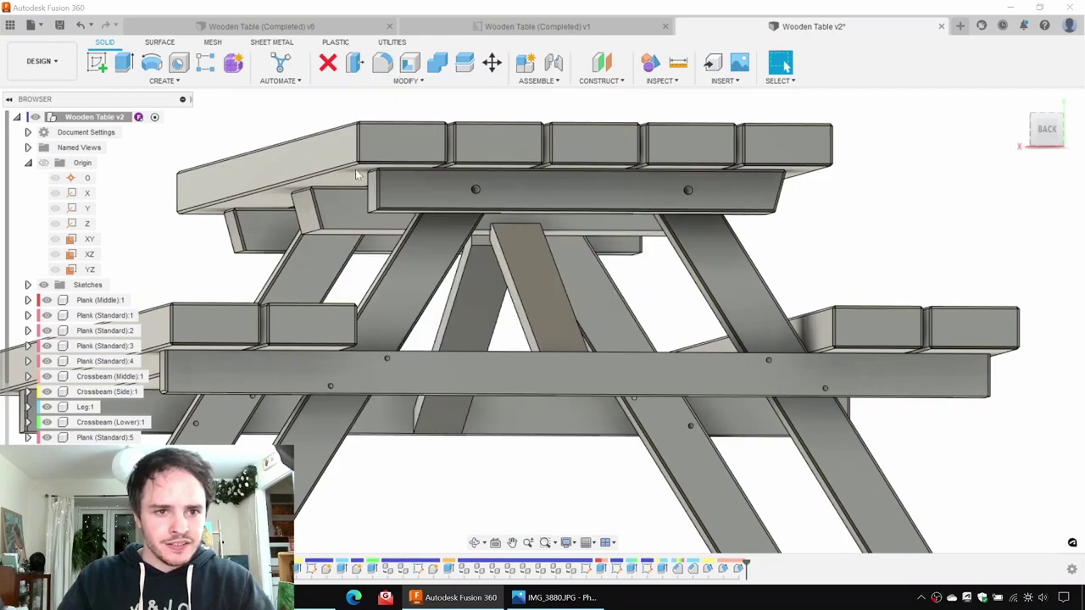
{"action": "left_click", "coordinate": [364, 176]}
{"action": "left_click", "coordinate": [374, 196]}
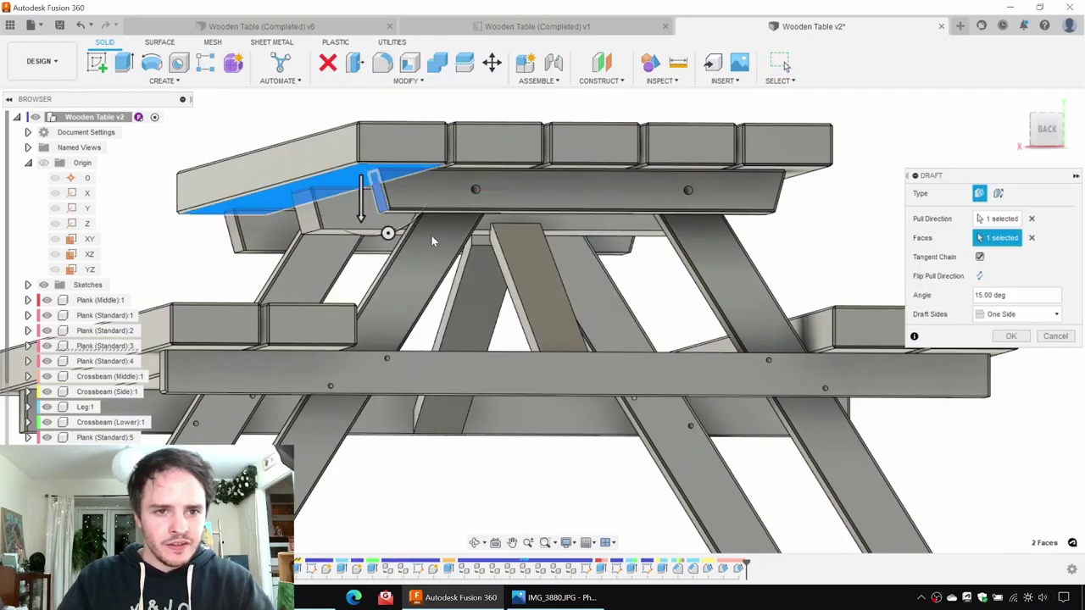
{"action": "key", "text": "Return"}
Step: Draft one end face of the near lower crossbeam, using the underside of the outer bench plank as pull direction
{"action": "middle_click_drag", "start_coordinate": [434, 280], "coordinate": [352, 296]}
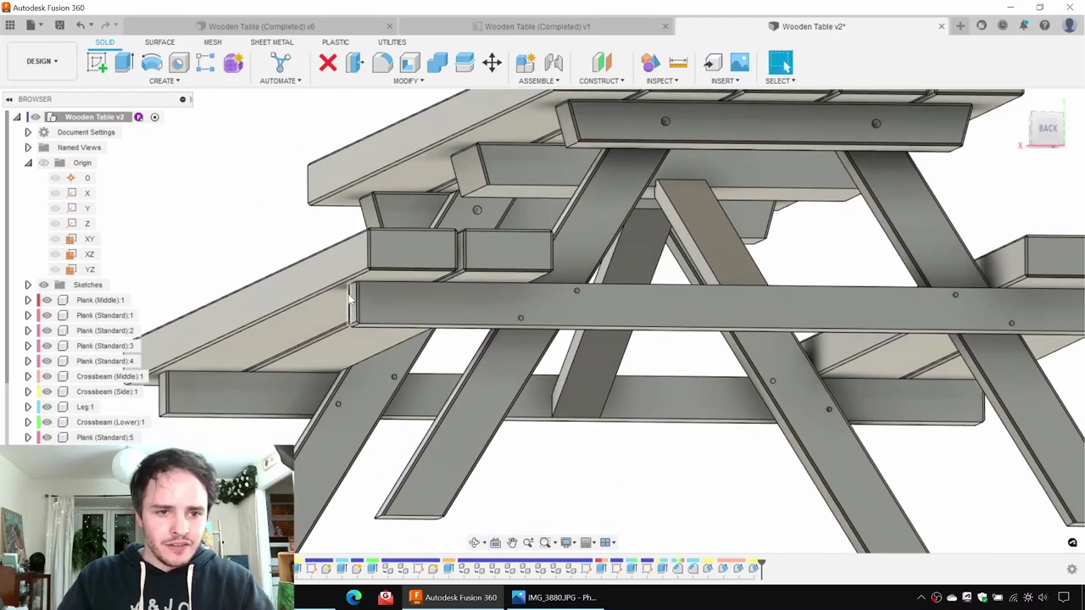
{"action": "left_click", "coordinate": [405, 81]}
{"action": "left_click", "coordinate": [352, 154]}
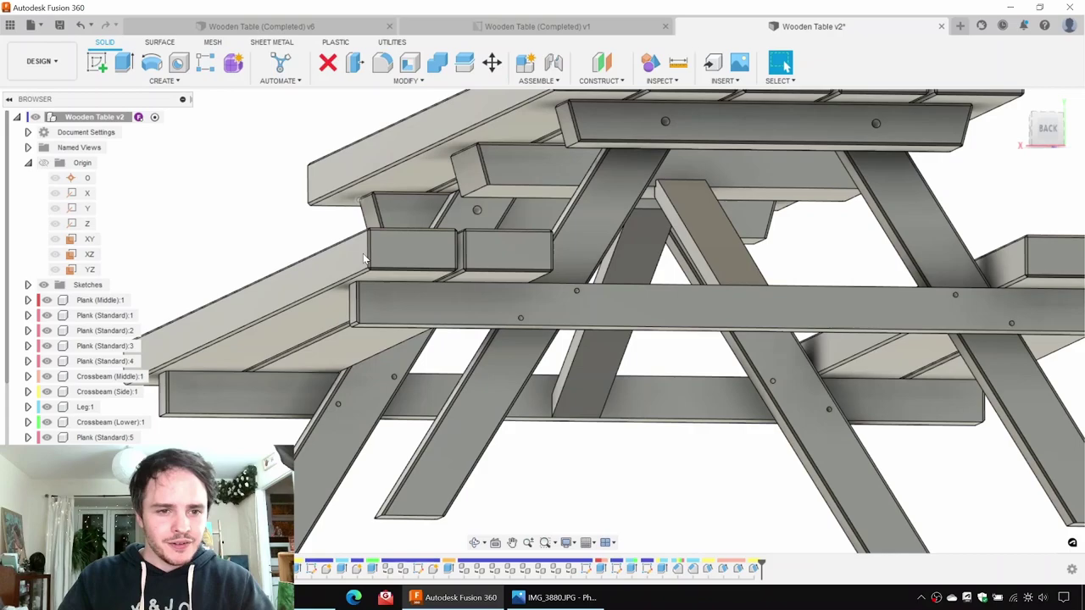
{"action": "left_click", "coordinate": [330, 323]}
{"action": "left_click", "coordinate": [354, 307]}
{"action": "middle_click_drag", "start_coordinate": [360, 354], "coordinate": [513, 292], "text": "shift"}
{"action": "key", "text": "Escape"}
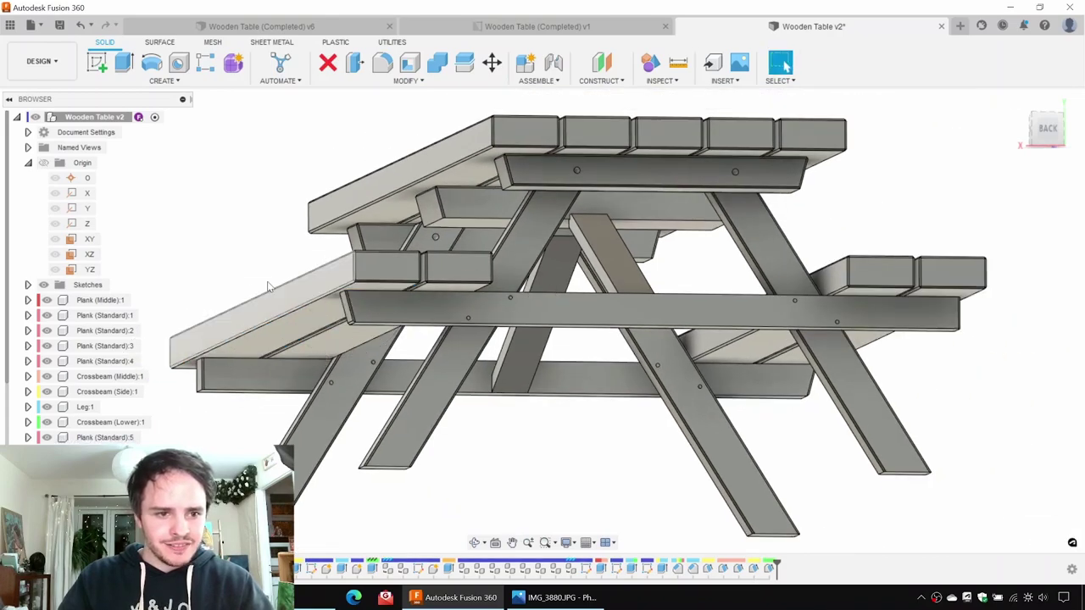
Step: Draft the straight end face of the far lower crossbeam below the same bench plank, using the plank's underside as pull direction
{"action": "left_click", "coordinate": [400, 81]}
{"action": "left_click", "coordinate": [351, 152]}
{"action": "left_click", "coordinate": [254, 355]}
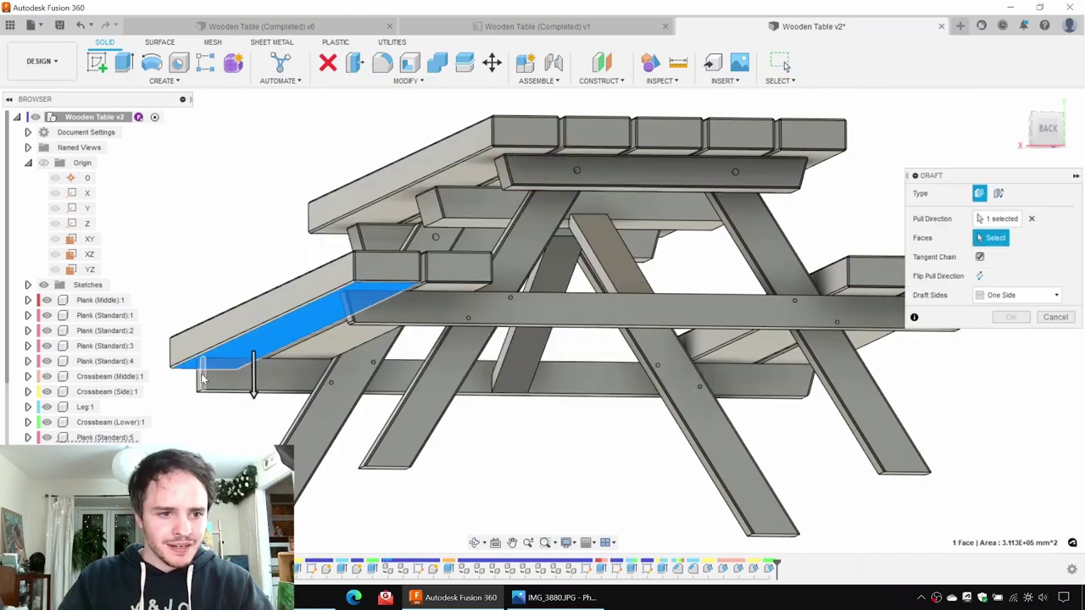
{"action": "left_click", "coordinate": [200, 383]}
{"action": "key", "text": "Return"}
Step: Try to chamfer both diagonal struts under the tabletop with an equal distance of 4 mm
{"action": "middle_click_drag", "start_coordinate": [745, 297], "coordinate": [550, 251], "text": "shift"}
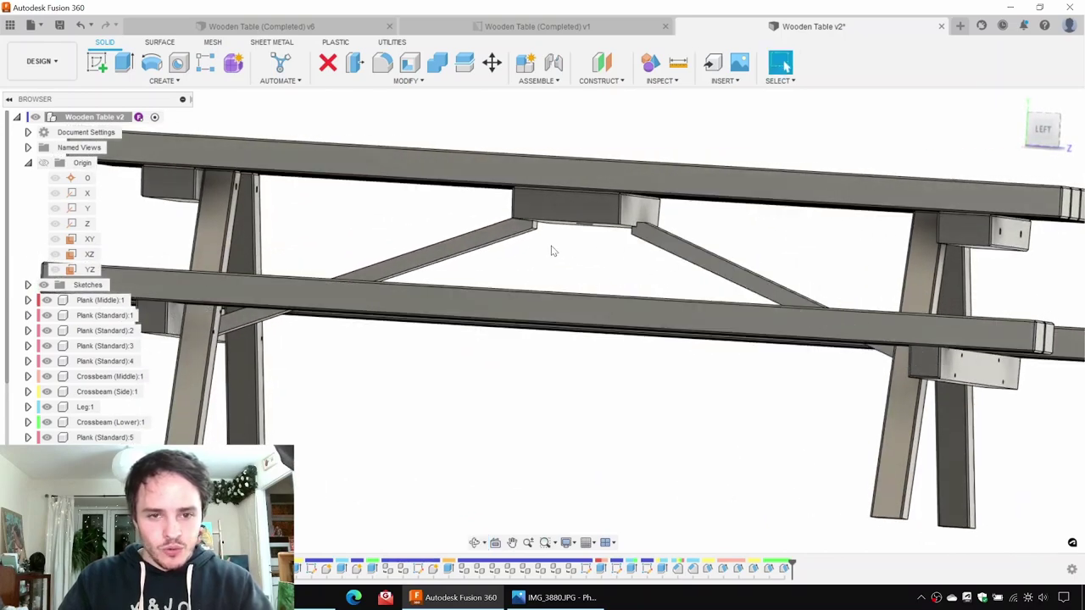
{"action": "left_click", "coordinate": [407, 81]}
{"action": "key", "text": "Escape"}
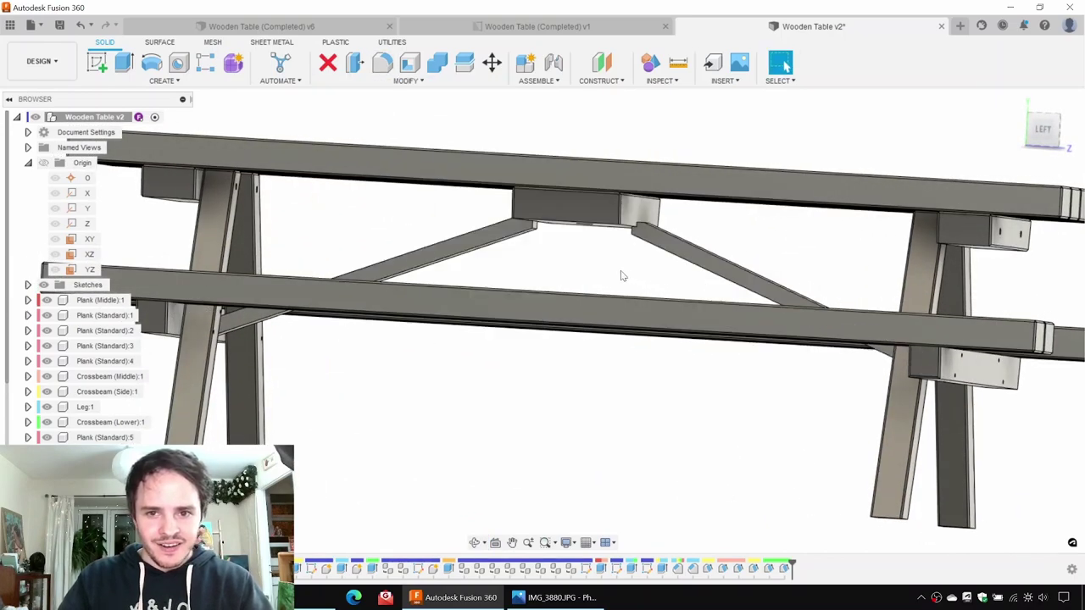
{"action": "left_click", "coordinate": [413, 82]}
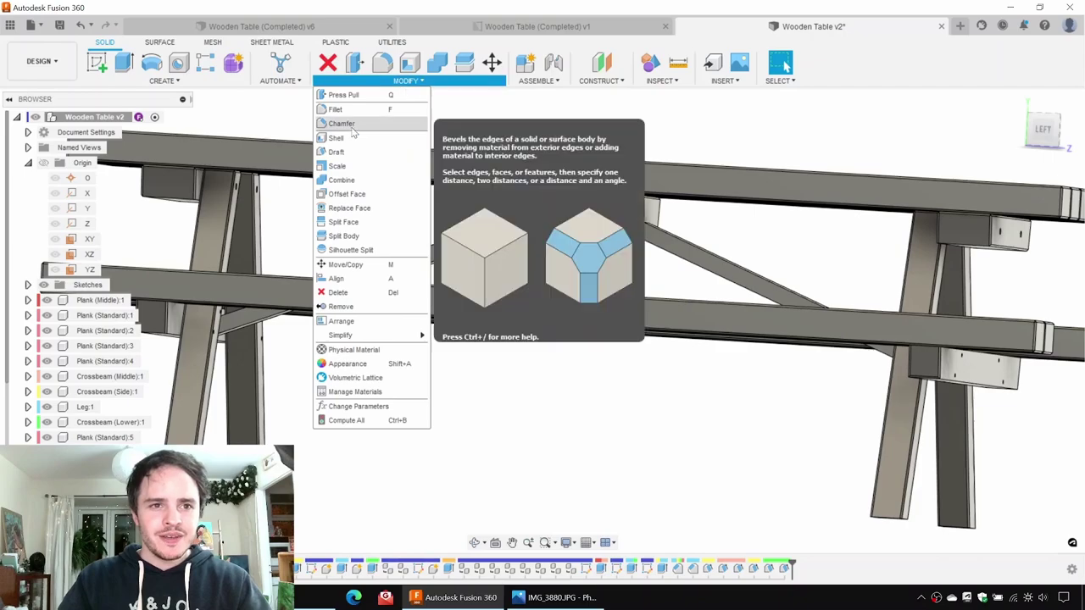
{"action": "left_click", "coordinate": [467, 247]}
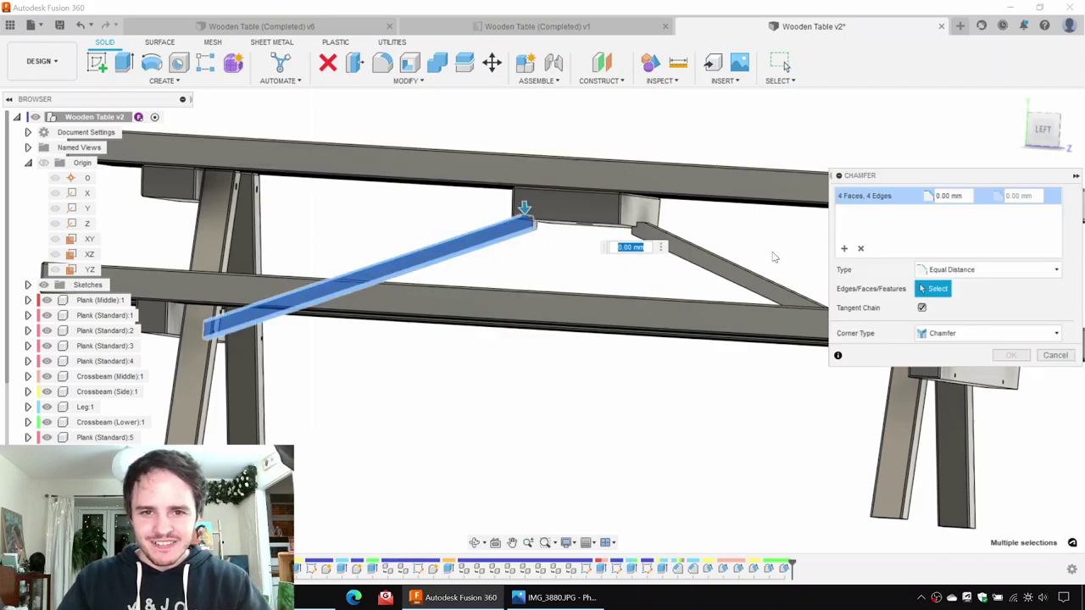
{"action": "left_click", "coordinate": [720, 284]}
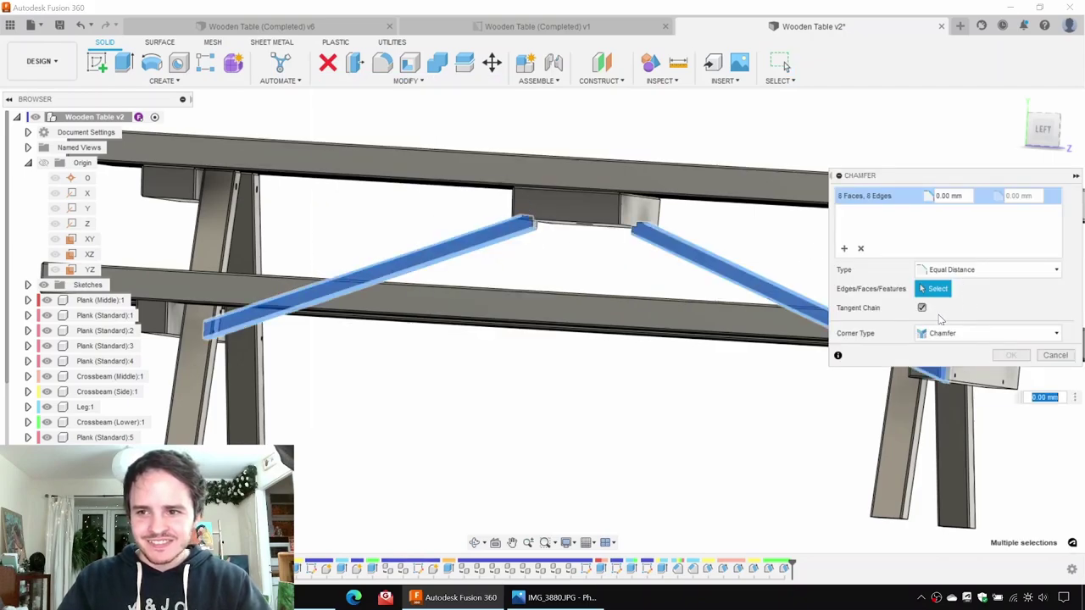
{"action": "left_click", "coordinate": [967, 198]}
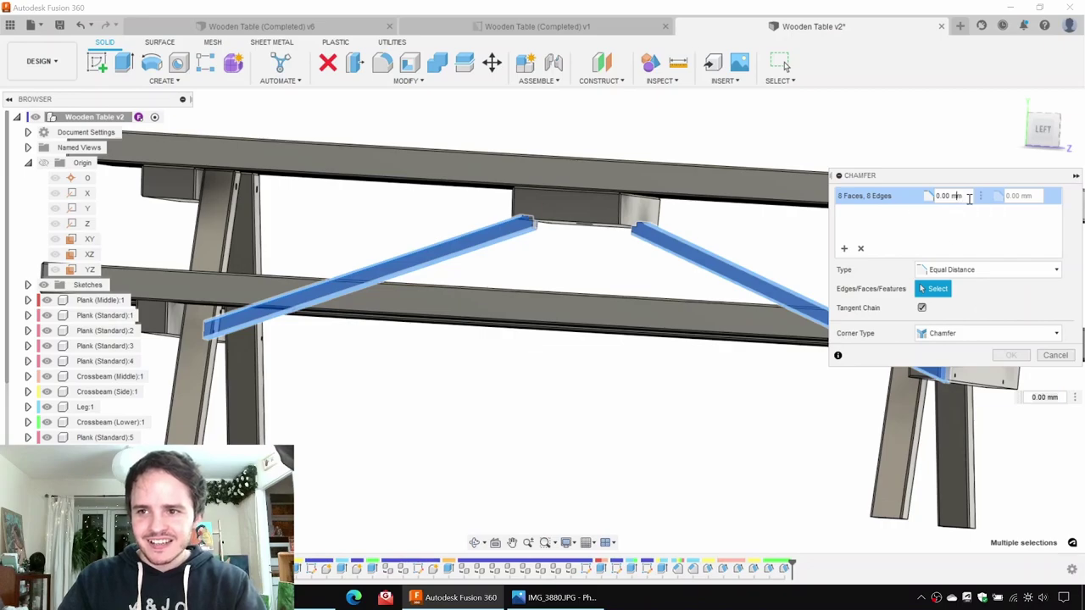
{"action": "type", "text": "4"}
{"action": "left_click", "coordinate": [1010, 355]}
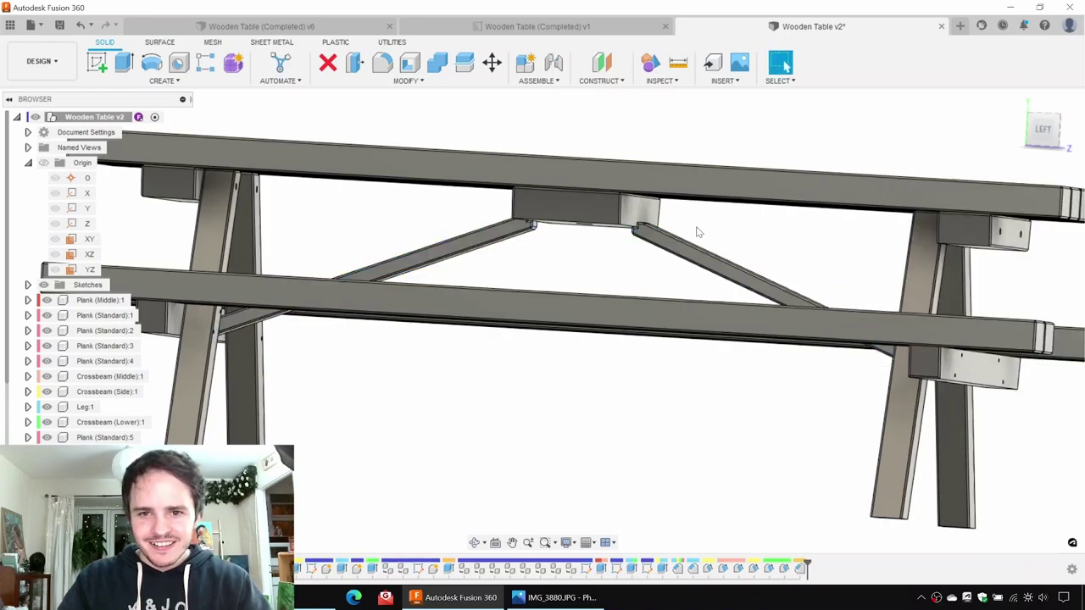
Step: Review the whole picnic table and collapse the Origin folder in the component tree
{"action": "middle_click_drag", "start_coordinate": [439, 202], "coordinate": [477, 186], "text": "shift"}
{"action": "scroll", "coordinate": [495, 157], "scroll_direction": "down", "scroll_amount": 3}
{"action": "middle_click_drag", "start_coordinate": [428, 136], "coordinate": [504, 178]}
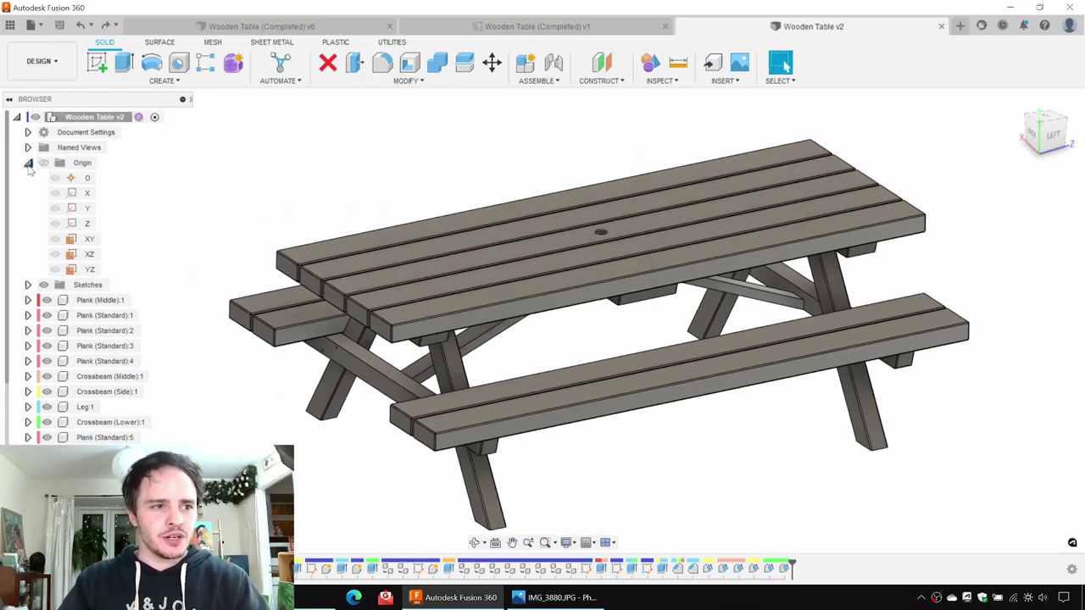
{"action": "left_click", "coordinate": [27, 163]}
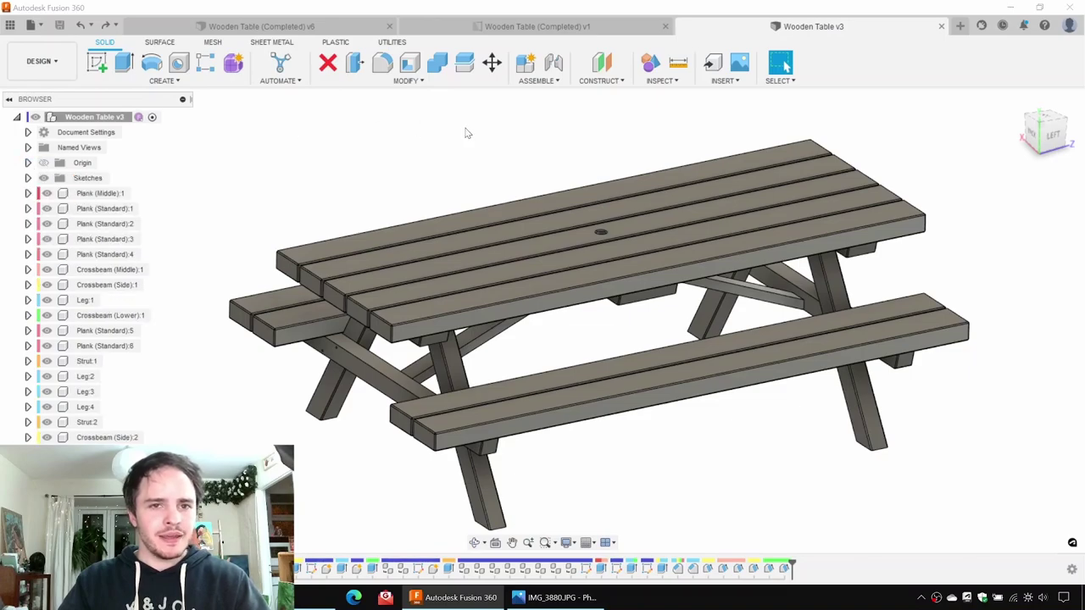
Step: Apply the Oak, White physical material from the Fusion 360 Material Library's wood category to the tabletop's middle plank
{"action": "left_click", "coordinate": [407, 81]}
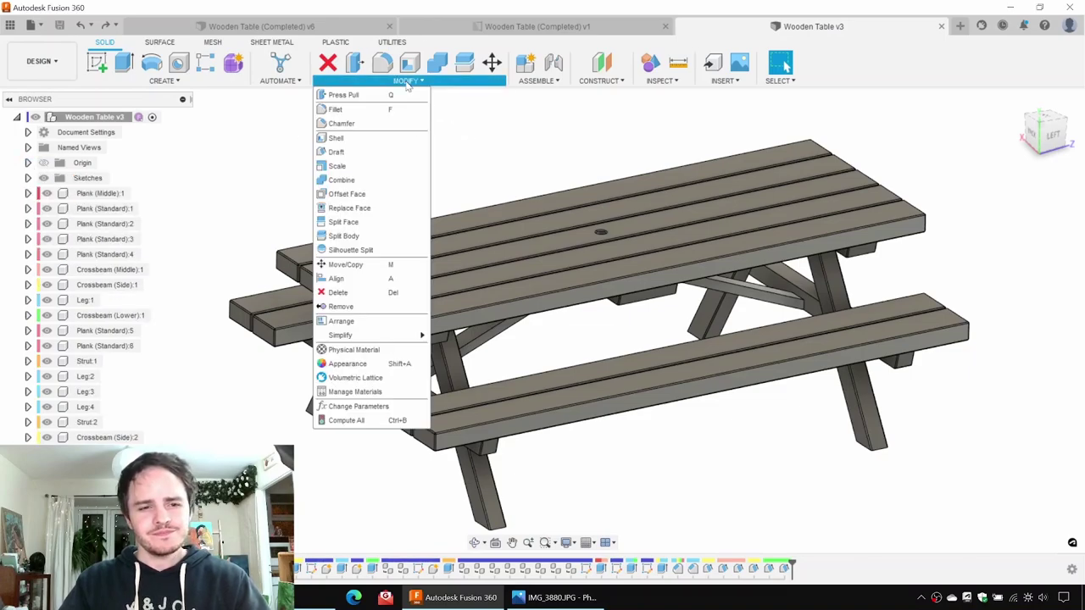
{"action": "left_click", "coordinate": [353, 349]}
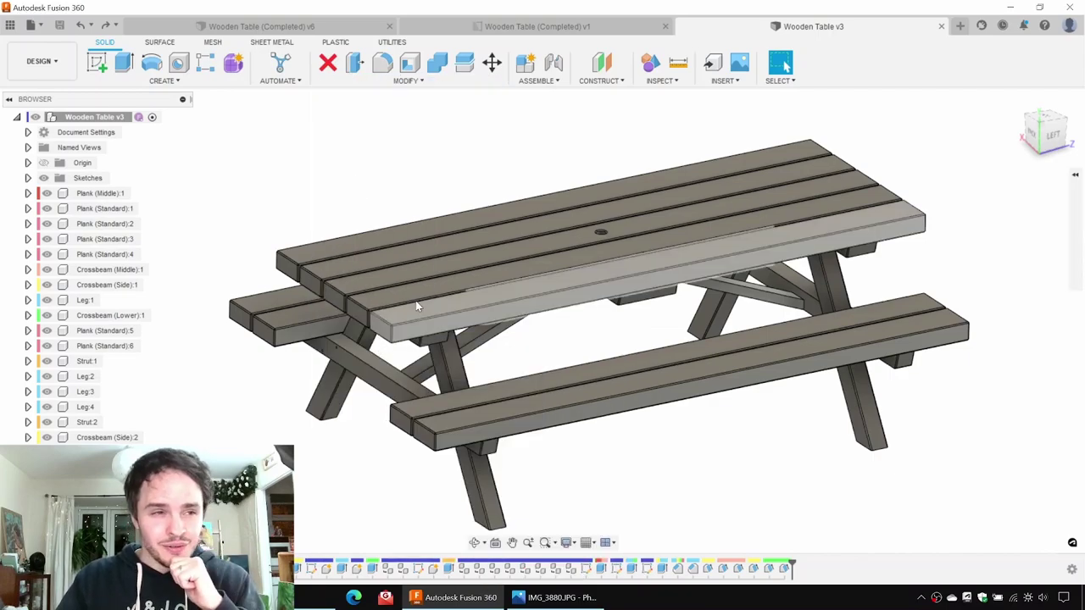
{"action": "left_click", "coordinate": [417, 83]}
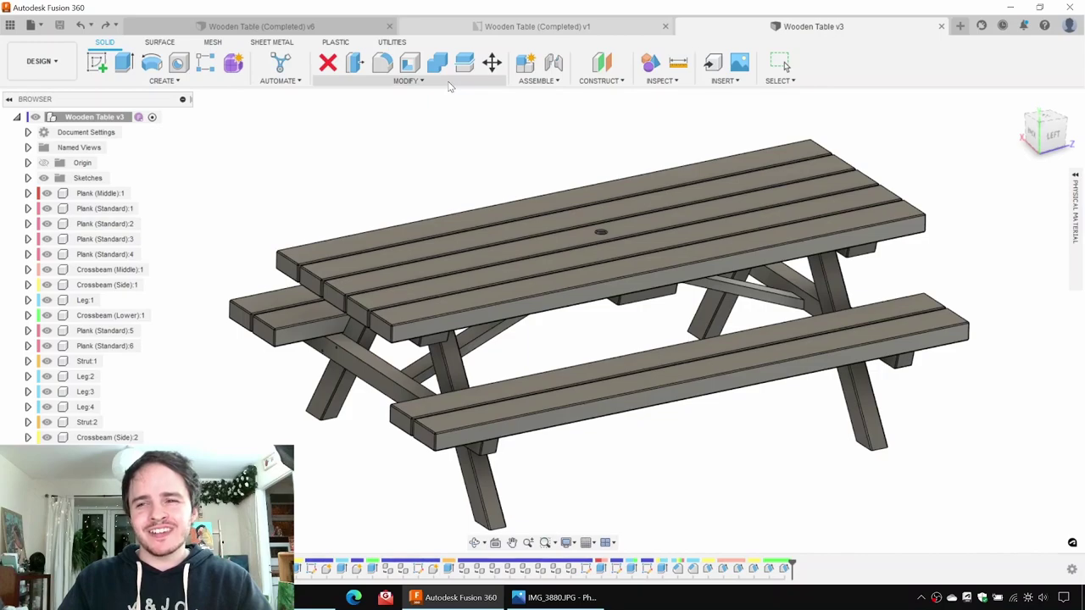
{"action": "left_click", "coordinate": [1076, 199]}
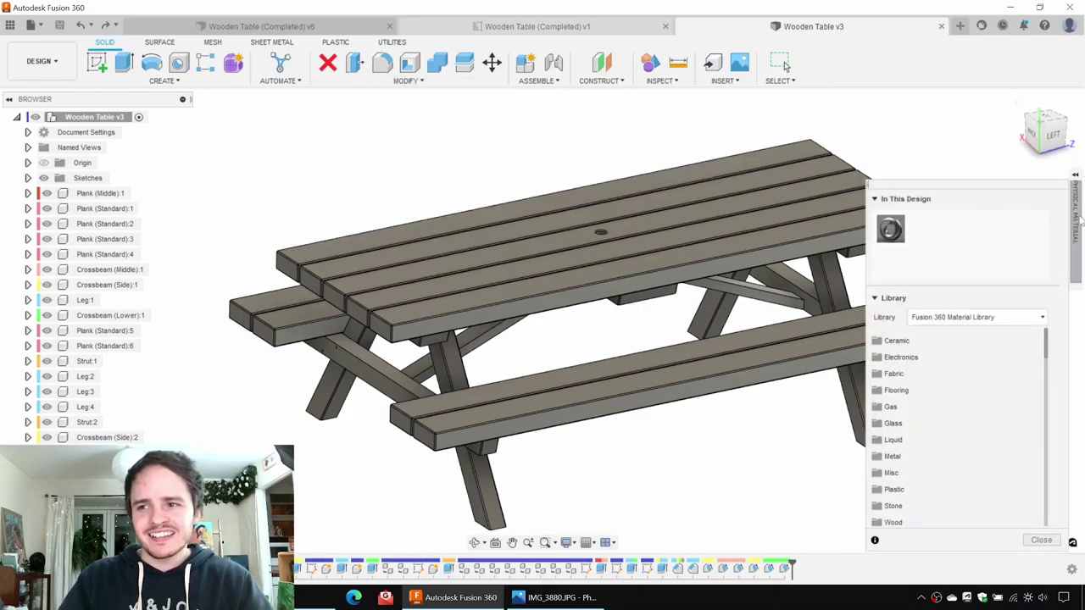
{"action": "left_click", "coordinate": [1075, 176]}
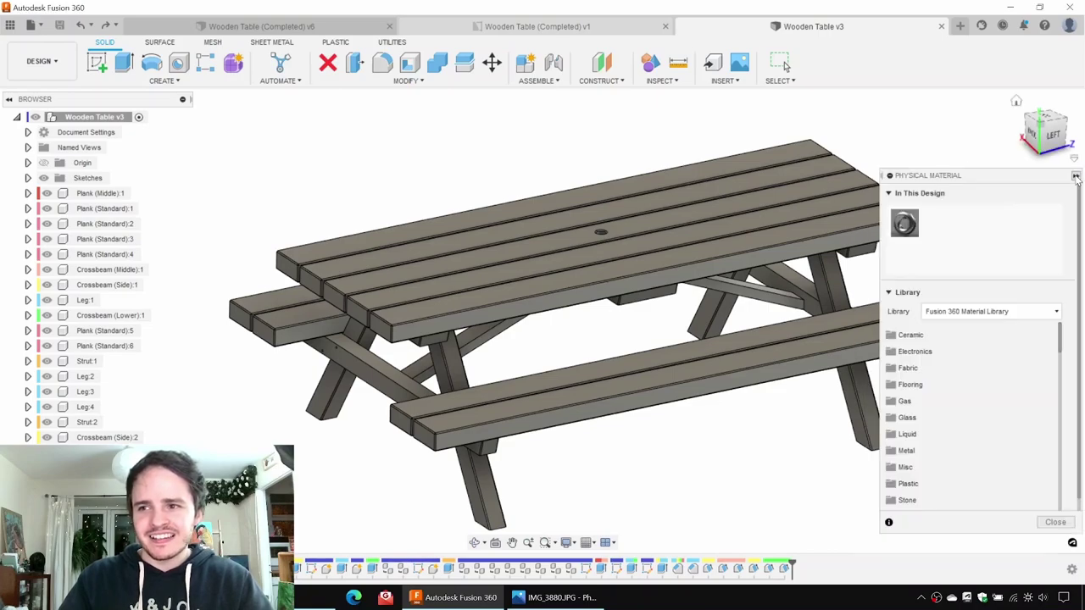
{"action": "scroll", "coordinate": [997, 380], "scroll_direction": "down", "scroll_amount": 5}
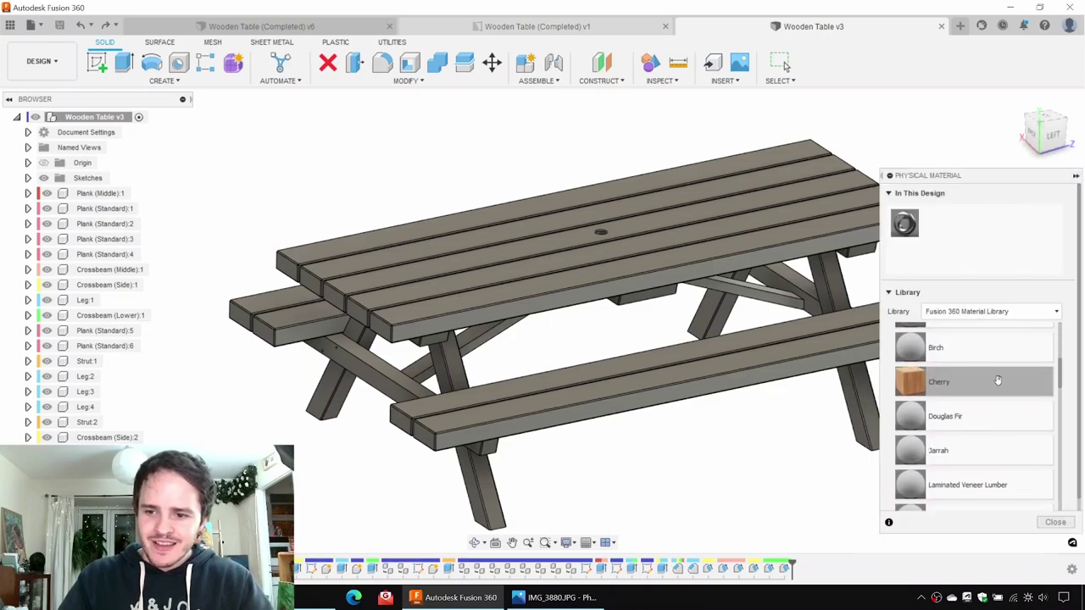
{"action": "scroll", "coordinate": [972, 367], "scroll_direction": "down", "scroll_amount": 6}
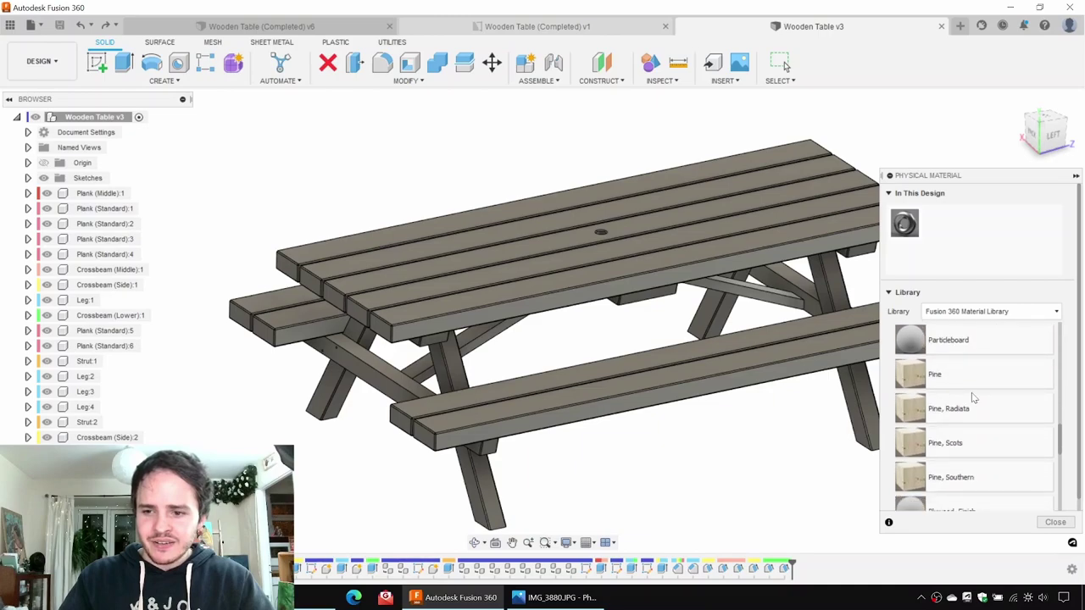
{"action": "scroll", "coordinate": [968, 392], "scroll_direction": "down", "scroll_amount": 4}
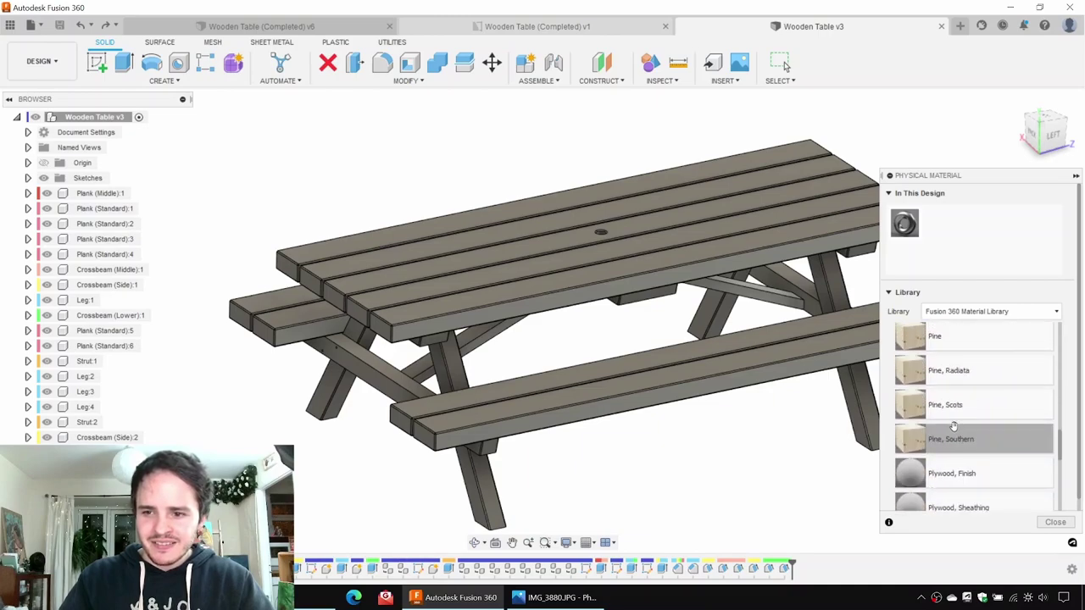
{"action": "scroll", "coordinate": [966, 432], "scroll_direction": "up", "scroll_amount": 5}
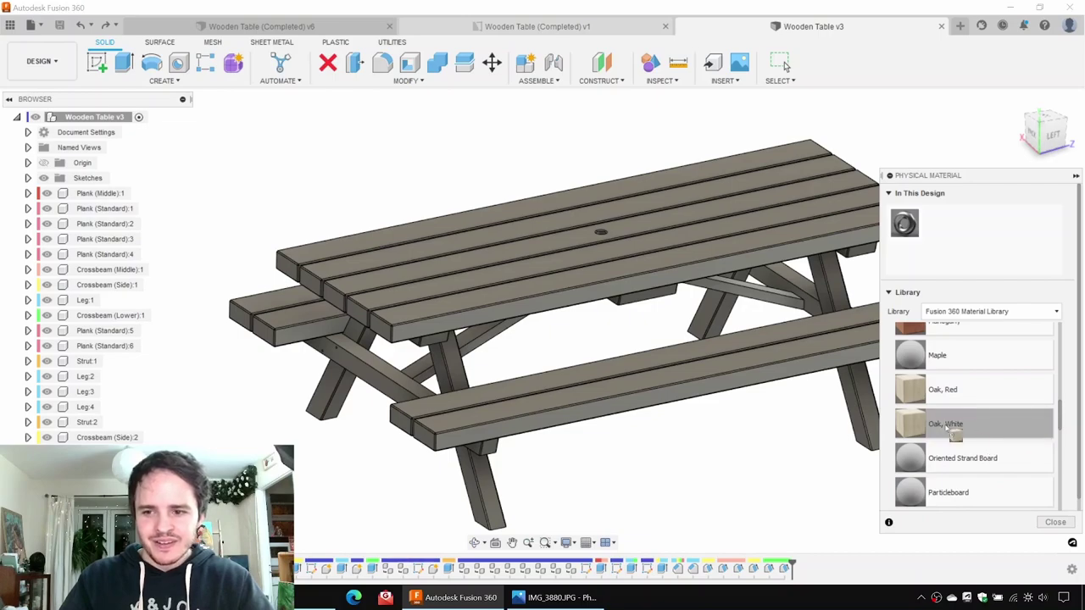
{"action": "left_click_drag", "start_coordinate": [911, 422], "coordinate": [585, 237]}
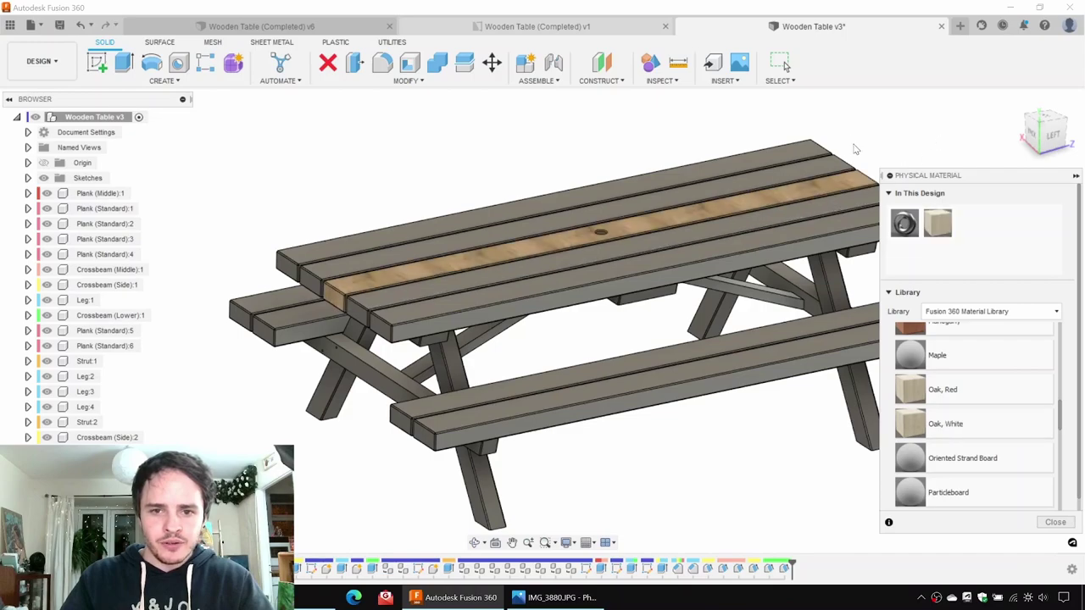
{"action": "middle_click_drag", "start_coordinate": [854, 144], "coordinate": [755, 171], "text": "shift"}
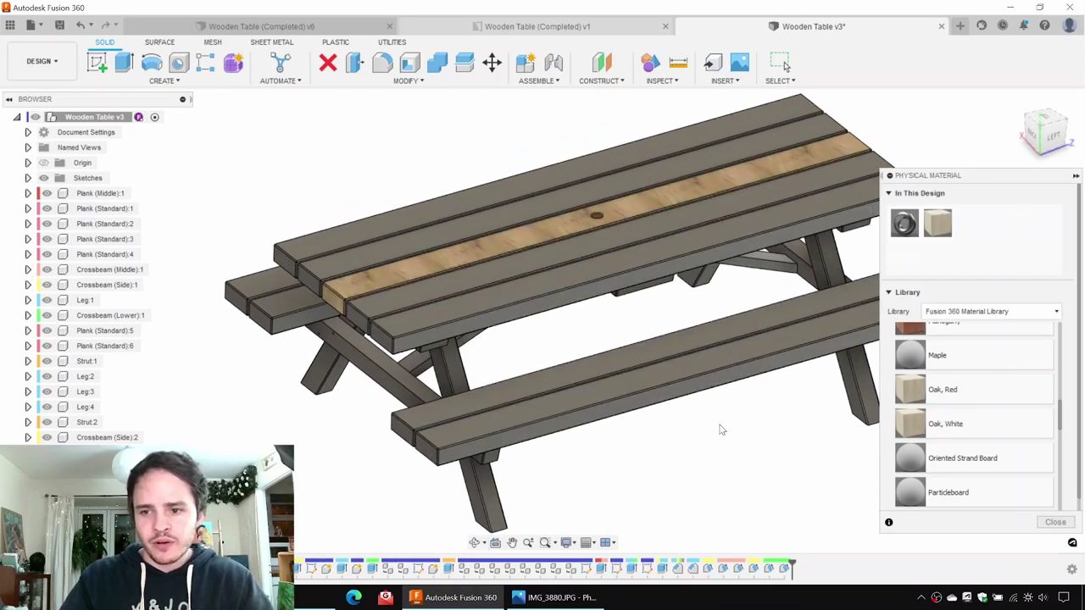
Step: Apply the Oak, White physical material to the whole Wooden Table assembly and save the design as a new version
{"action": "scroll", "coordinate": [969, 394], "scroll_direction": "up", "scroll_amount": 1}
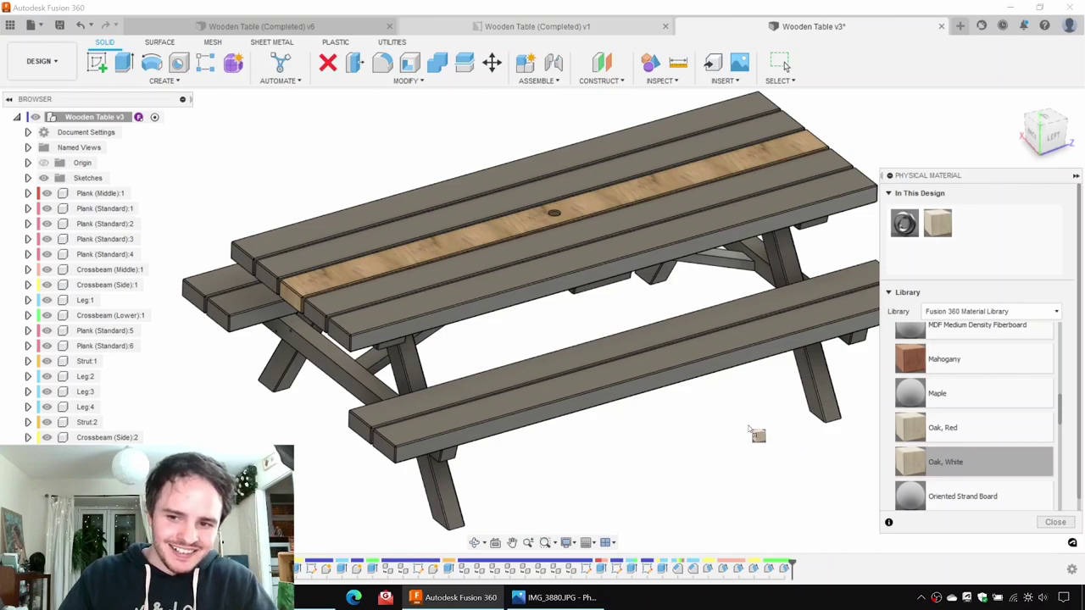
{"action": "left_click_drag", "start_coordinate": [749, 432], "coordinate": [85, 125]}
{"action": "middle_click_drag", "start_coordinate": [352, 149], "coordinate": [433, 174], "text": "shift"}
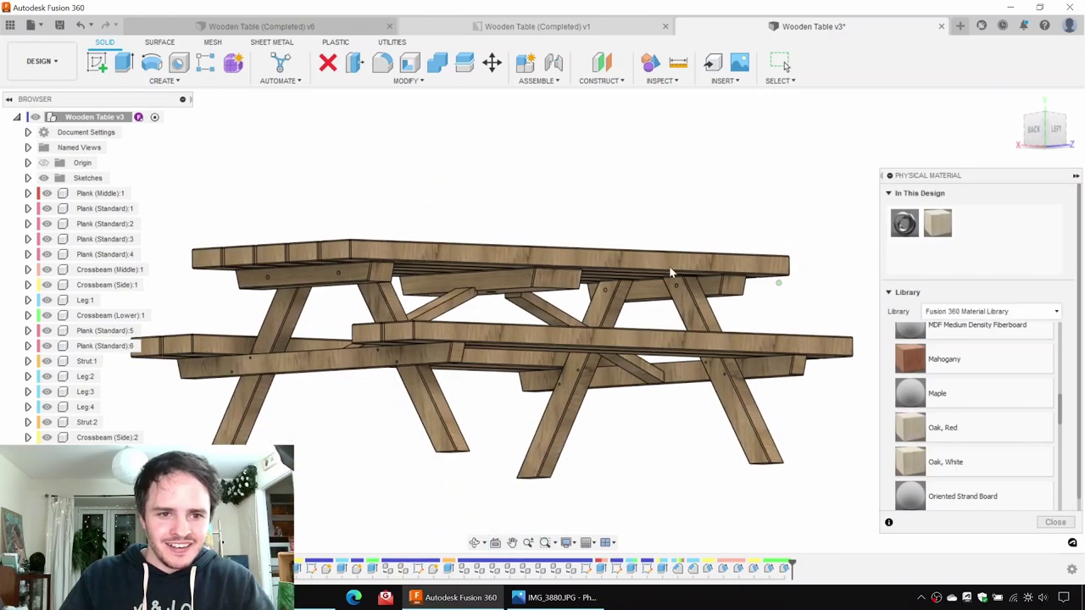
{"action": "left_click", "coordinate": [1055, 522]}
{"action": "middle_click_drag", "start_coordinate": [716, 414], "coordinate": [644, 212], "text": "shift"}
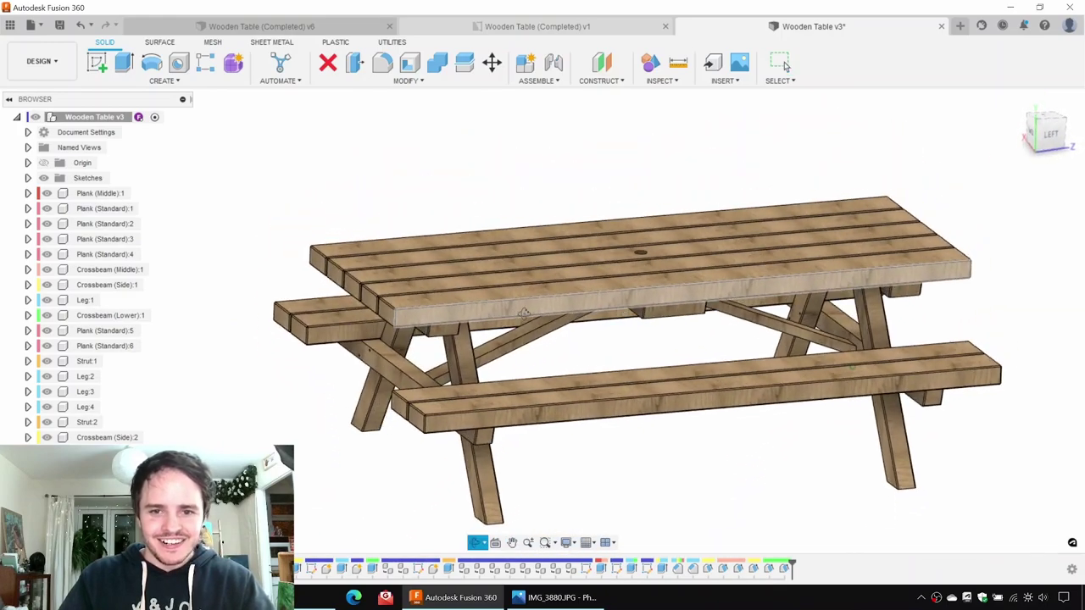
{"action": "key", "text": "ctrl+s"}
{"action": "key", "text": "Return"}
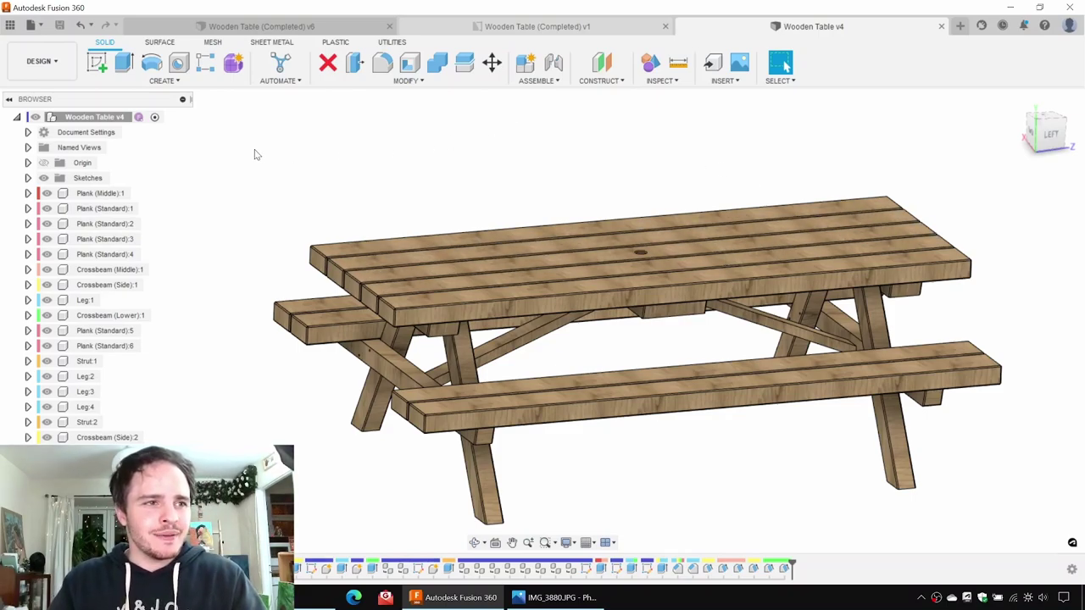
Step: Create a new drawing of the full assembly from the design, using the Nemo Template 2020 and the All Level sheet structure
{"action": "left_click", "coordinate": [59, 75]}
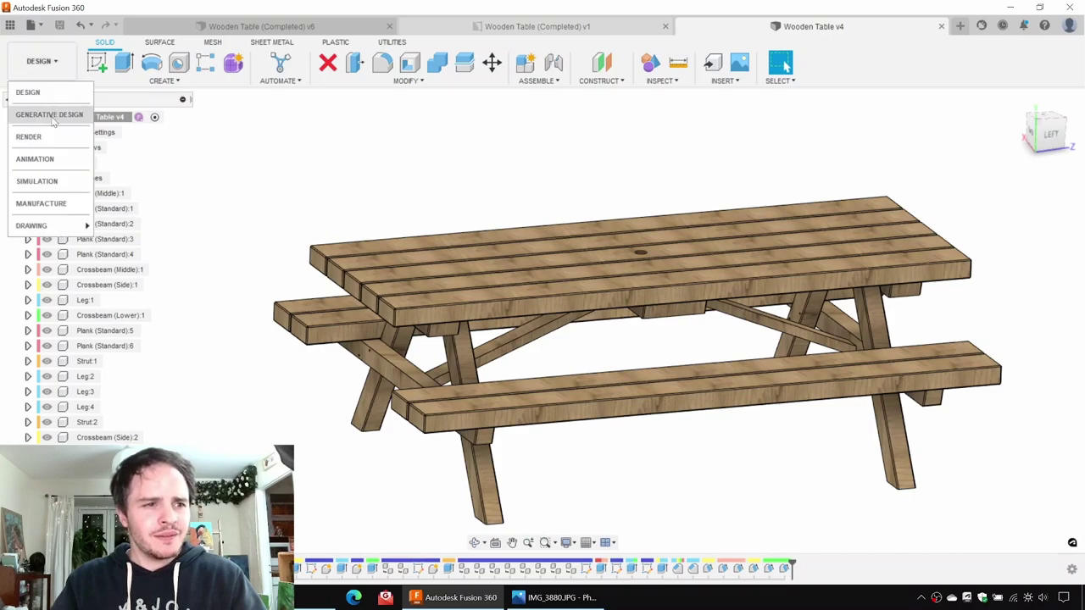
{"action": "mouse_move", "coordinate": [53, 229]}
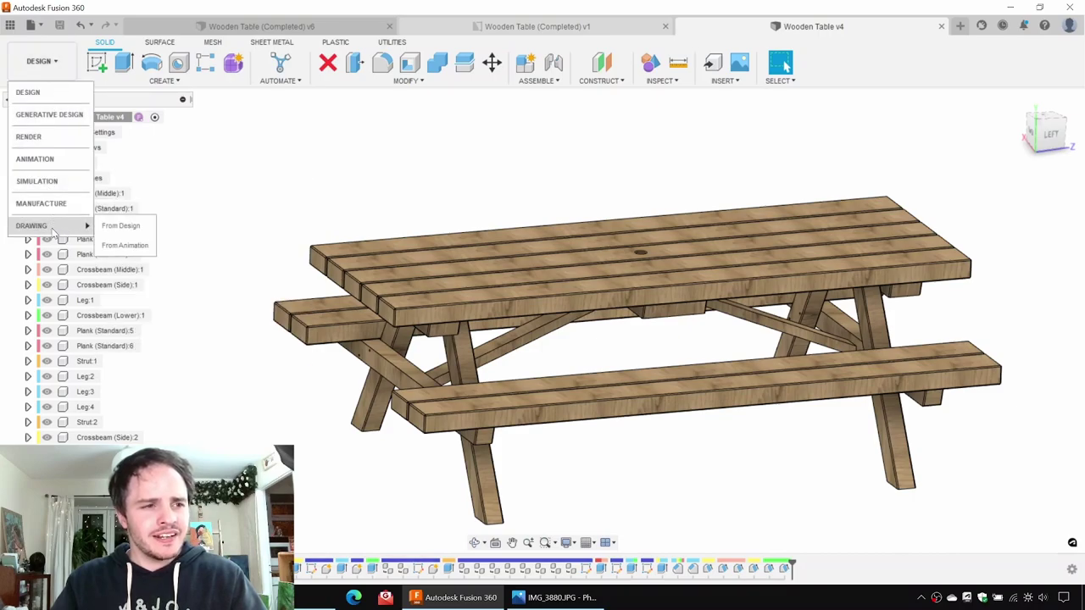
{"action": "left_click", "coordinate": [117, 227]}
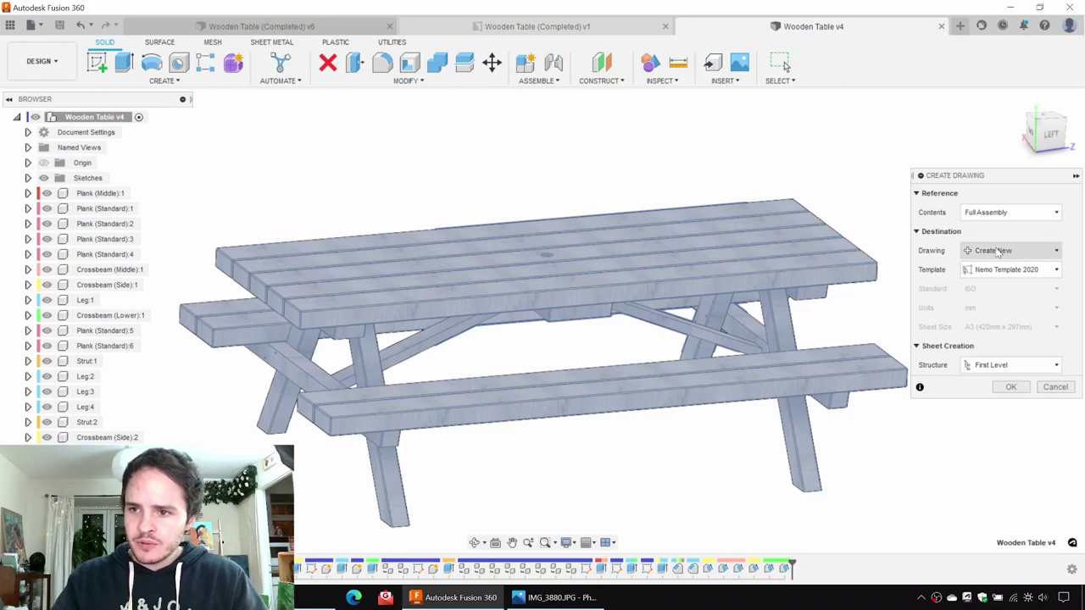
{"action": "left_click", "coordinate": [1017, 271]}
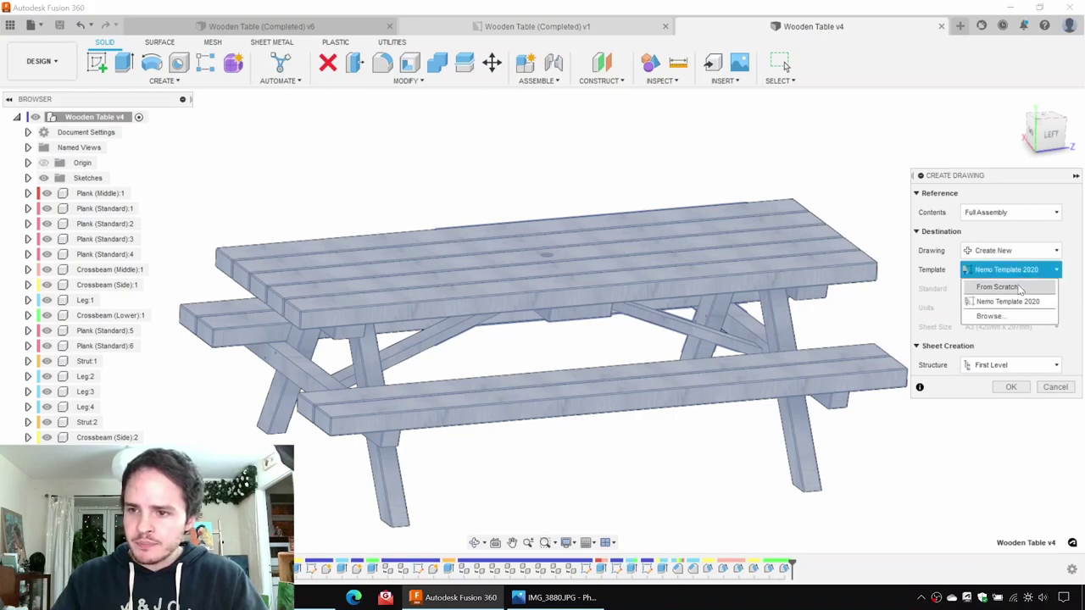
{"action": "left_click", "coordinate": [998, 301]}
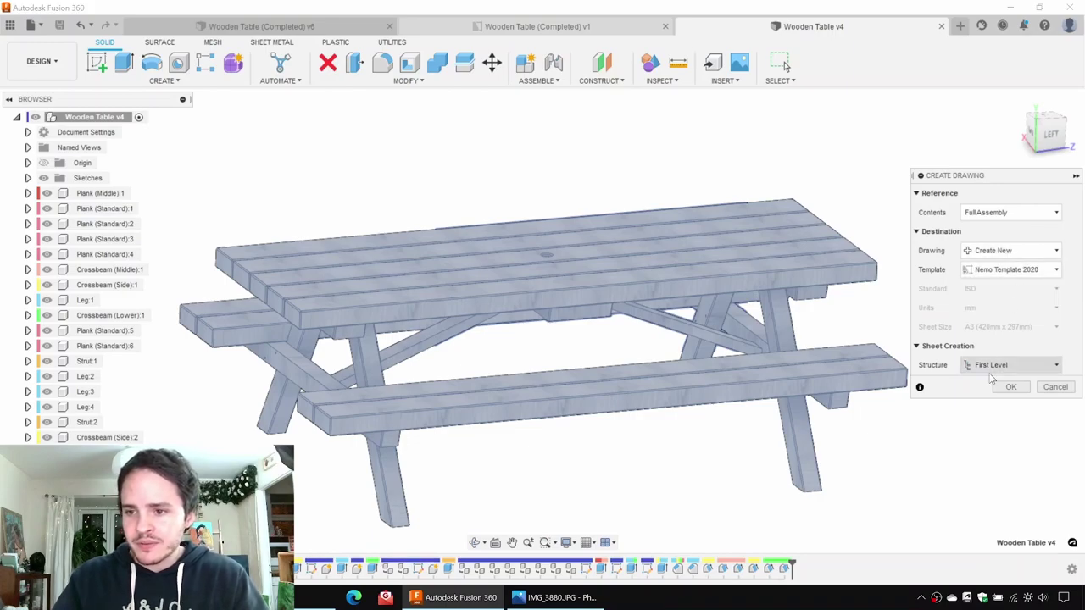
{"action": "left_click", "coordinate": [1013, 367]}
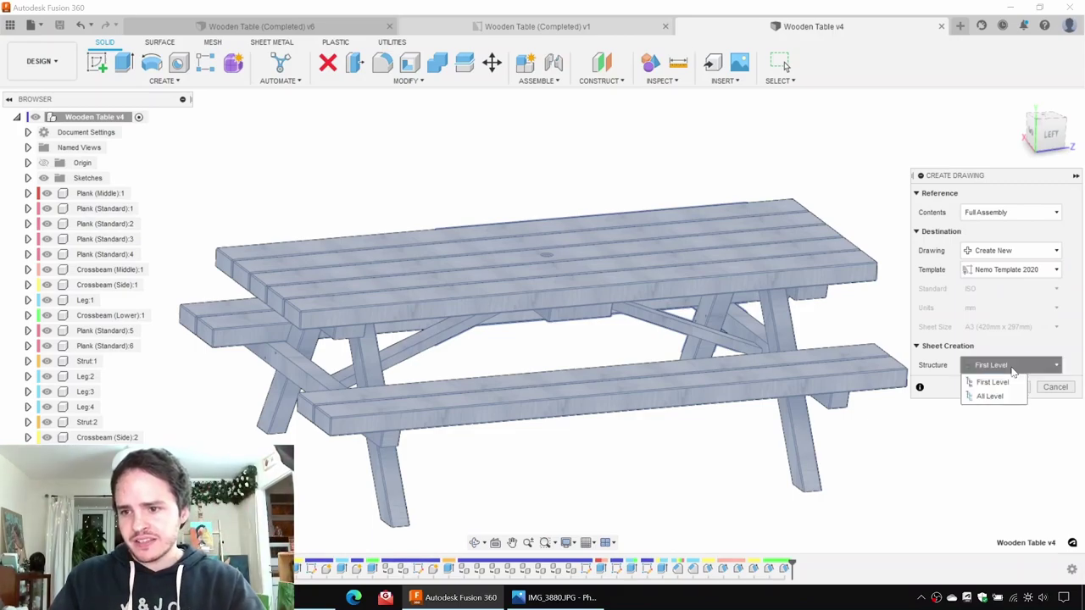
{"action": "left_click", "coordinate": [991, 397]}
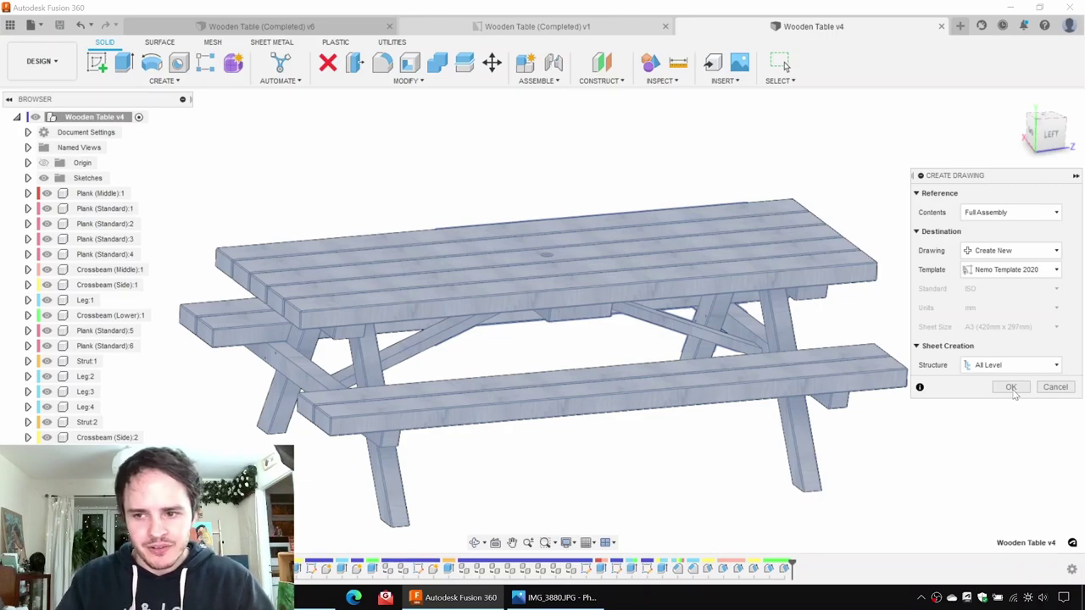
{"action": "left_click", "coordinate": [1006, 388]}
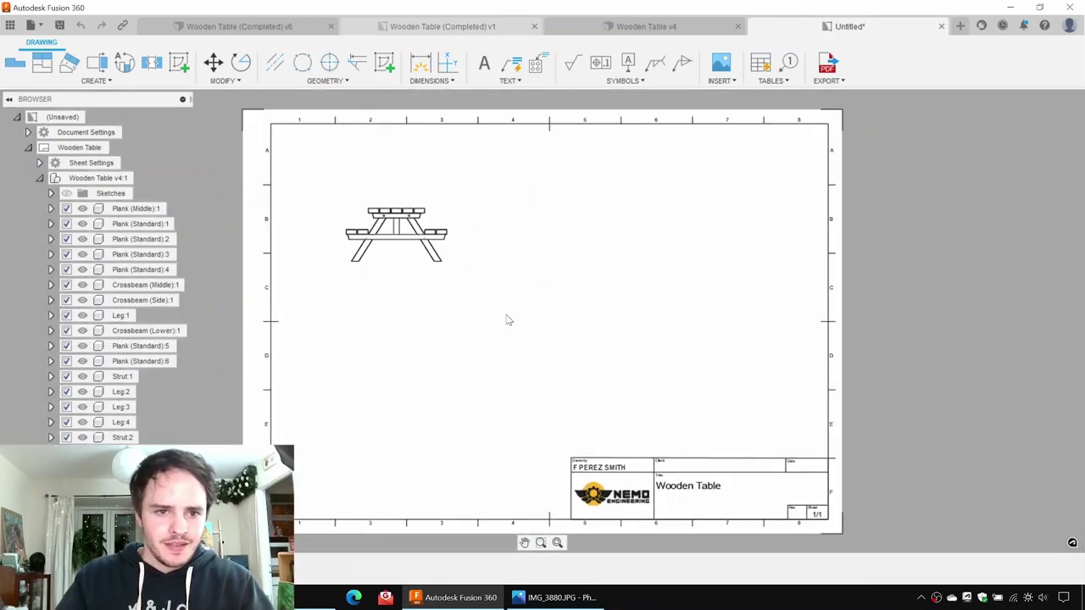
Step: Reposition the table's front view in the sheet's upper-left area and set its scale to 1:14
{"action": "left_click_drag", "start_coordinate": [432, 235], "coordinate": [409, 264]}
{"action": "left_click", "coordinate": [446, 231]}
{"action": "left_click", "coordinate": [620, 269]}
{"action": "left_click", "coordinate": [420, 242]}
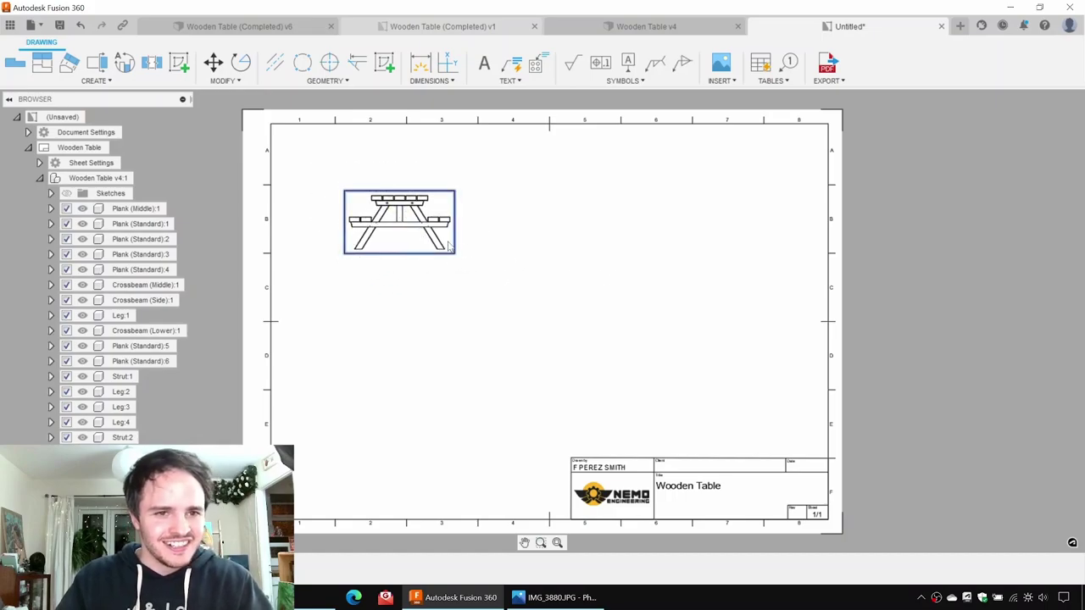
{"action": "double_click", "coordinate": [448, 245]}
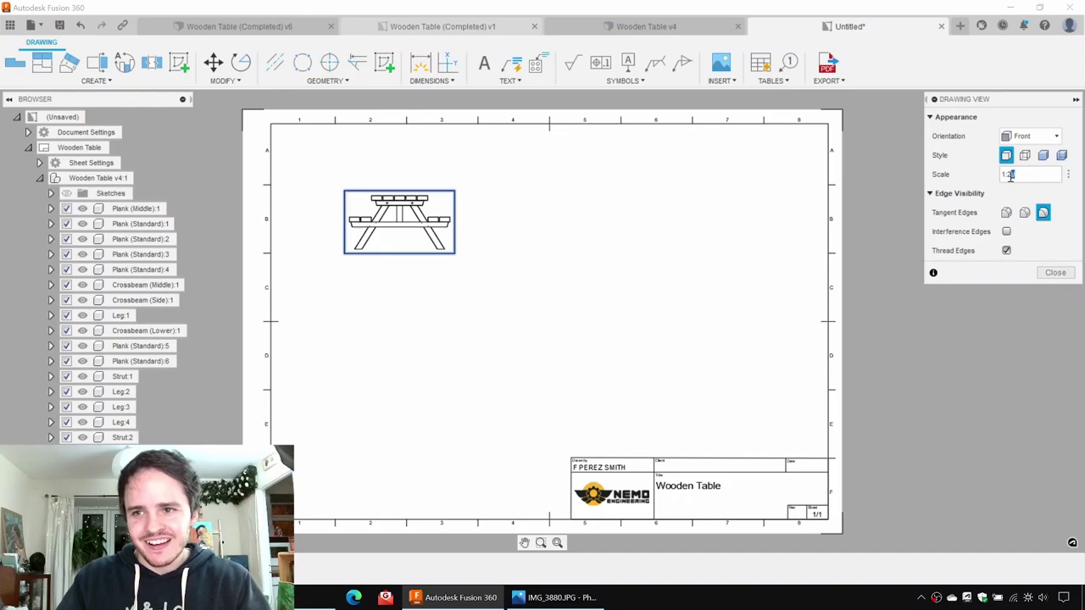
{"action": "left_click", "coordinate": [1055, 272]}
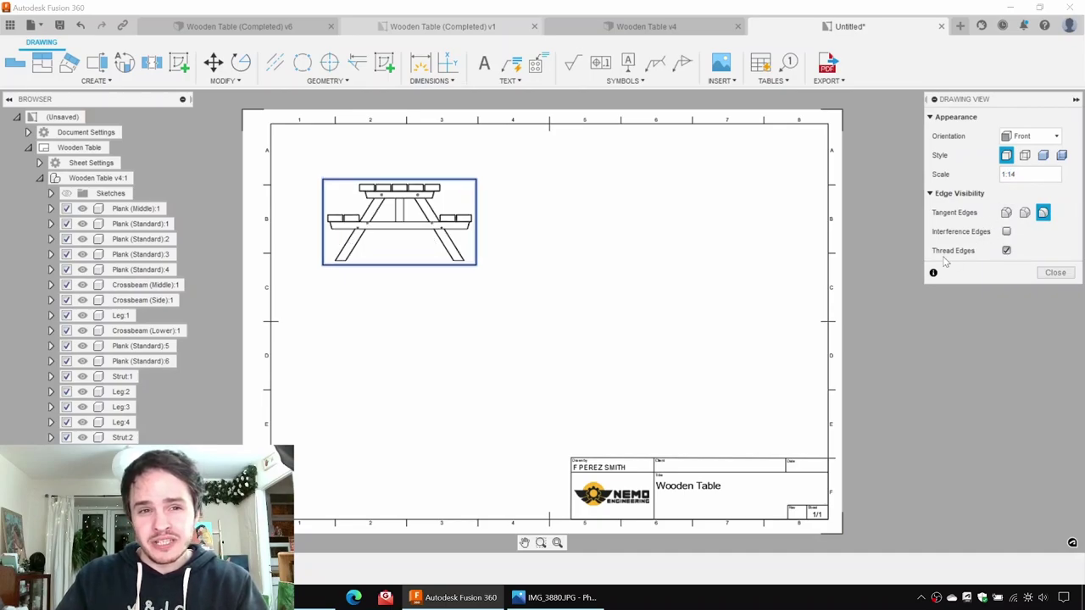
{"action": "key", "text": "Return"}
{"action": "middle_click_drag", "start_coordinate": [559, 237], "coordinate": [544, 235]}
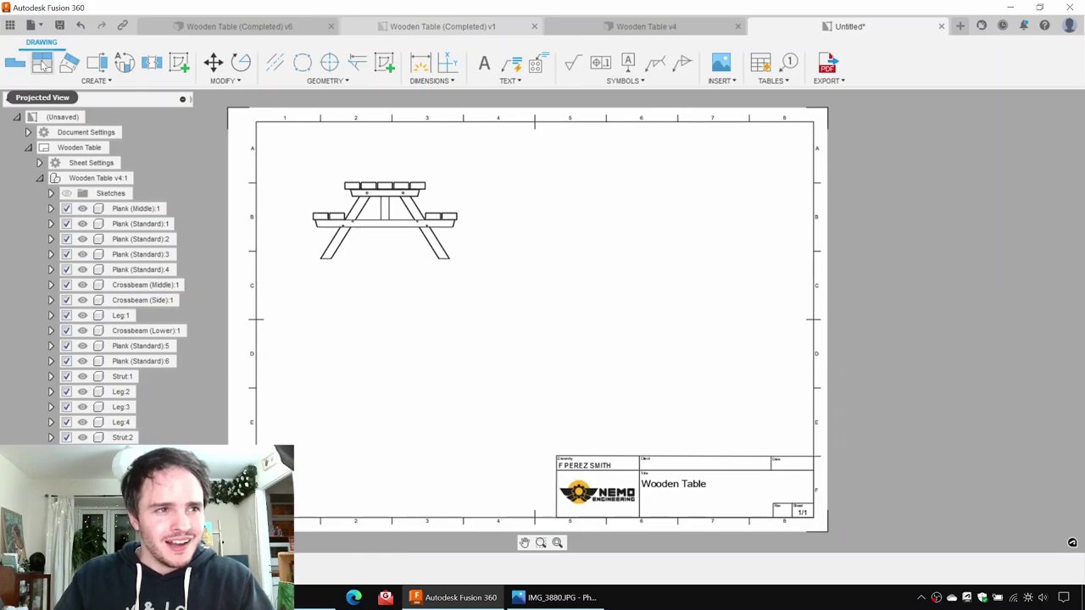
Step: Project three views from the front view: a top view below it, a side view beside it and an isometric view above the title block
{"action": "left_click", "coordinate": [41, 62]}
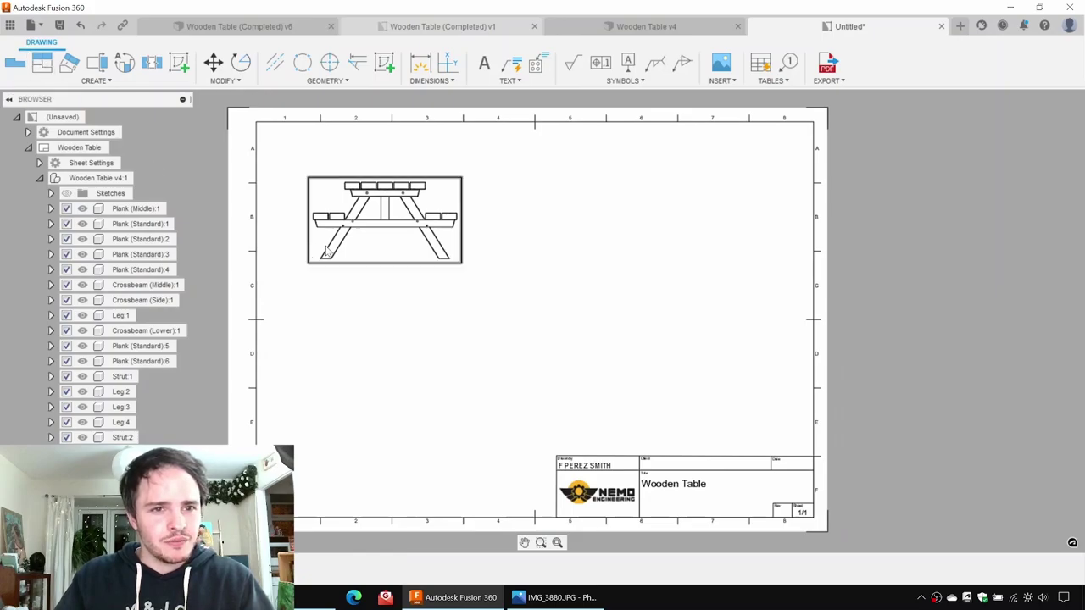
{"action": "left_click", "coordinate": [38, 67]}
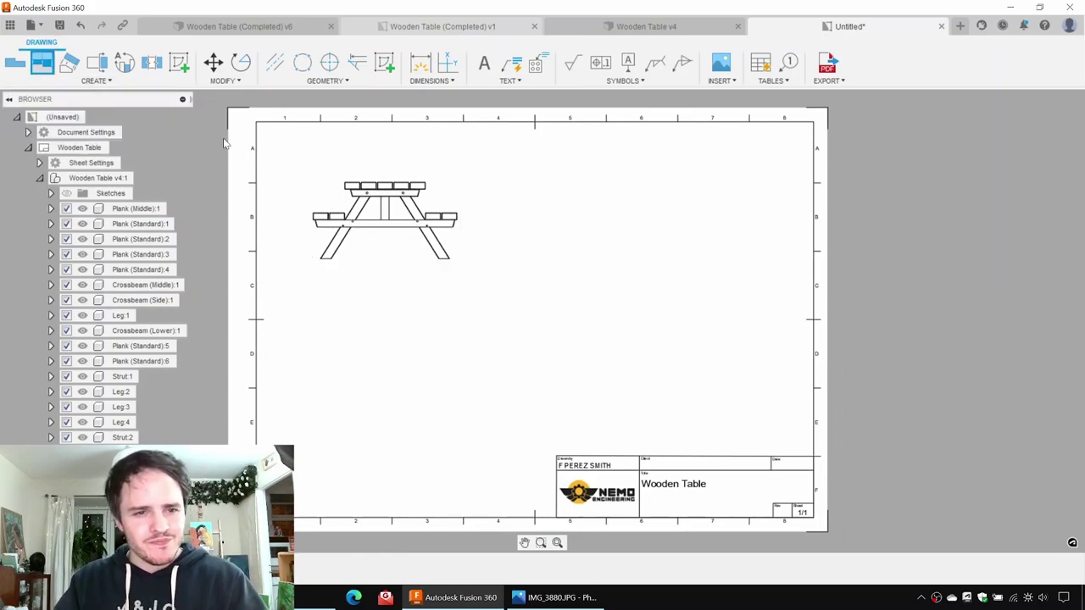
{"action": "left_click", "coordinate": [375, 240]}
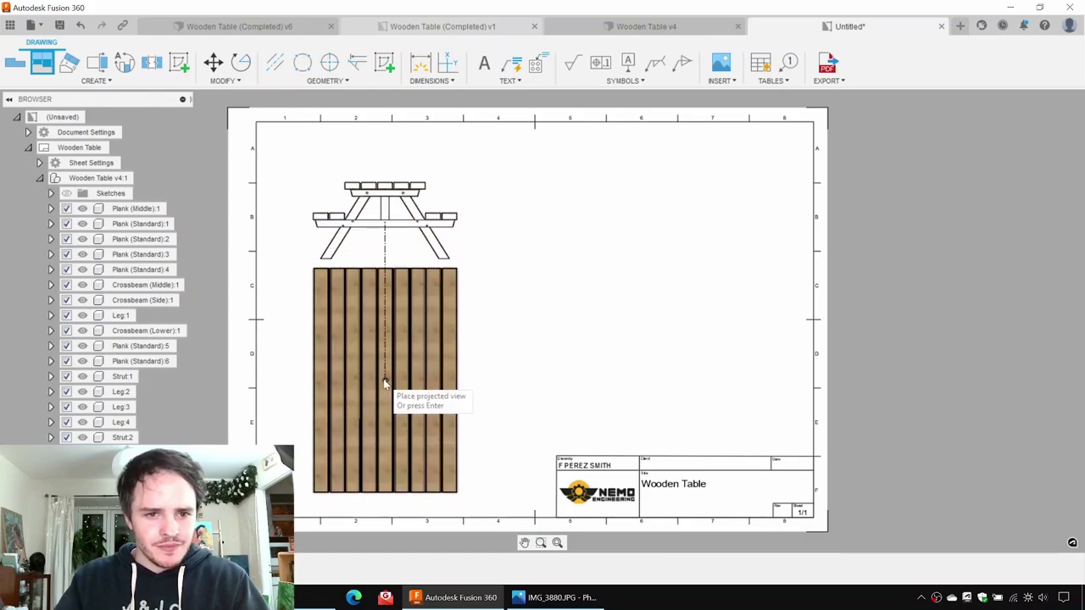
{"action": "left_click", "coordinate": [384, 380]}
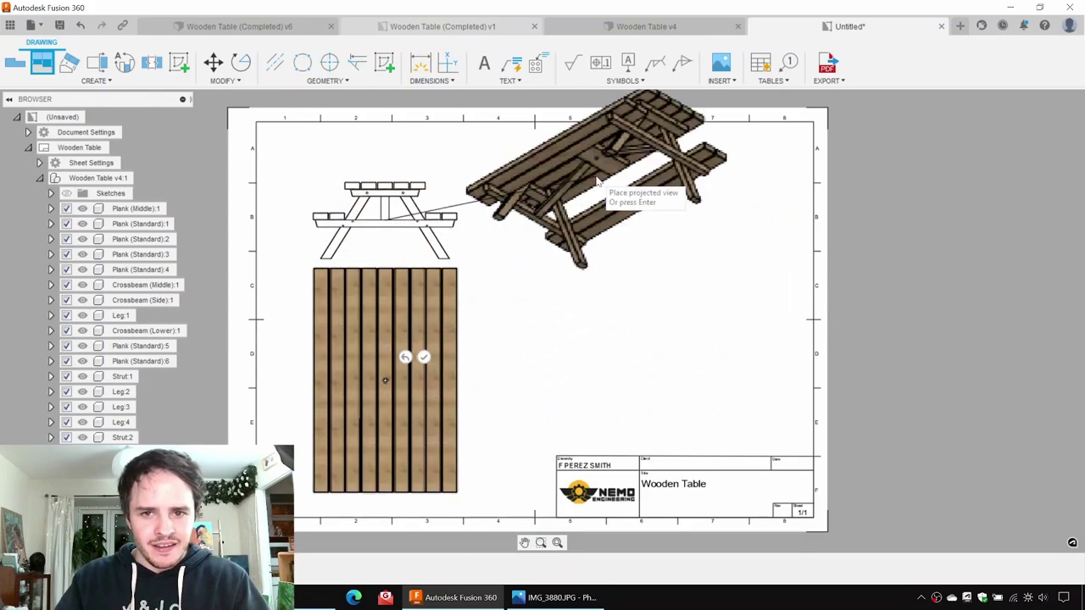
{"action": "left_click", "coordinate": [627, 207]}
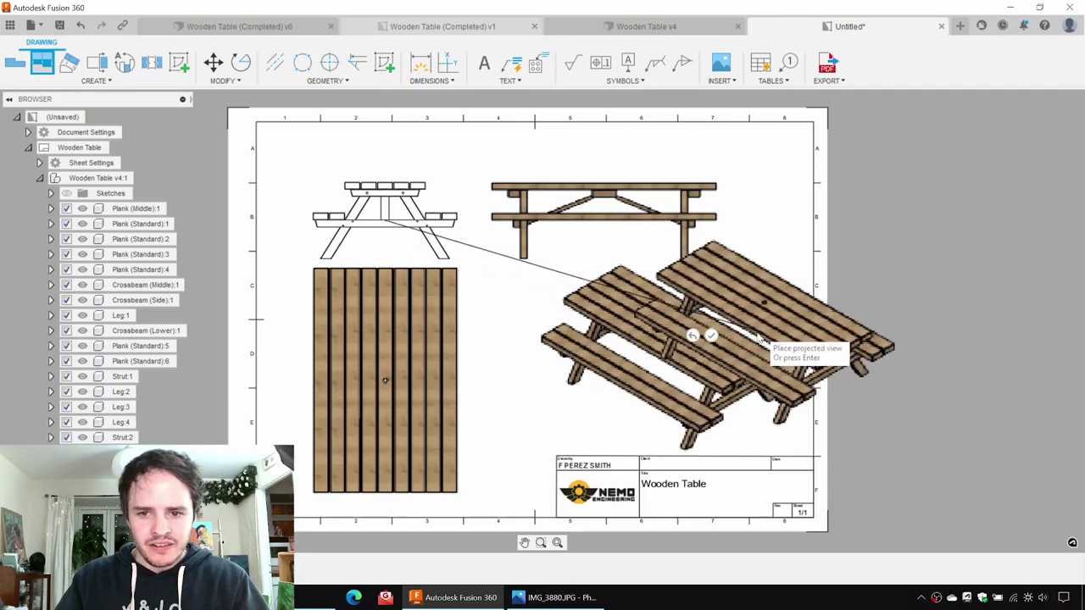
{"action": "left_click", "coordinate": [707, 336]}
{"action": "key", "text": "Return"}
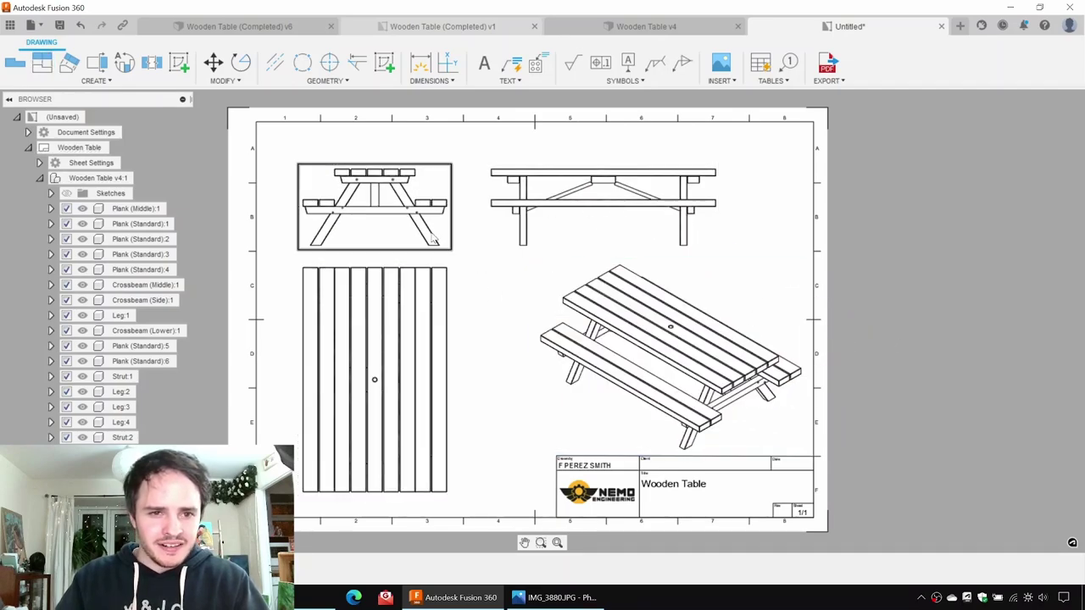
Step: Set the front view's scale to 1:18
{"action": "left_click", "coordinate": [443, 230]}
{"action": "double_click", "coordinate": [443, 231]}
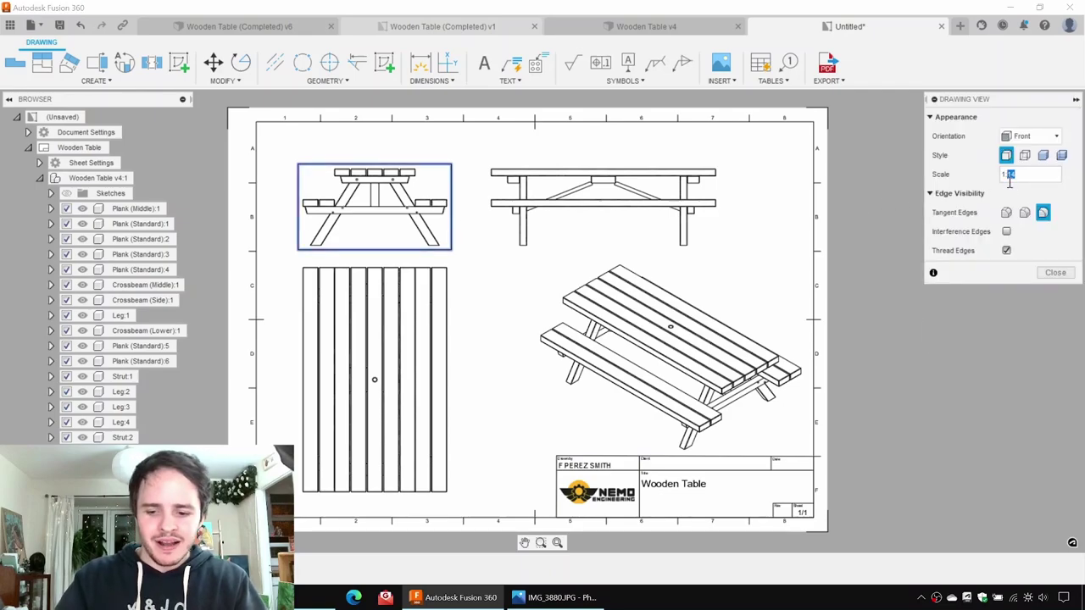
{"action": "key", "text": "Return"}
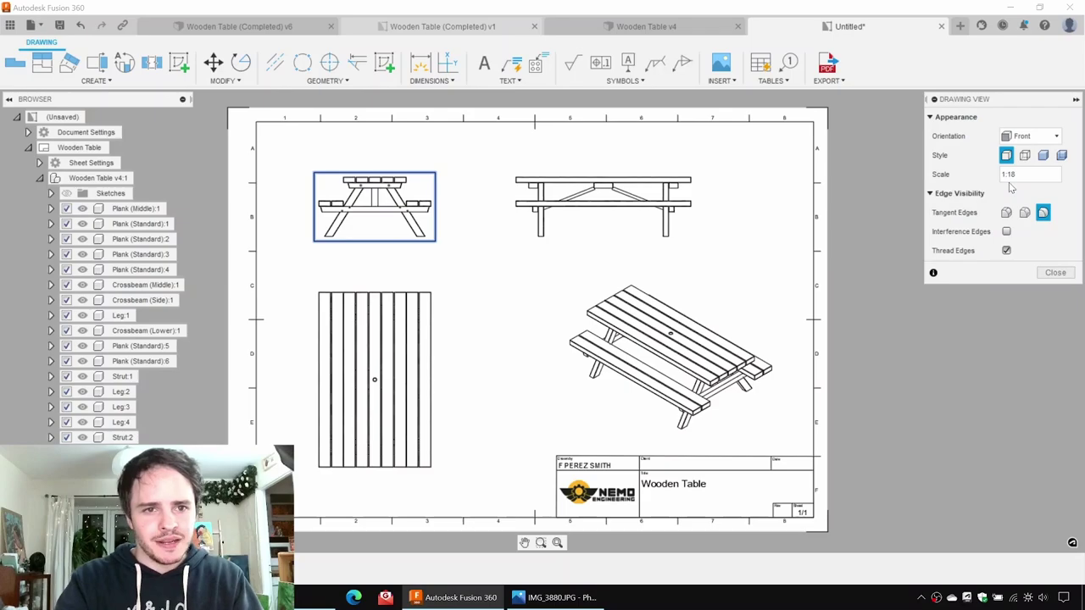
Step: Shift the table's front, side and isometric views left on the sheet
{"action": "left_click_drag", "start_coordinate": [429, 213], "coordinate": [416, 216]}
{"action": "left_click_drag", "start_coordinate": [648, 219], "coordinate": [606, 222]}
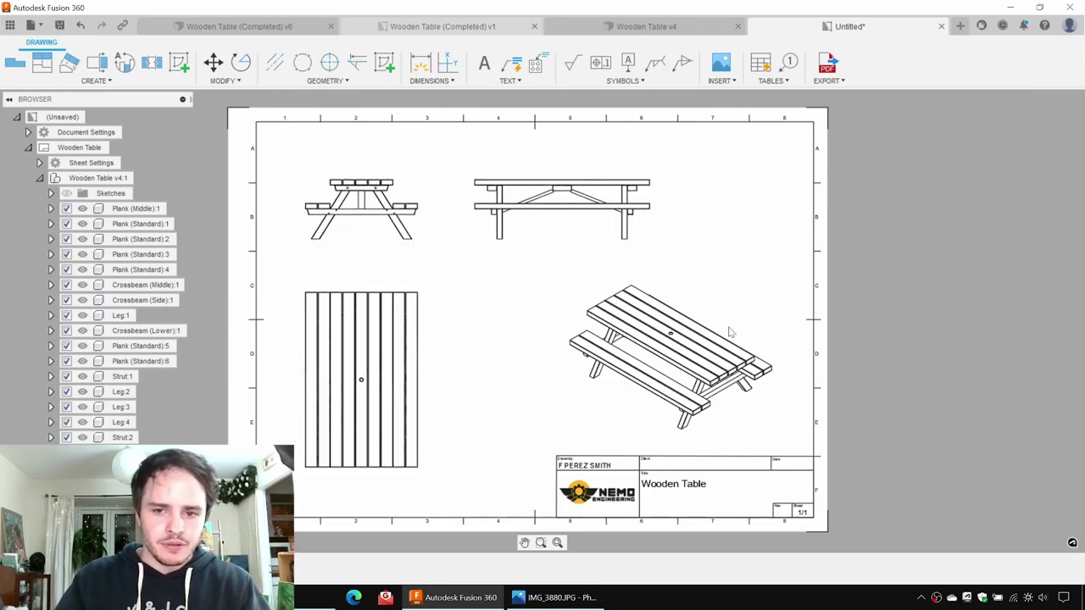
{"action": "left_click_drag", "start_coordinate": [728, 327], "coordinate": [675, 328]}
{"action": "left_click", "coordinate": [761, 269]}
Step: Add a first-level parts list table and place it beside the sheet's right edge
{"action": "left_click", "coordinate": [762, 68]}
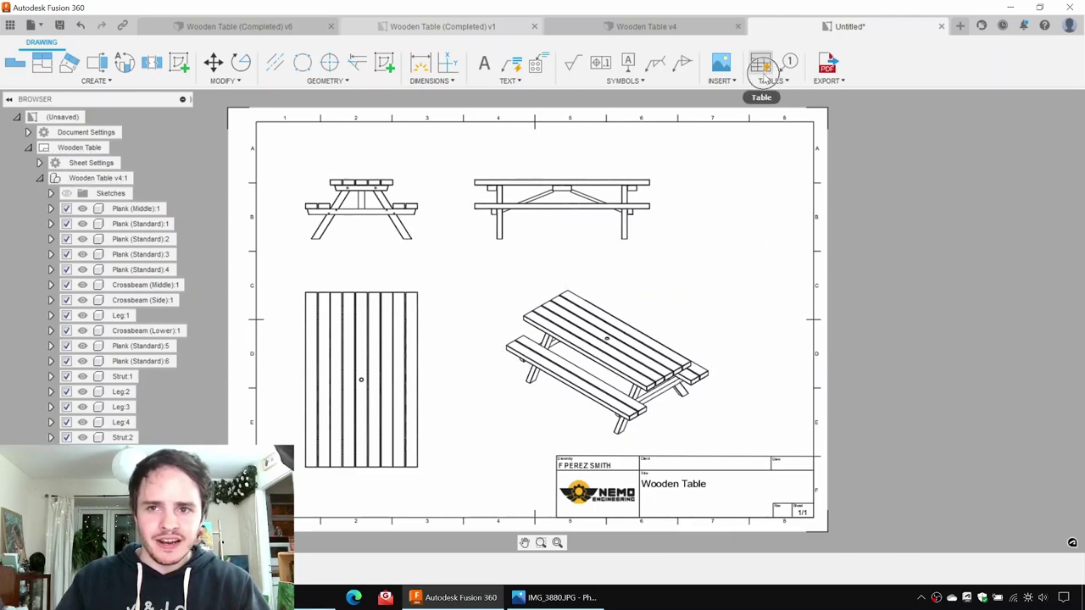
{"action": "left_click", "coordinate": [764, 75]}
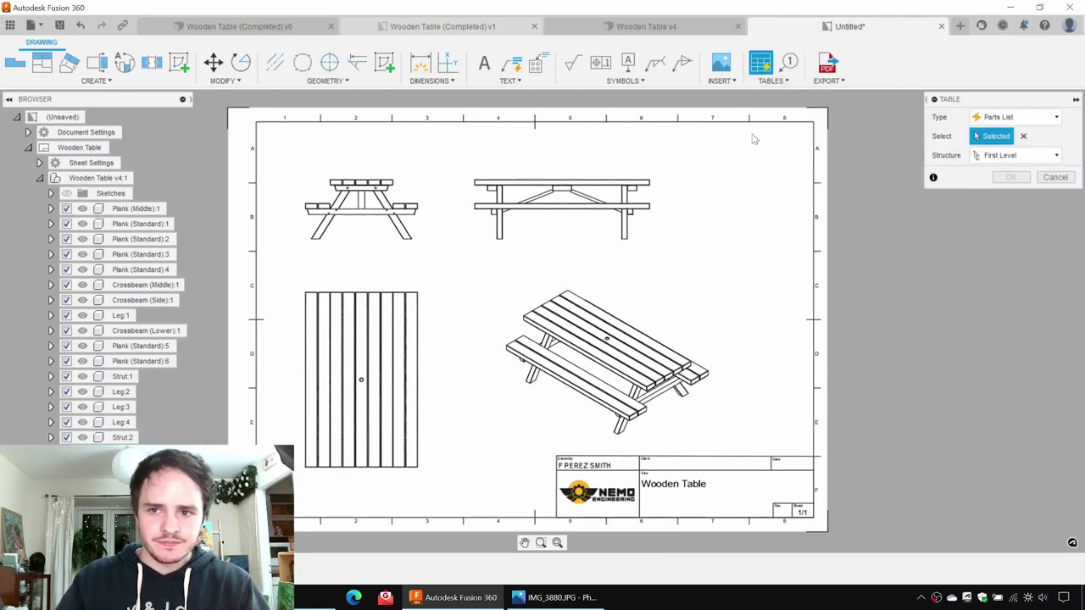
{"action": "middle_click_drag", "start_coordinate": [815, 230], "coordinate": [666, 275]}
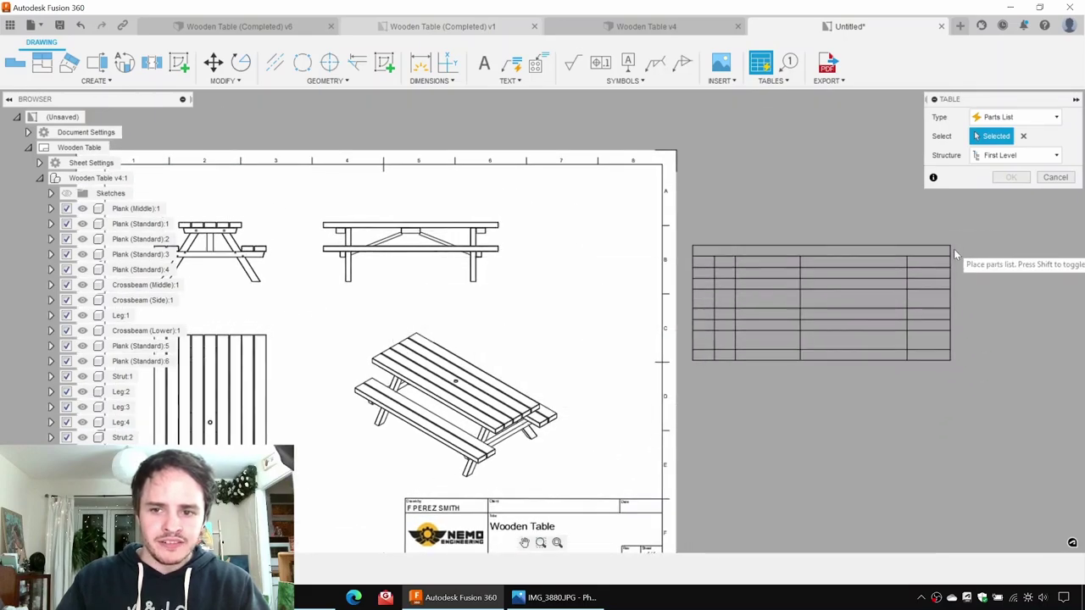
{"action": "left_click", "coordinate": [962, 217]}
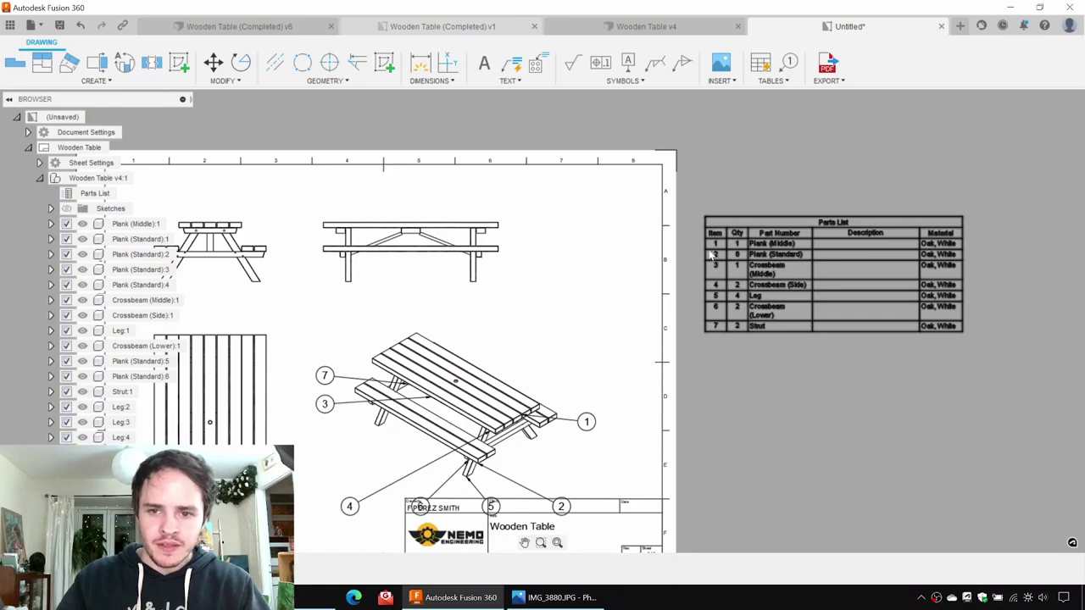
{"action": "middle_click_drag", "start_coordinate": [708, 251], "coordinate": [770, 235]}
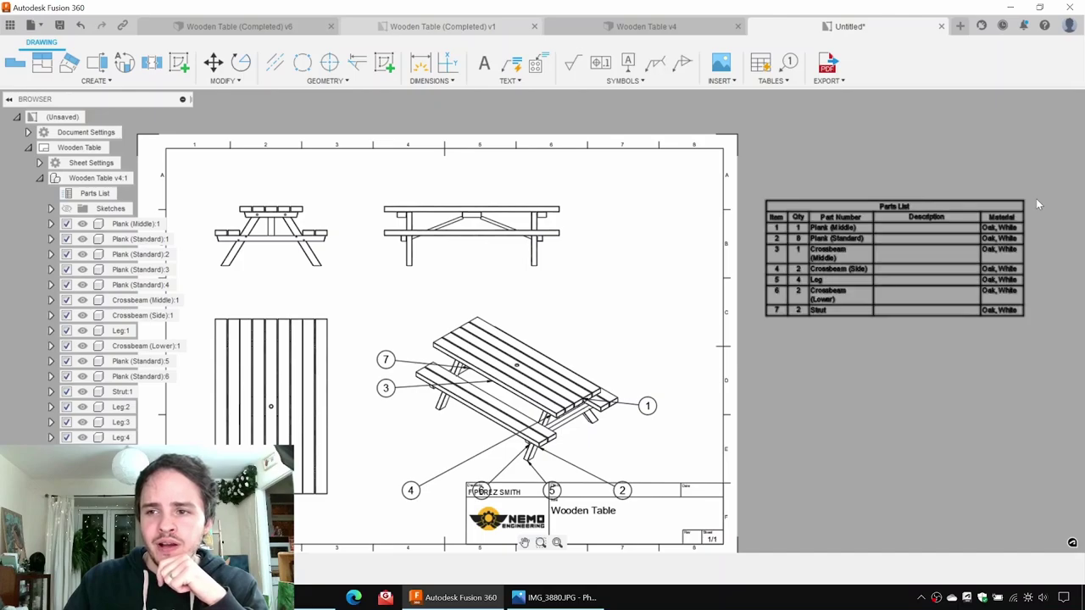
Step: Hide the Description column in the parts list
{"action": "double_click", "coordinate": [901, 206]}
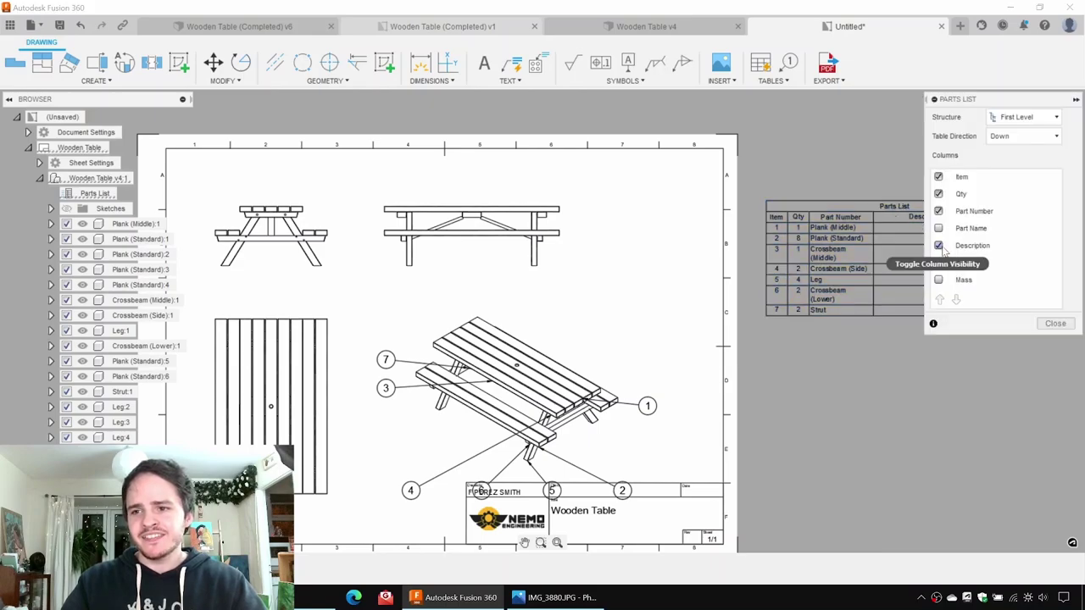
{"action": "left_click", "coordinate": [939, 246]}
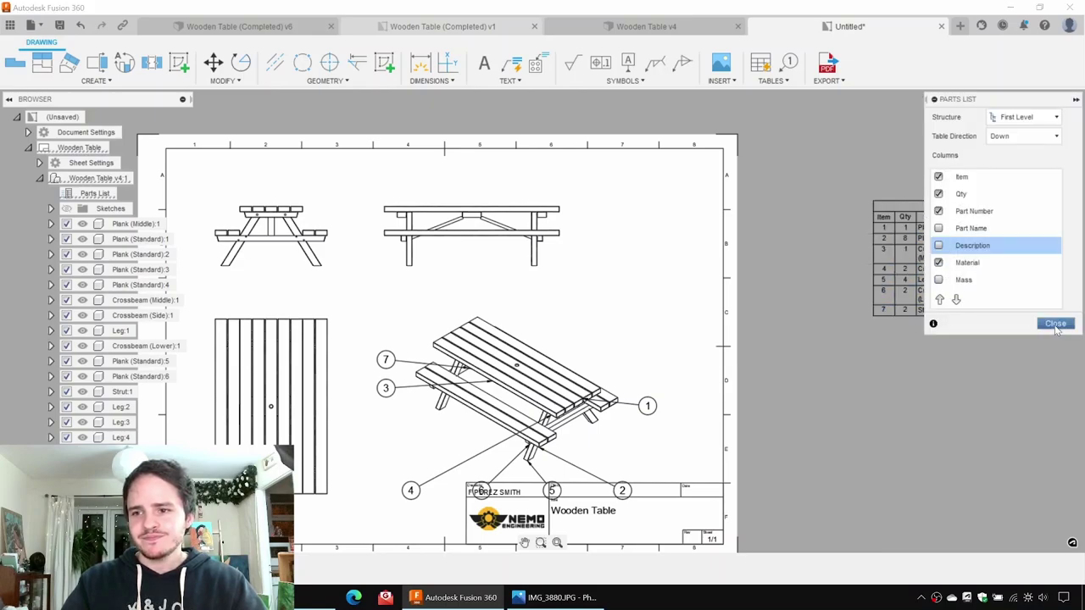
{"action": "left_click", "coordinate": [1055, 324]}
Step: Try to move the parts list into the sheet's upper-right corner
{"action": "left_click", "coordinate": [975, 208]}
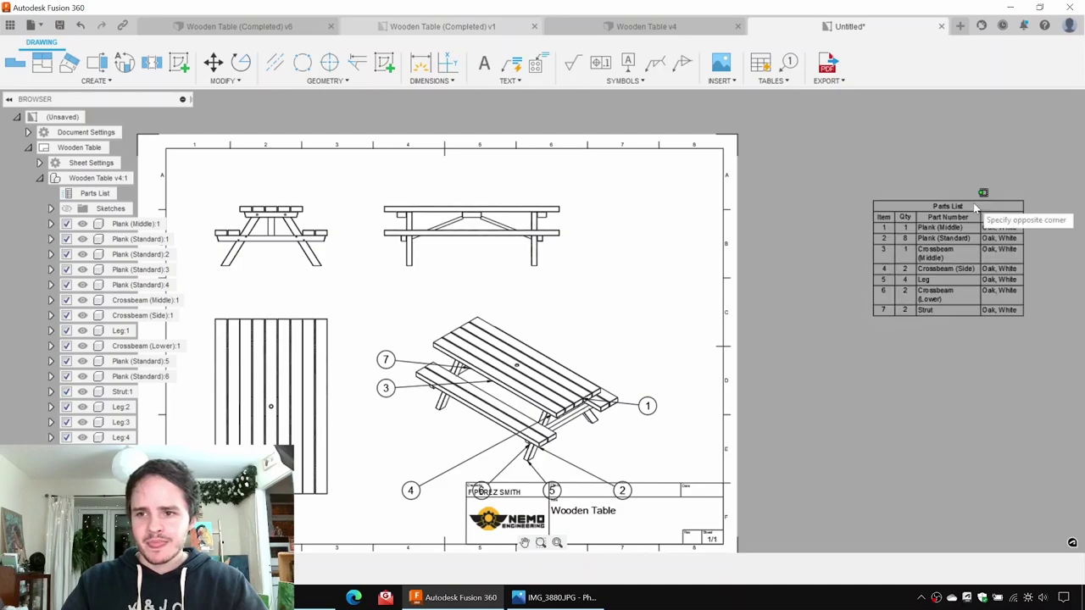
{"action": "left_click", "coordinate": [1025, 200]}
{"action": "double_click", "coordinate": [1024, 199]}
{"action": "key", "text": "Escape"}
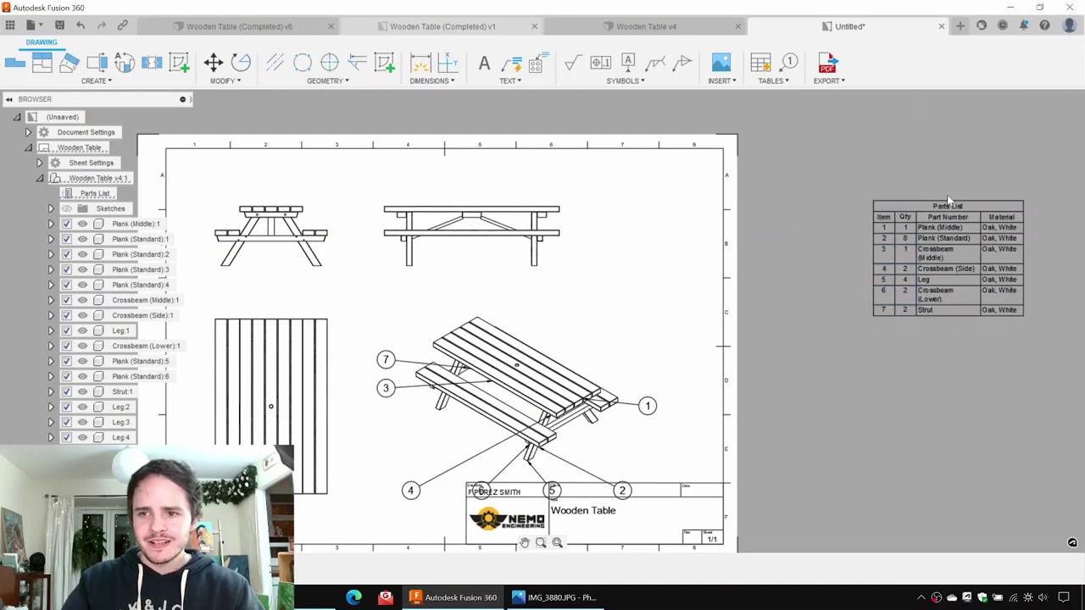
{"action": "left_click", "coordinate": [948, 205]}
{"action": "left_click", "coordinate": [1023, 201]}
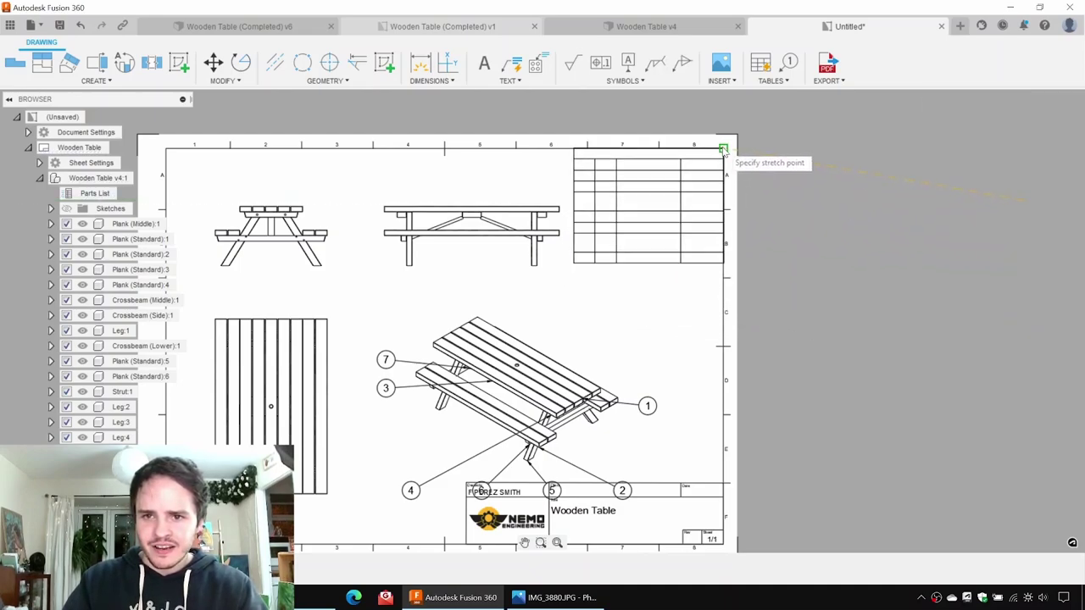
{"action": "left_click", "coordinate": [723, 150]}
{"action": "left_click", "coordinate": [864, 155]}
{"action": "left_click", "coordinate": [694, 175]}
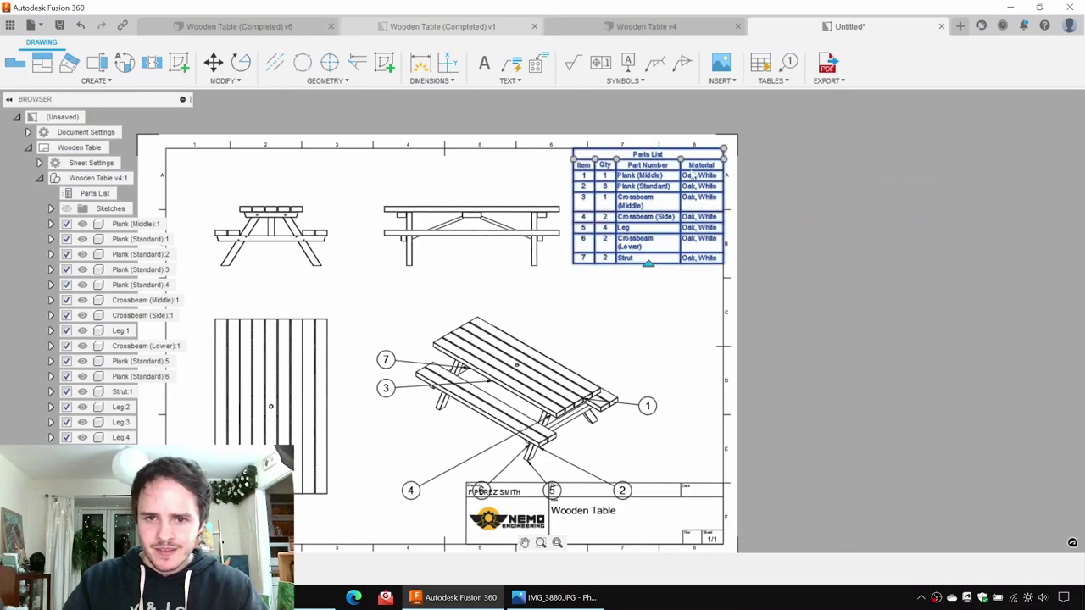
{"action": "key", "text": "ctrl+z"}
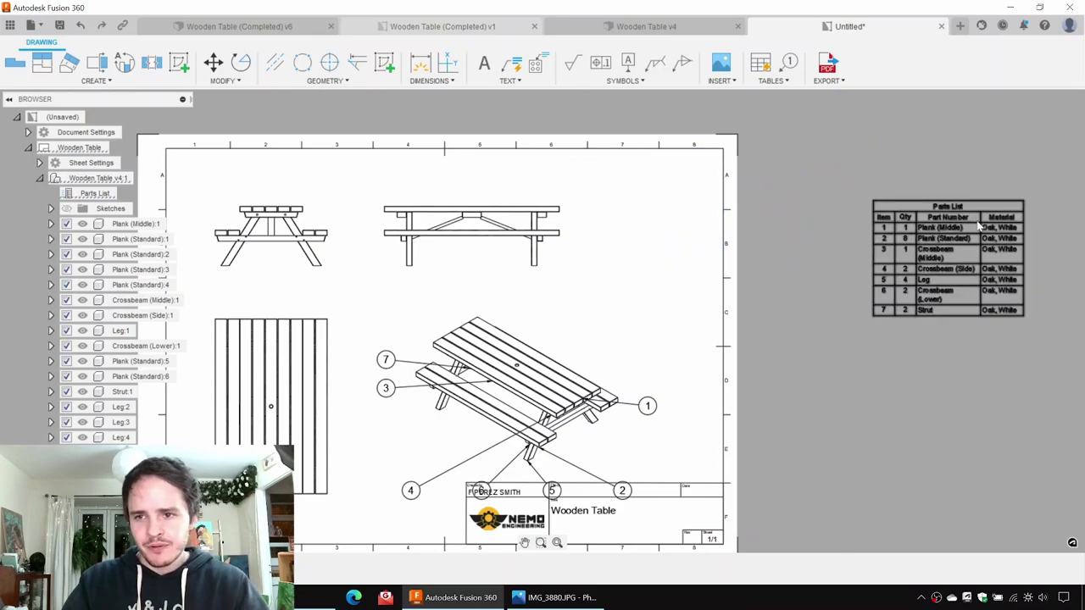
Step: Widen the parts list and its Part Number column so each part name fits on one line
{"action": "left_click", "coordinate": [1022, 210]}
{"action": "left_click", "coordinate": [1023, 211]}
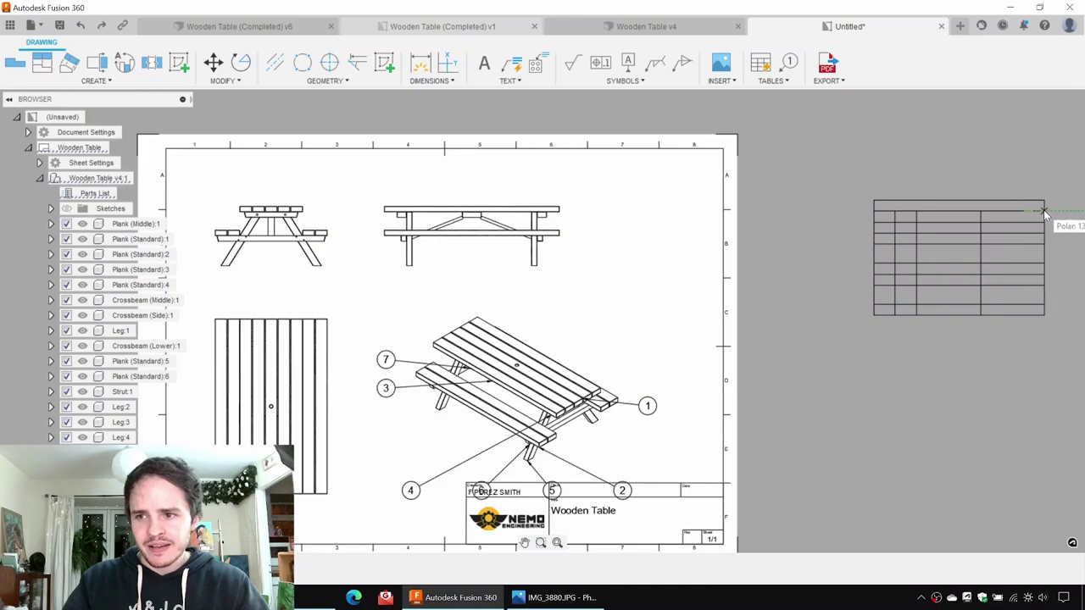
{"action": "left_click", "coordinate": [1045, 210]}
{"action": "left_click", "coordinate": [980, 210]}
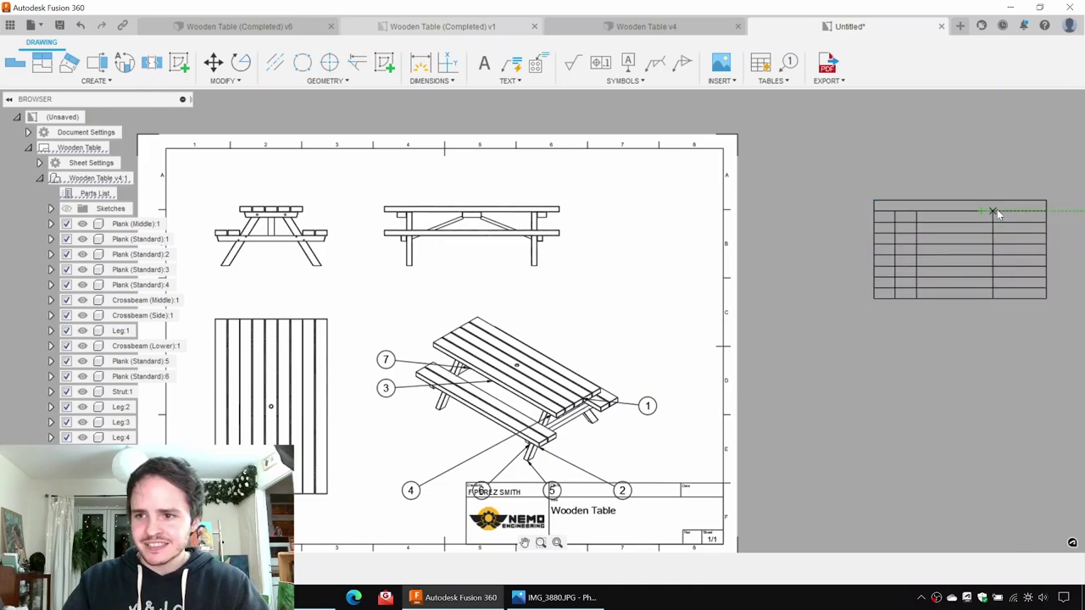
{"action": "left_click", "coordinate": [995, 210]}
Step: Move the widened parts list so its corner snaps to the upper-right corner of the sheet border
{"action": "left_click", "coordinate": [1047, 202]}
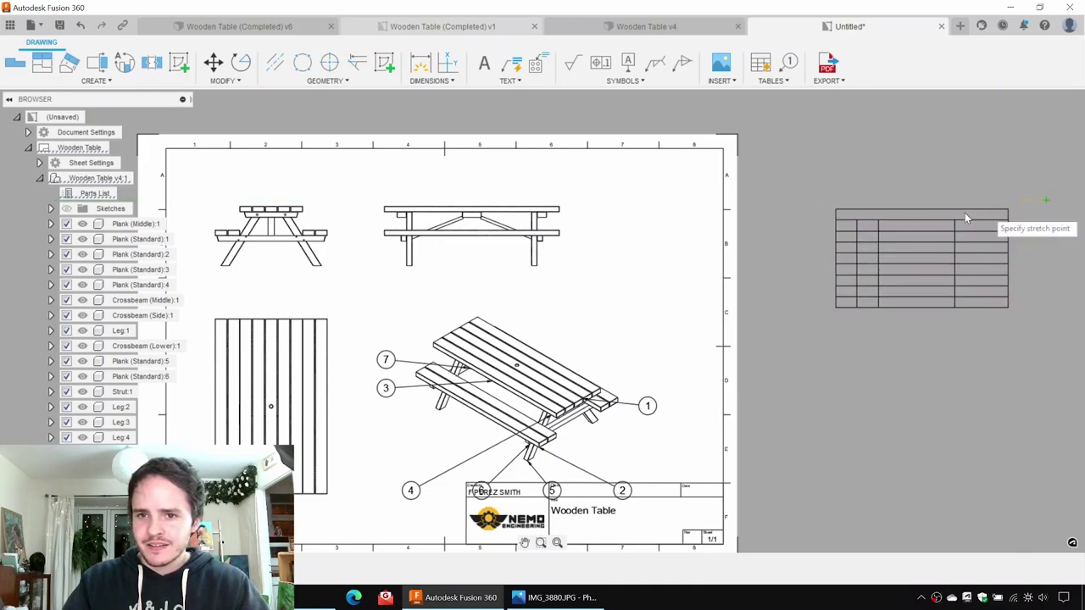
{"action": "left_click", "coordinate": [723, 148]}
{"action": "left_click", "coordinate": [803, 247]}
{"action": "key", "text": "Escape"}
Step: Move the front and side views left, clear of the parts list, and the isometric view up and right, clear of the title block
{"action": "middle_click_drag", "start_coordinate": [340, 244], "coordinate": [548, 237]}
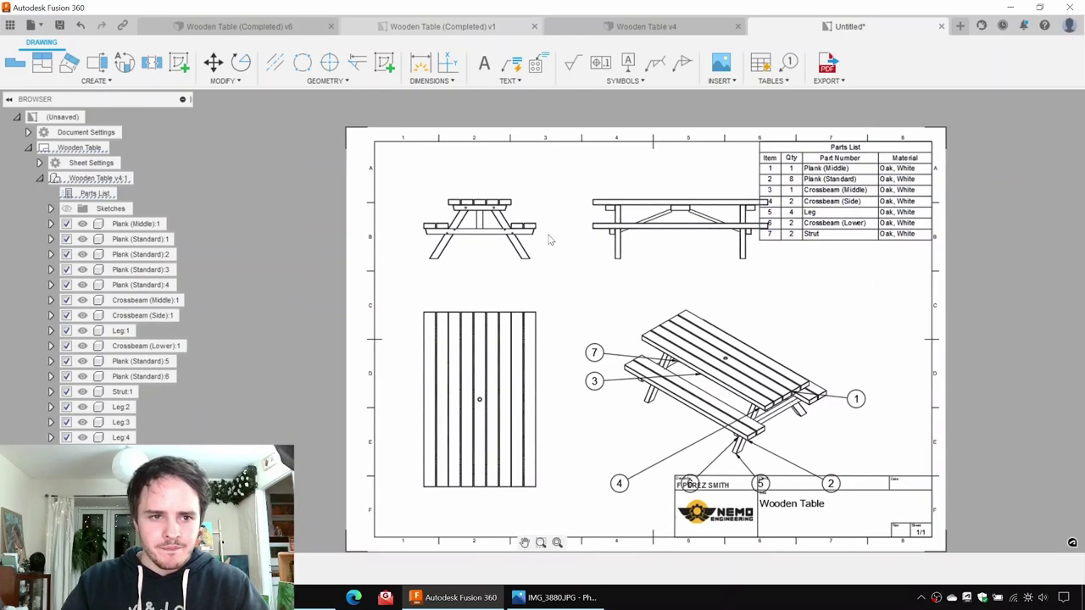
{"action": "left_click_drag", "start_coordinate": [501, 222], "coordinate": [481, 222]}
{"action": "left_click_drag", "start_coordinate": [681, 211], "coordinate": [642, 216]}
{"action": "left_click_drag", "start_coordinate": [765, 303], "coordinate": [794, 281]}
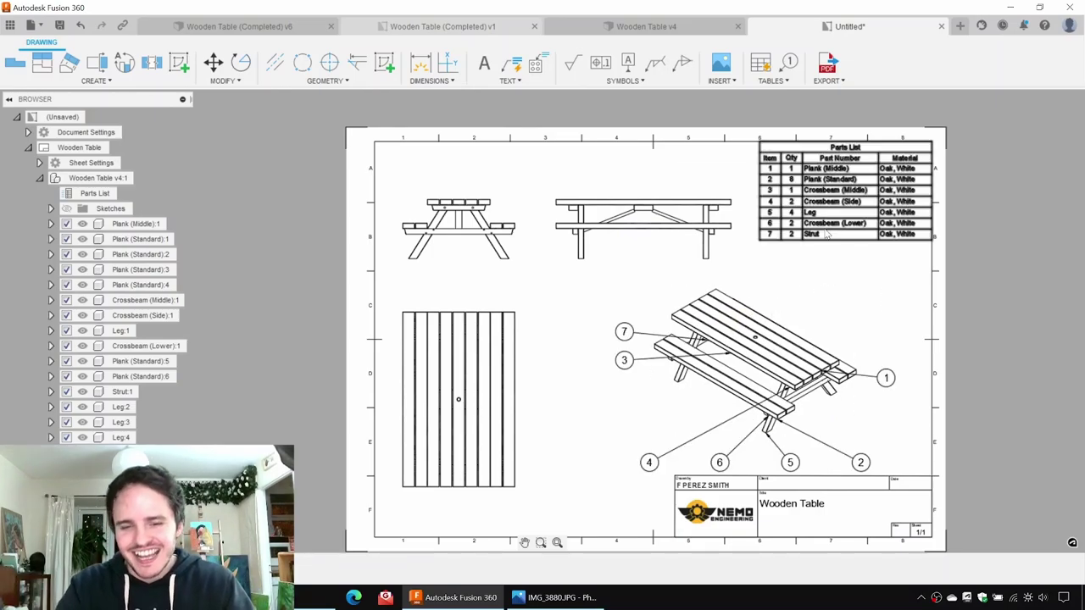
Step: Delete all the automatically placed balloons from the isometric view
{"action": "left_click", "coordinate": [623, 333]}
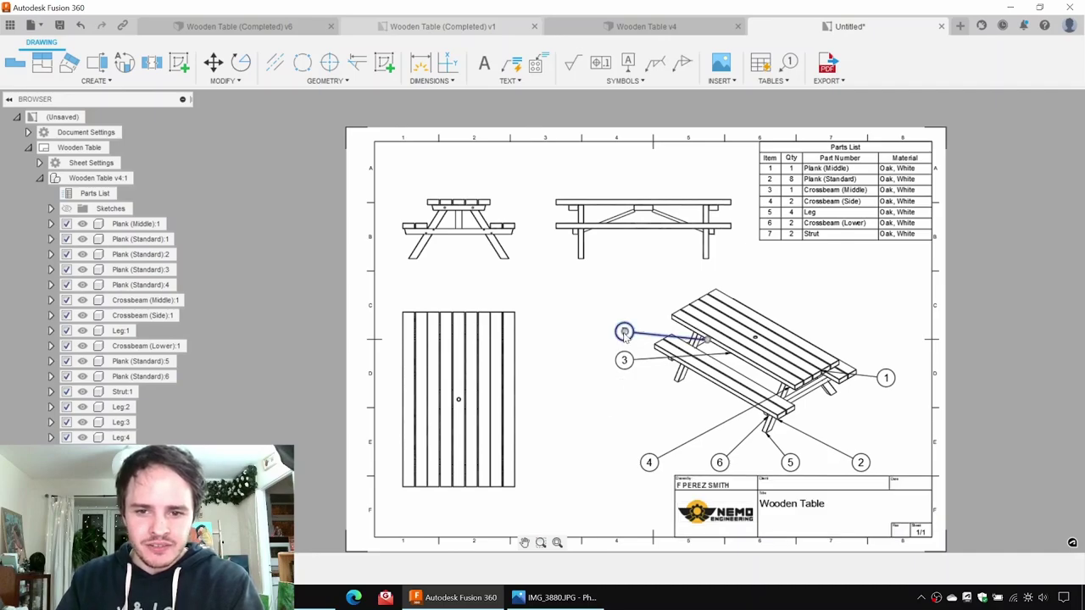
{"action": "left_click_drag", "start_coordinate": [624, 331], "coordinate": [625, 361]}
{"action": "left_click", "coordinate": [648, 463]}
{"action": "key", "text": "Delete"}
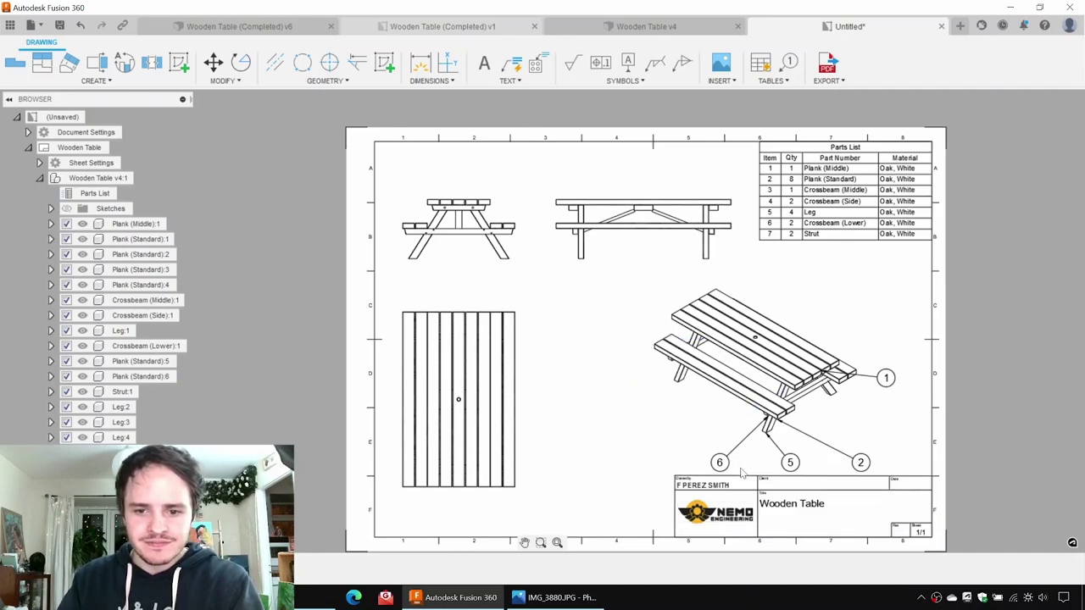
{"action": "left_click_drag", "start_coordinate": [719, 462], "coordinate": [789, 462]}
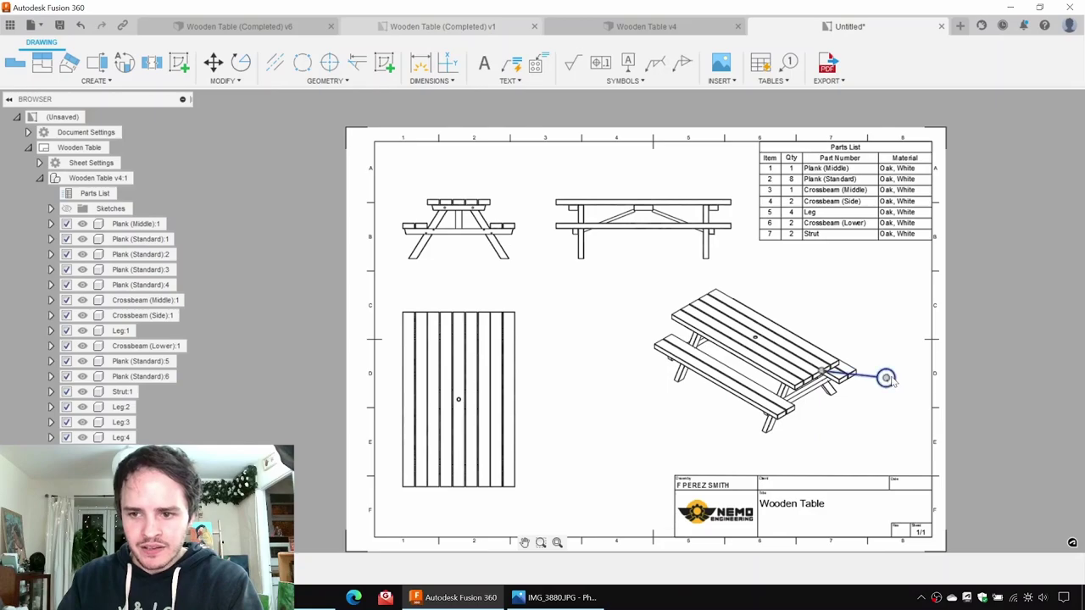
Step: Add a standard balloon to the rightmost tabletop plank in the front view, placed above and to its right
{"action": "scroll", "coordinate": [440, 280], "scroll_direction": "up", "scroll_amount": 3}
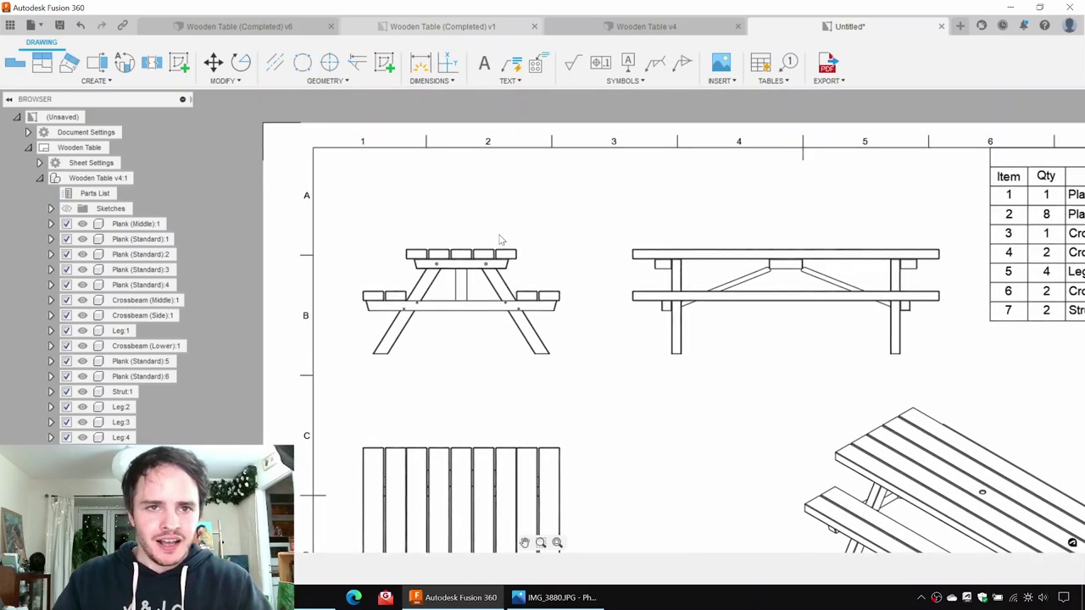
{"action": "left_click", "coordinate": [796, 73]}
{"action": "scroll", "coordinate": [502, 238], "scroll_direction": "up", "scroll_amount": 4}
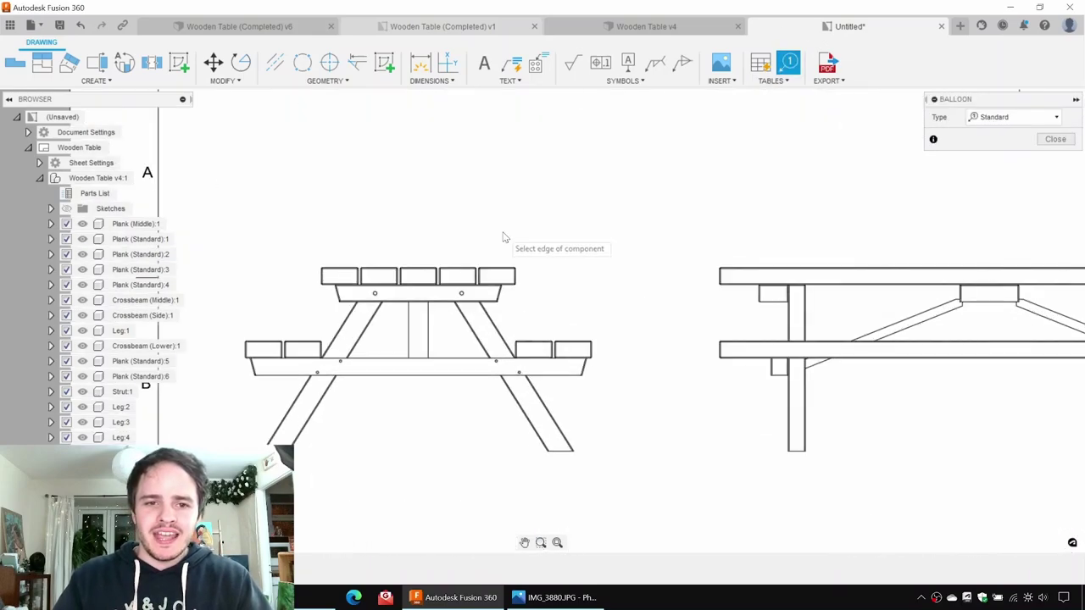
{"action": "scroll", "coordinate": [502, 238], "scroll_direction": "down", "scroll_amount": 2}
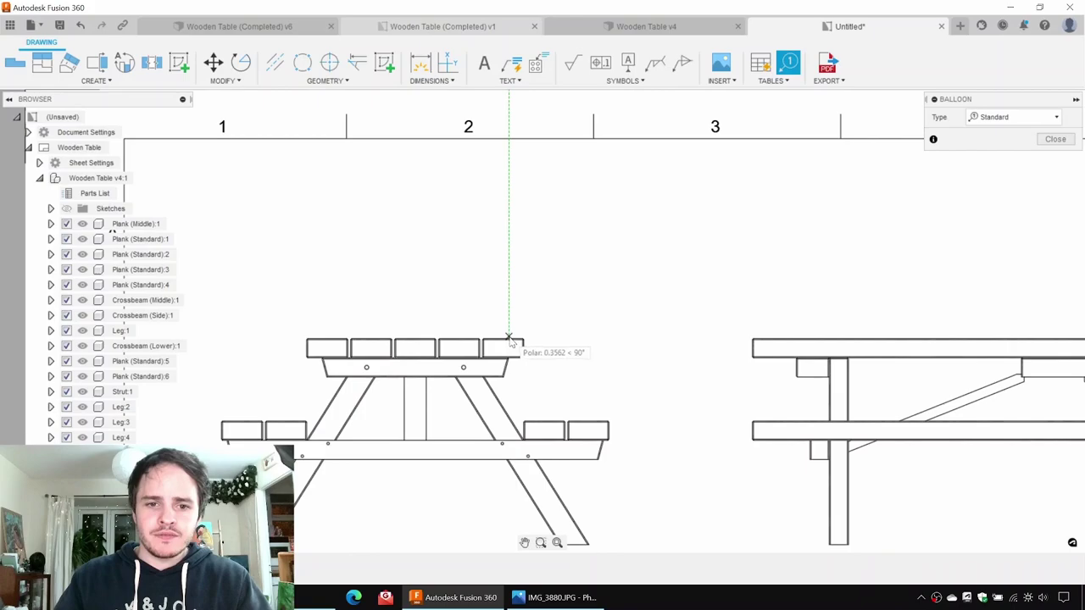
{"action": "left_click", "coordinate": [512, 338]}
{"action": "left_click", "coordinate": [596, 257]}
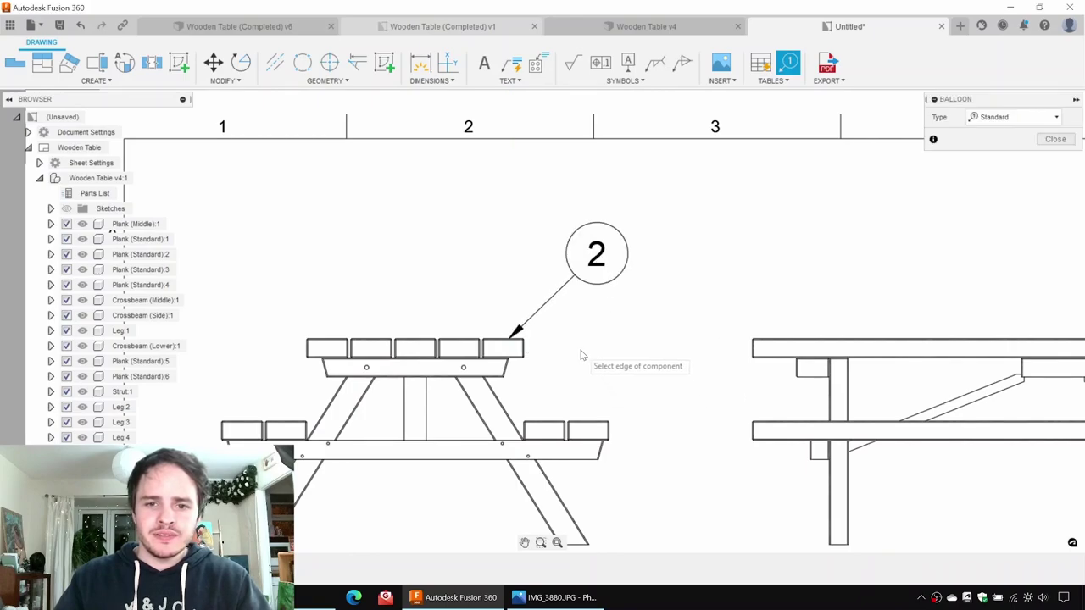
Step: Try to add a second balloon to the neighbouring standard tabletop plank in the front view
{"action": "left_click", "coordinate": [466, 338]}
{"action": "left_click", "coordinate": [521, 252]}
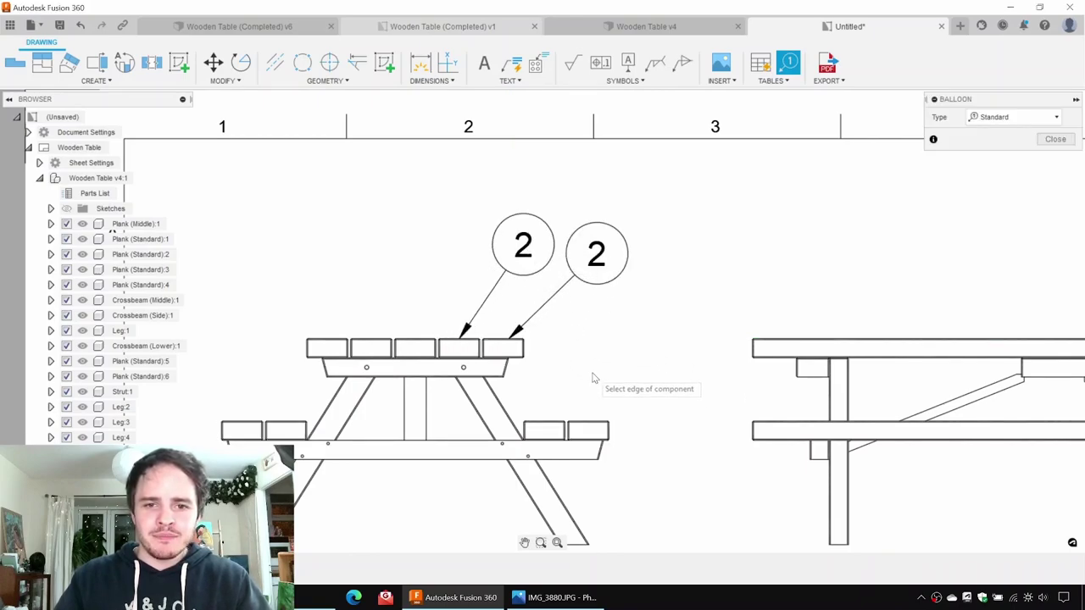
{"action": "key", "text": "Escape"}
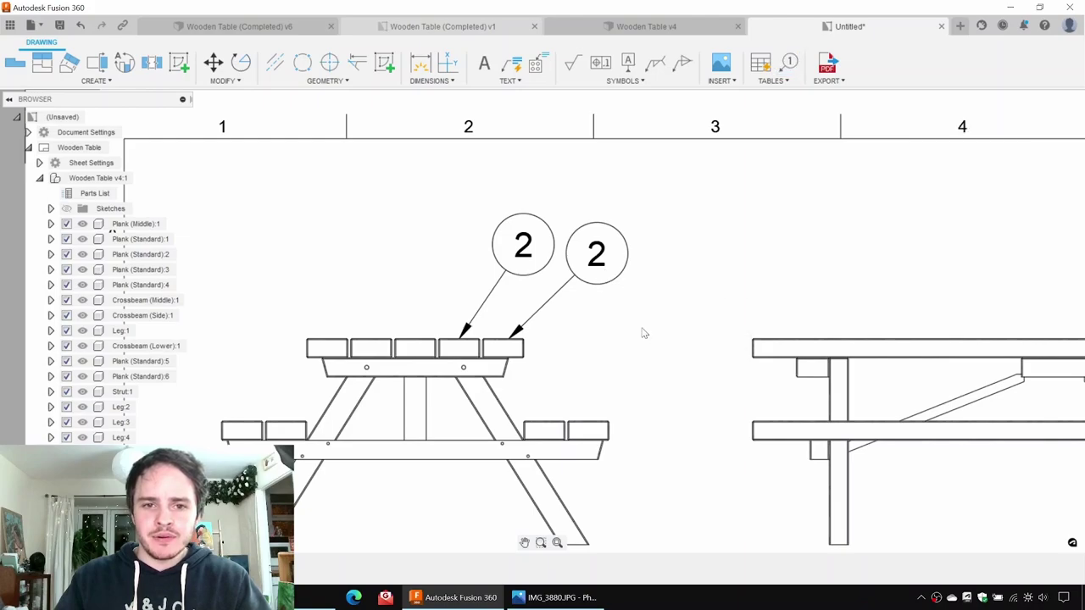
{"action": "key", "text": "ctrl+z"}
Step: Add a standard balloon to the middle tabletop plank in the front view, placed above the tabletop
{"action": "middle_click_drag", "start_coordinate": [943, 264], "coordinate": [380, 299]}
{"action": "mouse_move", "coordinate": [810, 283]}
{"action": "middle_mouse_down"}
{"action": "mouse_move", "coordinate": [433, 185]}
{"action": "mouse_move", "coordinate": [278, 200]}
{"action": "mouse_move", "coordinate": [265, 213]}
{"action": "middle_mouse_up"}
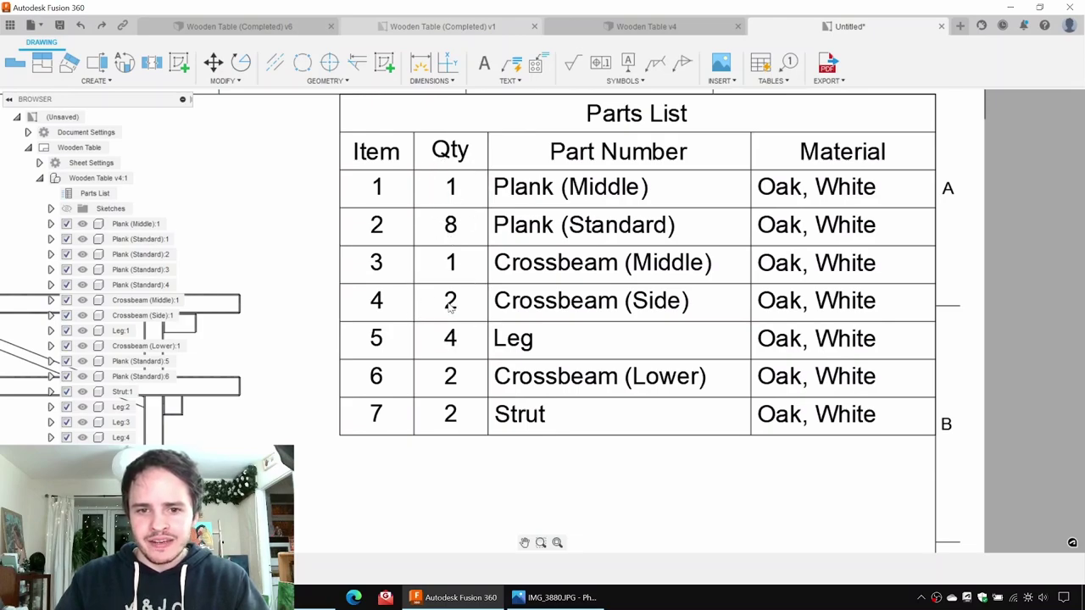
{"action": "middle_click_drag", "start_coordinate": [344, 308], "coordinate": [789, 307]}
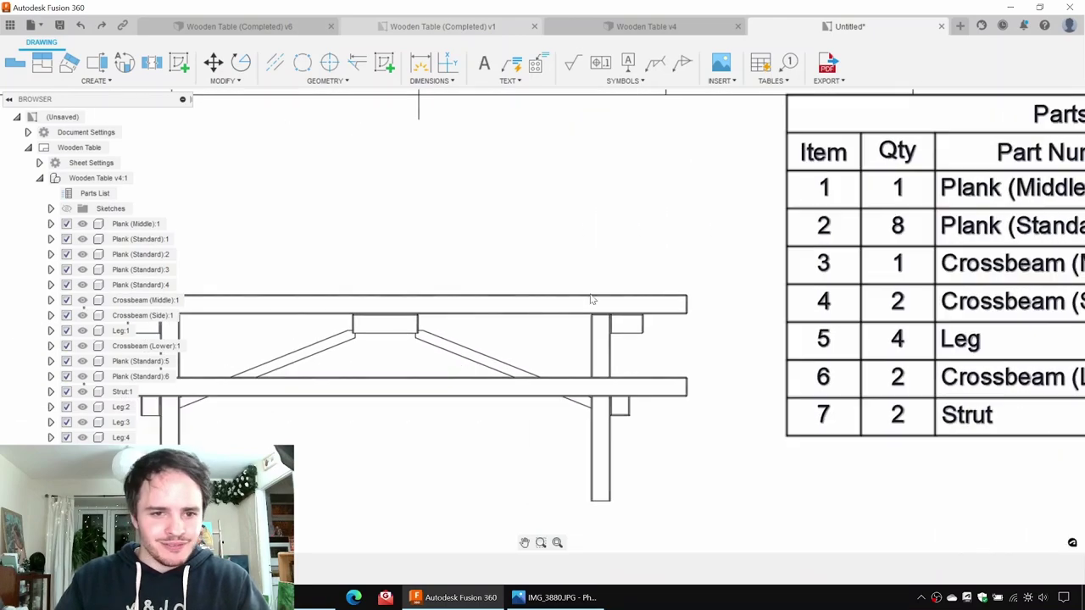
{"action": "scroll", "coordinate": [425, 299], "scroll_direction": "down", "scroll_amount": 2}
{"action": "middle_click_drag", "start_coordinate": [425, 299], "coordinate": [788, 317]}
{"action": "middle_click_drag", "start_coordinate": [483, 297], "coordinate": [609, 275]}
{"action": "left_click", "coordinate": [788, 62]}
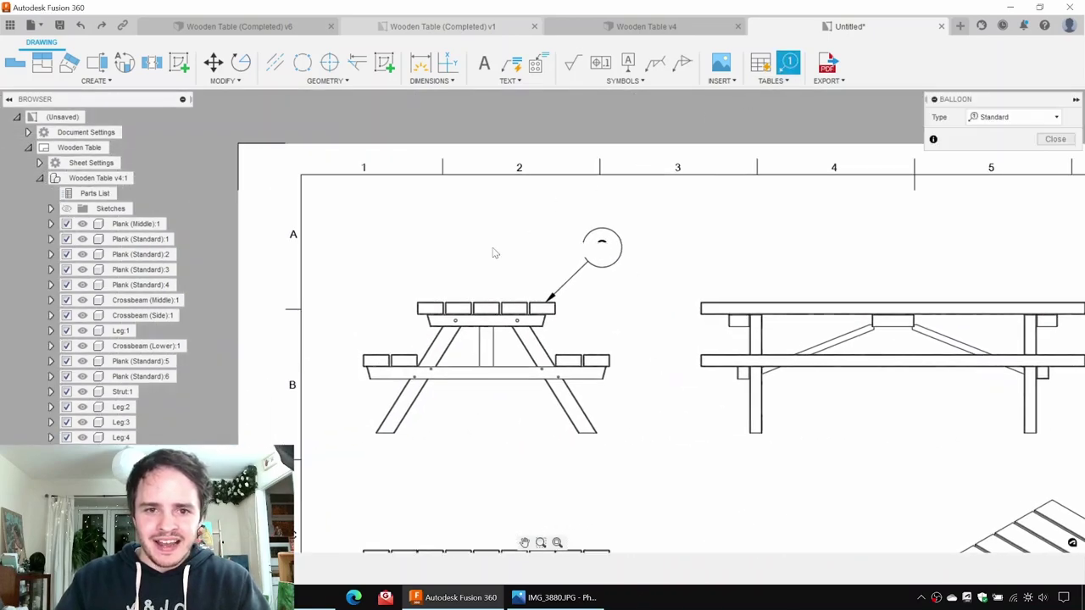
{"action": "scroll", "coordinate": [477, 260], "scroll_direction": "up", "scroll_amount": 2}
{"action": "left_click", "coordinate": [498, 309]}
{"action": "left_click", "coordinate": [542, 223]}
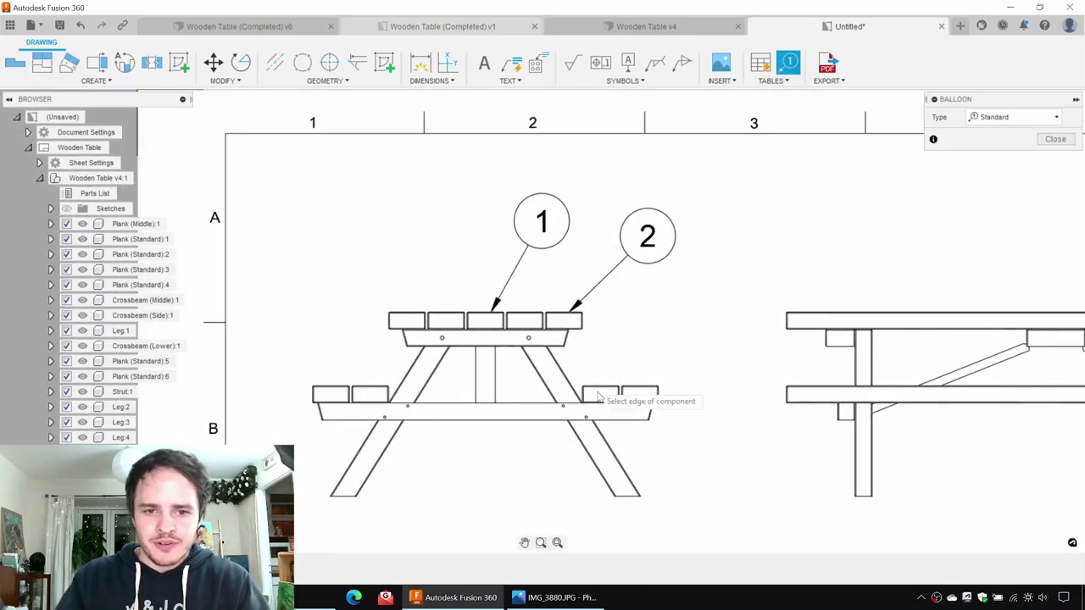
Step: Add standard balloons to the foot of the right leg and the end of the upper side crossbeam in the front view
{"action": "scroll", "coordinate": [593, 381], "scroll_direction": "down", "scroll_amount": 3}
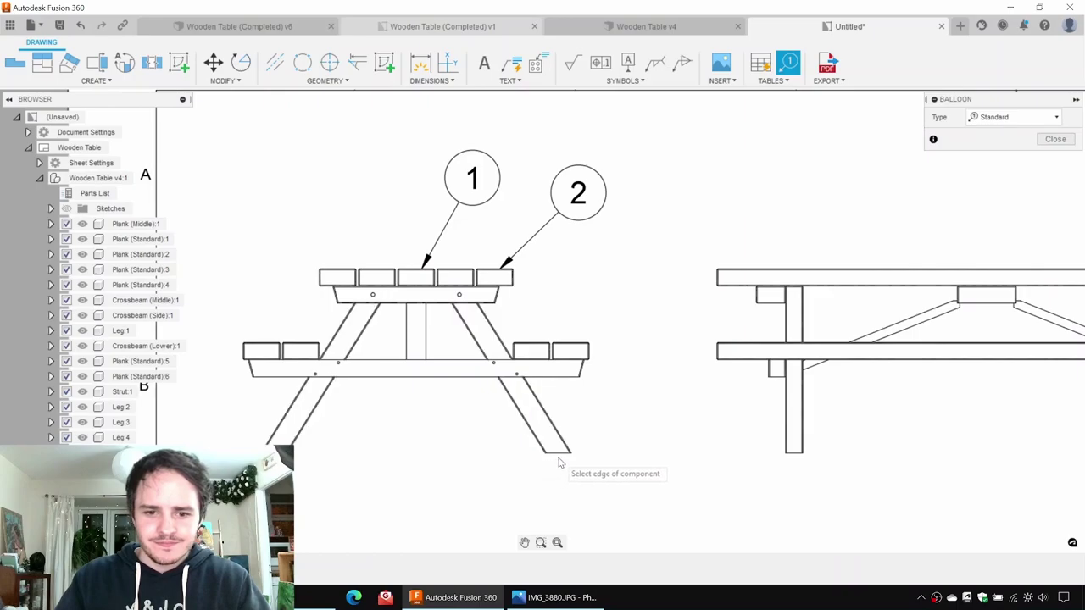
{"action": "left_click", "coordinate": [621, 511]}
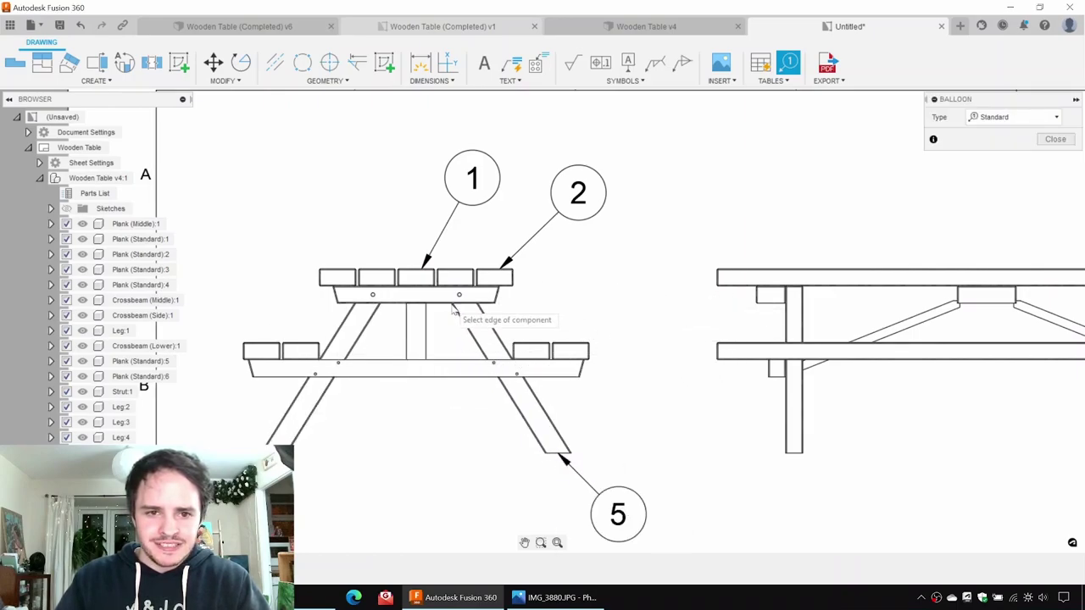
{"action": "left_click", "coordinate": [499, 295]}
{"action": "left_click", "coordinate": [608, 293]}
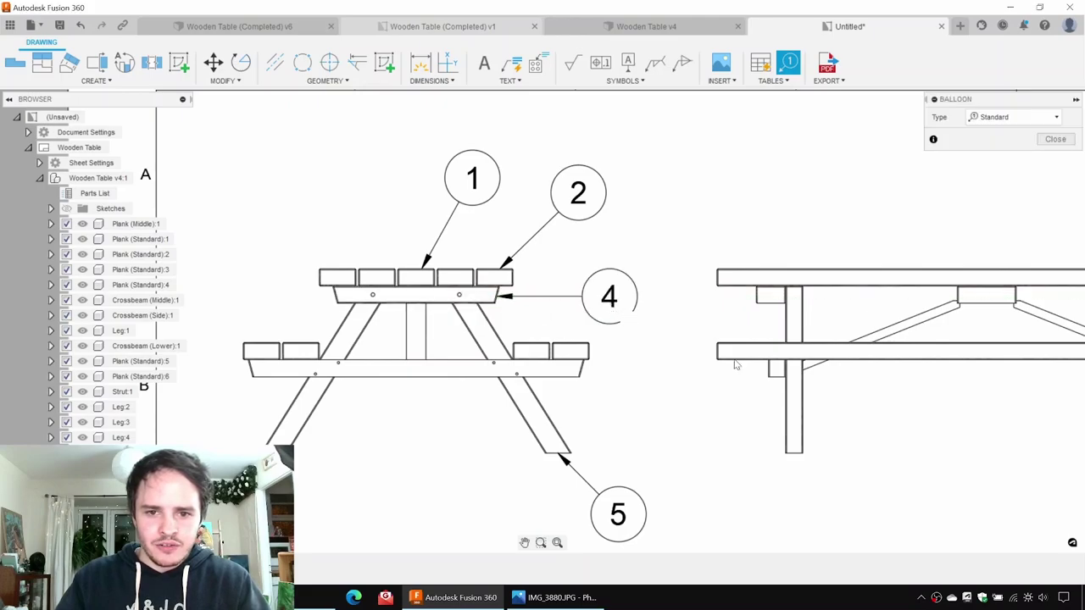
Step: Add standard balloons to the lower crossbeam and the upper side crossbeam at the near leg in the side view
{"action": "left_click", "coordinate": [555, 271]}
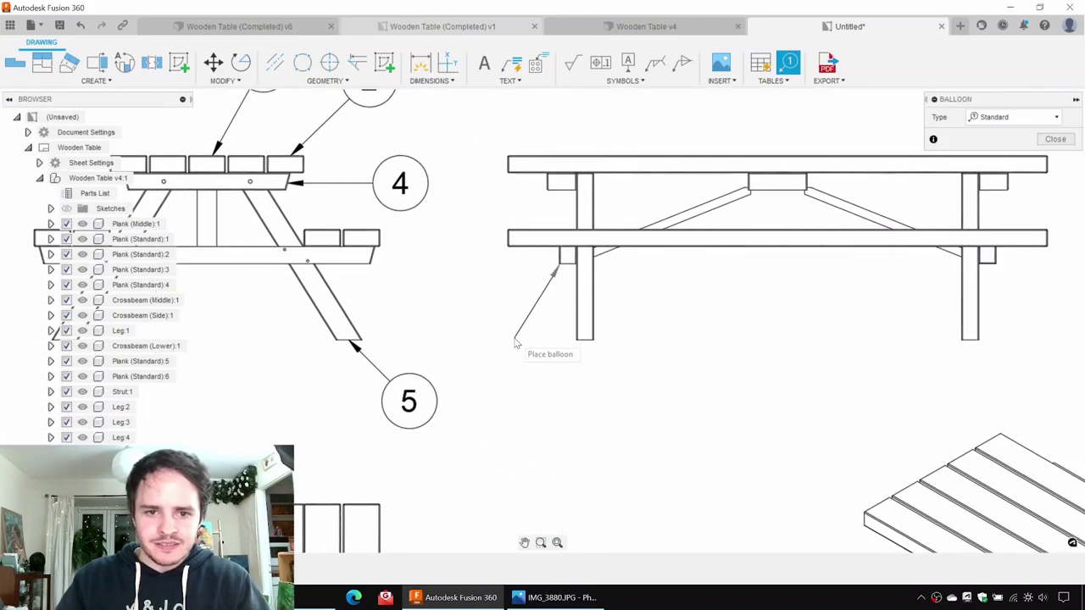
{"action": "left_click", "coordinate": [507, 352]}
{"action": "left_click", "coordinate": [546, 191]}
{"action": "left_click", "coordinate": [457, 229]}
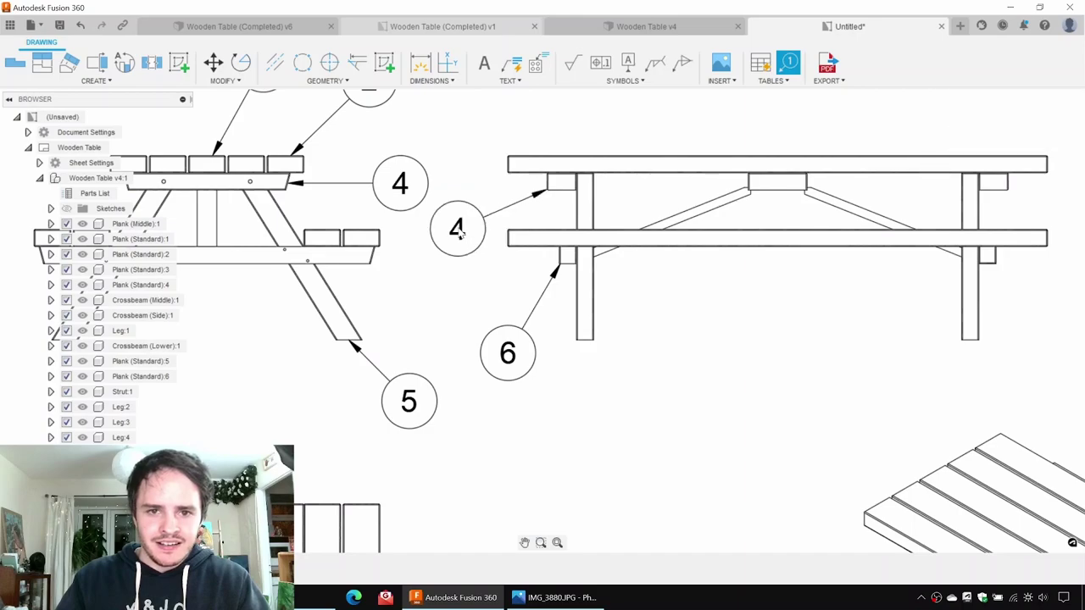
{"action": "middle_click_drag", "start_coordinate": [725, 292], "coordinate": [713, 277]}
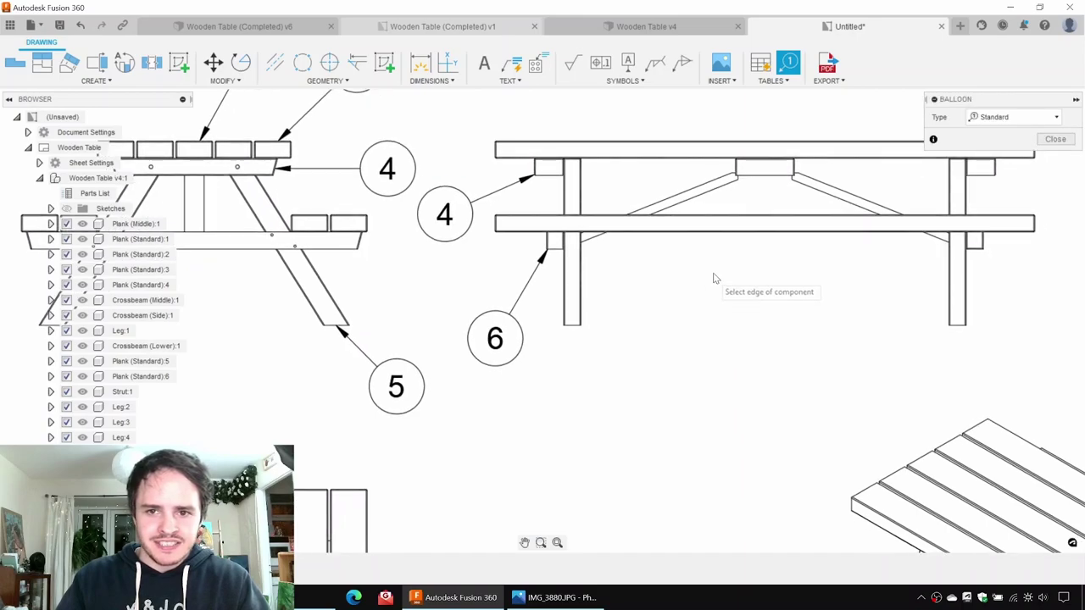
Step: Add standard balloons to the diagonal strut and the middle crossbeam, placed below the seat in the side view
{"action": "left_click", "coordinate": [677, 212]}
{"action": "left_click", "coordinate": [702, 305]}
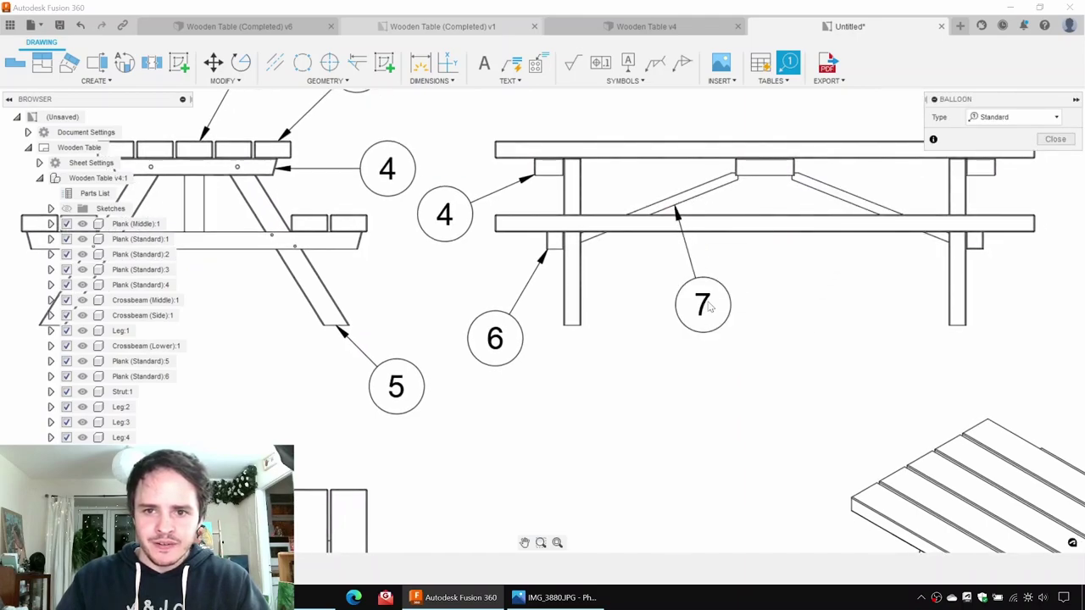
{"action": "left_click", "coordinate": [771, 180]}
{"action": "left_click", "coordinate": [814, 316]}
{"action": "key", "text": "Escape"}
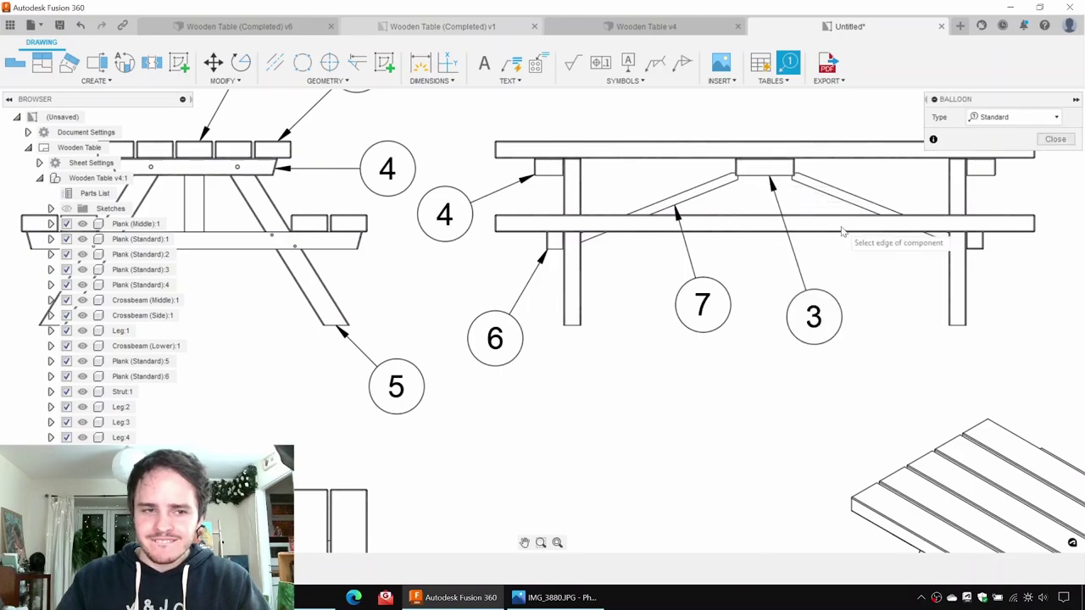
{"action": "scroll", "coordinate": [841, 229], "scroll_direction": "down", "scroll_amount": 4}
{"action": "middle_click_drag", "start_coordinate": [840, 229], "coordinate": [777, 255]}
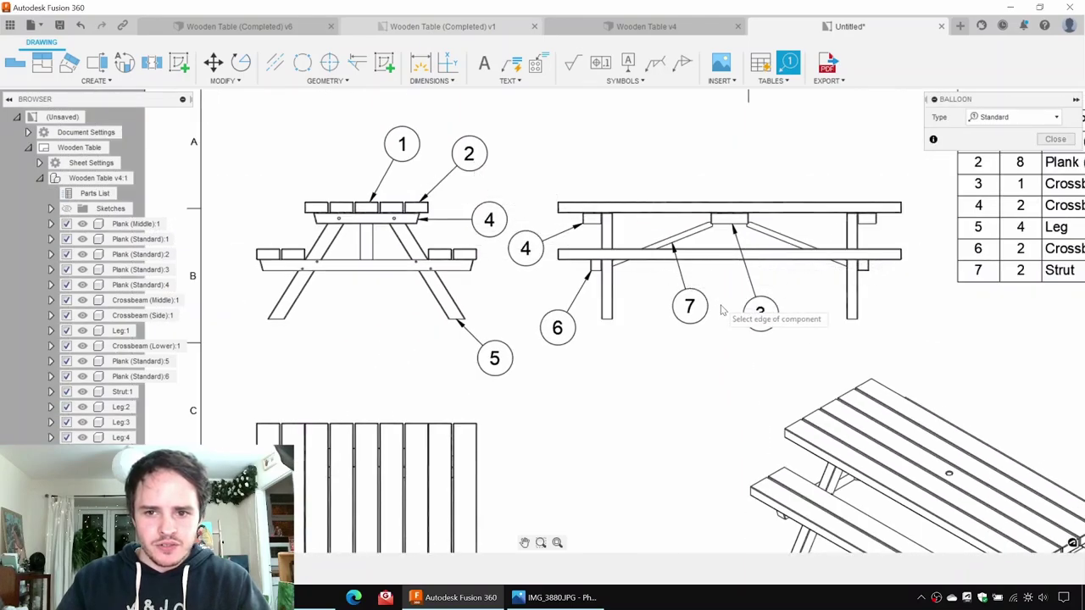
{"action": "key", "text": "Escape"}
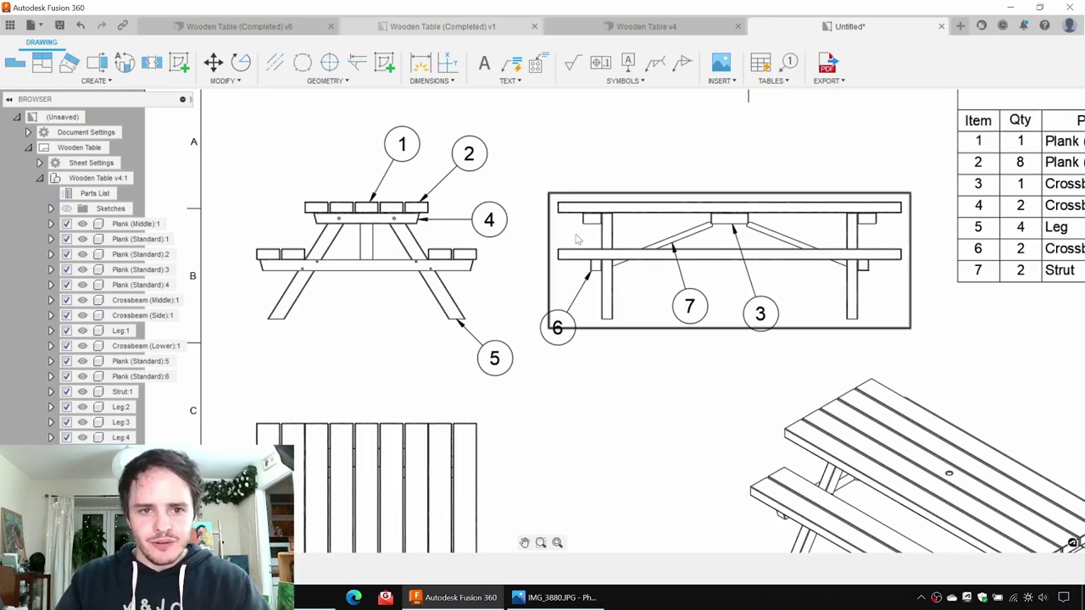
Step: Restore the side view's deleted item 4 balloon and delete the duplicate item 4 balloon from the front view
{"action": "key", "text": "ctrl+z"}
{"action": "left_click", "coordinate": [489, 219]}
{"action": "key", "text": "Delete"}
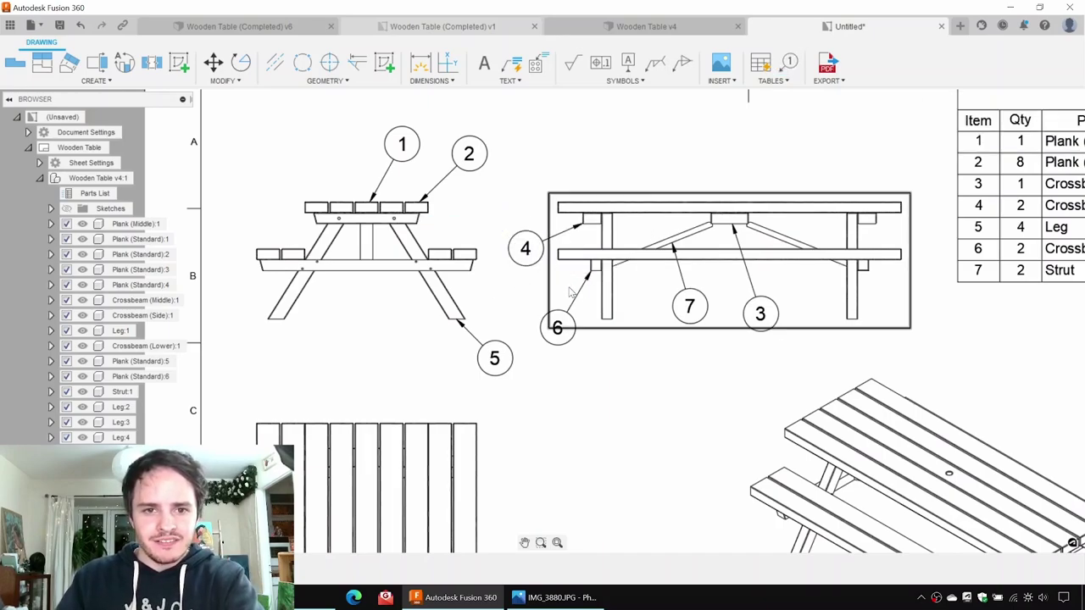
Step: Set the isometric view's style to Shaded
{"action": "scroll", "coordinate": [674, 295], "scroll_direction": "down", "scroll_amount": 5}
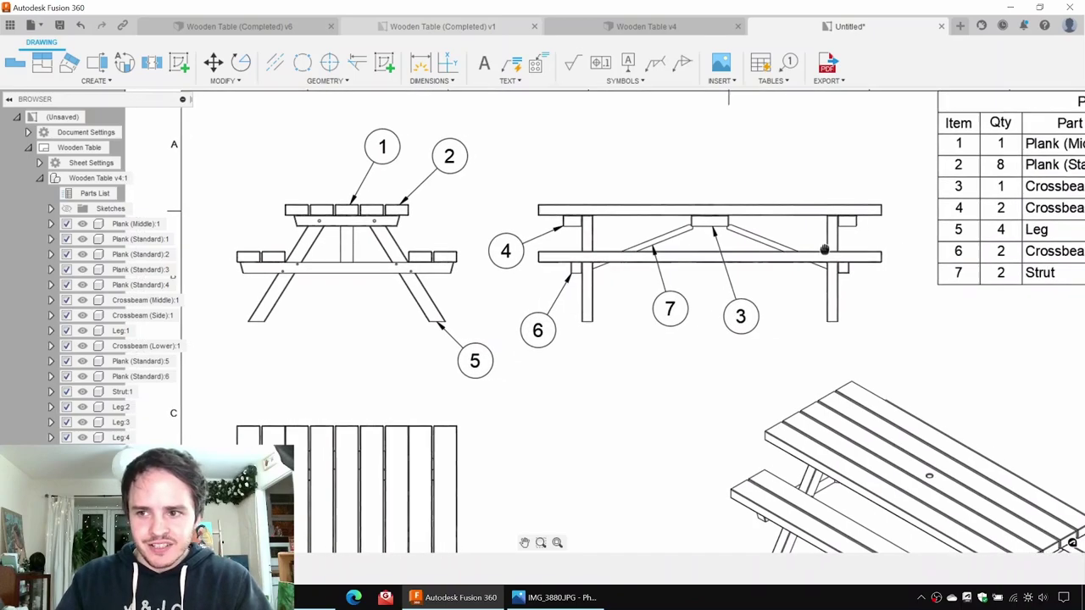
{"action": "middle_click_drag", "start_coordinate": [753, 315], "coordinate": [703, 236]}
{"action": "left_click_drag", "start_coordinate": [773, 317], "coordinate": [835, 346]}
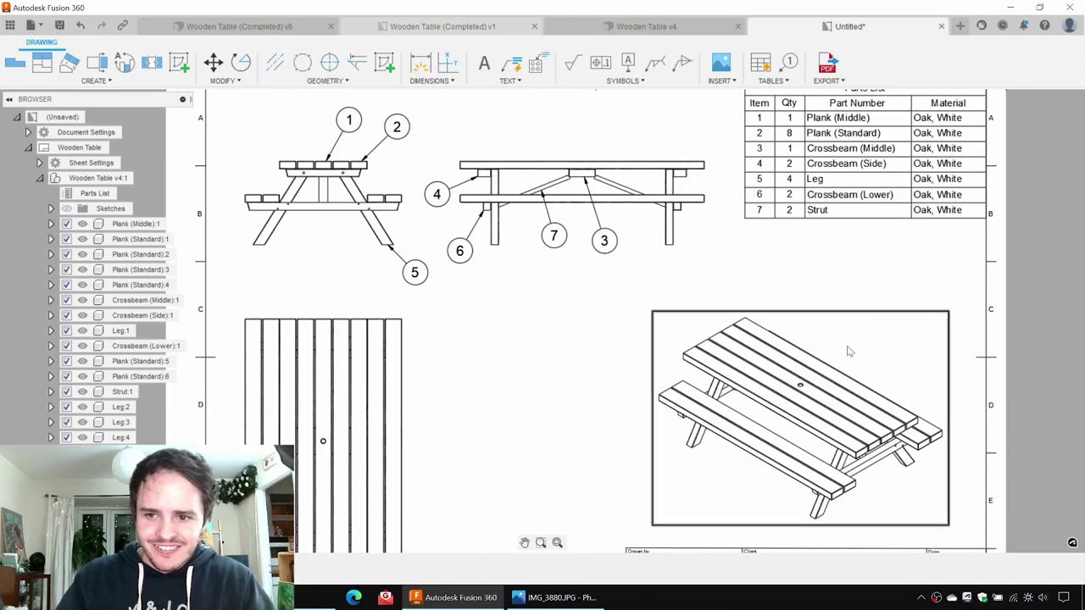
{"action": "double_click", "coordinate": [865, 326]}
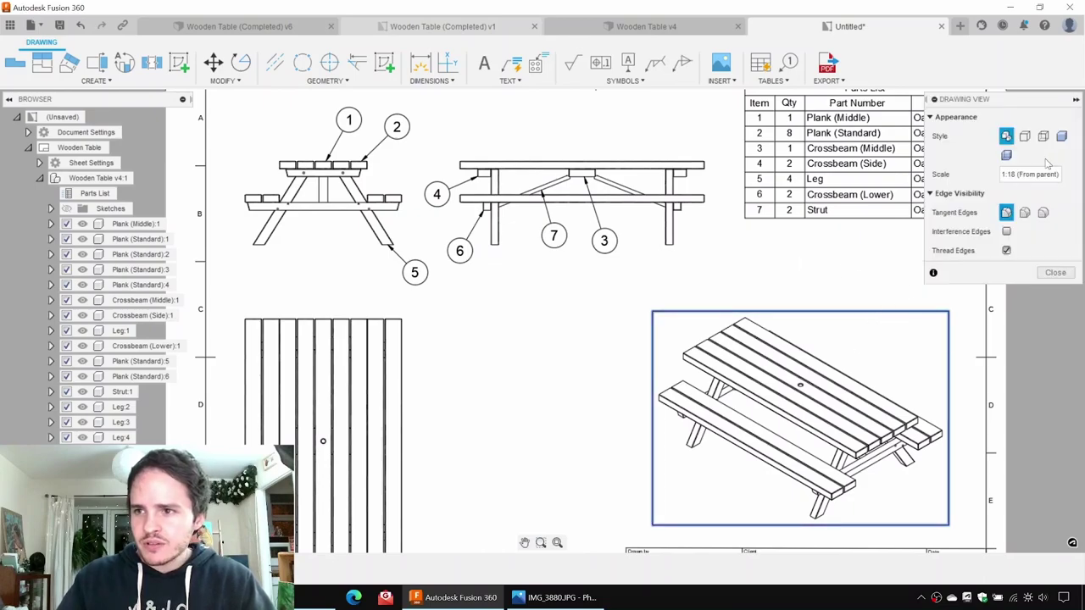
{"action": "left_click", "coordinate": [1062, 137]}
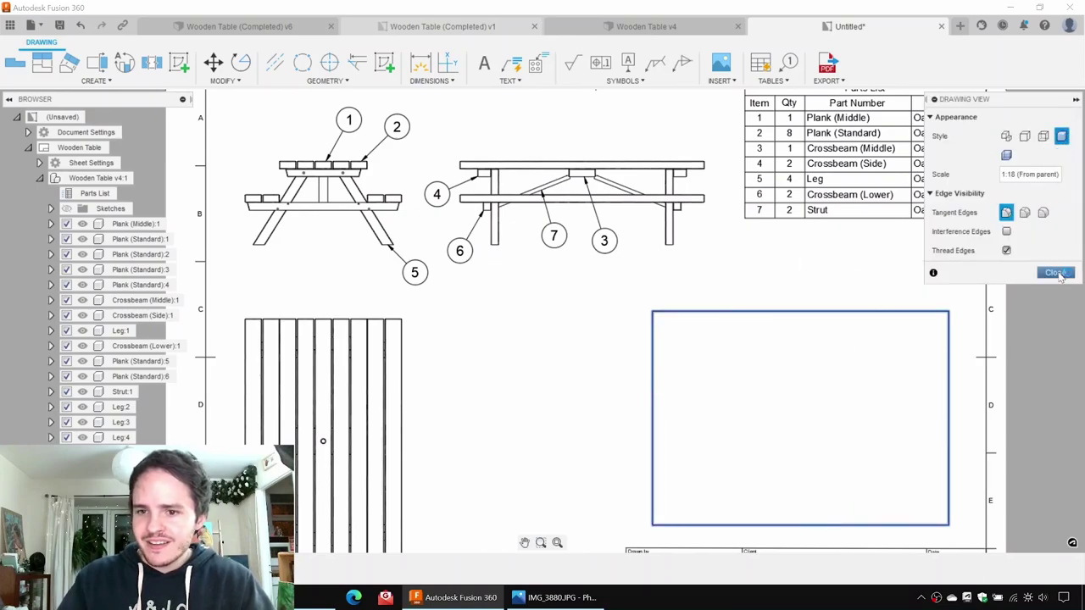
{"action": "left_click", "coordinate": [1055, 273]}
{"action": "scroll", "coordinate": [851, 269], "scroll_direction": "down", "scroll_amount": 3}
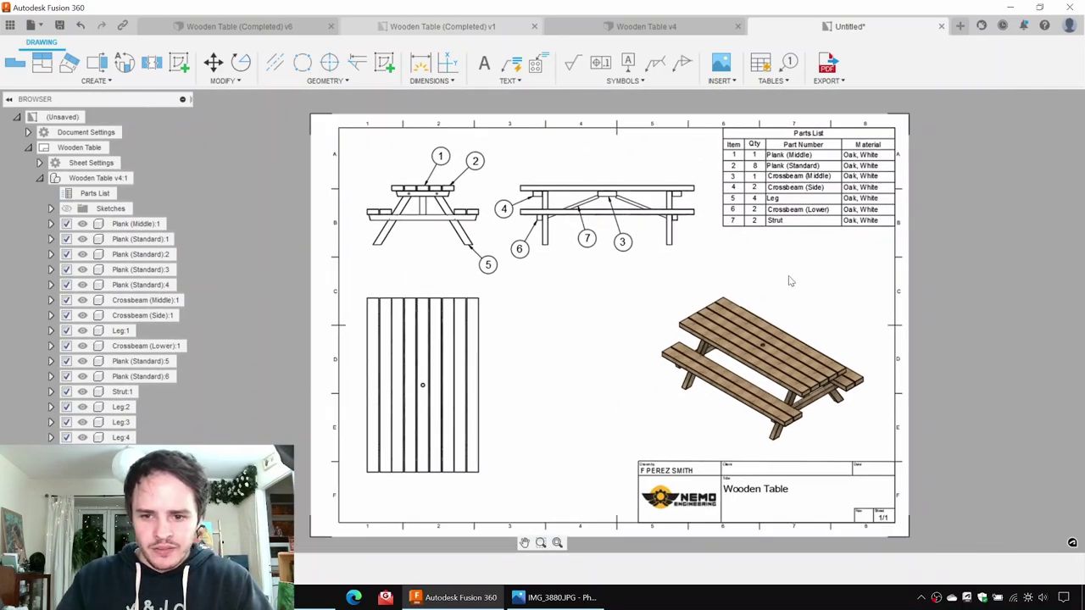
Step: Save the drawing as Wooden Table in the Model 010 - Wooden Table folder and check it in the project files
{"action": "key", "text": "ctrl+s"}
{"action": "double_click", "coordinate": [412, 191]}
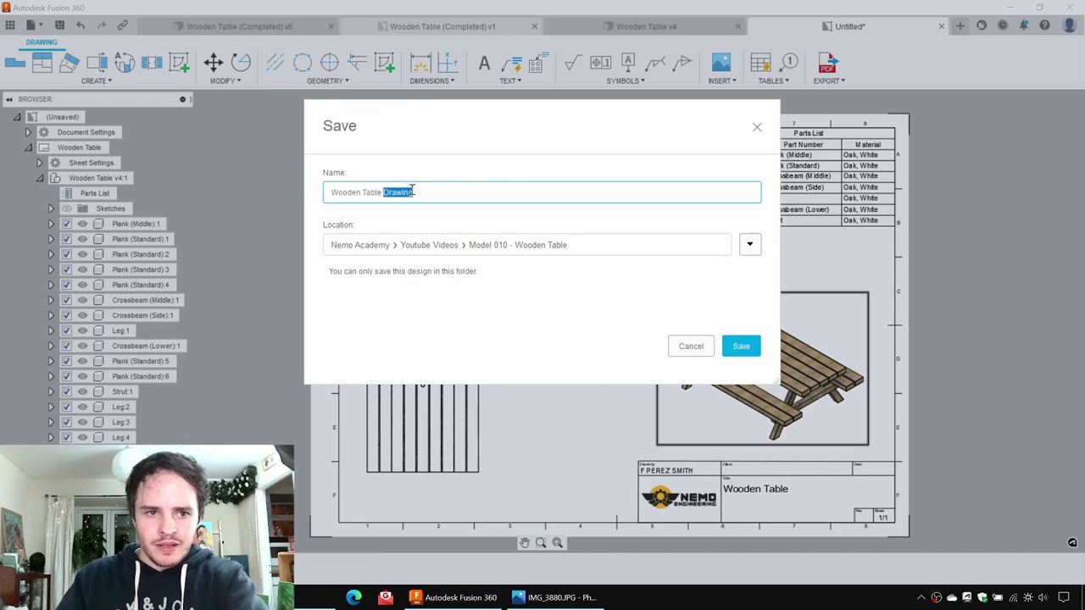
{"action": "left_click", "coordinate": [742, 346]}
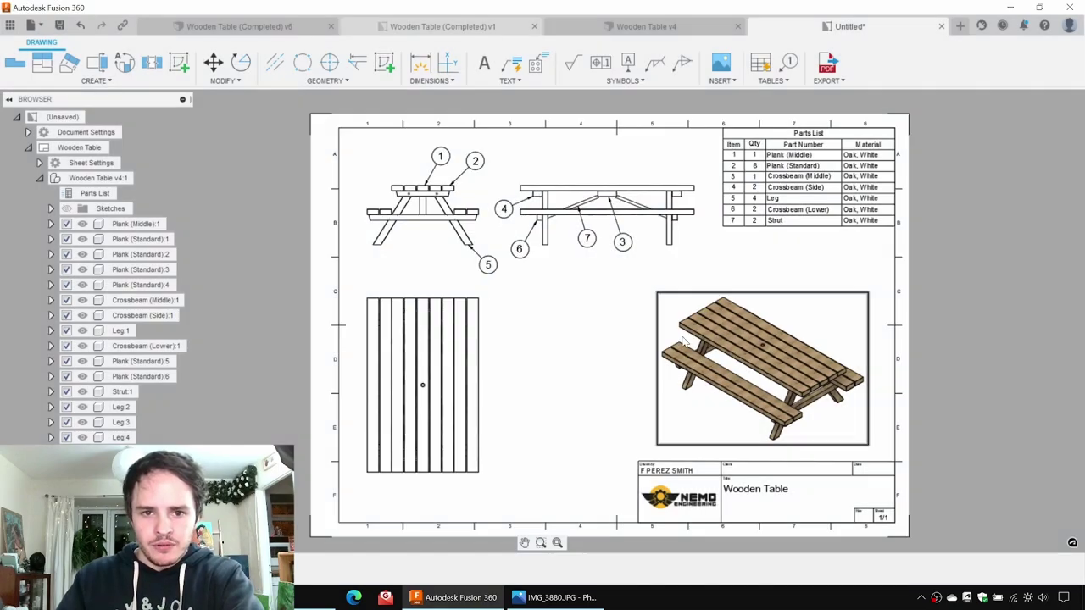
{"action": "left_click", "coordinate": [10, 26]}
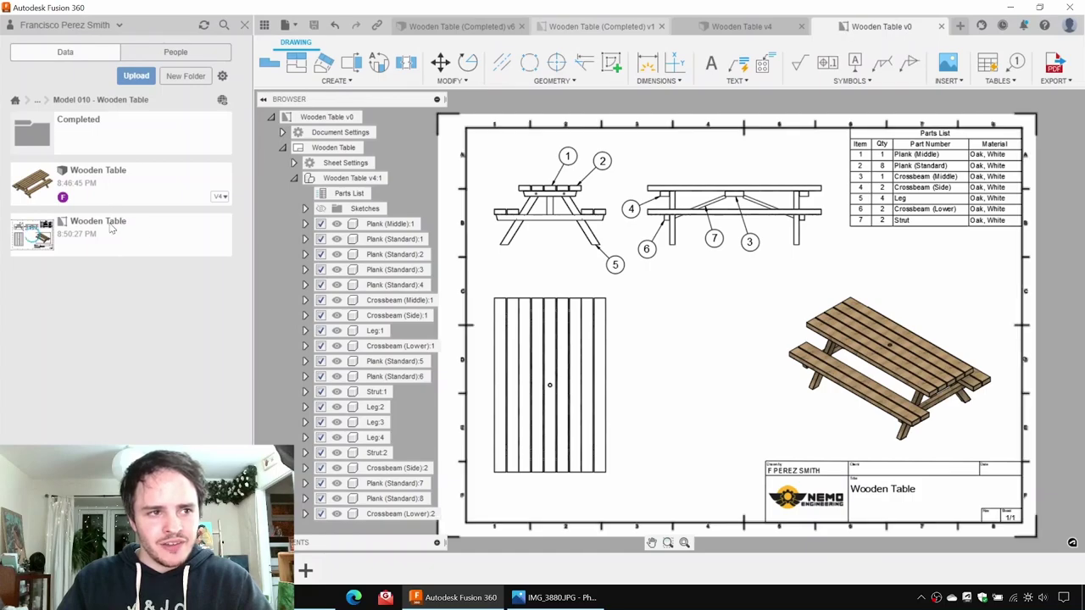
{"action": "left_click", "coordinate": [264, 26]}
Step: Fill in the title block's Client field with "You, the viewer! Happy Friday"
{"action": "middle_click_drag", "start_coordinate": [815, 407], "coordinate": [700, 349]}
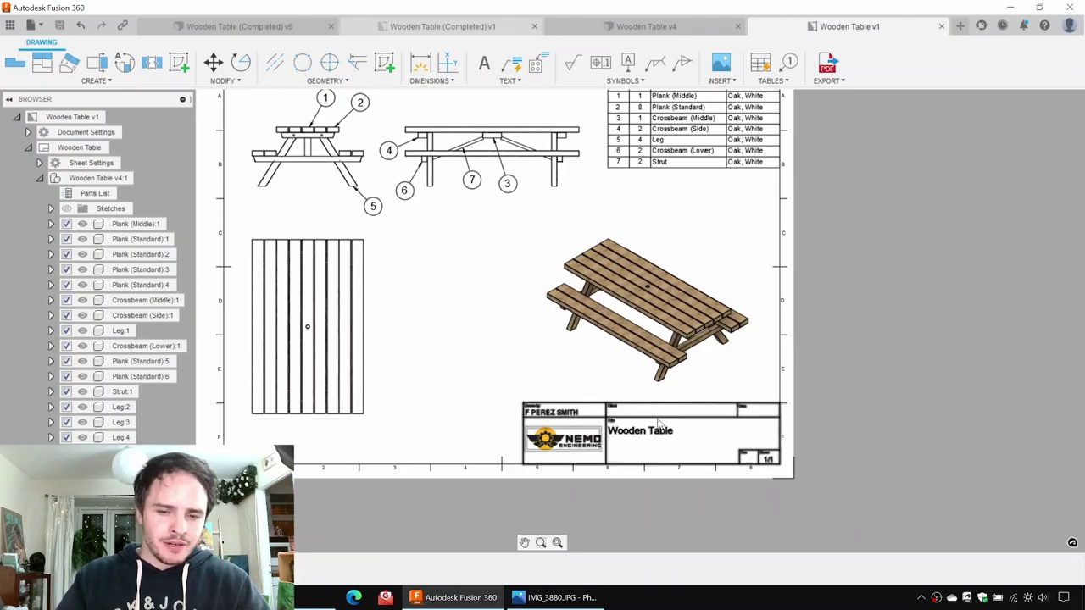
{"action": "scroll", "coordinate": [657, 424], "scroll_direction": "up", "scroll_amount": 5}
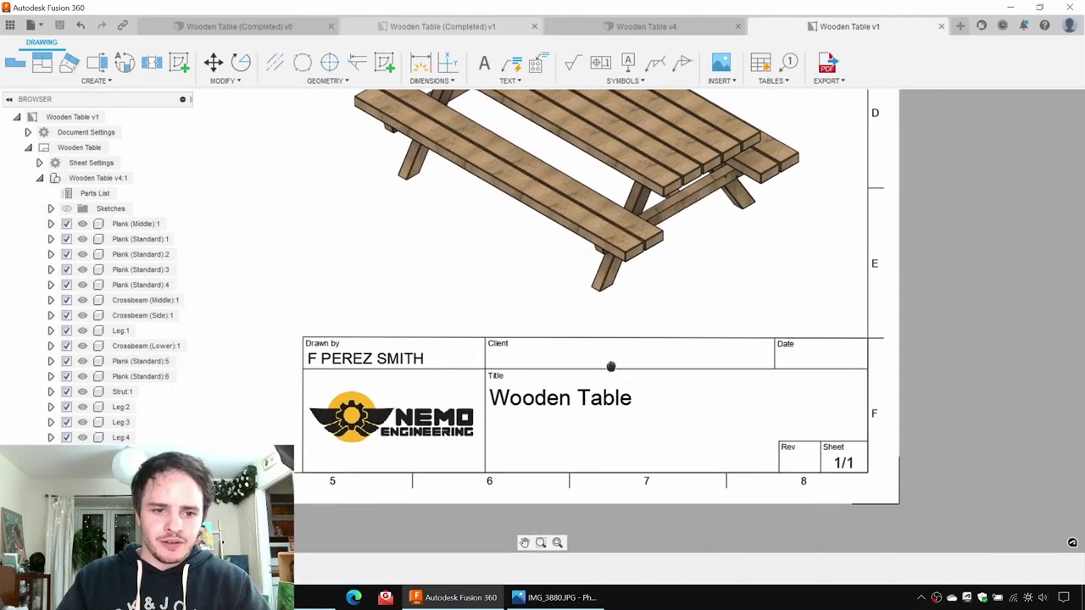
{"action": "double_click", "coordinate": [490, 343]}
{"action": "left_click", "coordinate": [445, 258]}
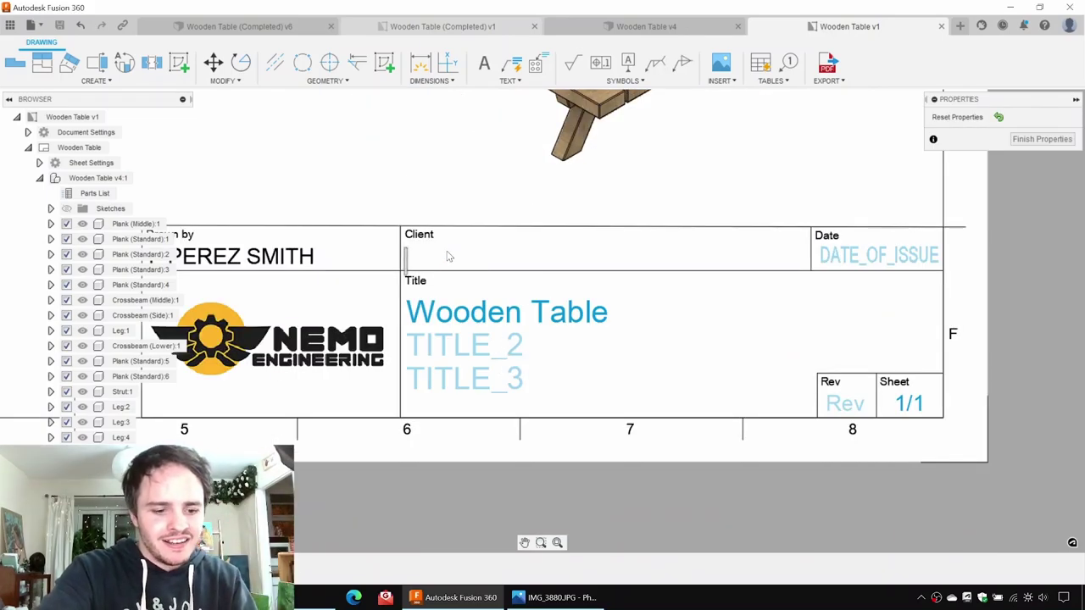
{"action": "type", "text": "You, the viewer! Happy Friday"}
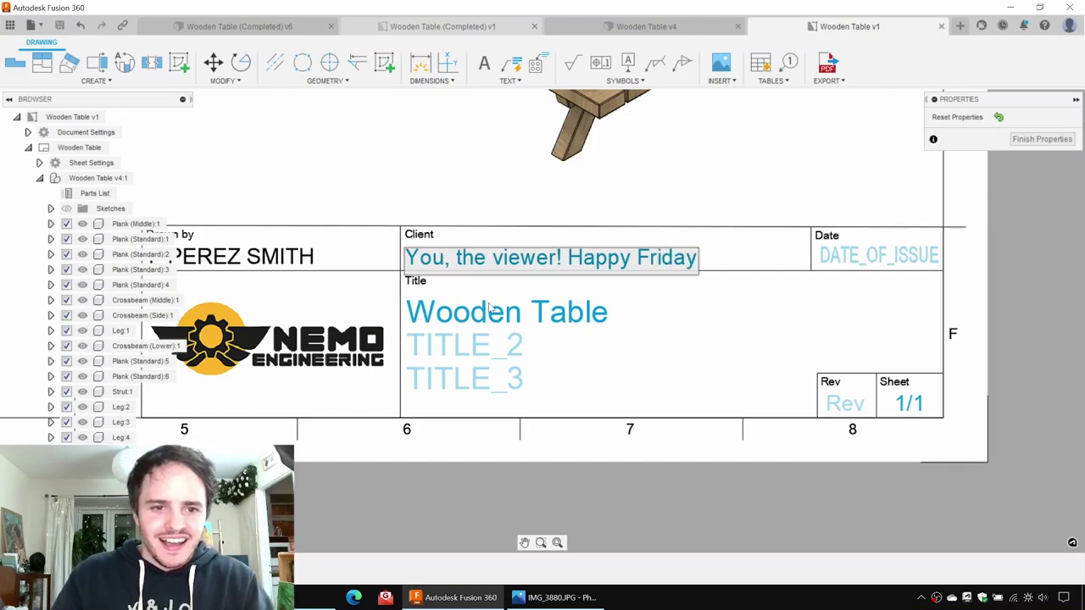
{"action": "key", "text": "Return"}
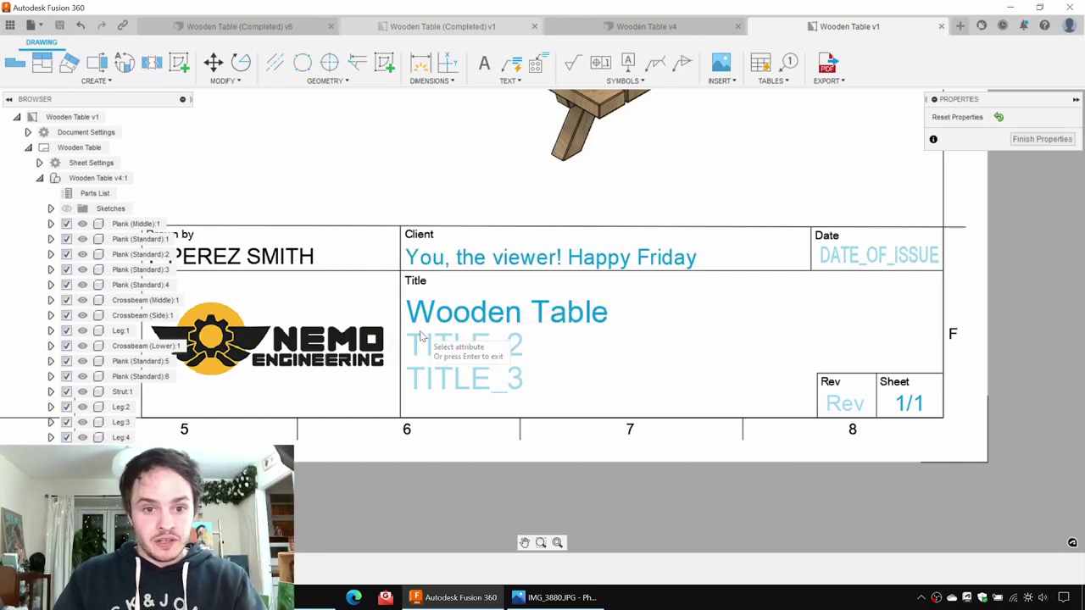
Step: Set the title block's second title line to "Table design that I stole from a park"
{"action": "left_click", "coordinate": [424, 345]}
{"action": "type", "text": "T"}
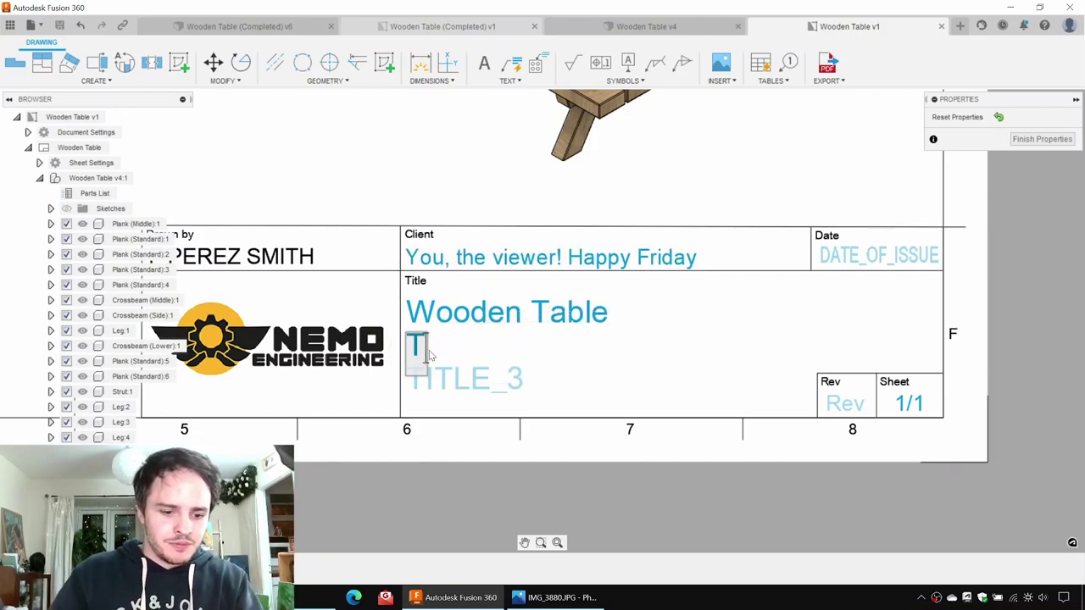
{"action": "type", "text": "able design that "}
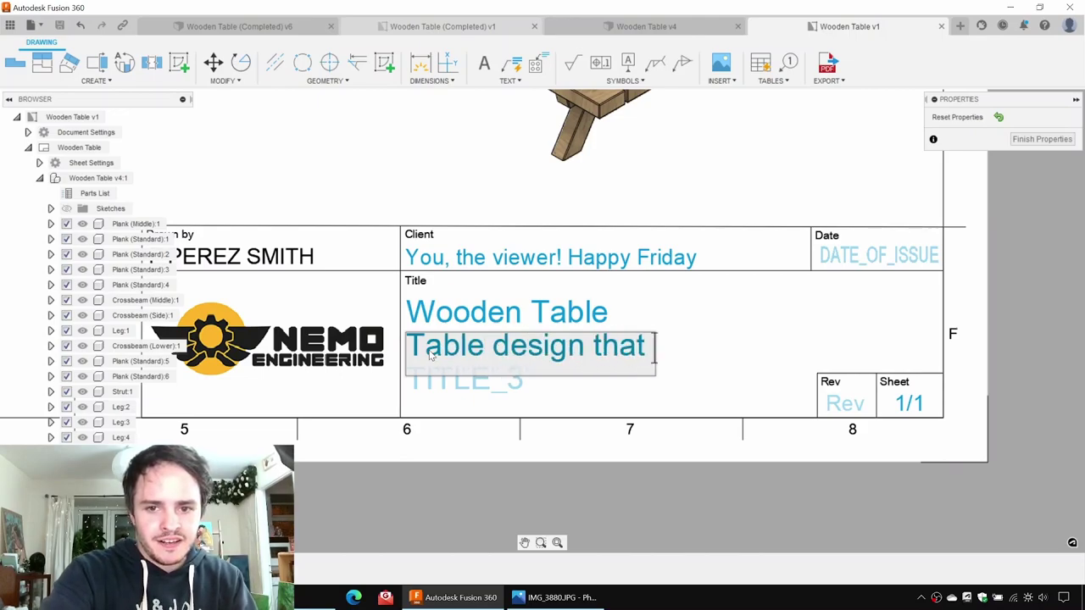
{"action": "type", "text": "I stole from a "}
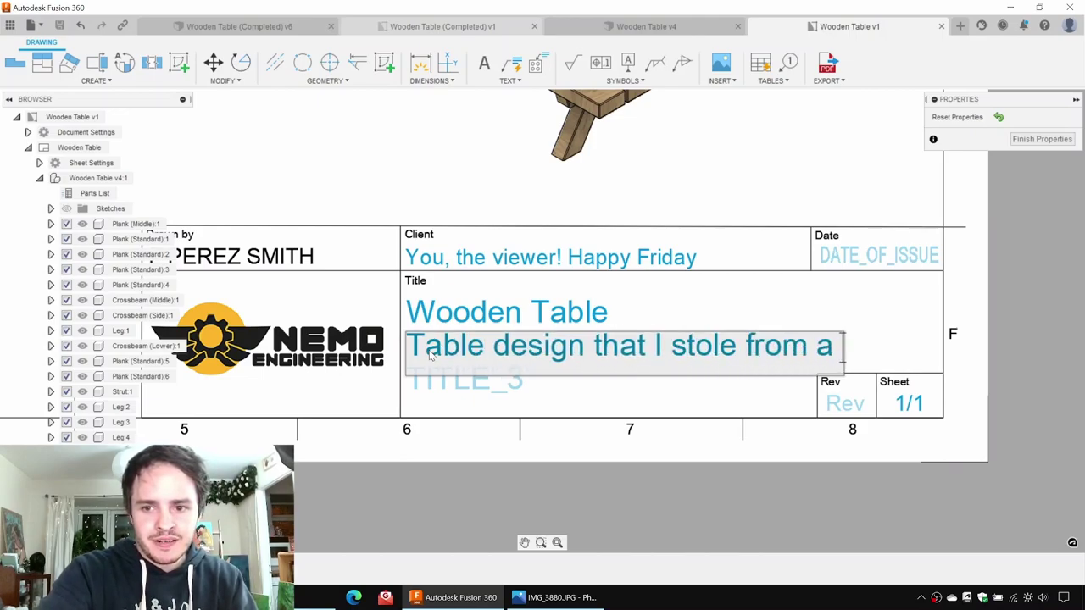
{"action": "type", "text": "park"}
{"action": "key", "text": "Return"}
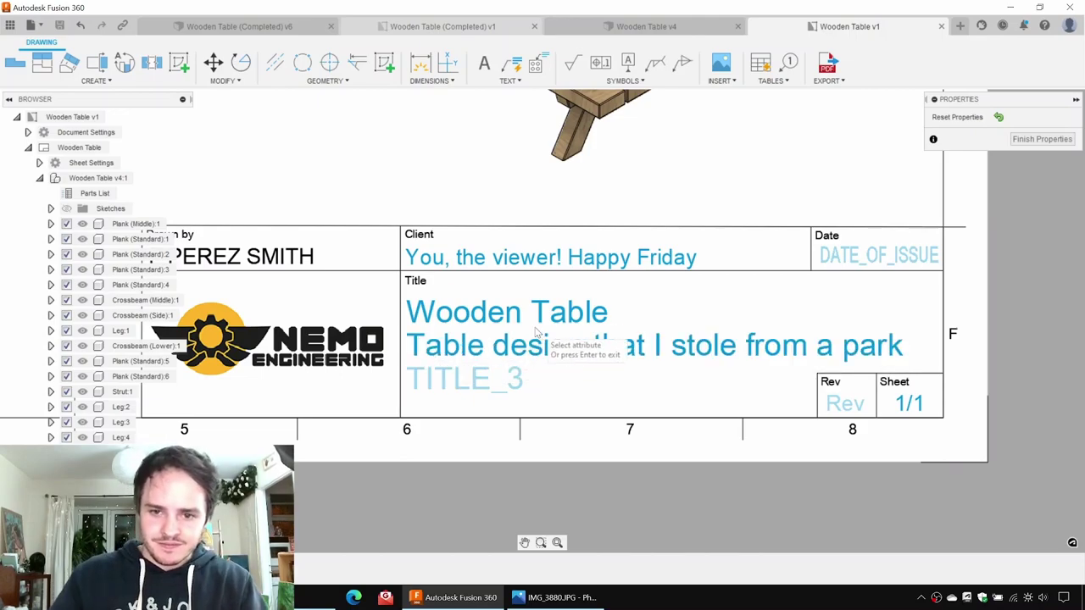
Step: Set the title block's revision to 0 and the date to 01/05/2019, and finish editing its properties
{"action": "left_click", "coordinate": [845, 405]}
{"action": "type", "text": "0"}
{"action": "left_click", "coordinate": [843, 251]}
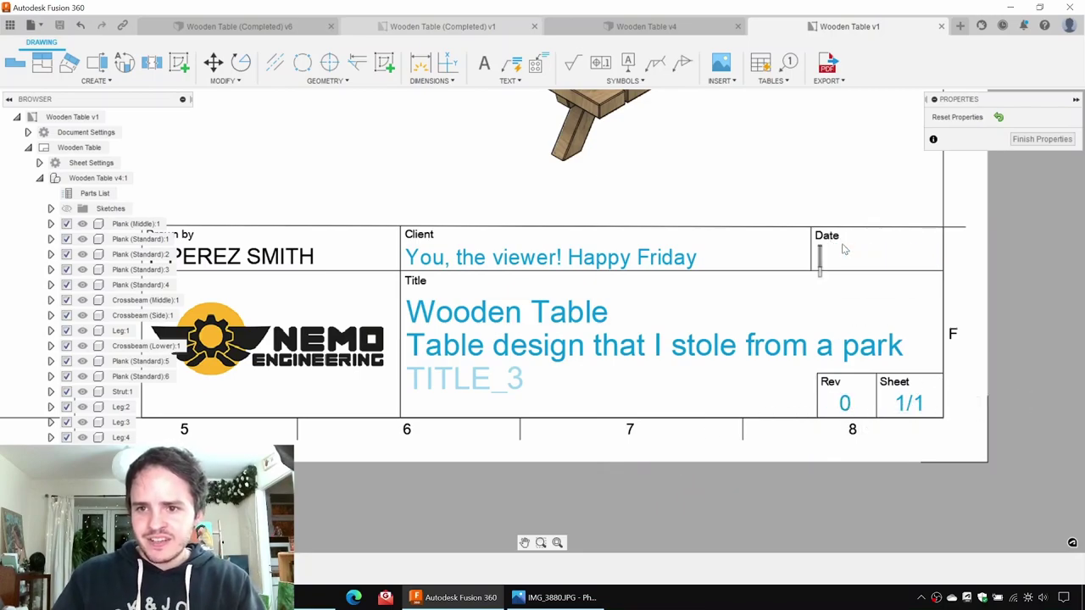
{"action": "type", "text": "1/"}
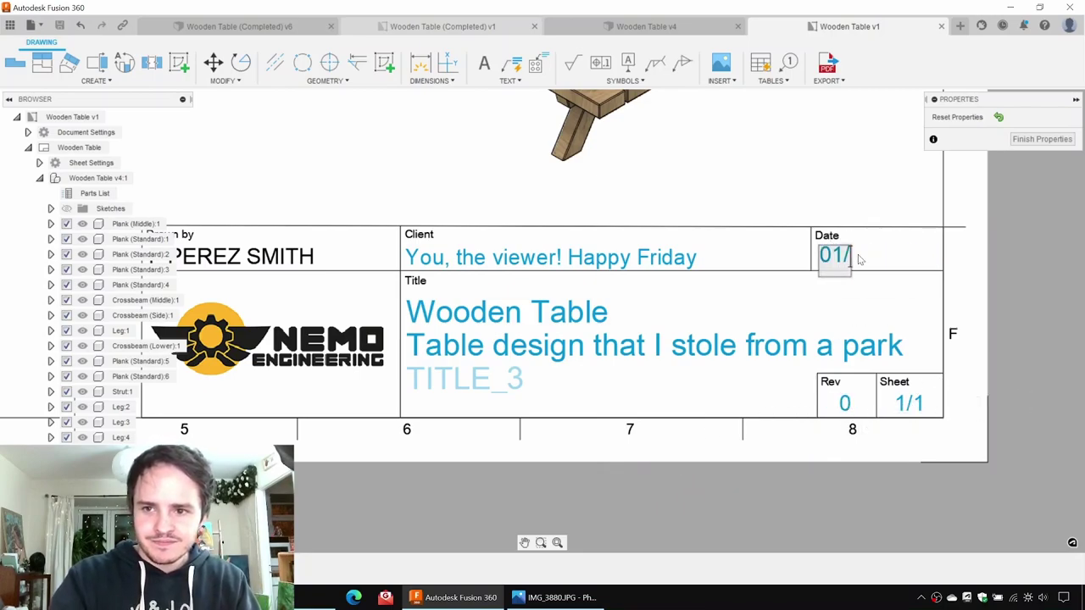
{"action": "type", "text": "05/2019"}
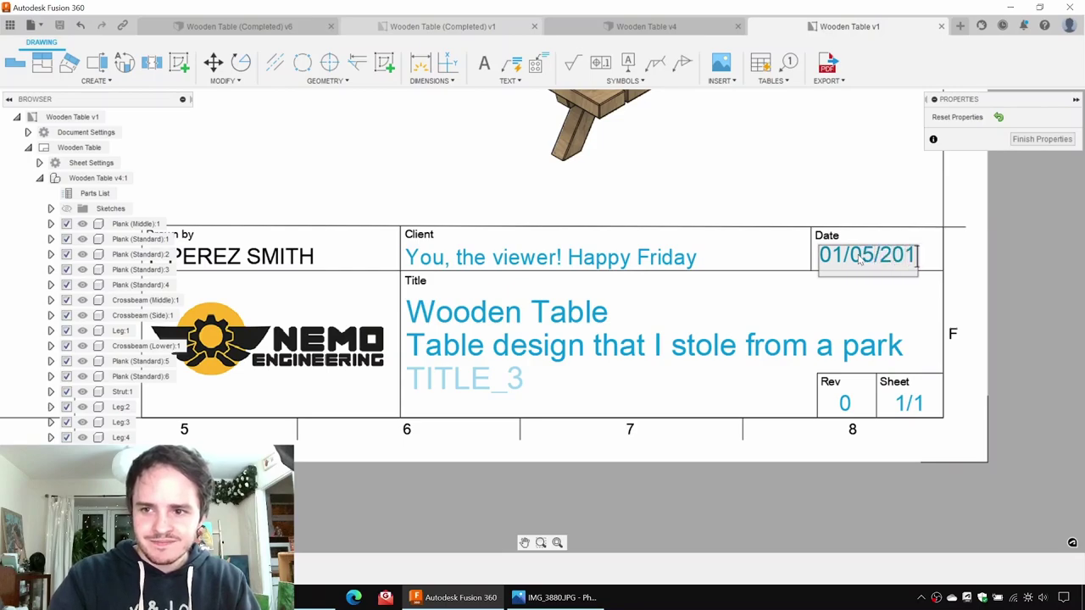
{"action": "key", "text": "Return"}
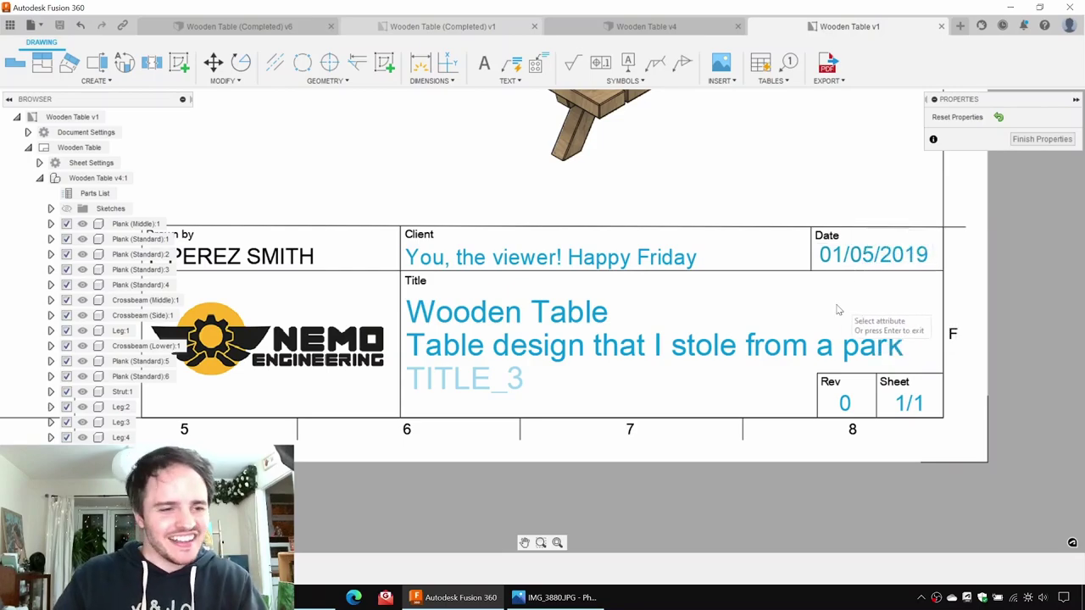
{"action": "middle_click", "coordinate": [766, 306]}
{"action": "middle_click", "coordinate": [766, 307]}
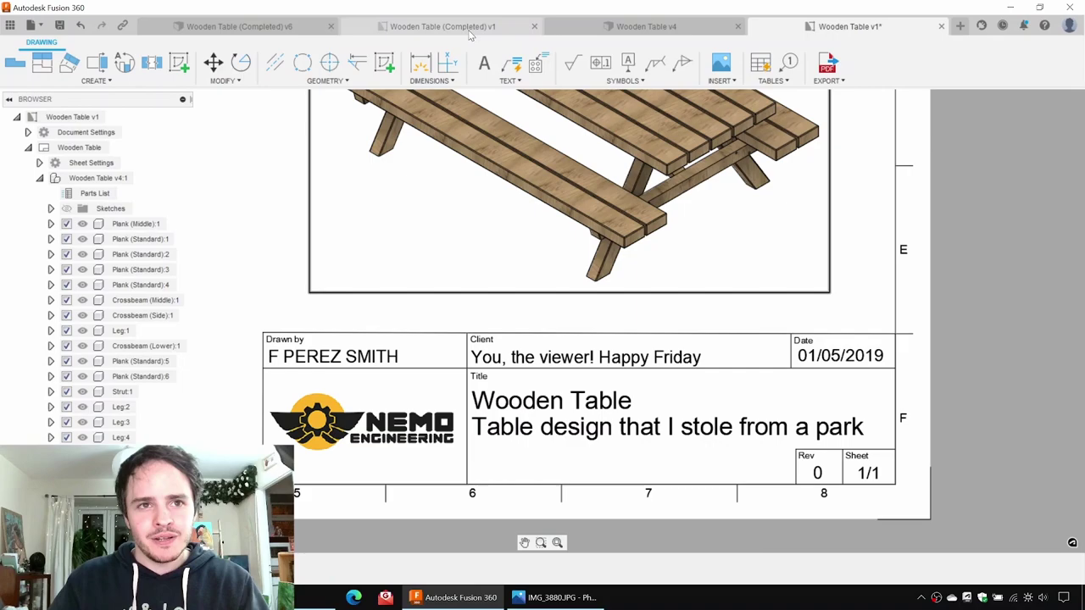
Step: View the Wooden Table (Completed) drawing, and inspect the tabletop planks and the Plank (Middle) component in the Wooden Table model
{"action": "left_click", "coordinate": [468, 29]}
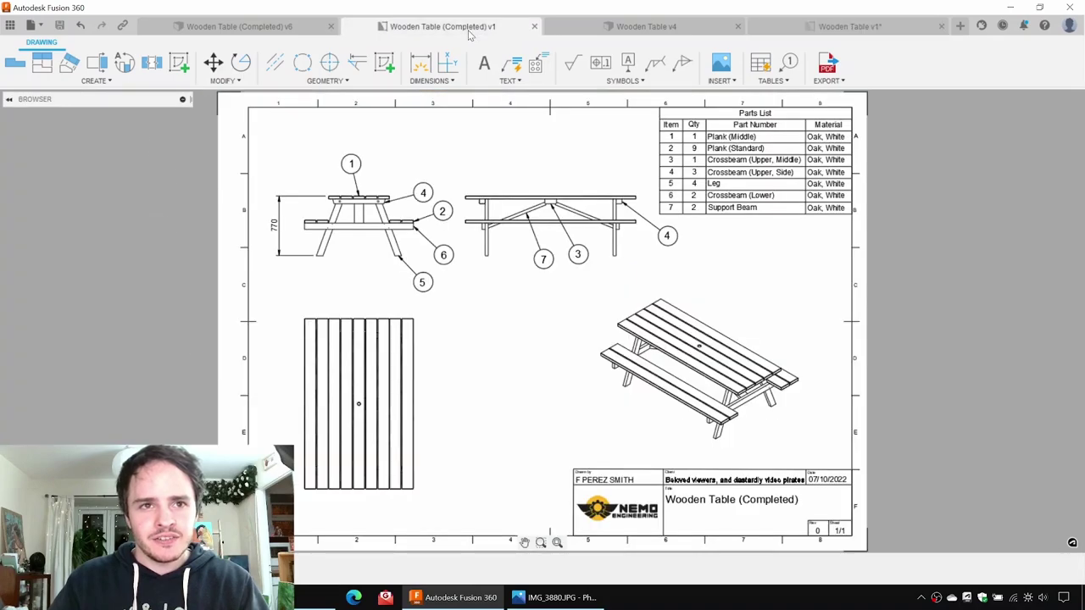
{"action": "left_click", "coordinate": [648, 28]}
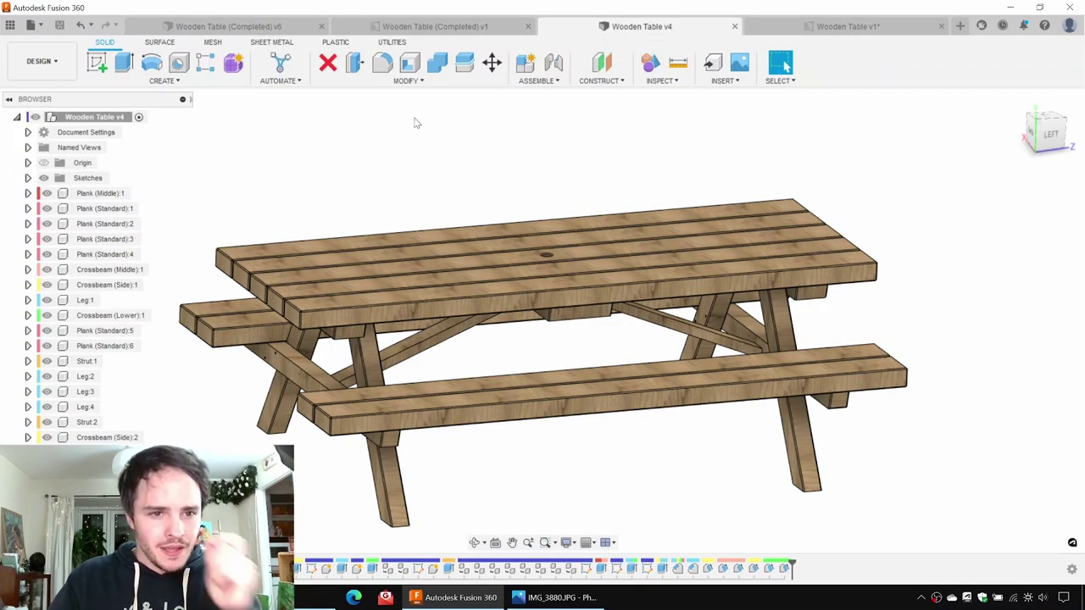
{"action": "left_click", "coordinate": [345, 273]}
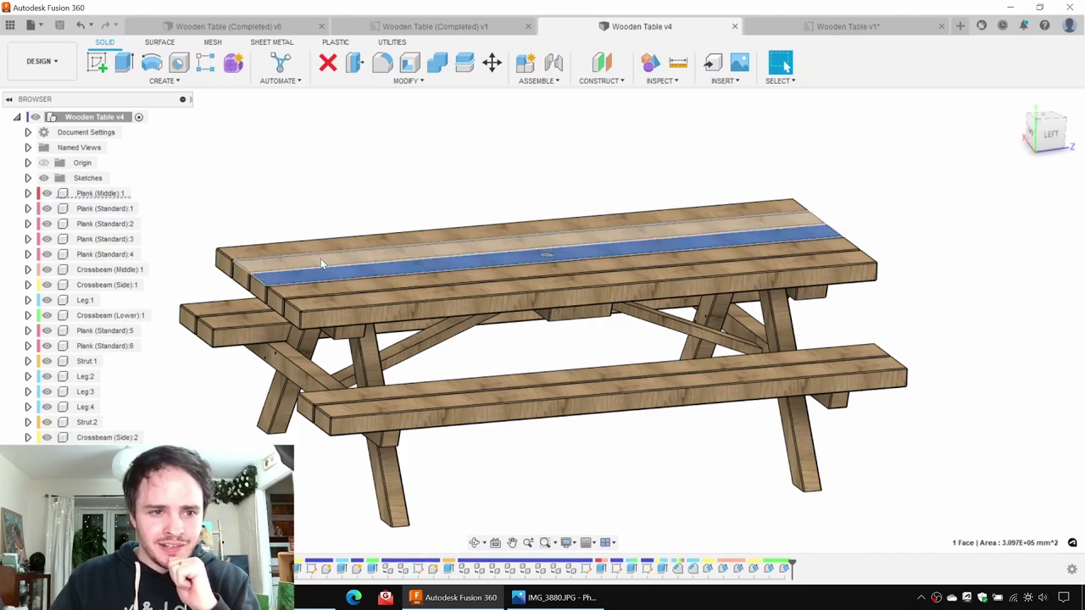
{"action": "left_click", "coordinate": [320, 254]}
{"action": "left_click", "coordinate": [317, 245]}
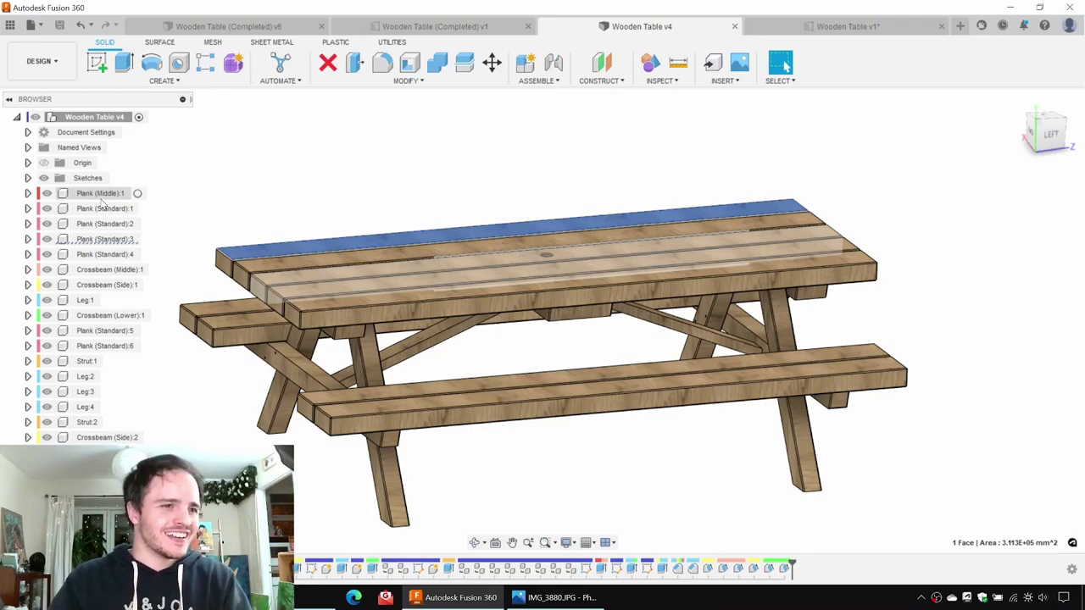
{"action": "left_click", "coordinate": [102, 196]}
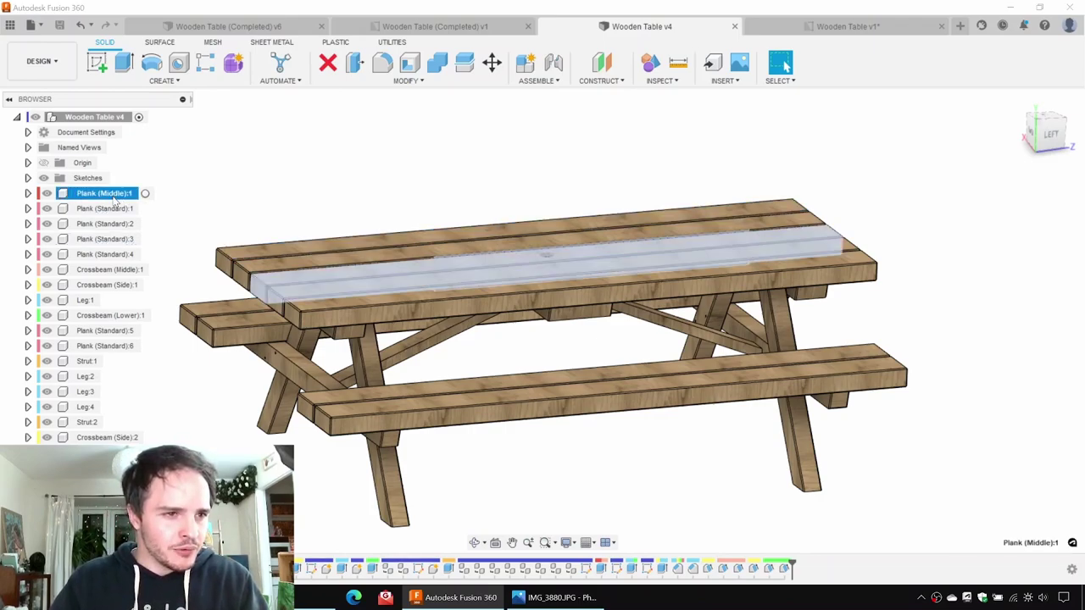
Step: Set the Plank (Middle) component's description to "Deburred wooden plank with hole" in its properties
{"action": "right_click", "coordinate": [110, 196]}
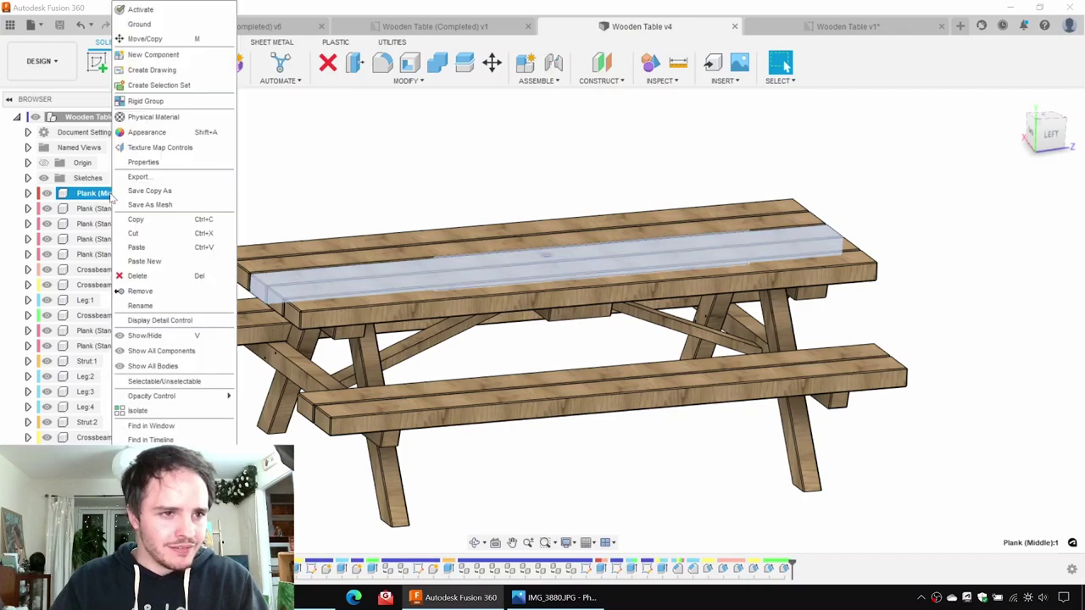
{"action": "left_click", "coordinate": [156, 163]}
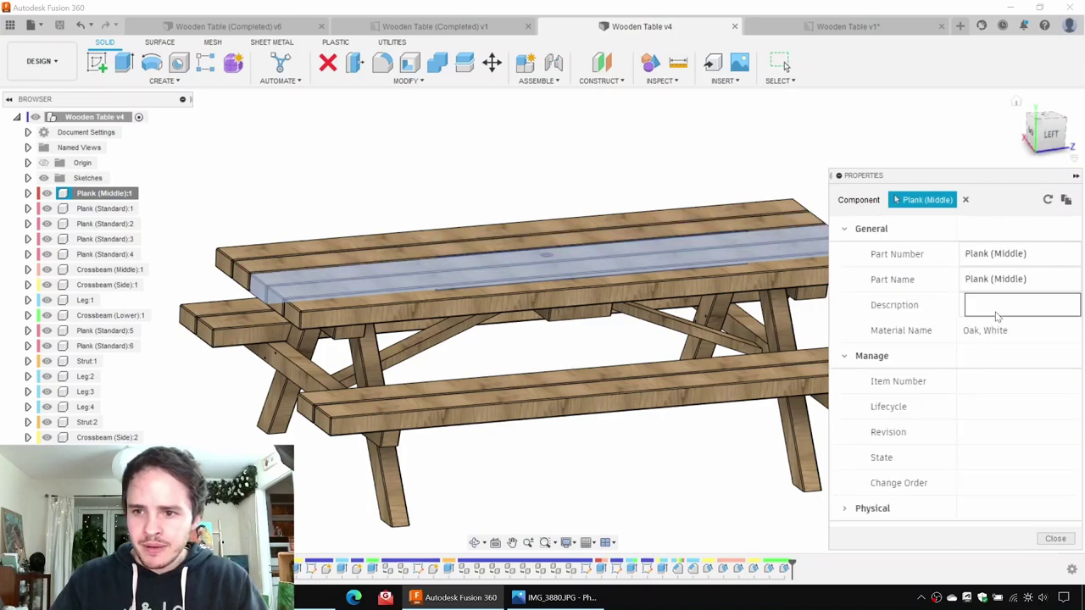
{"action": "left_click", "coordinate": [1002, 309]}
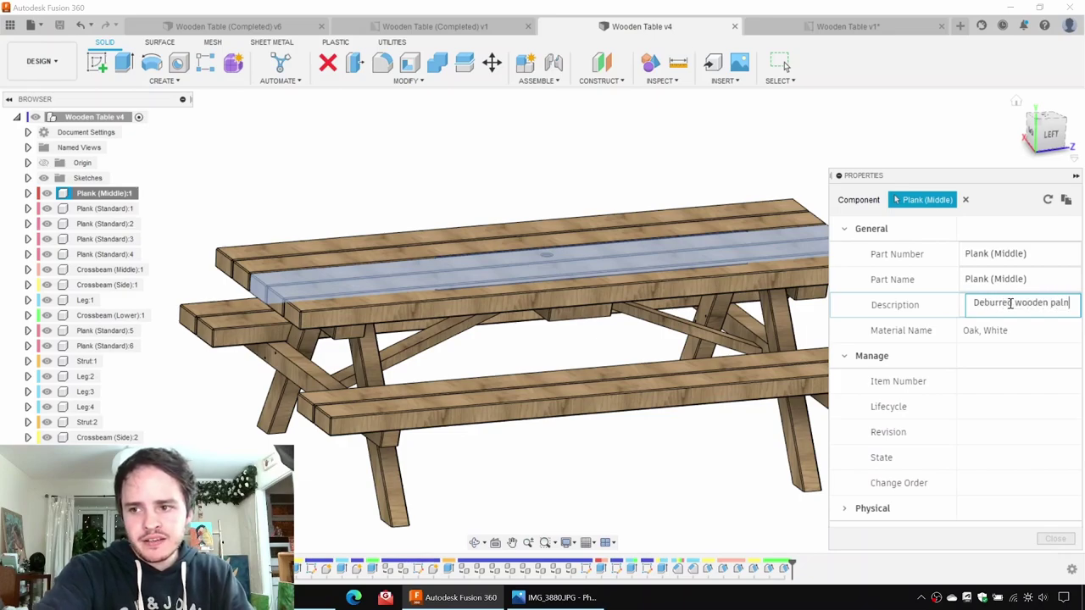
{"action": "type", "text": "Deburred wooden plank"}
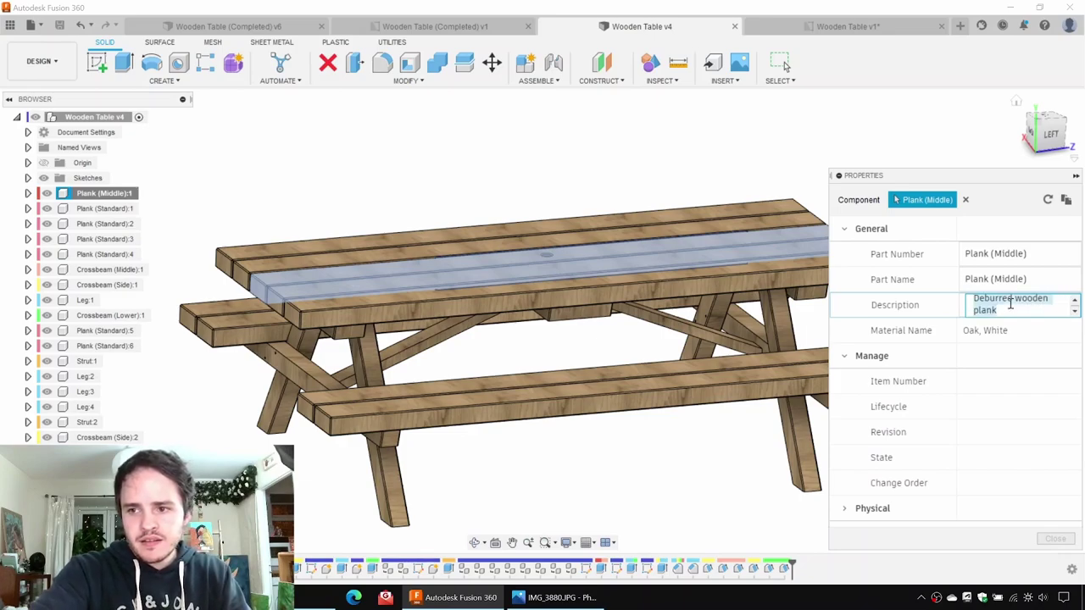
{"action": "type", "text": " with hole"}
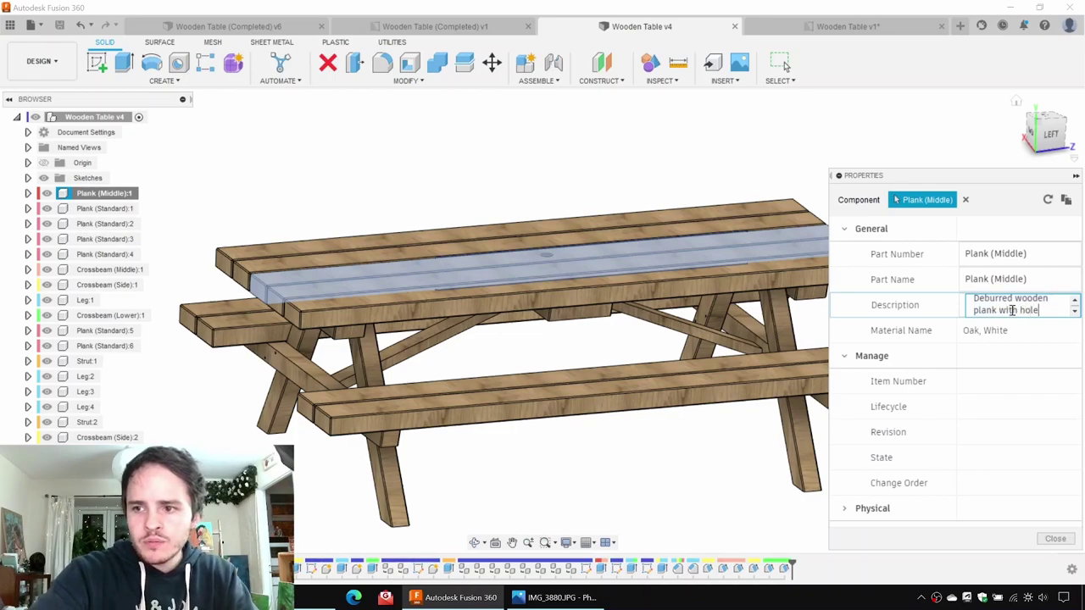
{"action": "key", "text": "Return"}
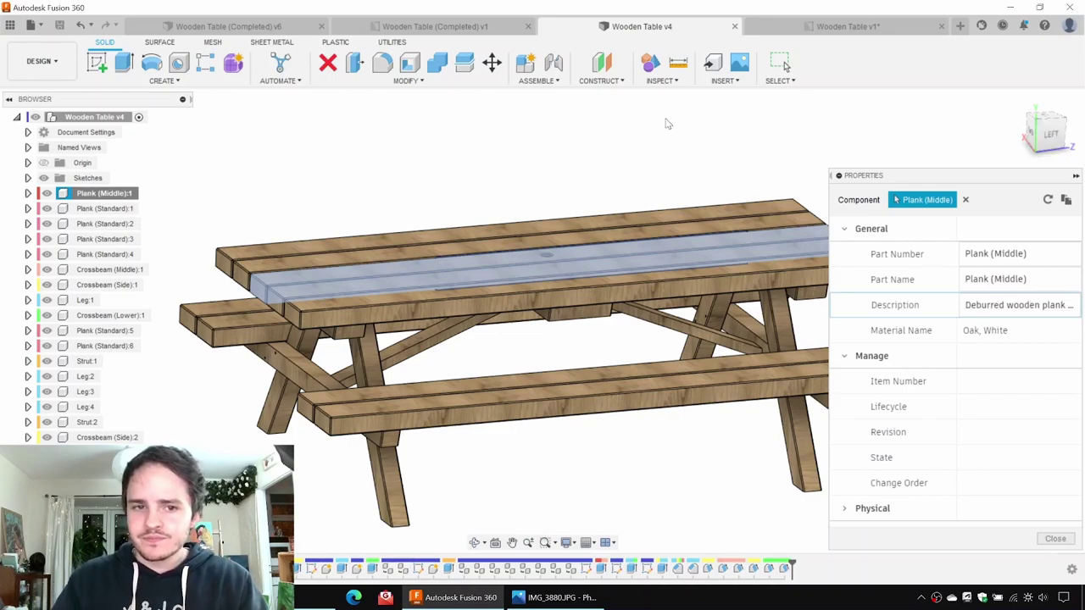
{"action": "left_click", "coordinate": [624, 132]}
Step: Set the Plank (Standard) component's description to "Deburred wooden plank" and finish editing its properties
{"action": "left_click", "coordinate": [303, 263]}
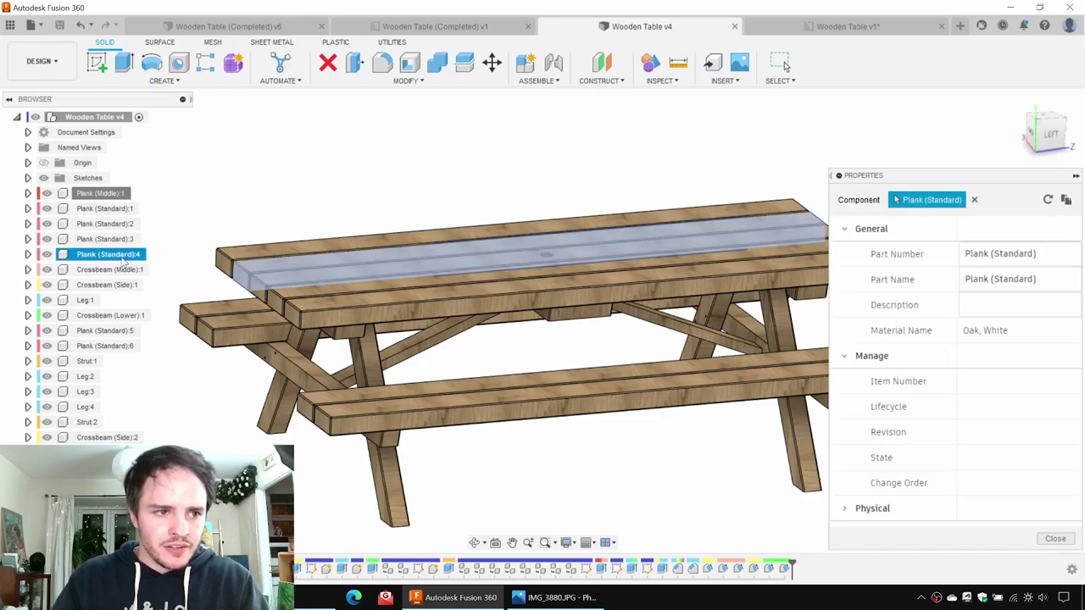
{"action": "left_click", "coordinate": [1002, 302]}
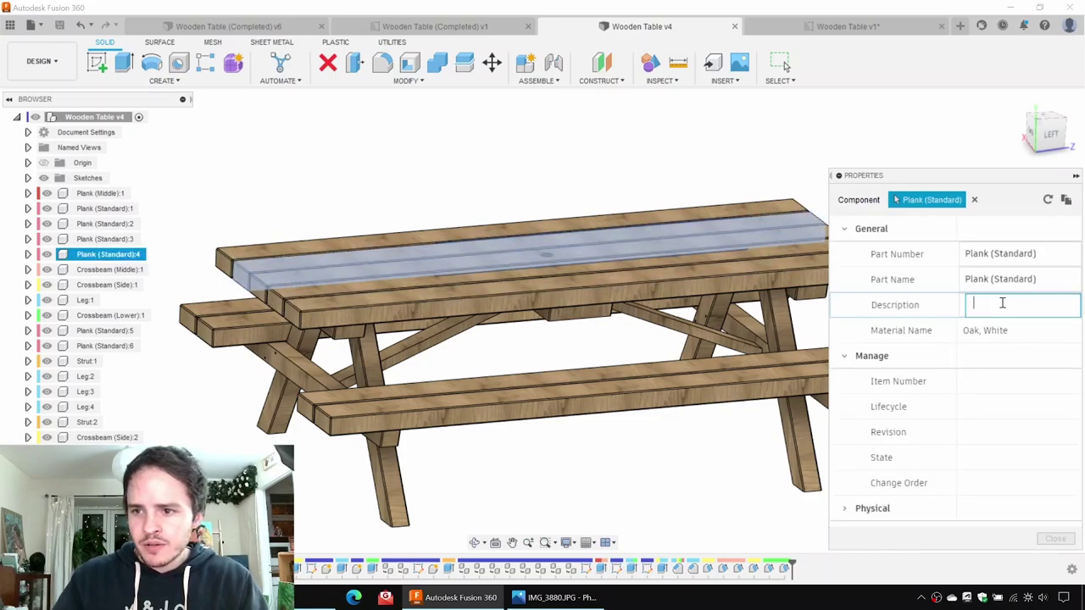
{"action": "type", "text": "Deburred wooden plank"}
{"action": "key", "text": "Return"}
{"action": "left_click", "coordinate": [1055, 539]}
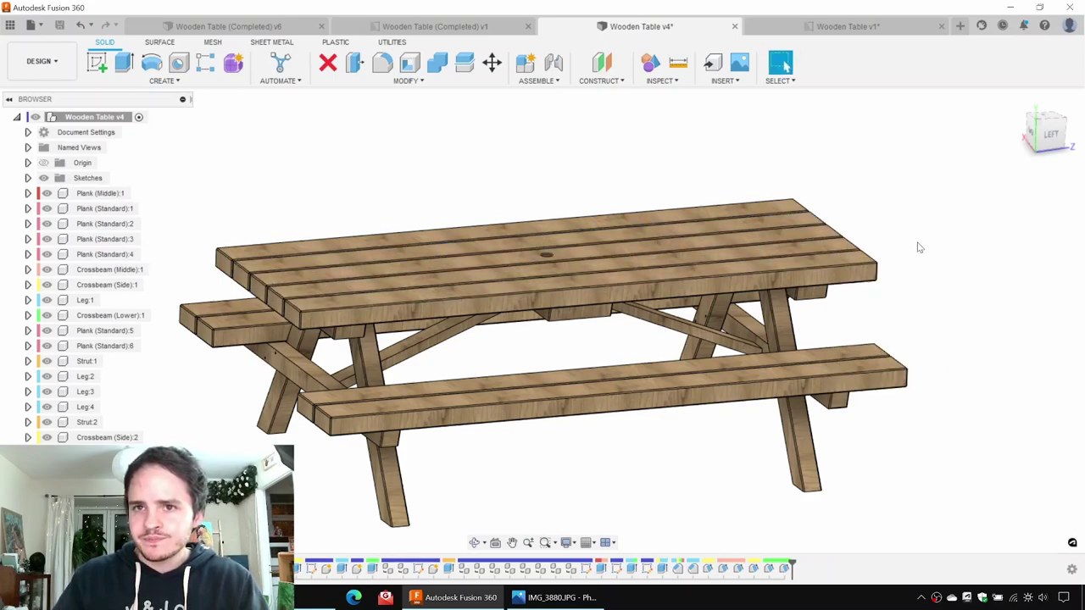
Step: Save the Wooden Table model and return to its drawing
{"action": "key", "text": "ctrl+s"}
{"action": "key", "text": "Return"}
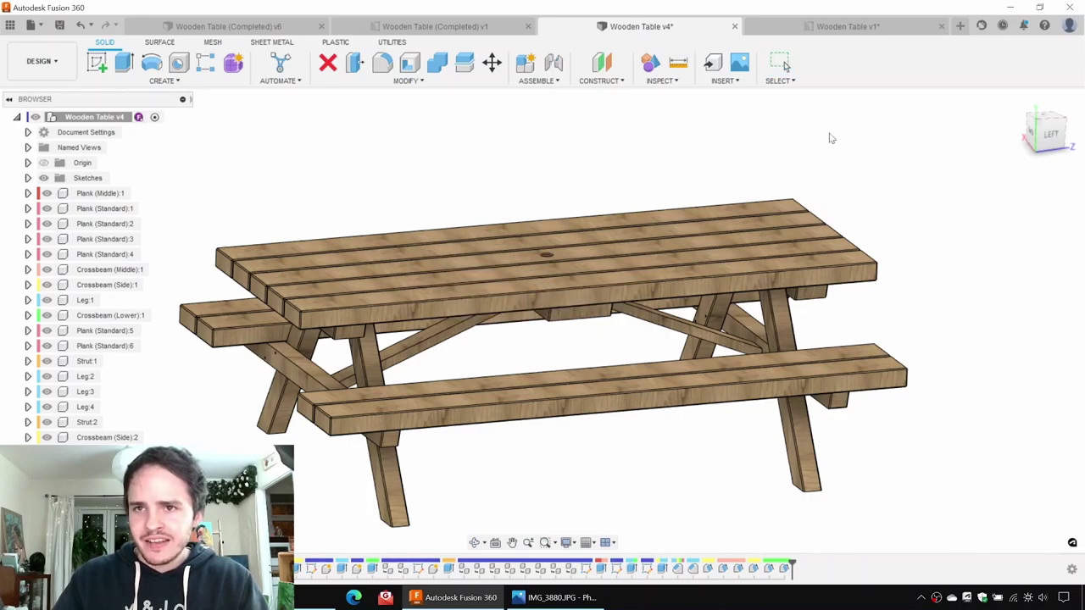
{"action": "left_click", "coordinate": [850, 28]}
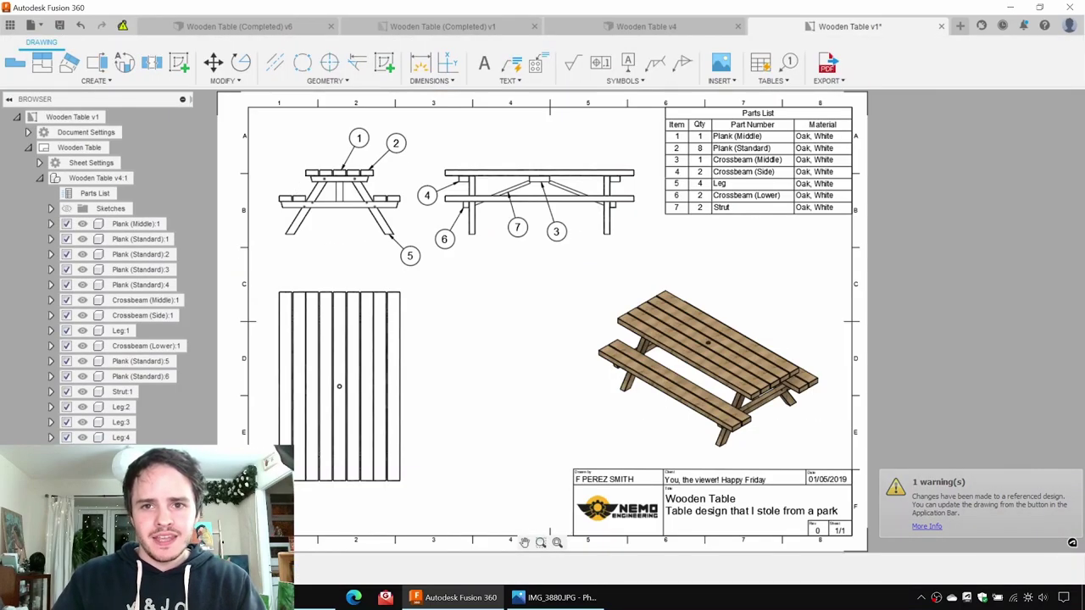
Step: Edit the drawing's parts list to include the Description column
{"action": "middle_click_drag", "start_coordinate": [690, 233], "coordinate": [635, 242]}
{"action": "left_click", "coordinate": [702, 120]}
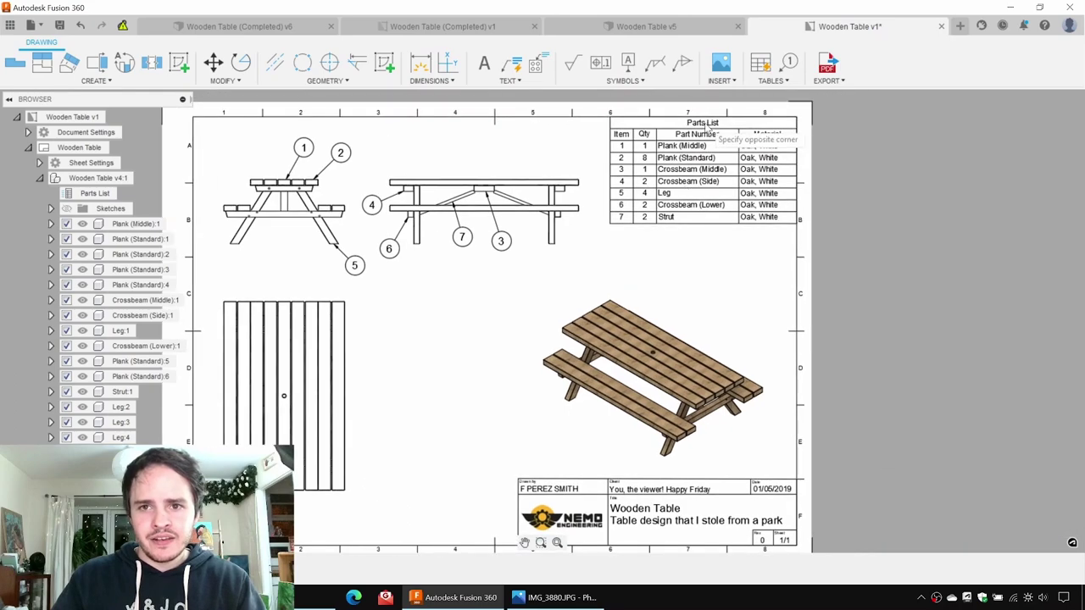
{"action": "left_click", "coordinate": [704, 127]}
{"action": "left_click", "coordinate": [707, 129]}
{"action": "left_click", "coordinate": [704, 126]}
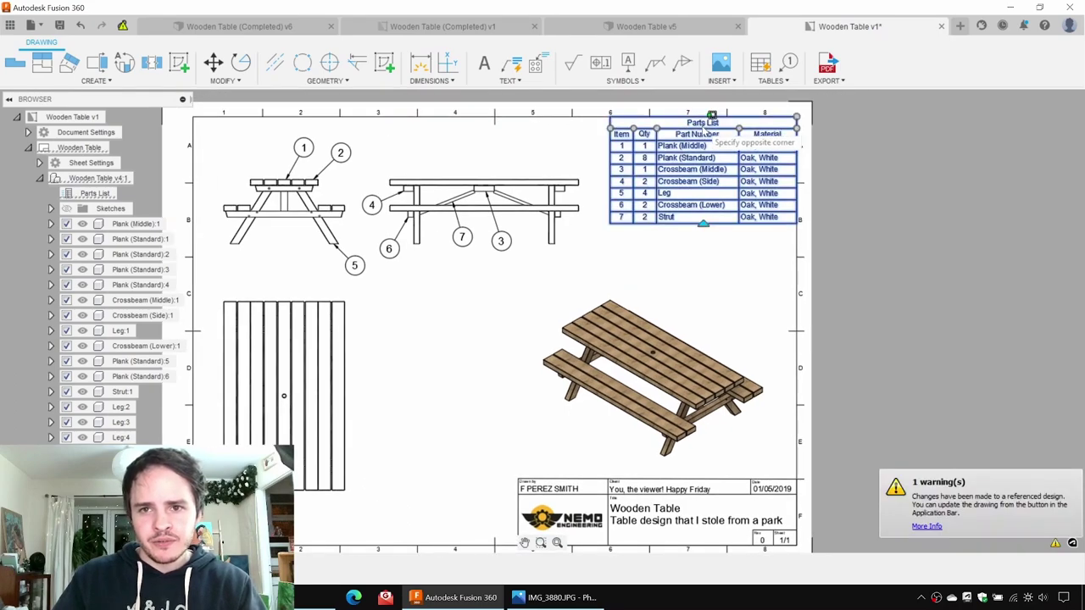
{"action": "left_click", "coordinate": [633, 150]}
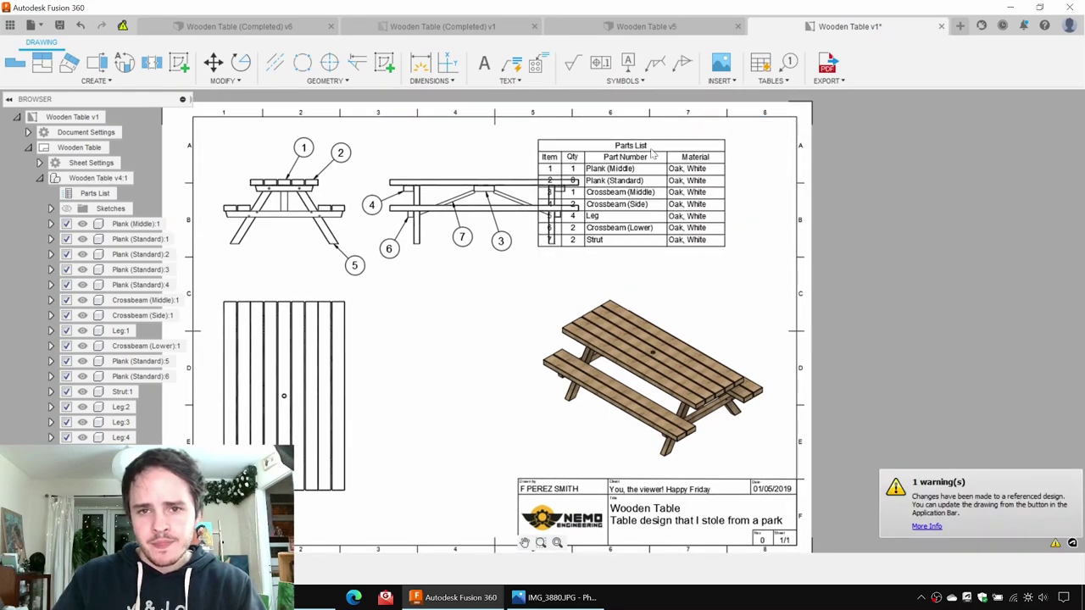
{"action": "double_click", "coordinate": [652, 152]}
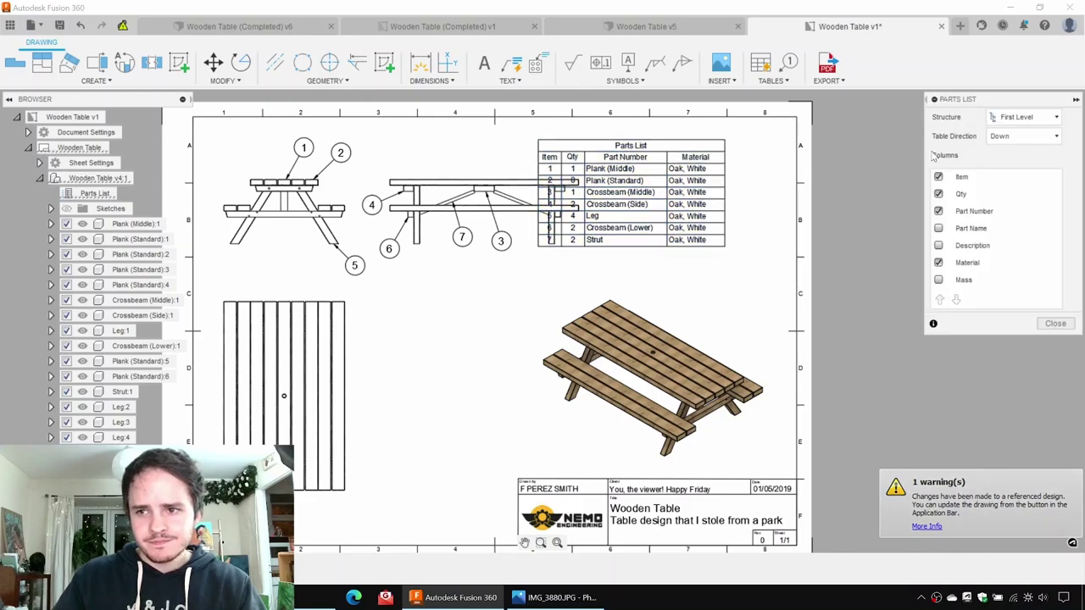
{"action": "left_click", "coordinate": [939, 247]}
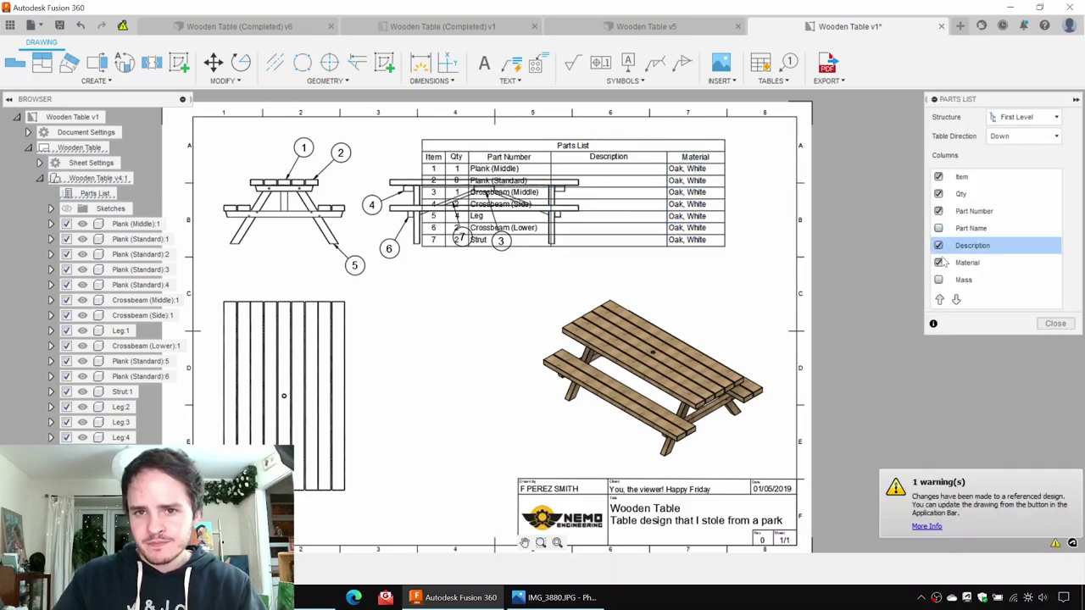
{"action": "left_click", "coordinate": [1055, 323]}
Step: Move the parts list so its upper-right corner meets the upper-right corner of the sheet's inner border
{"action": "left_click", "coordinate": [726, 145]}
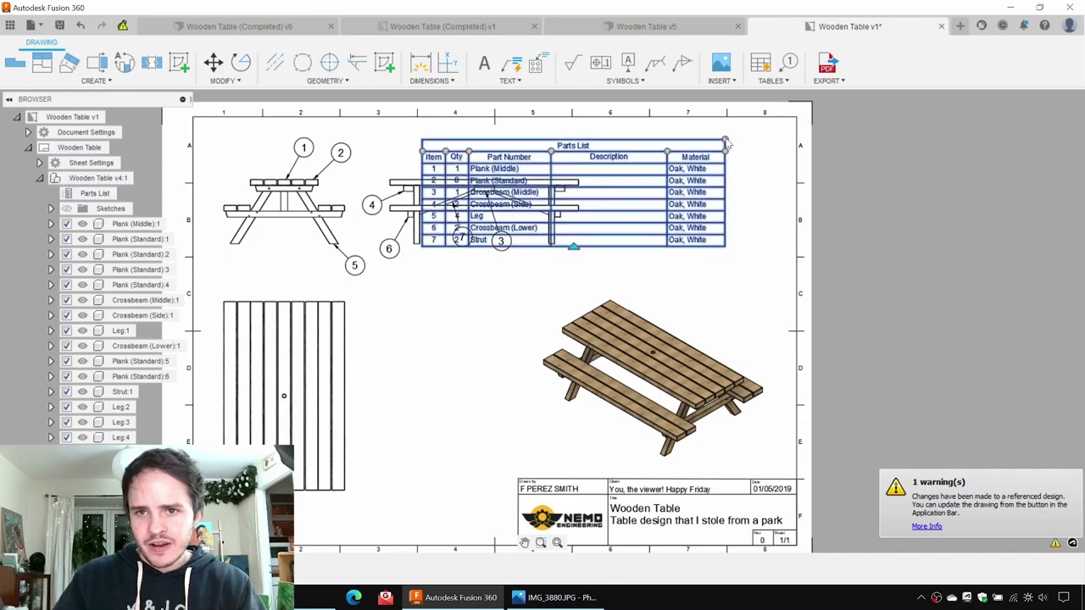
{"action": "left_click", "coordinate": [726, 140]}
{"action": "left_click", "coordinate": [797, 117]}
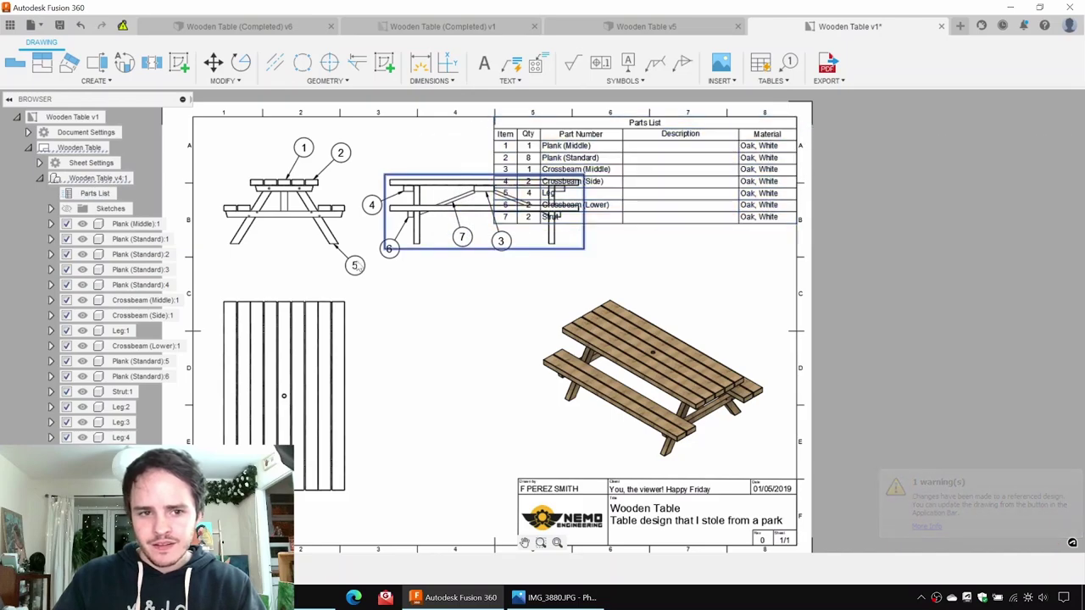
Step: Rearrange the views with the plan view above the end and side elevations, and the isometric view just below the parts list
{"action": "left_click", "coordinate": [308, 309]}
{"action": "left_click", "coordinate": [316, 137]}
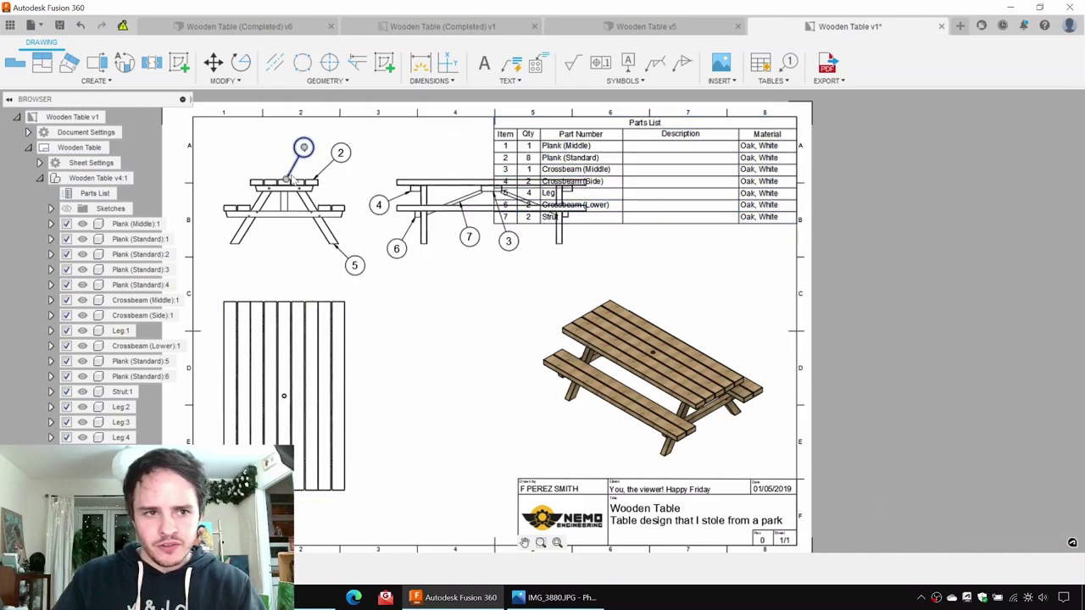
{"action": "left_click_drag", "start_coordinate": [259, 176], "coordinate": [273, 378]}
{"action": "left_click", "coordinate": [265, 386]}
{"action": "left_click", "coordinate": [431, 339]}
{"action": "left_click", "coordinate": [431, 339]}
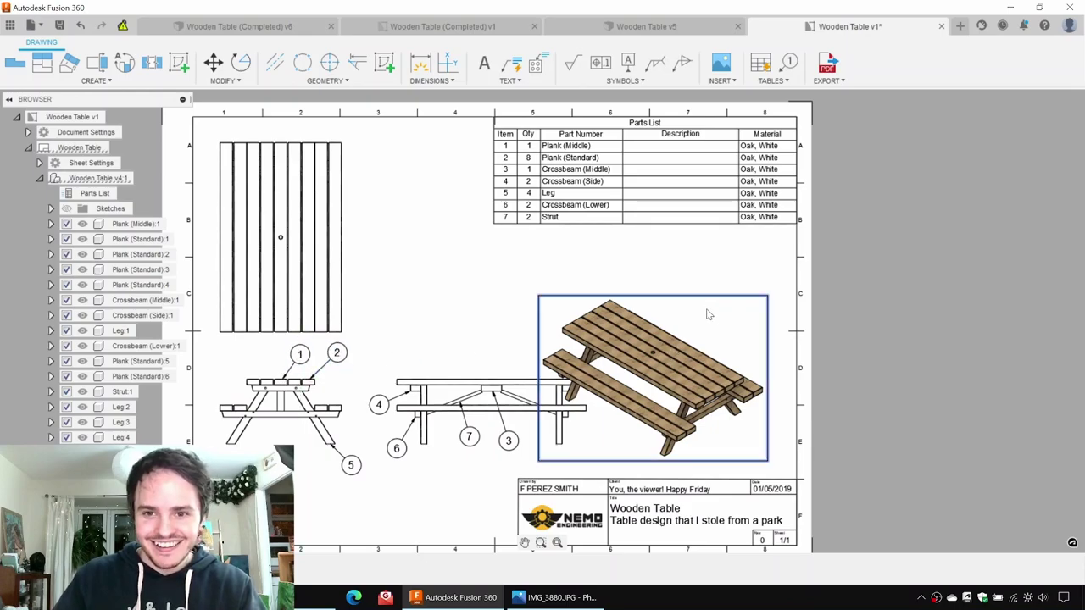
{"action": "left_click_drag", "start_coordinate": [721, 307], "coordinate": [738, 248]}
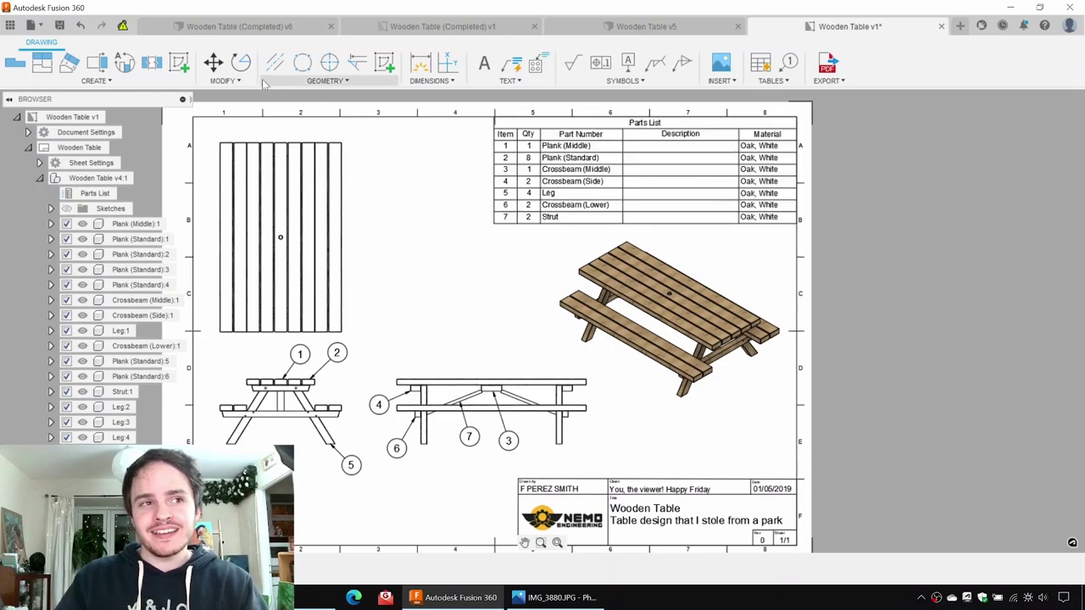
Step: Update the drawing with the changes made to the referenced Wooden Table design
{"action": "left_click", "coordinate": [120, 31]}
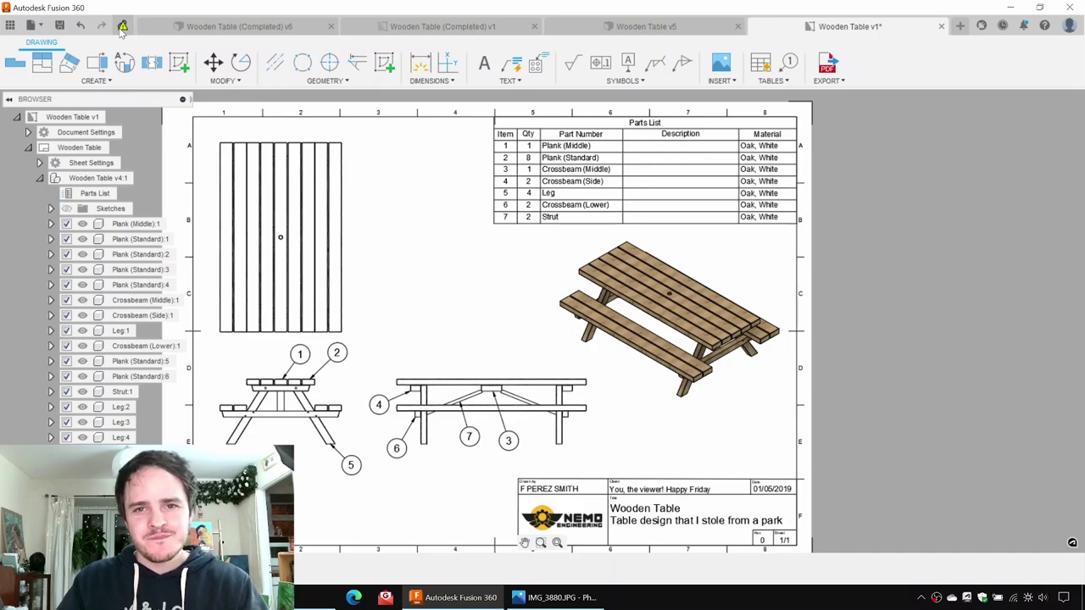